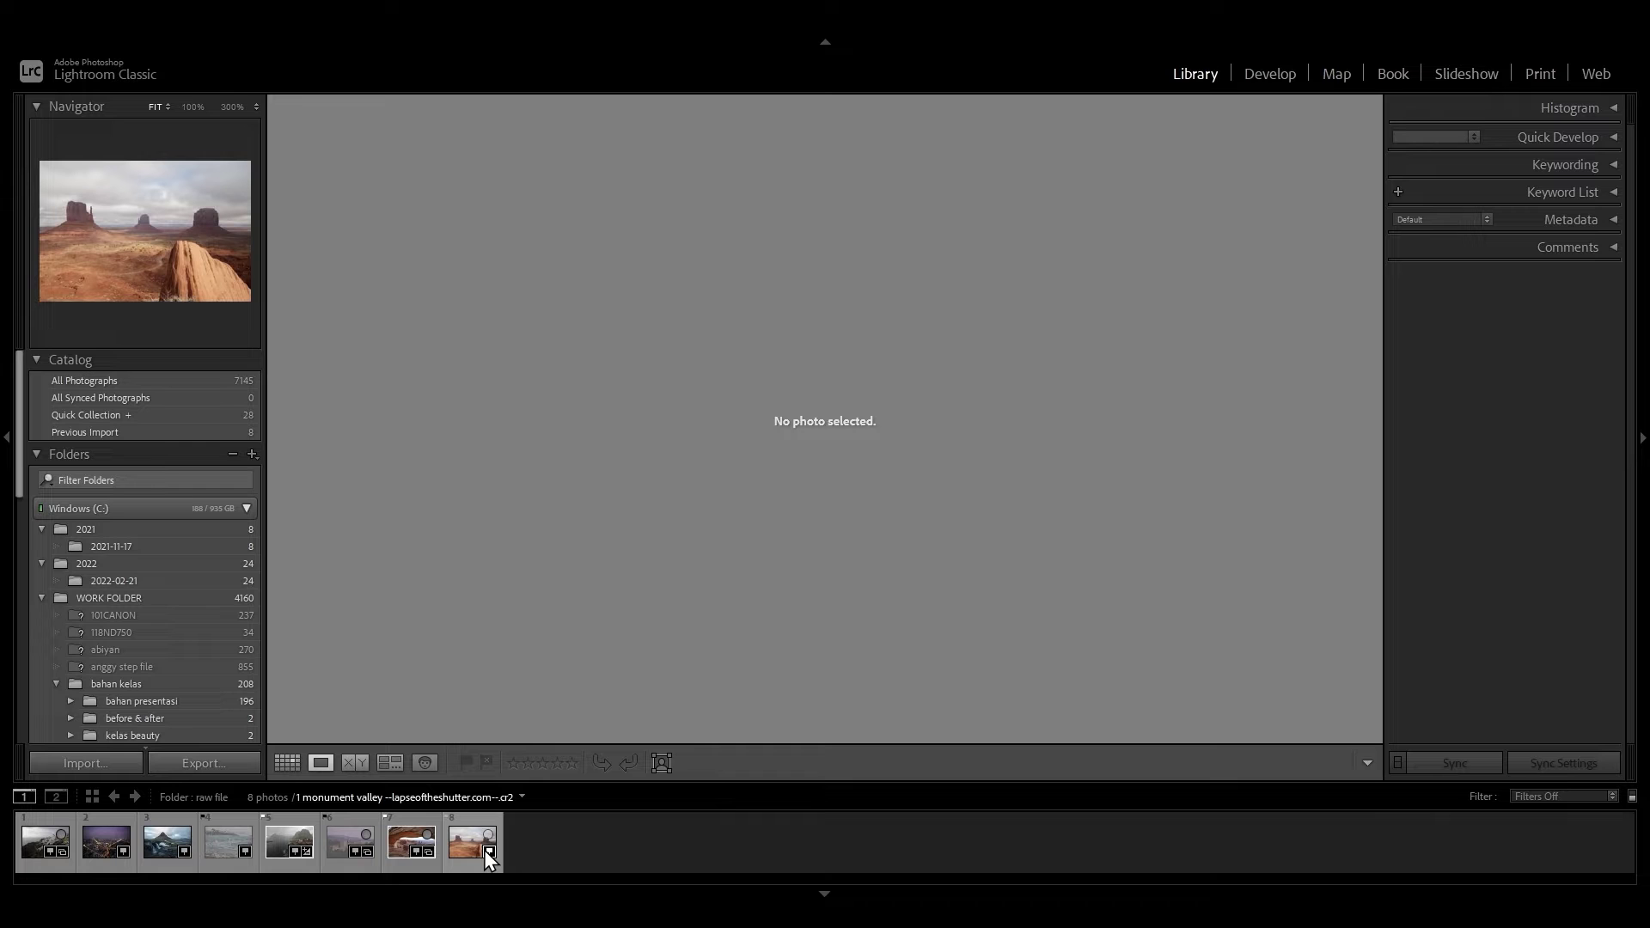
Preview the Santorini, Bangkok night, Iceland waterfall and Monument Valley photos in the filmstrip
left_click(39, 835)
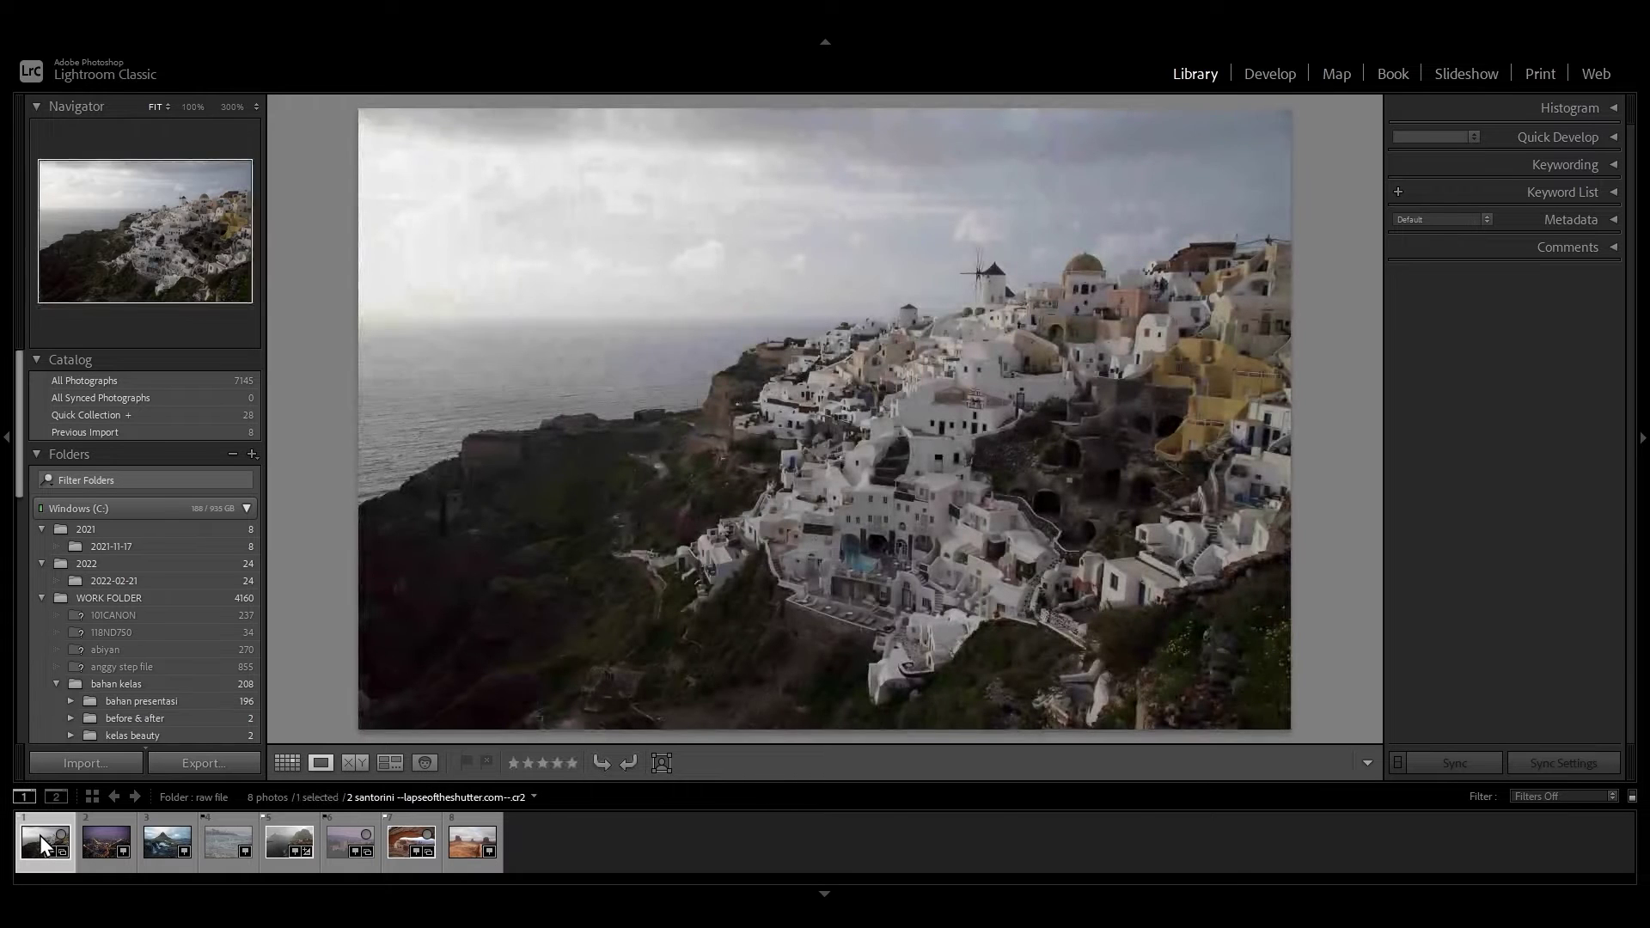
left_click(104, 838)
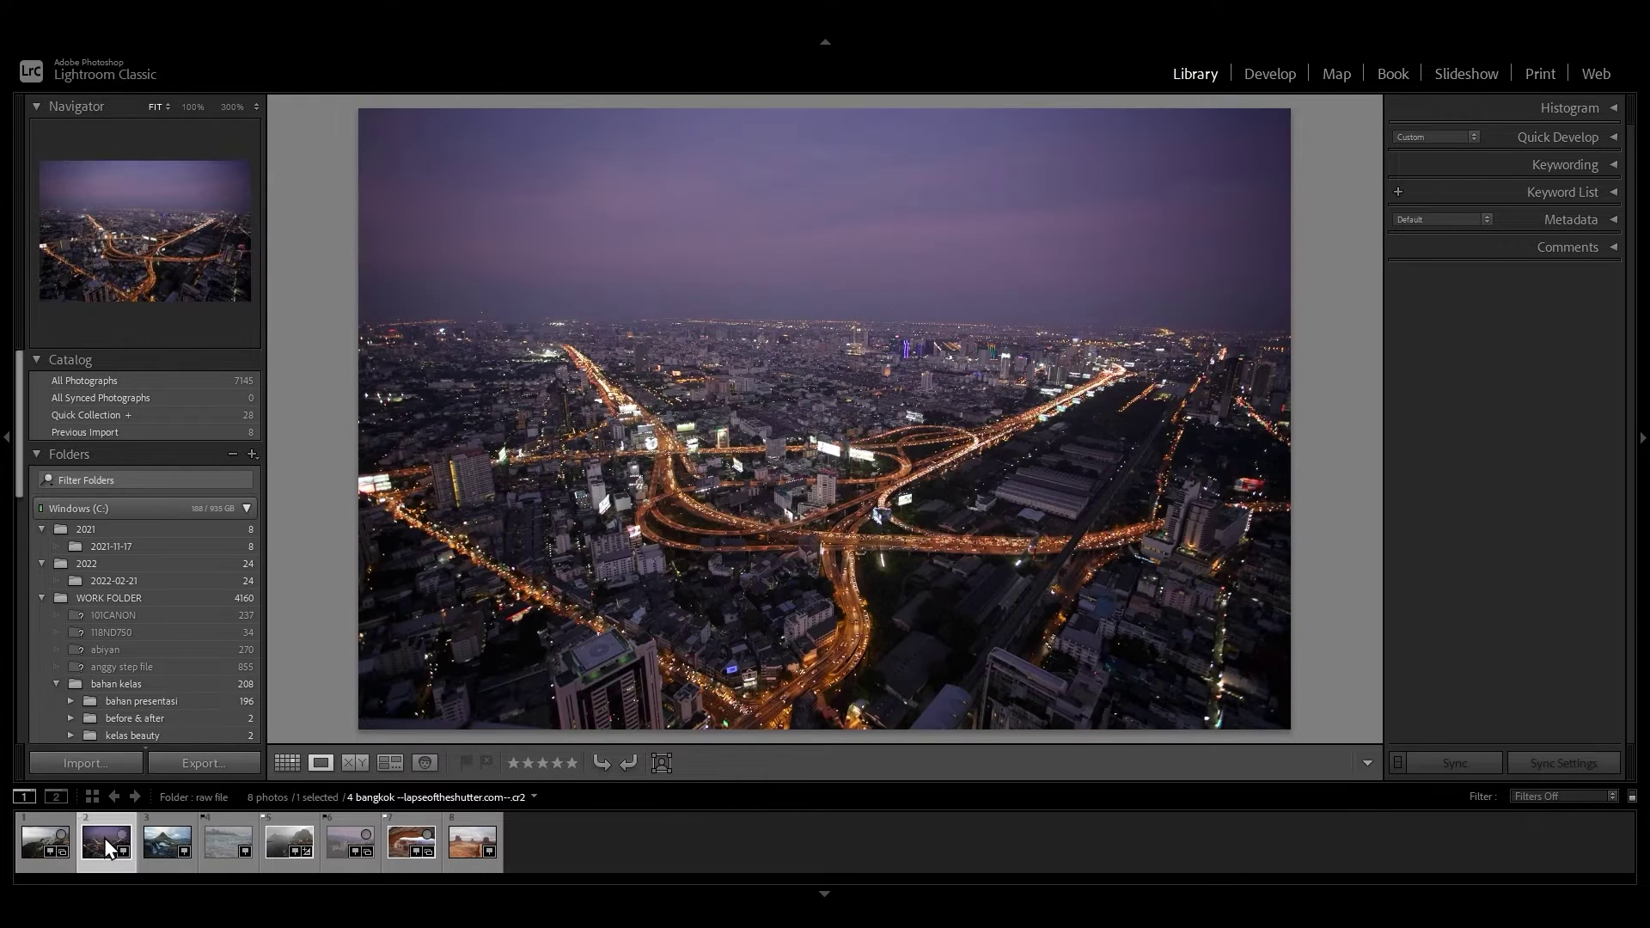
left_click(161, 848)
left_click(473, 847)
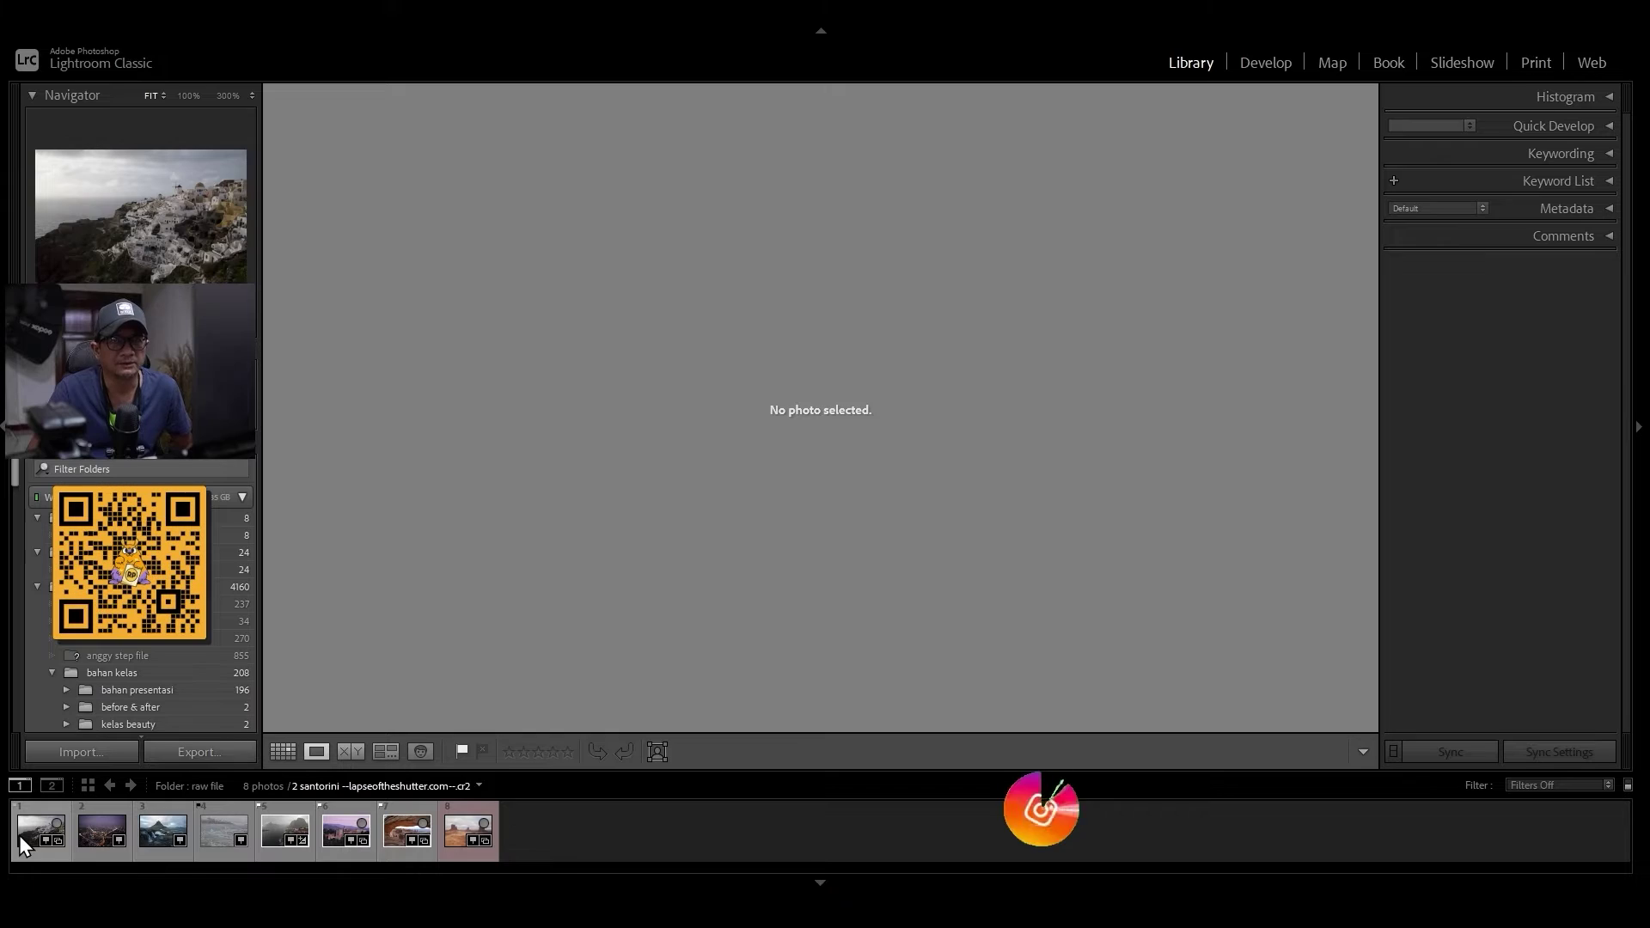
left_click(19, 835)
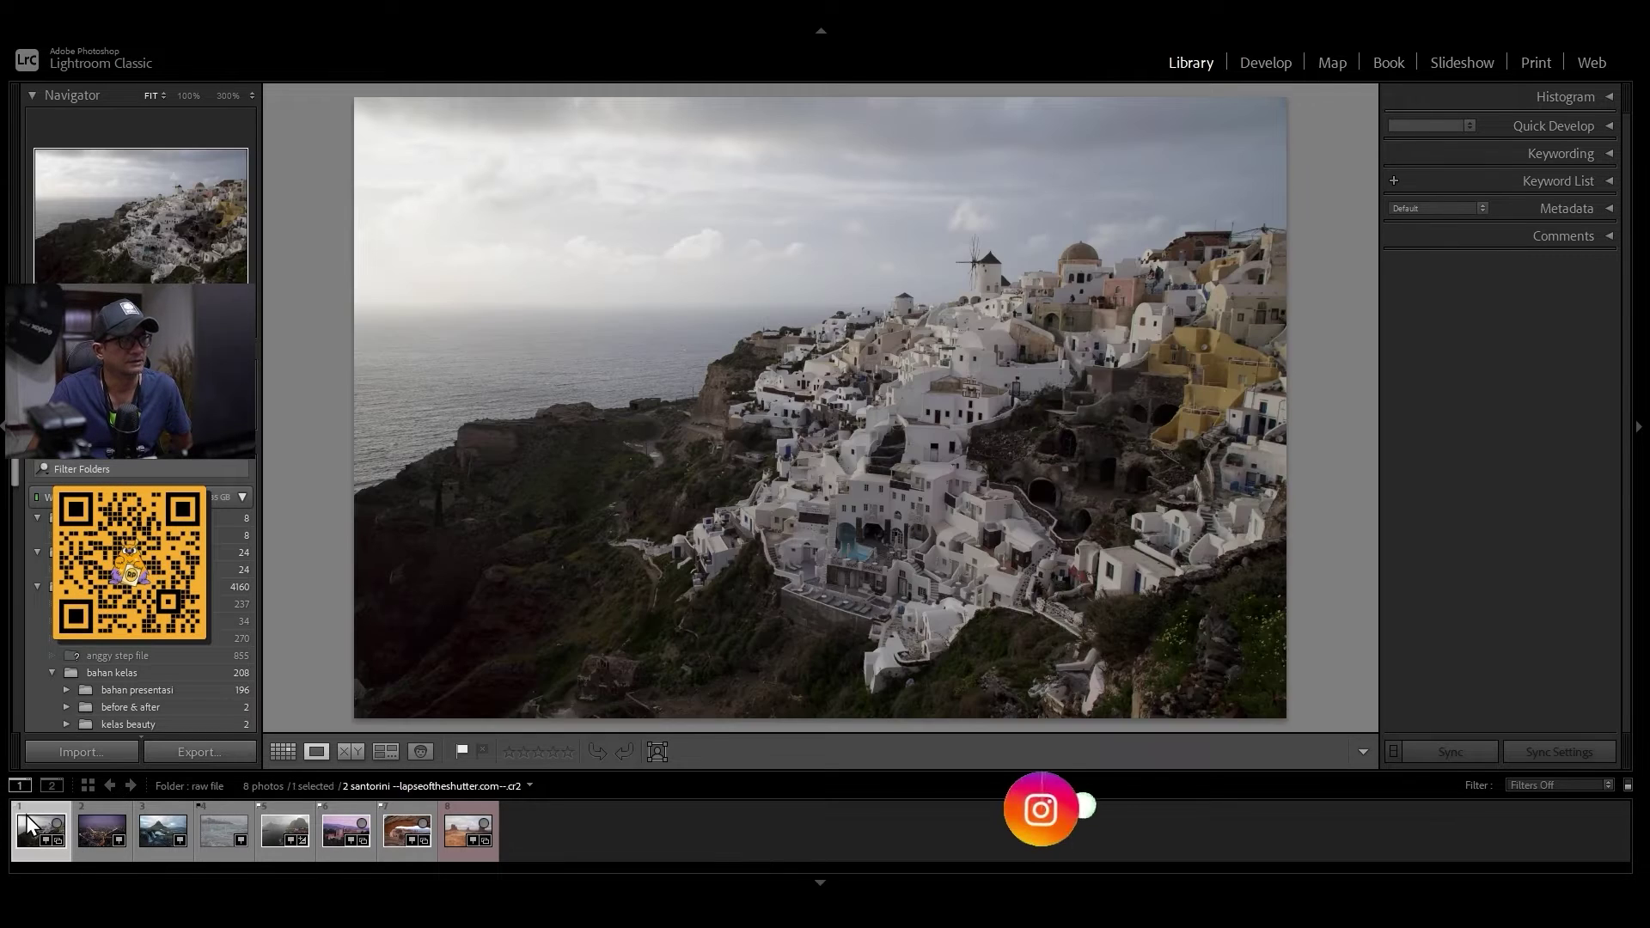
left_click(106, 828)
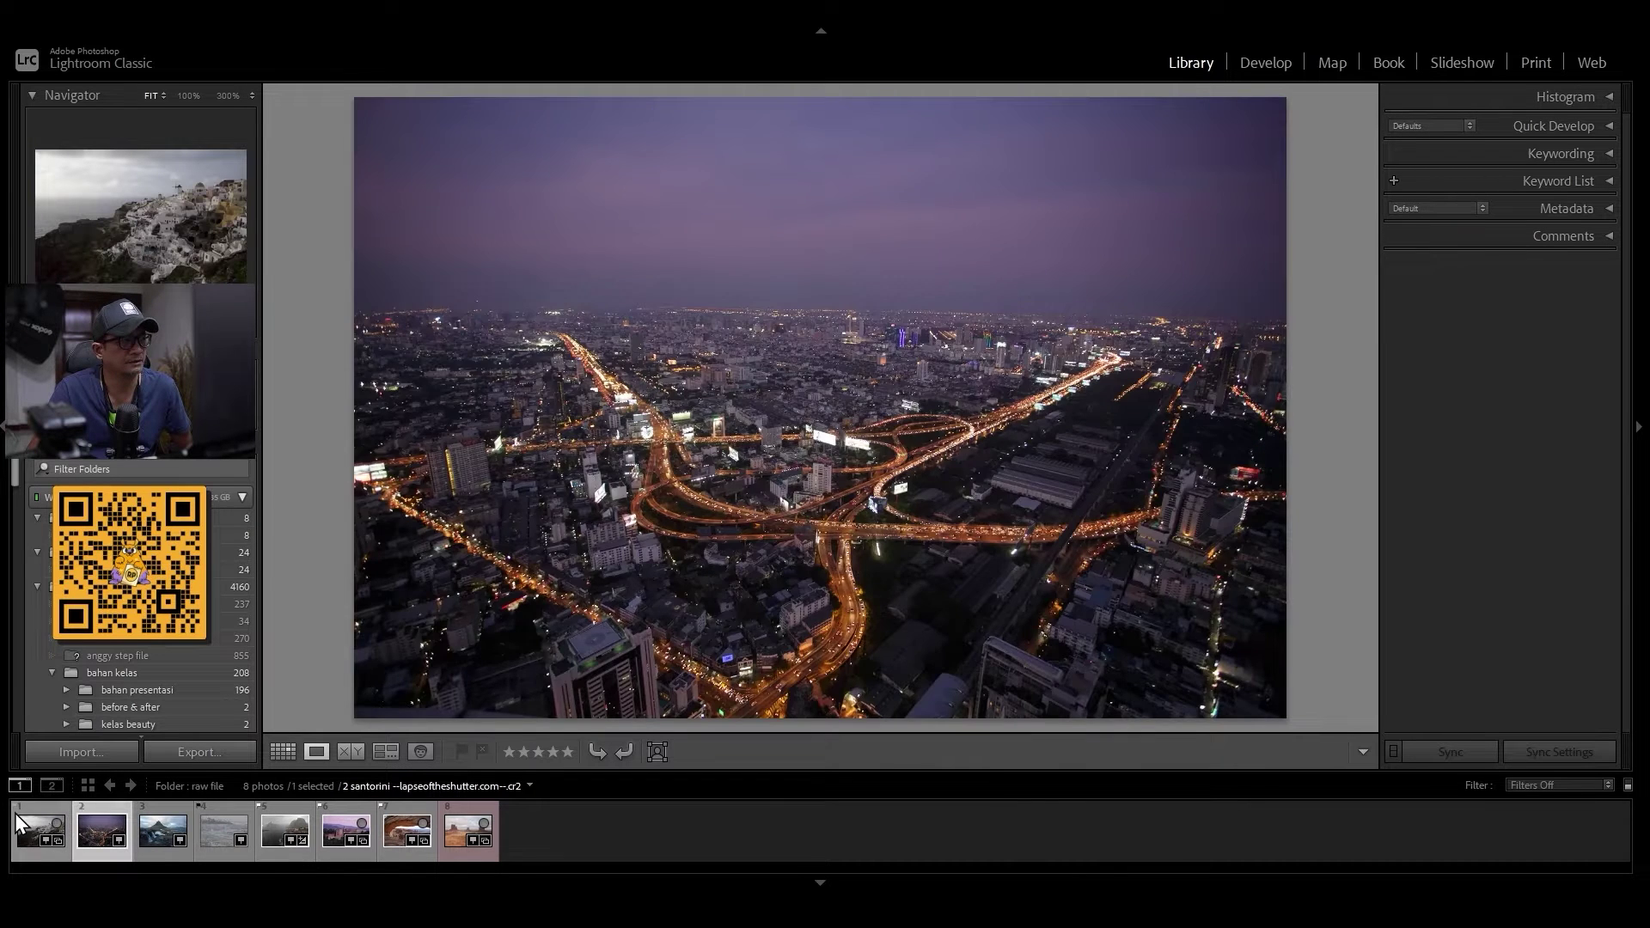
left_click(16, 816)
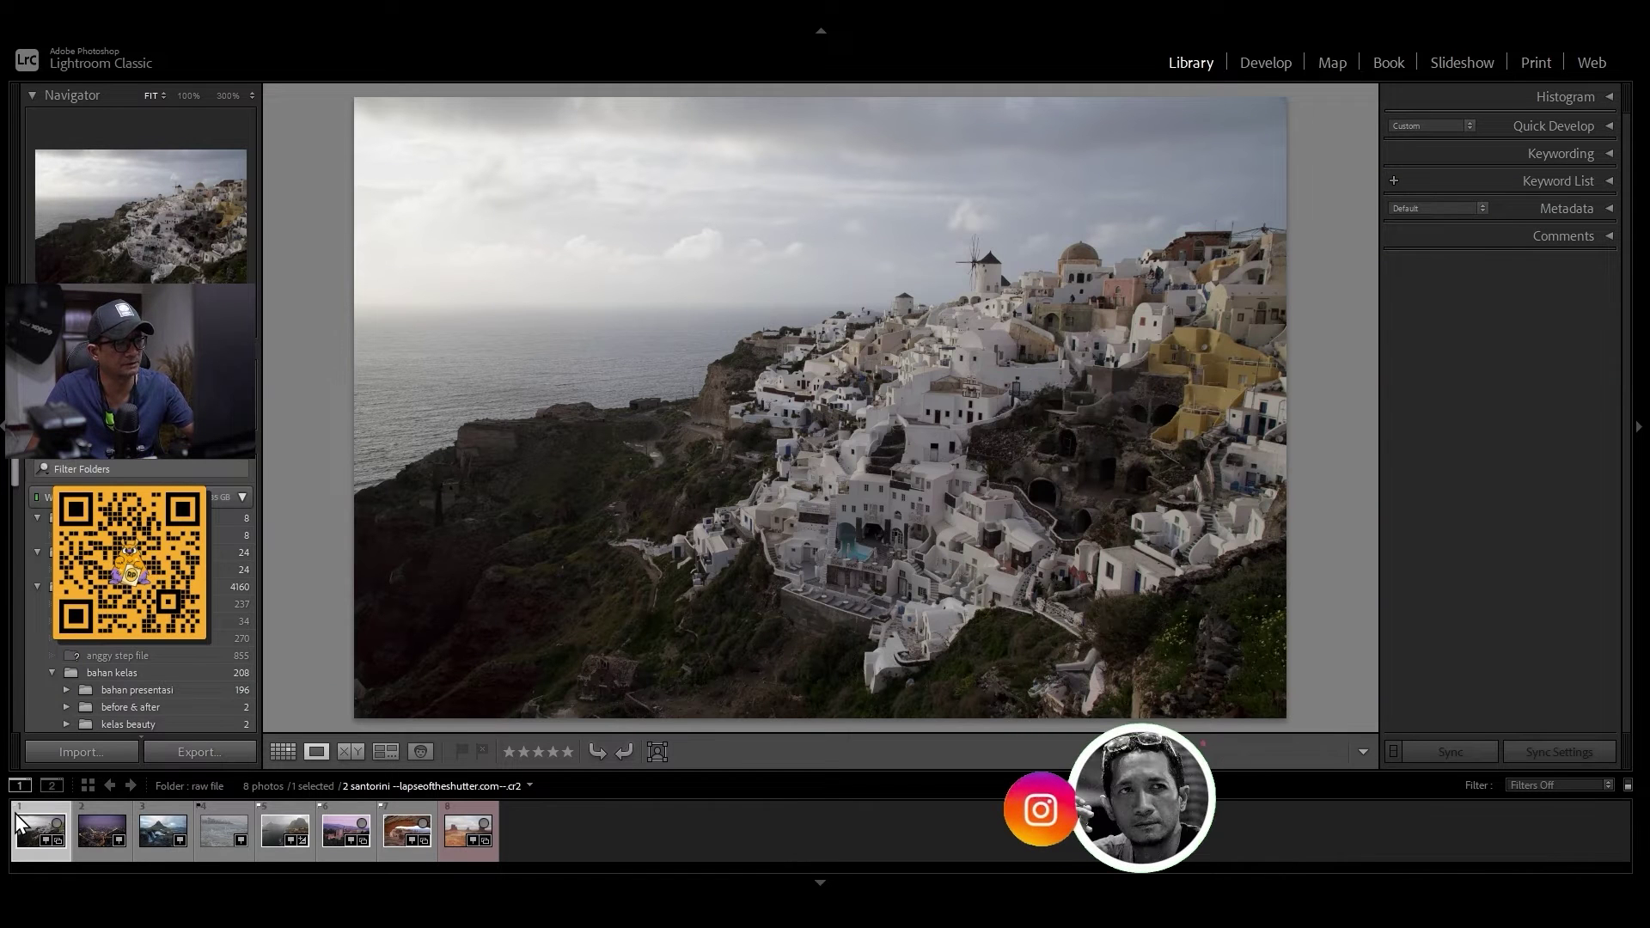
left_click(95, 827)
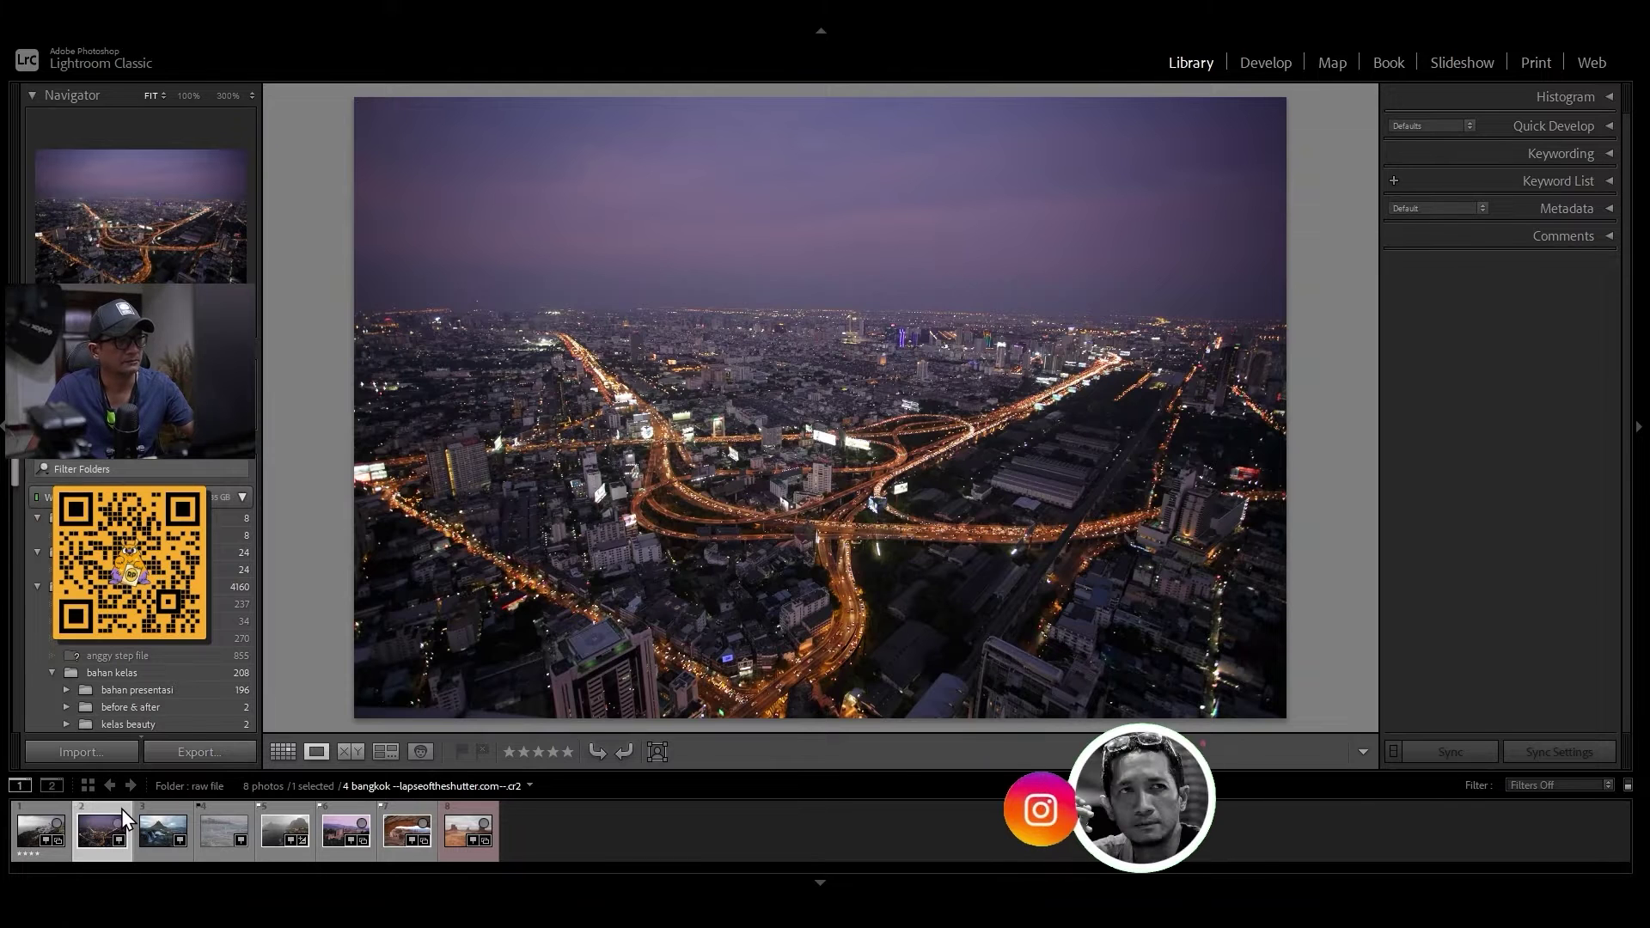
Preview the Iceland mountain, glacier and Lofoten photos
left_click(171, 821)
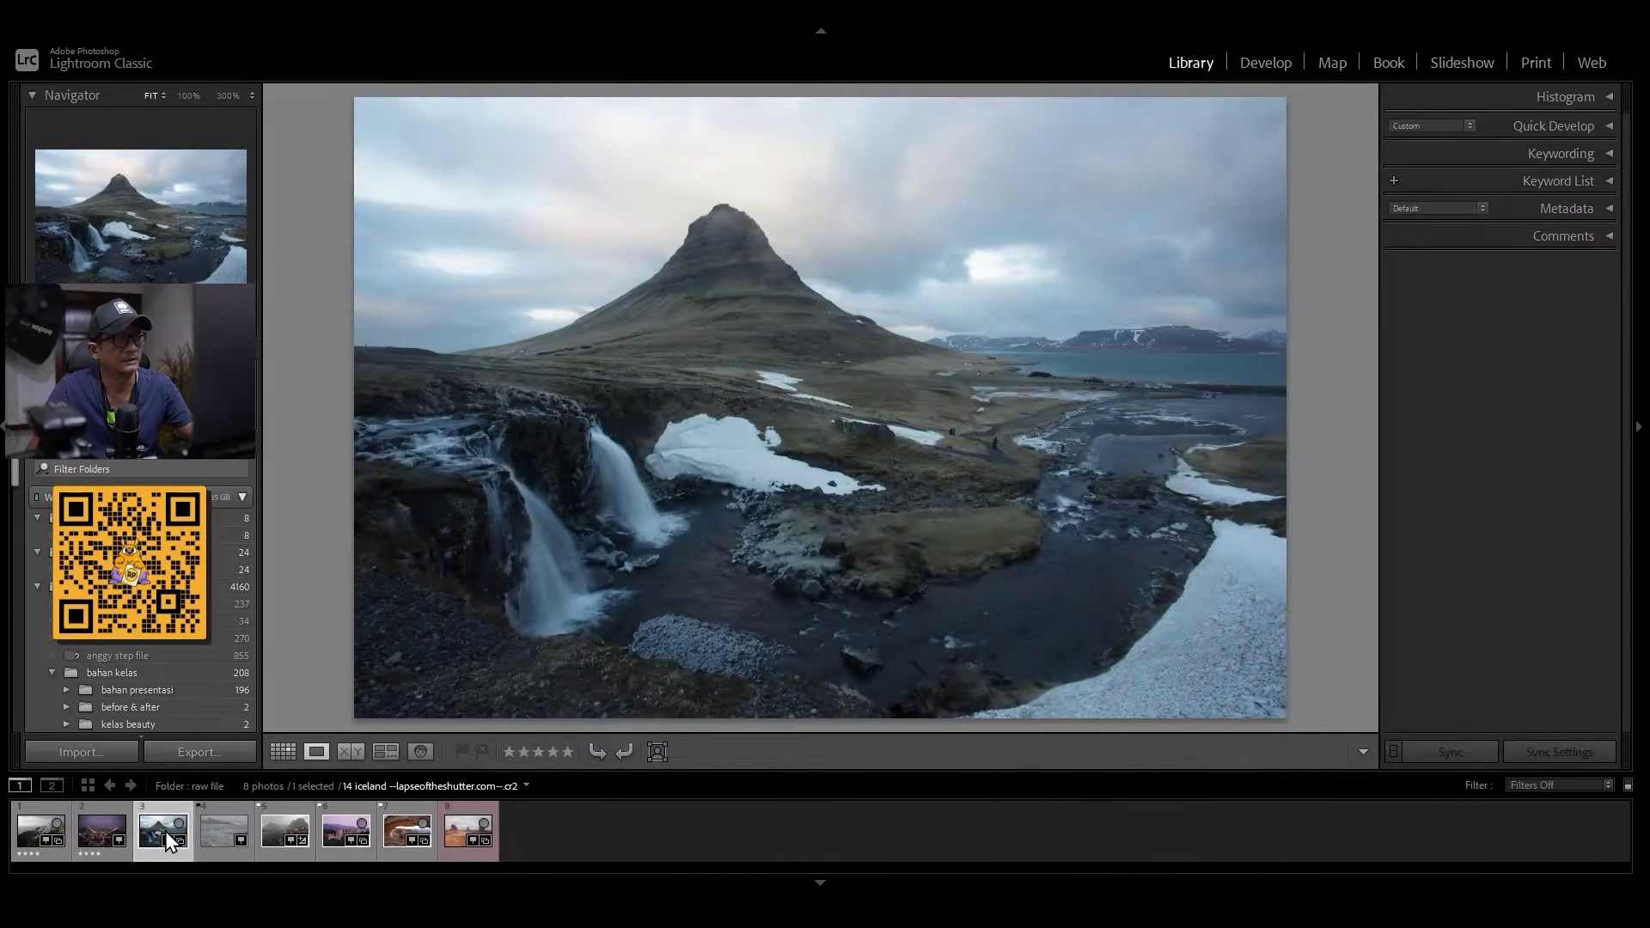
left_click(221, 837)
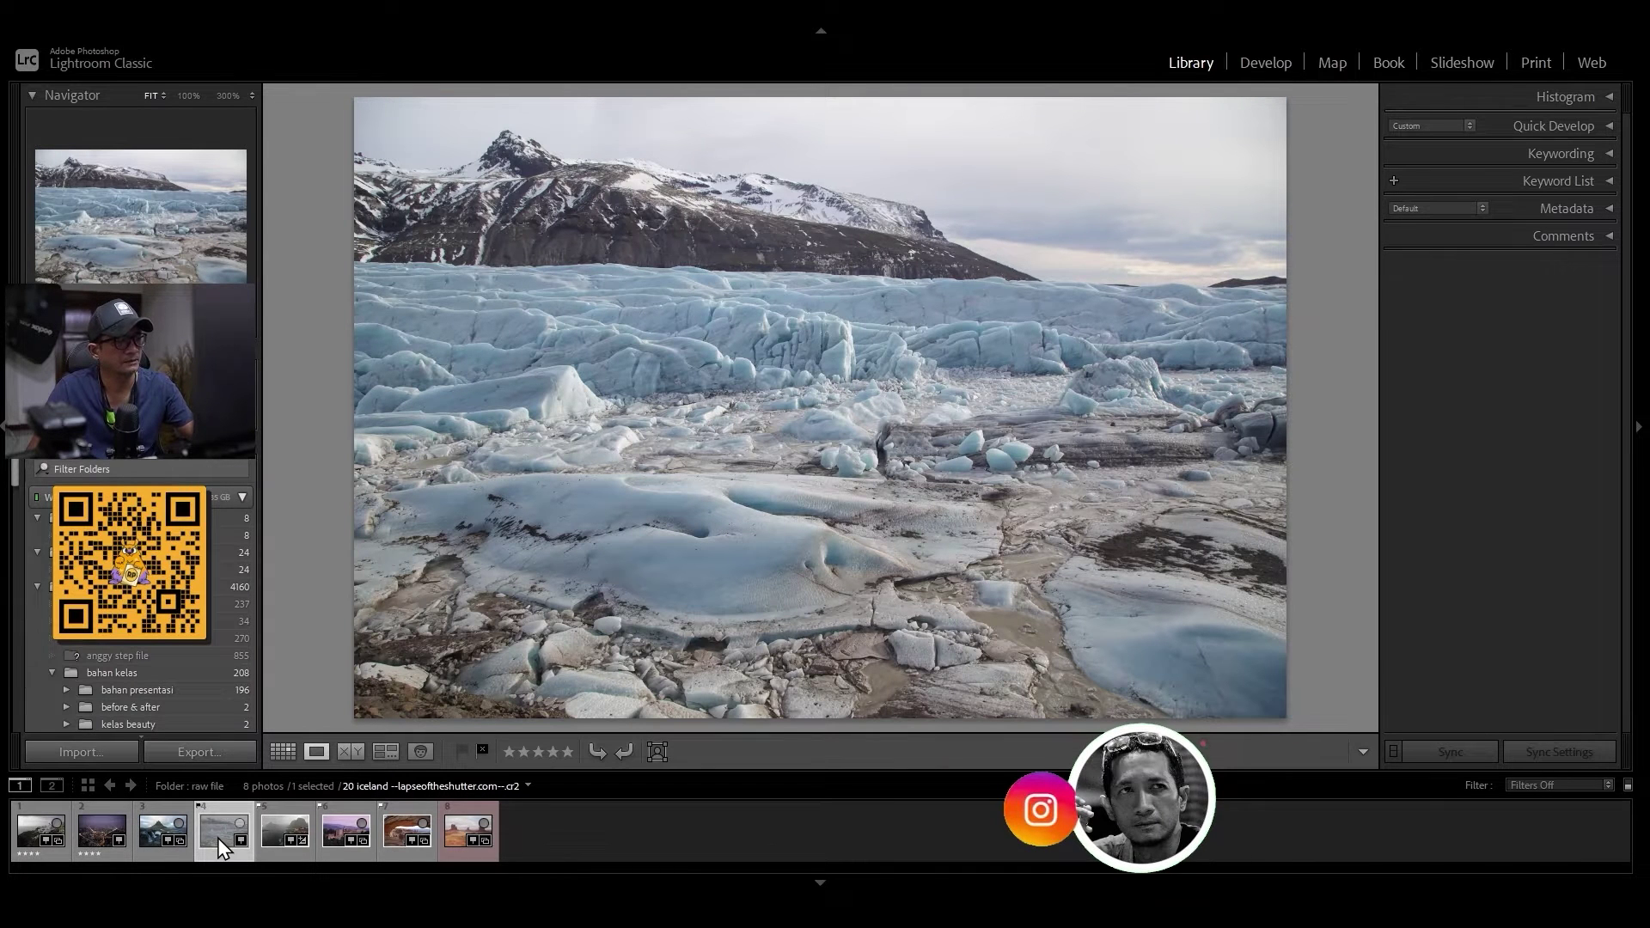
left_click(167, 820)
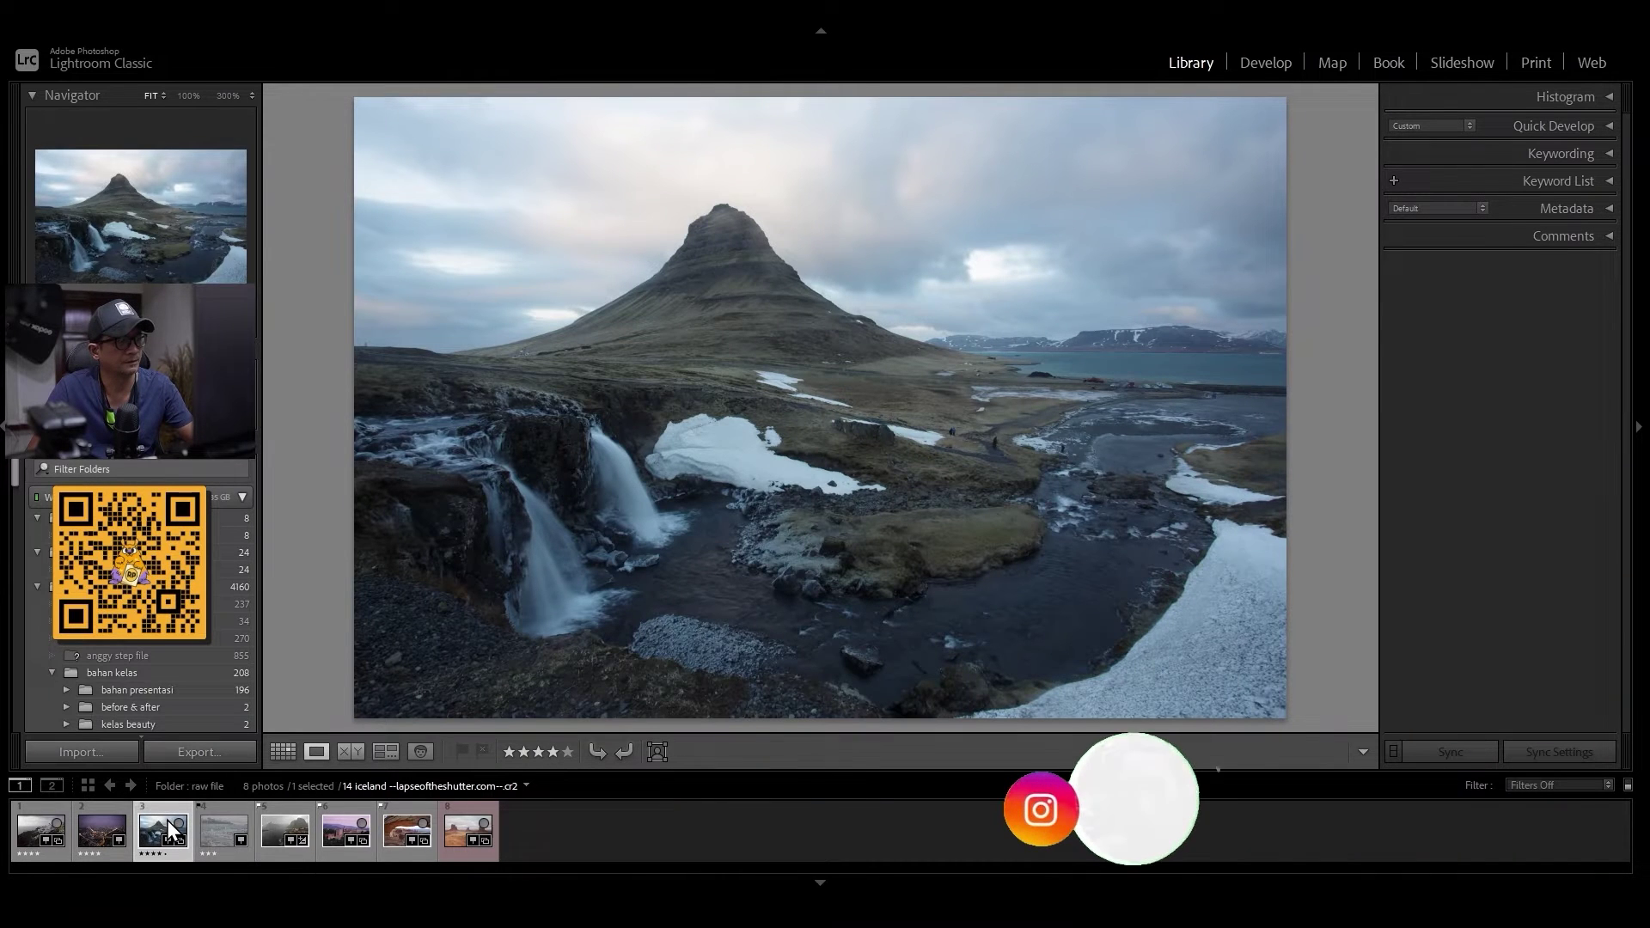
left_click(282, 819)
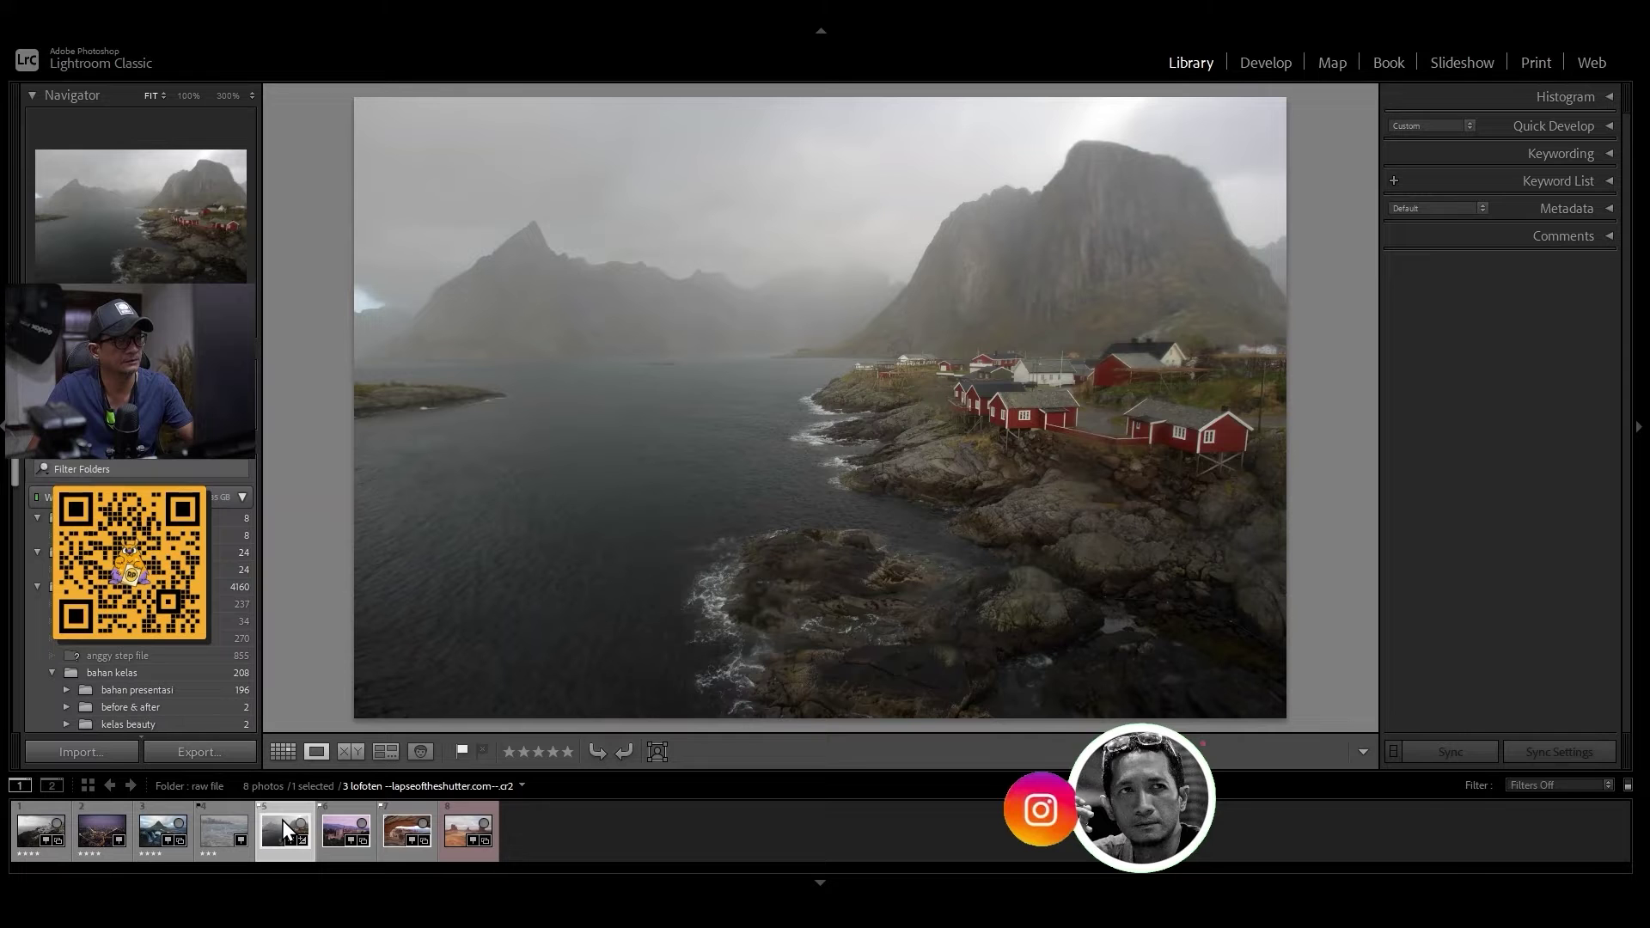
Rate Alhambra three stars, Canyonlands arch and Monument Valley four stars, then deselect
left_click(348, 825)
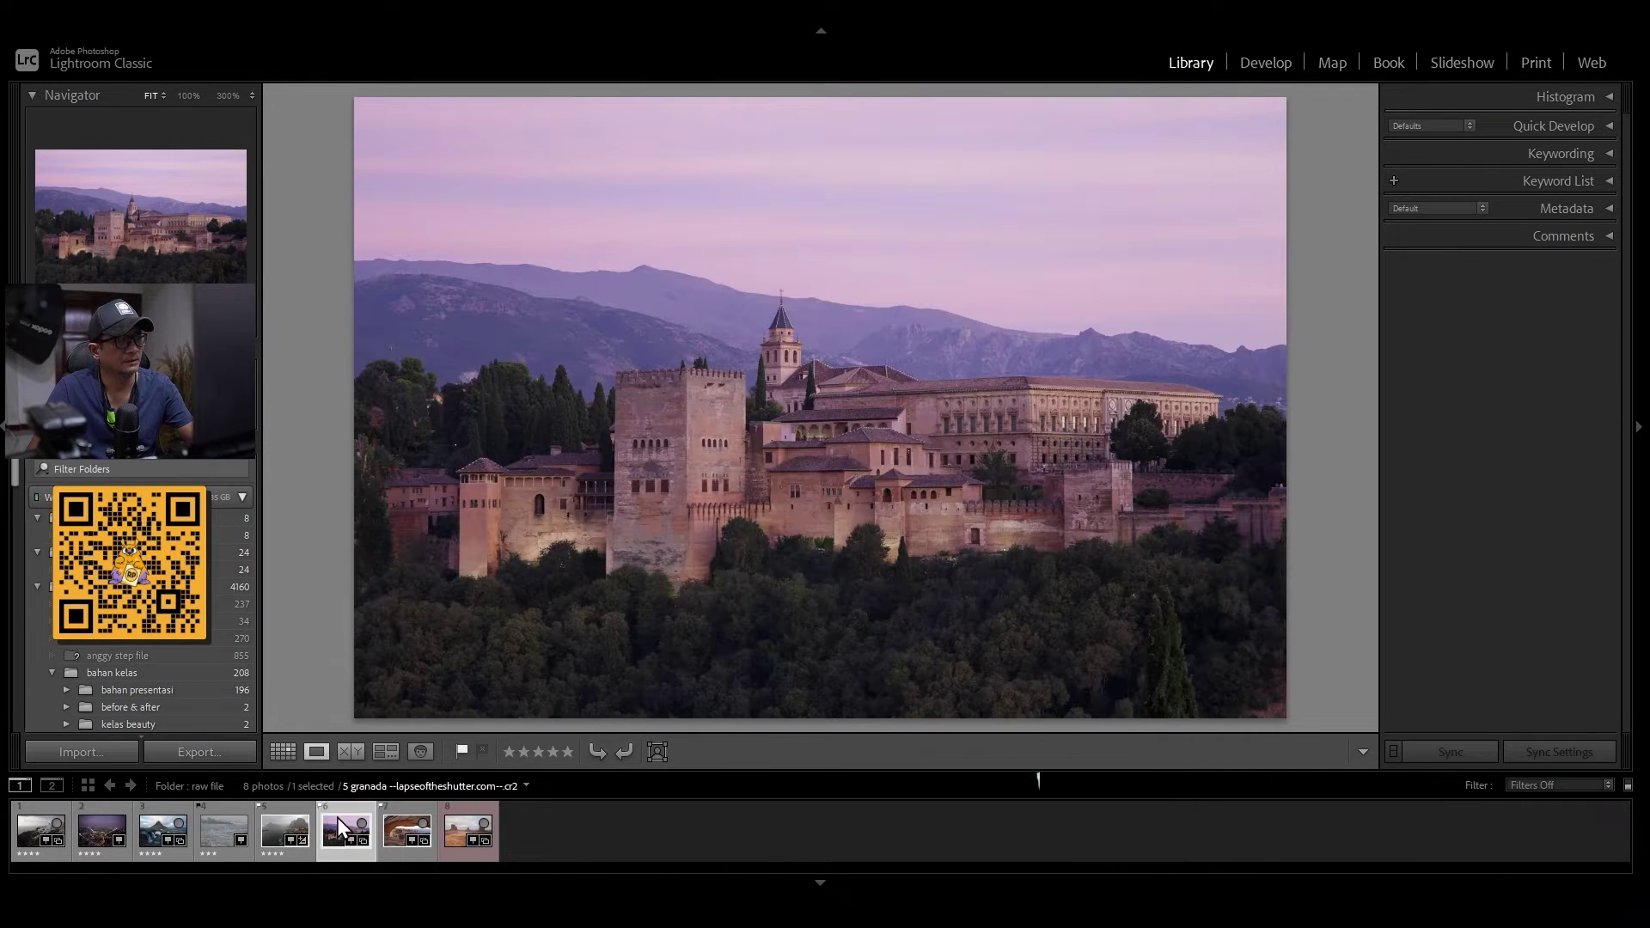
key("3")
left_click(408, 823)
key("4")
left_click(466, 823)
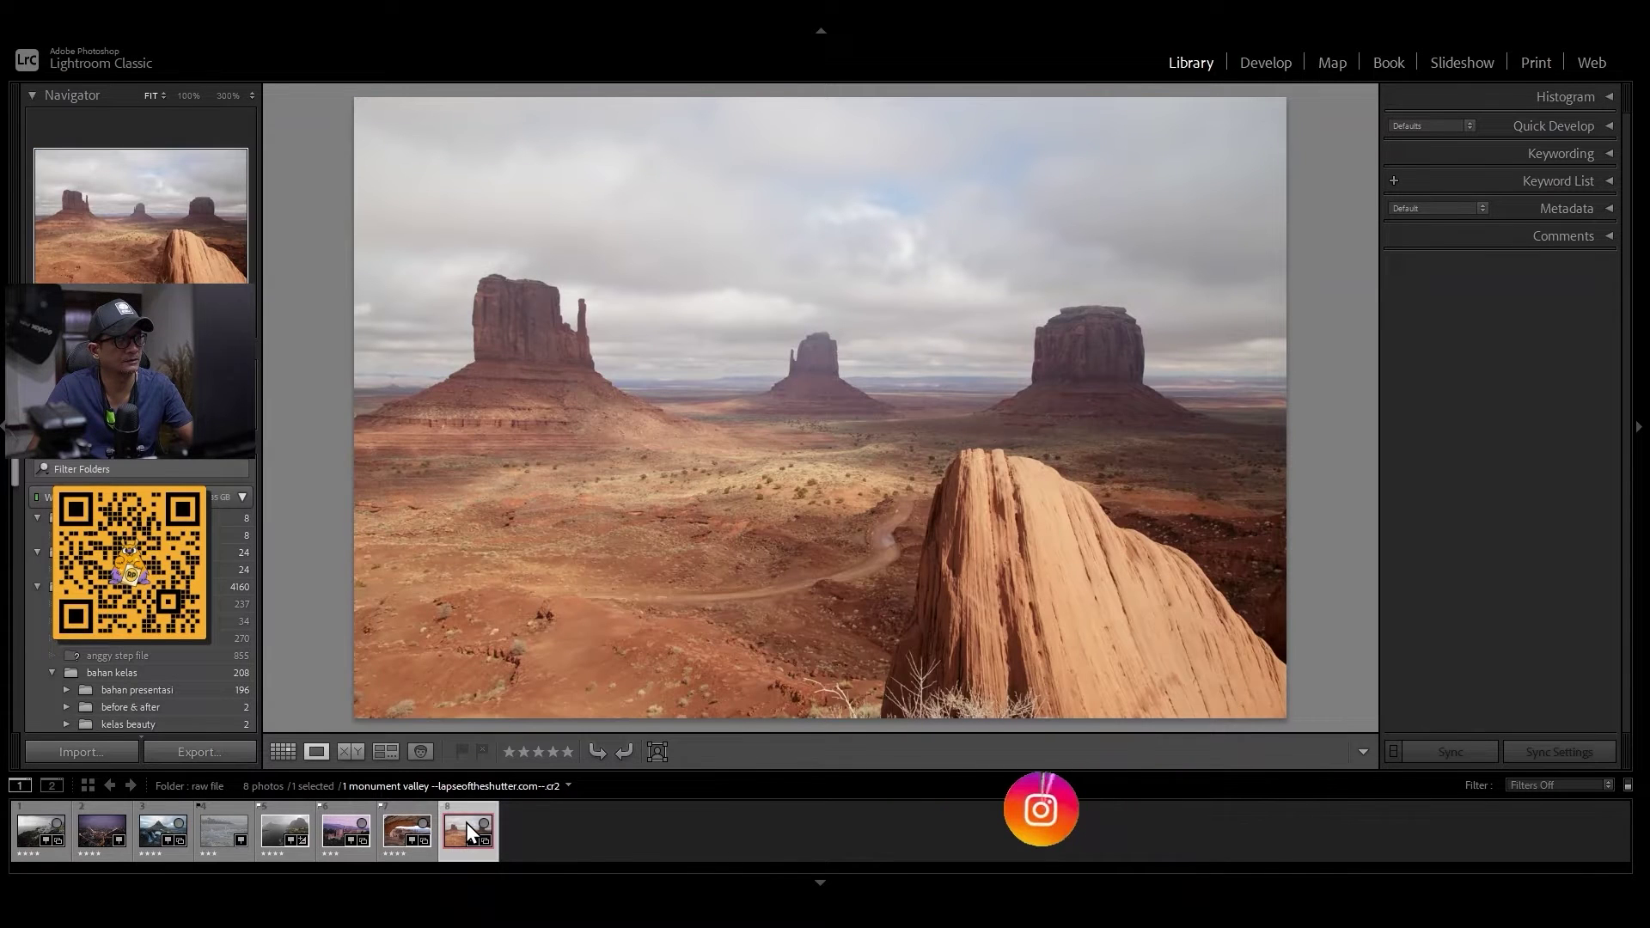
key("4")
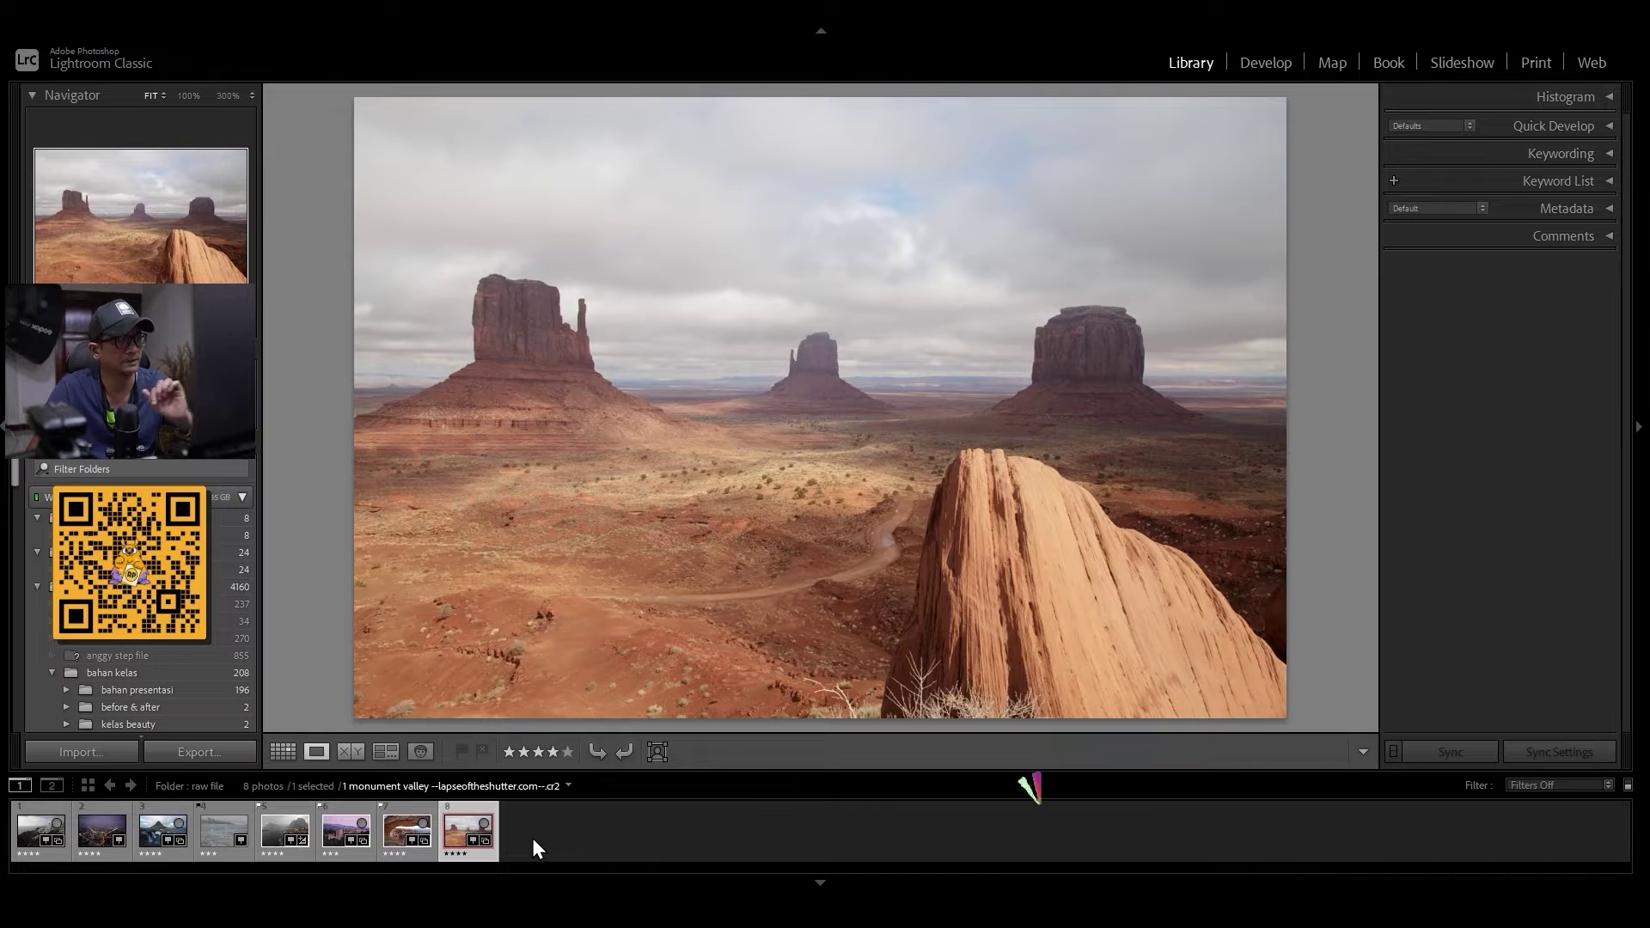
left_click(533, 838)
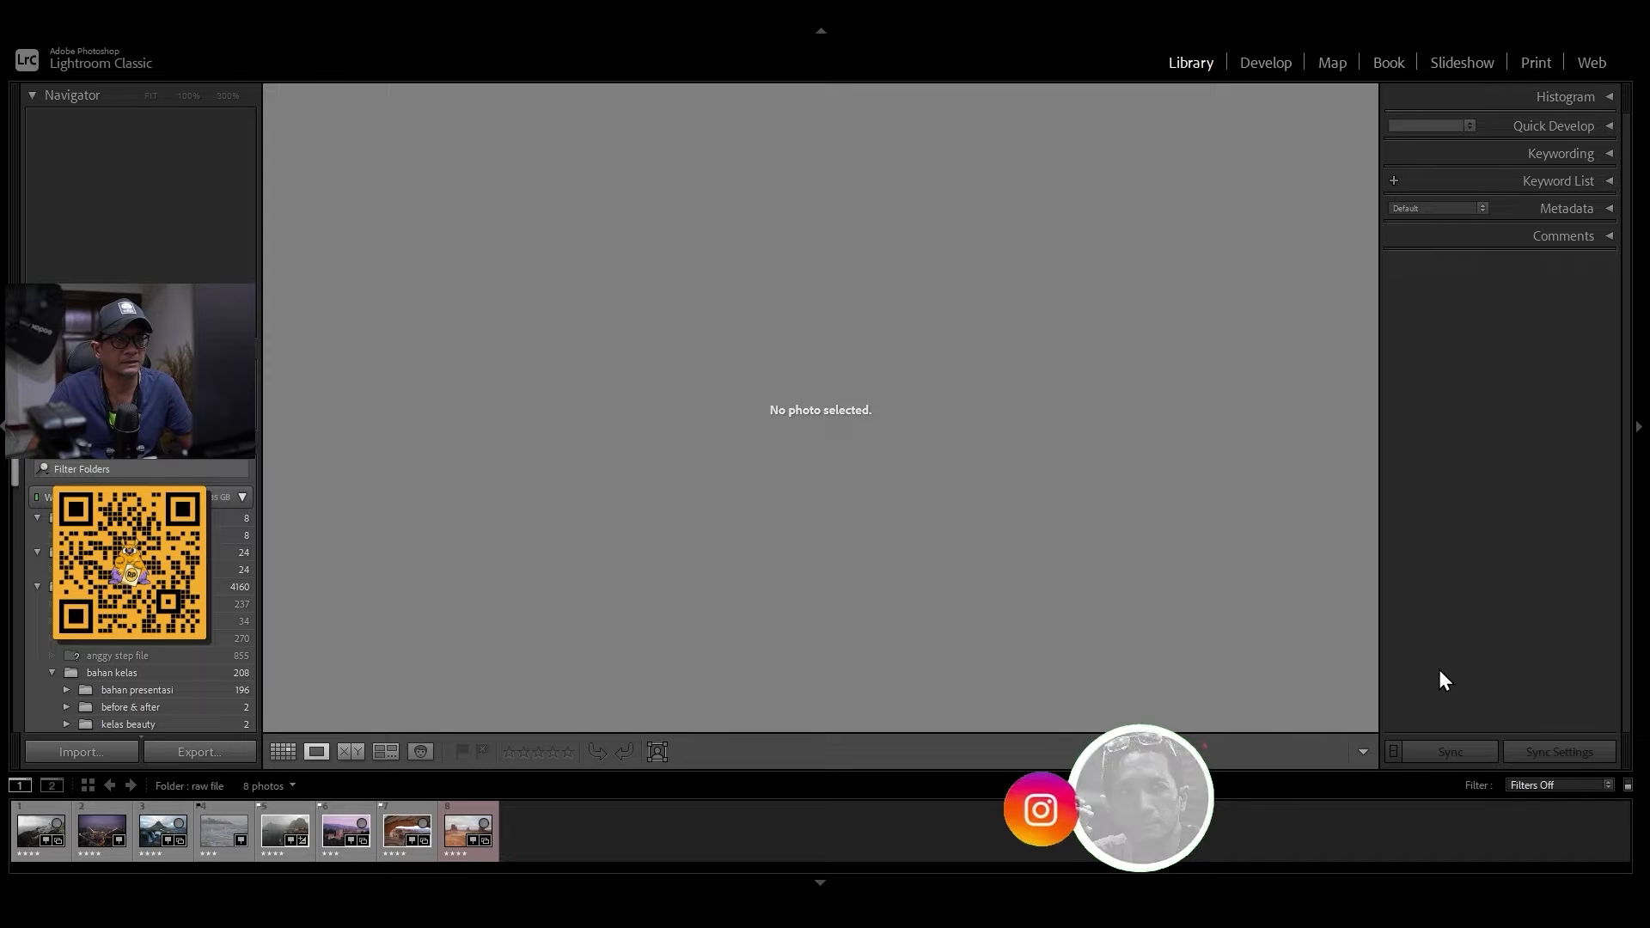
Filter the filmstrip to photos rated four stars or more and review them
left_click(1447, 785)
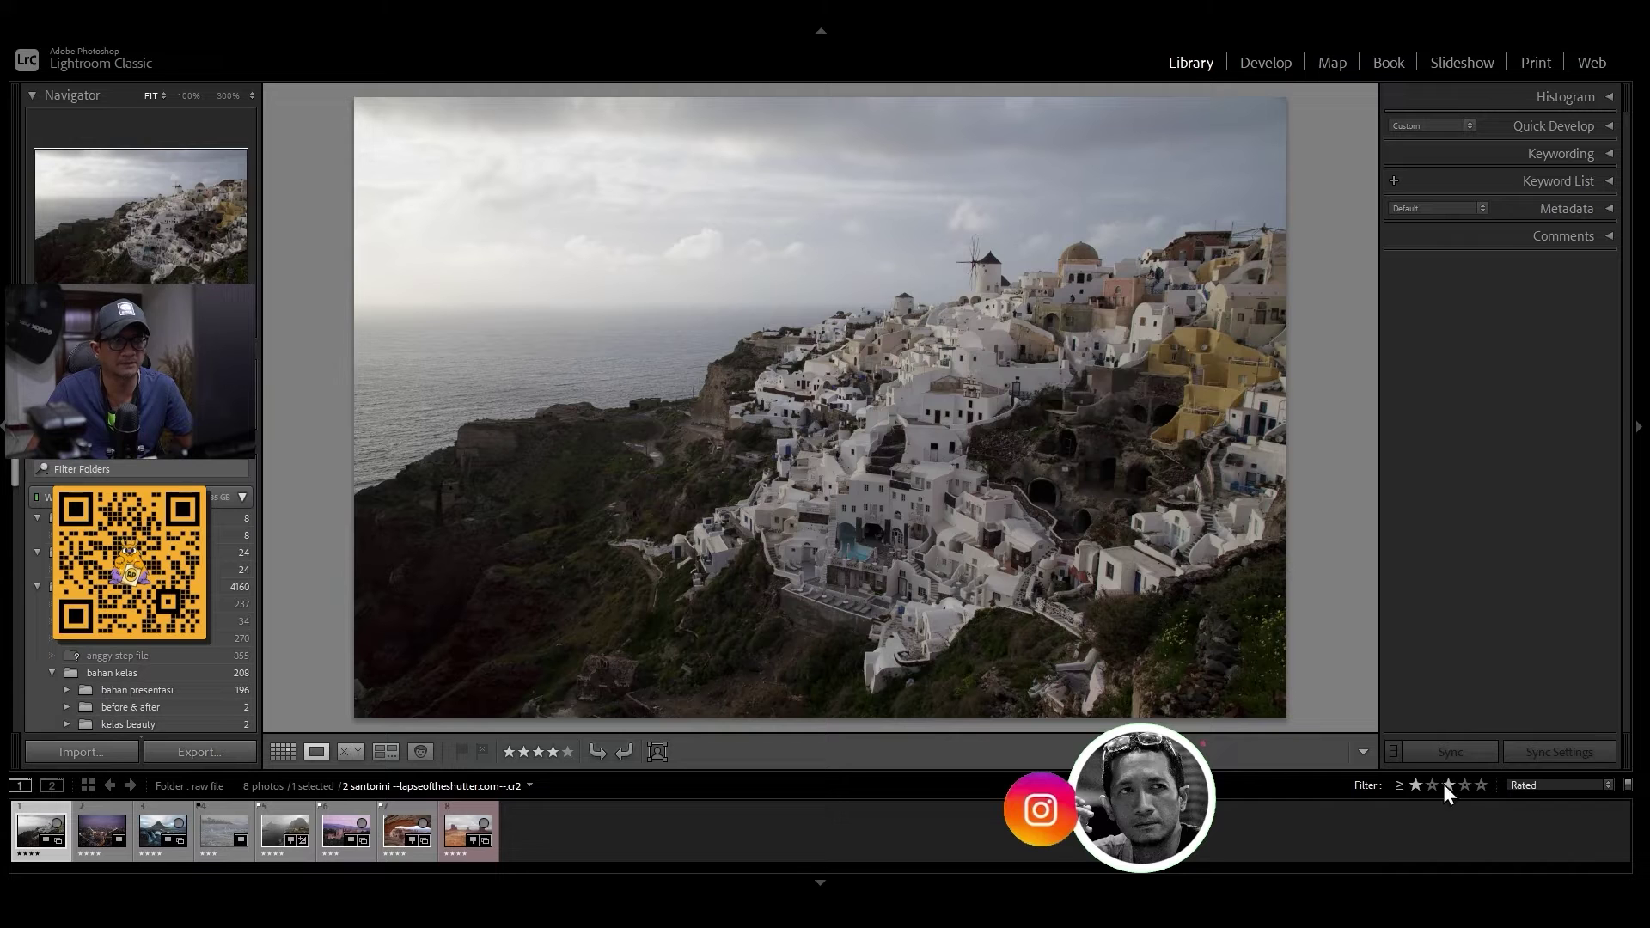
left_click(1465, 785)
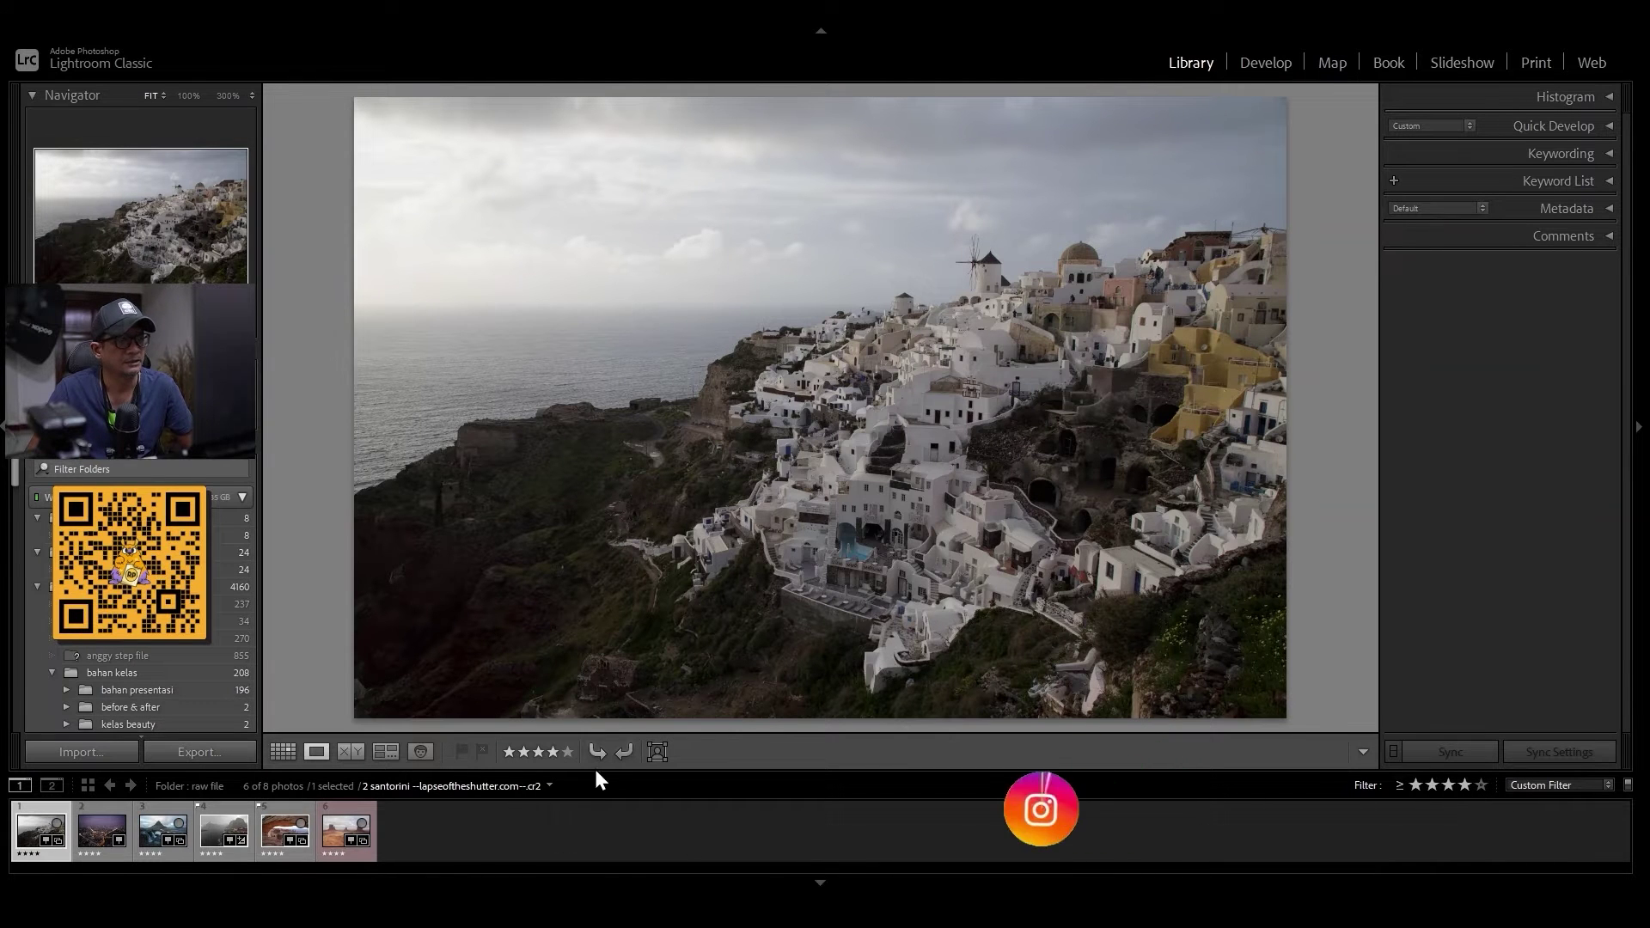
left_click(102, 820)
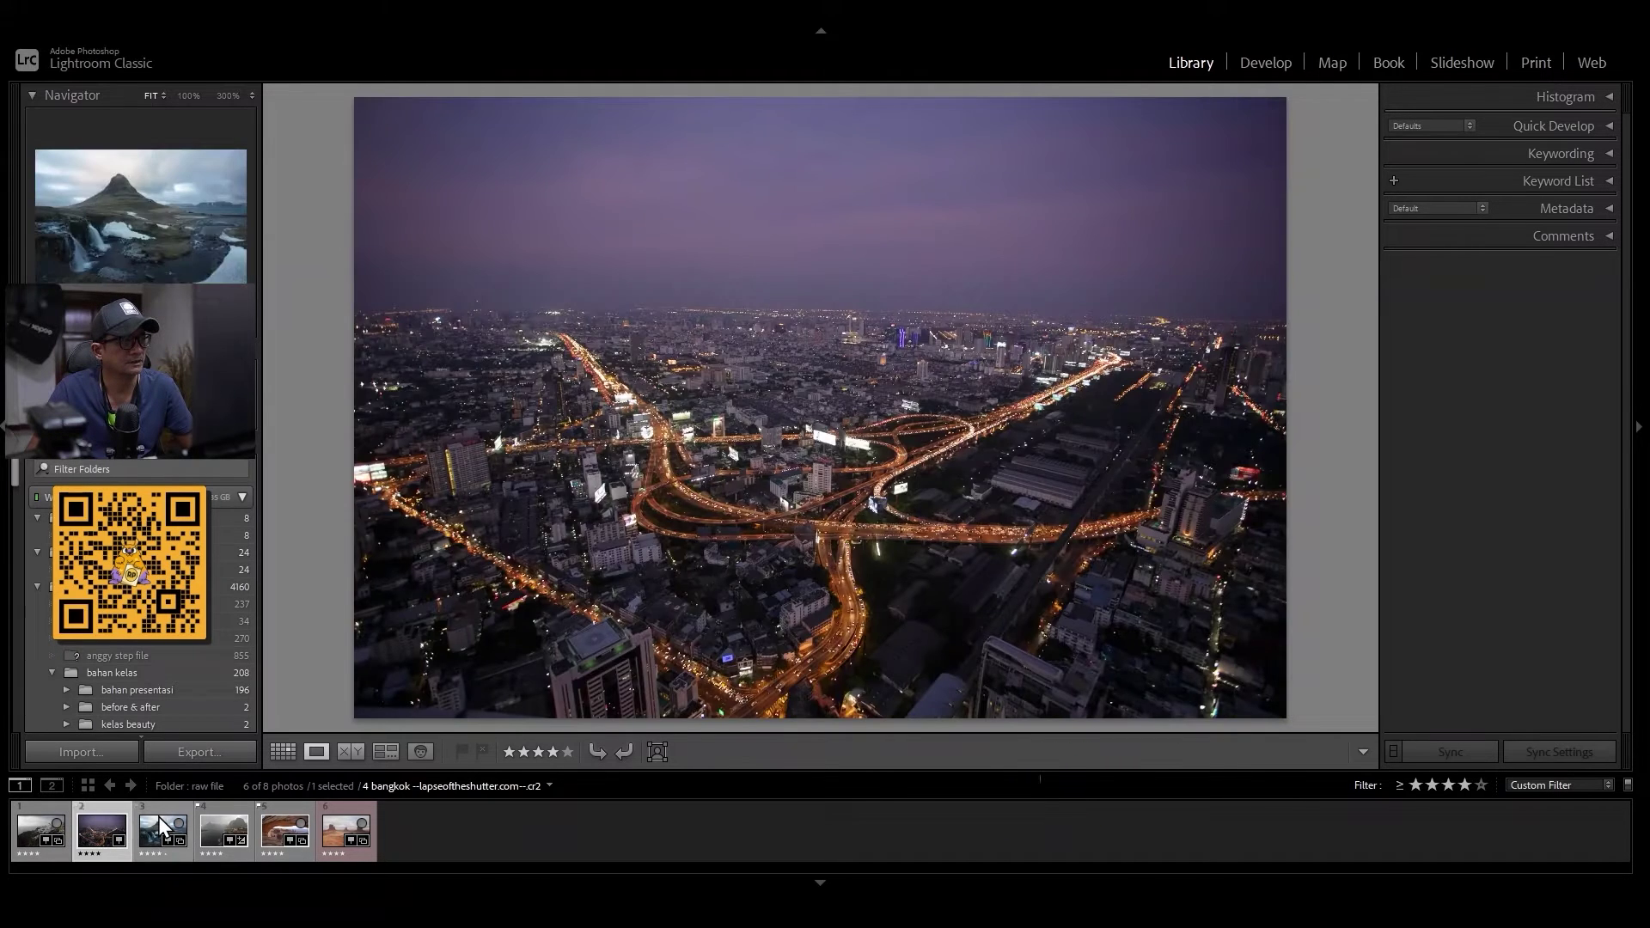
left_click(283, 826)
left_click(318, 825, "ctrl")
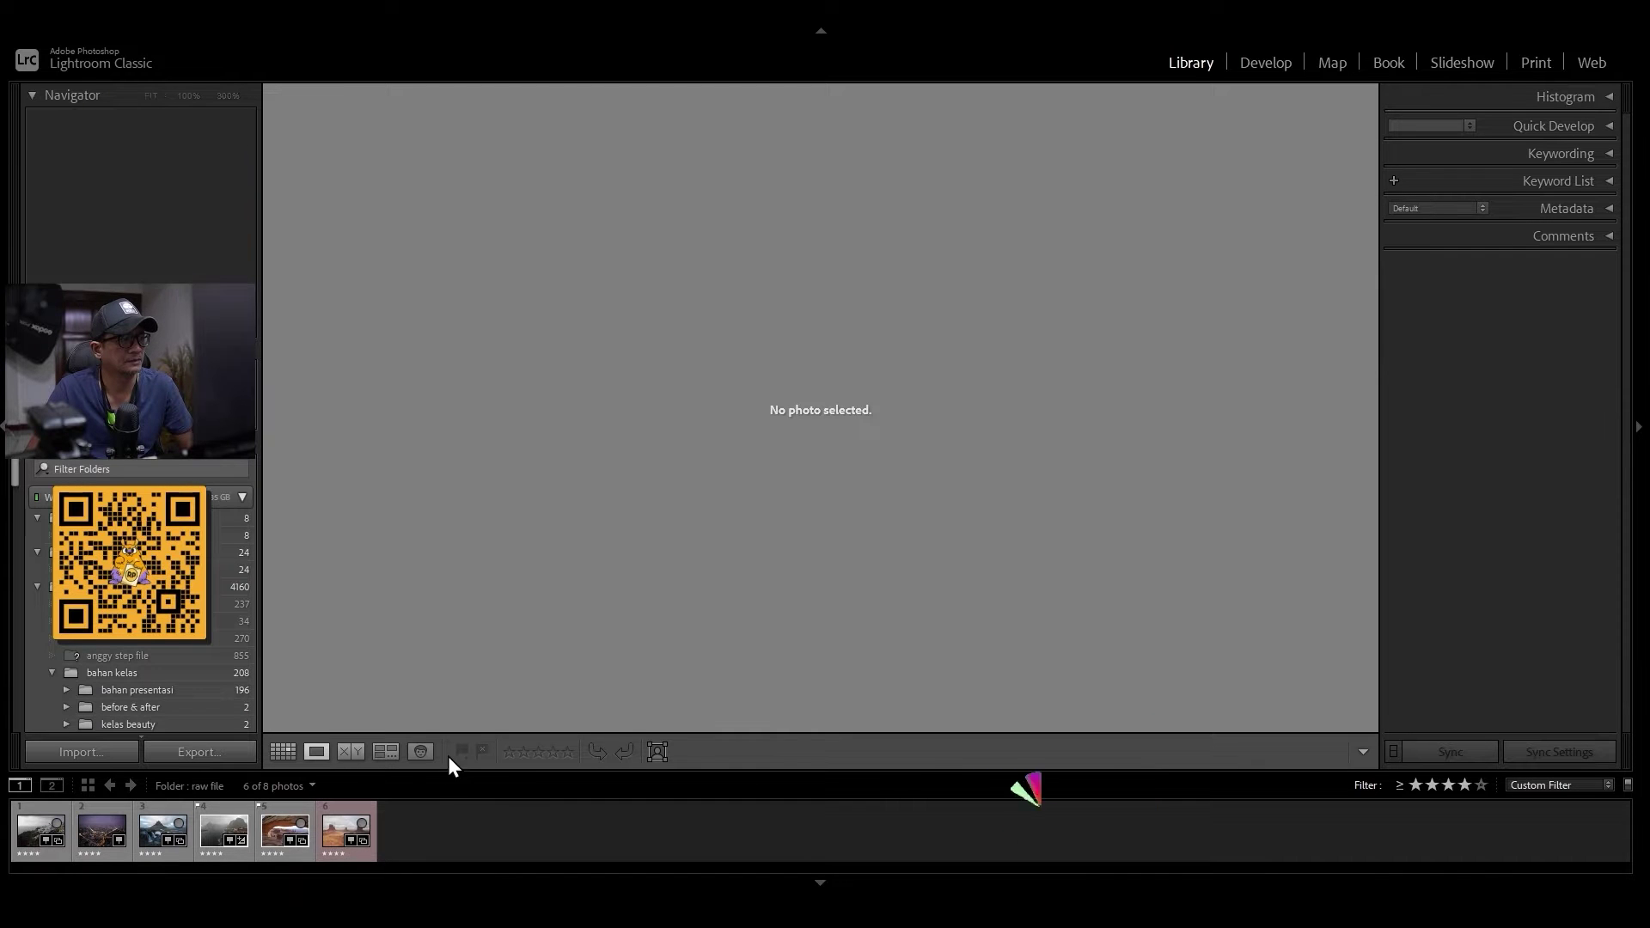
Reject the Santorini photo, review the remaining photos, and clear the selection
left_click(48, 811)
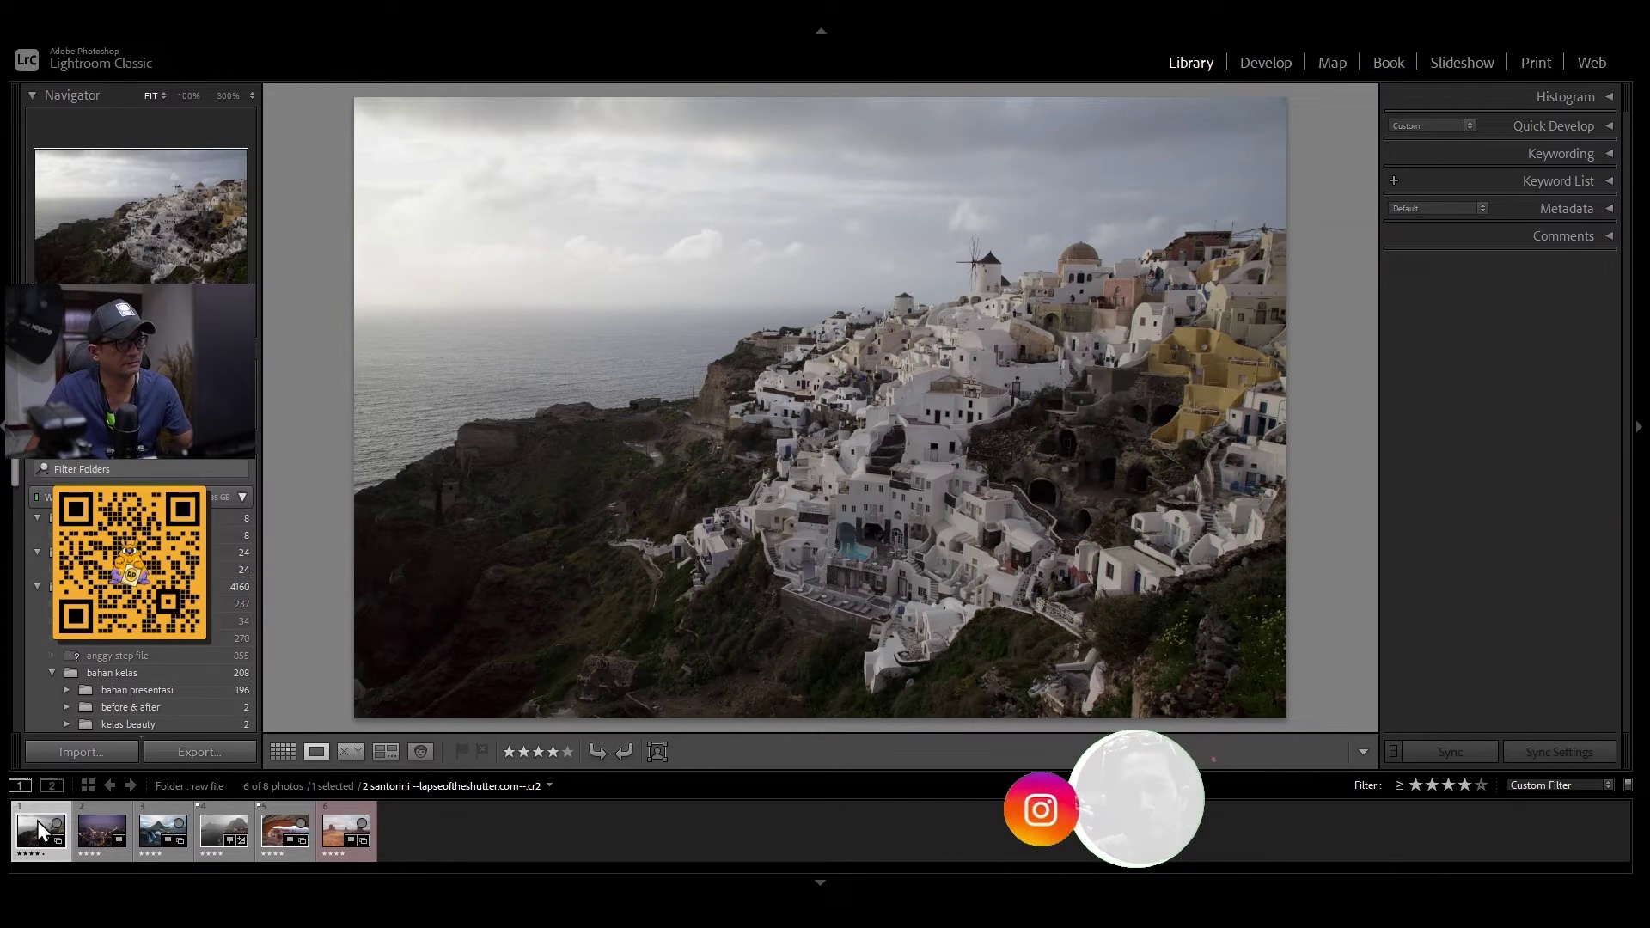
key("x")
left_click(101, 813)
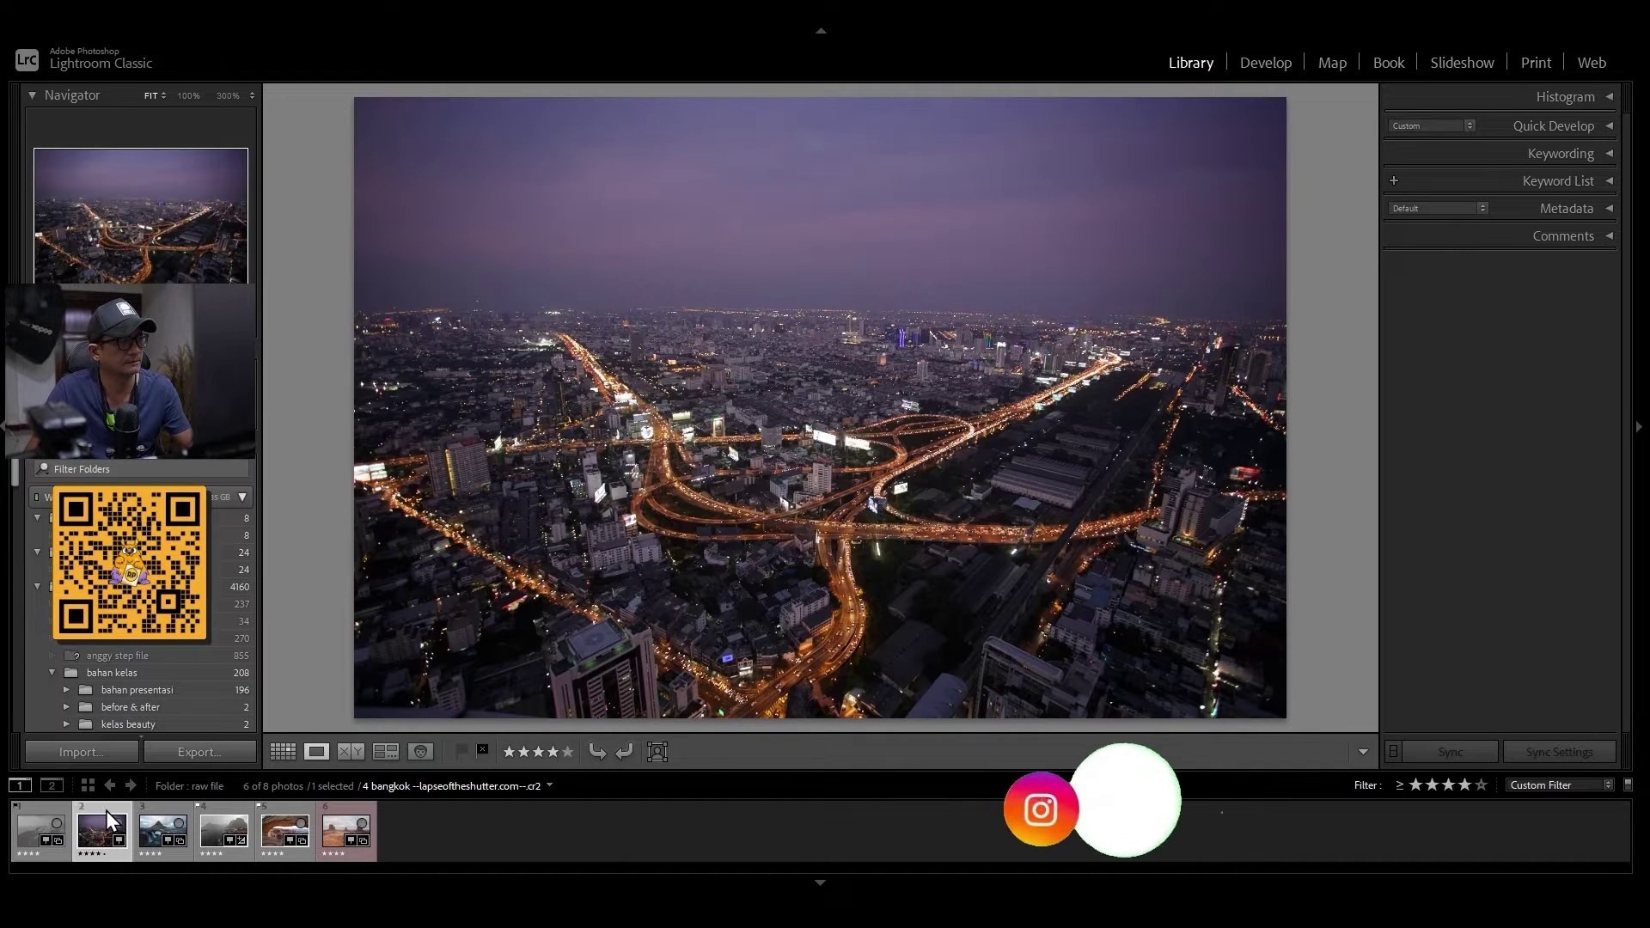
left_click(177, 811)
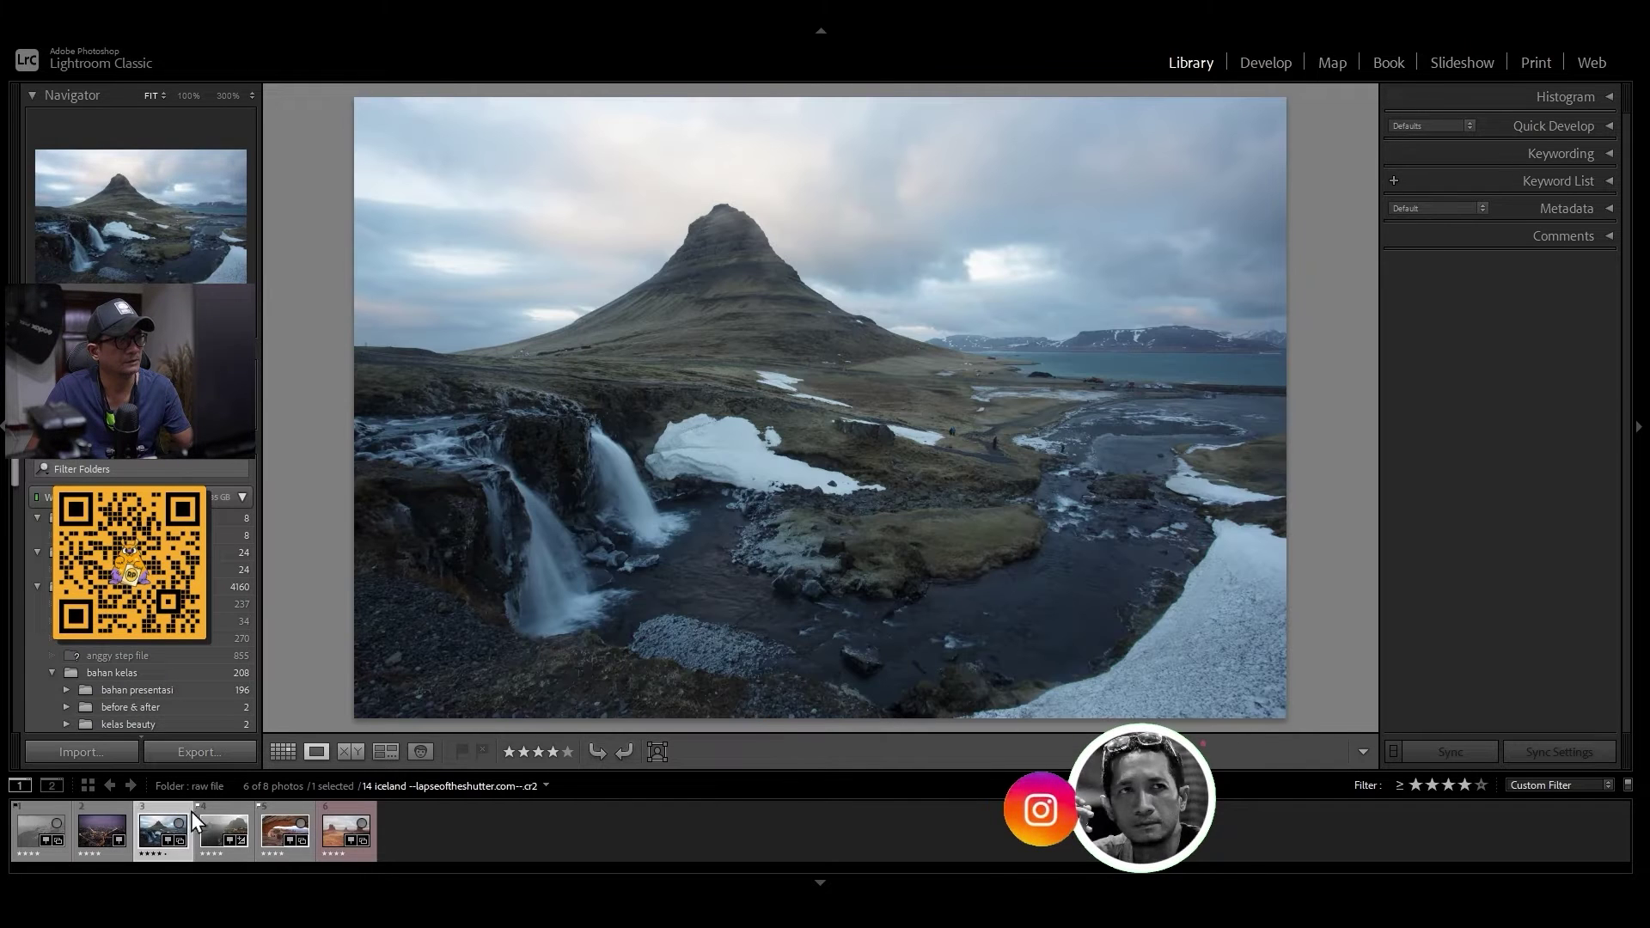
left_click(232, 825)
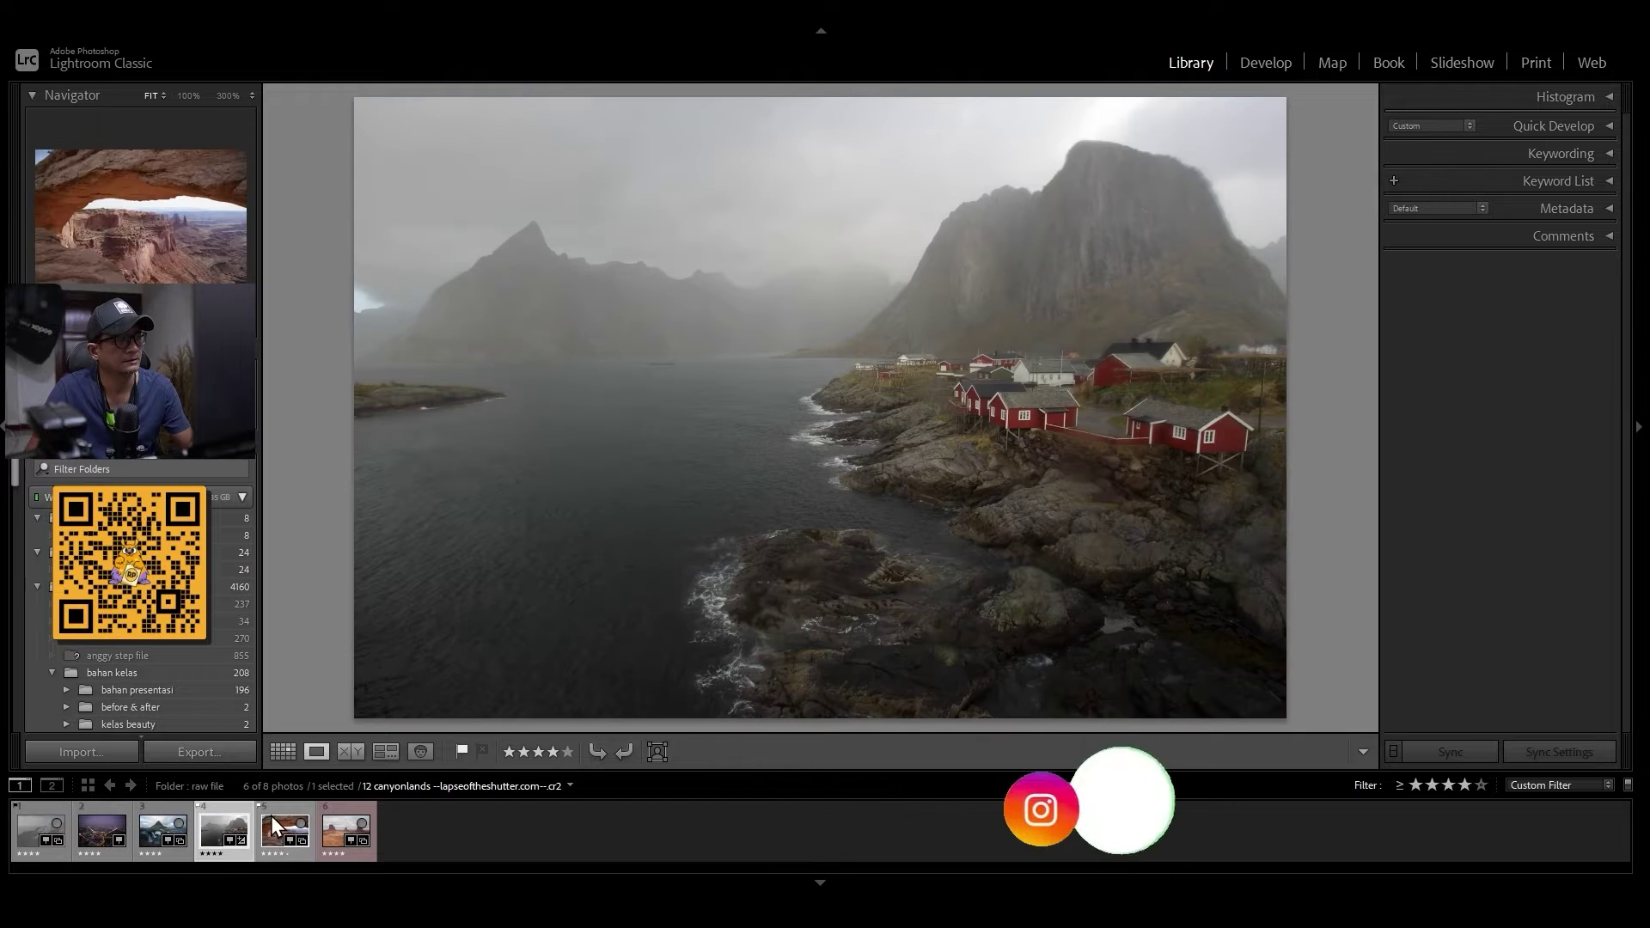
left_click(279, 816)
left_click(337, 816)
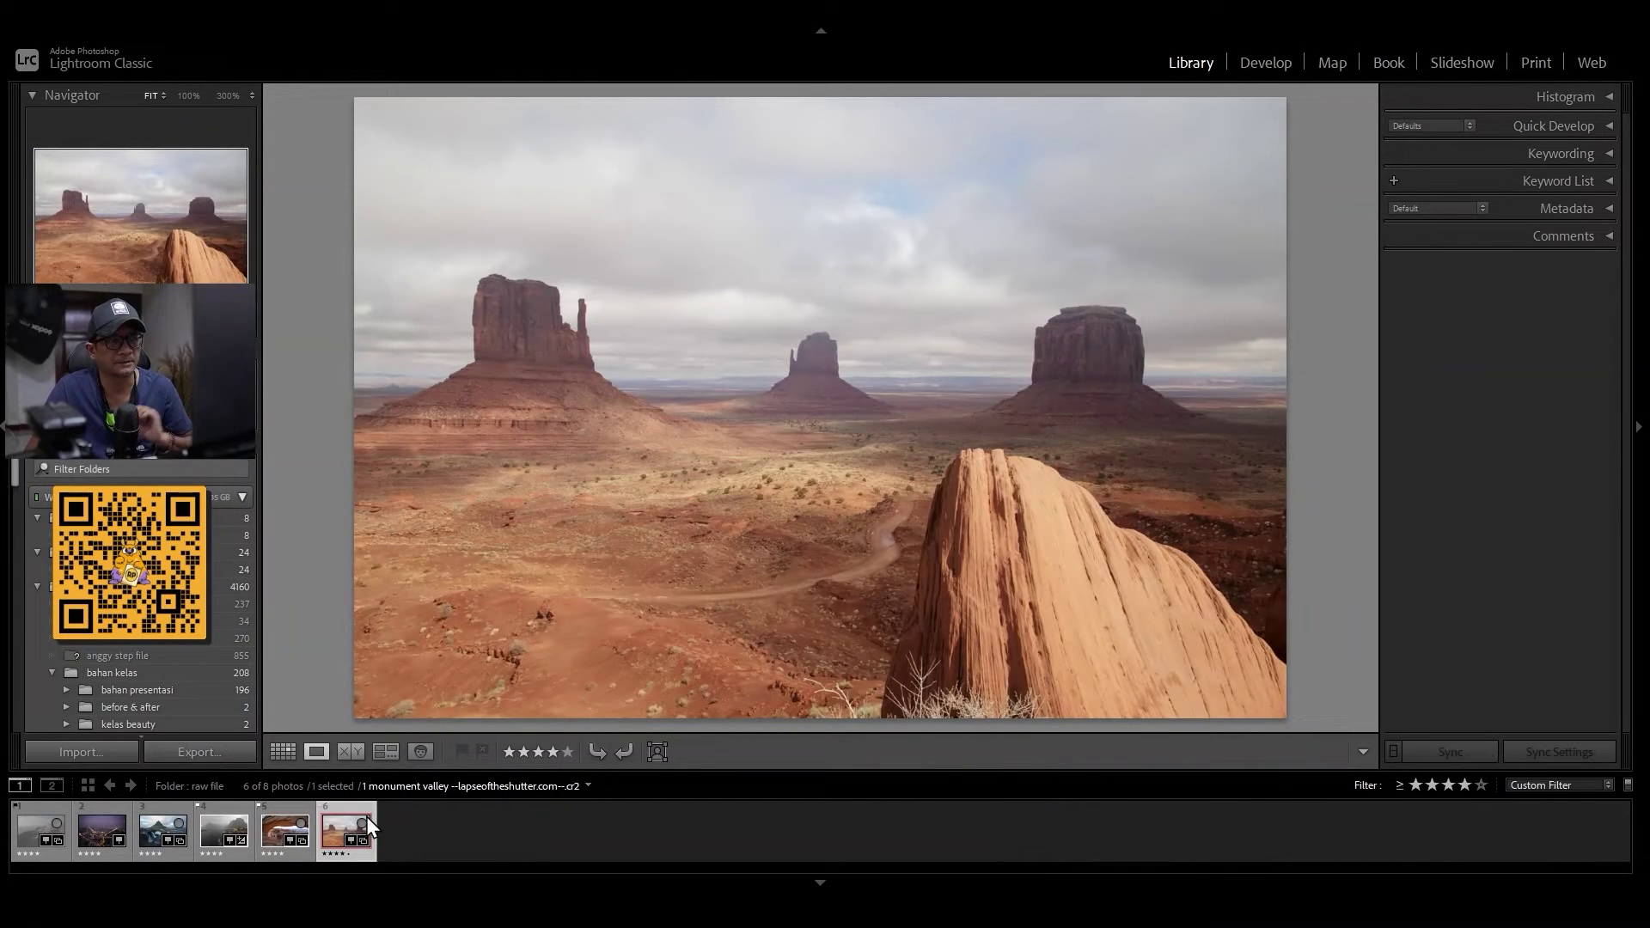
left_click(1512, 810)
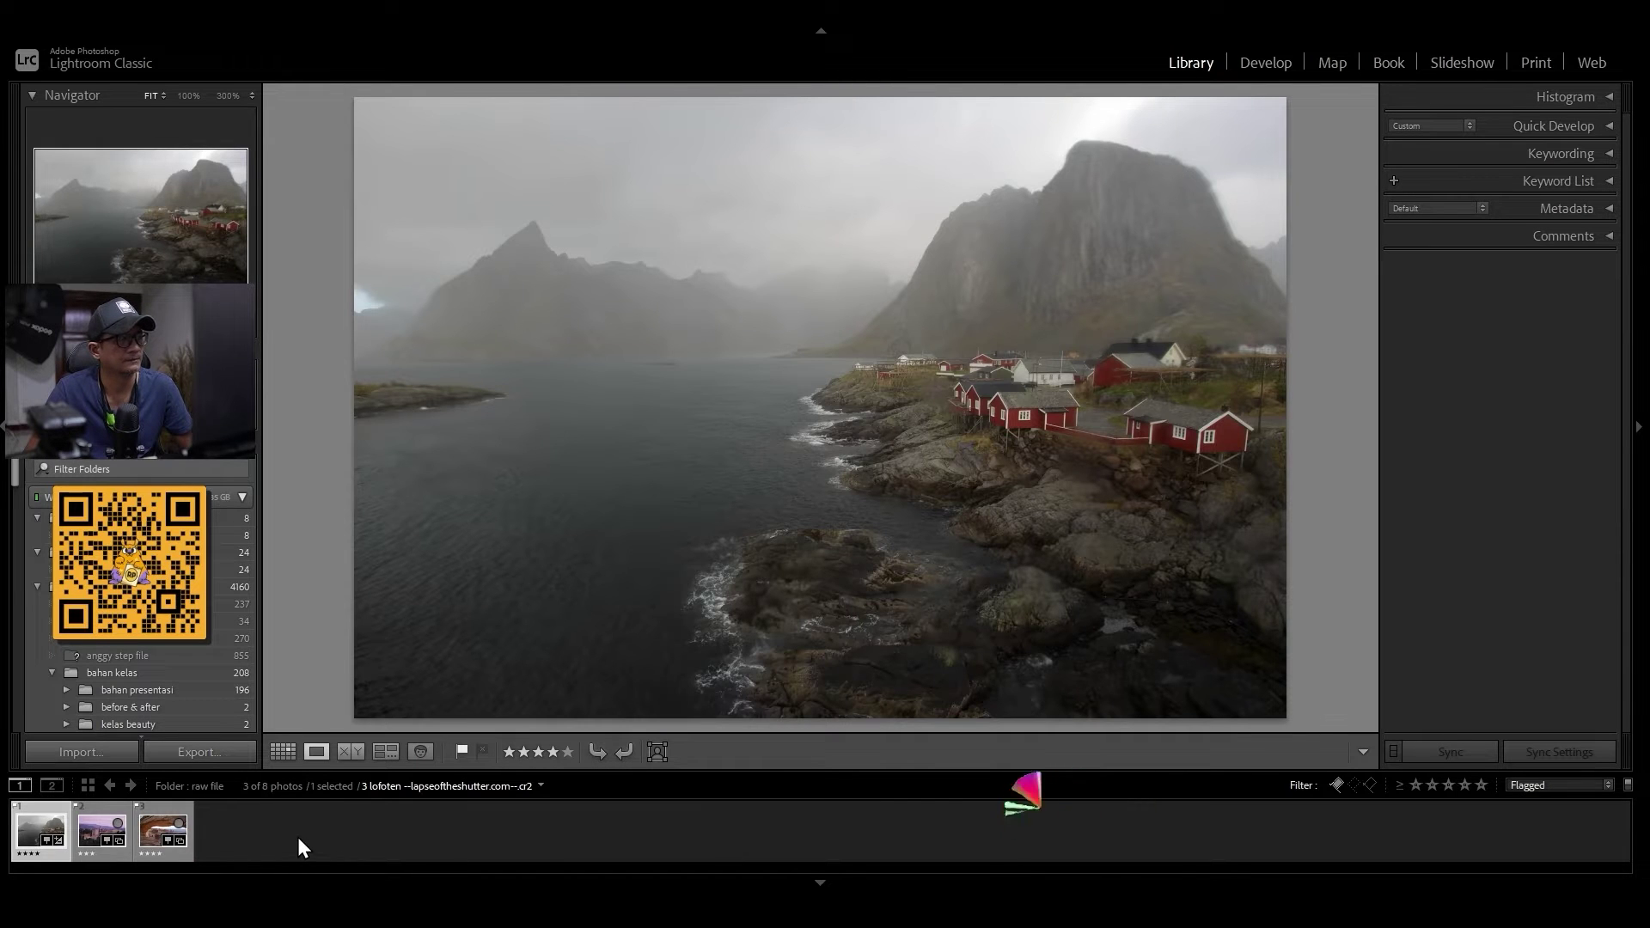
Review the Alhambra, Canyonlands and Lofoten photos, then toggle the rating filter to show all eight
left_click(90, 830)
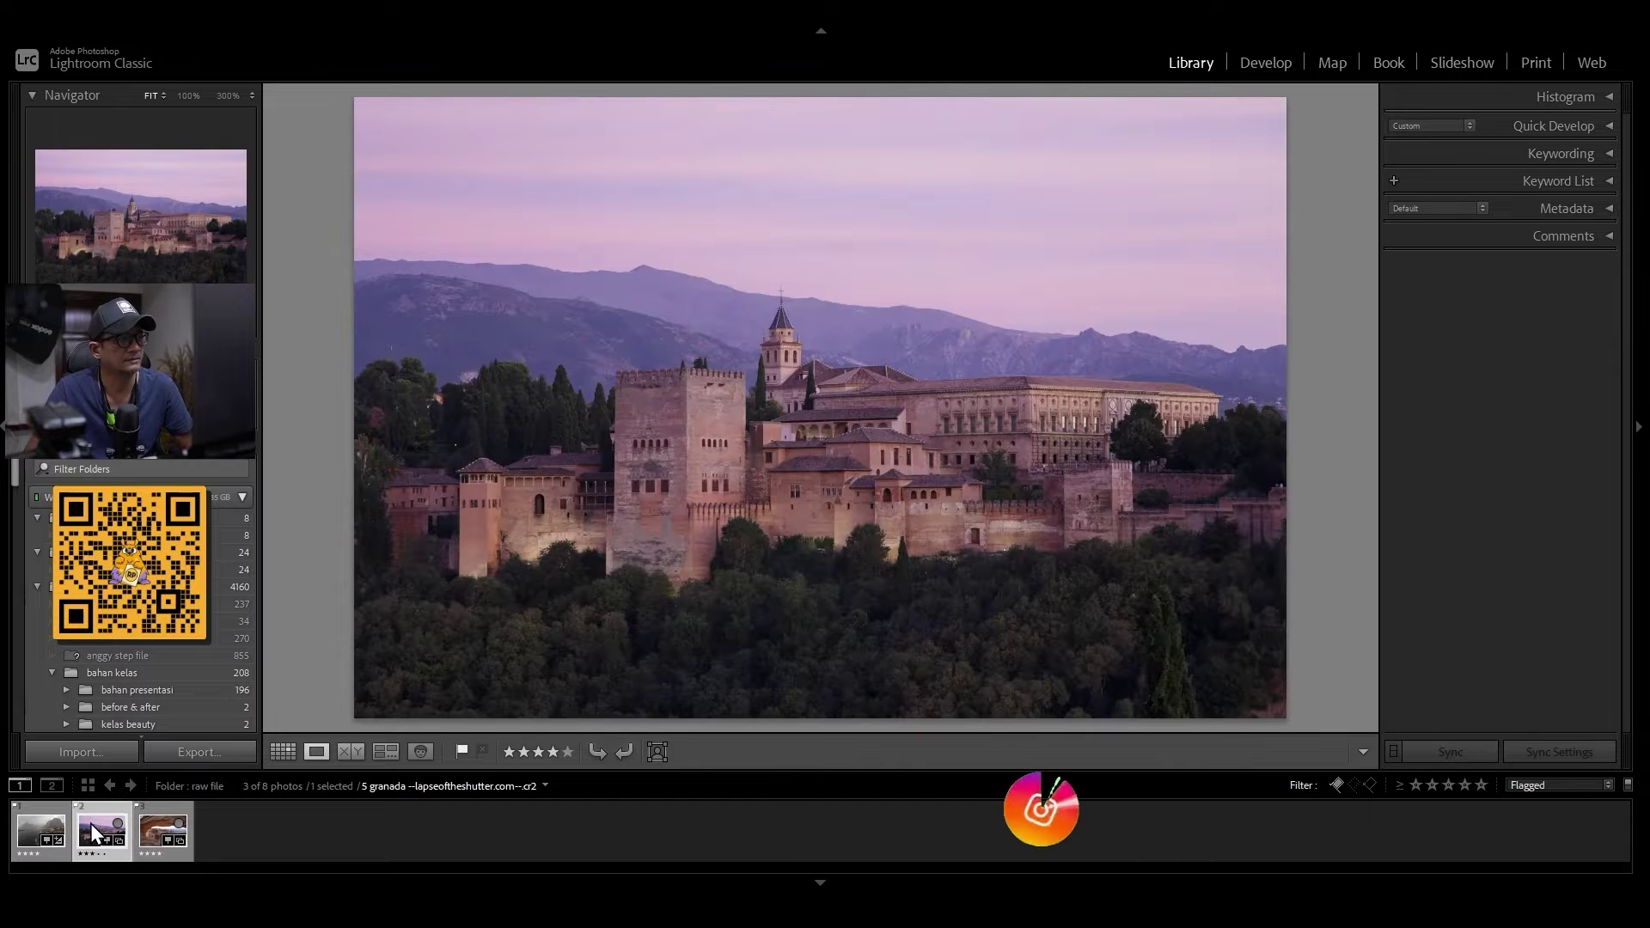
left_click(153, 832)
left_click(102, 832)
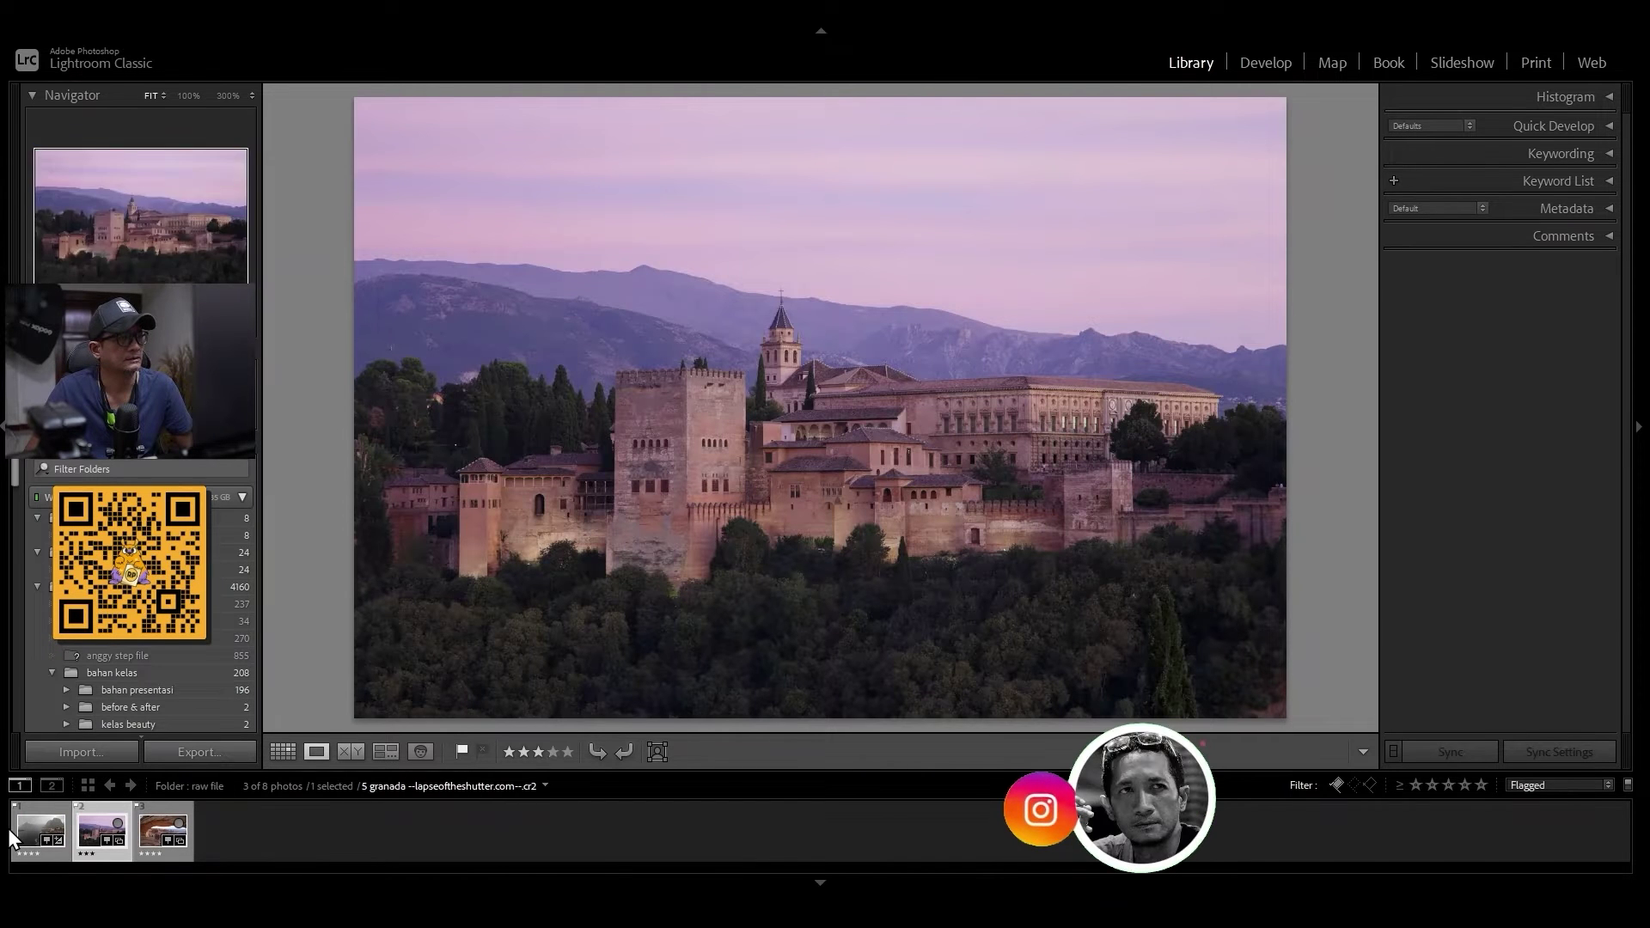
left_click(40, 830)
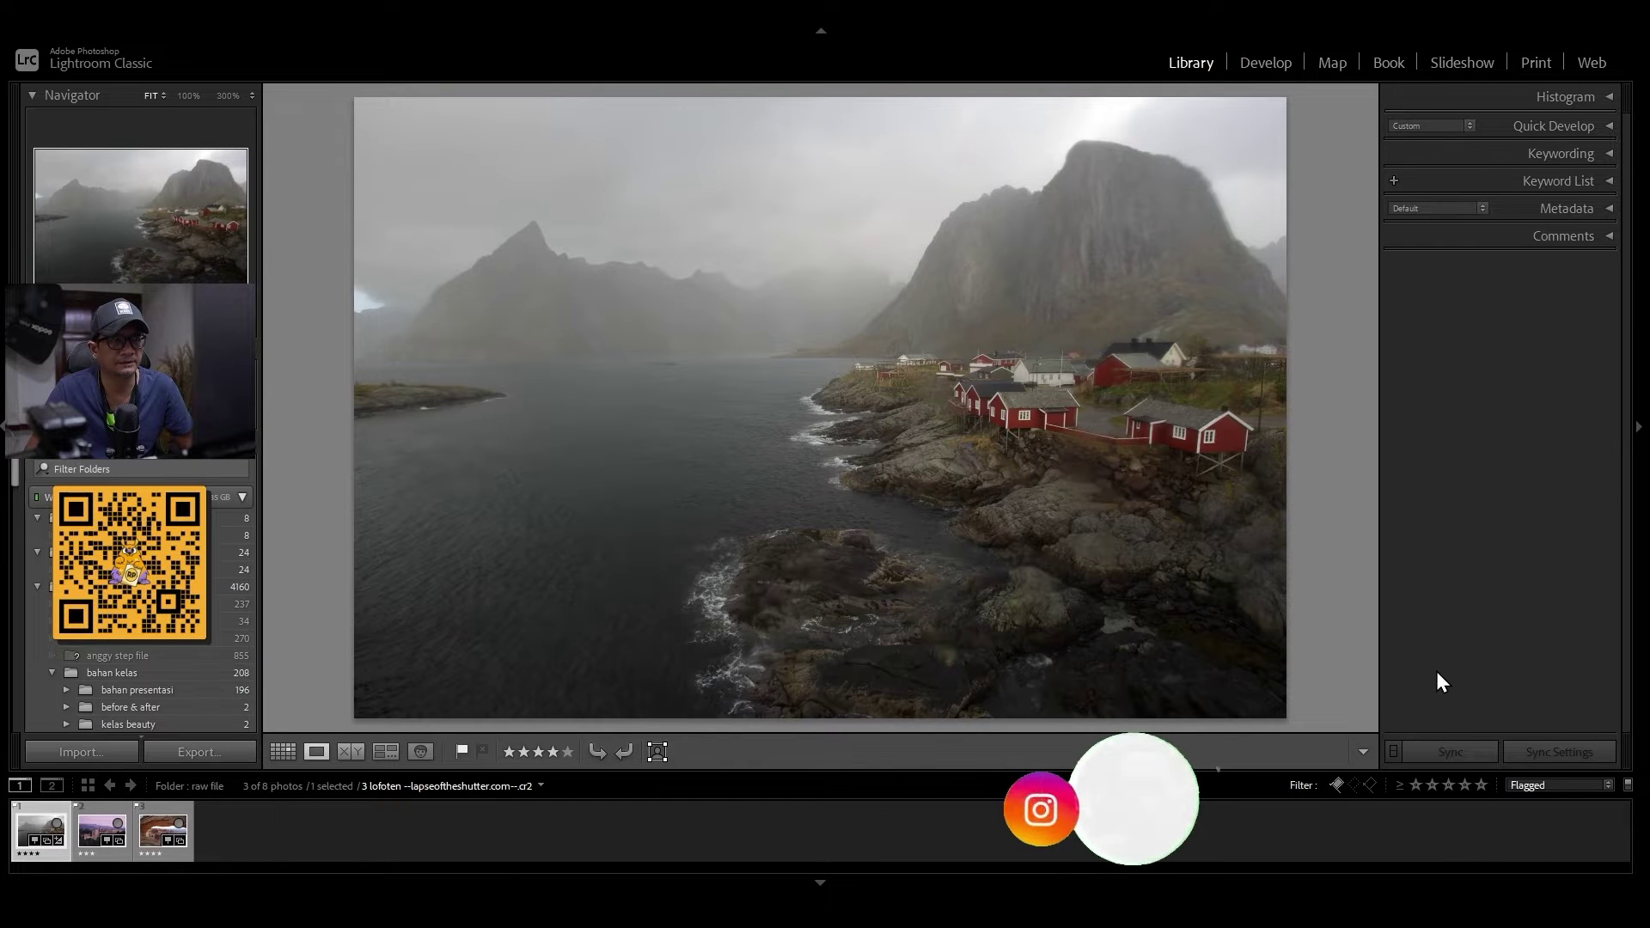
key("ctrl+l")
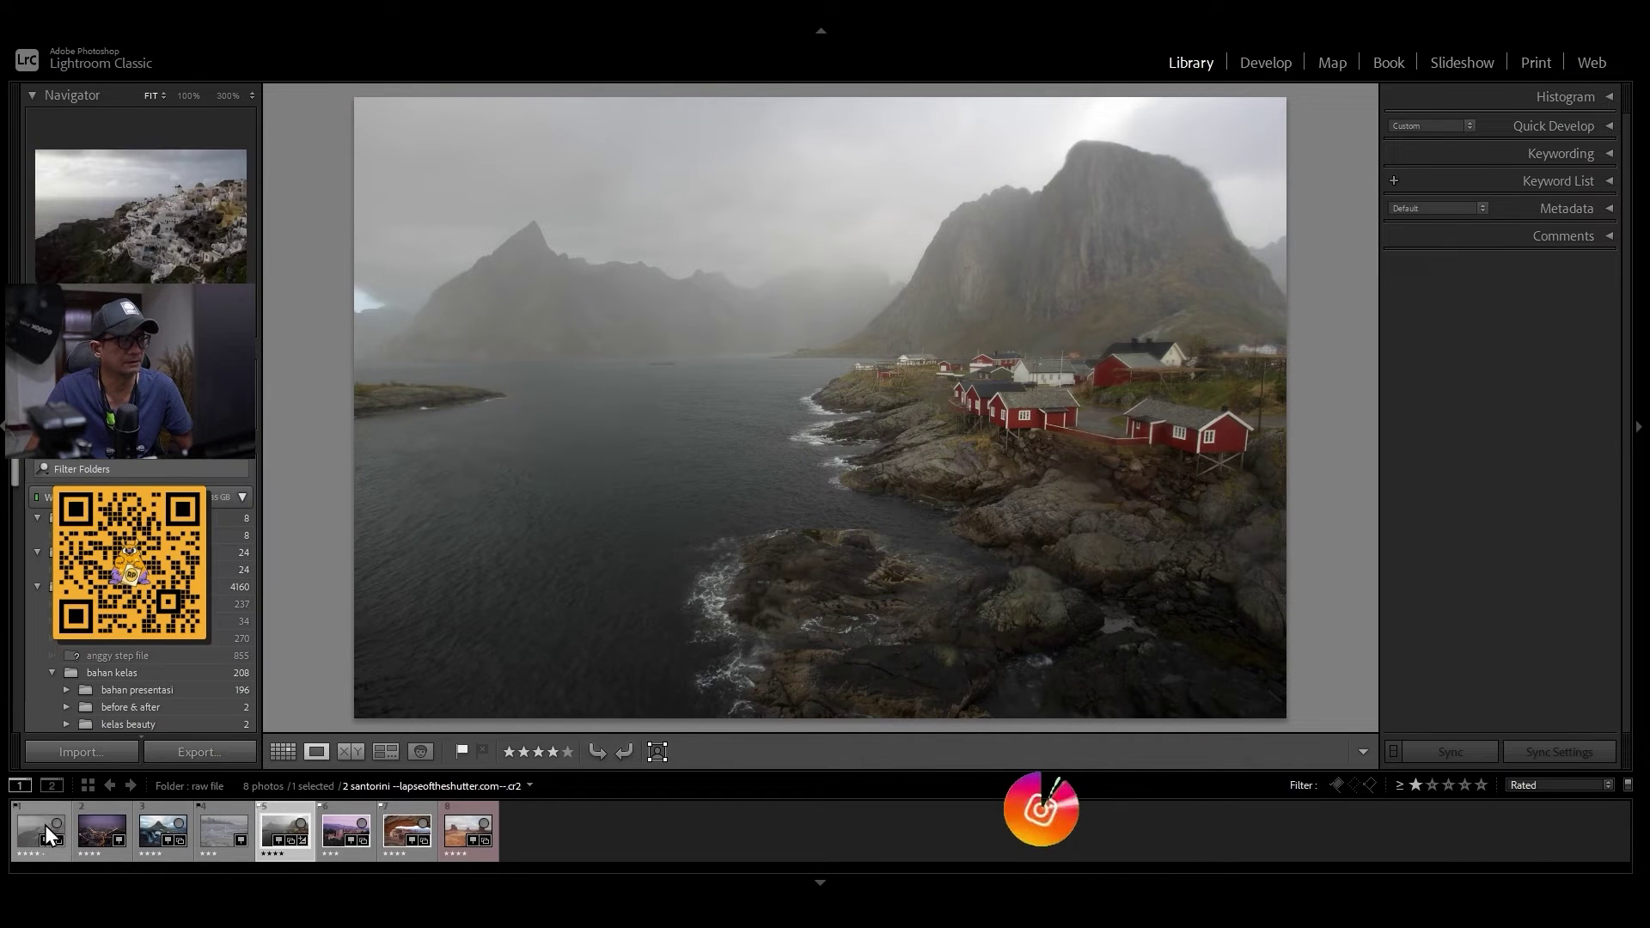
Rate the Bangkok night and glacier photos five stars
left_click(44, 825)
key("Right")
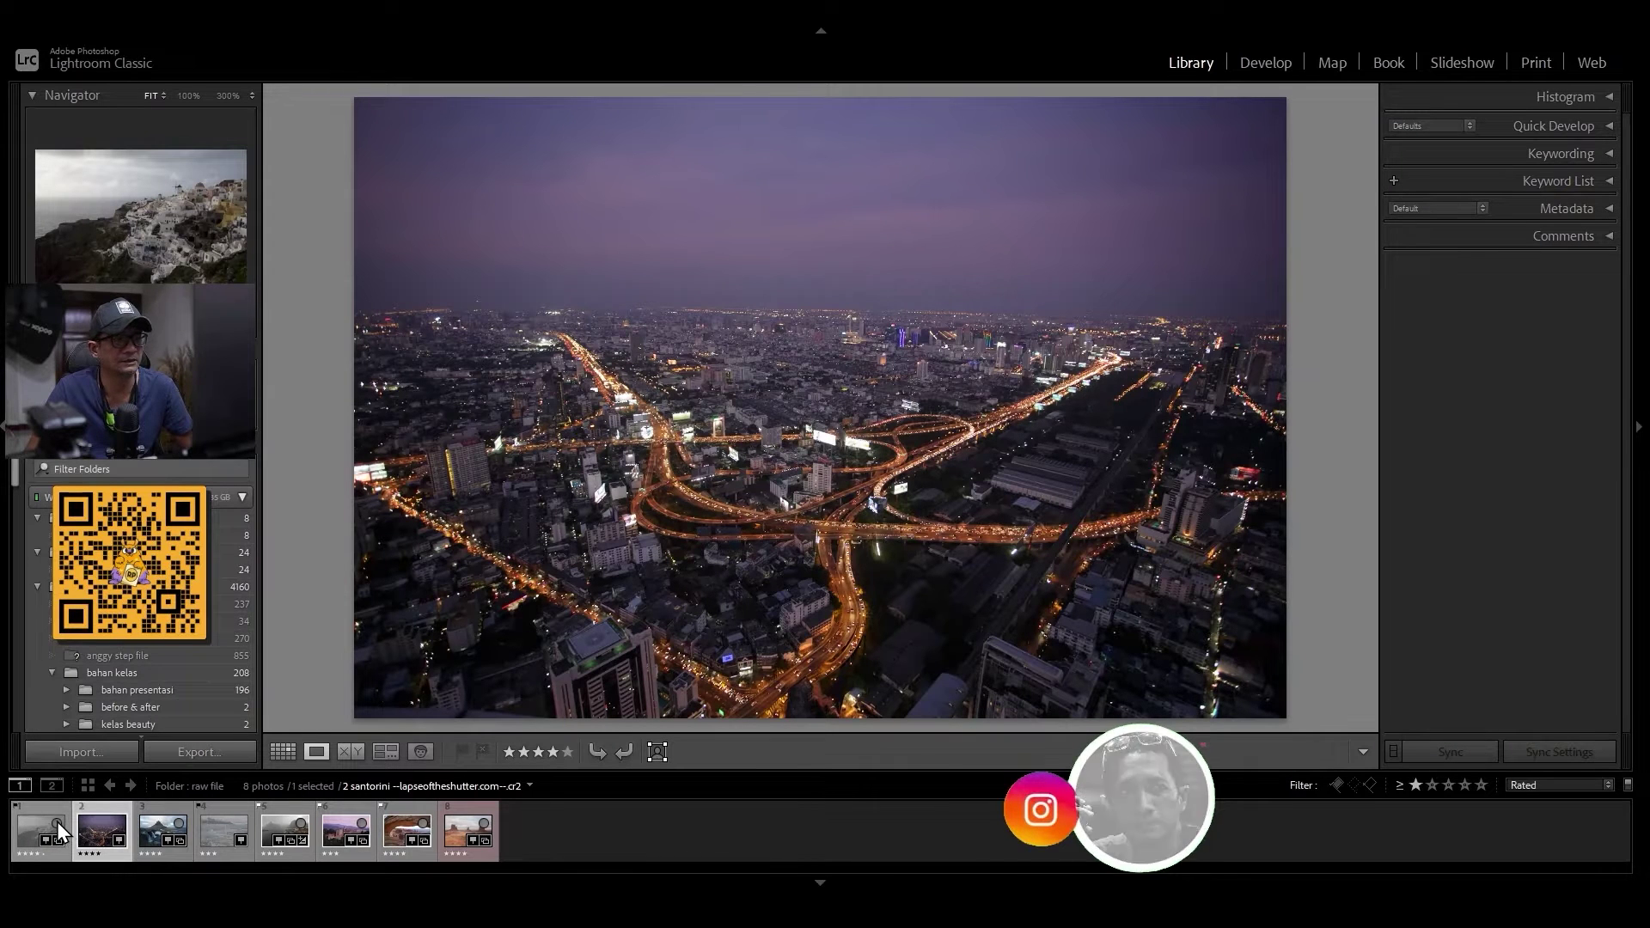
left_click(57, 822)
left_click(82, 827)
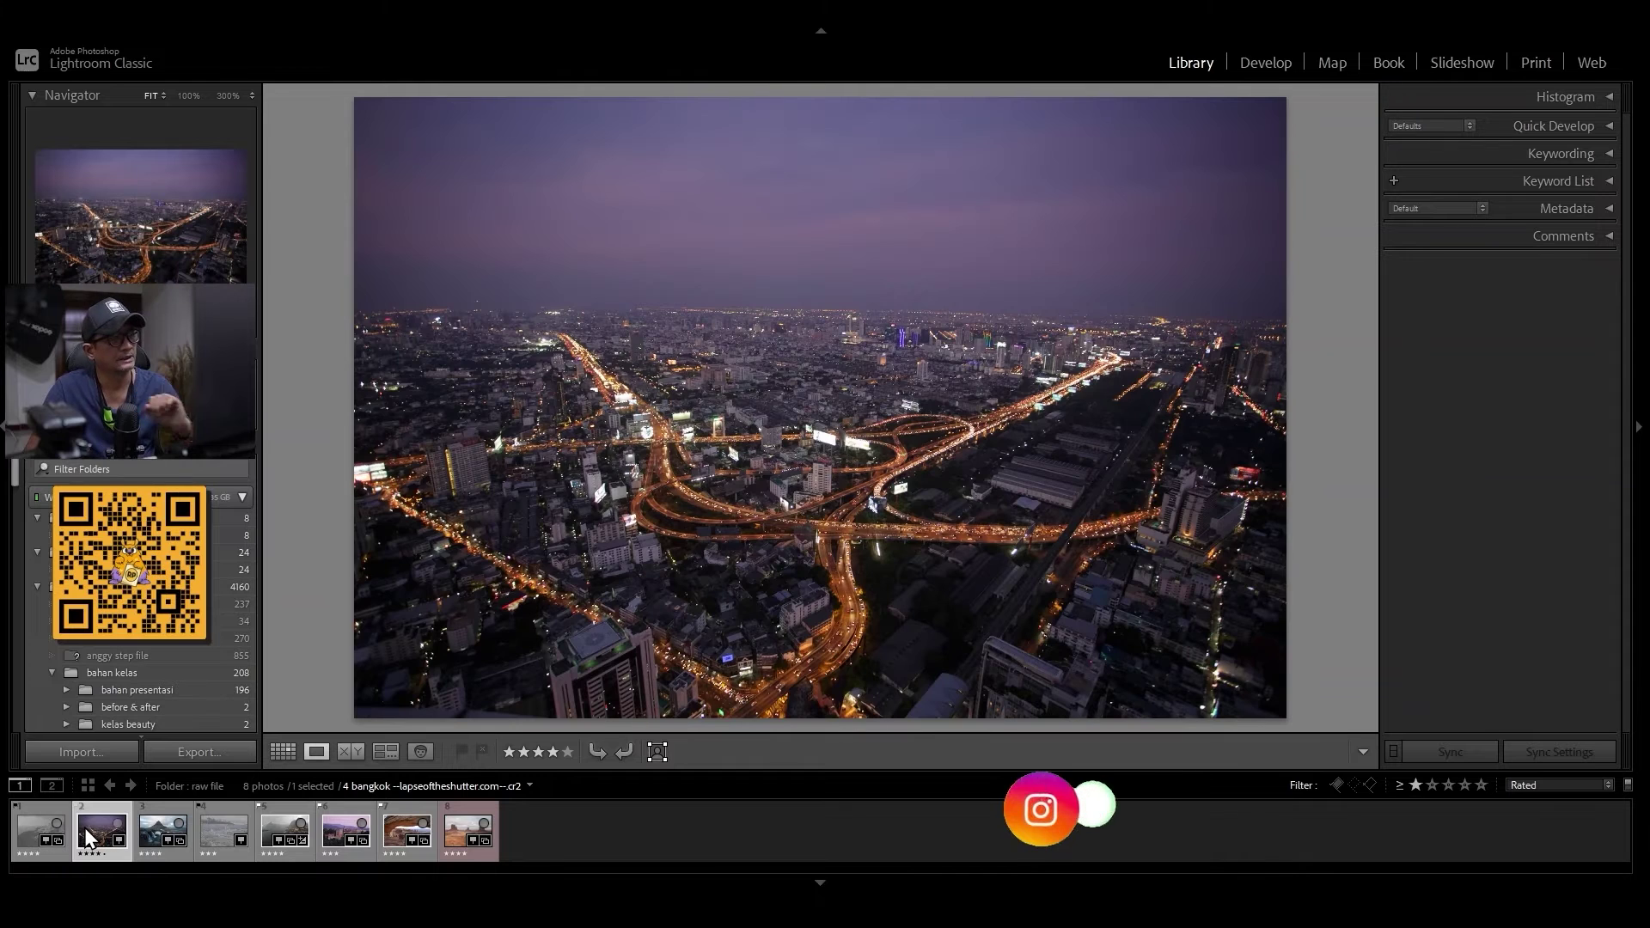
key("5")
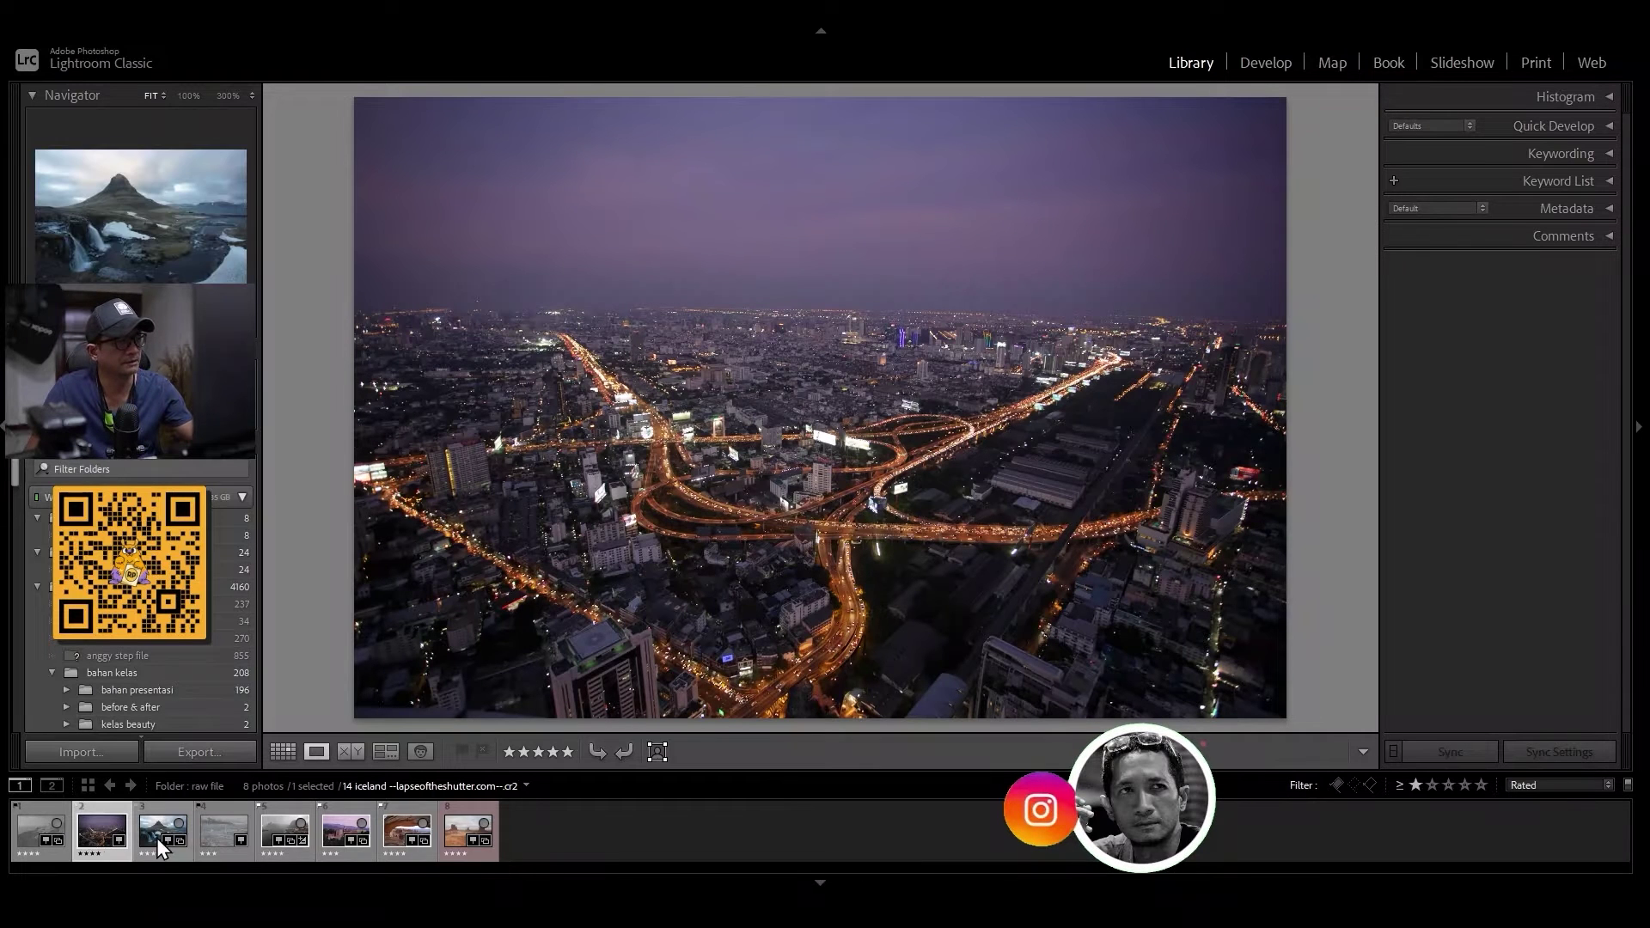
left_click(161, 817)
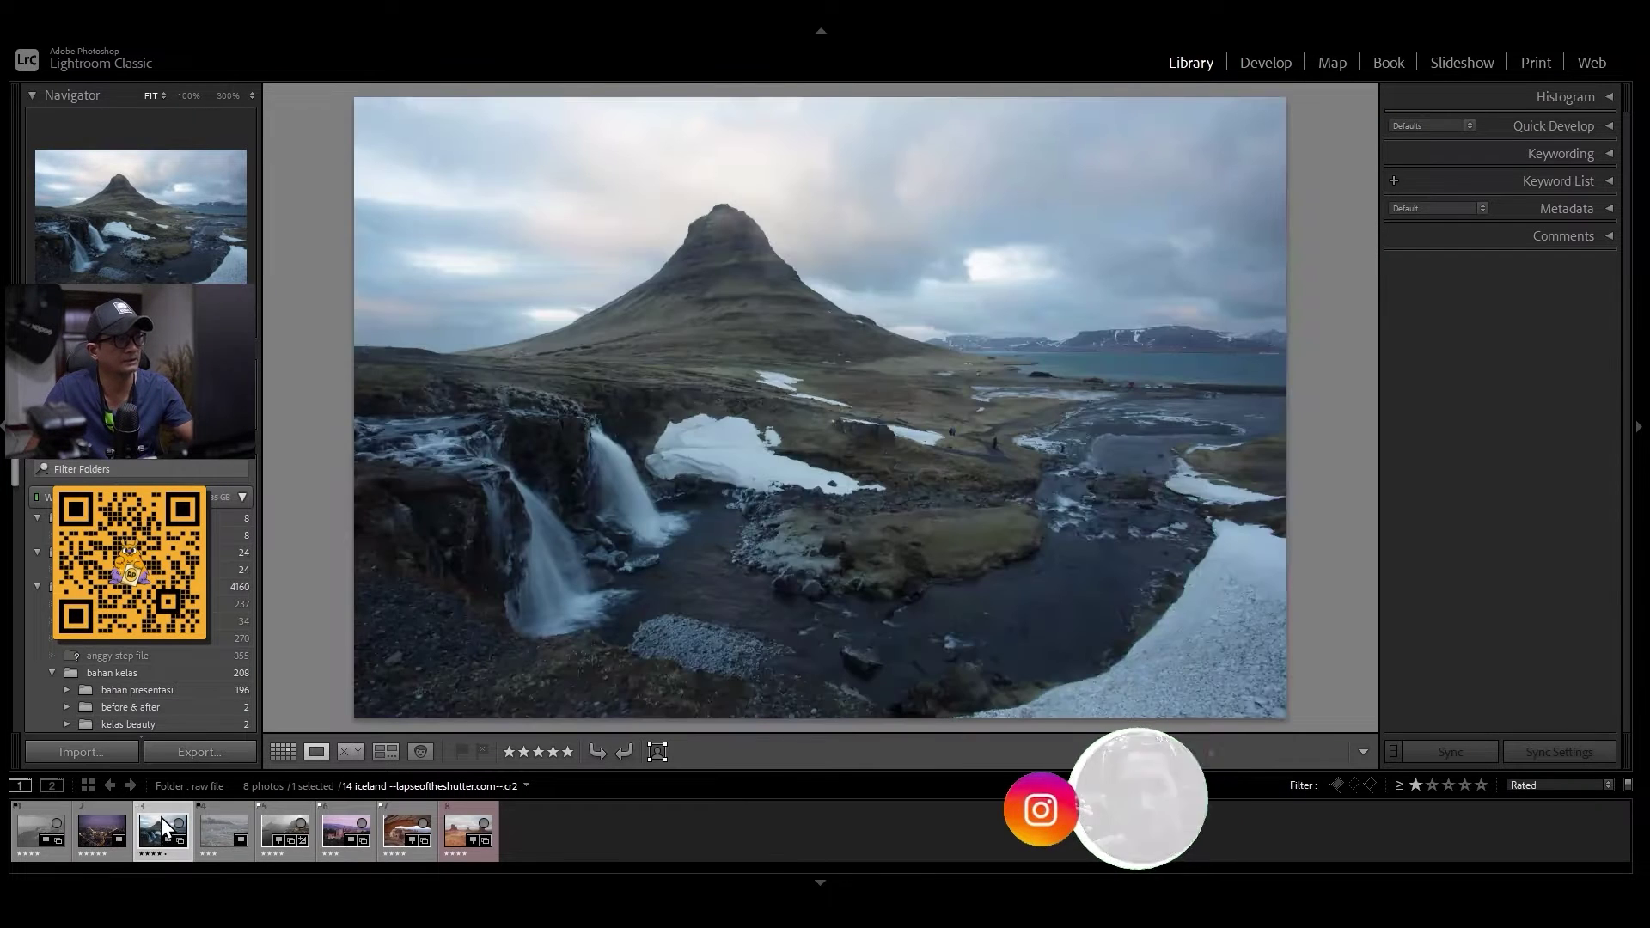
left_click(215, 812)
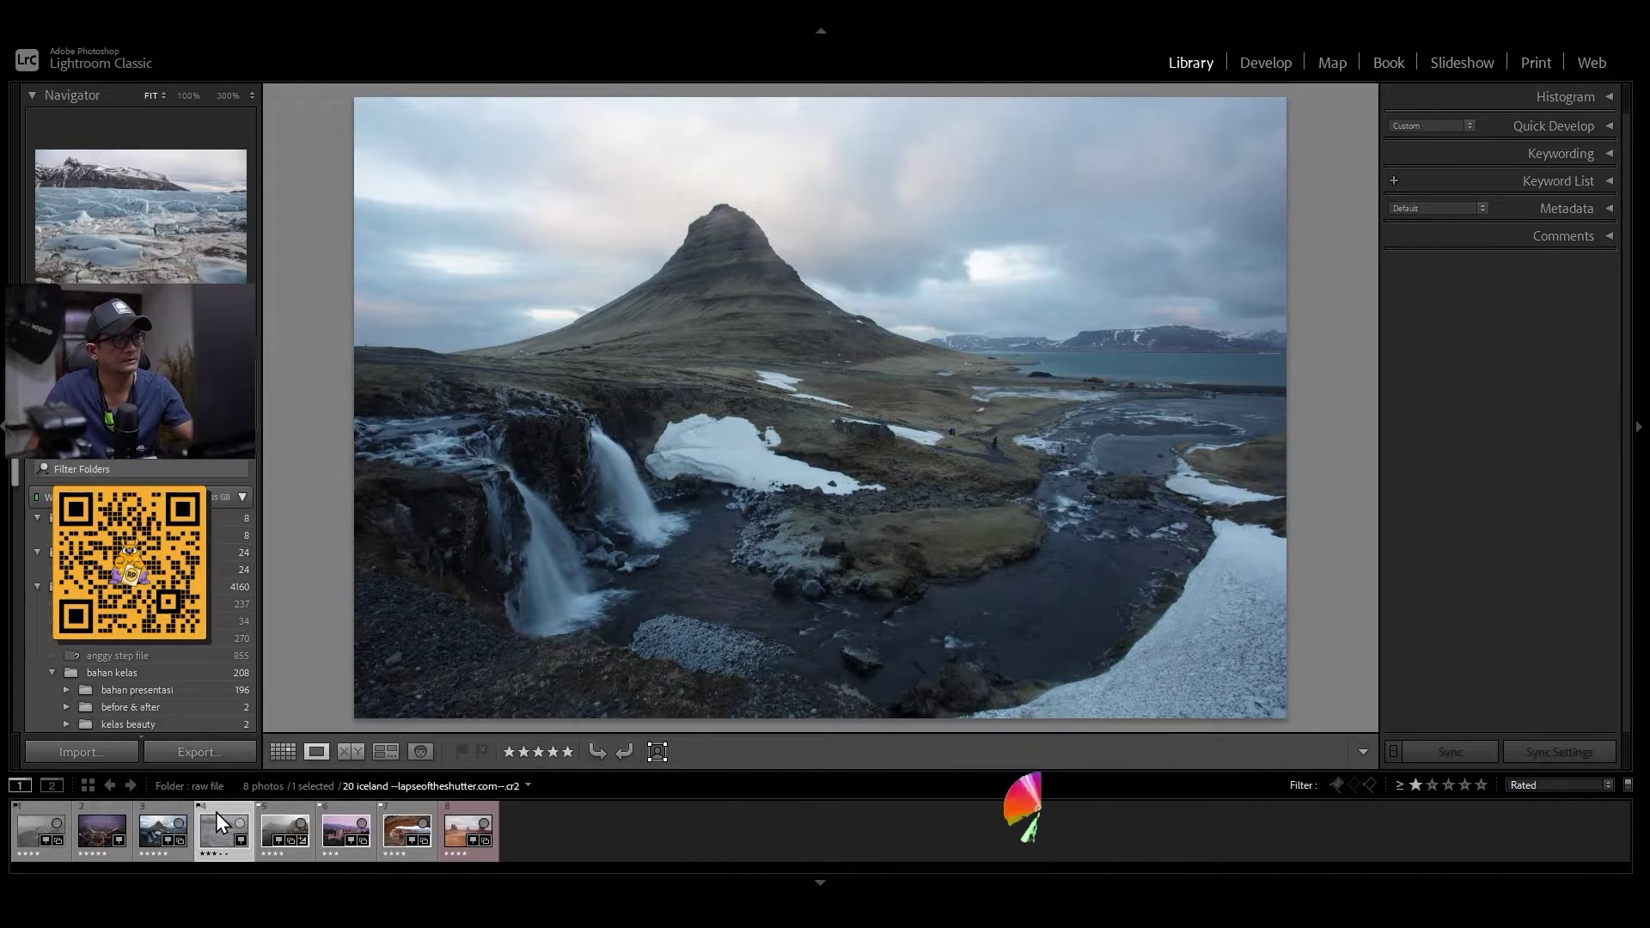
key("5")
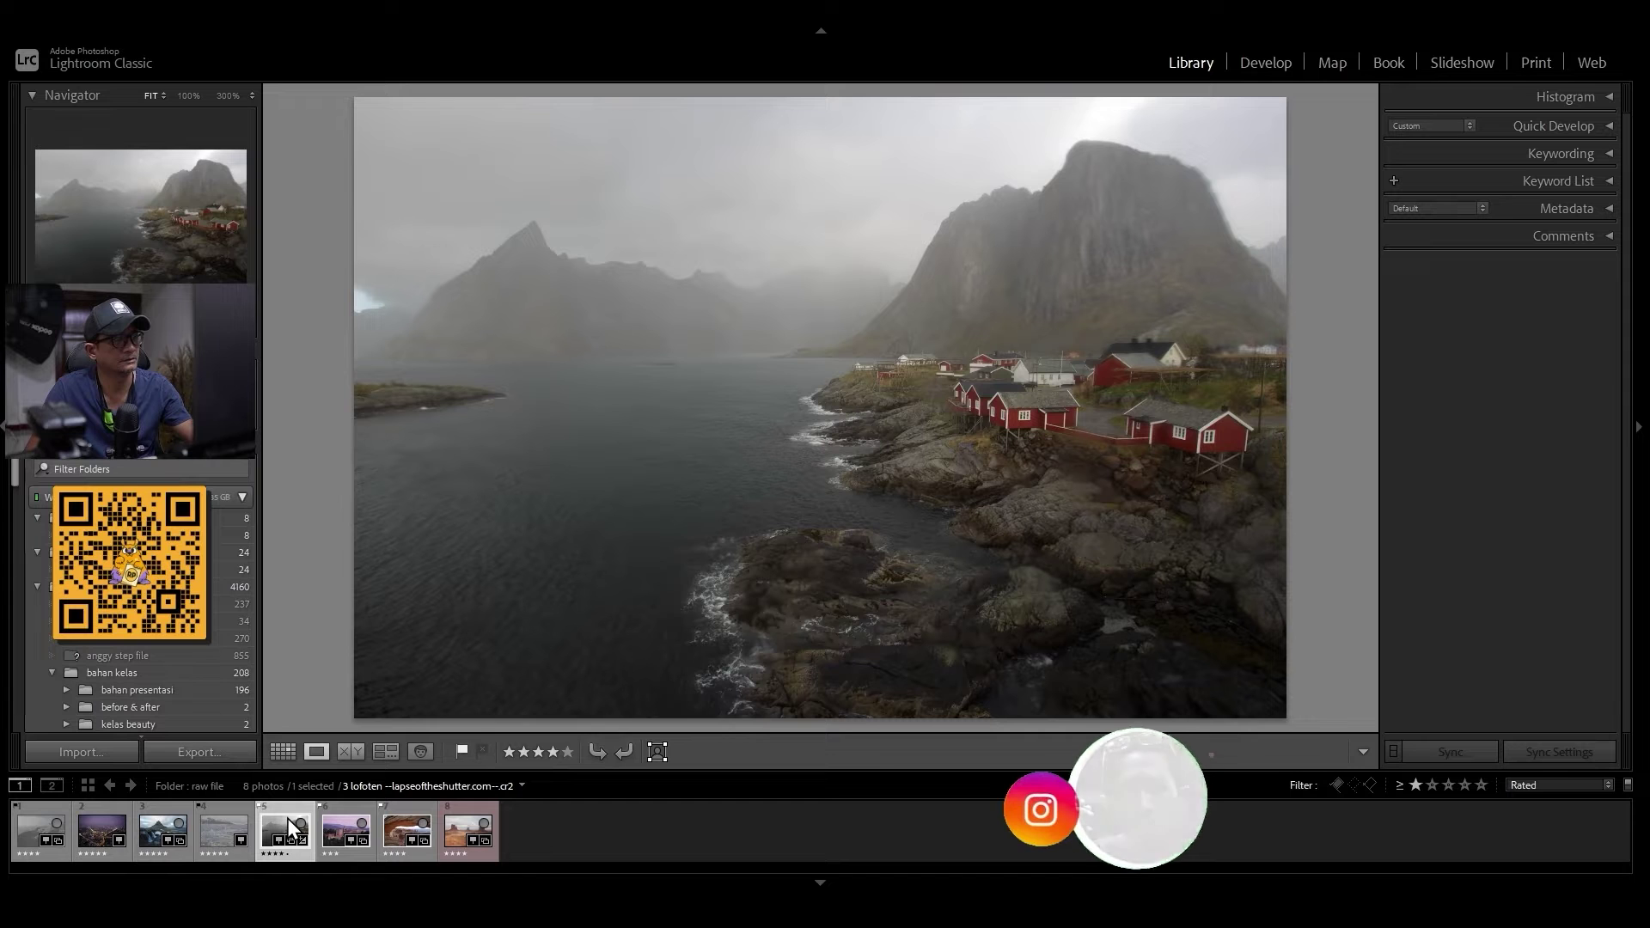
Filter the filmstrip to five-star photos and select the Bangkok night photo
left_click(408, 829)
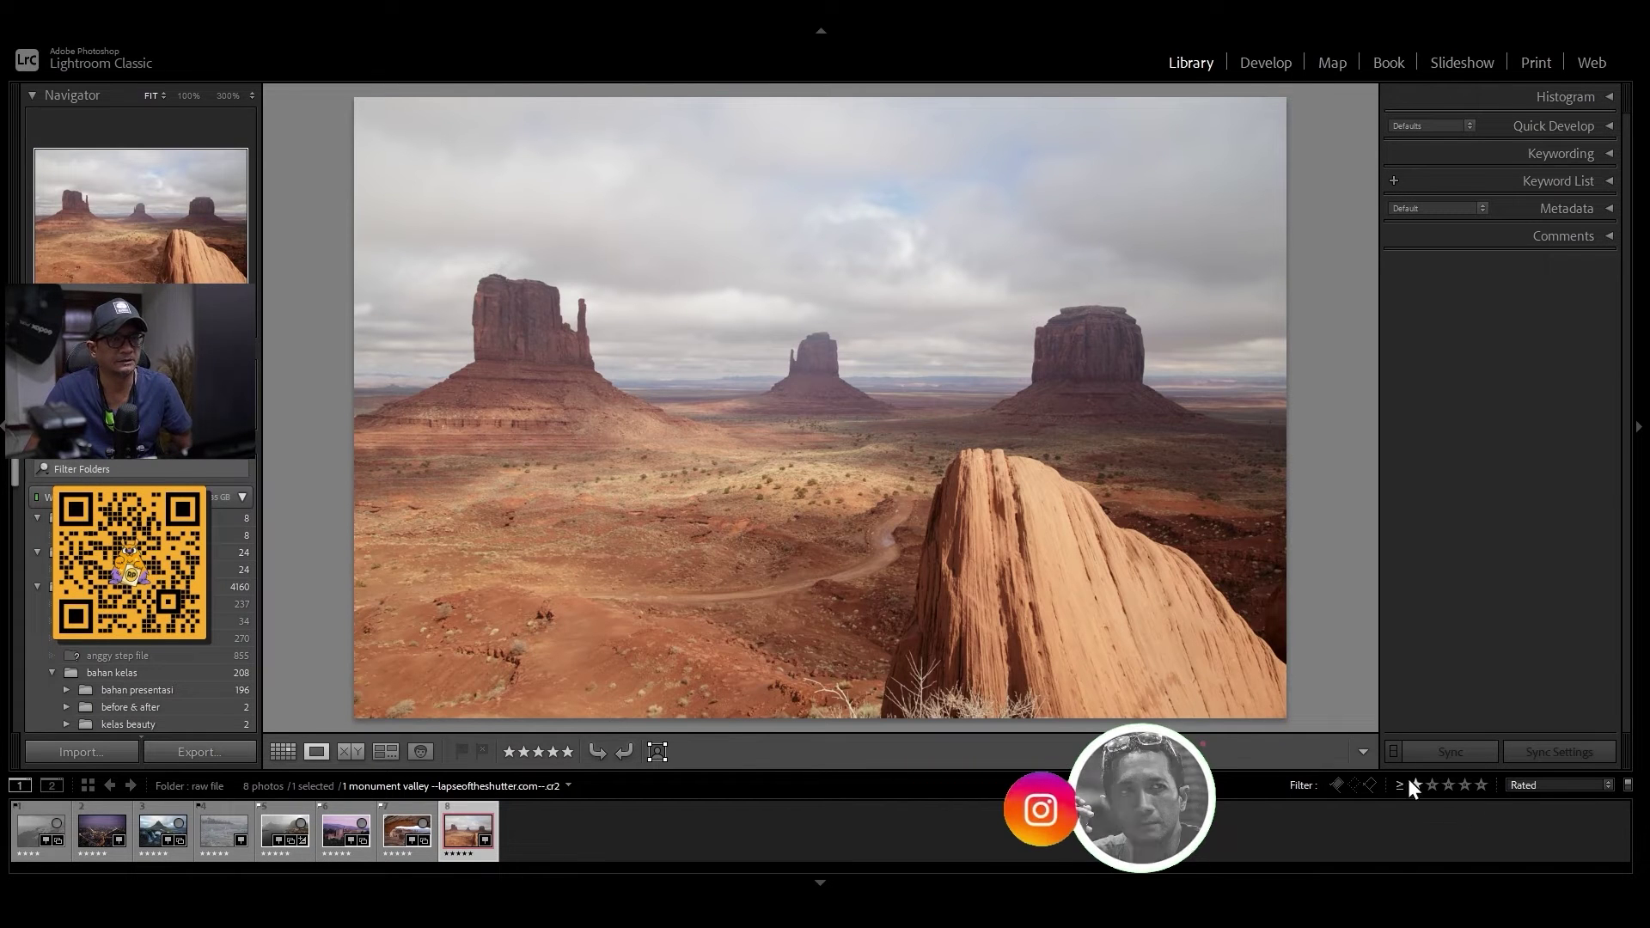
left_click(1481, 785)
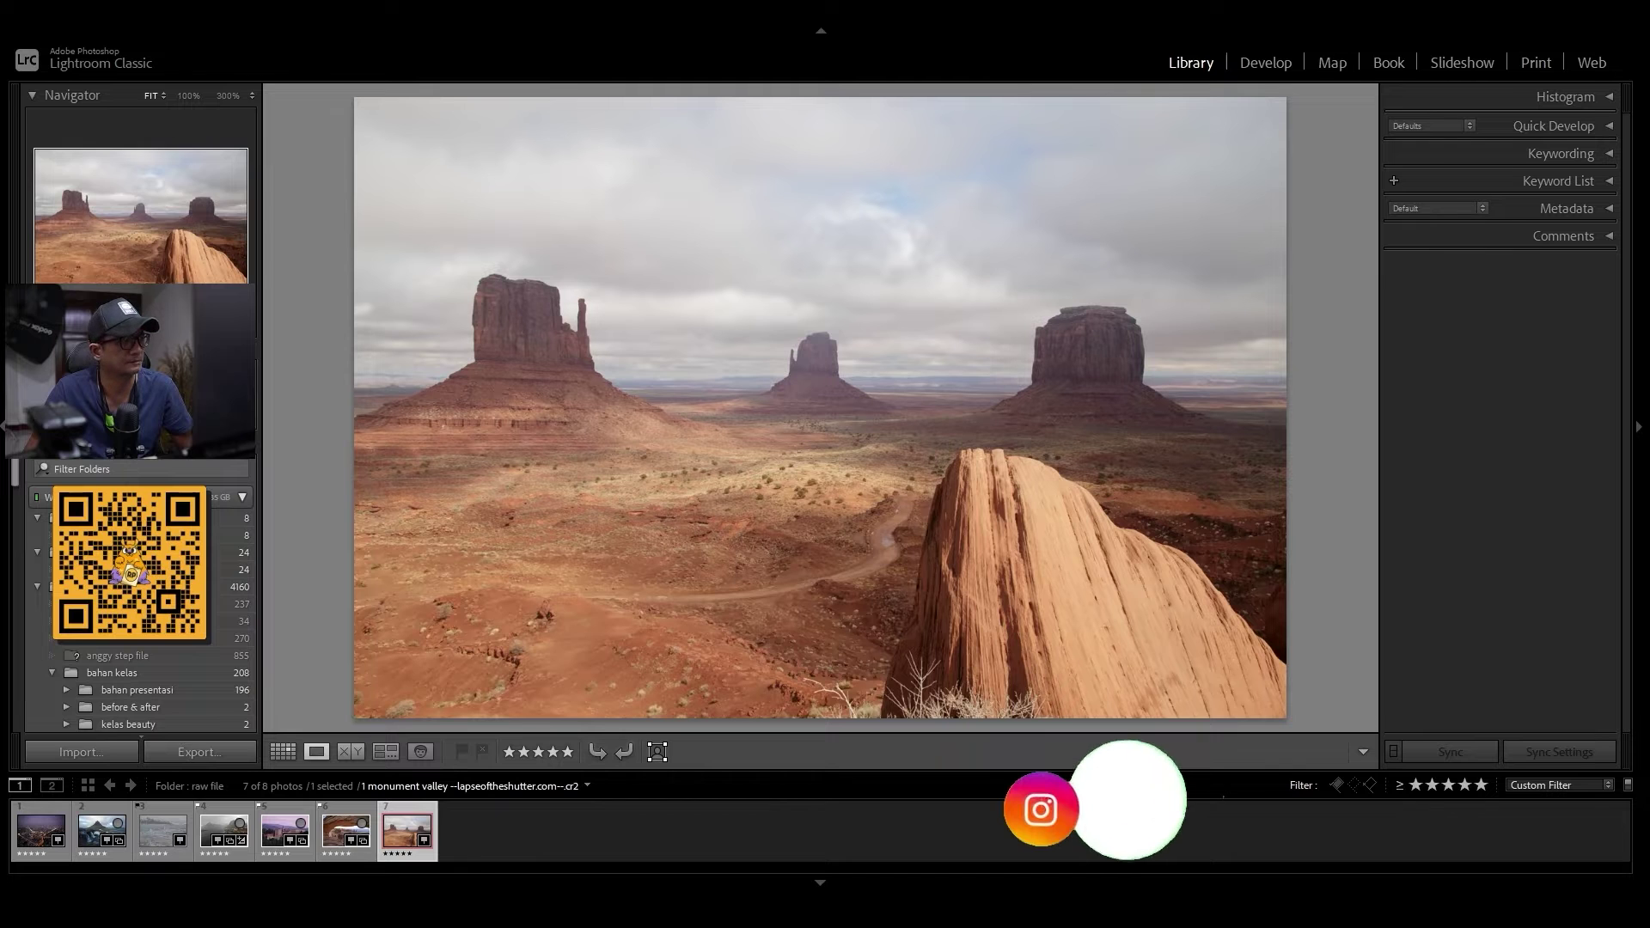
left_click(38, 830)
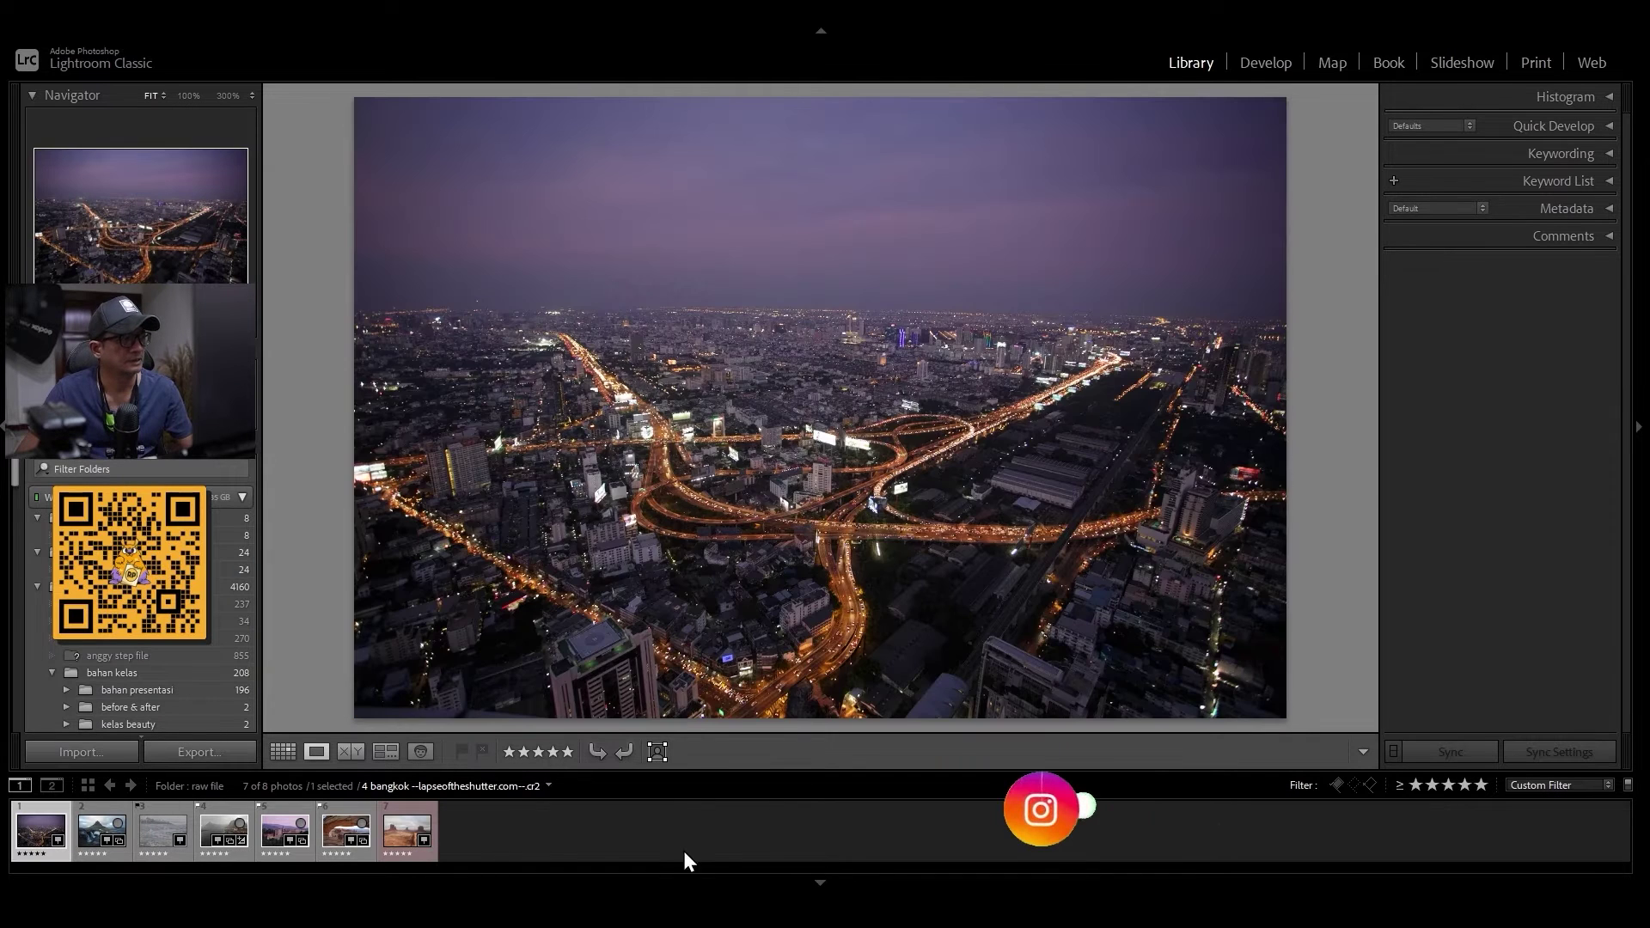
left_click(599, 828)
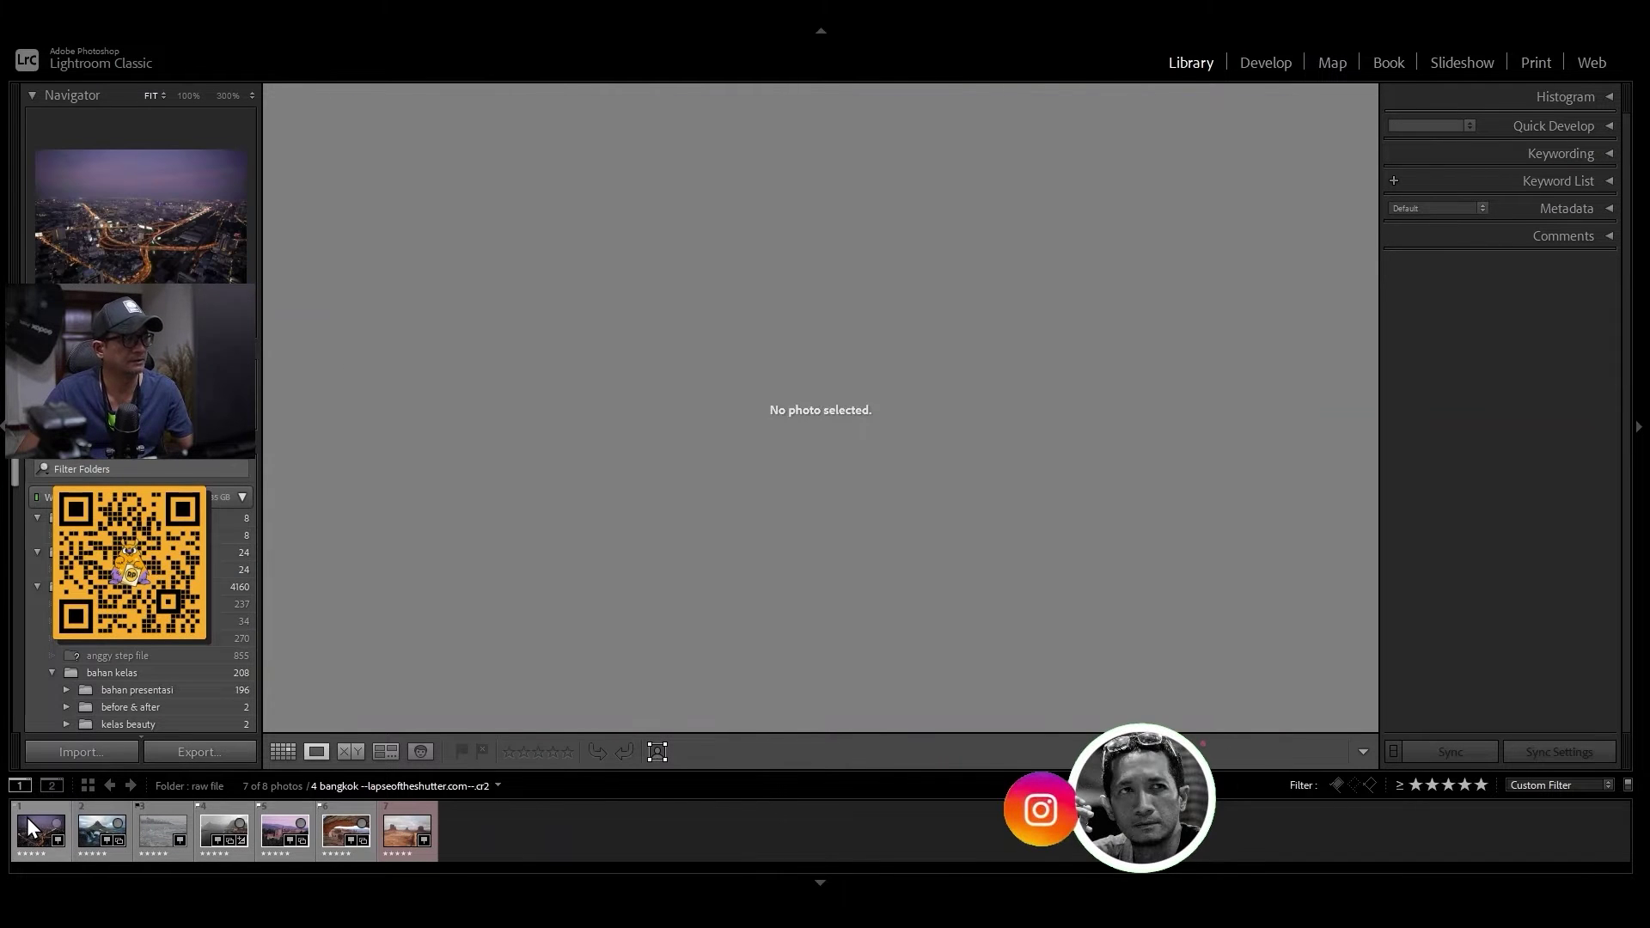
left_click(28, 817)
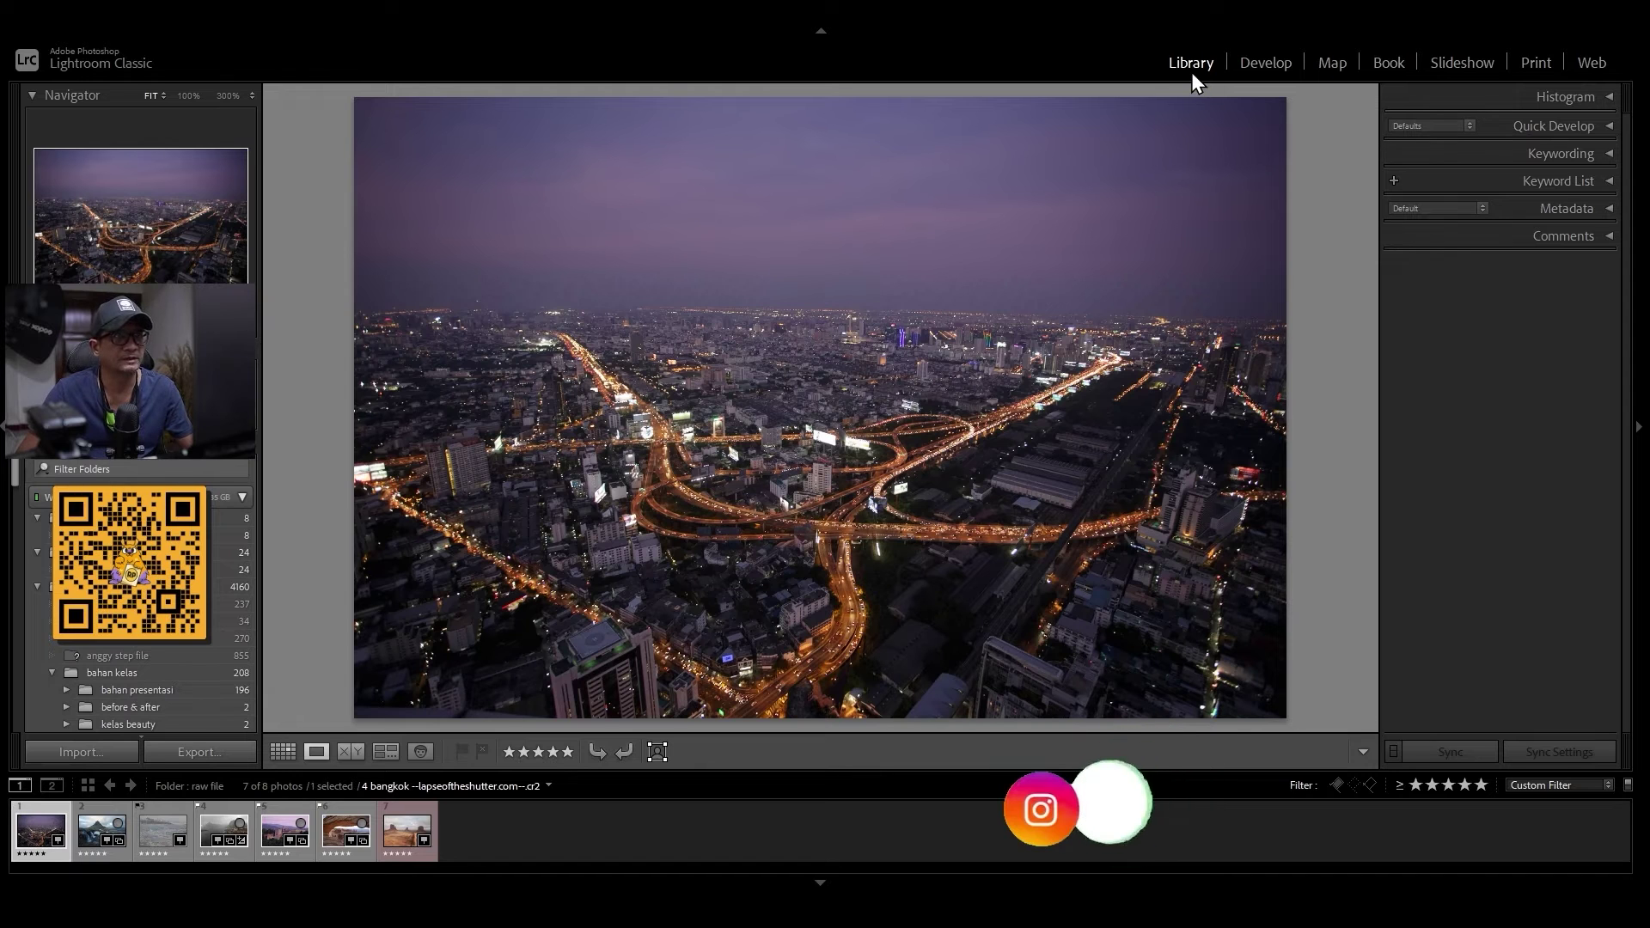
Open the Bangkok night photo in Develop and sample white balance from a neutral city spot
left_click(1273, 67)
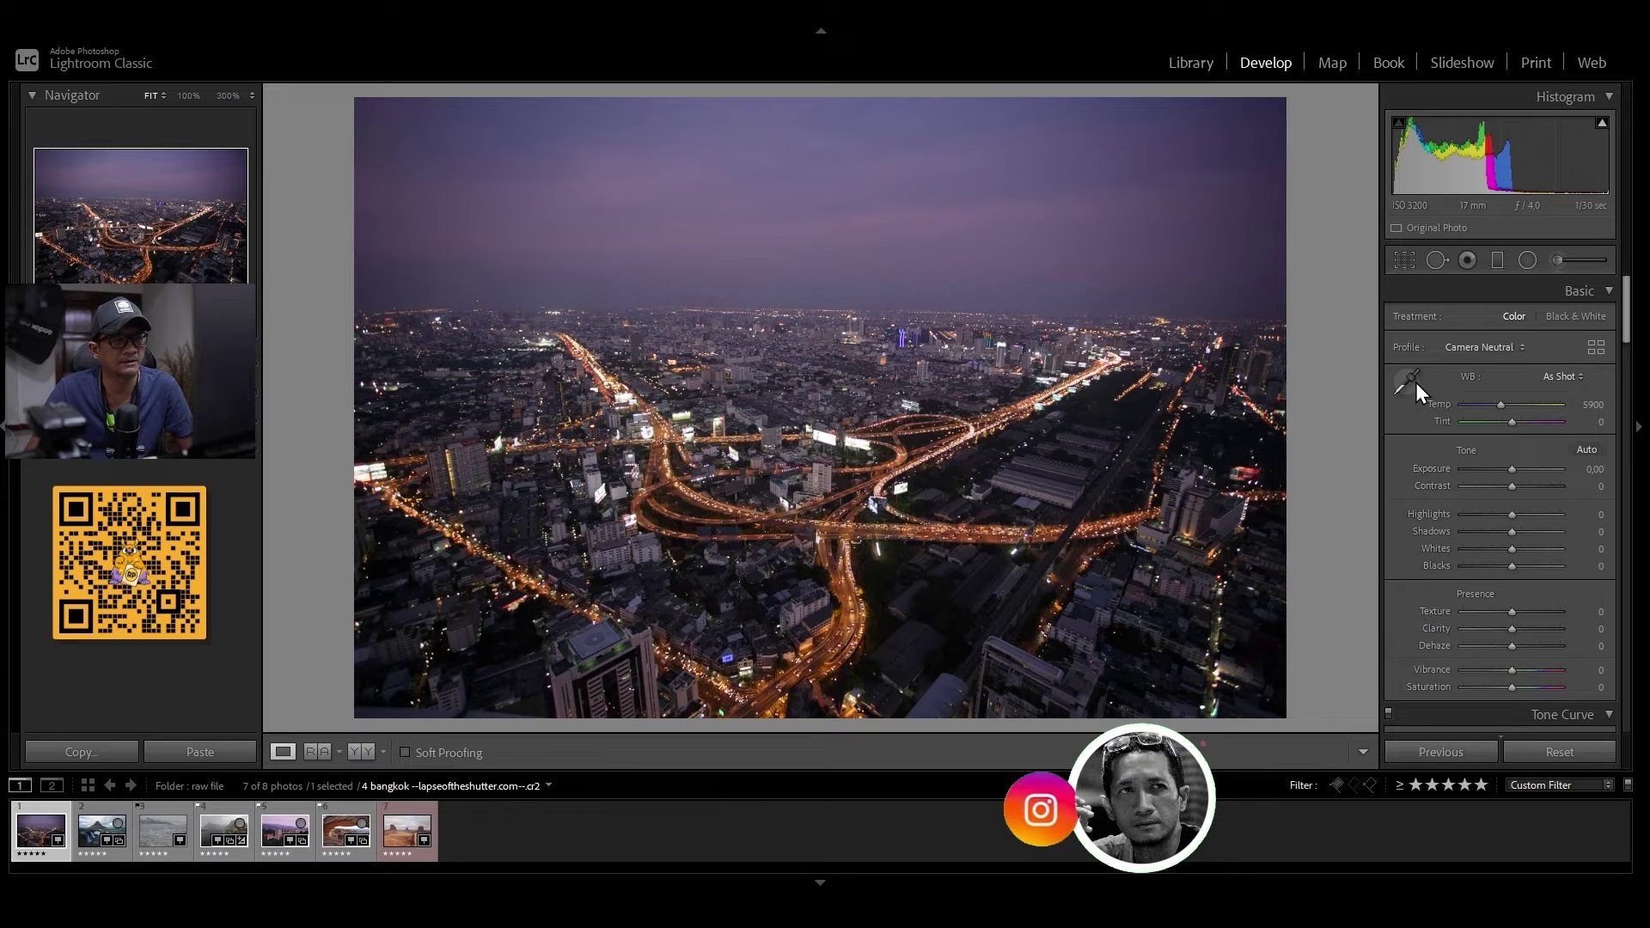
left_click(1403, 384)
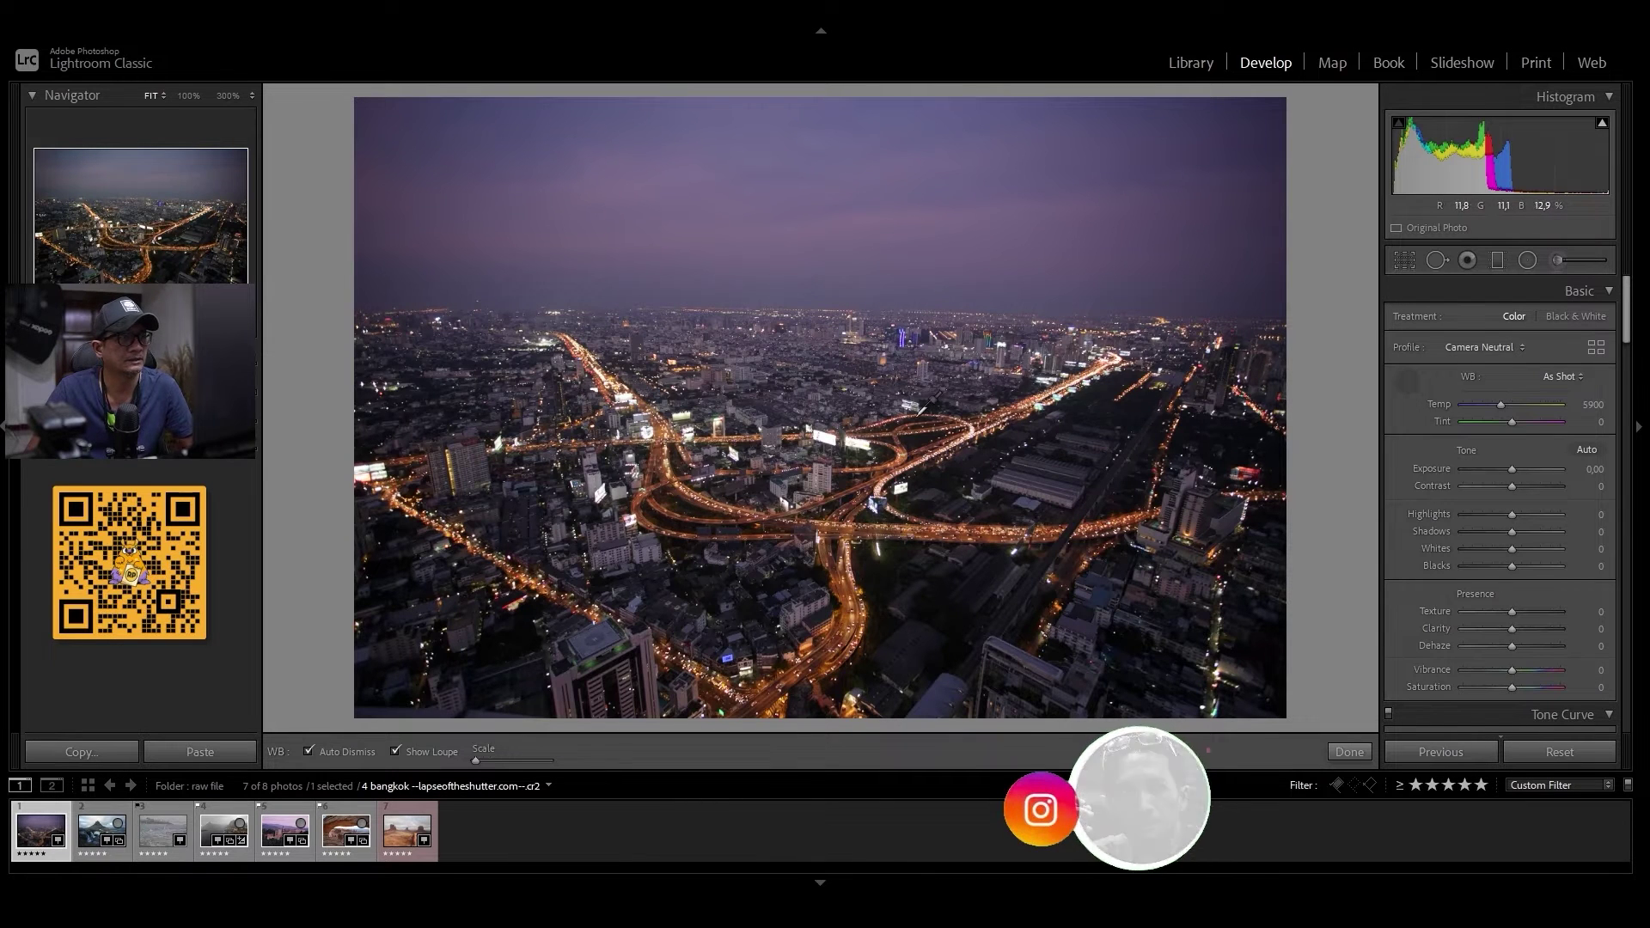
key("ctrl+equal")
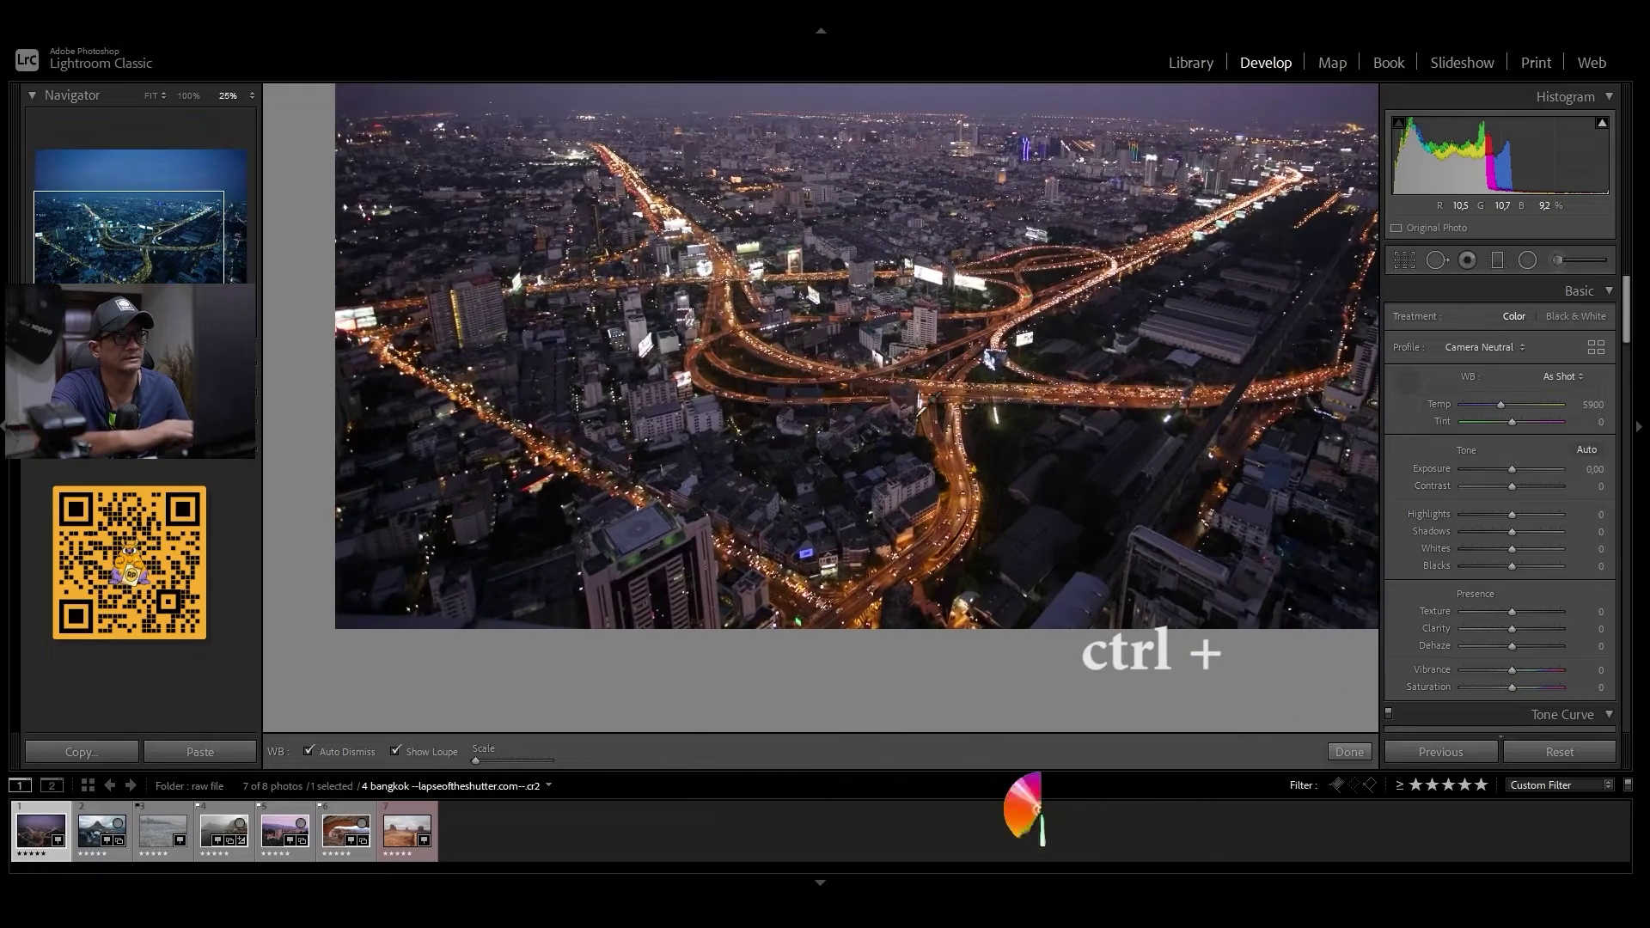
key("ctrl+equal")
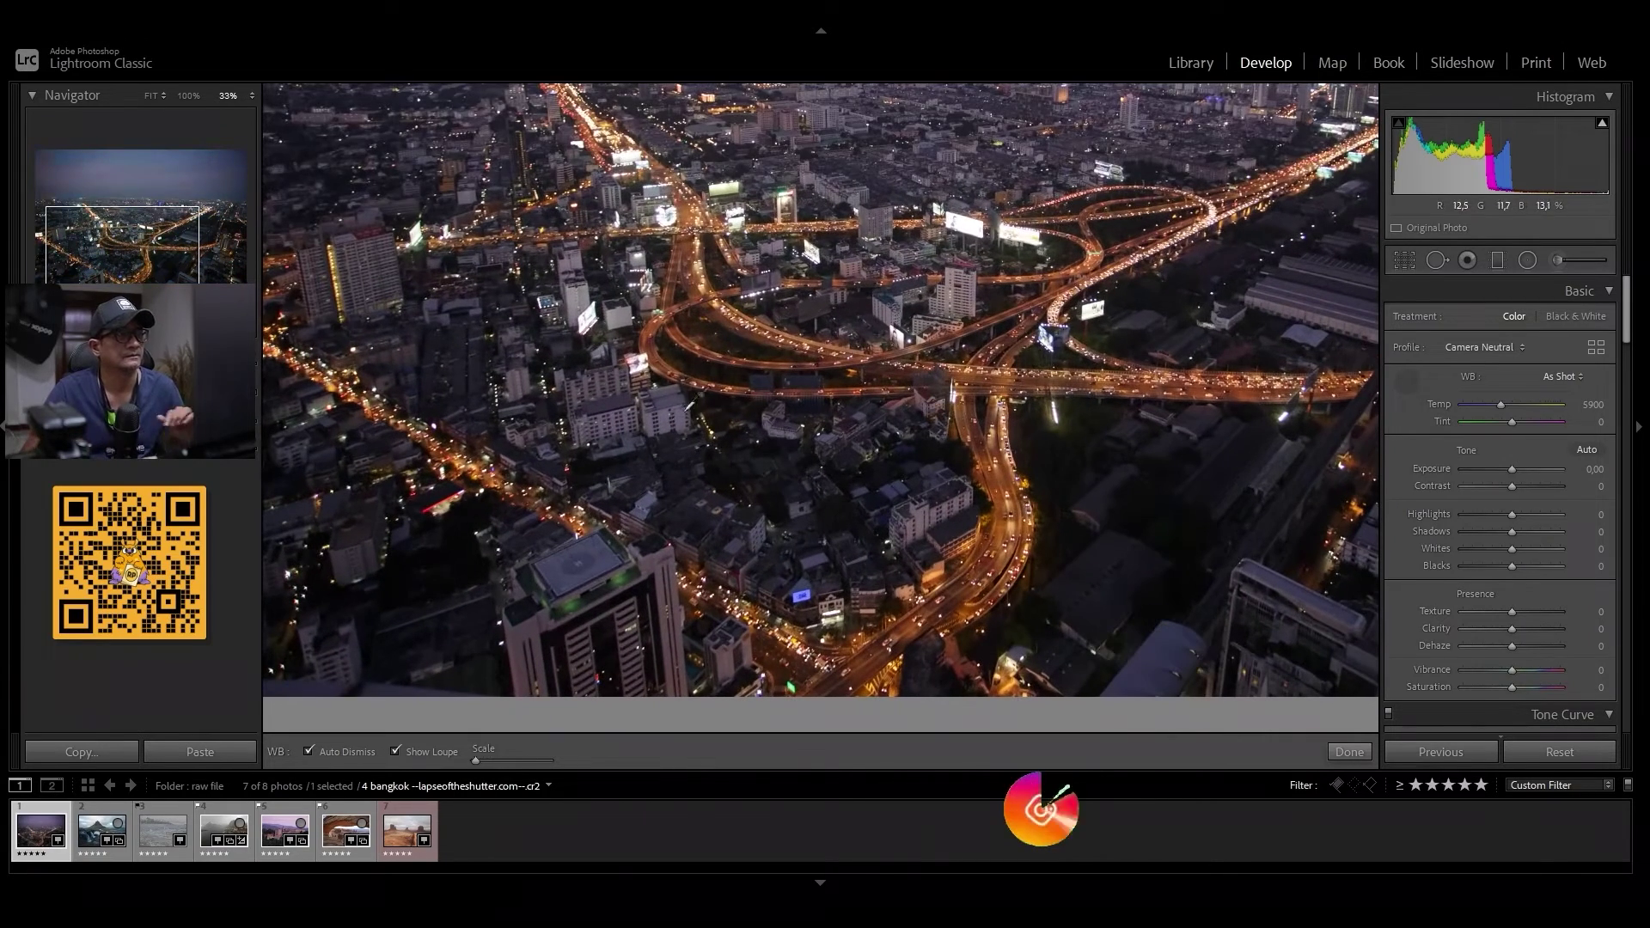
left_click(686, 412)
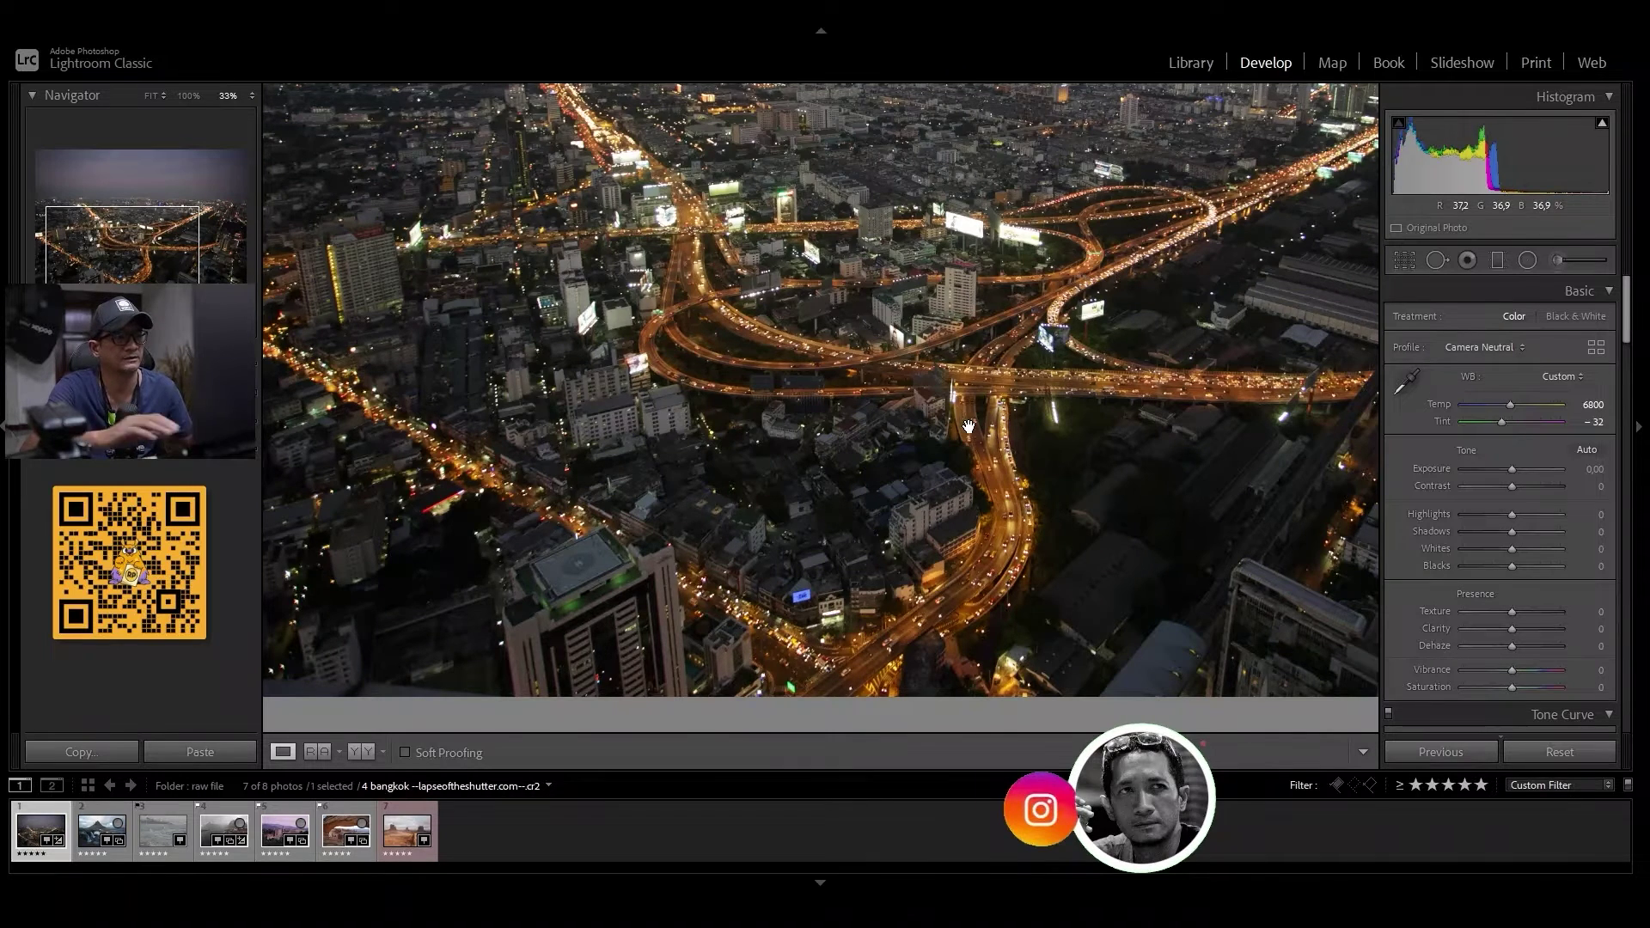
key("ctrl+minus")
left_click_drag(908, 300, 815, 437)
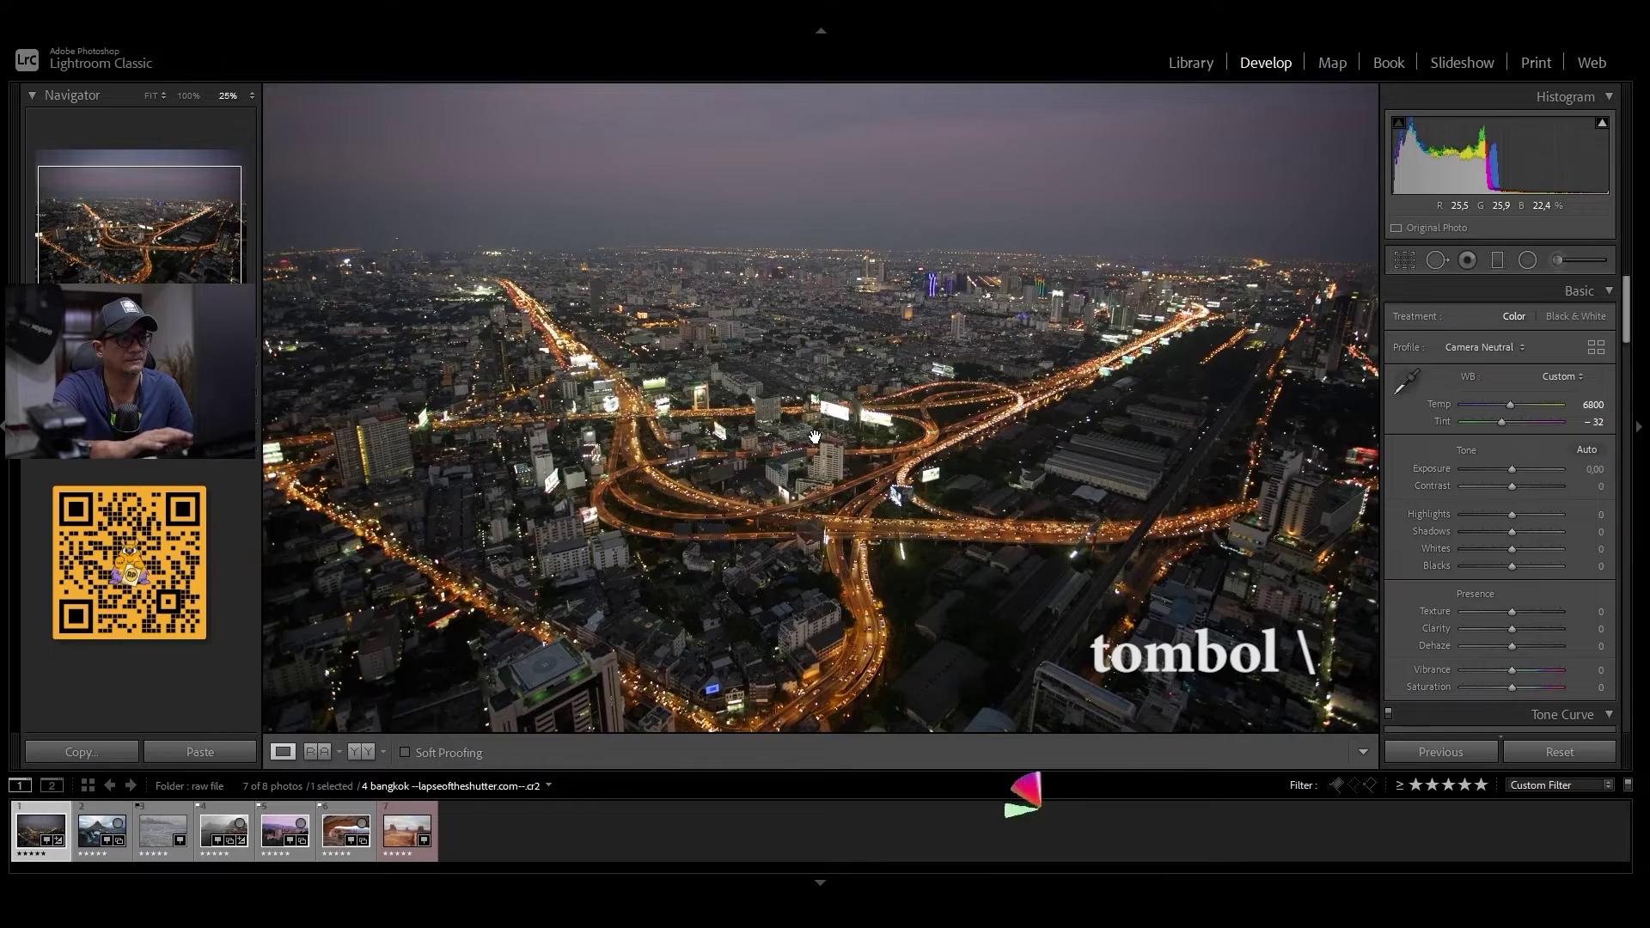
Warm the white balance to Temp 7351, Tint -32, comparing against the original
key("backslash")
key("backslash")
key("backslash")
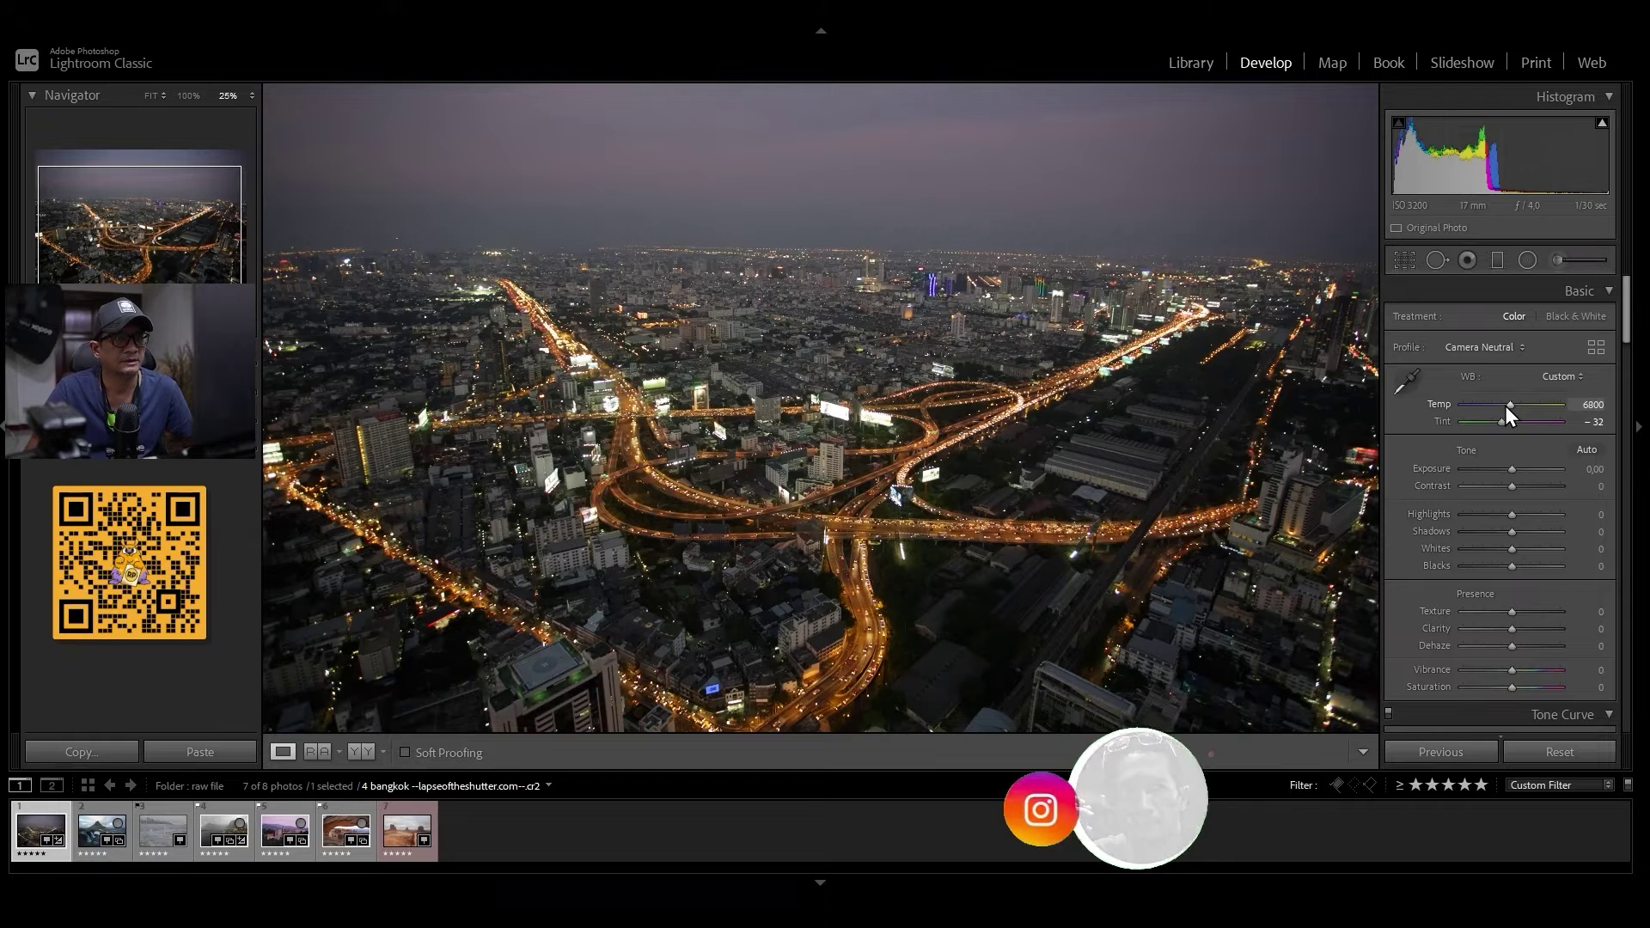
left_click_drag(1509, 405, 1514, 406)
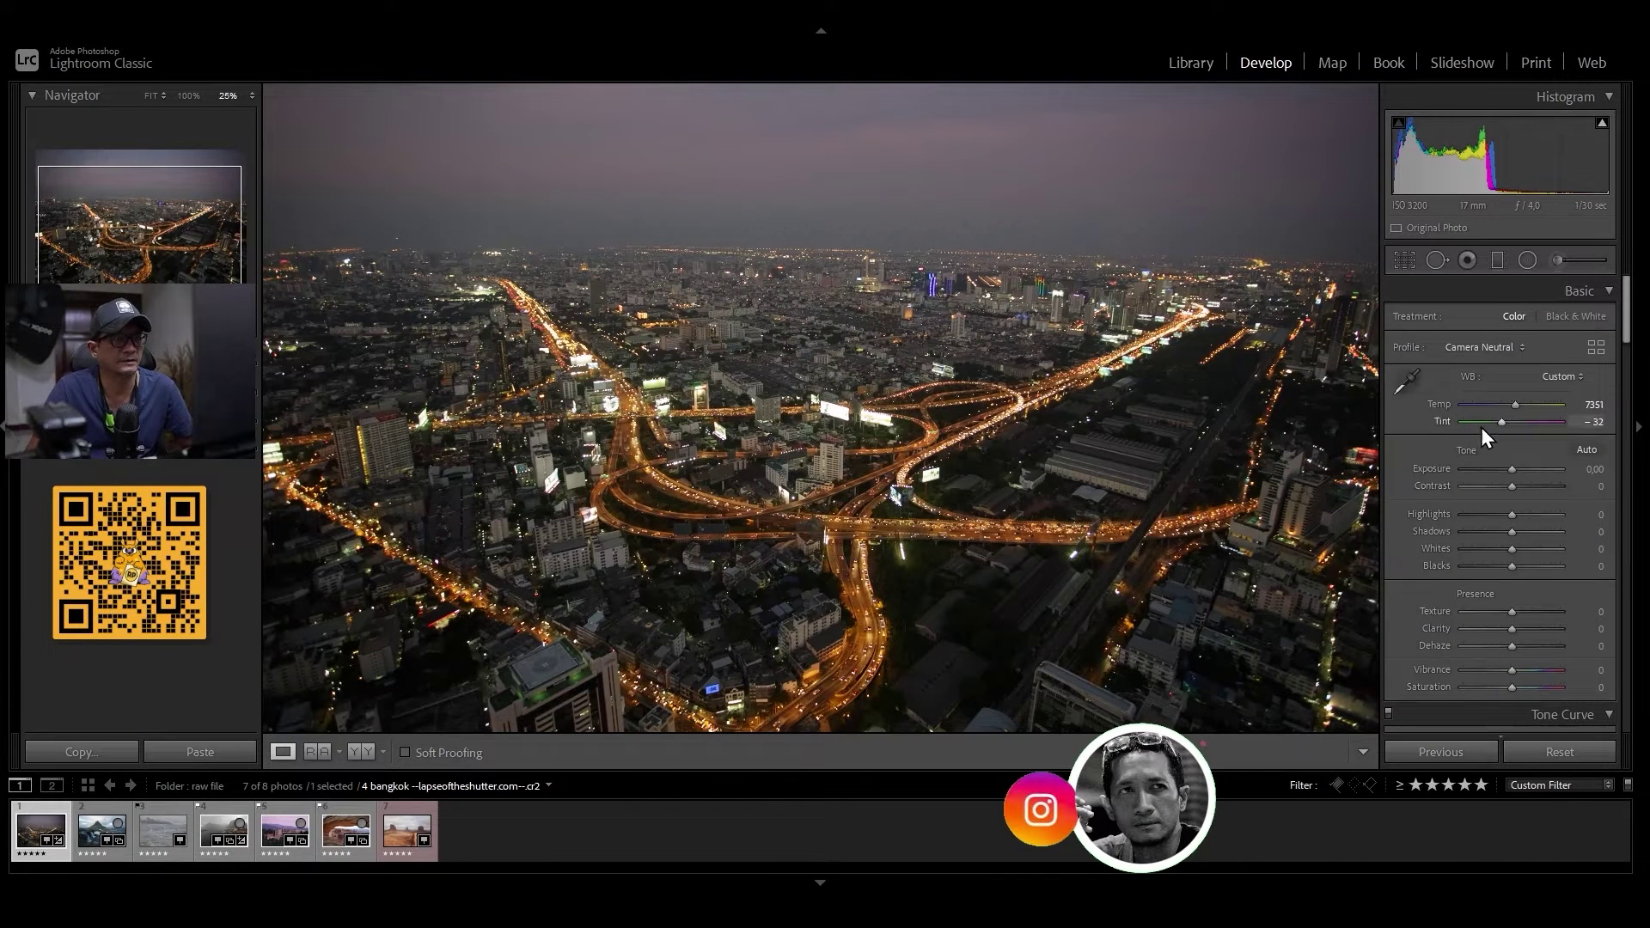
left_click(971, 462)
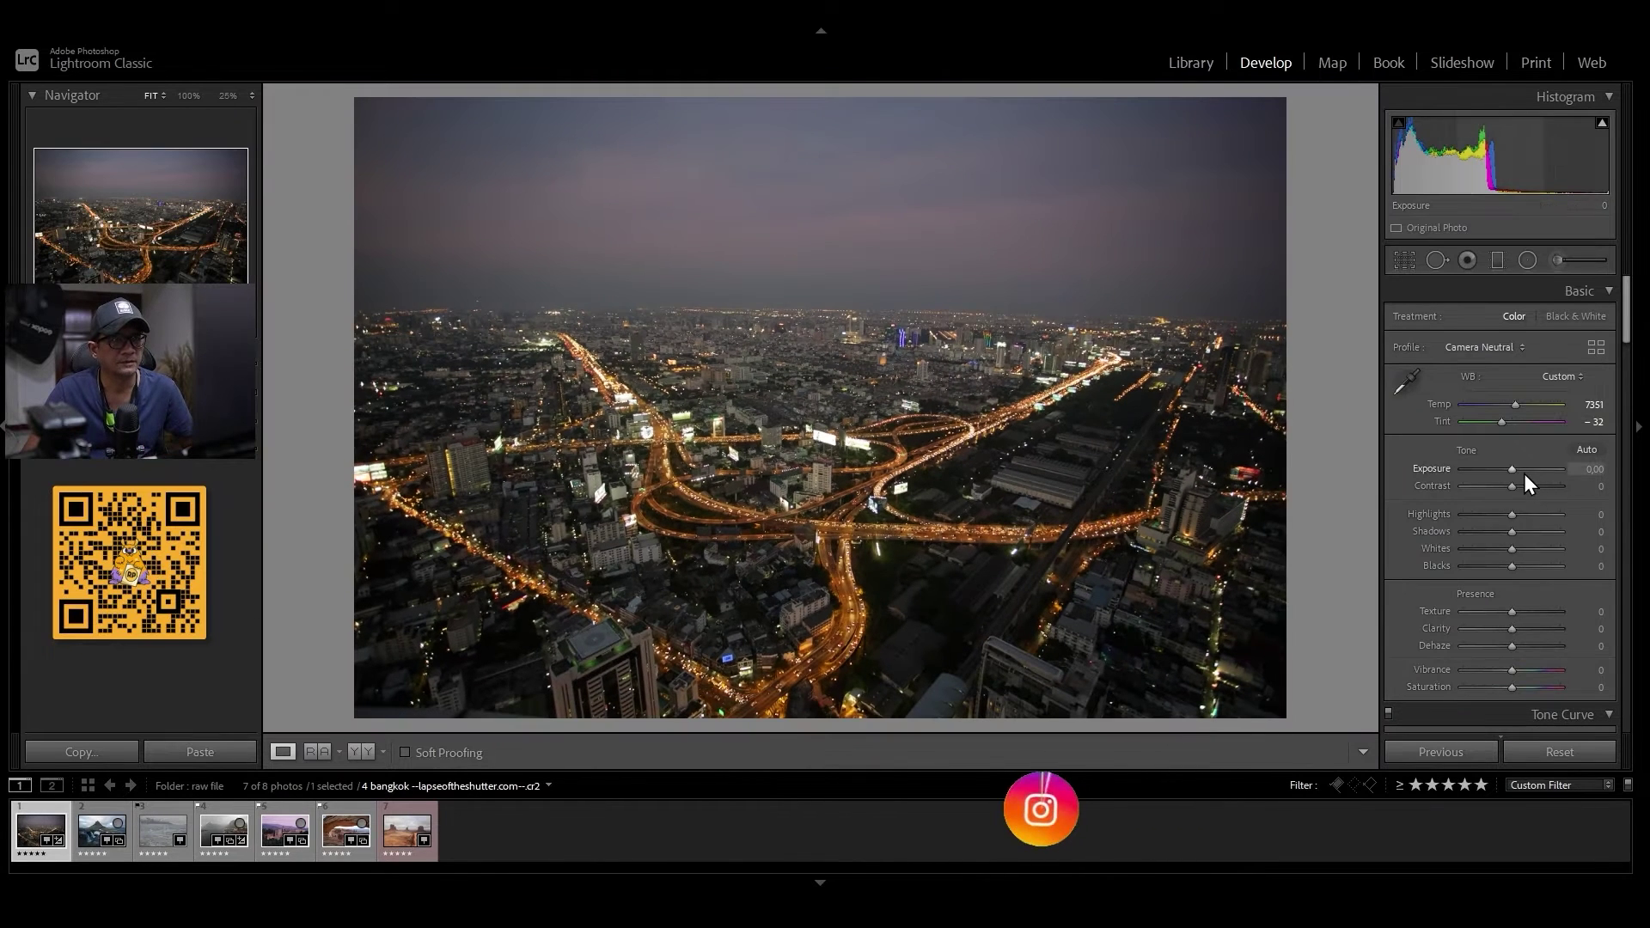
Set Exposure to +0.18, then try Contrast and reset it back to 0
left_click_drag(1514, 471, 1518, 471)
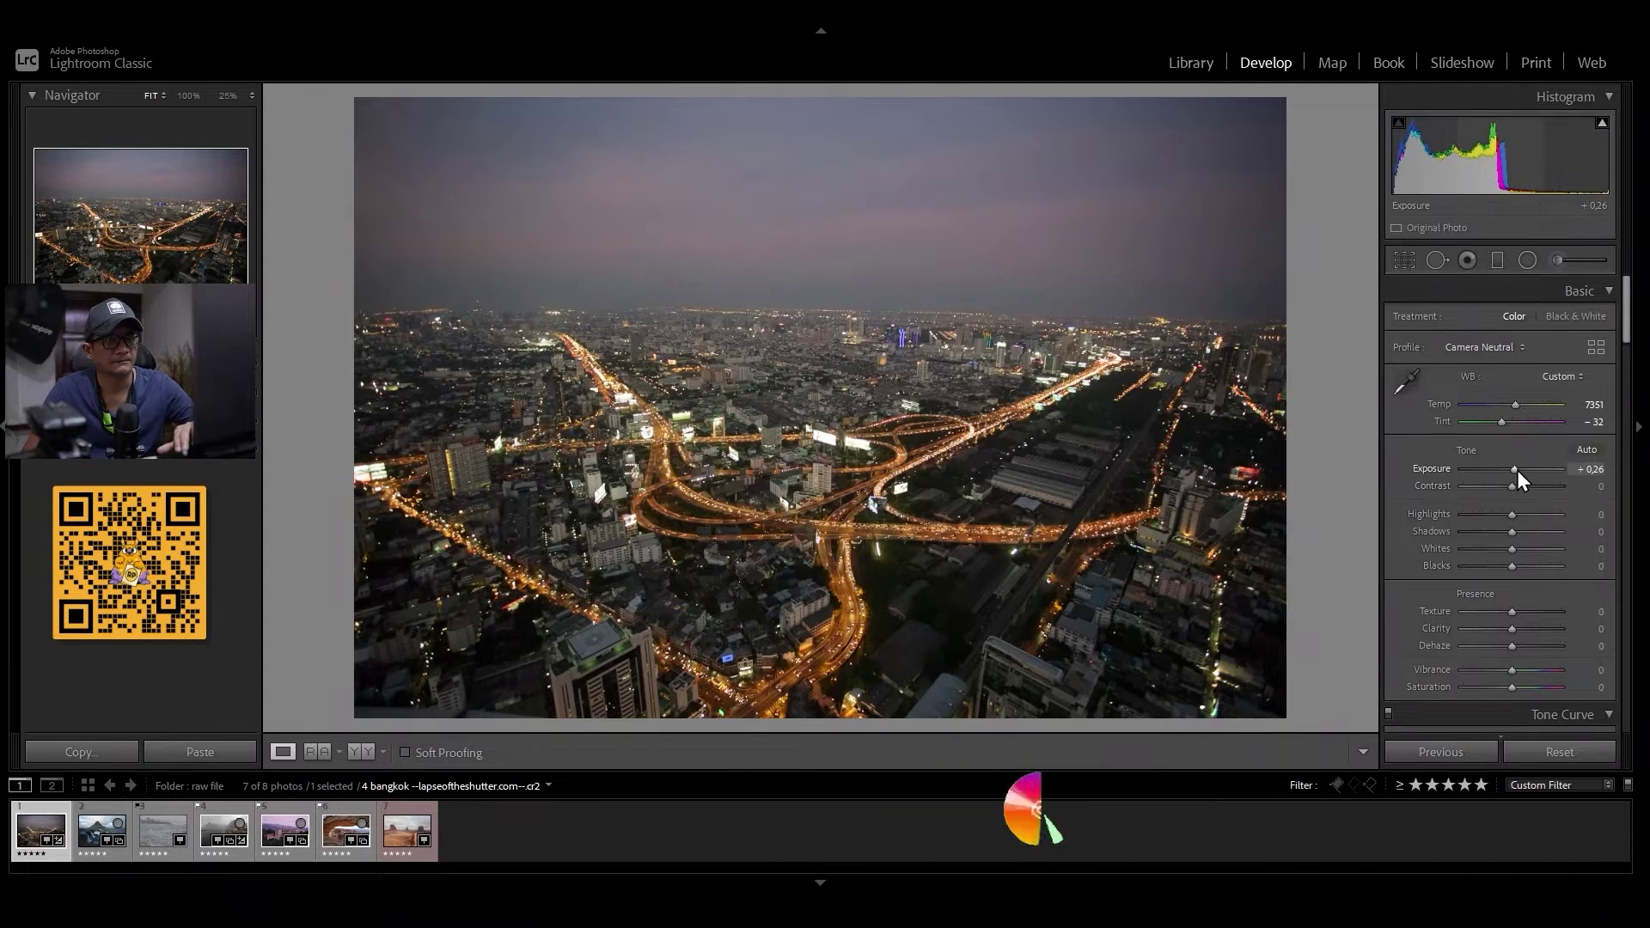
key("Up")
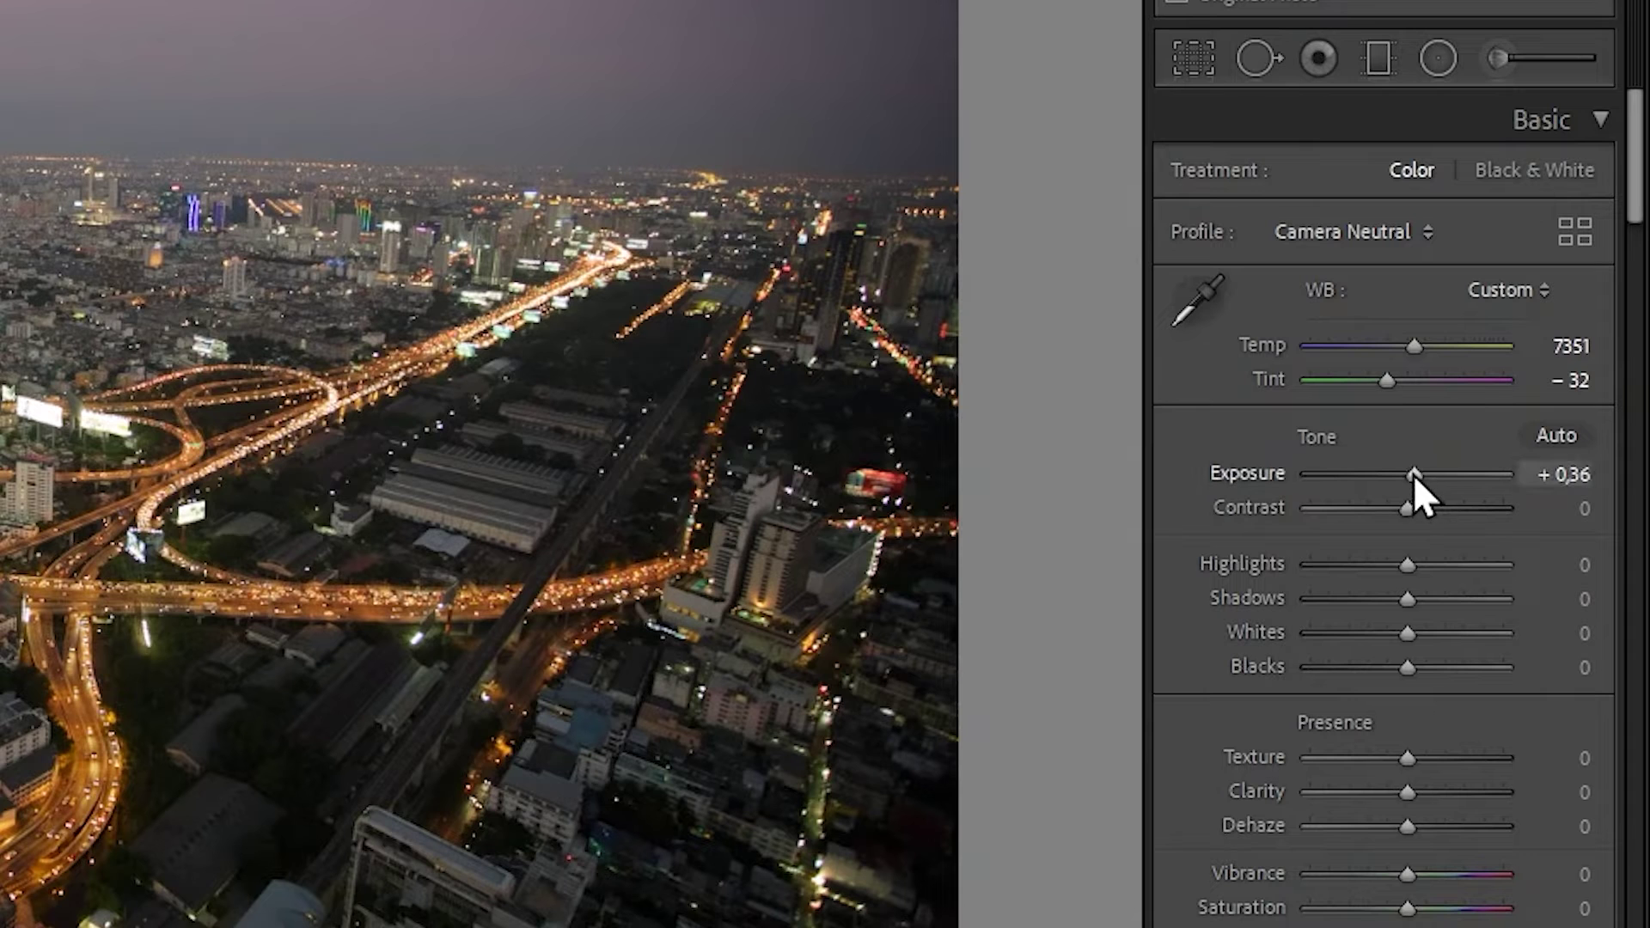
double_click(1420, 476)
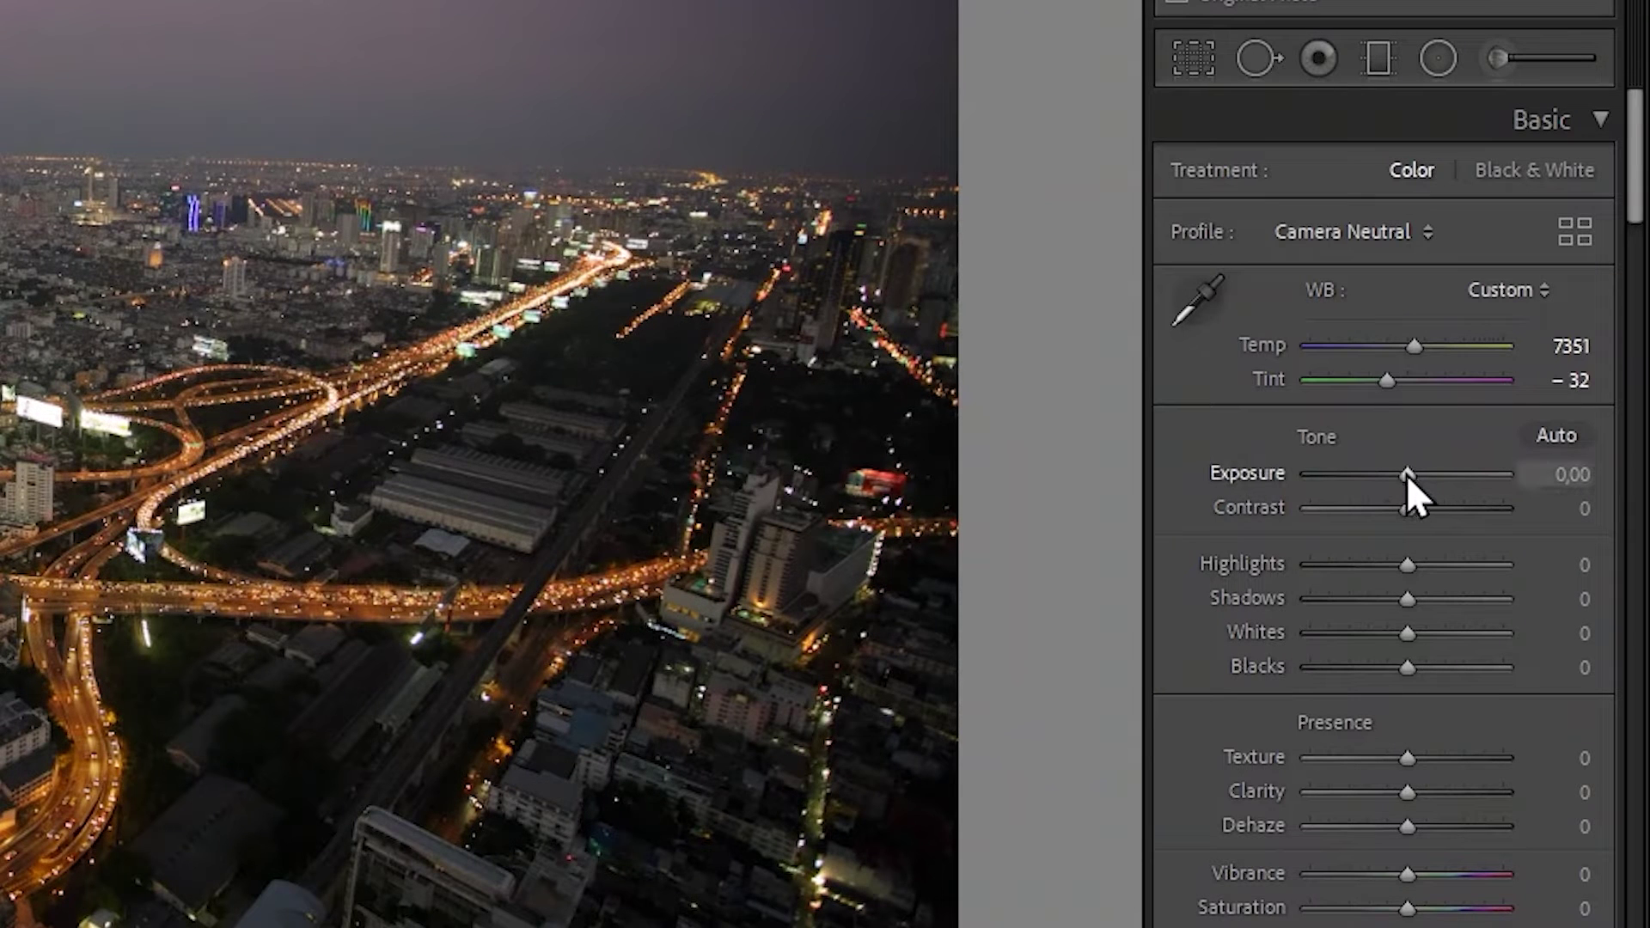
left_click_drag(1405, 476, 1411, 476)
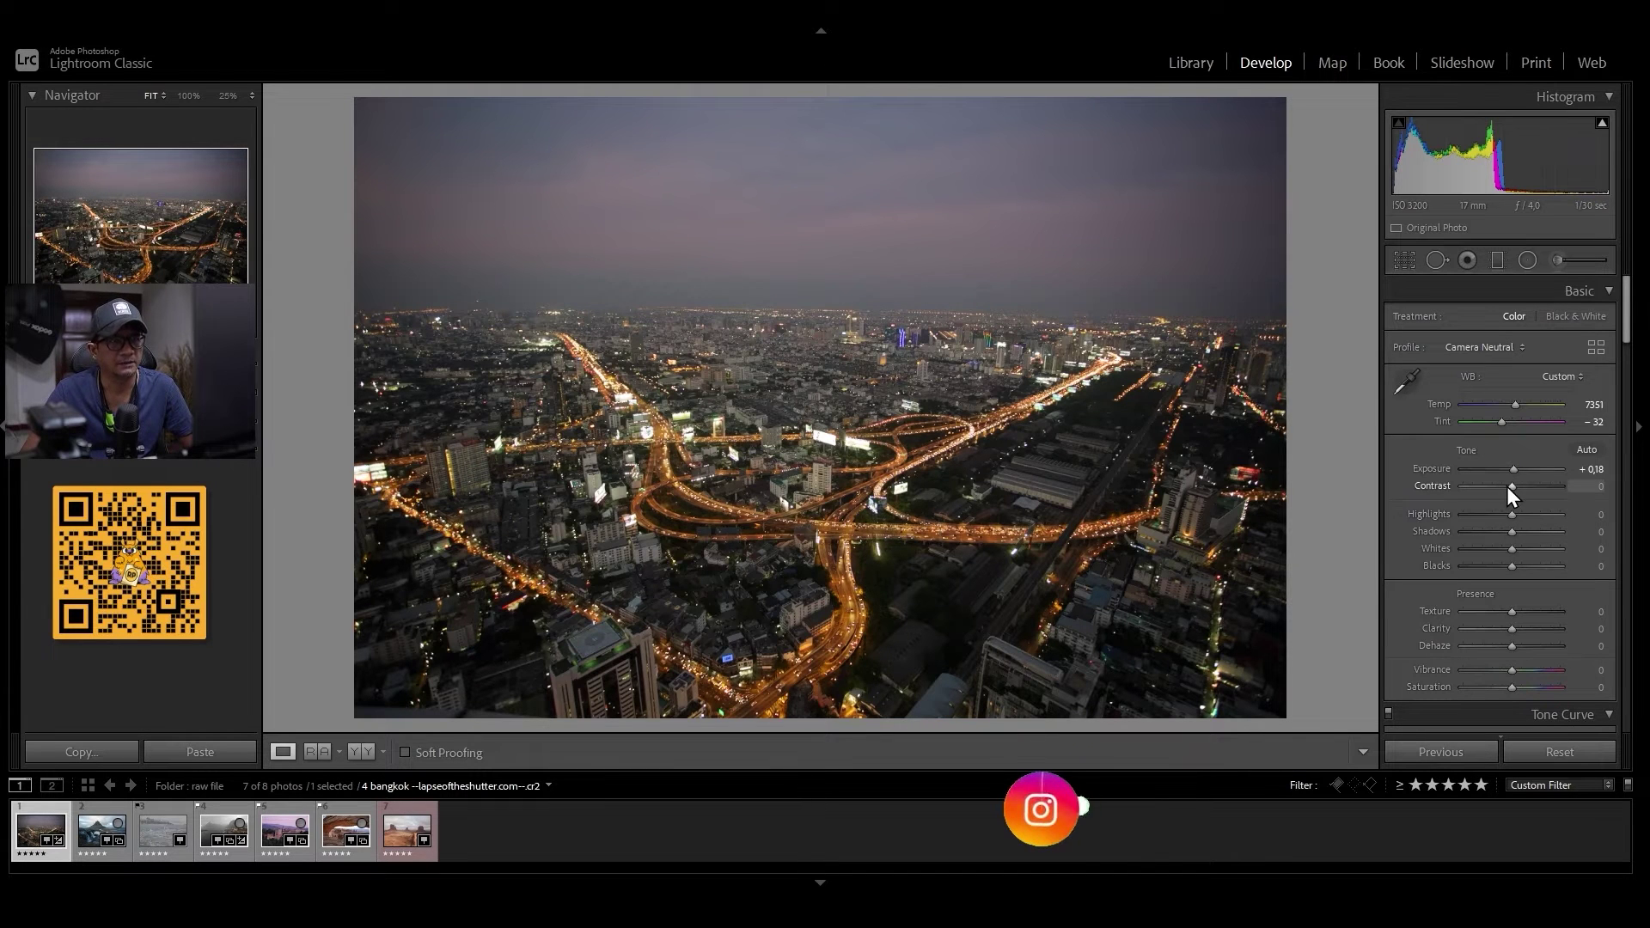
left_click_drag(1514, 487, 1550, 486)
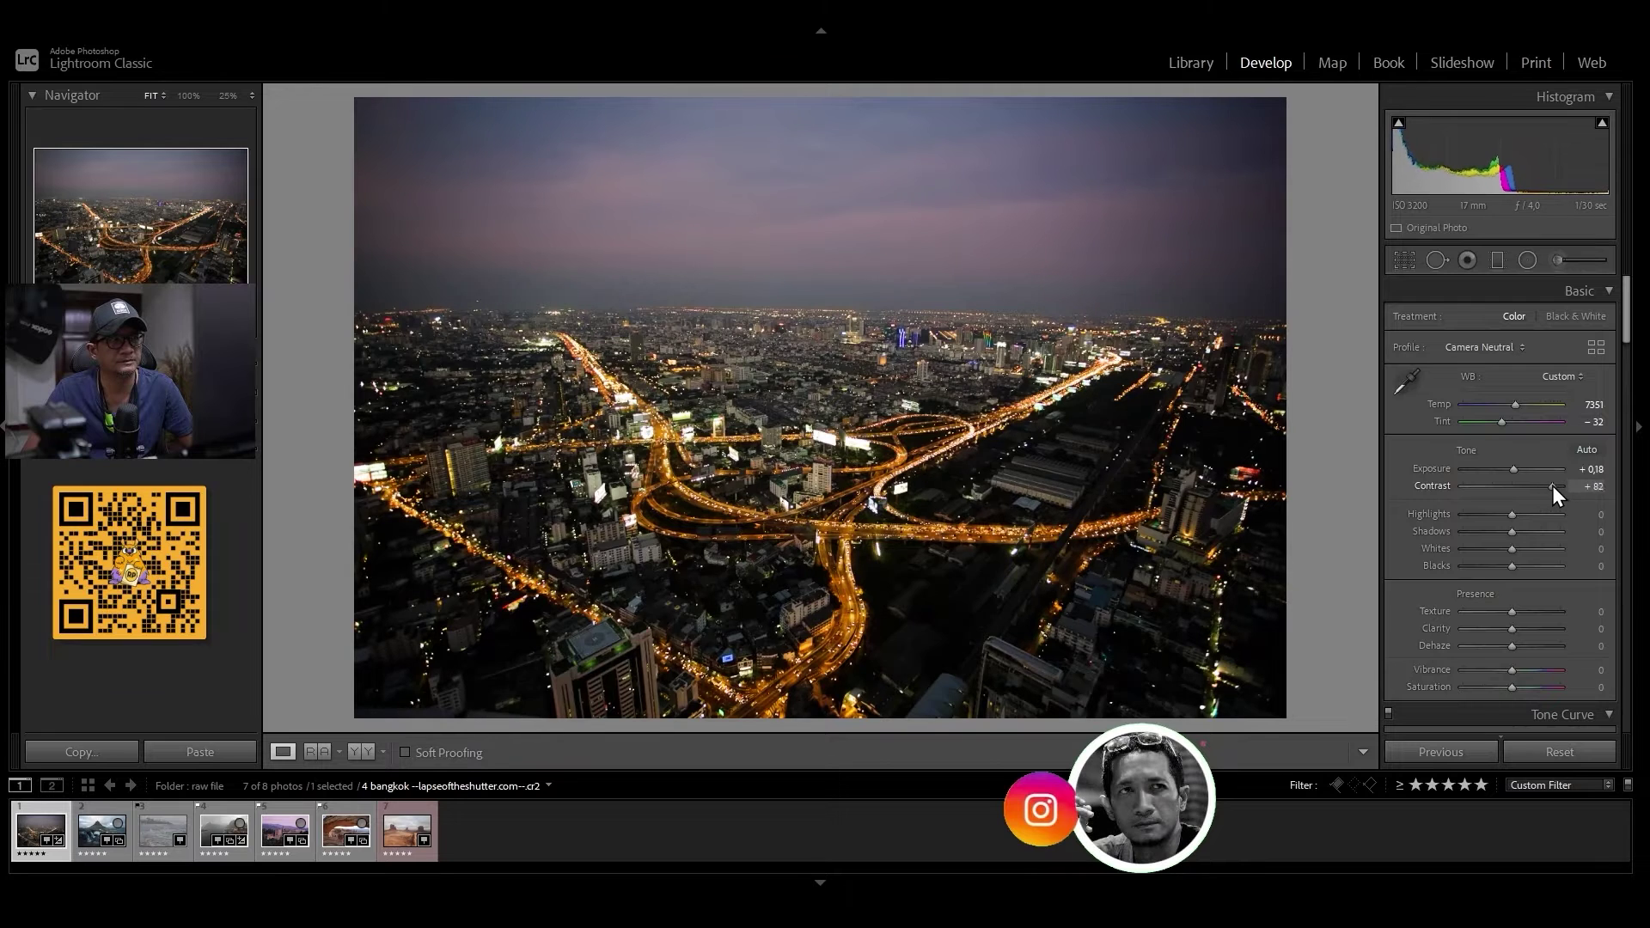
left_click_drag(1557, 487, 1545, 486)
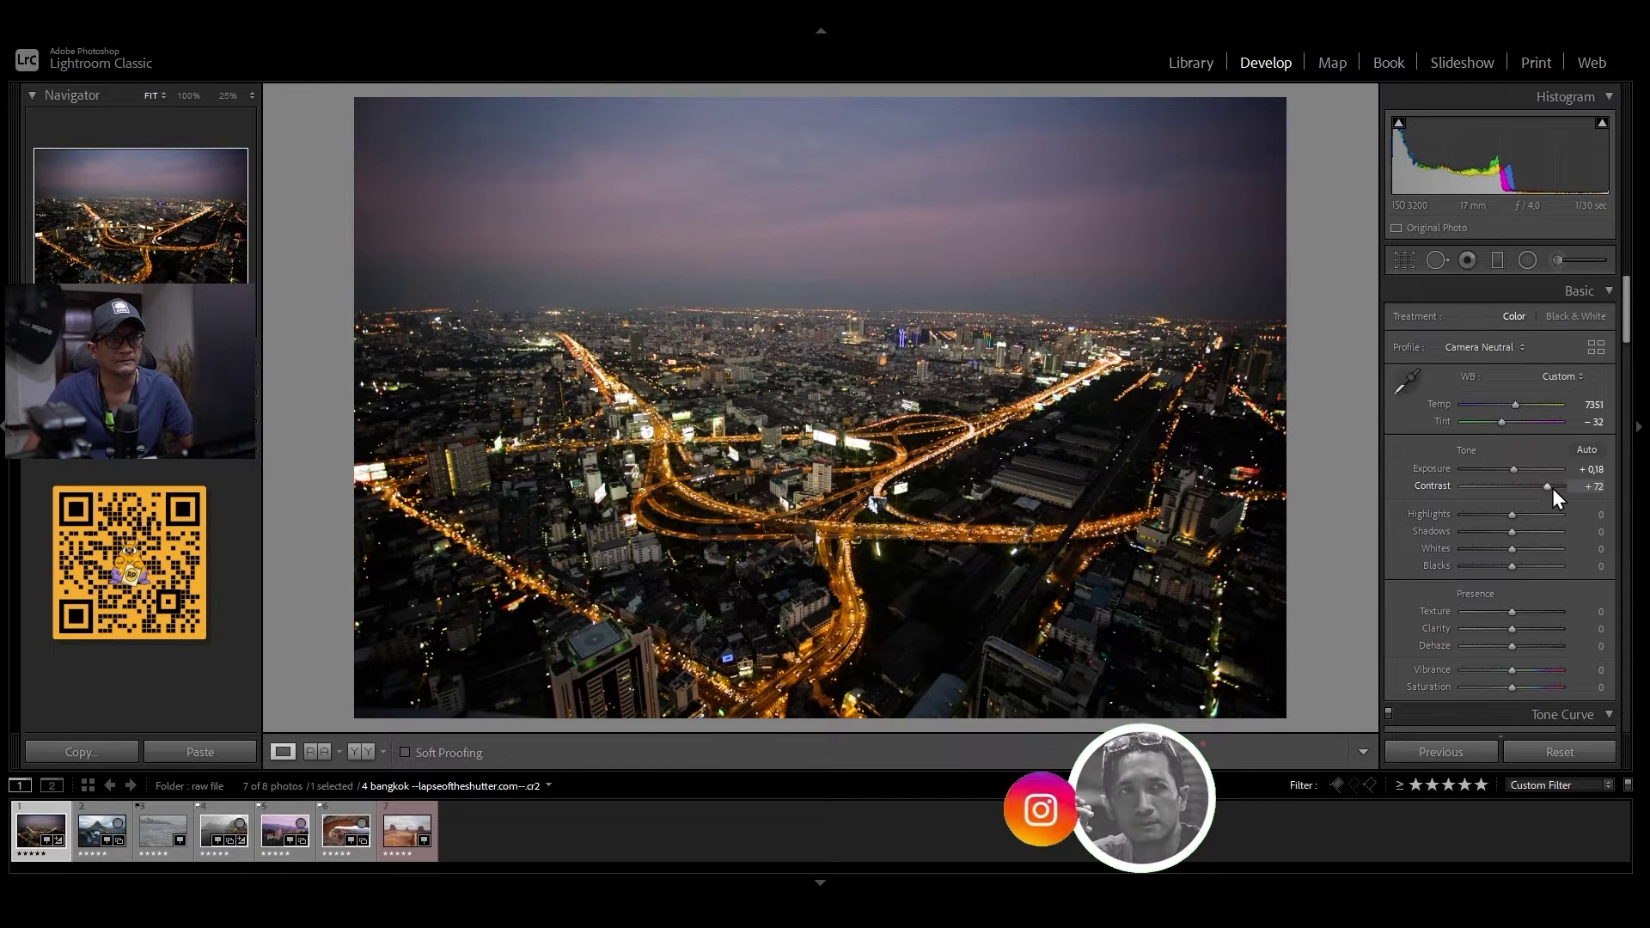
mouse_move(1539, 483)
left_mouse_down()
mouse_move(1517, 481)
mouse_move(1539, 485)
left_mouse_up()
double_click(1543, 487)
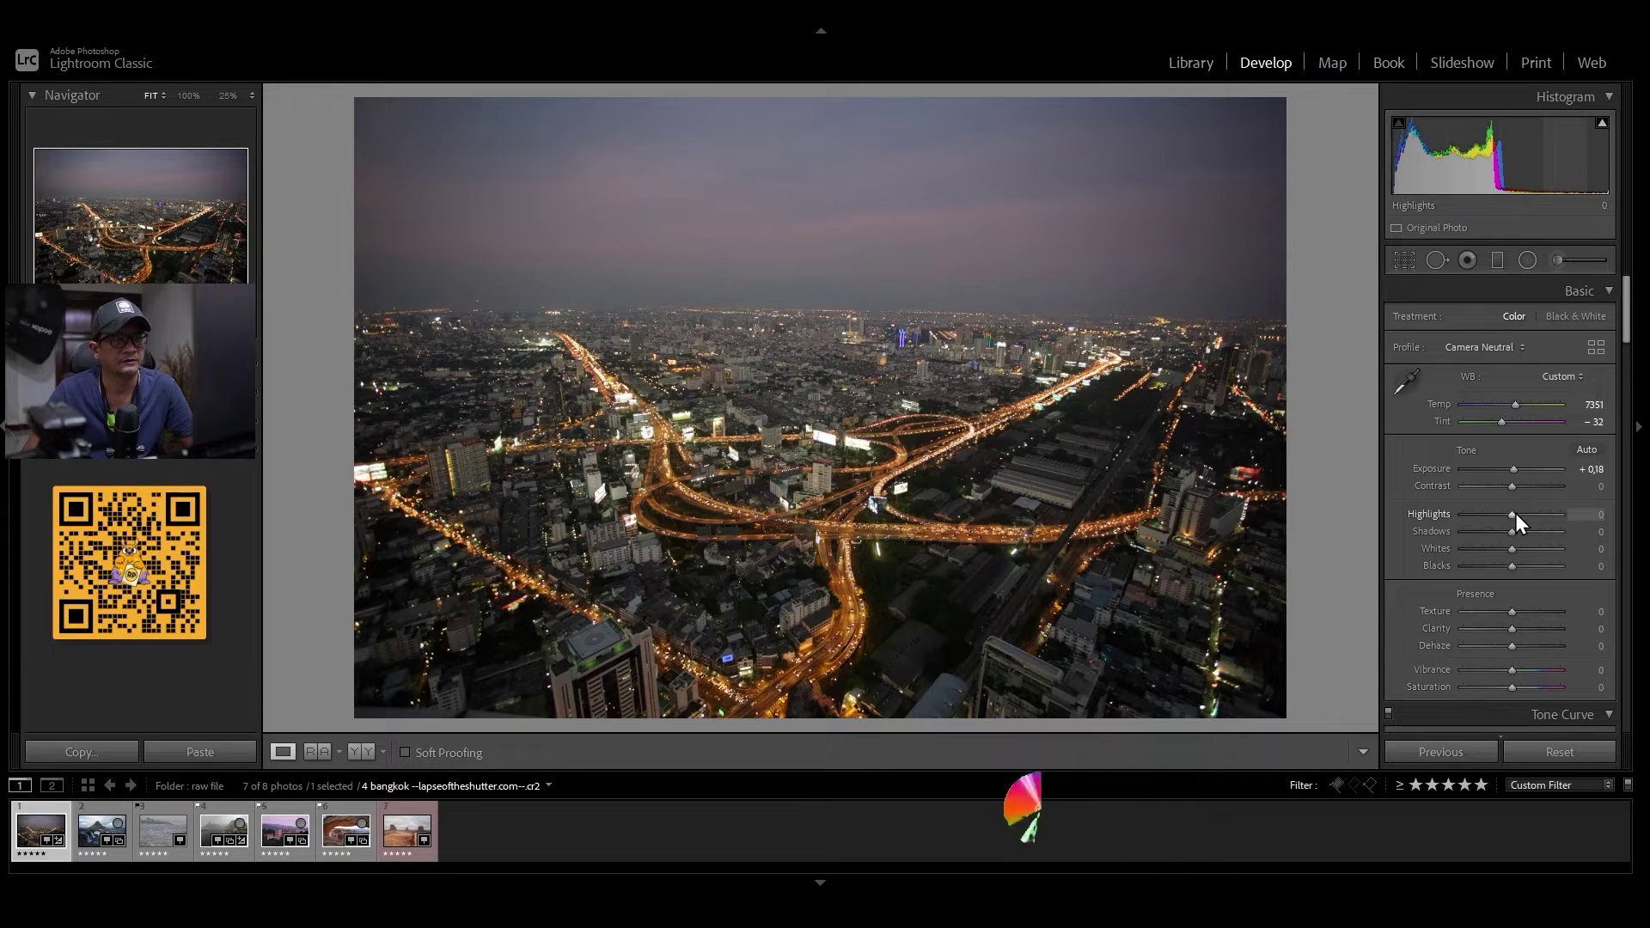
Set Highlights +93, Shadows −54, Blacks −25, checking highlight clipping on the red billboards
left_click_drag(1512, 514, 1581, 516)
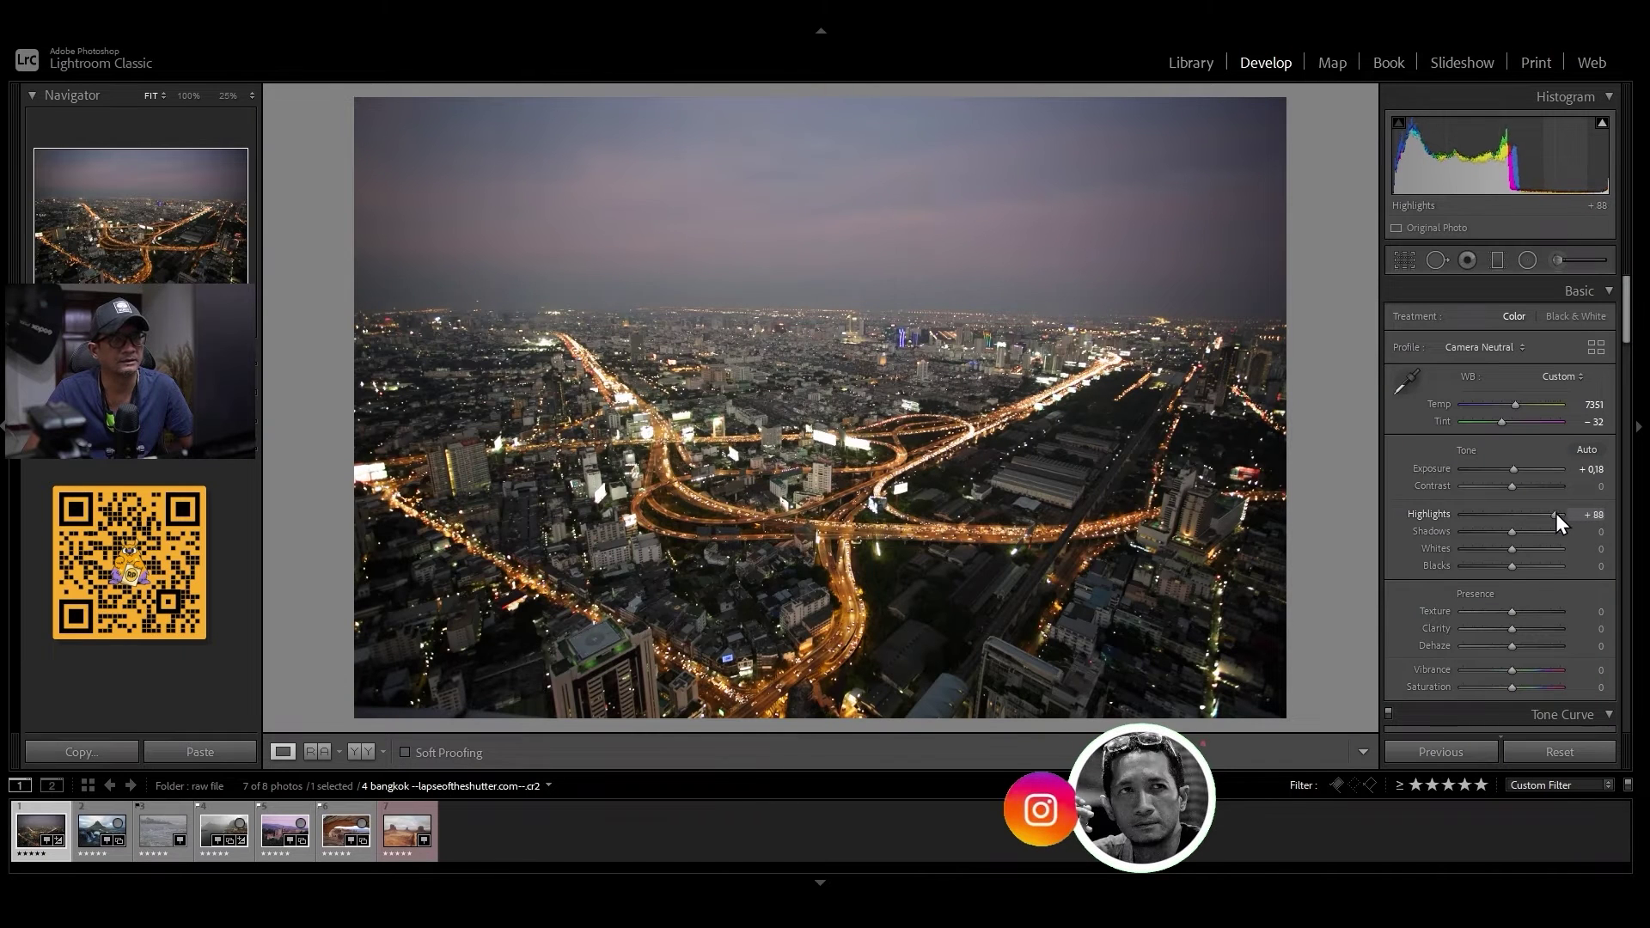
left_click_drag(1555, 513, 1559, 513)
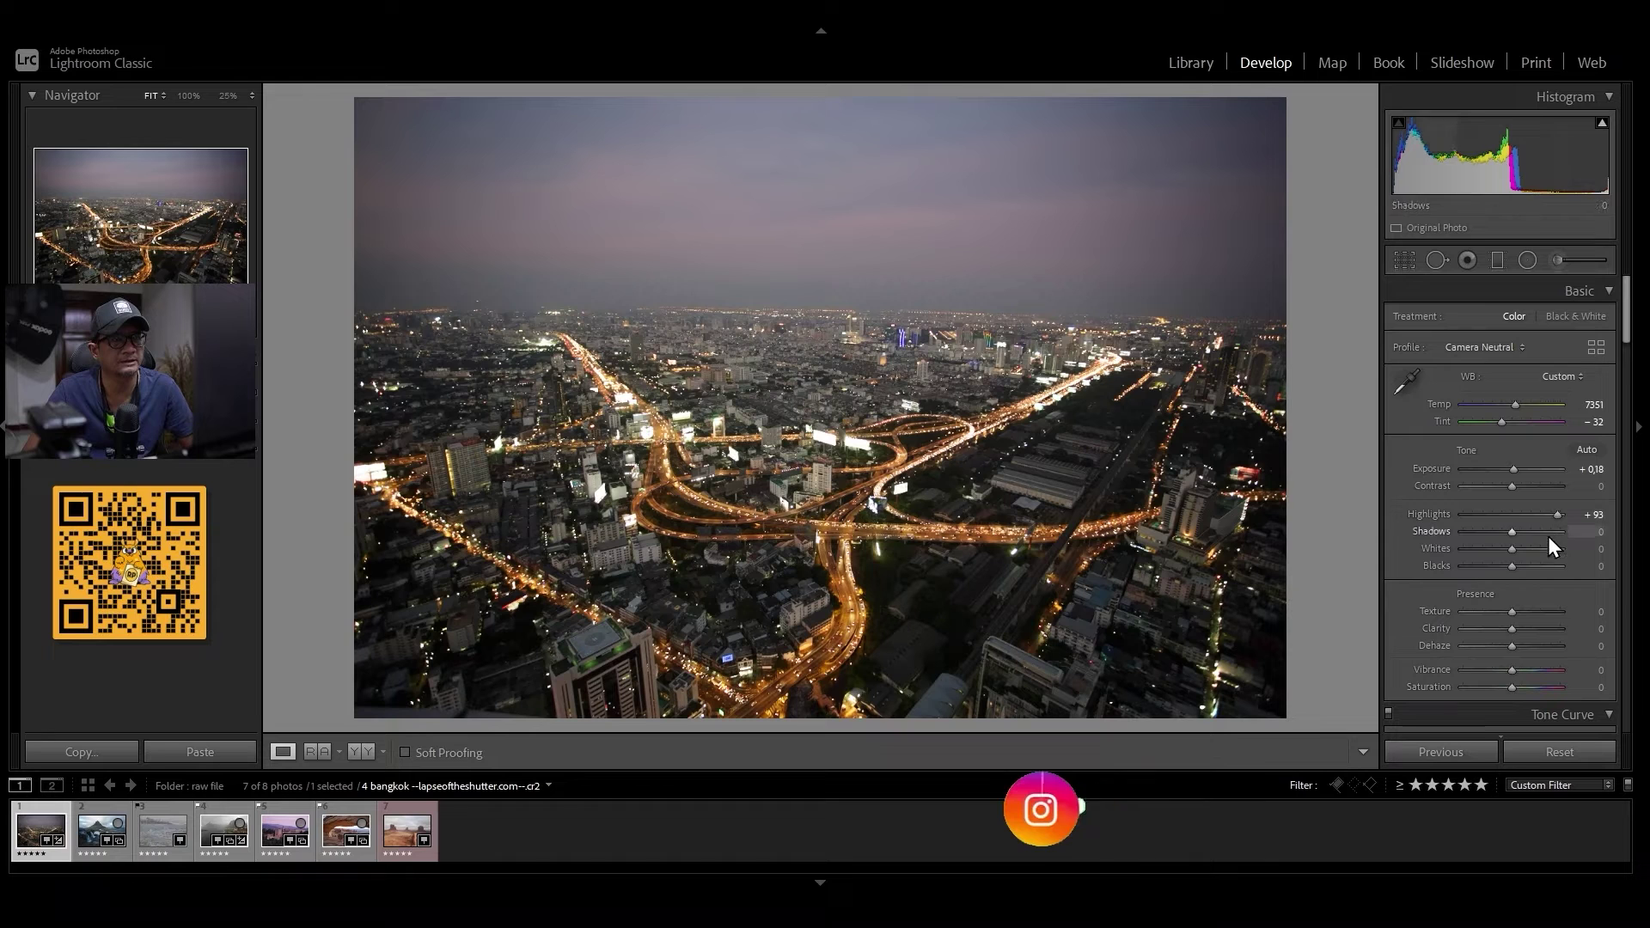
left_click_drag(1514, 529, 1509, 526)
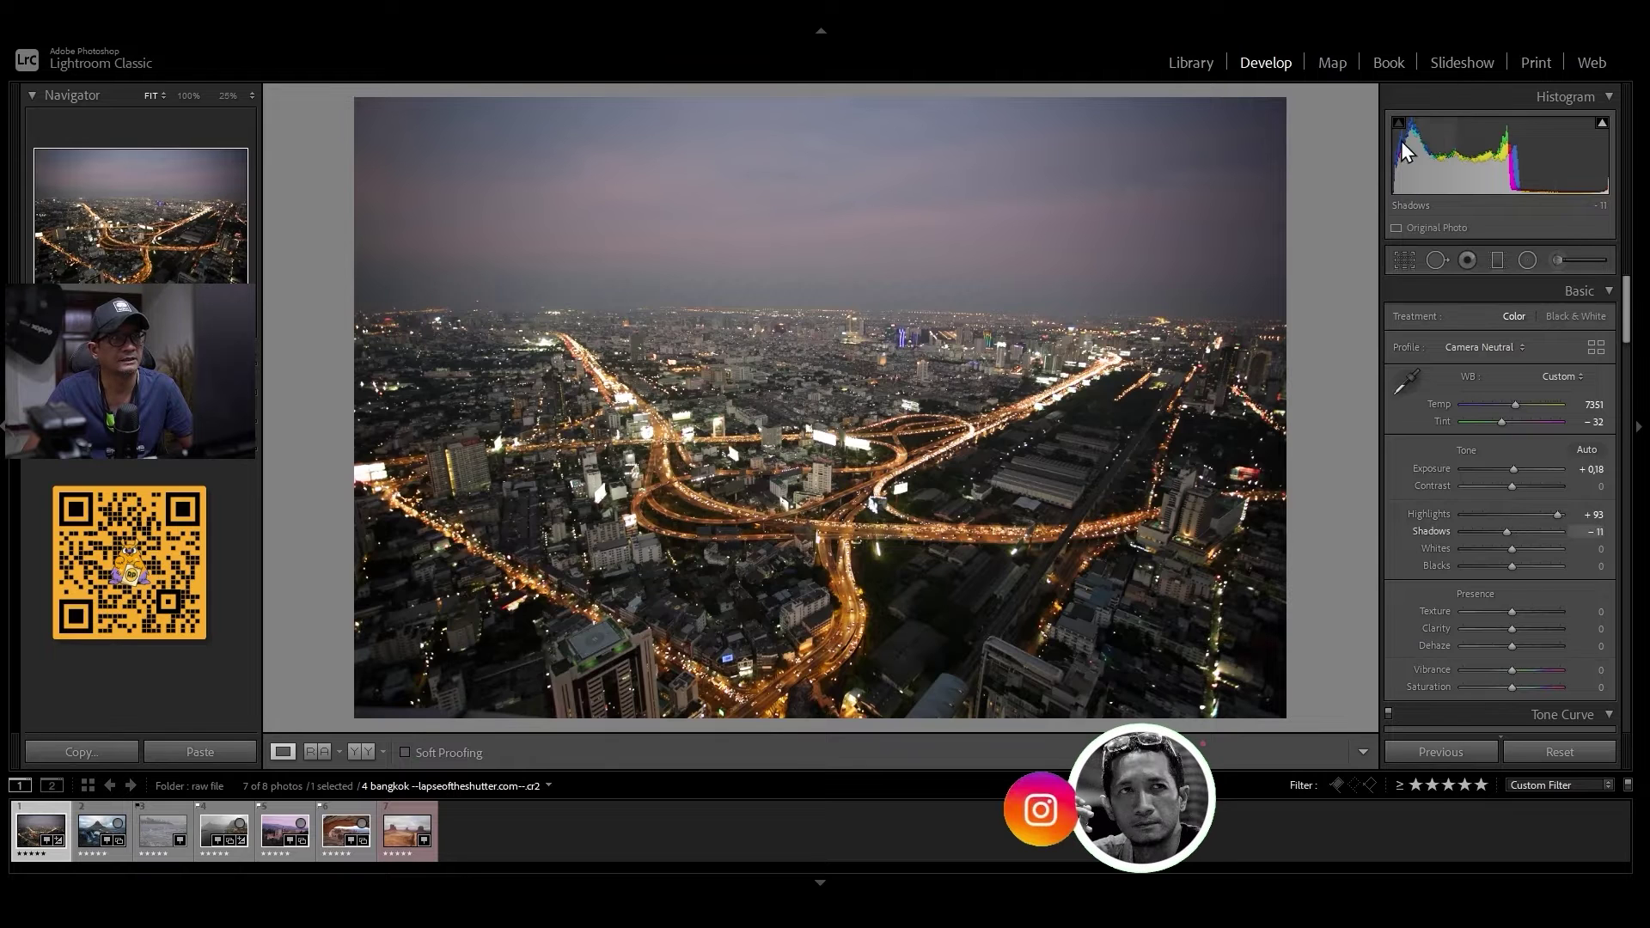
left_click(1600, 124)
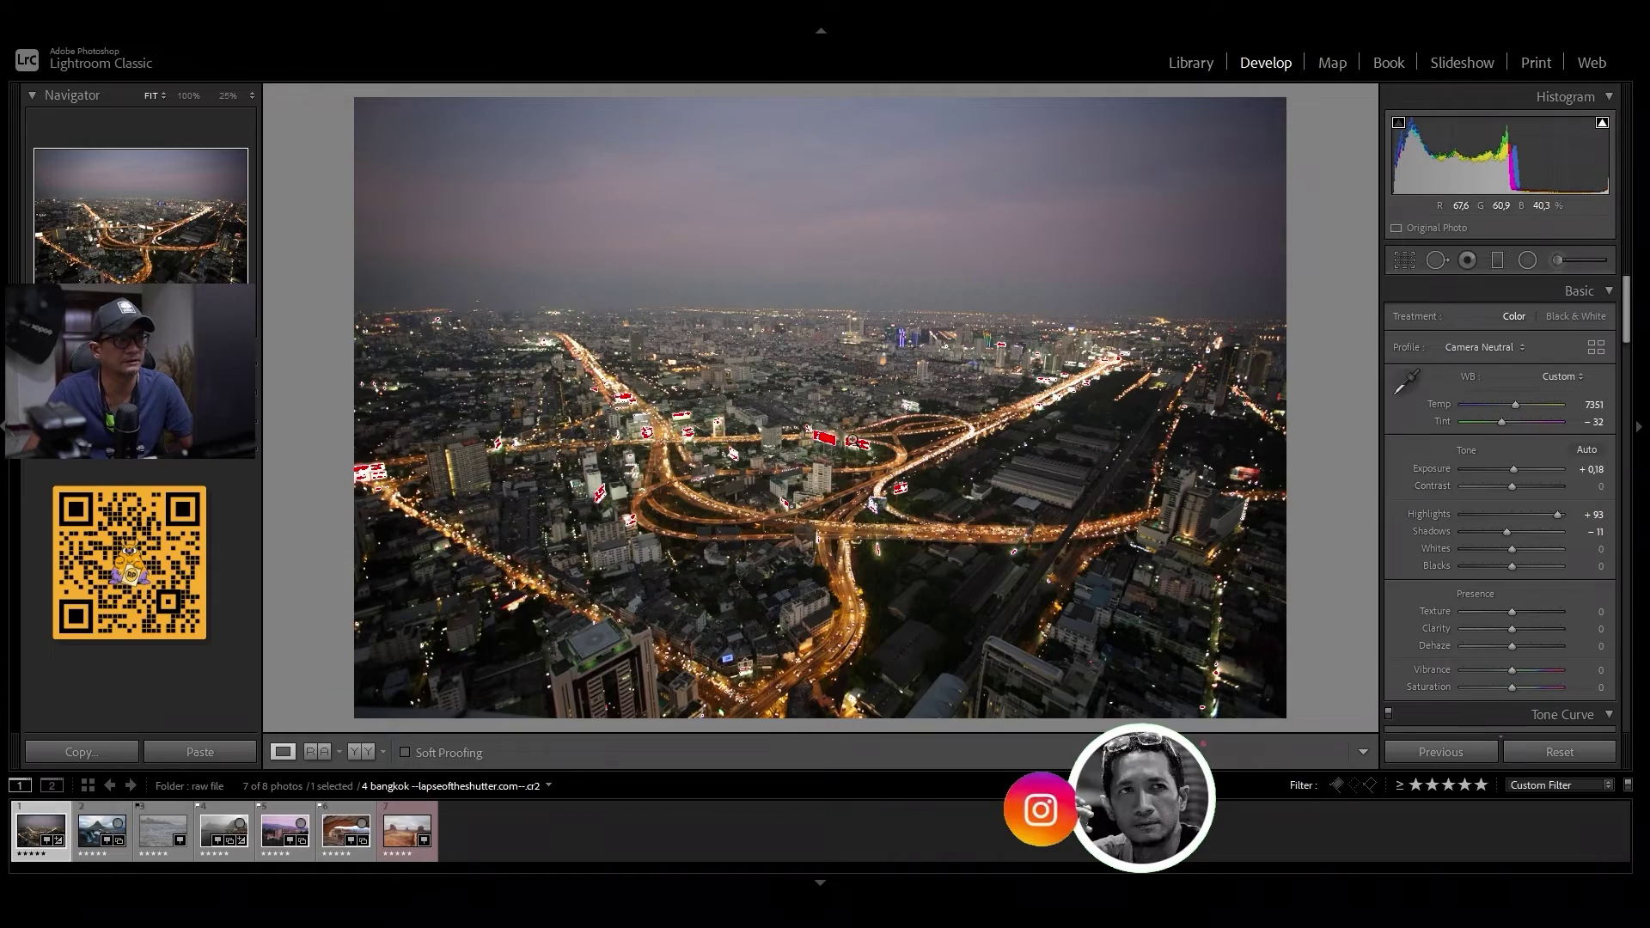
left_click(829, 459)
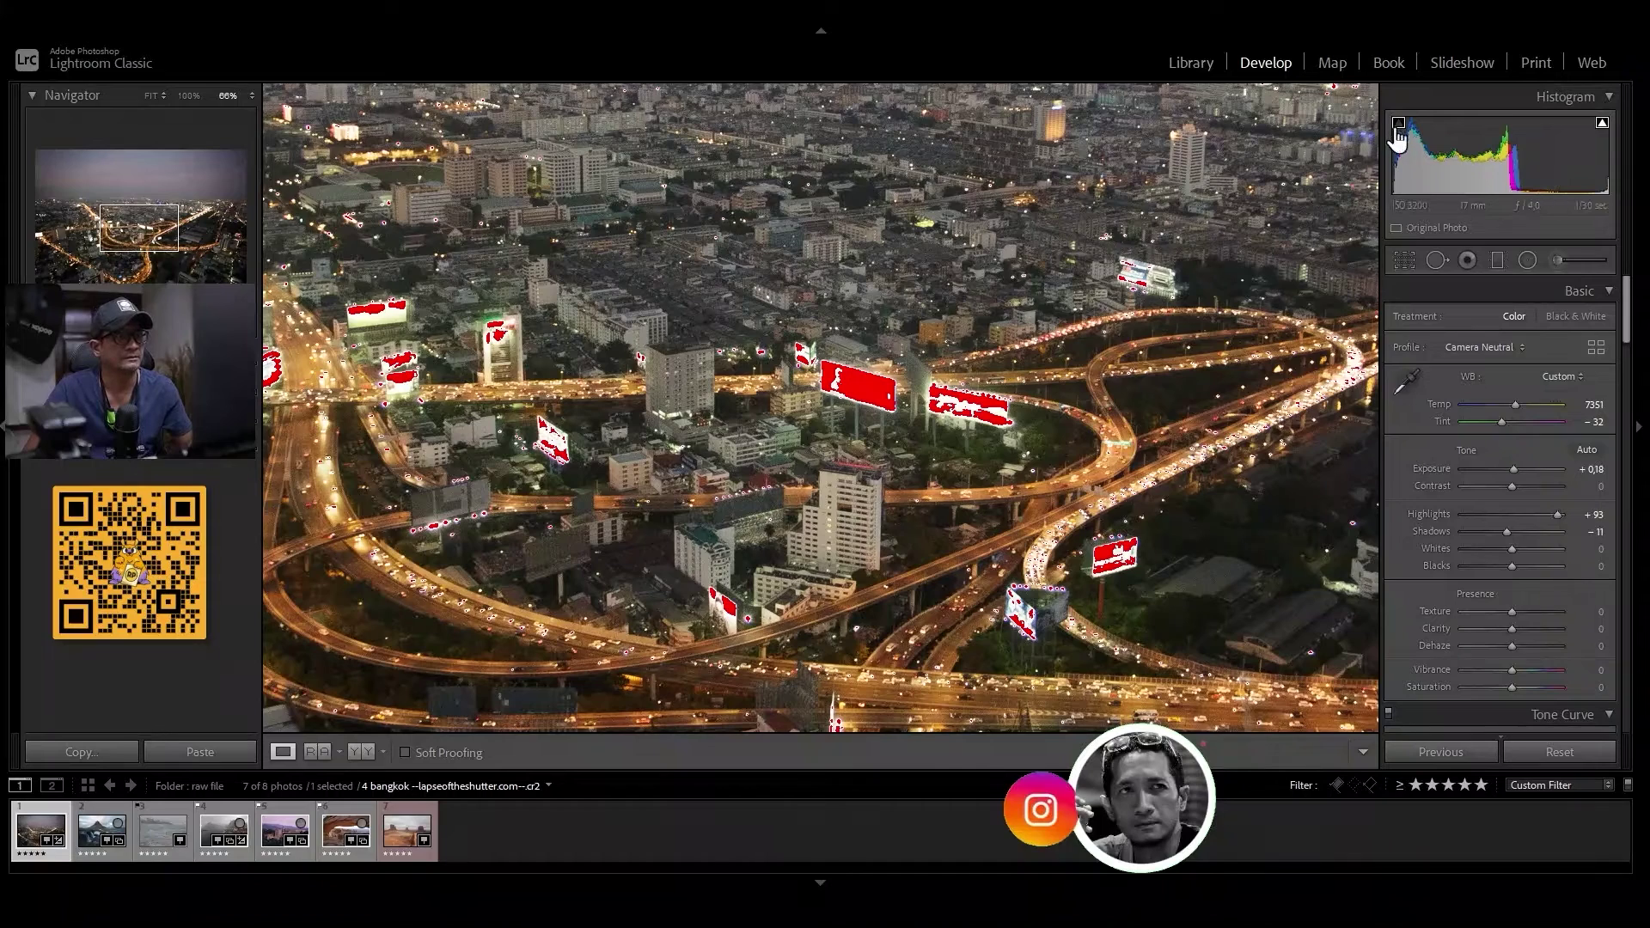
key("ctrl+minus")
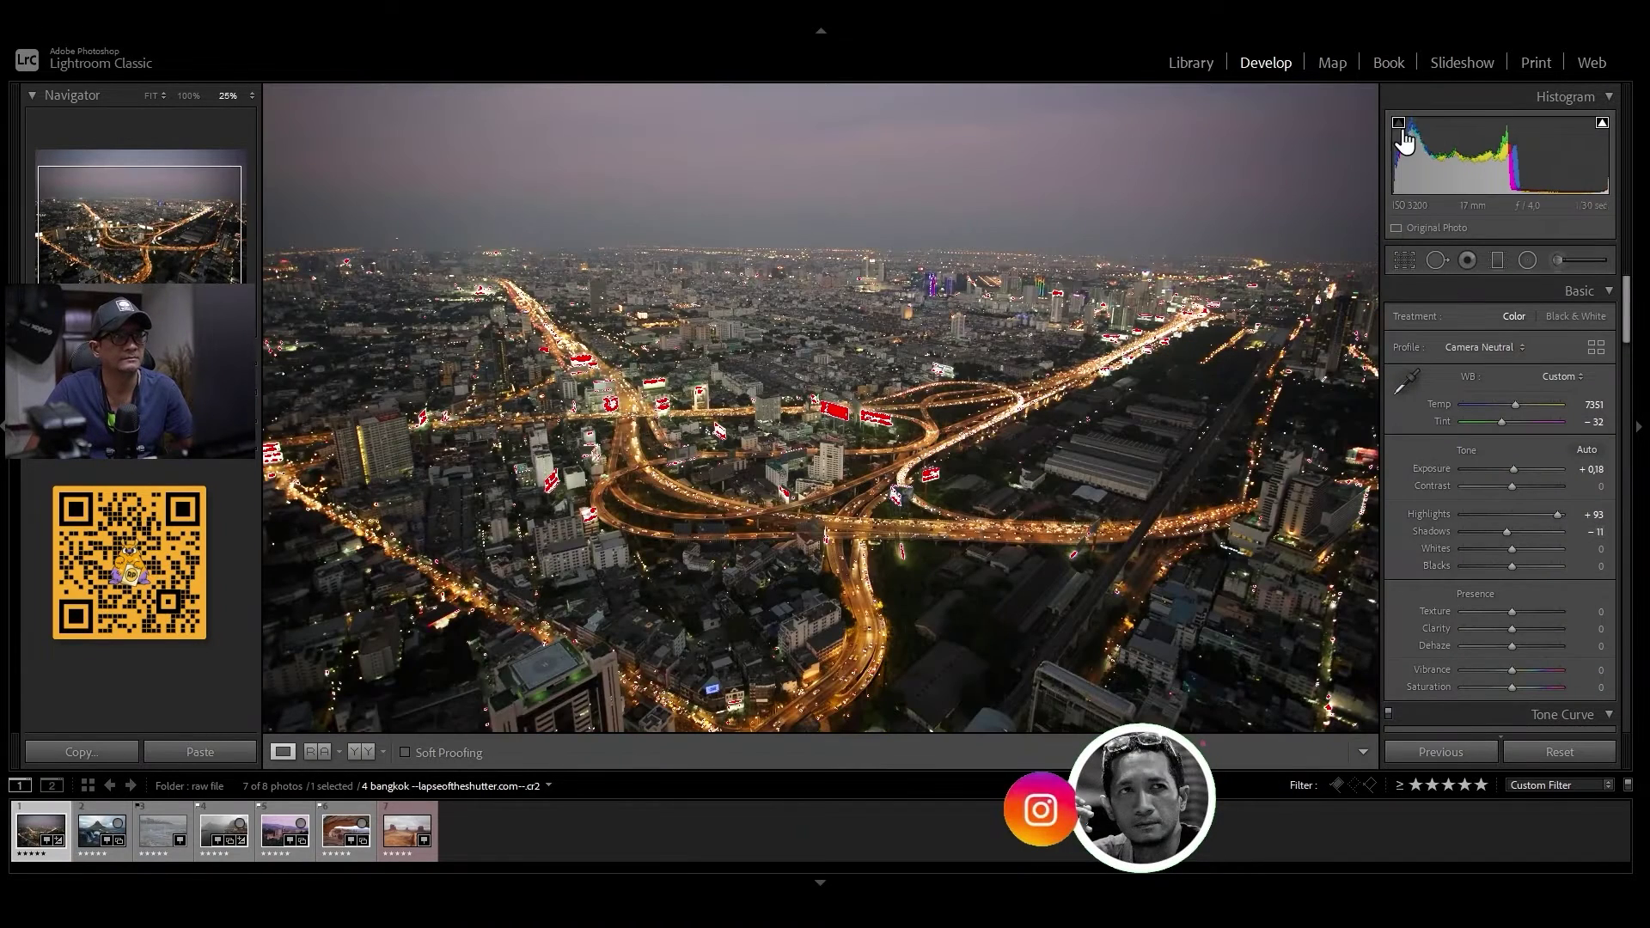
left_click_drag(1504, 531, 1483, 523)
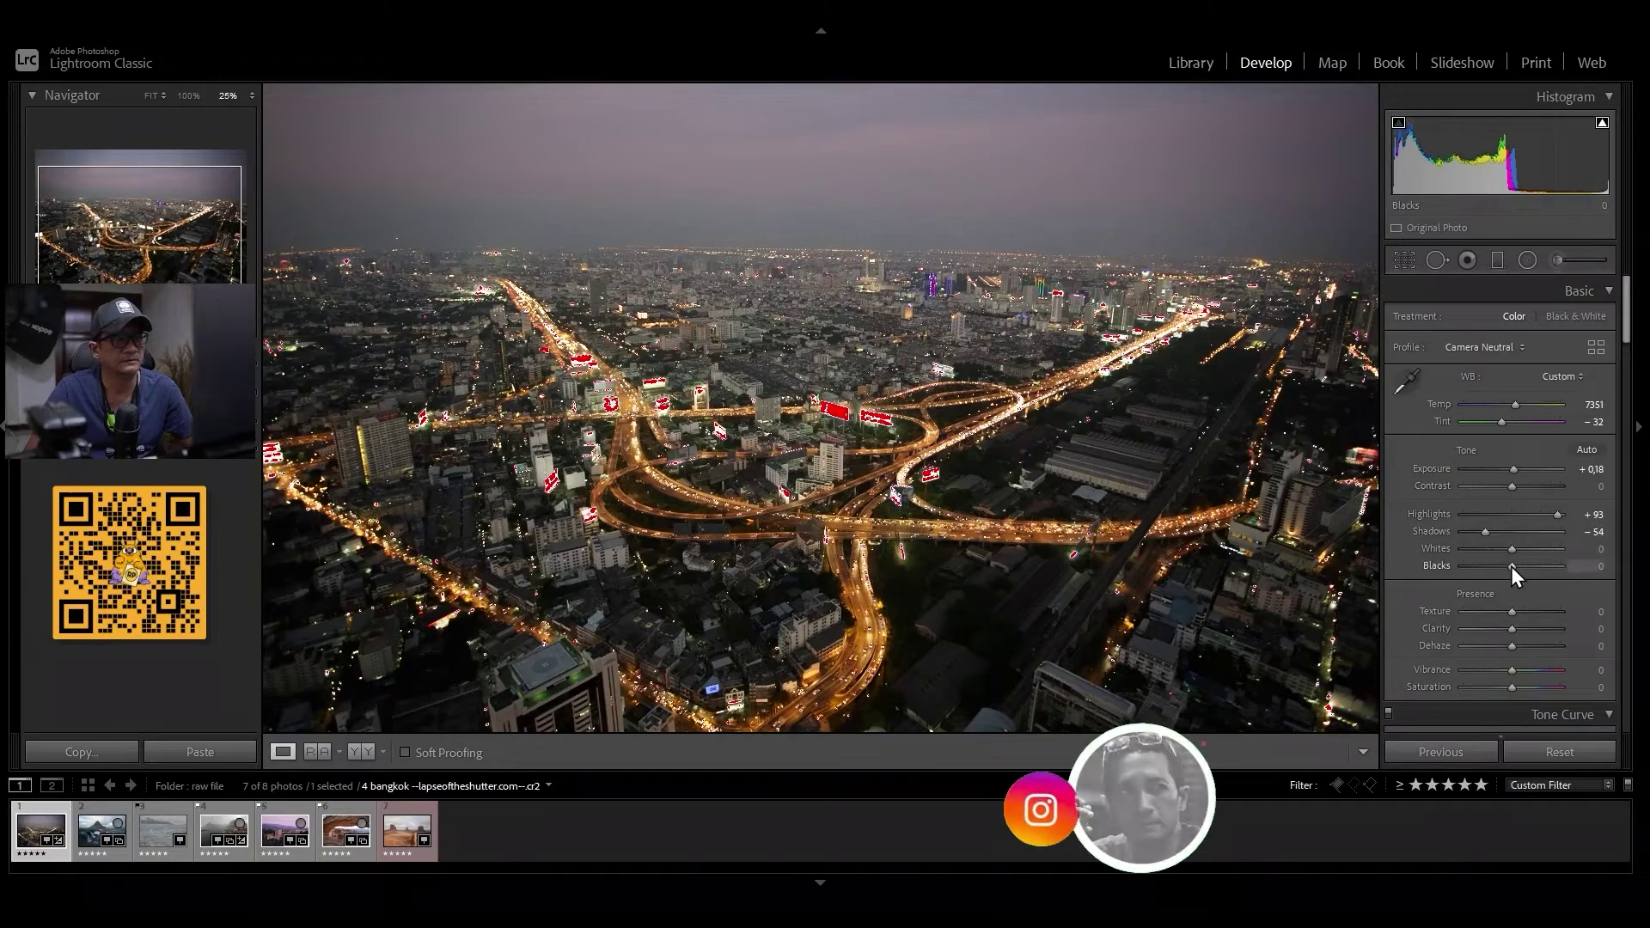
mouse_move(1510, 565)
left_mouse_down()
mouse_move(1470, 565)
mouse_move(1493, 565)
left_mouse_up()
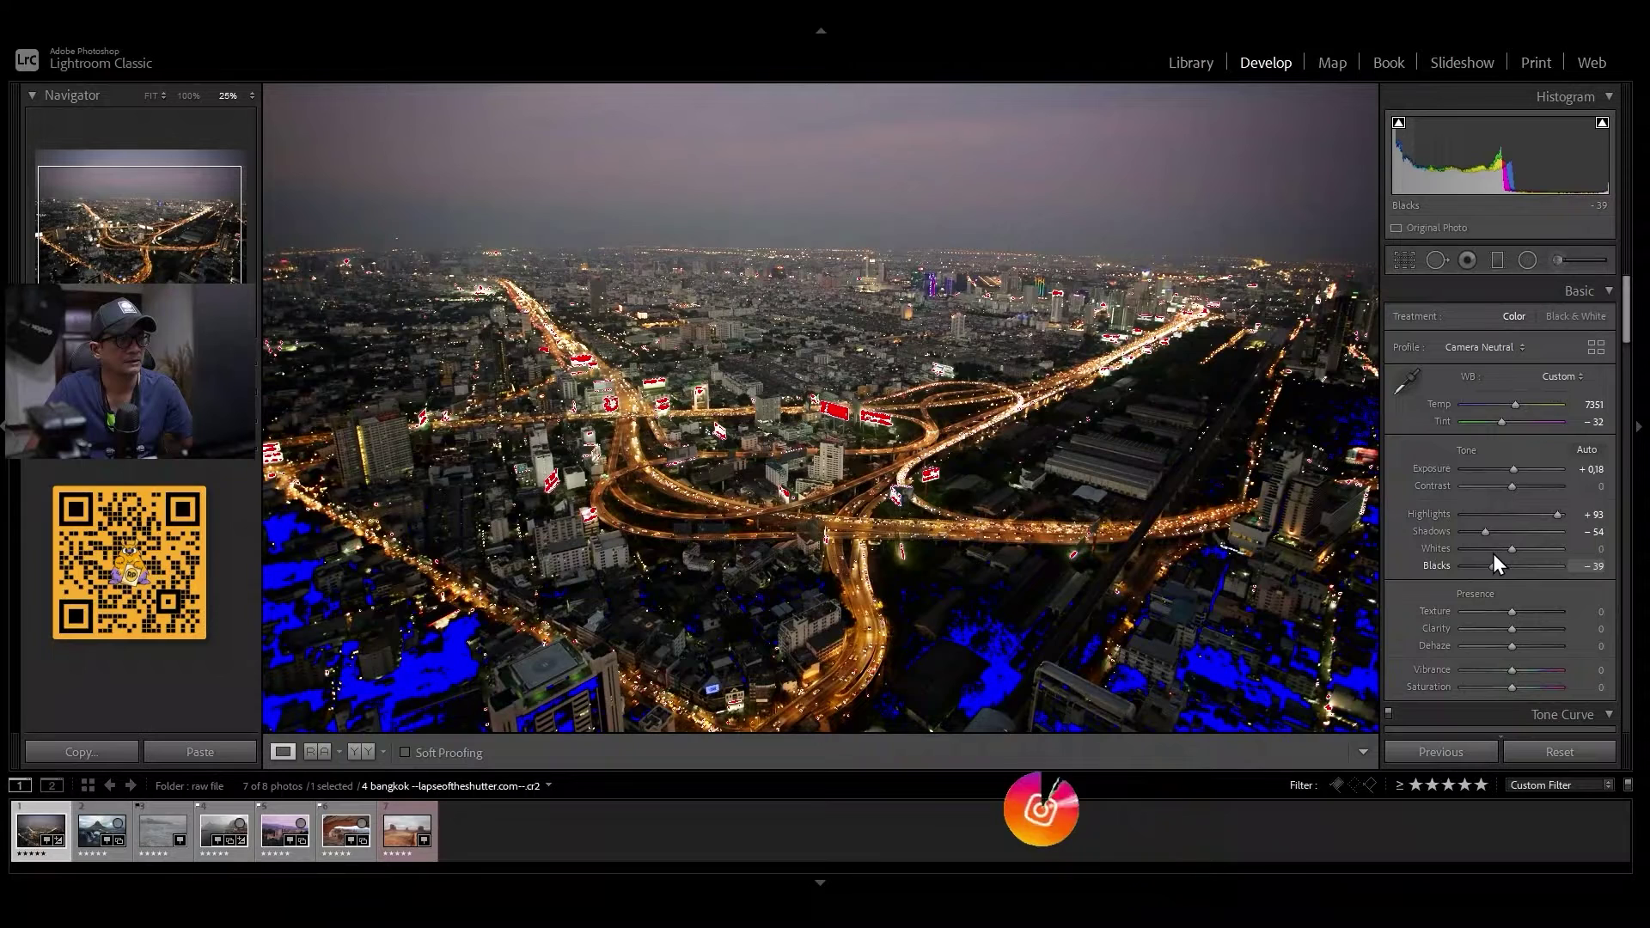
left_click_drag(1493, 559, 1500, 558)
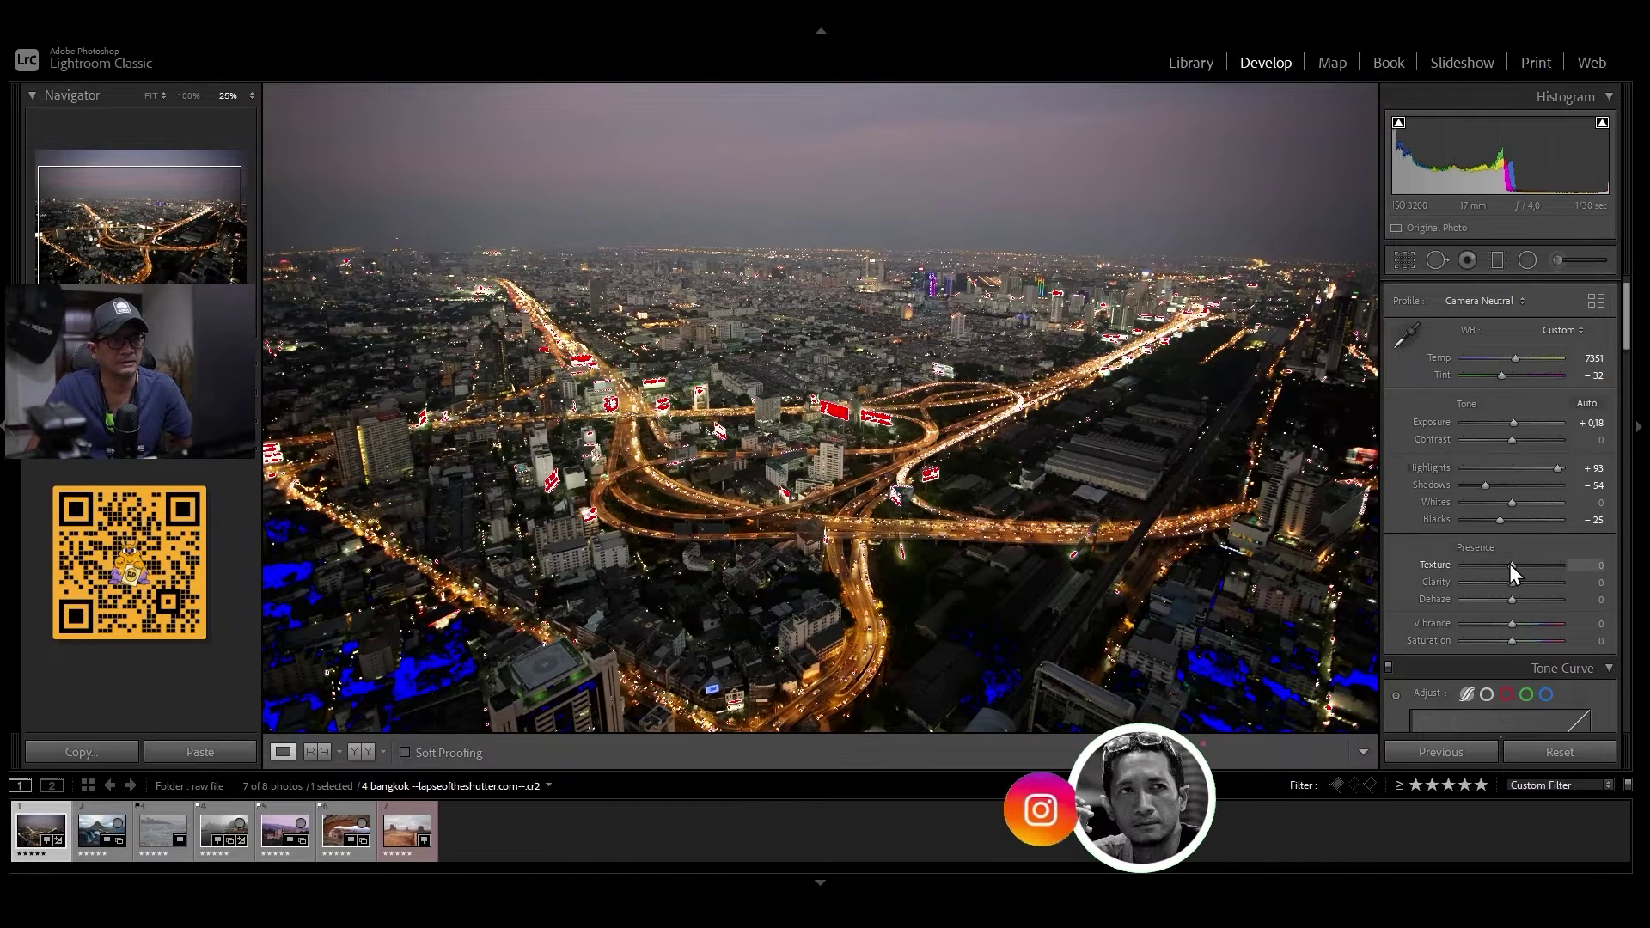
Zoom in and set Texture to +68, hiding the highlight clipping overlay
left_click_drag(1510, 564, 1536, 565)
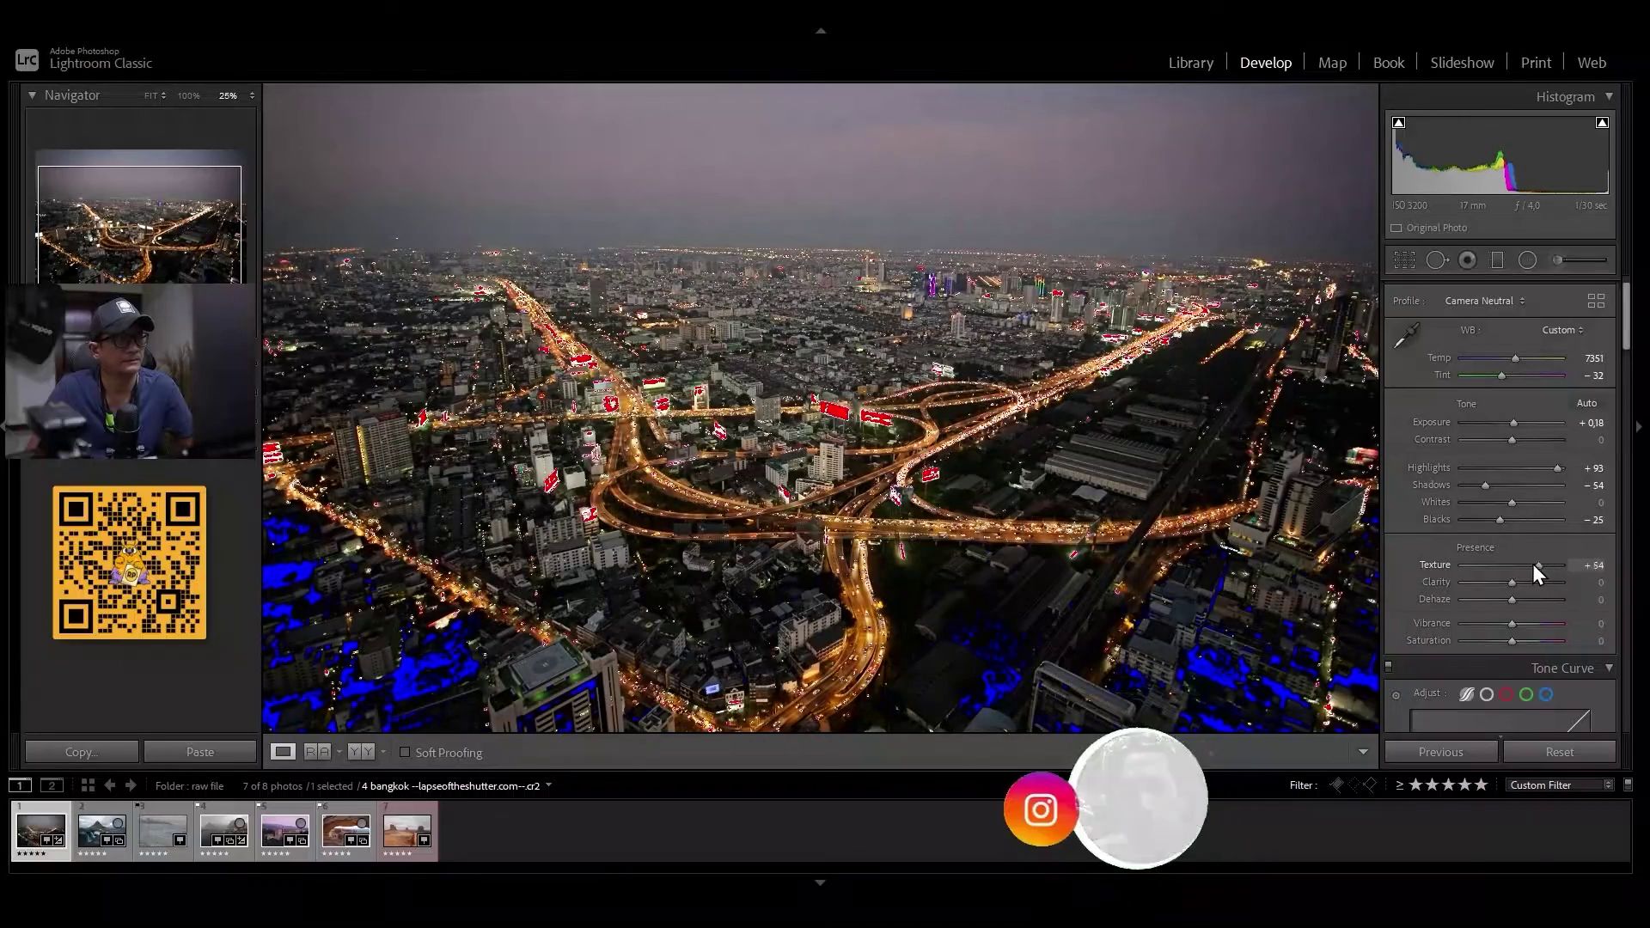
double_click(1532, 564)
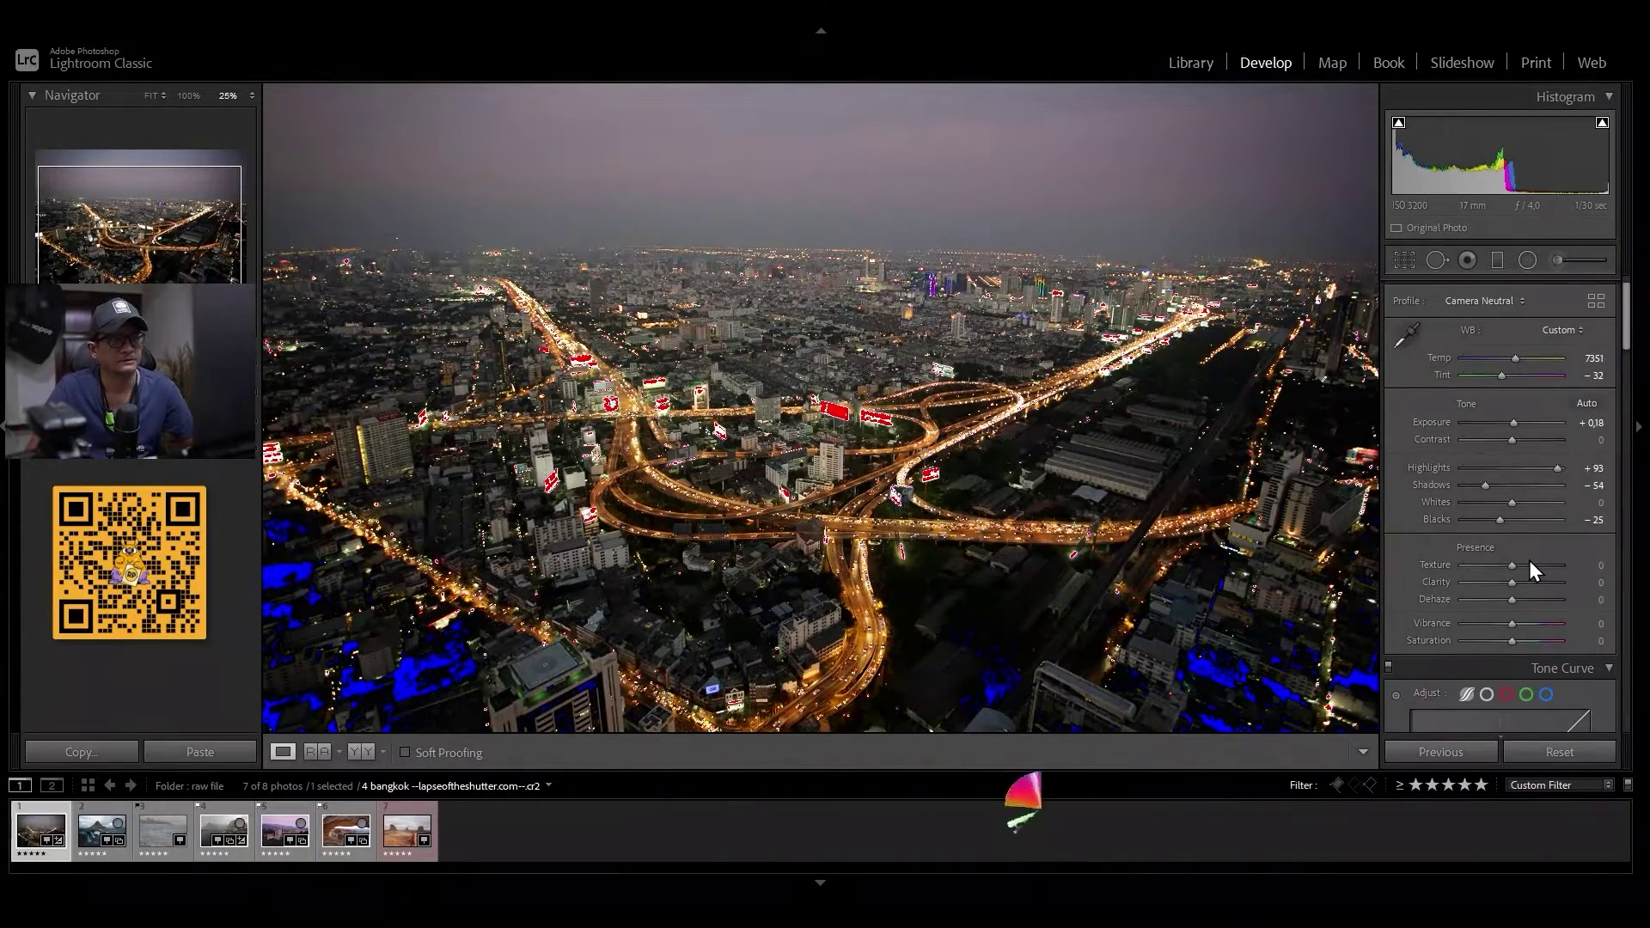
key("ctrl+equal")
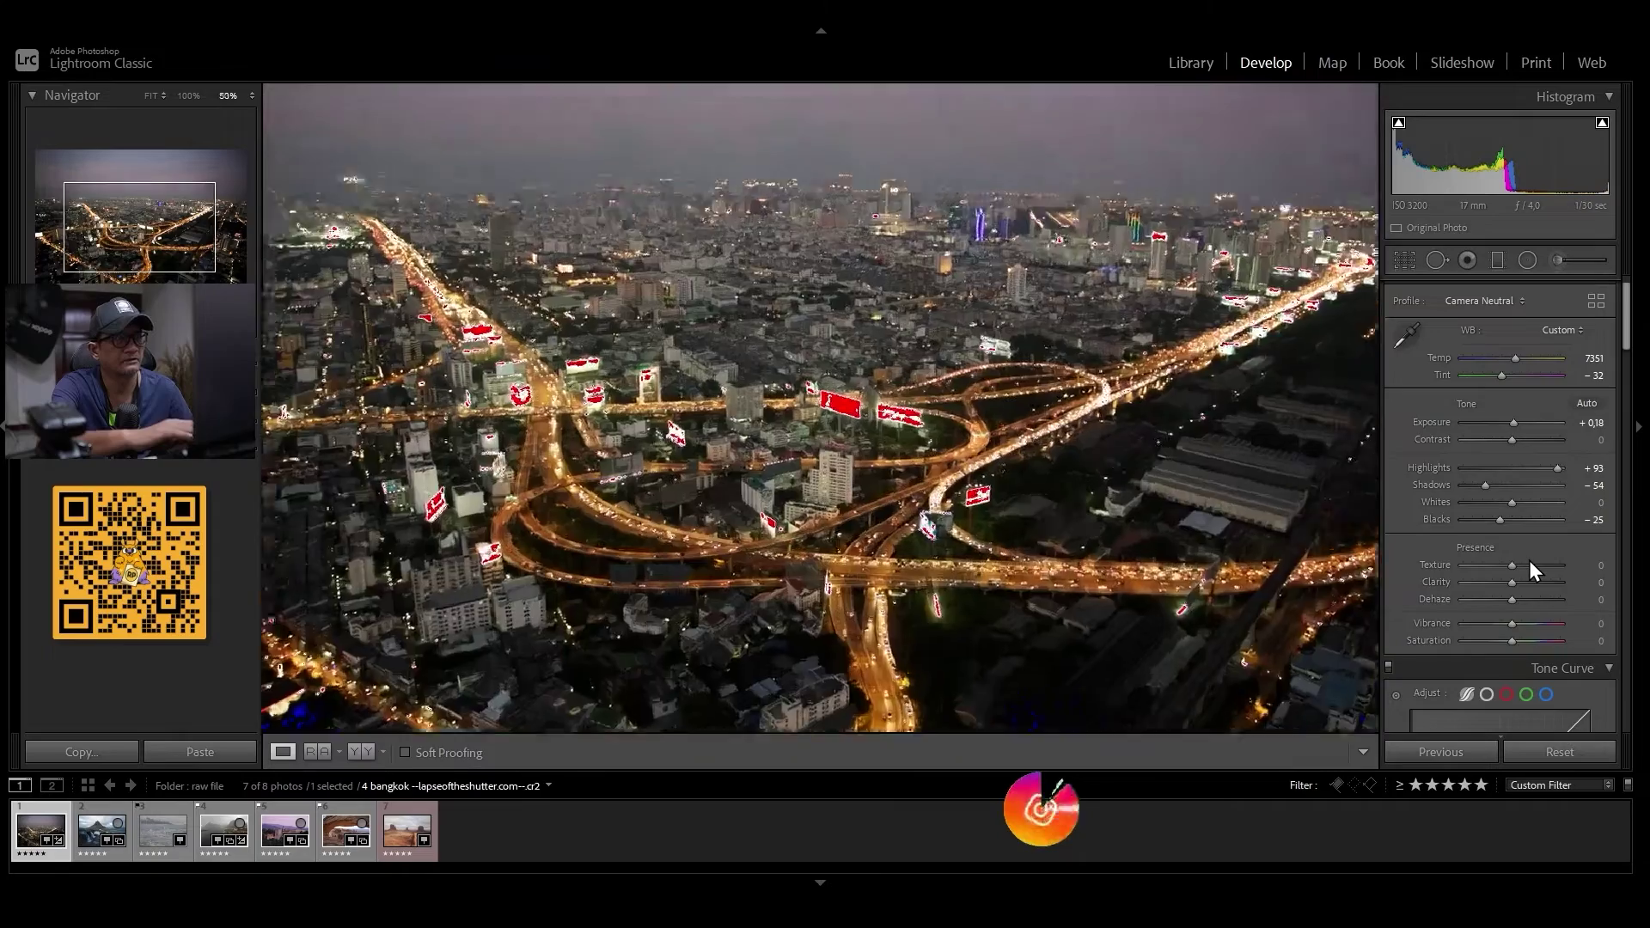
key("ctrl+equal")
key("ctrl+equal")
key("ctrl+equal")
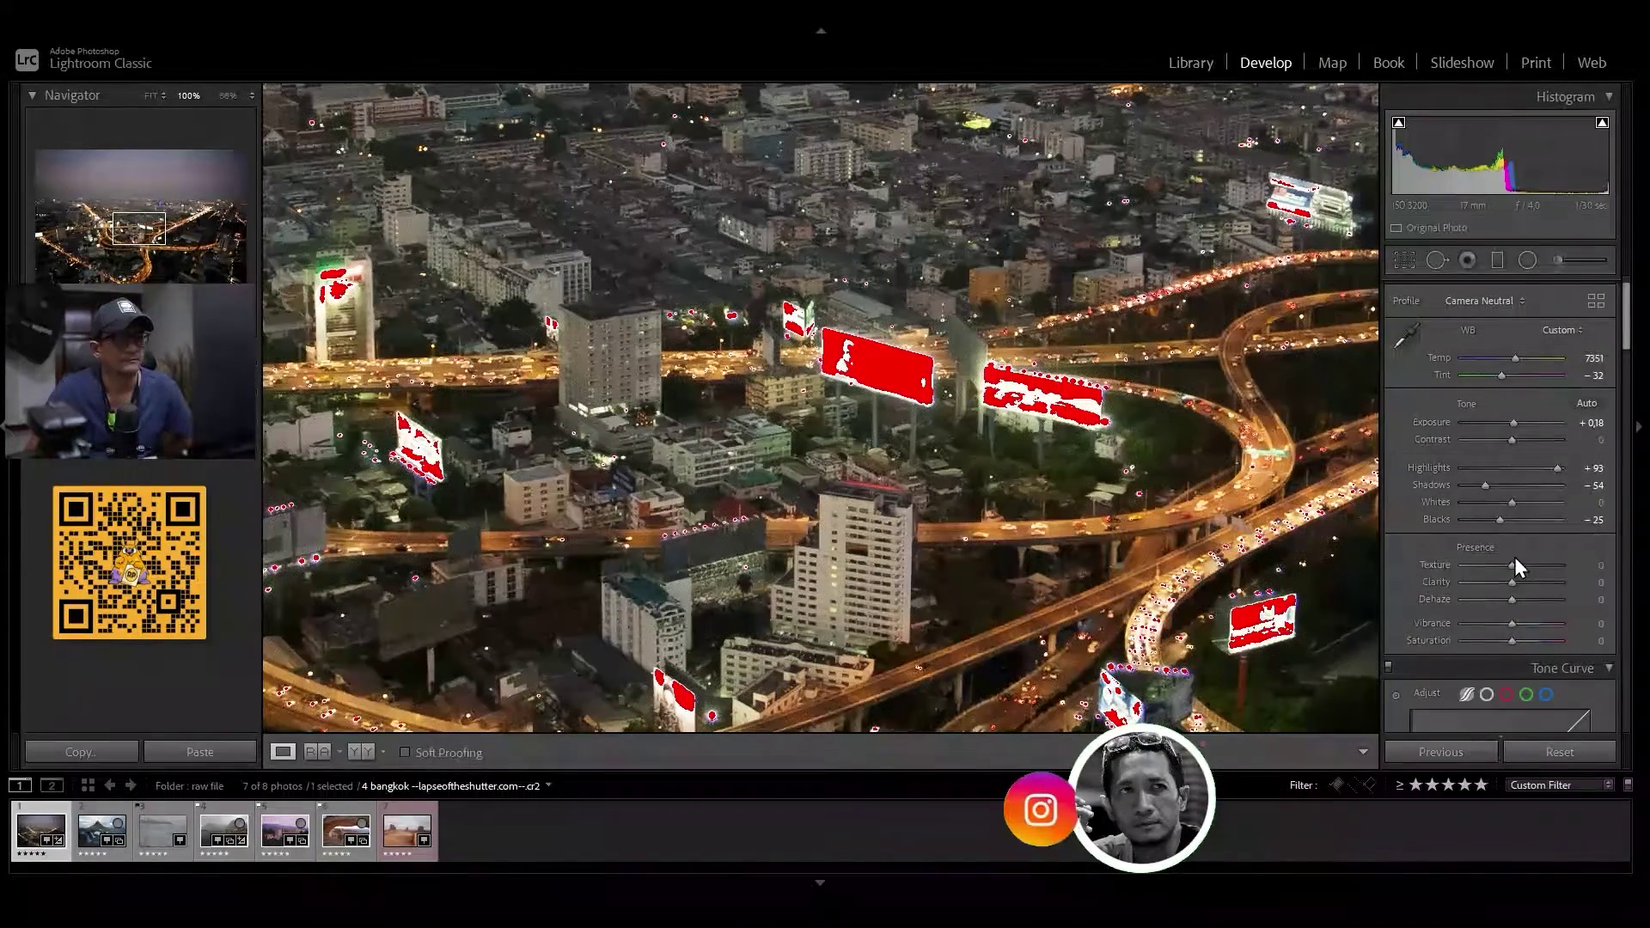
left_click_drag(1512, 565, 1537, 565)
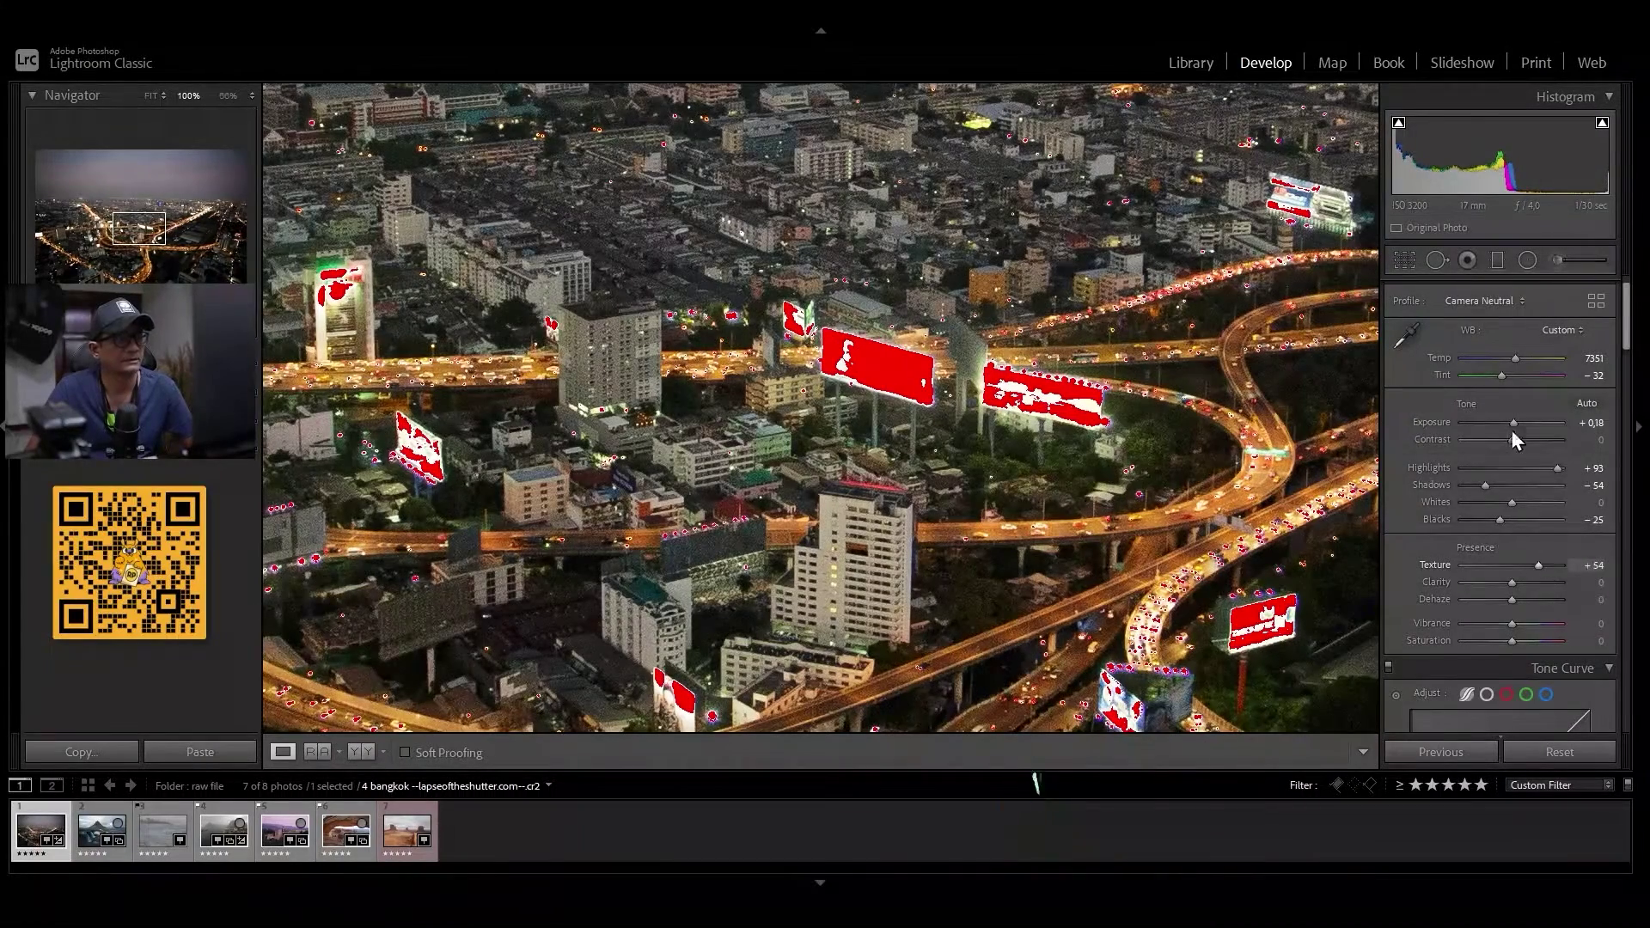
left_click(1602, 122)
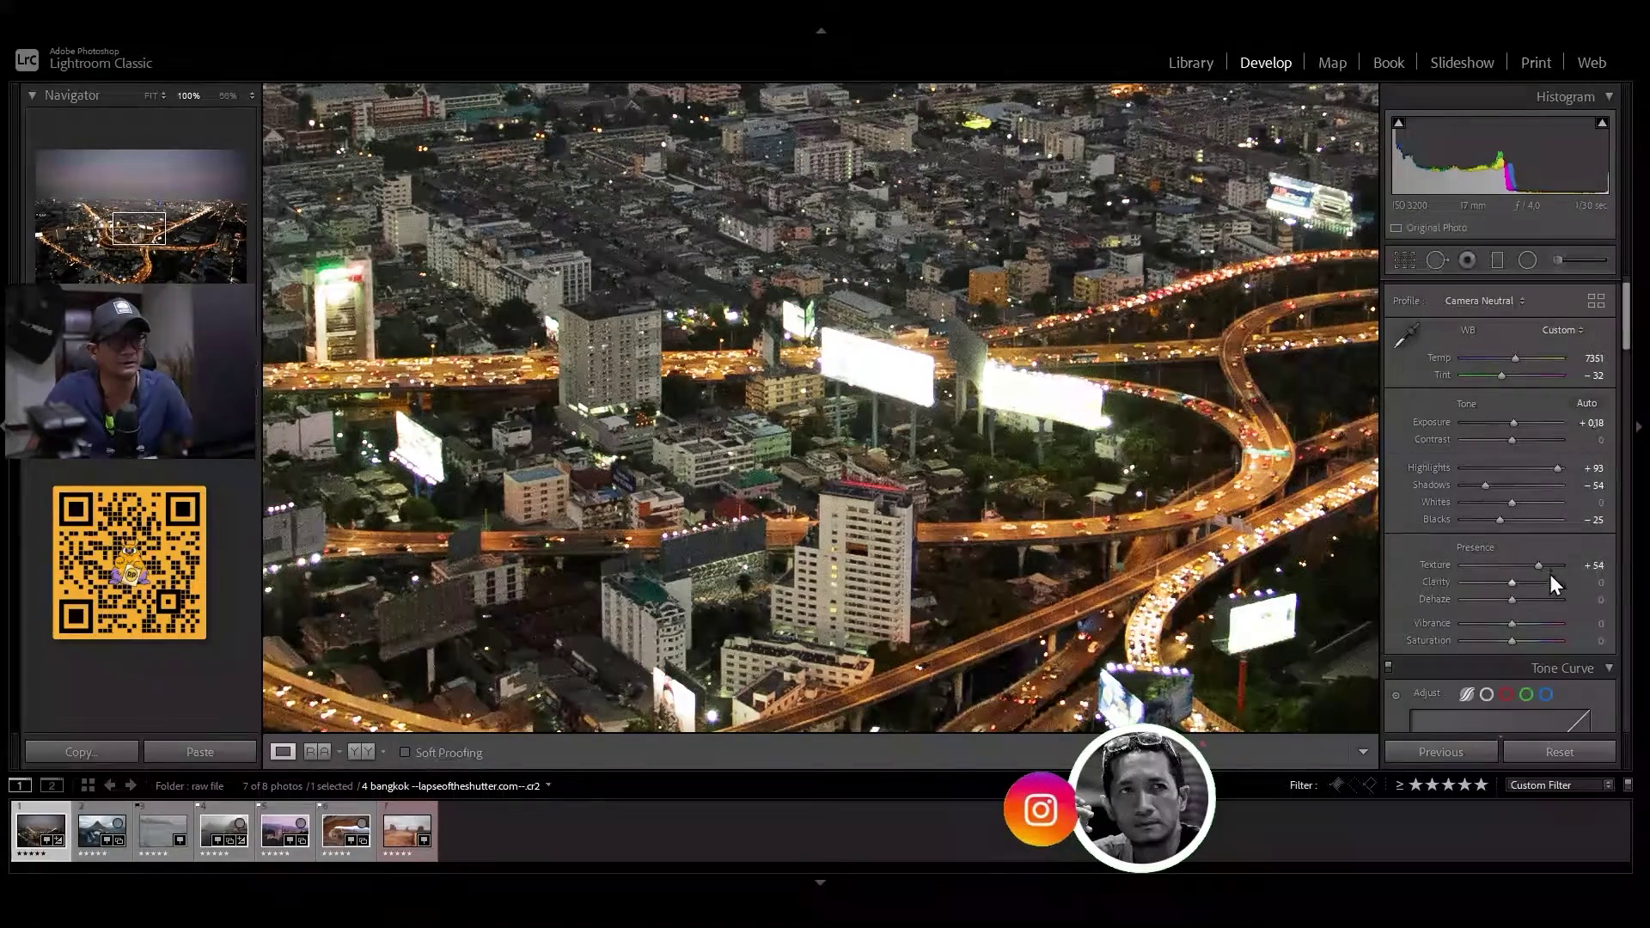
left_click_drag(1540, 564, 1557, 567)
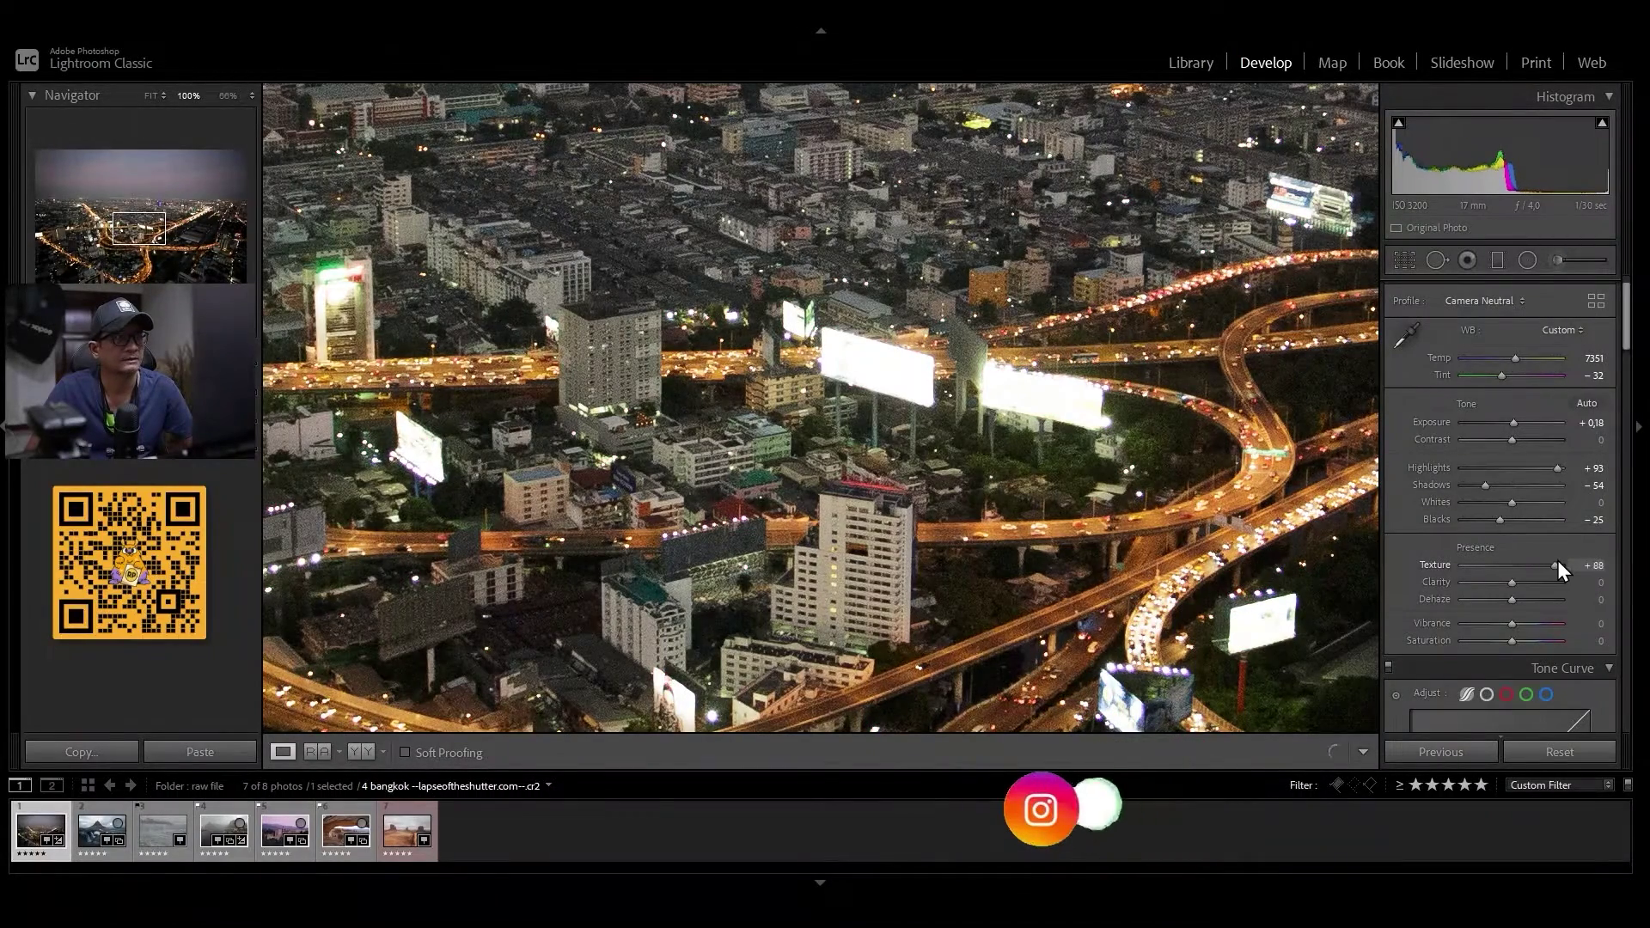
left_click_drag(1551, 567, 1545, 565)
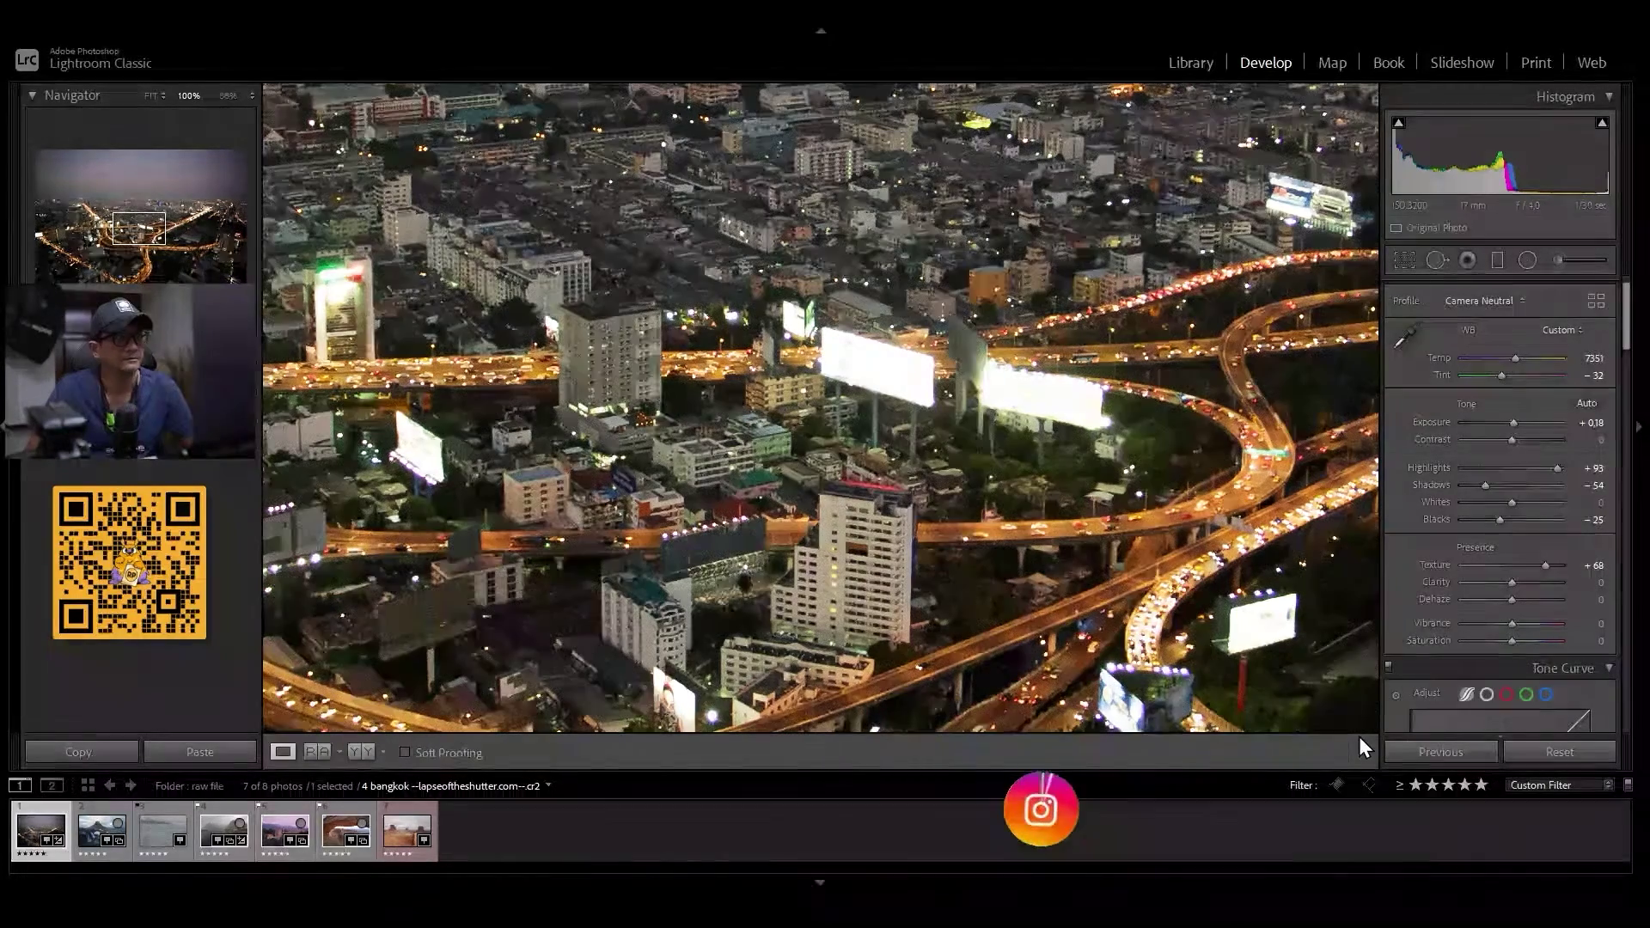
key("backslash")
key("backslash")
key("backslash")
key("backslash")
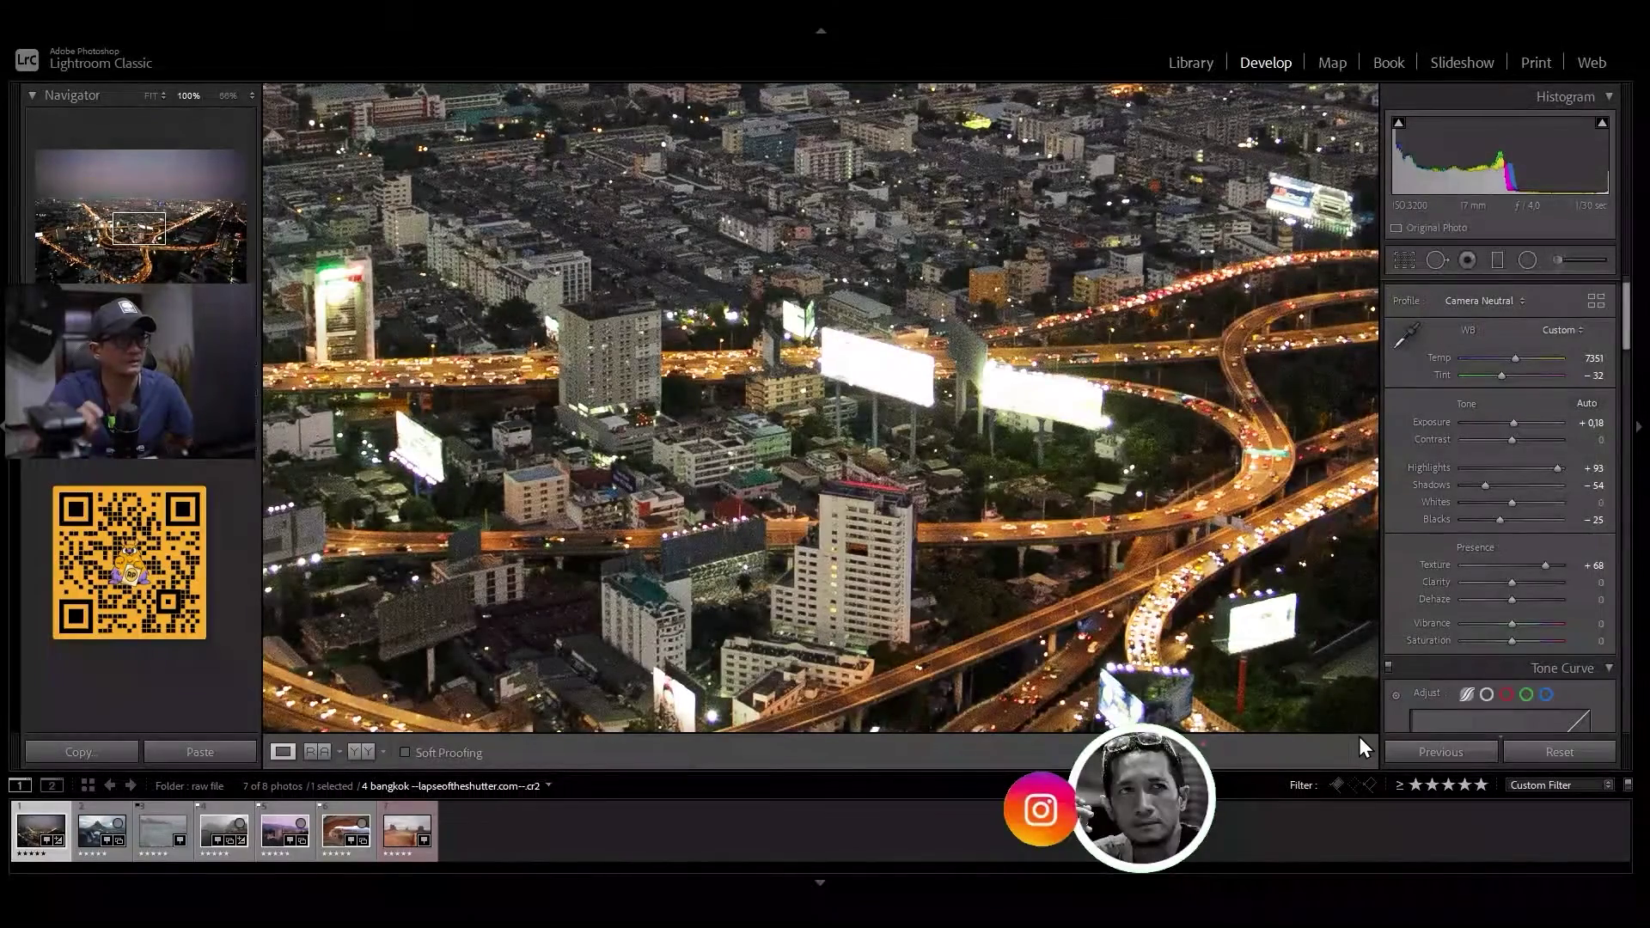
Add Clarity +35, reset Dehaze to 0, set Saturation +16, and fit the photo
mouse_move(1513, 583)
left_mouse_down()
mouse_move(1529, 584)
mouse_move(1484, 592)
mouse_move(1548, 599)
mouse_move(1497, 598)
left_mouse_up()
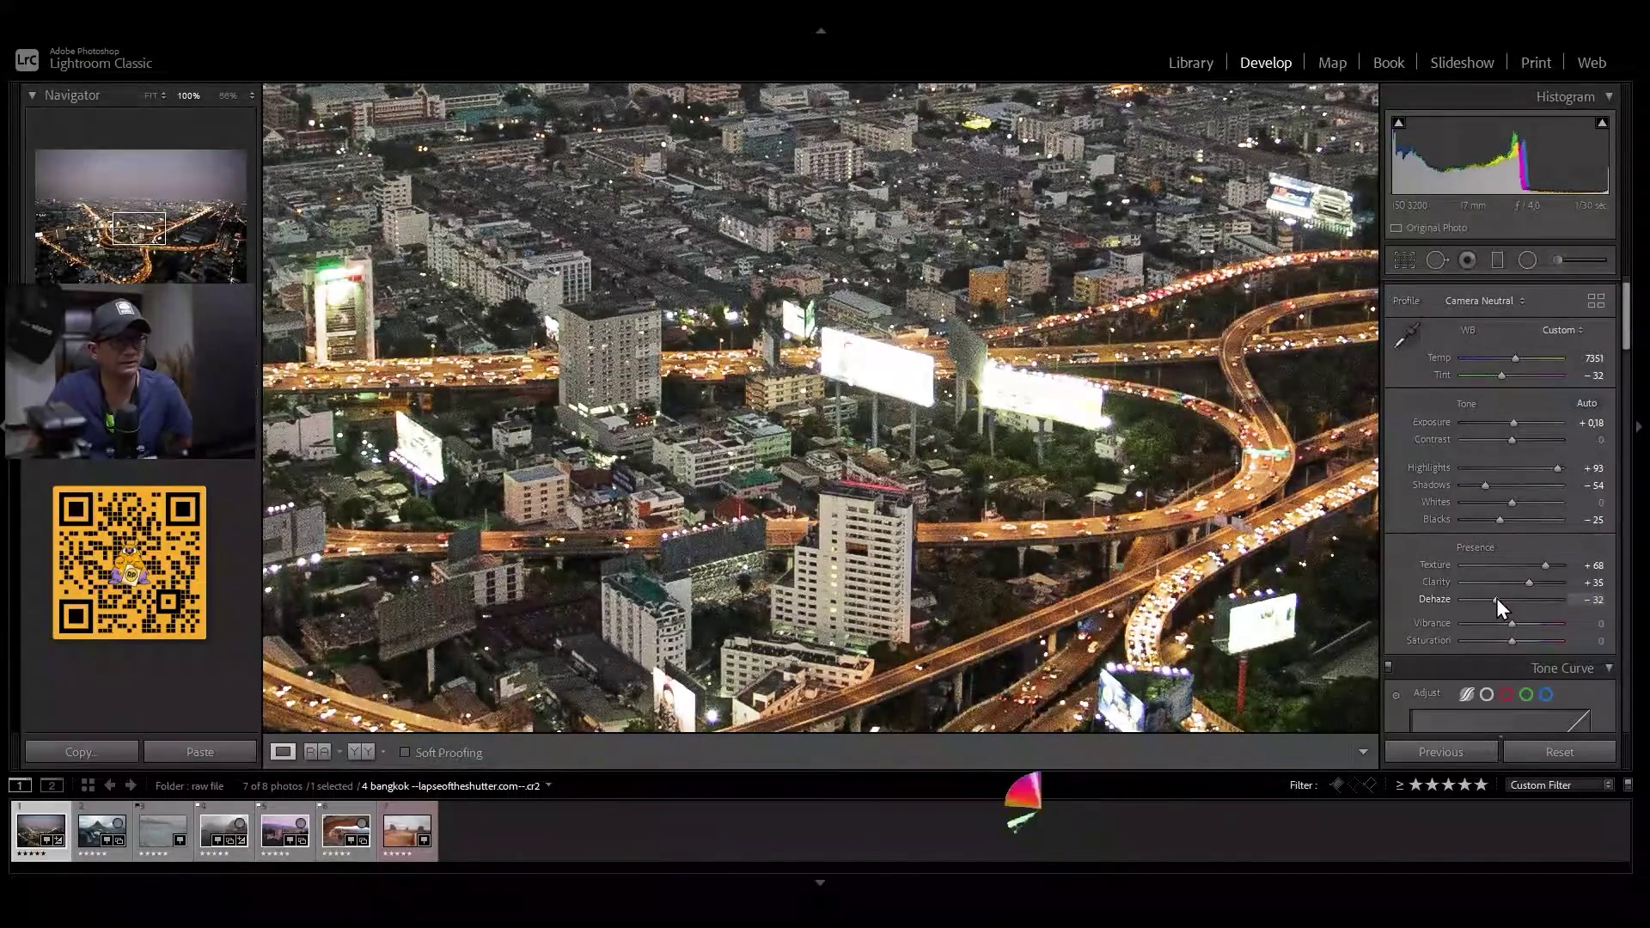
double_click(1496, 598)
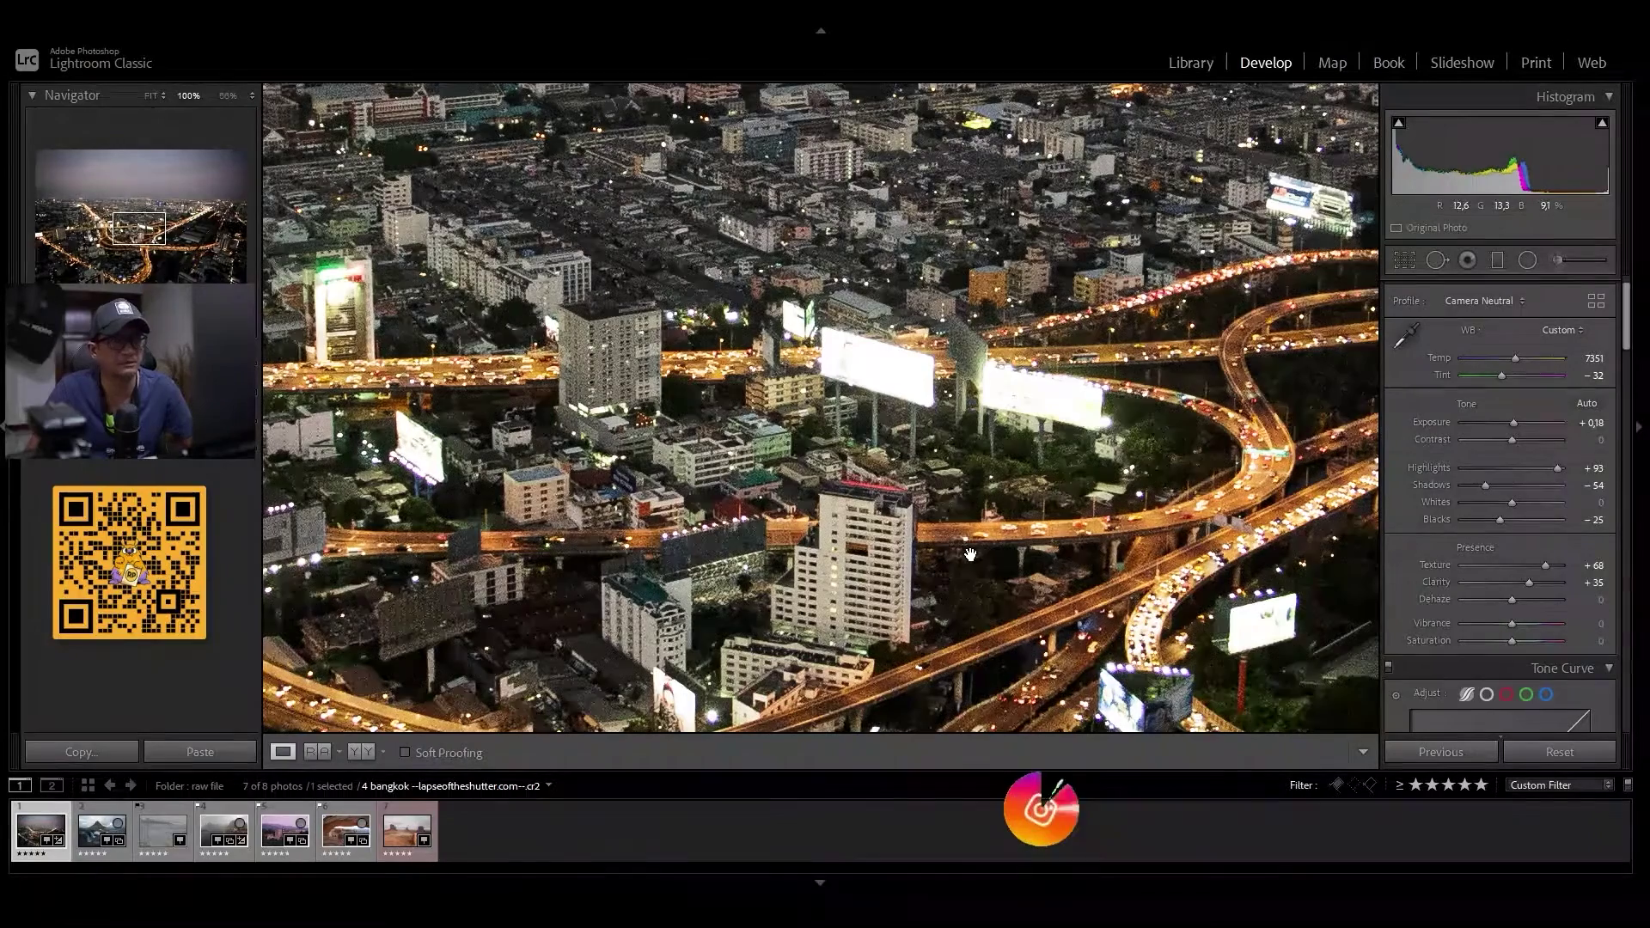
scroll(1502, 507, "down", 3)
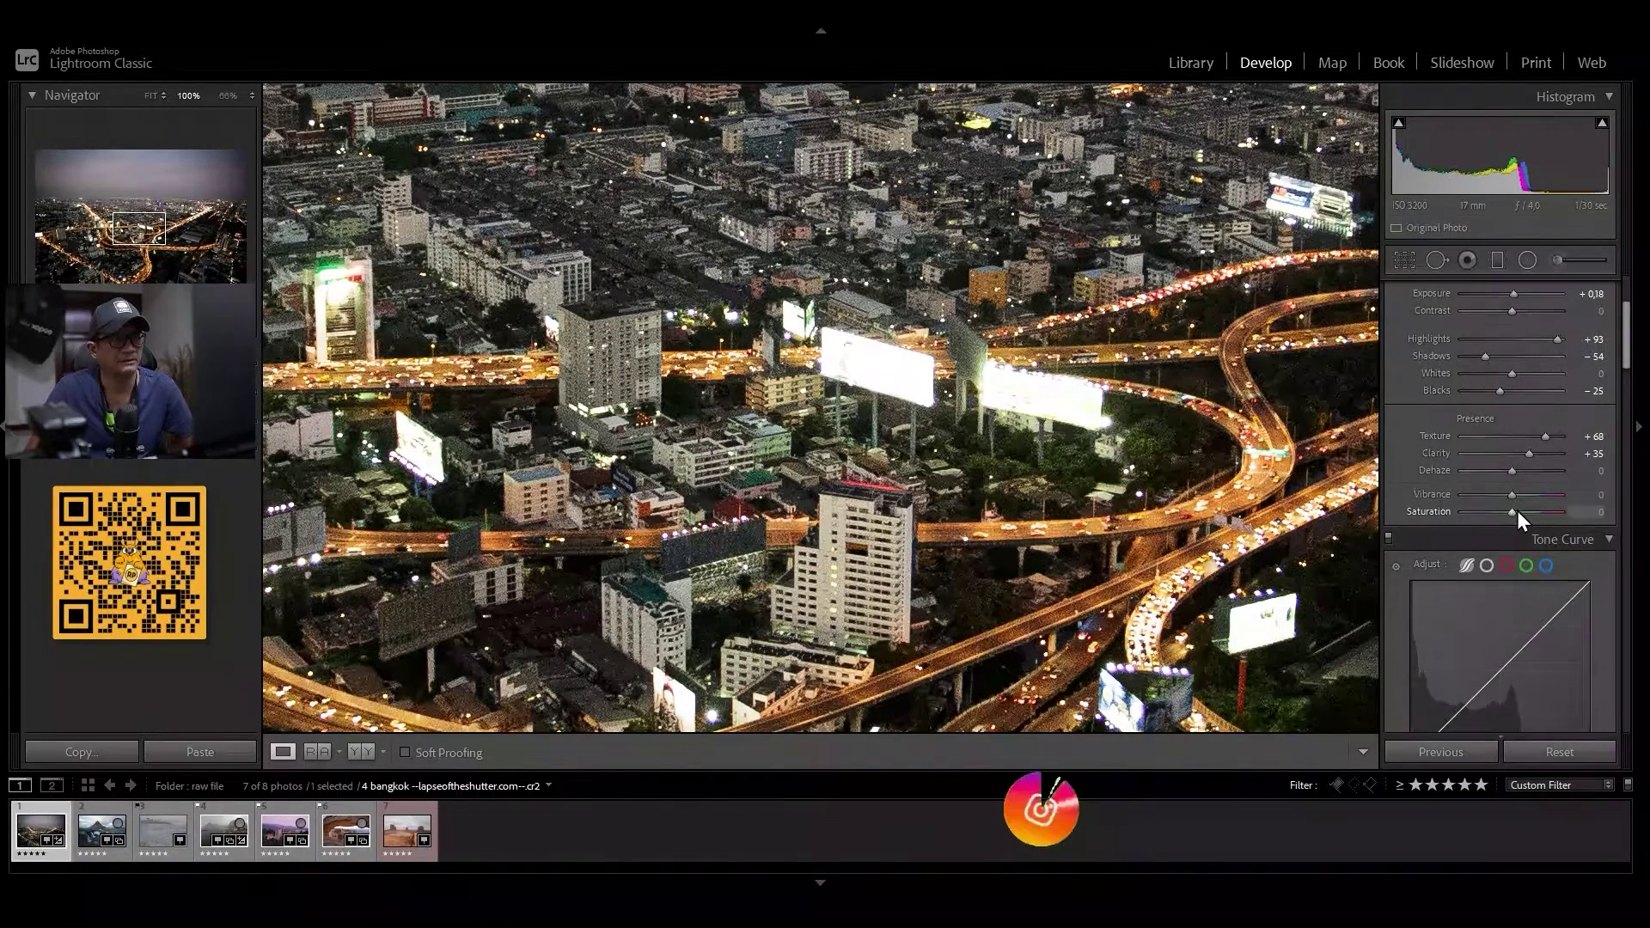
left_click_drag(1511, 512, 1523, 513)
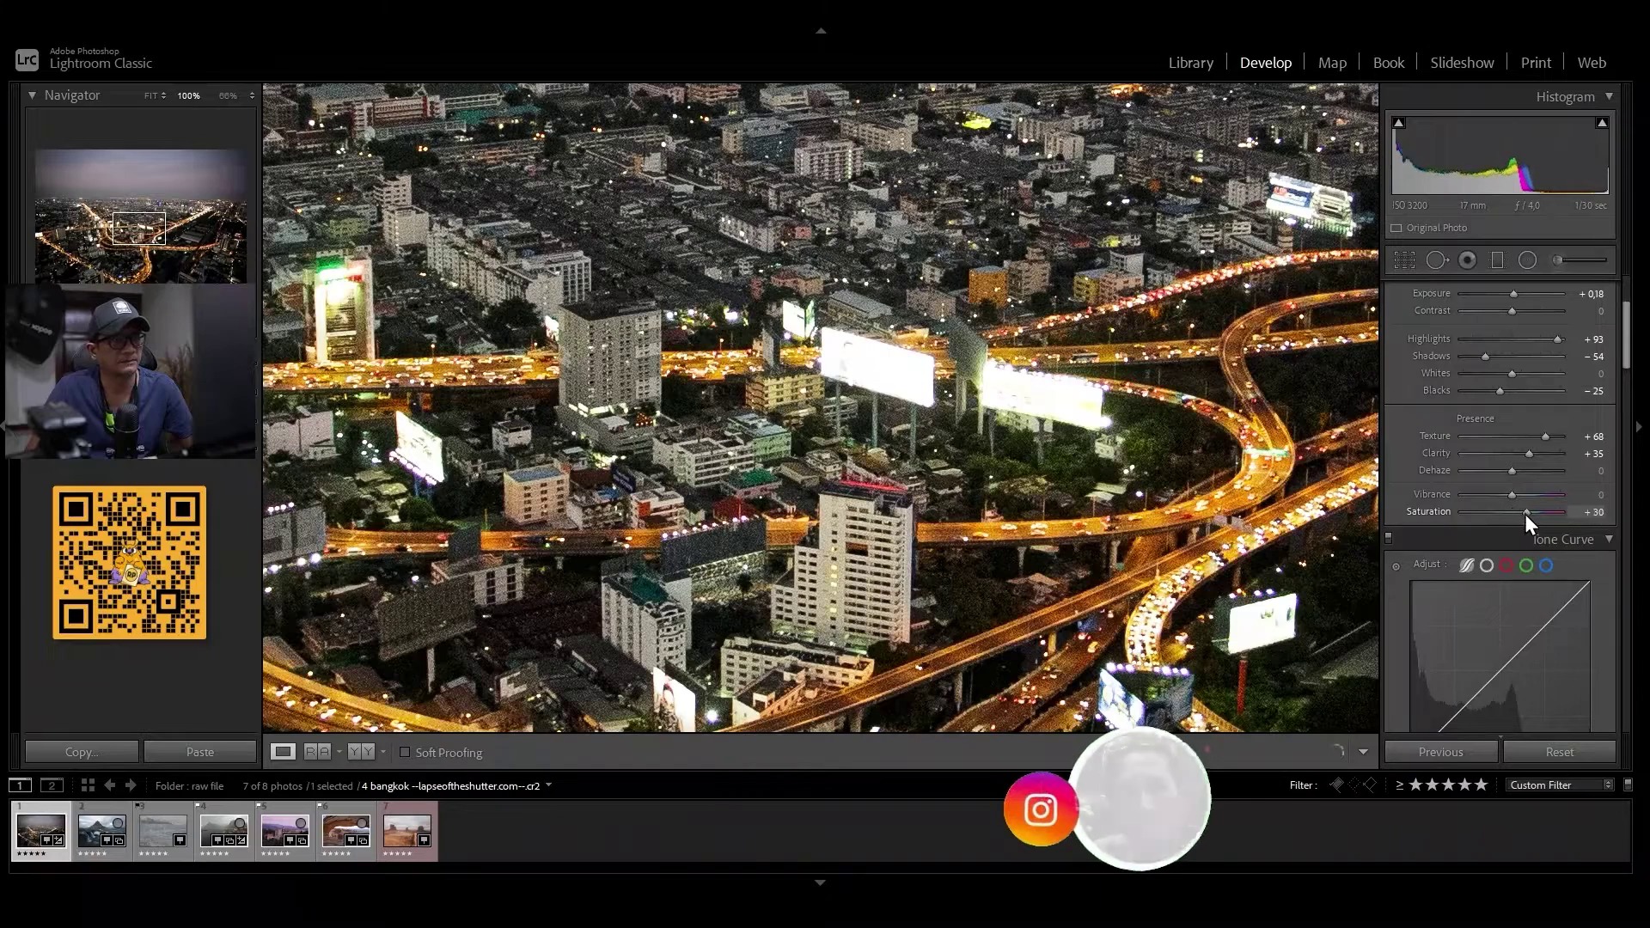
left_click_drag(1518, 514, 1514, 514)
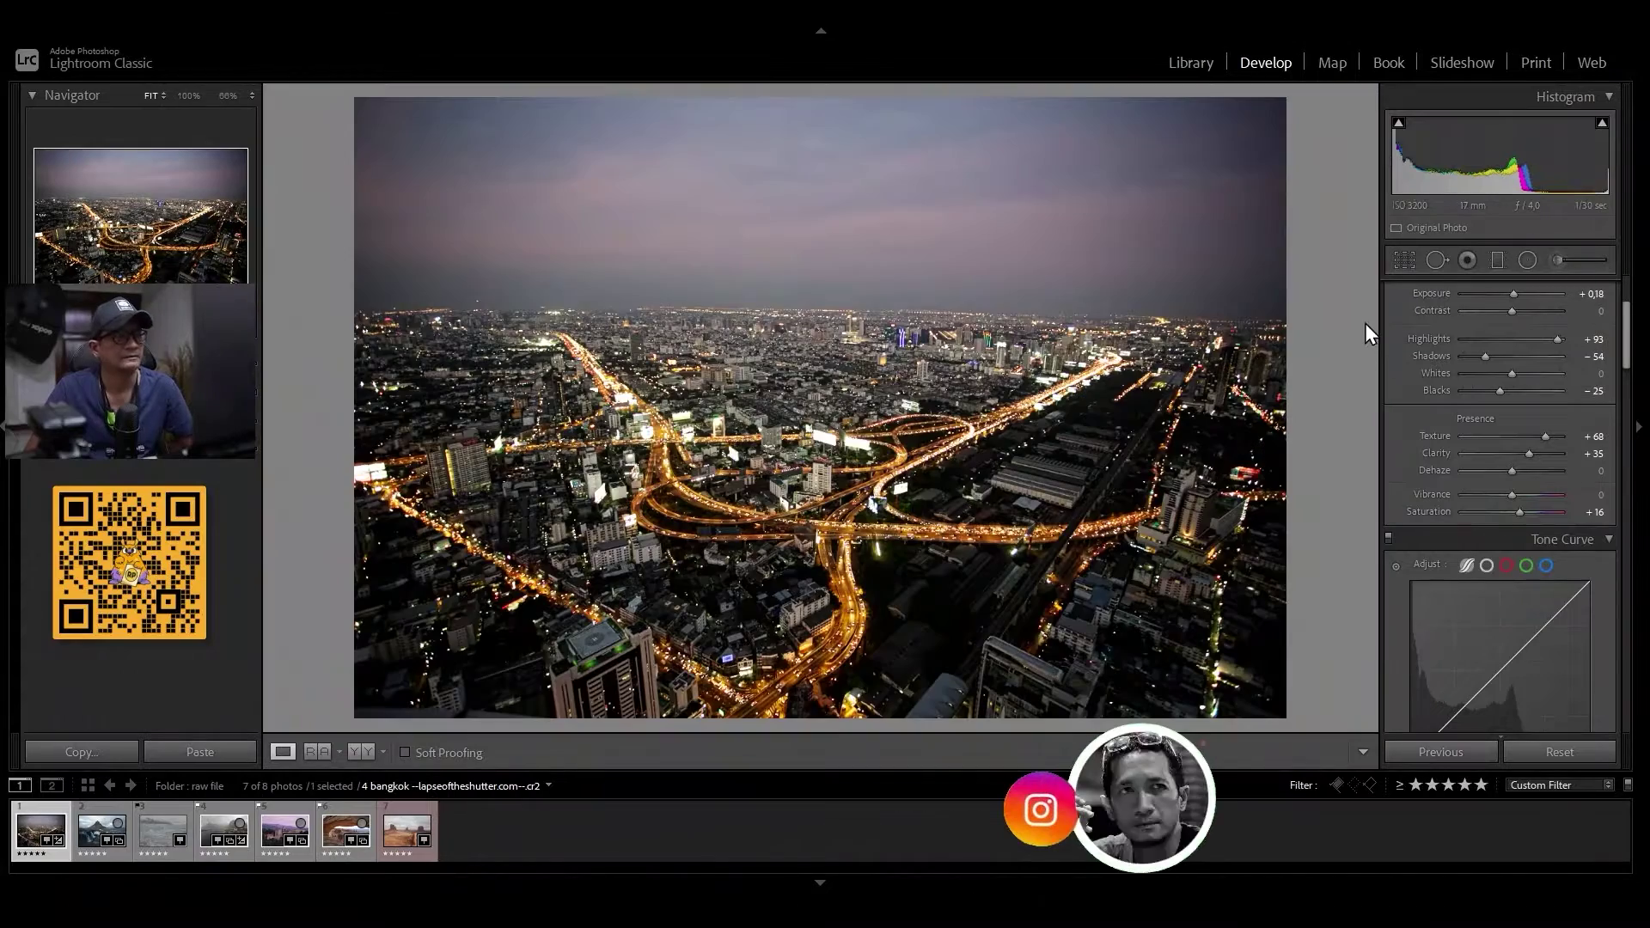
left_click(1365, 323)
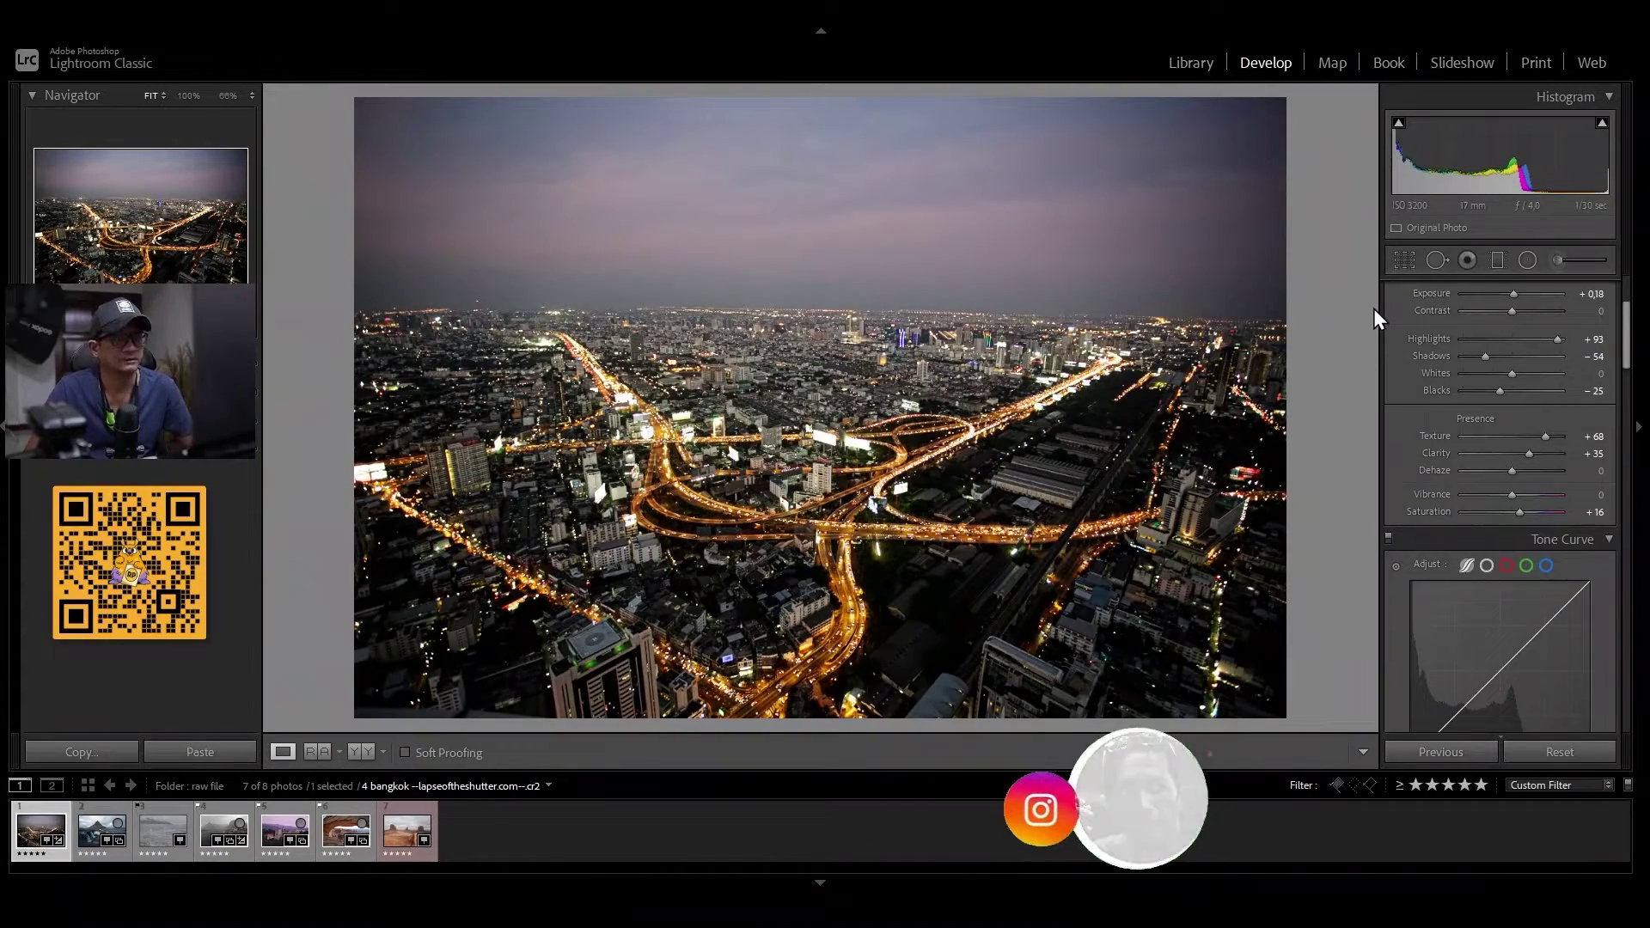
Compare the edited Bangkok photo with the original and scroll the right panel down
key("backslash")
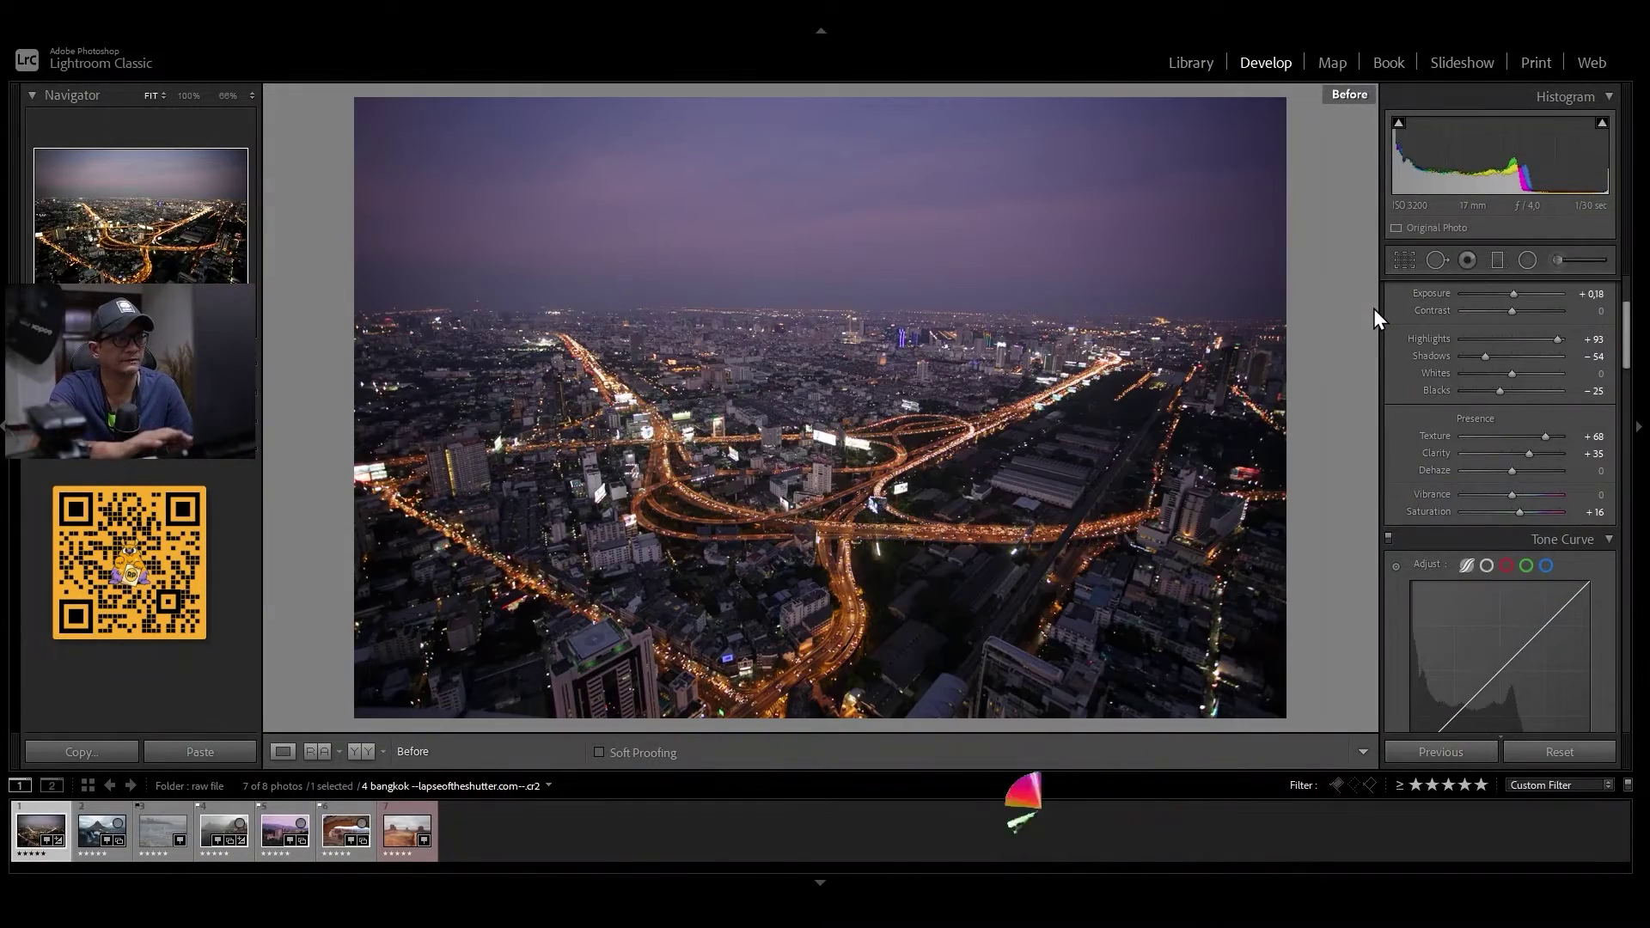
key("backslash")
key("backslash")
key("backslash")
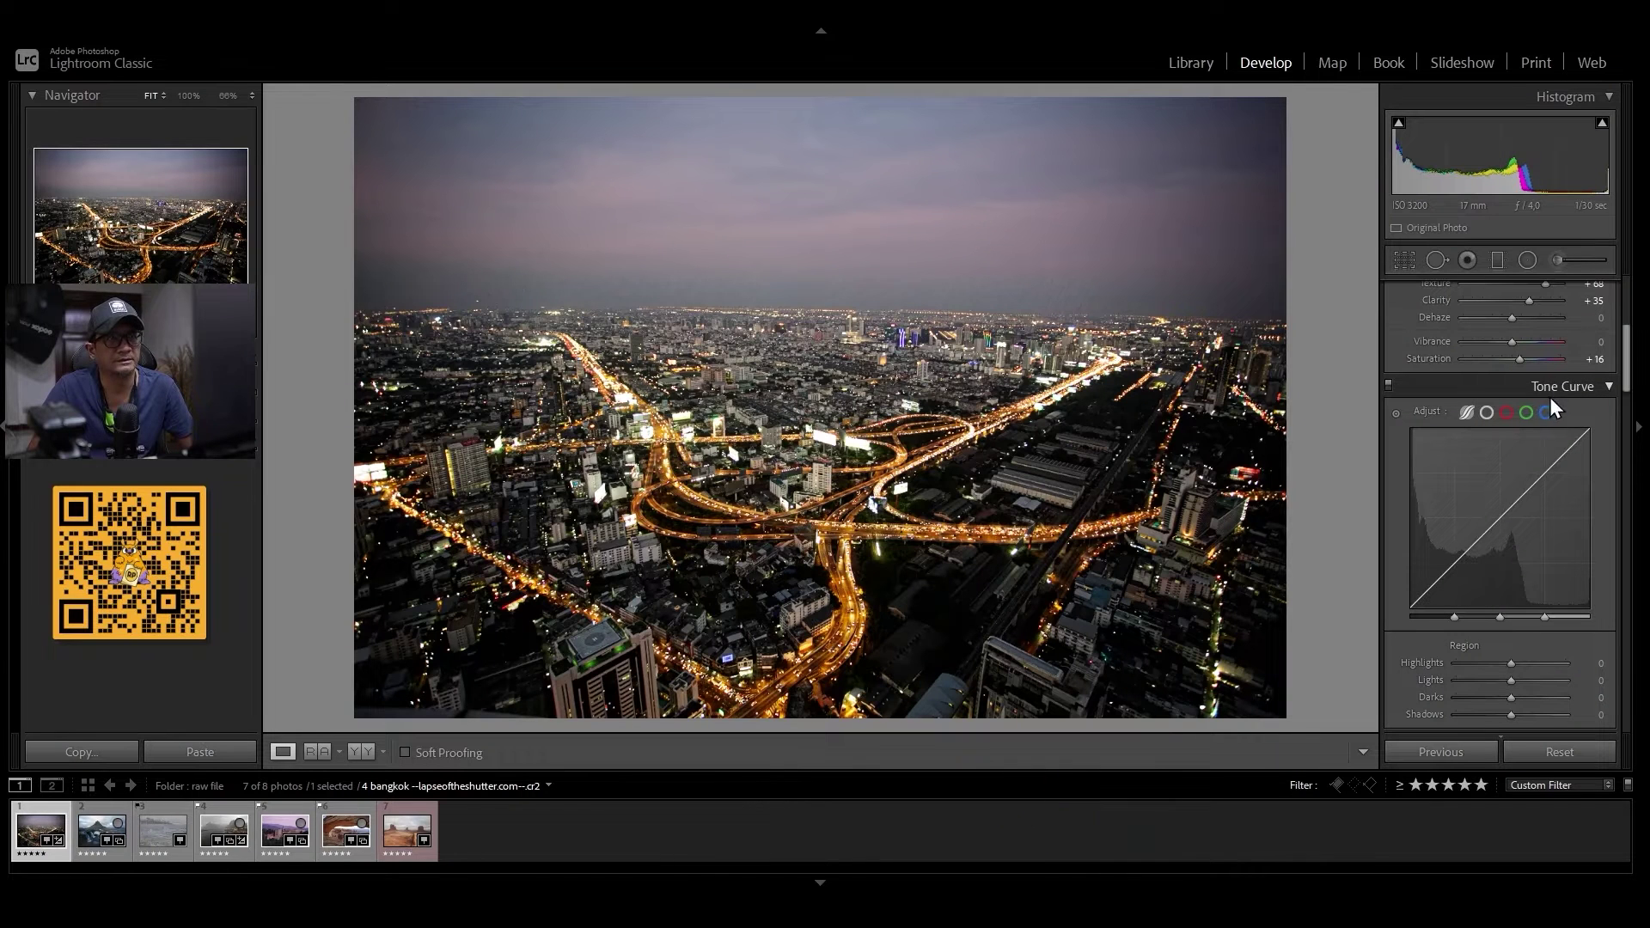
left_click_drag(1624, 363, 1625, 333)
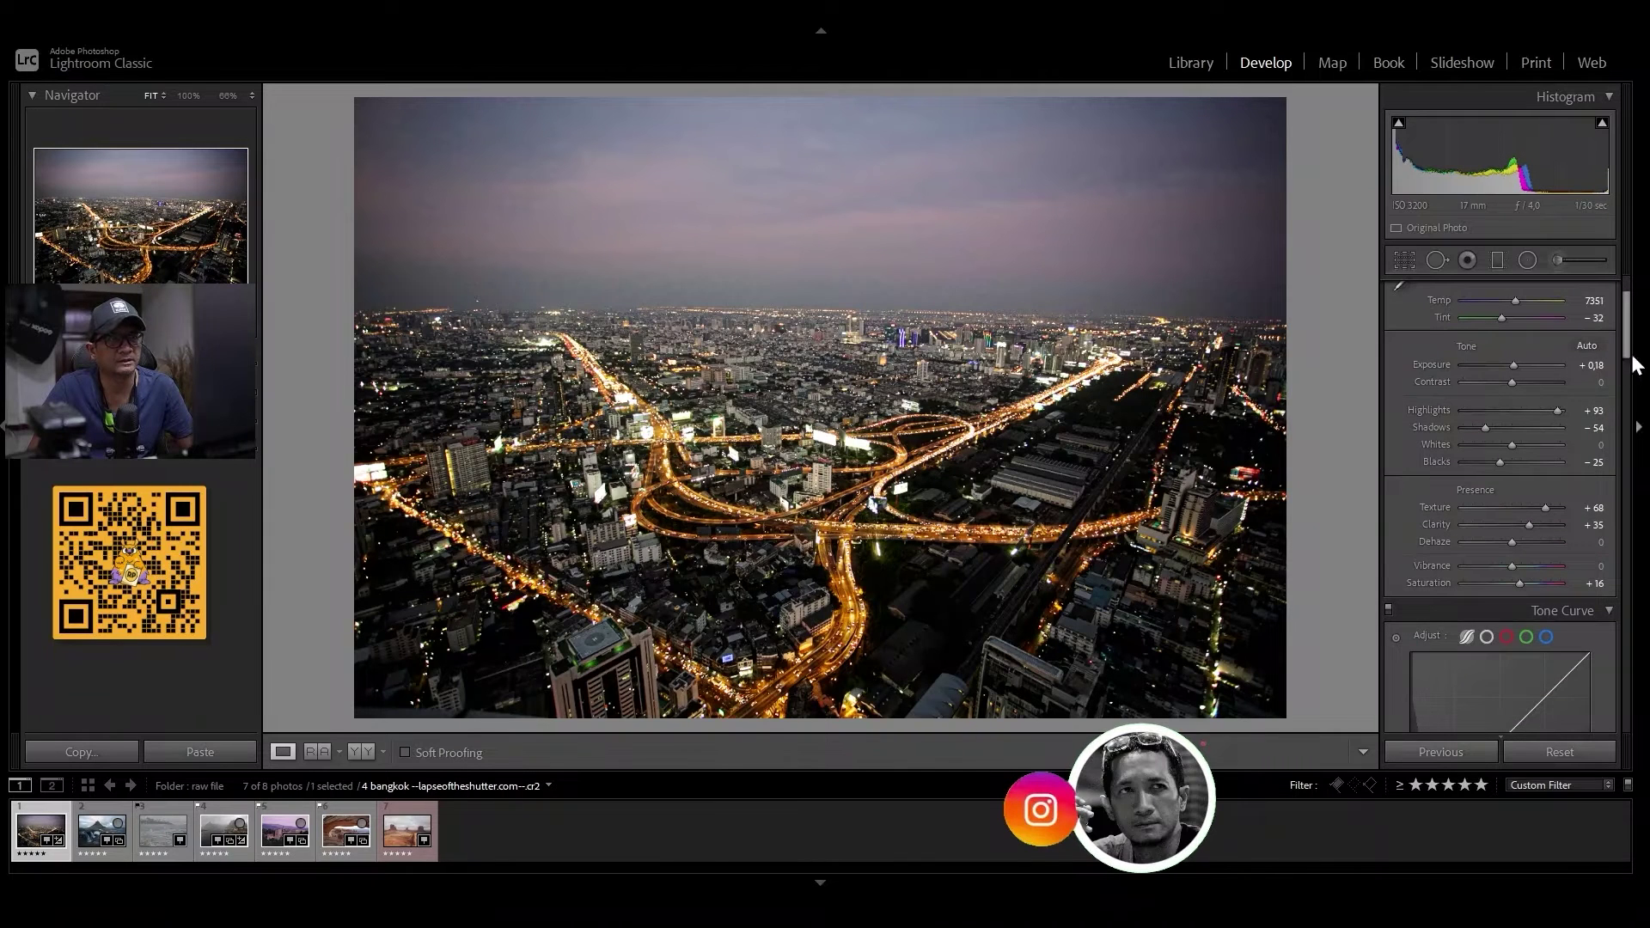
left_click_drag(1626, 340, 1626, 358)
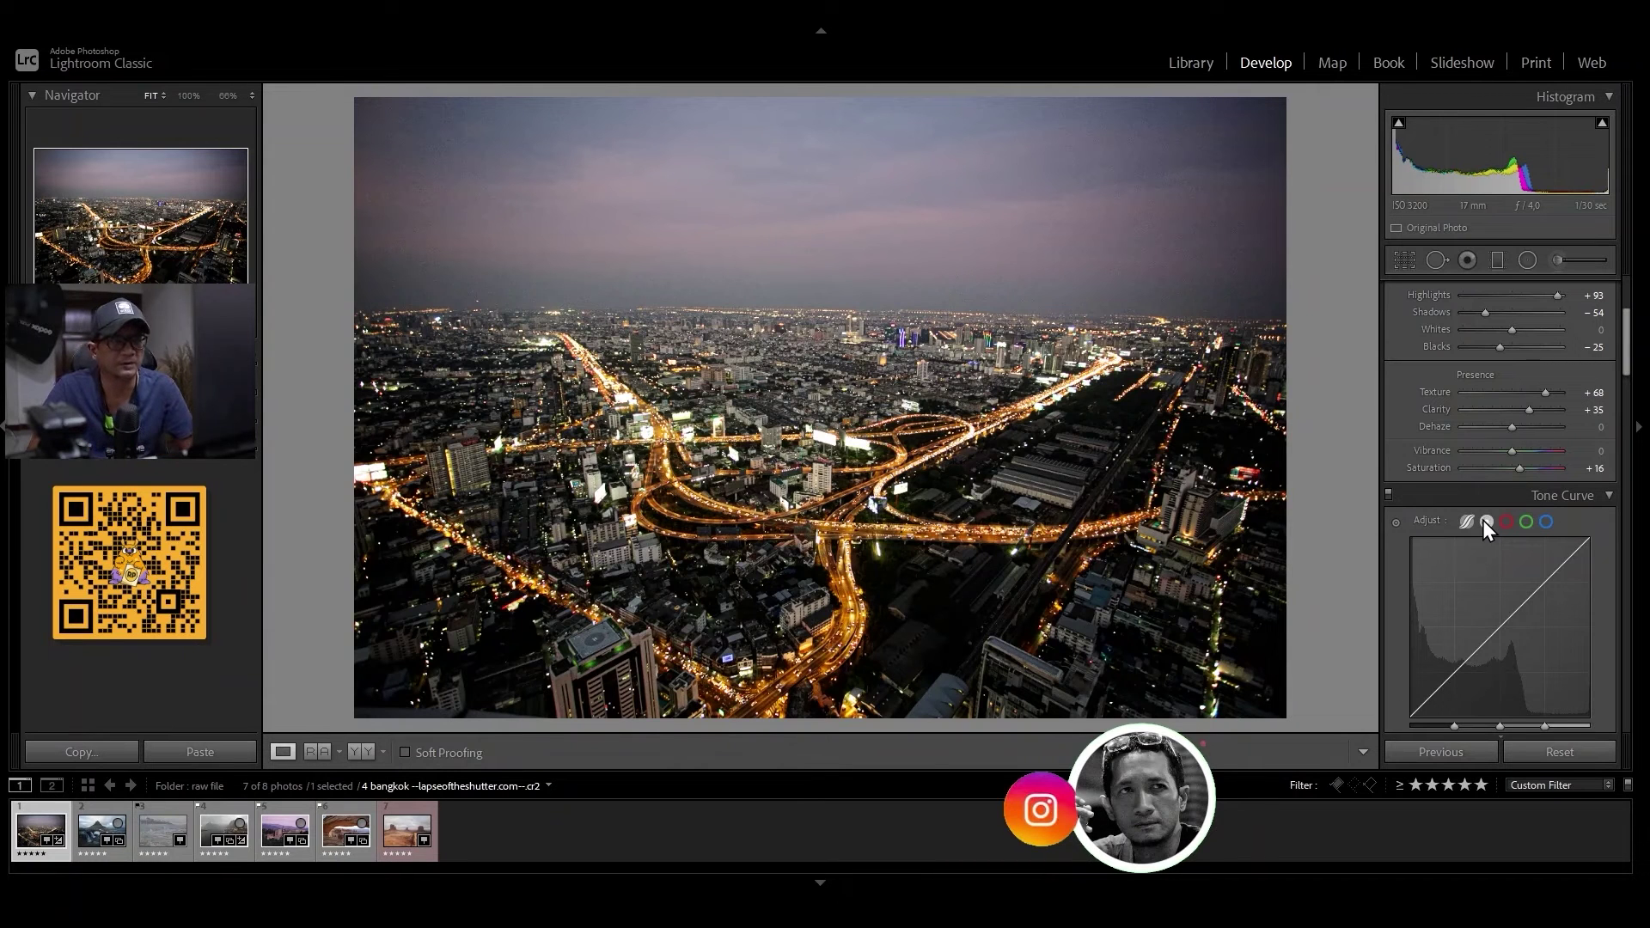
Try the region curve's shadows split, then switch the Tone Curve to point-curve editing
left_click(1485, 520)
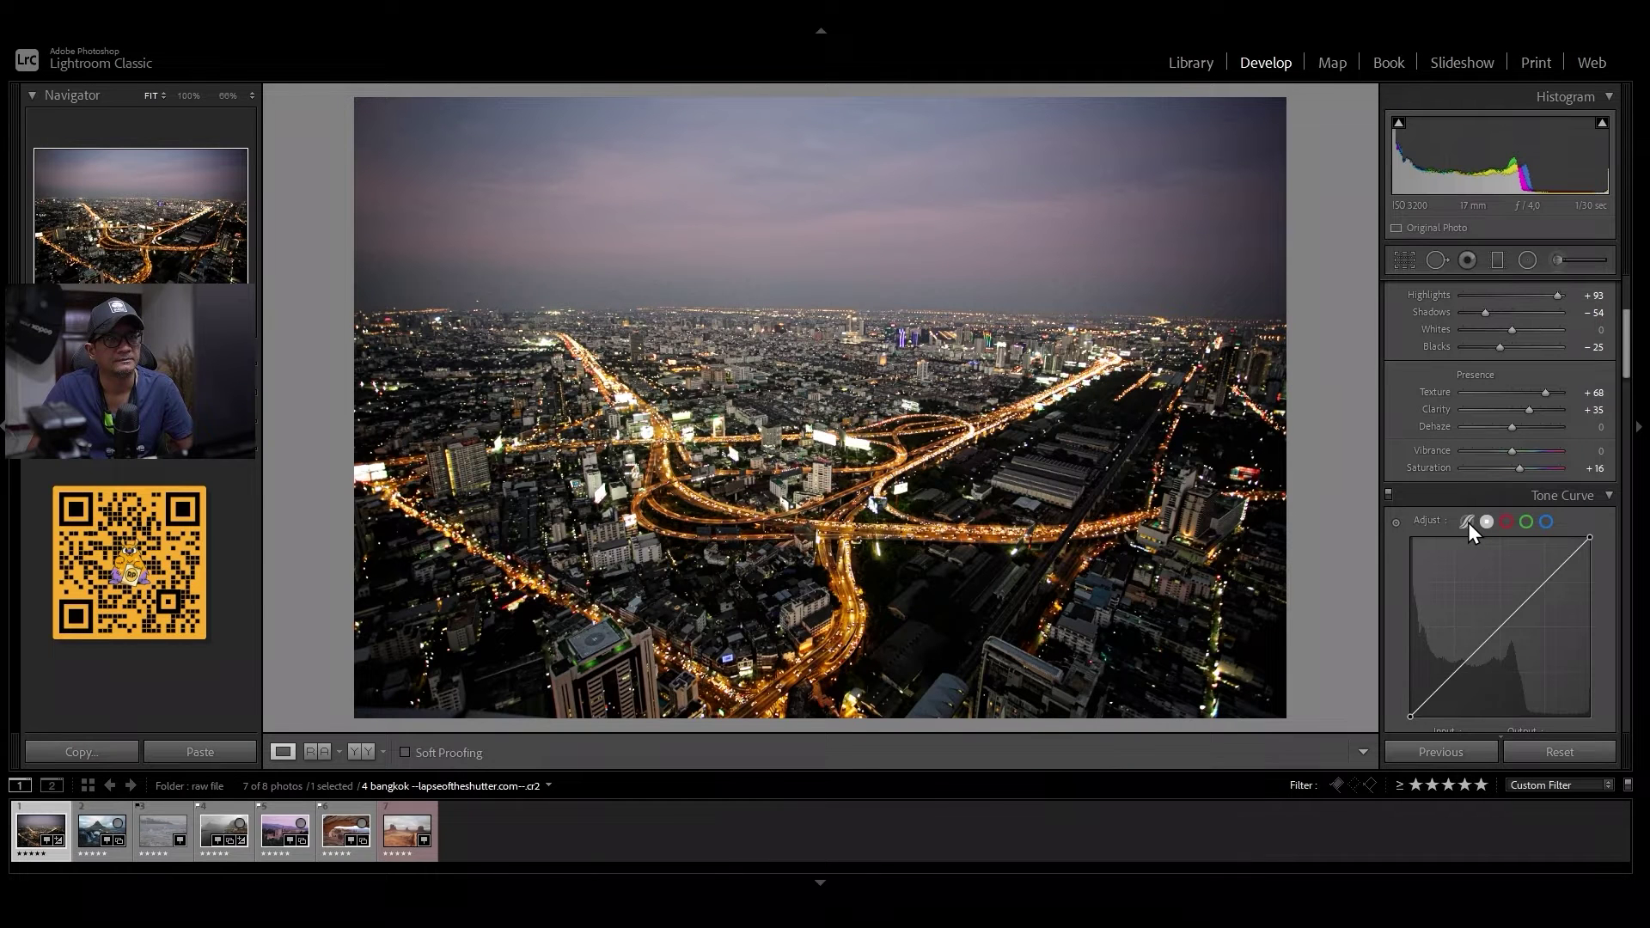
left_click(1468, 521)
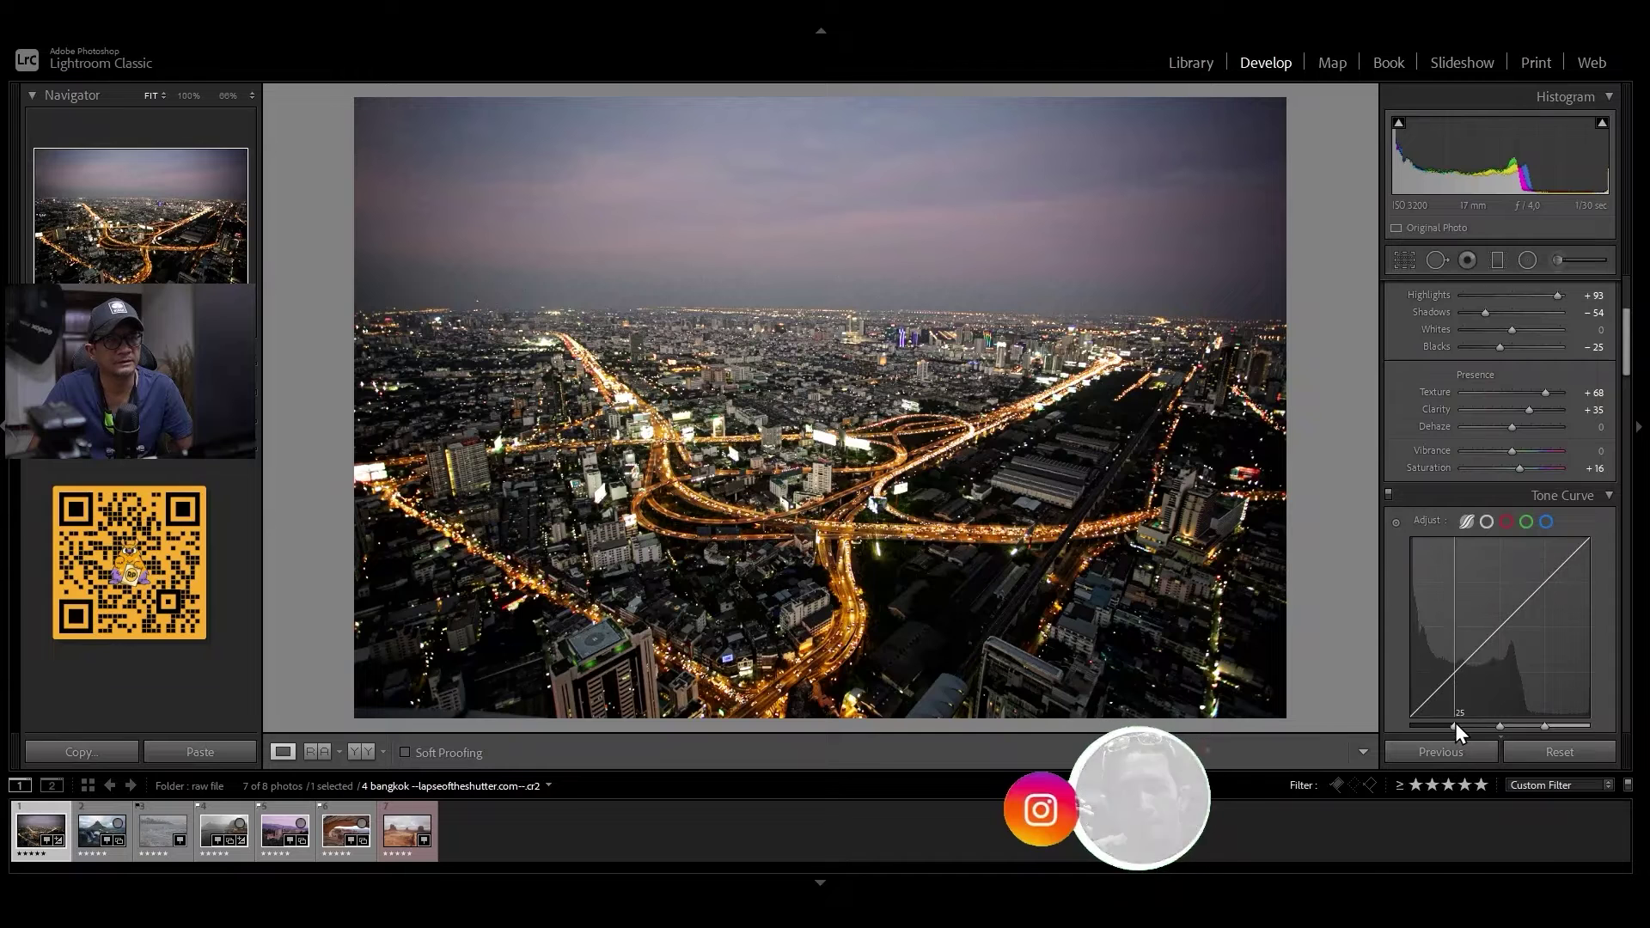
mouse_move(1456, 725)
left_mouse_down()
mouse_move(1441, 725)
mouse_move(1552, 729)
left_mouse_up()
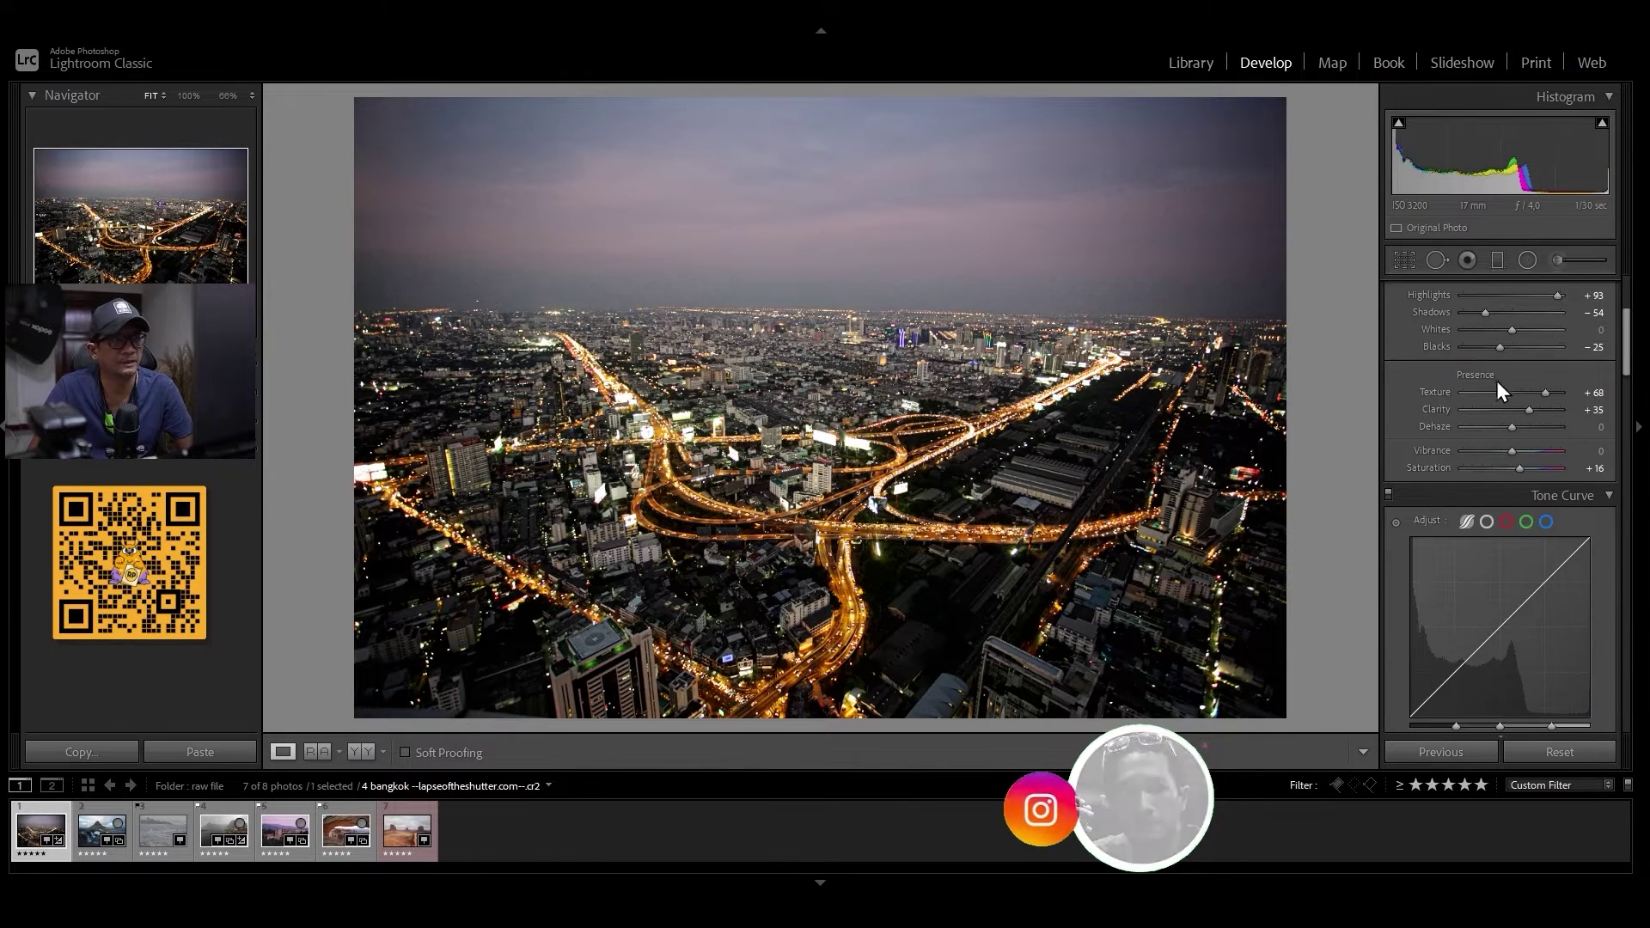
left_click(1487, 521)
scroll(1500, 430, "down", 3)
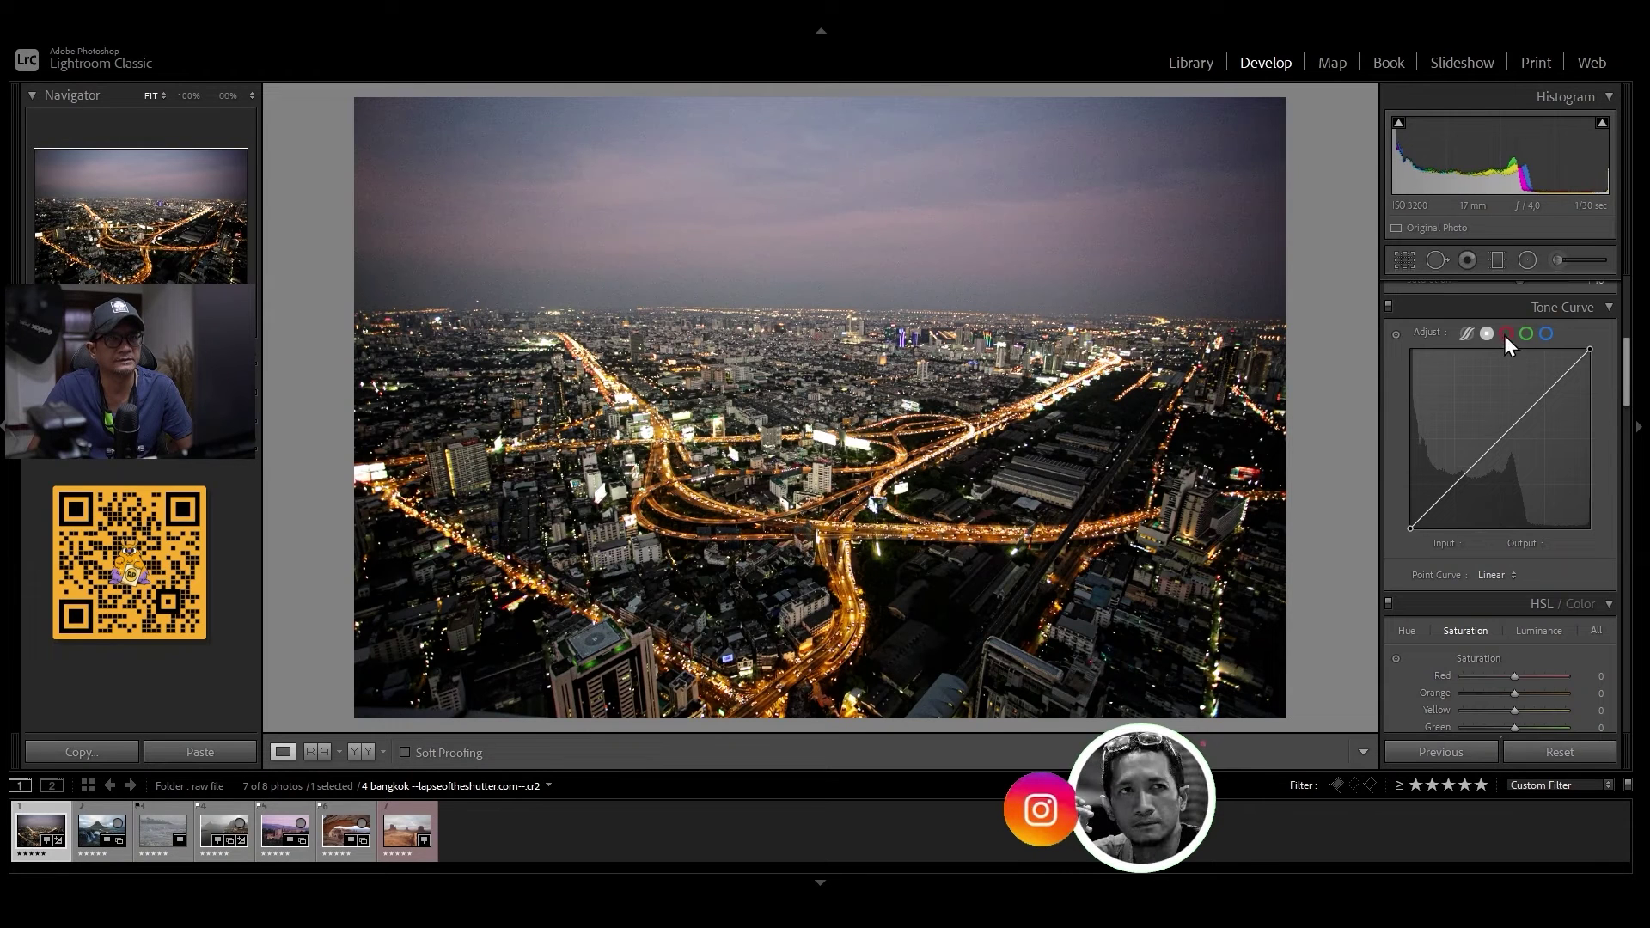
Pull the red channel curve's shadow and highlight end points inward for a magenta cast
left_click(1505, 333)
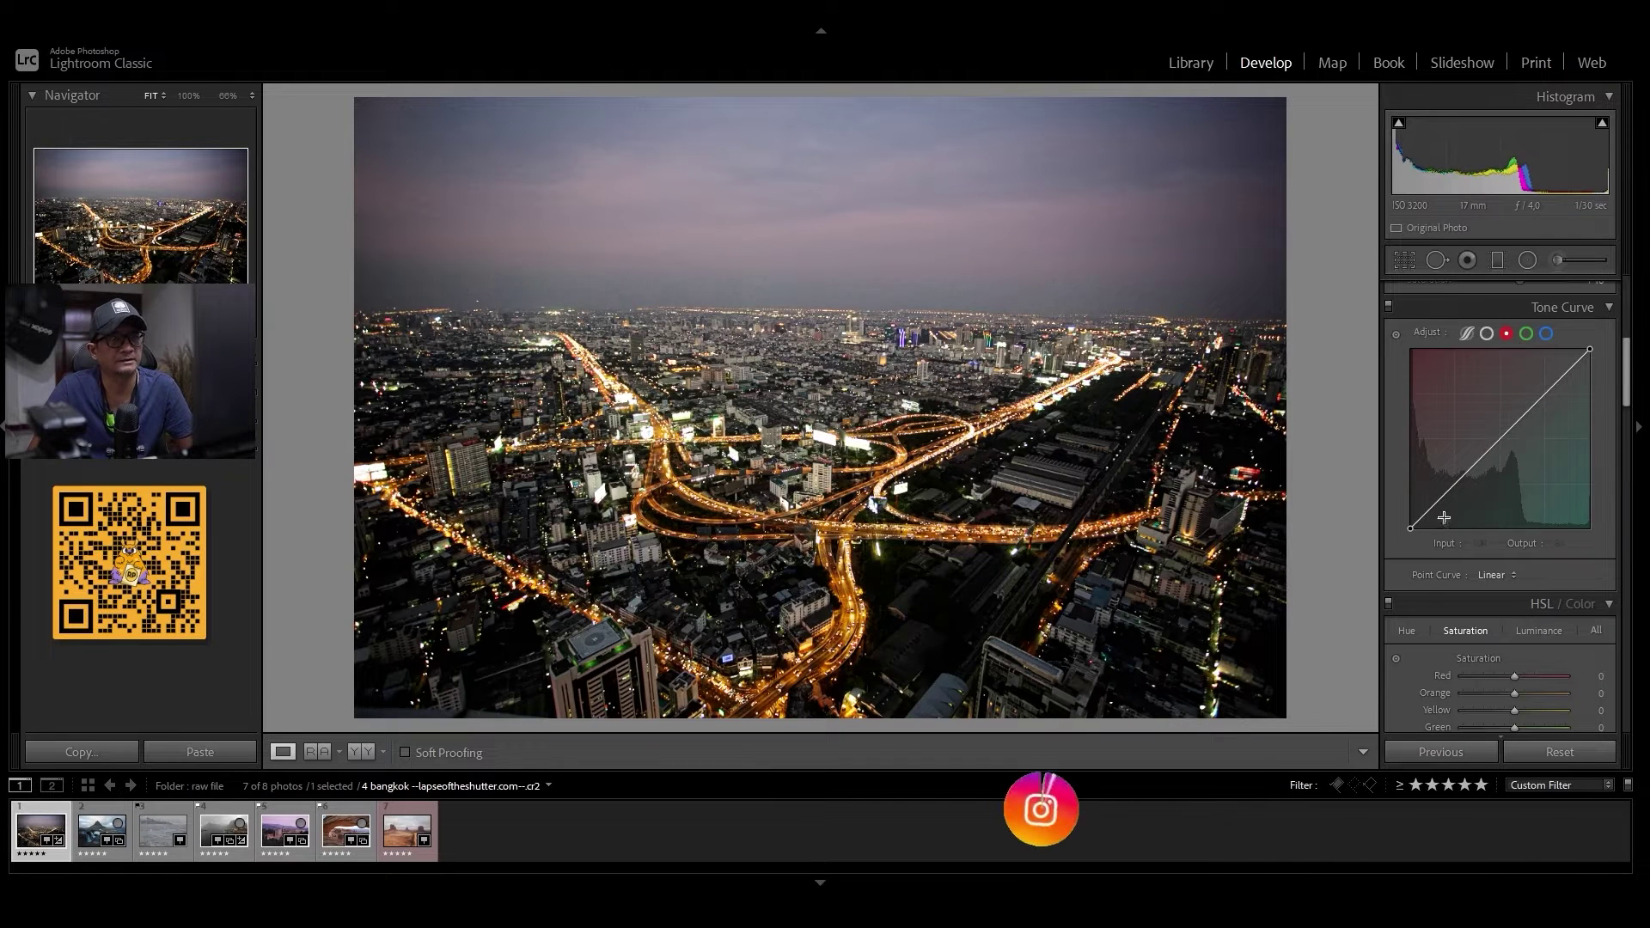
left_click_drag(1408, 517, 1416, 538)
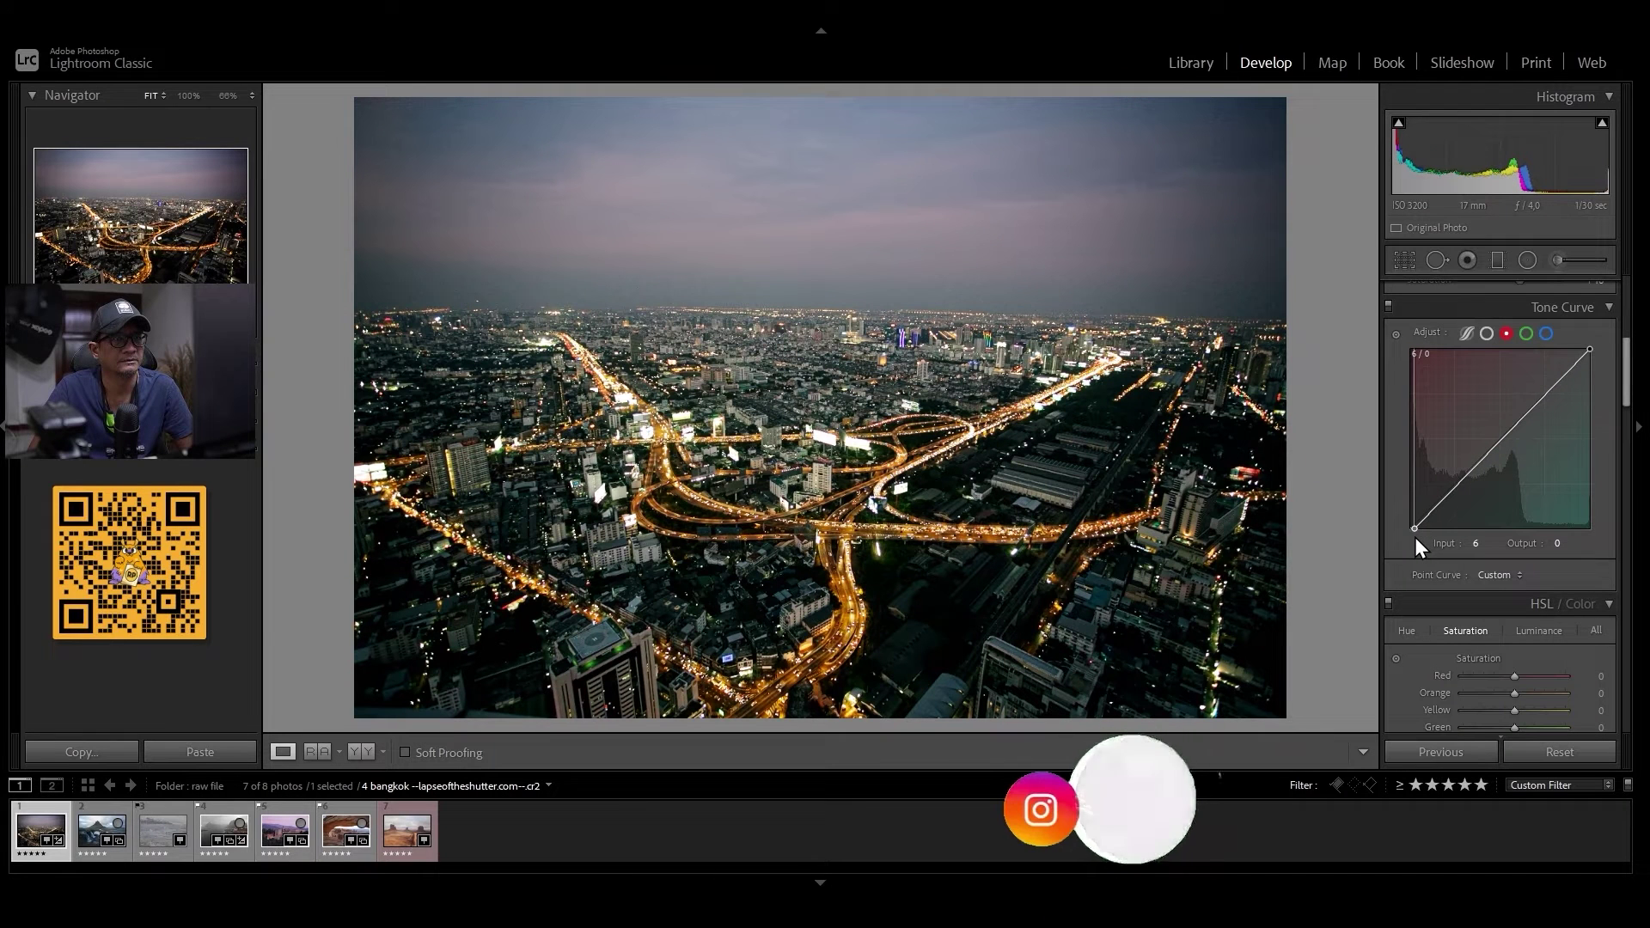
left_click_drag(1417, 538, 1415, 536)
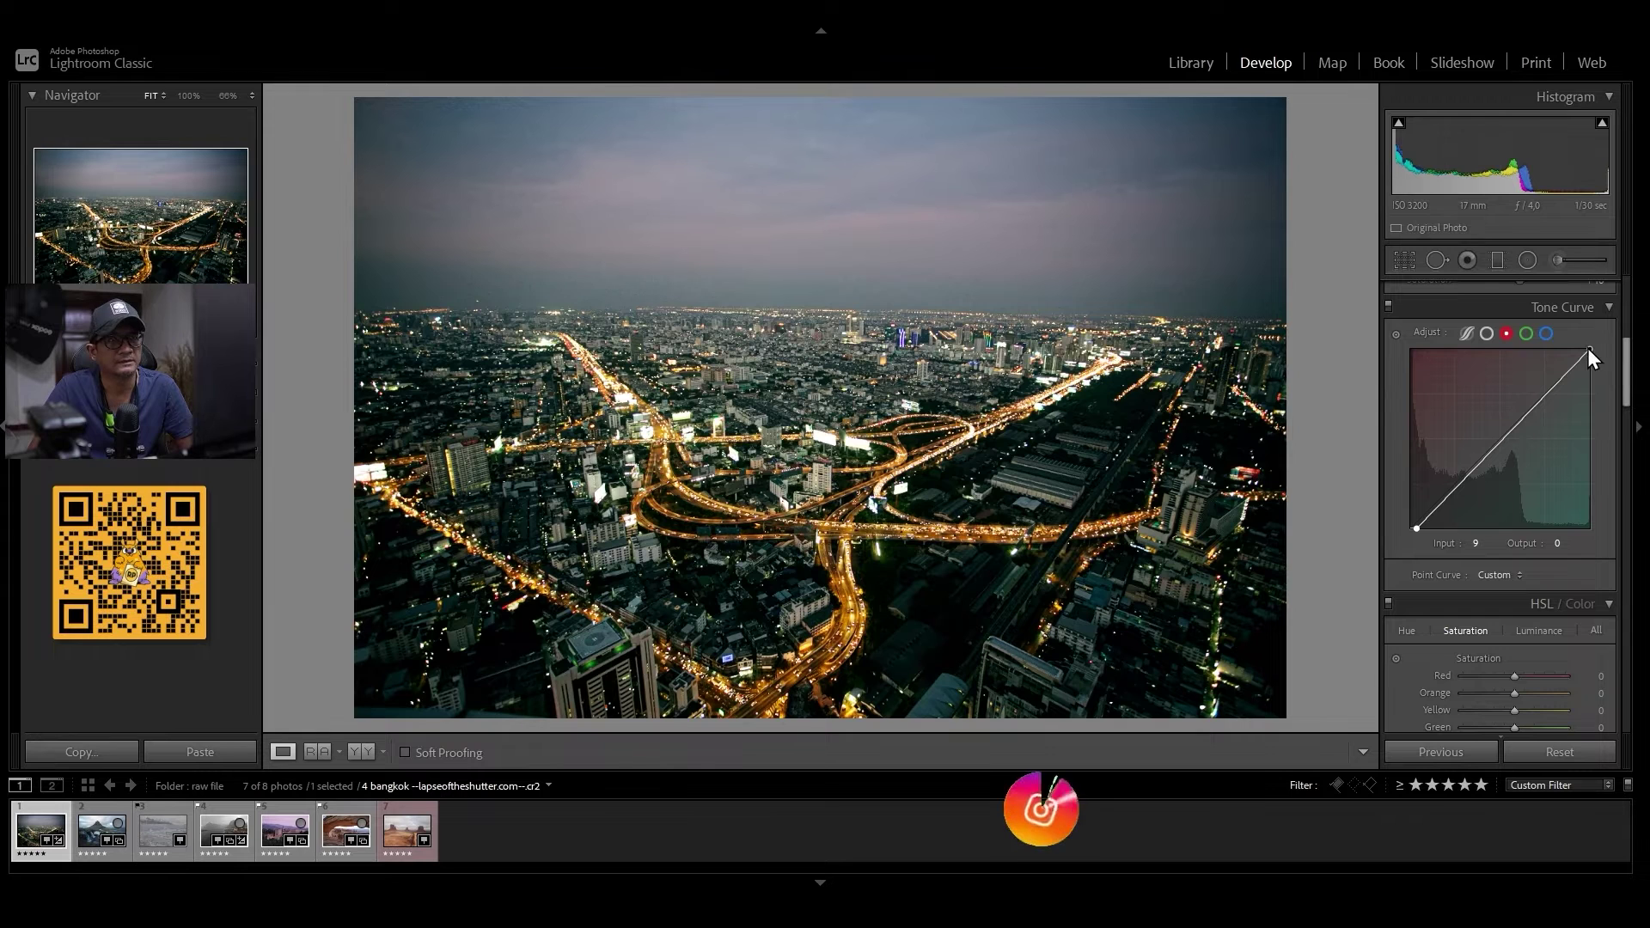
left_click_drag(1590, 350, 1585, 348)
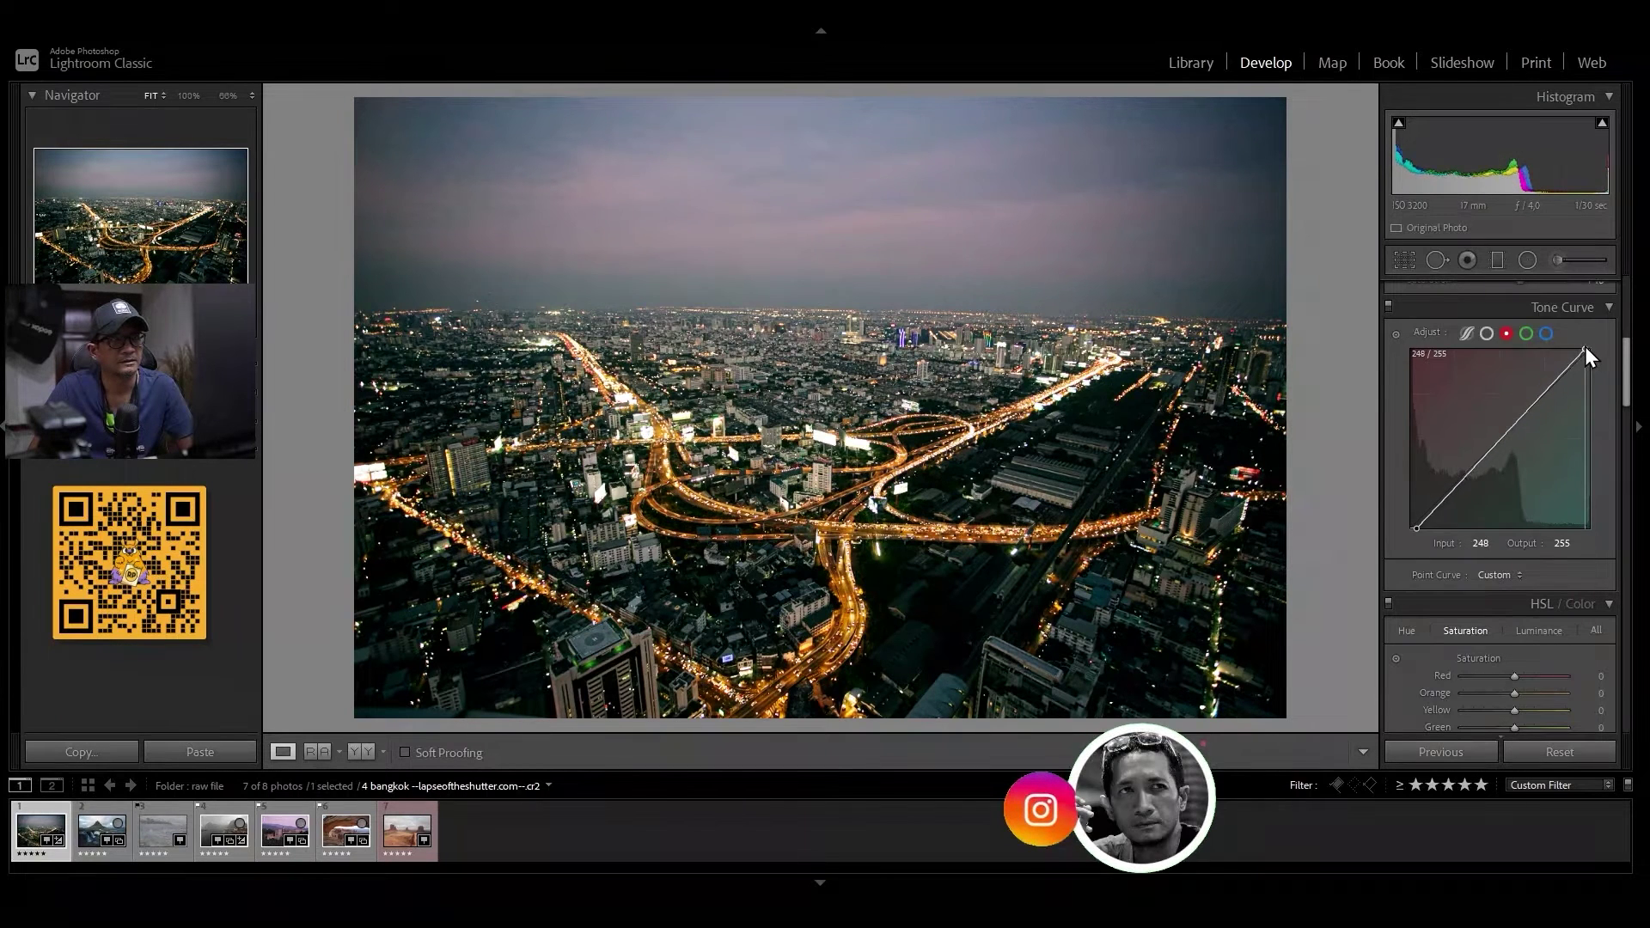
Switch to the blue channel curve and lower its highlight point to 240
left_click(1526, 334)
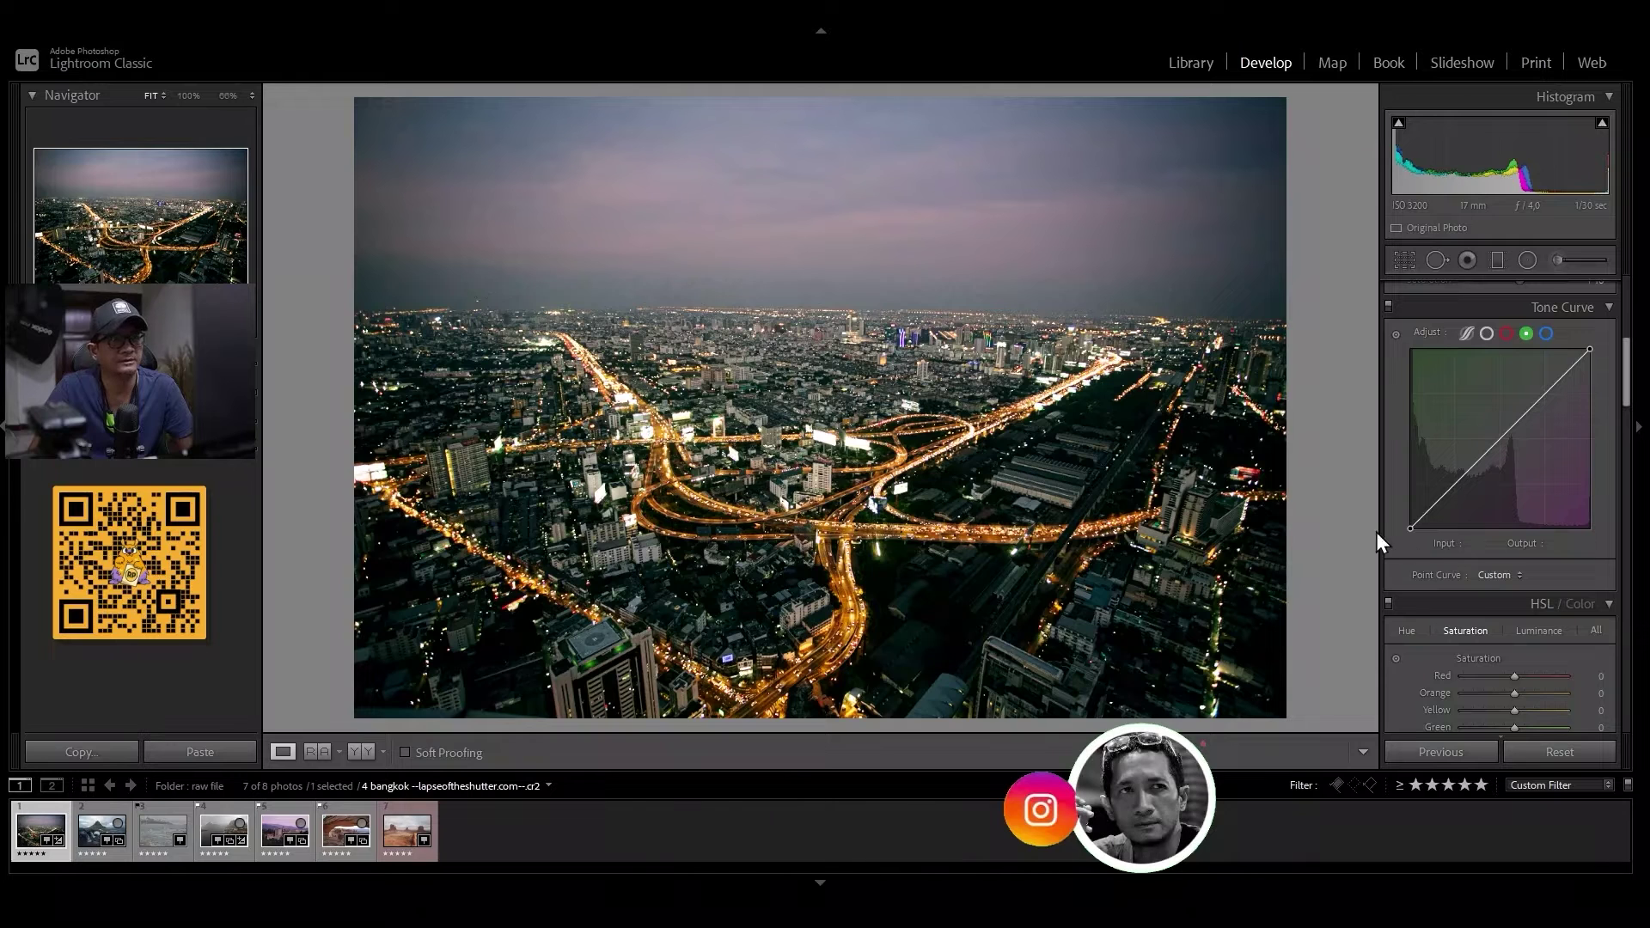
left_click(1547, 333)
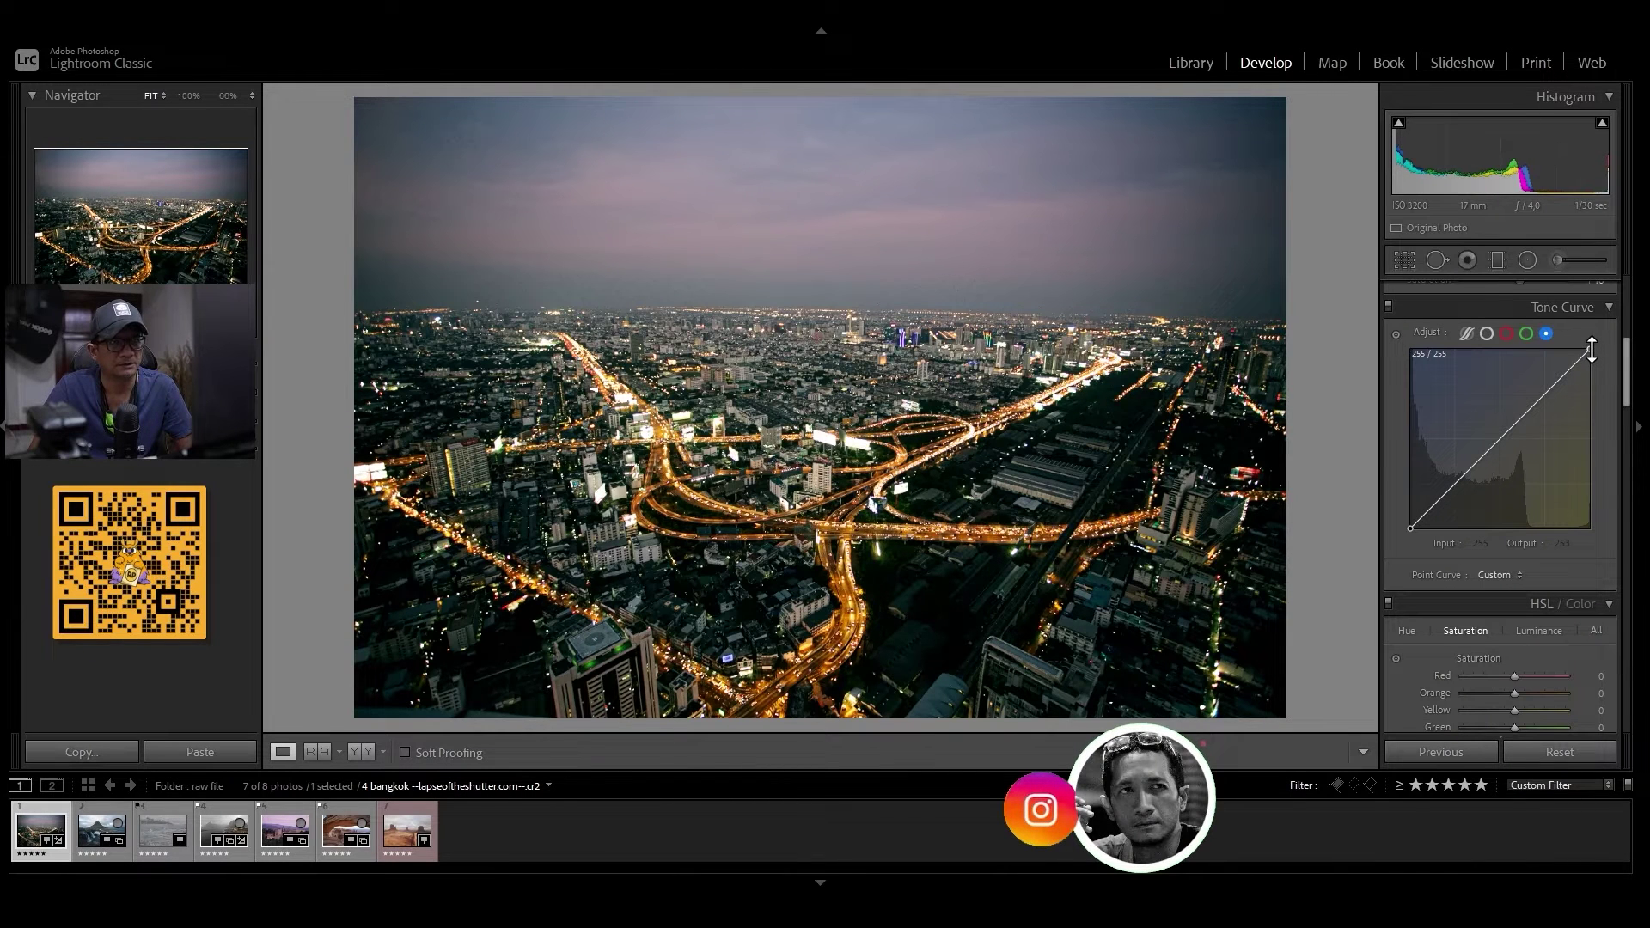
left_click_drag(1591, 350, 1590, 361)
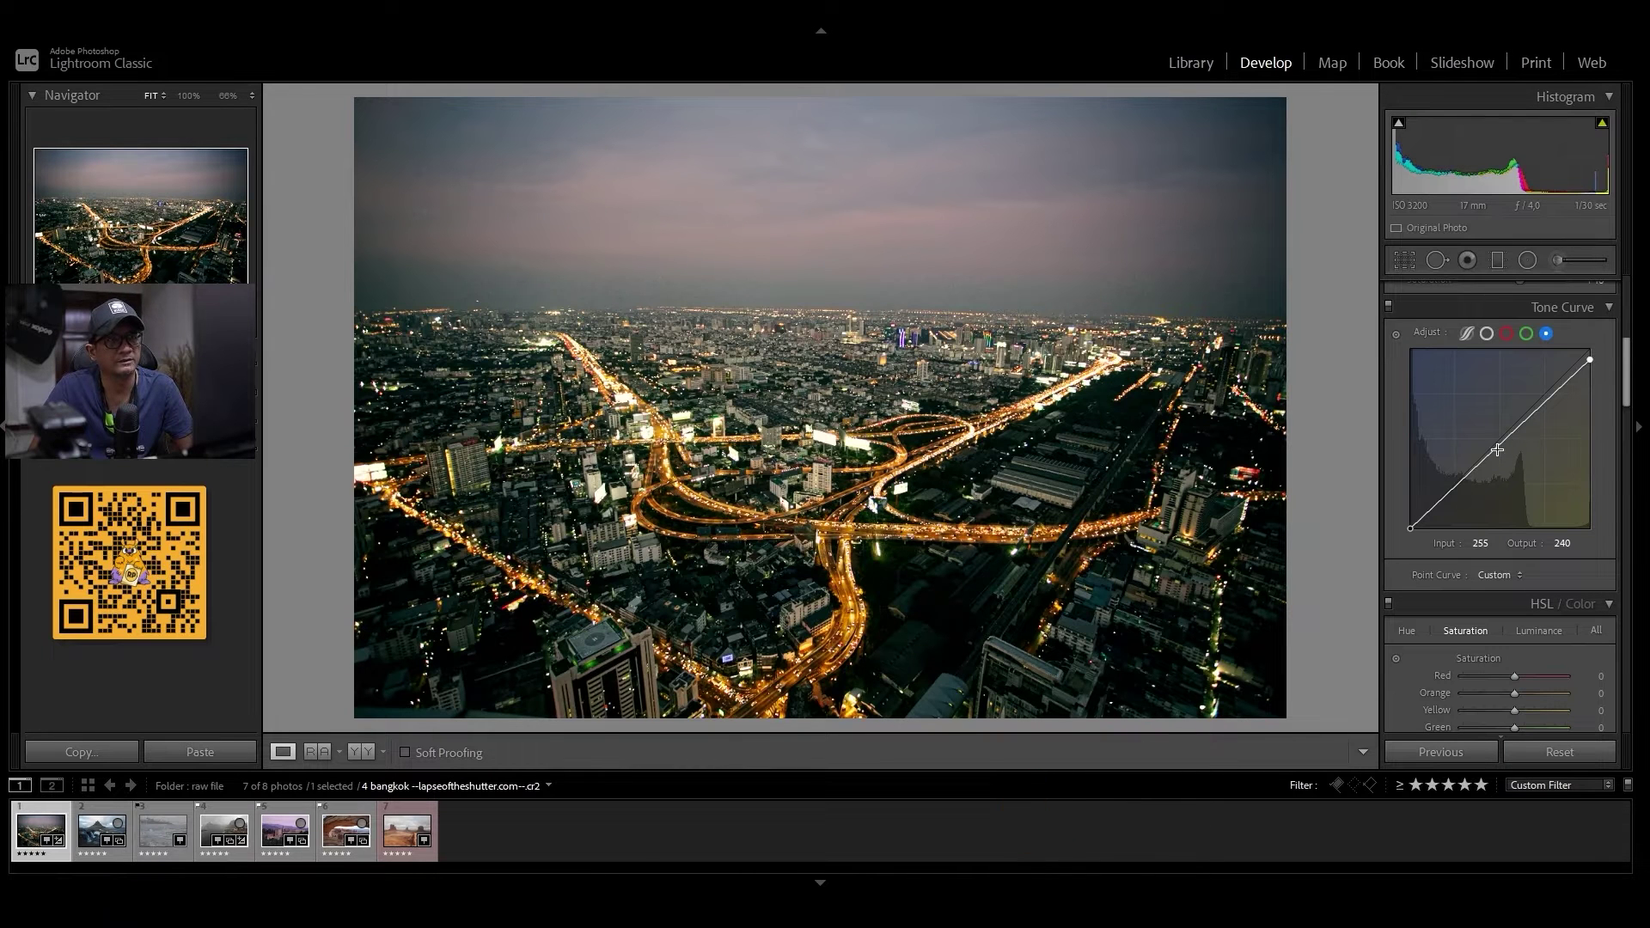
Anchor a neutral blue-curve midpoint at 129/129 and compare with the unedited photo
left_click_drag(1503, 445, 1503, 440)
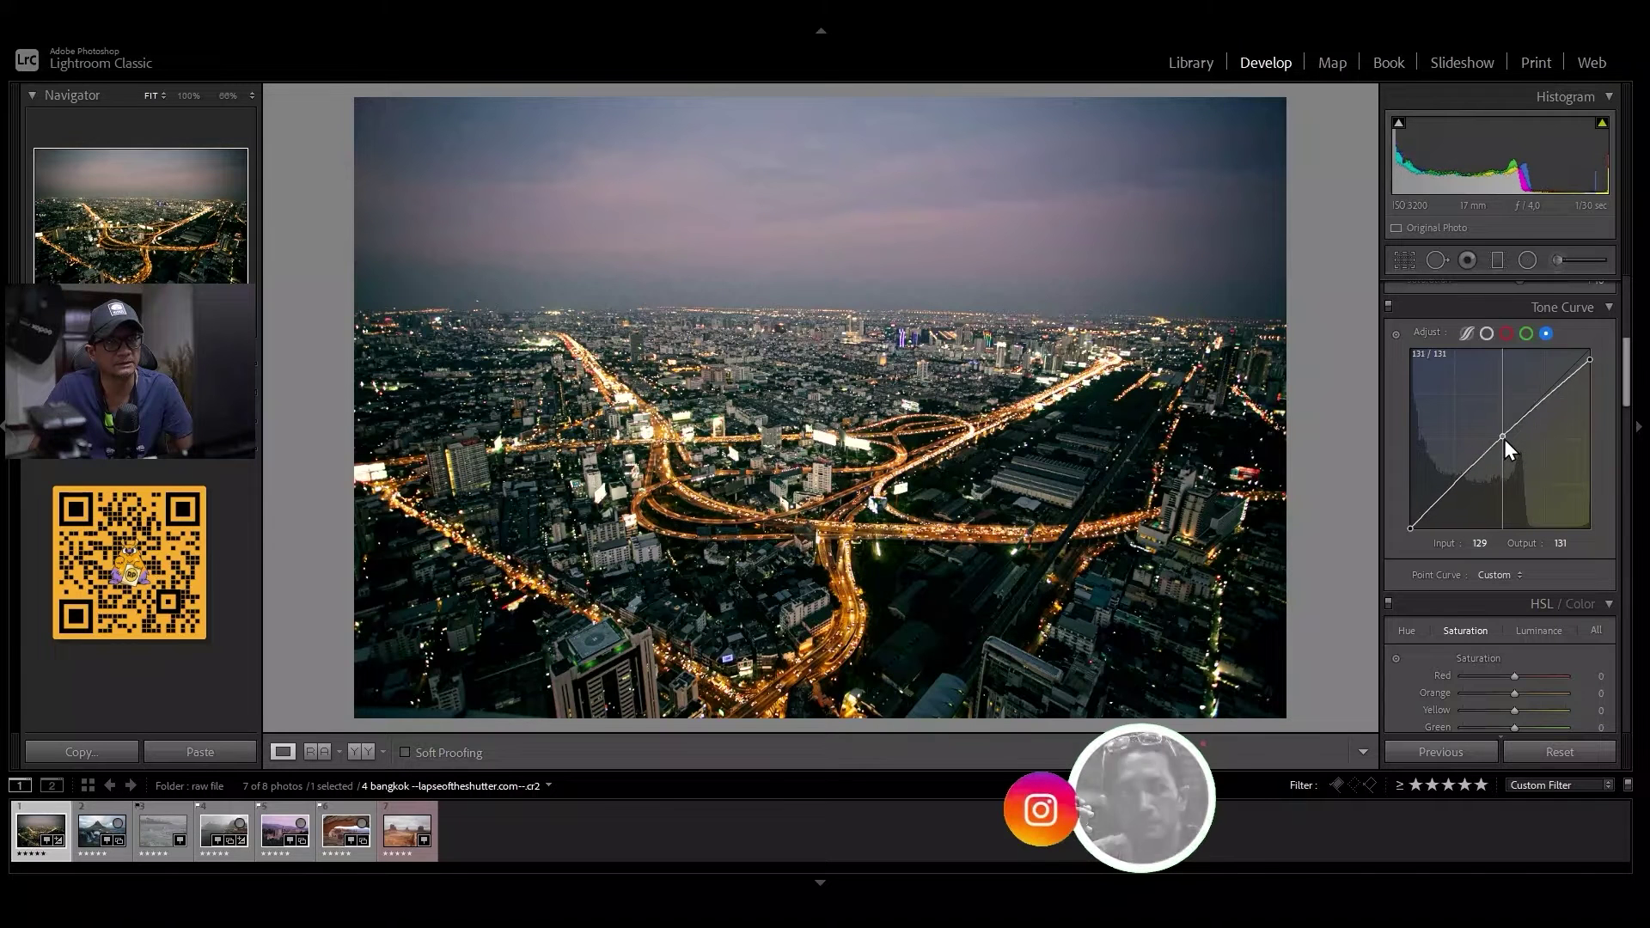
left_click_drag(1504, 440, 1502, 440)
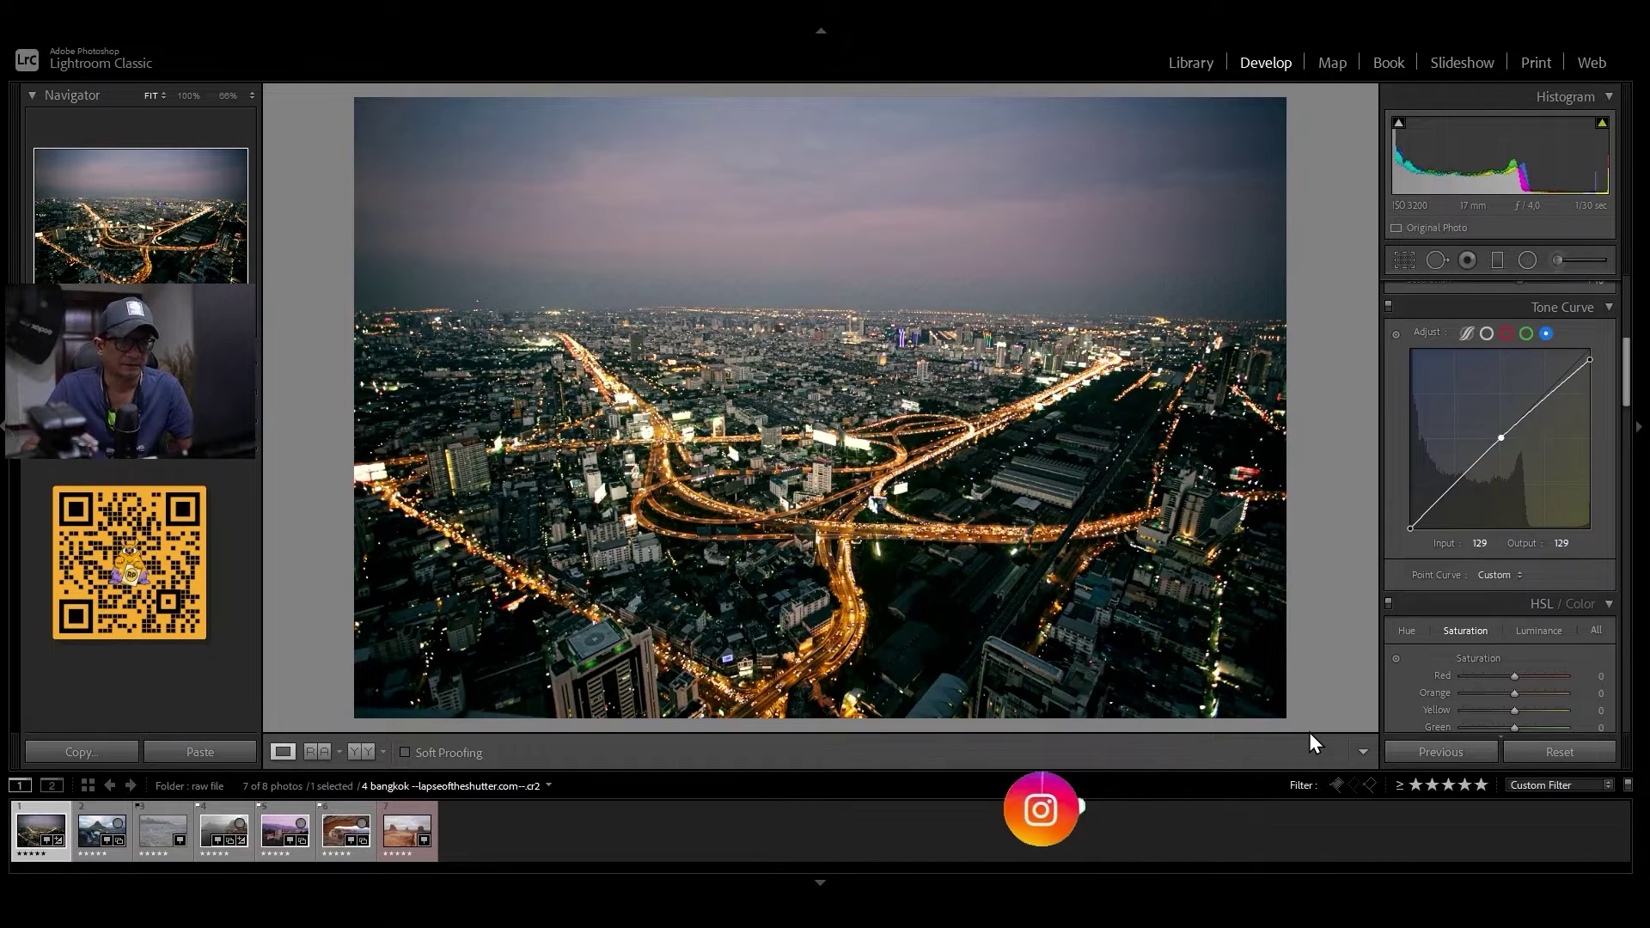
key("backslash")
key("backslash")
key("backslash")
key("backslash")
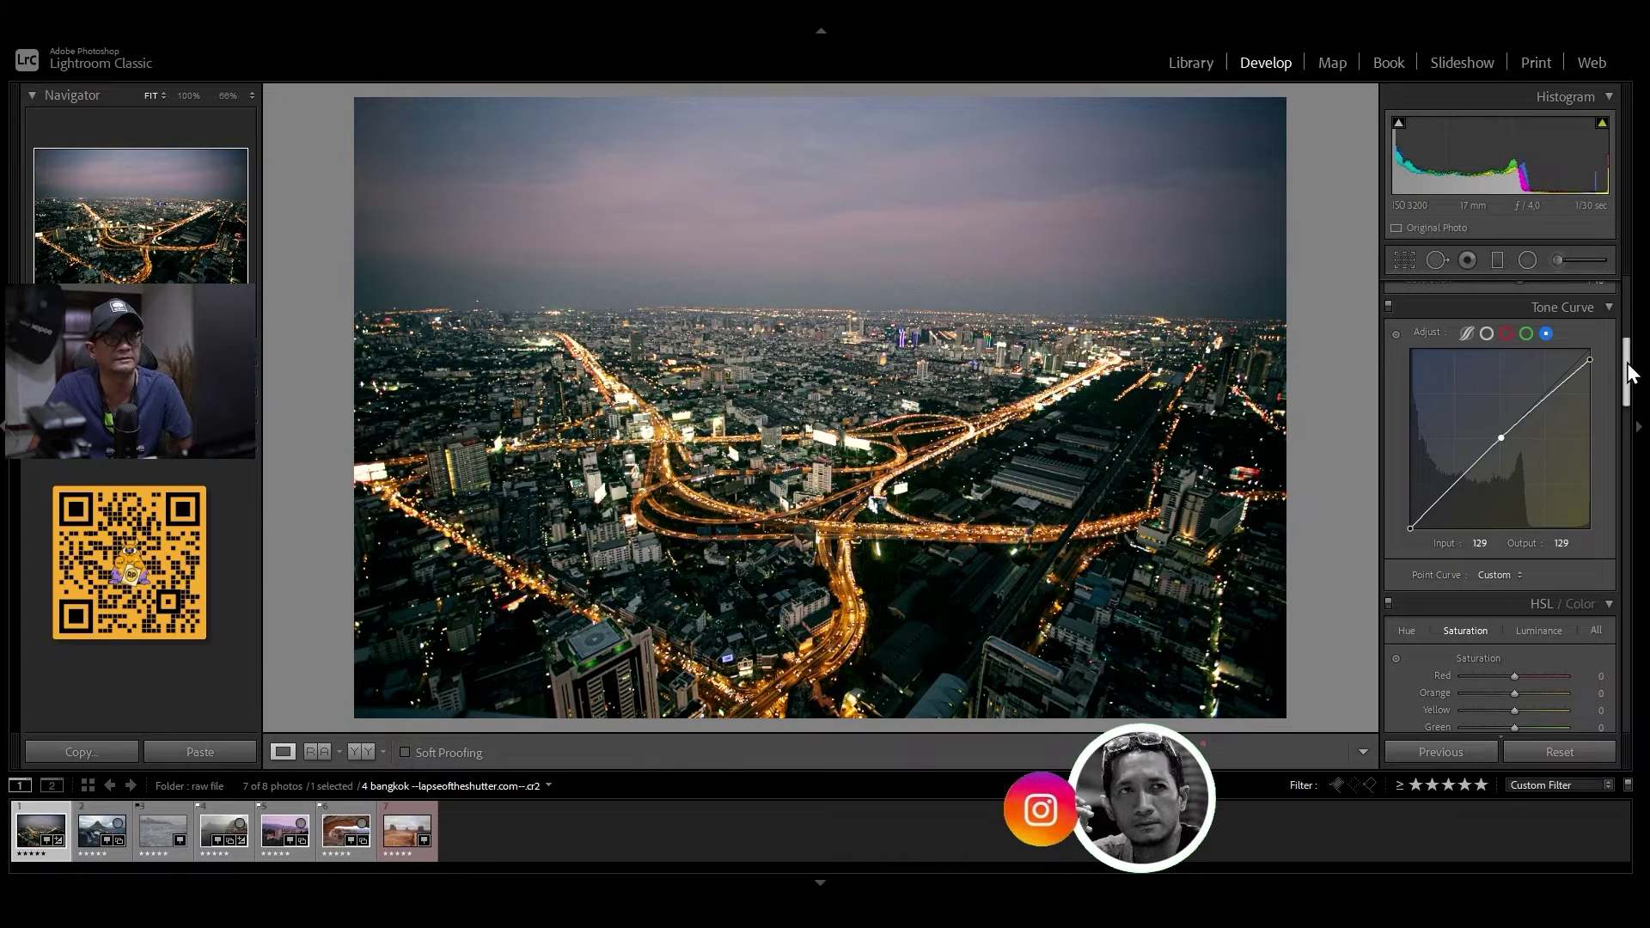
left_click_drag(1630, 371, 1615, 388)
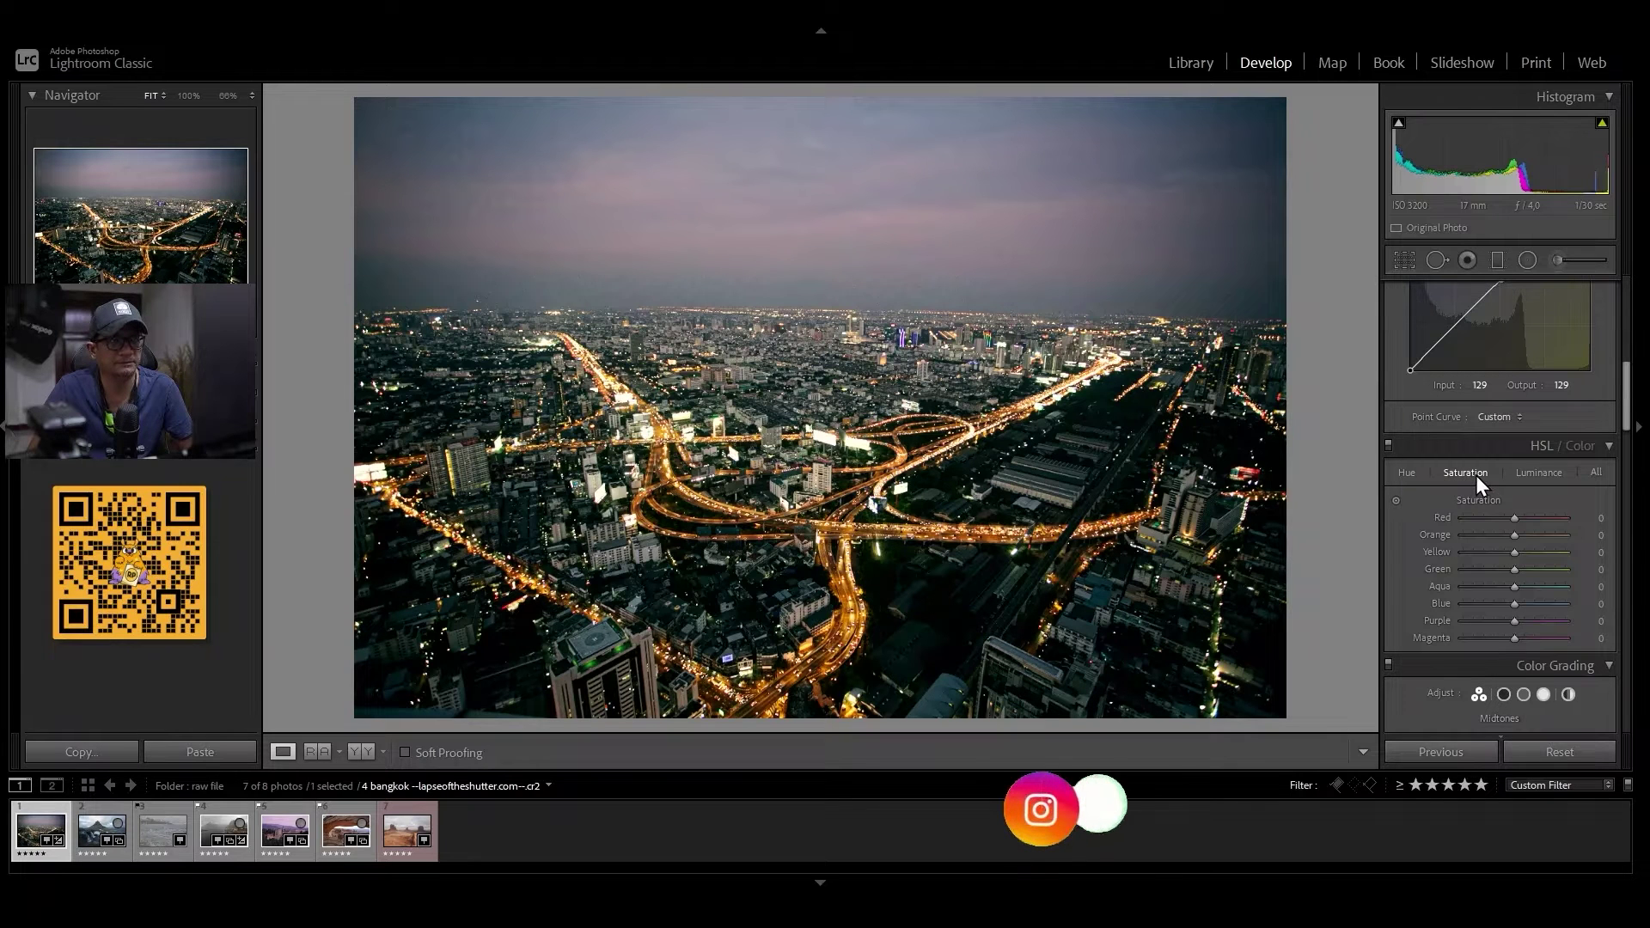
Set Yellow hue to +35, boost Yellow saturation, and raise Yellow luminance to +60
left_click(1406, 474)
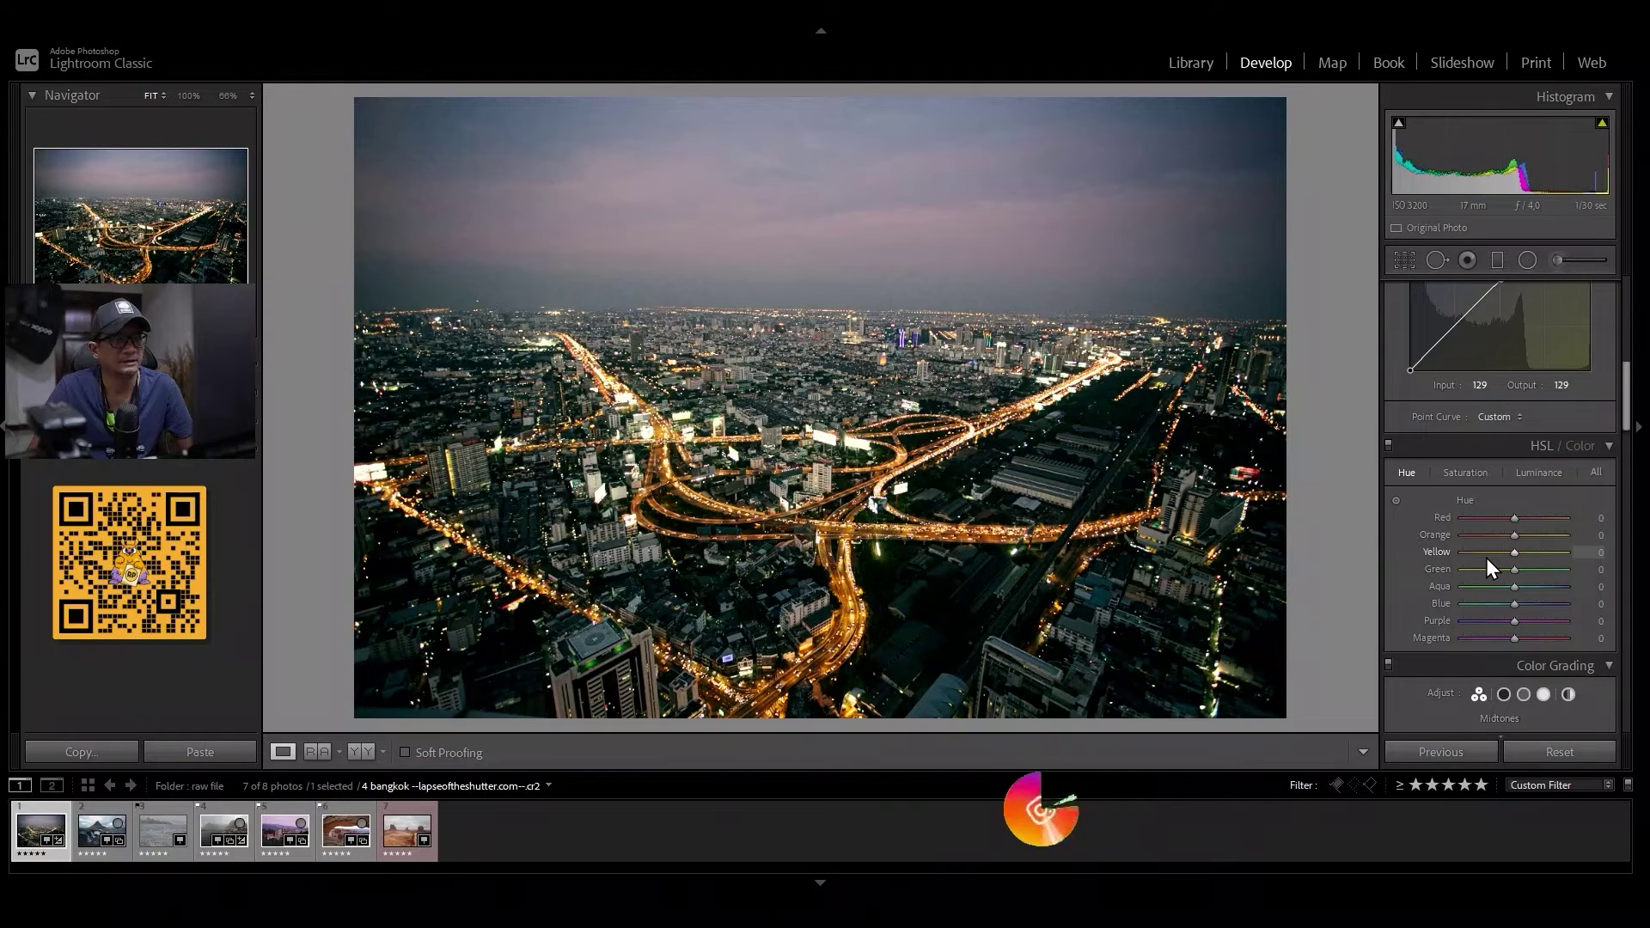
left_click_drag(1514, 552, 1524, 560)
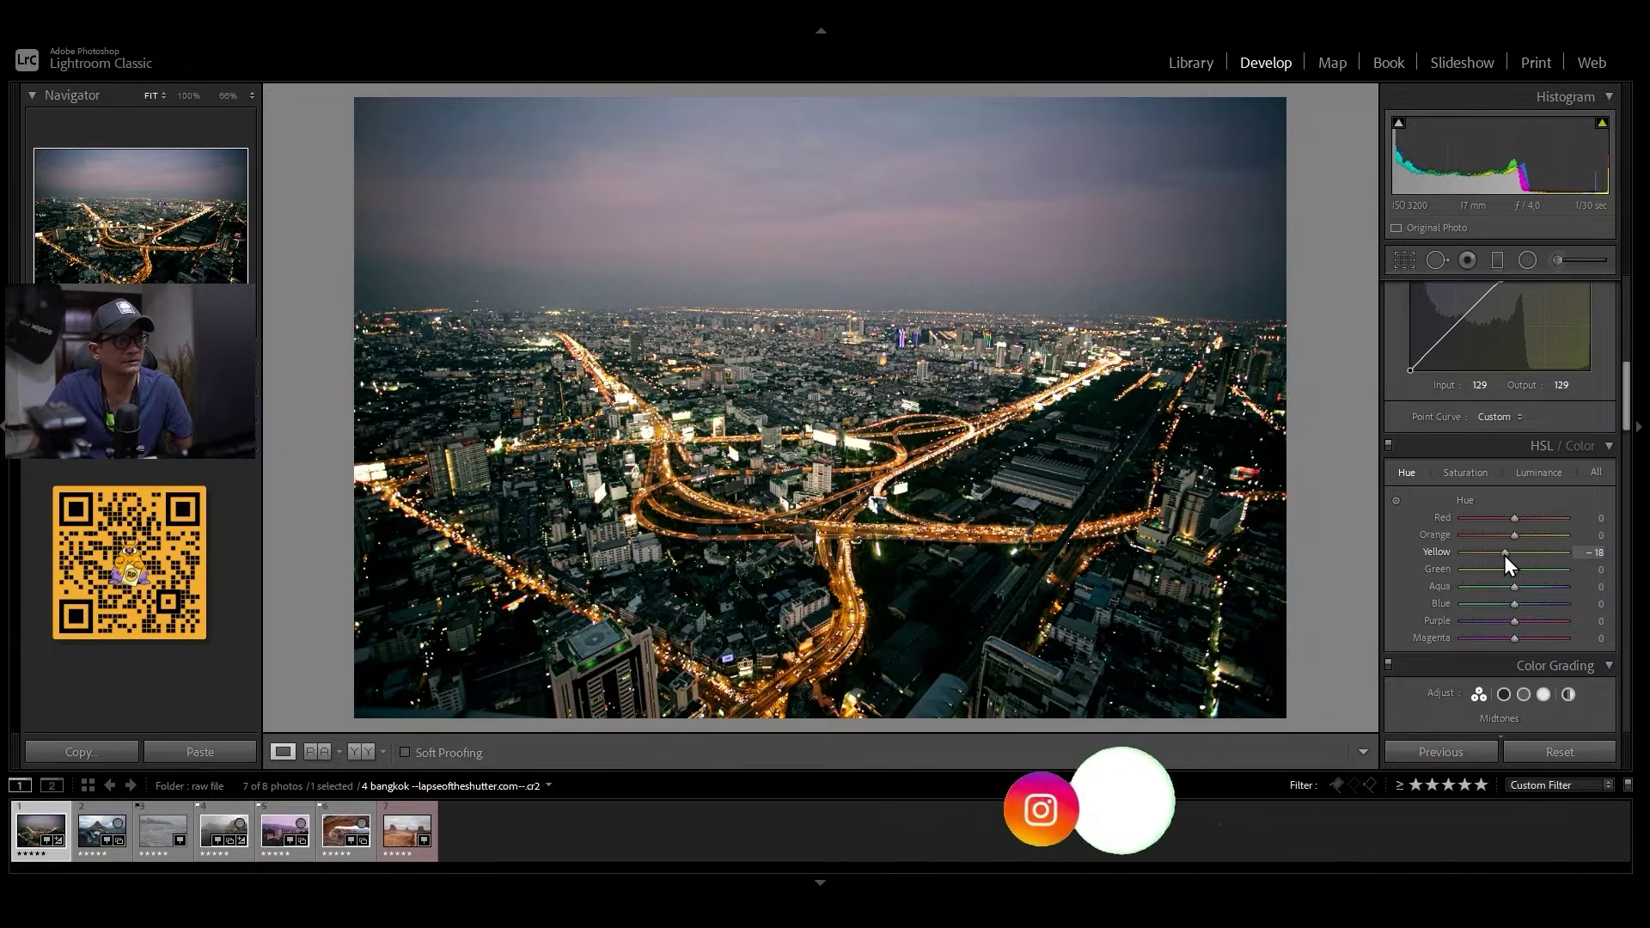
left_click_drag(1524, 560, 1533, 561)
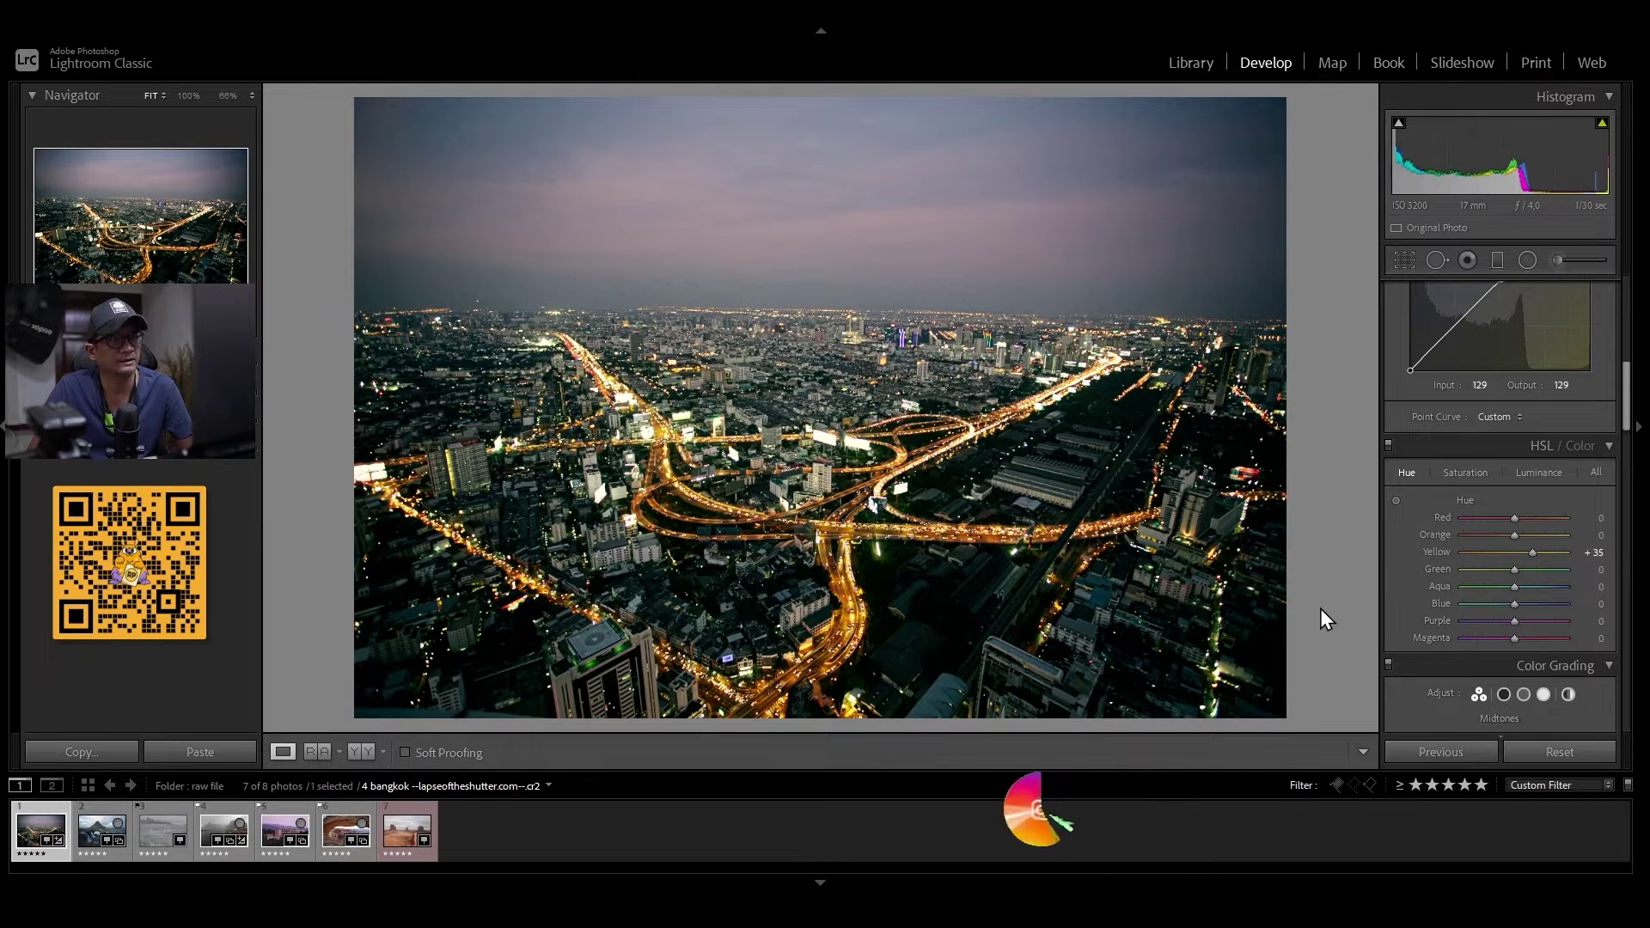
left_click(1470, 476)
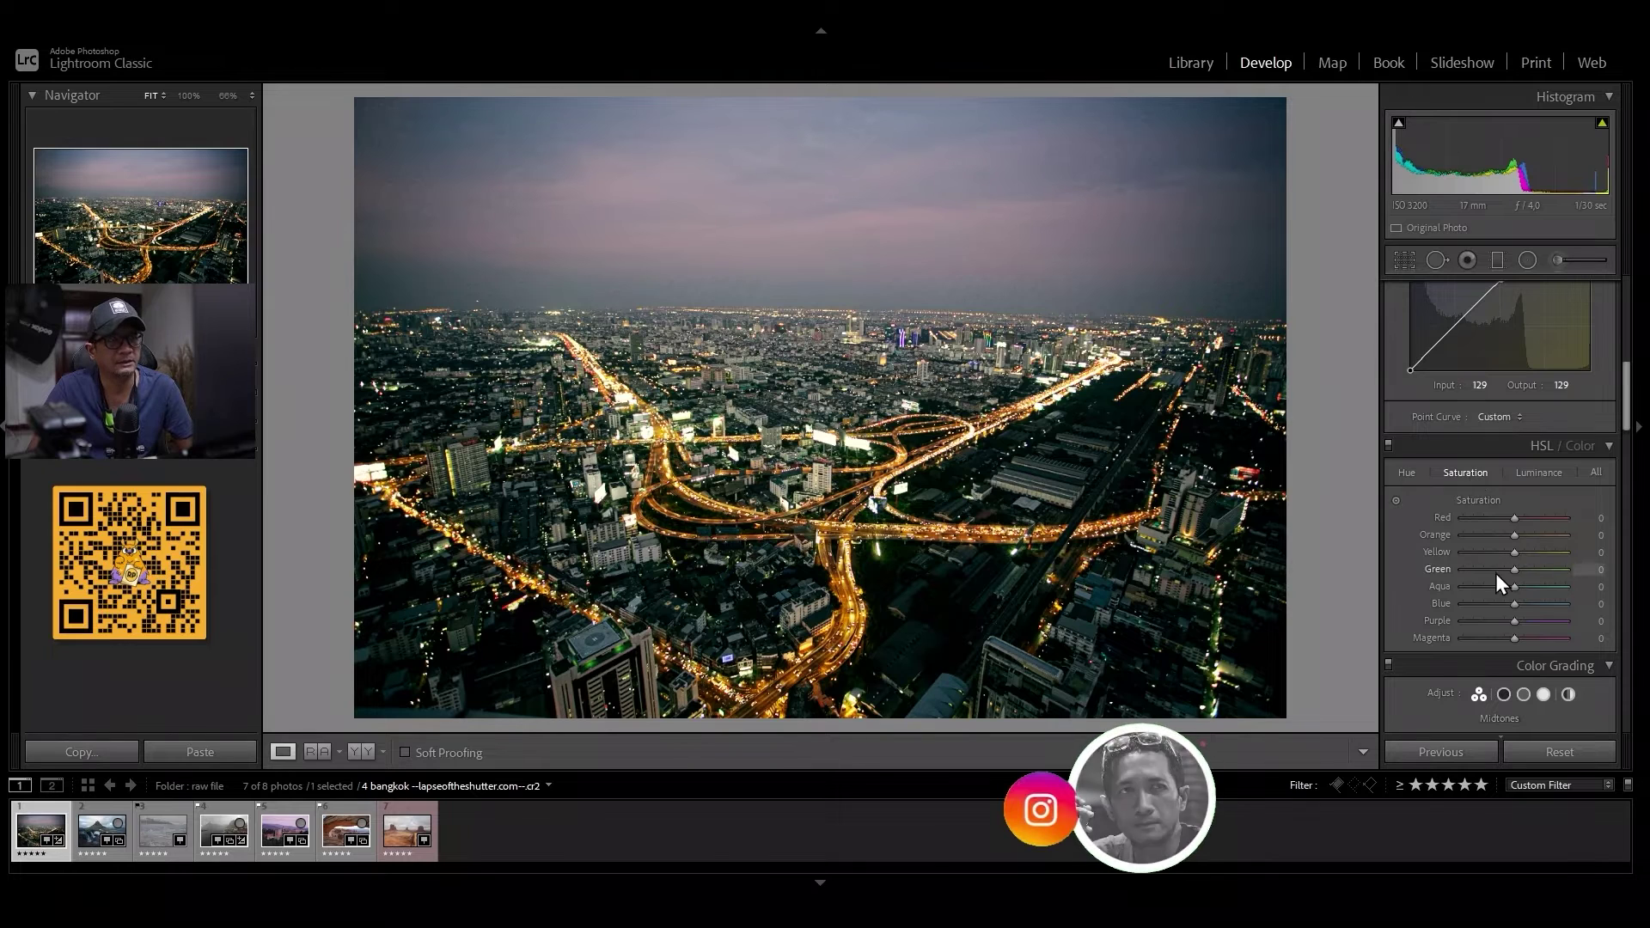
left_click_drag(1514, 552, 1532, 549)
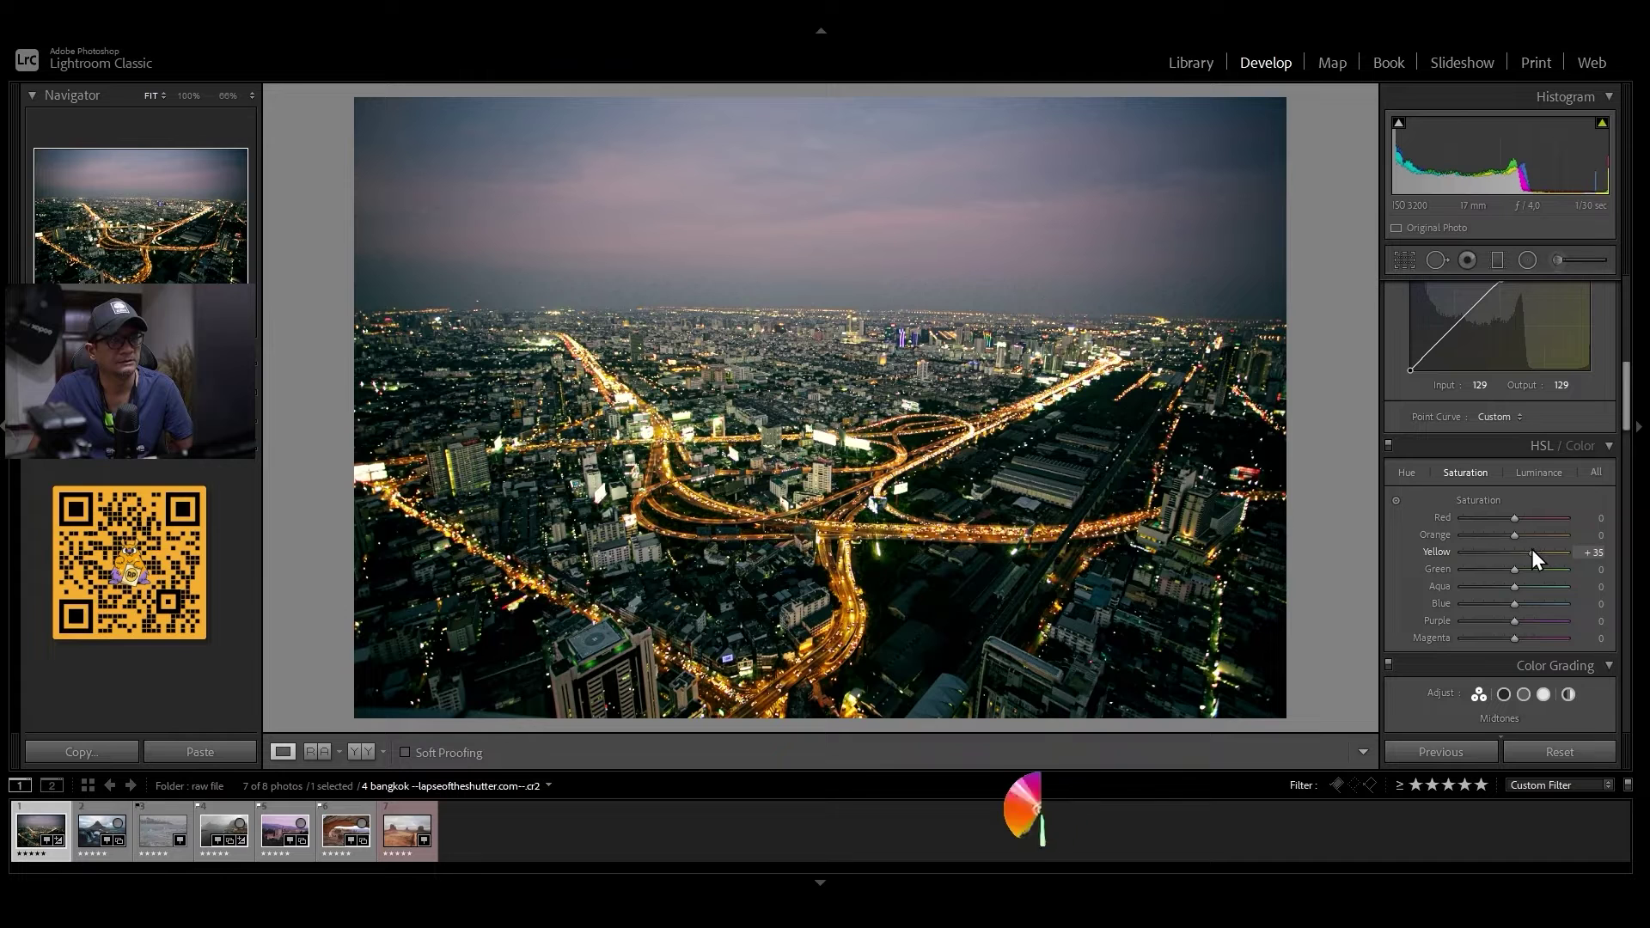
left_click(1533, 474)
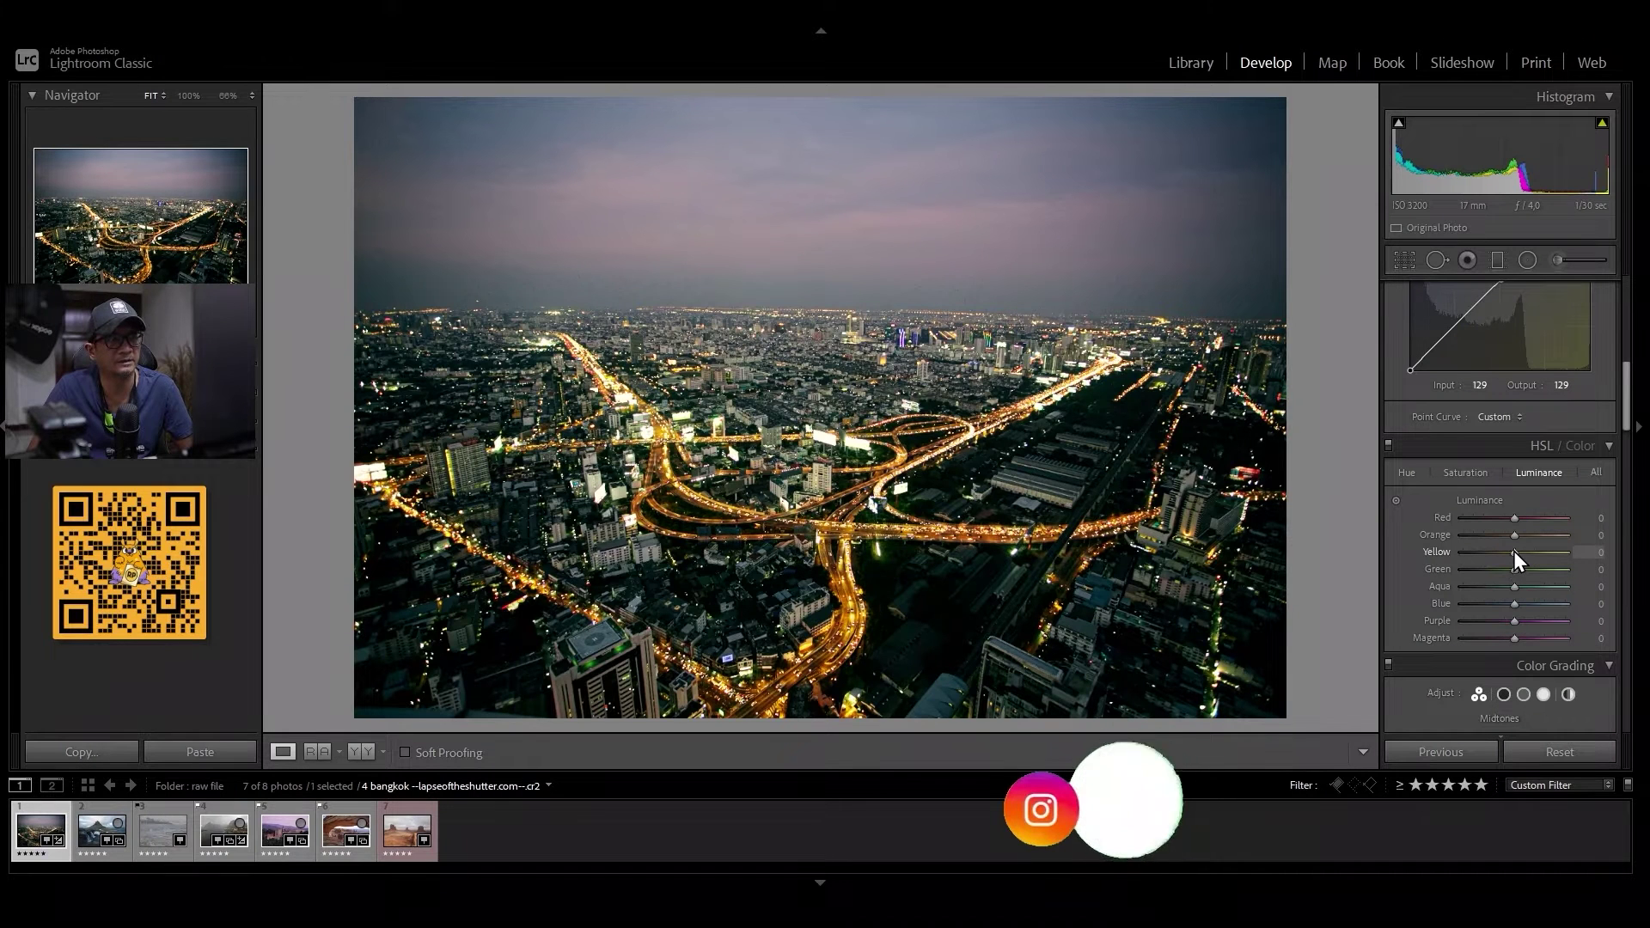
left_click_drag(1513, 551, 1541, 560)
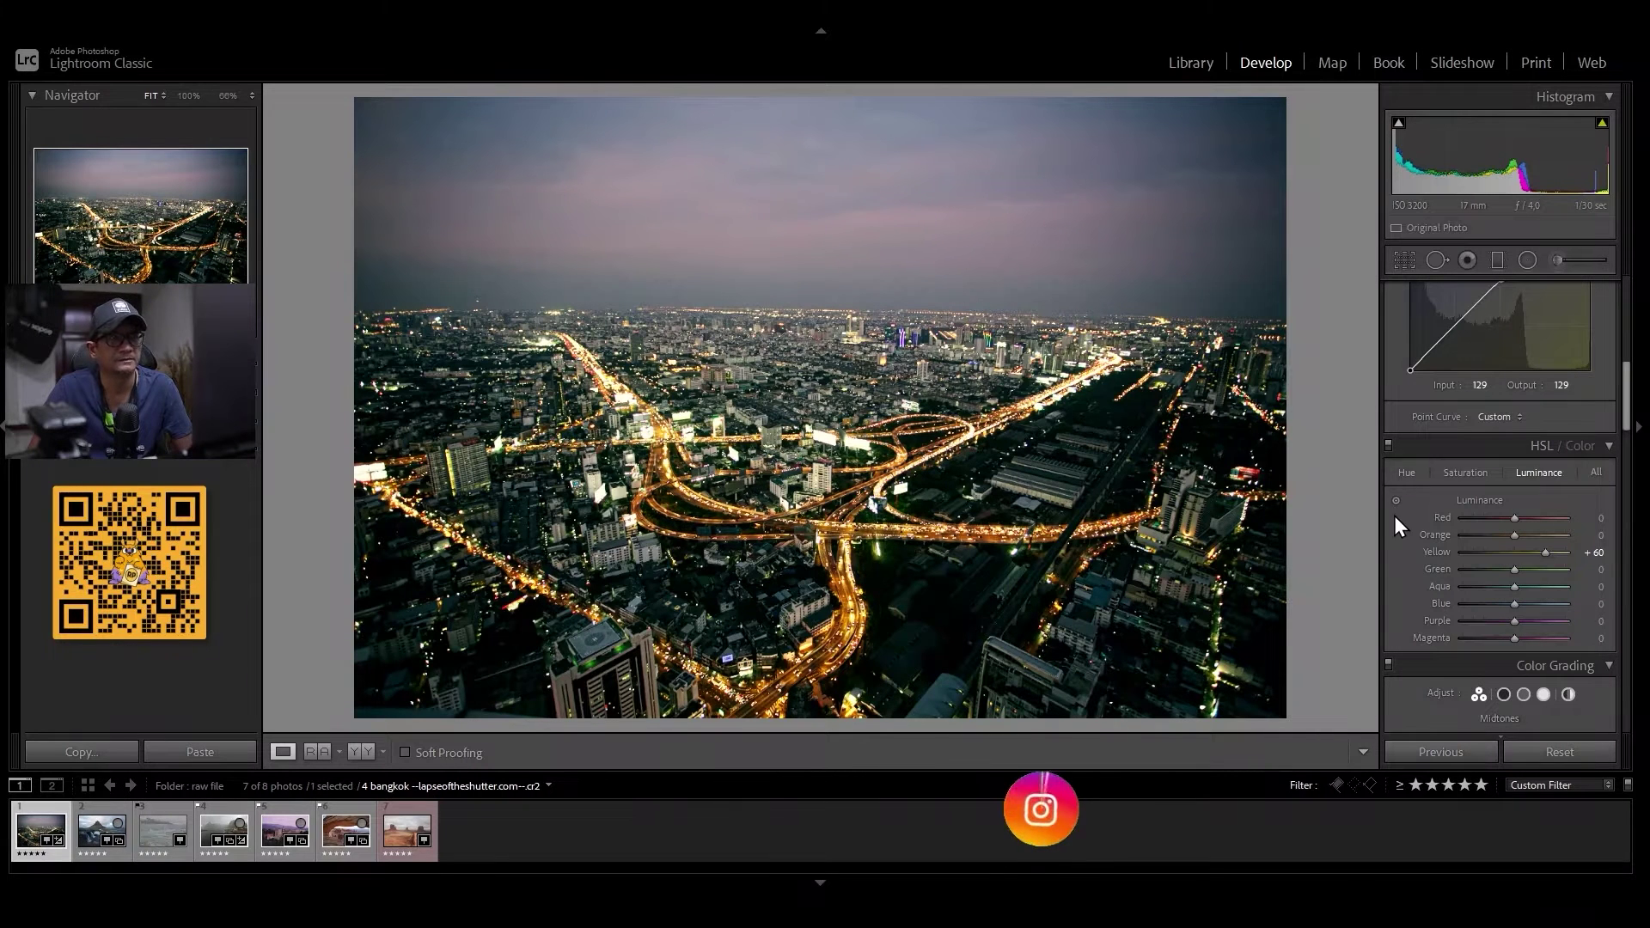
Drag on the city lights with the targeted hue tool to set orange −26 and yellow +18
left_click(1404, 473)
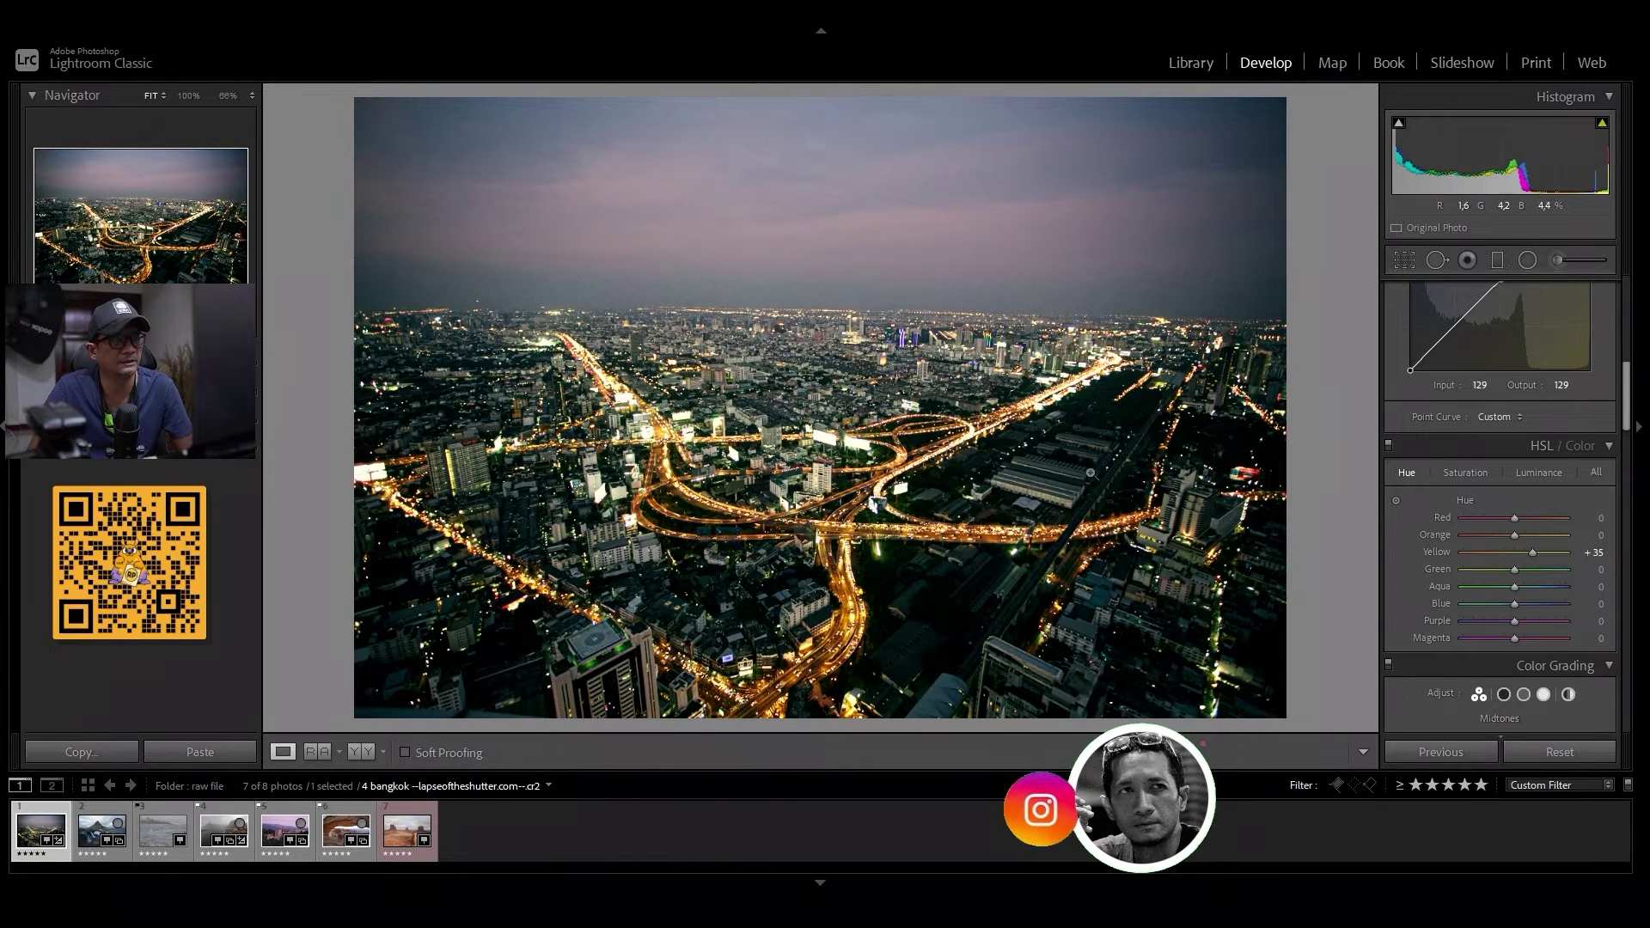
left_click(1395, 499)
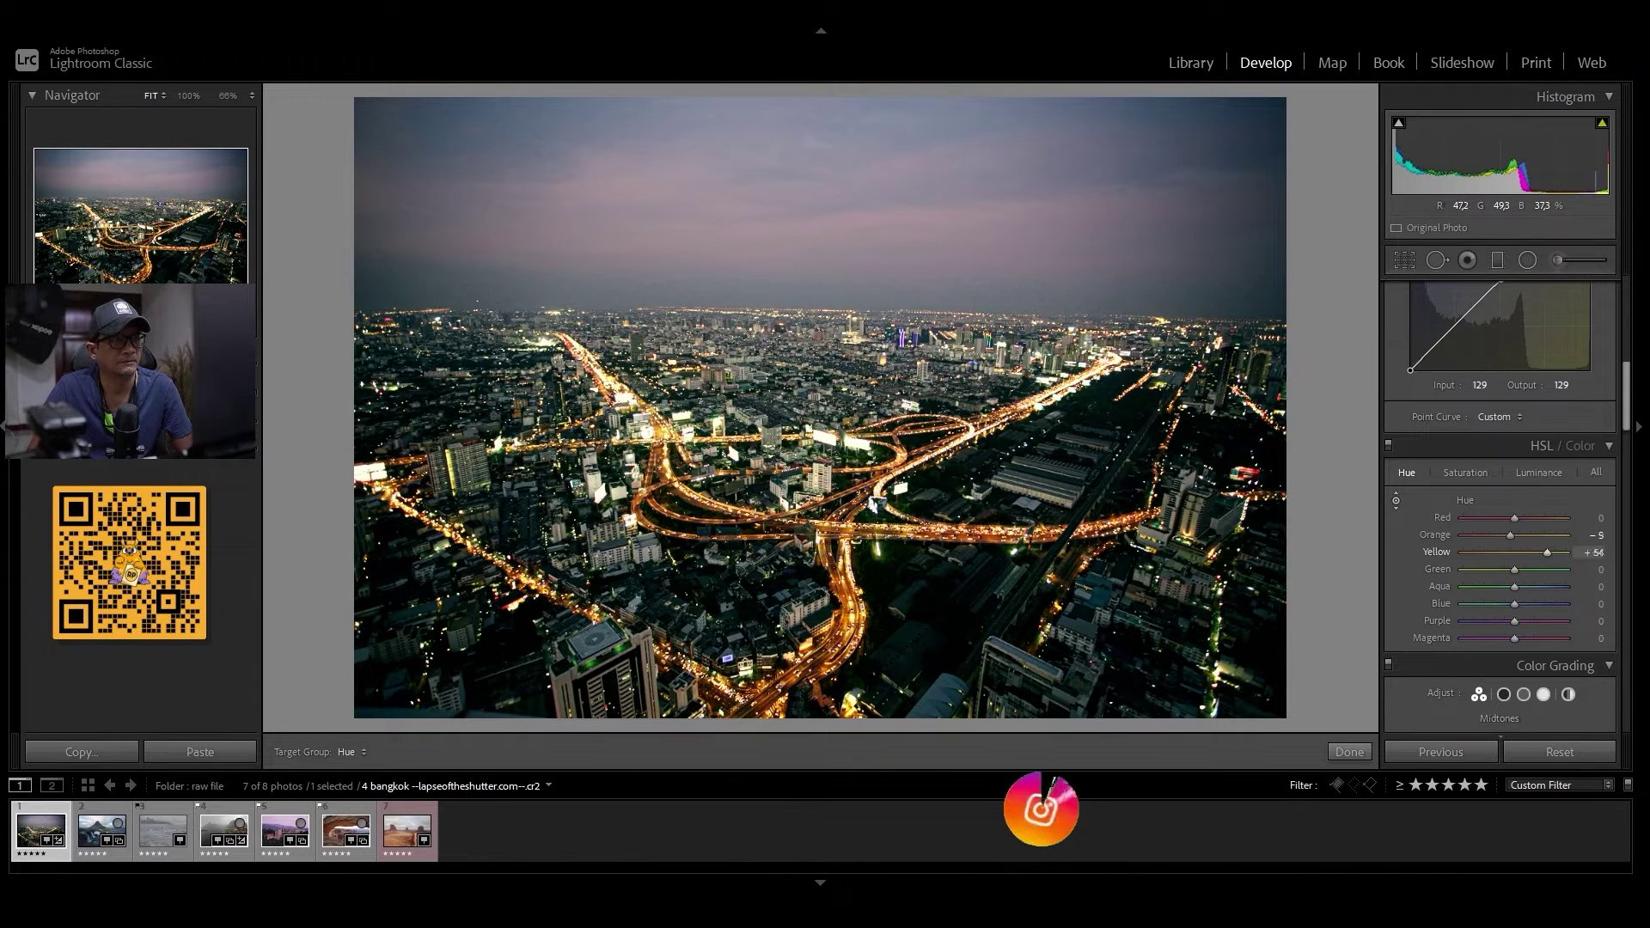
mouse_move(1040, 810)
left_mouse_down()
mouse_move(1038, 782)
mouse_move(1041, 809)
left_mouse_up()
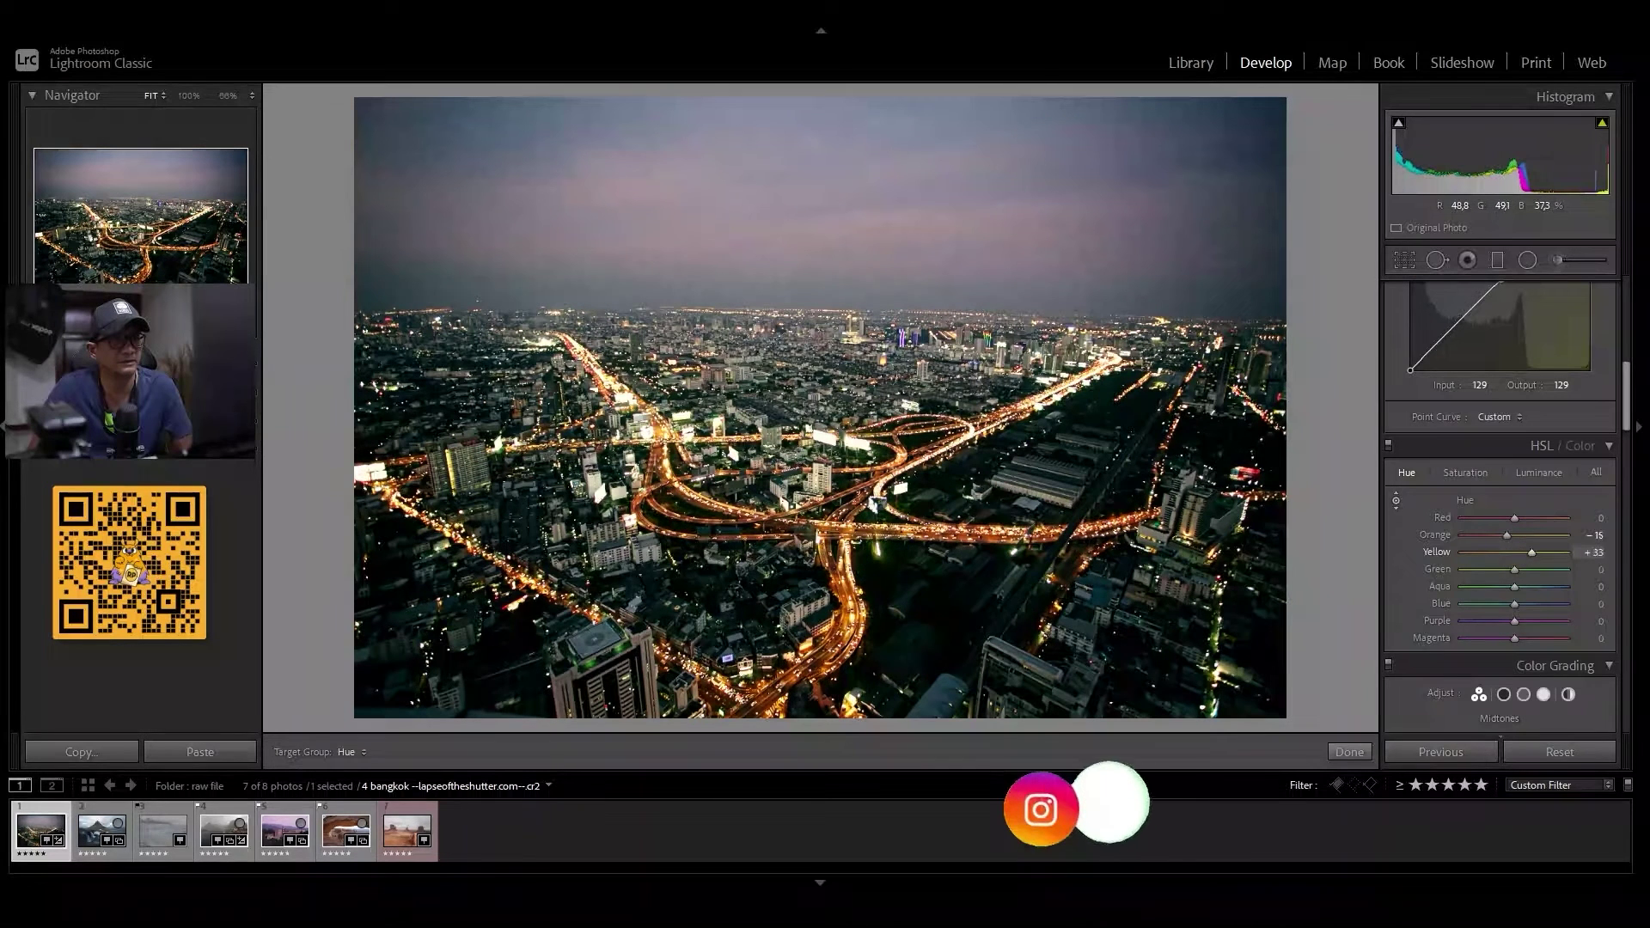
left_click_drag(1040, 808, 1085, 491)
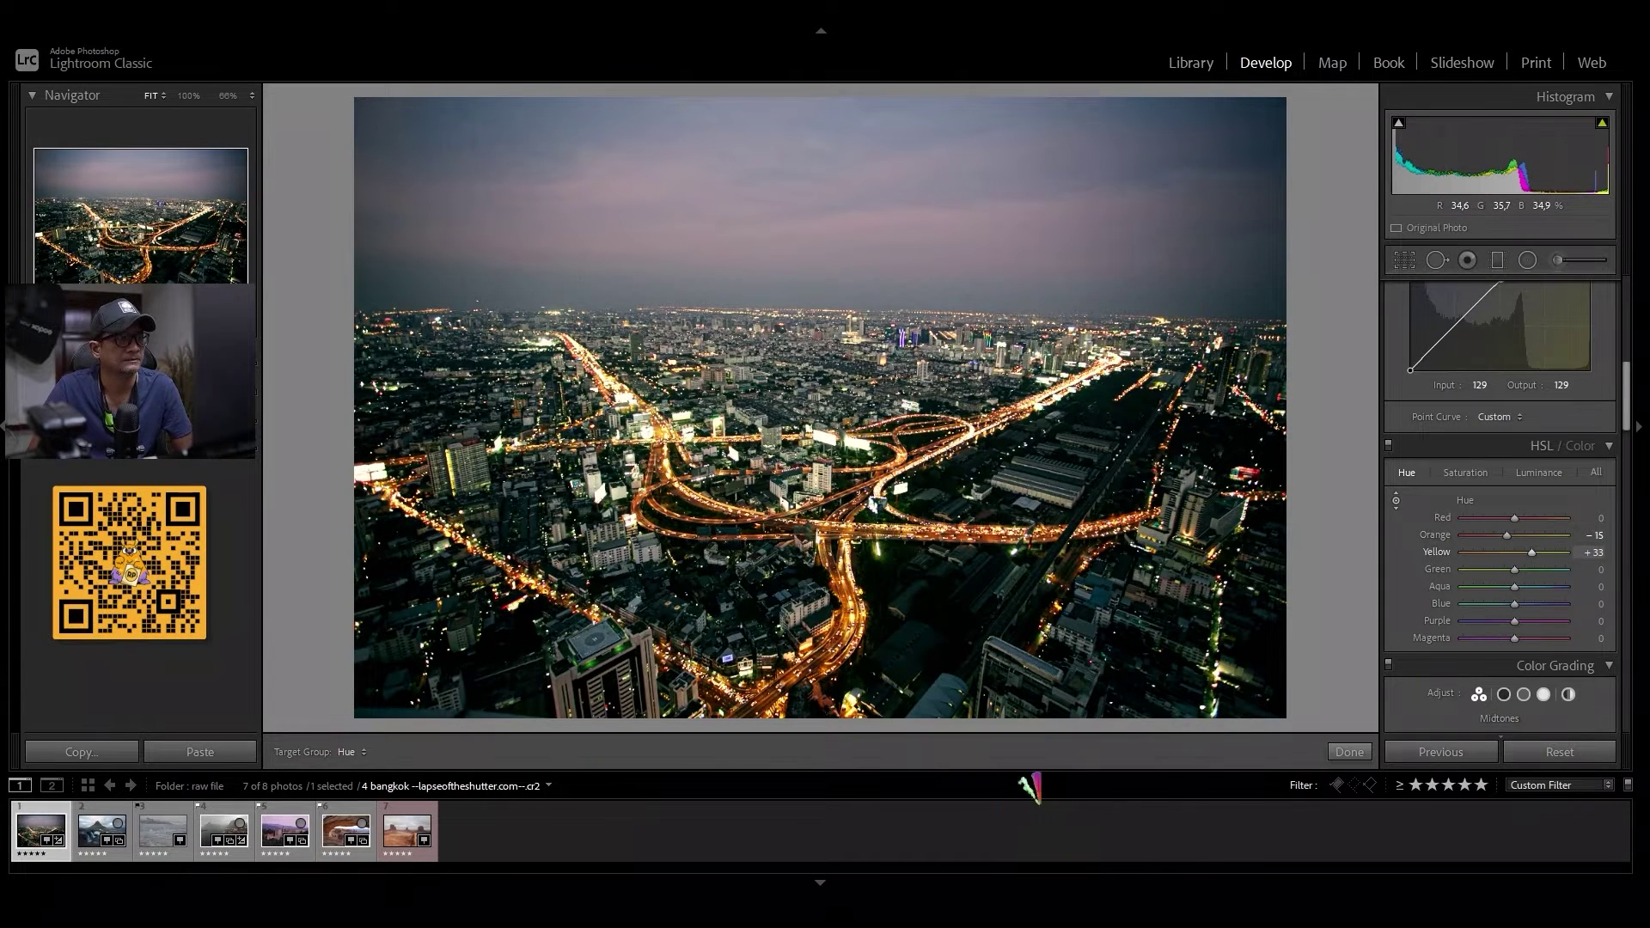
left_click_drag(842, 567, 843, 619)
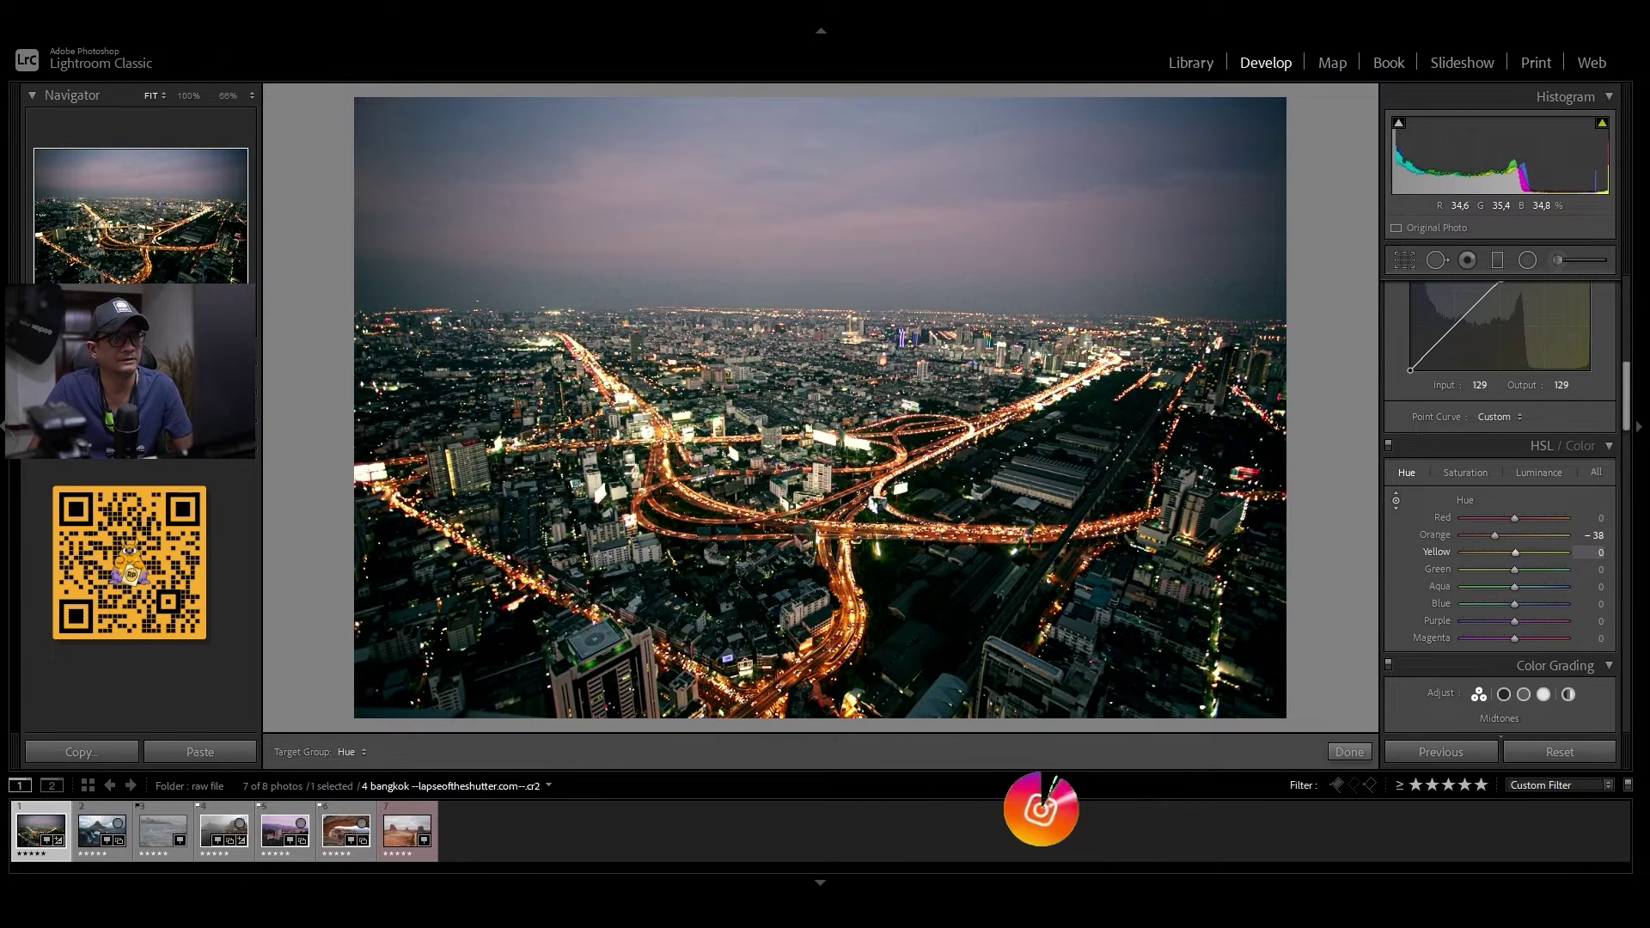
left_click_drag(838, 572, 838, 679)
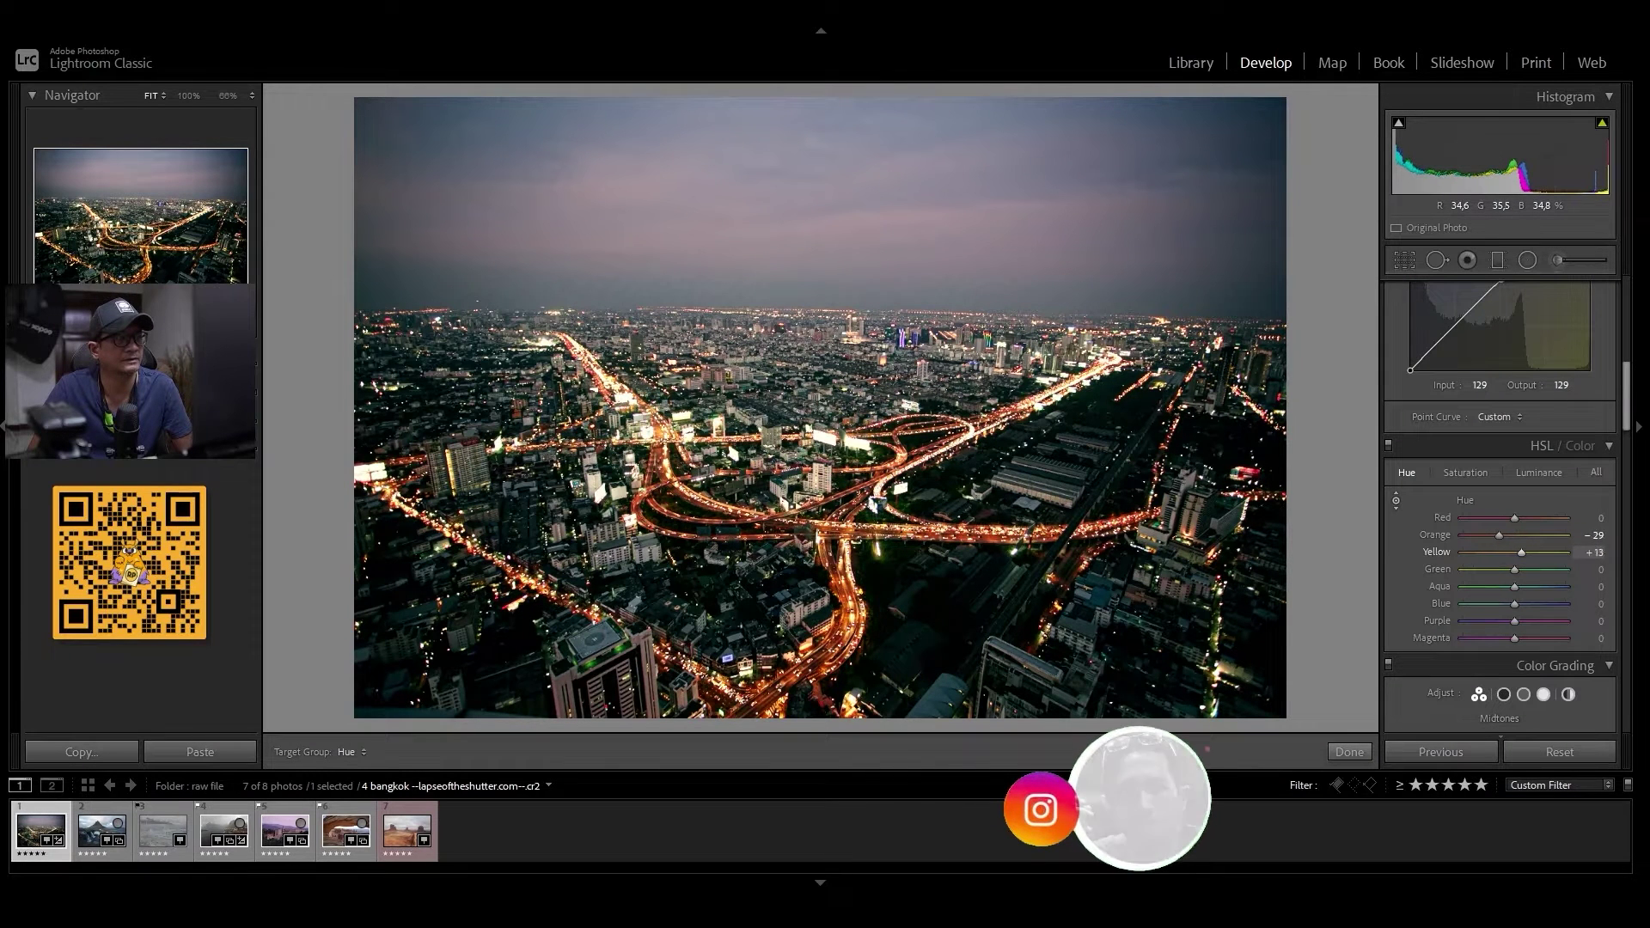
left_click_drag(838, 678, 838, 636)
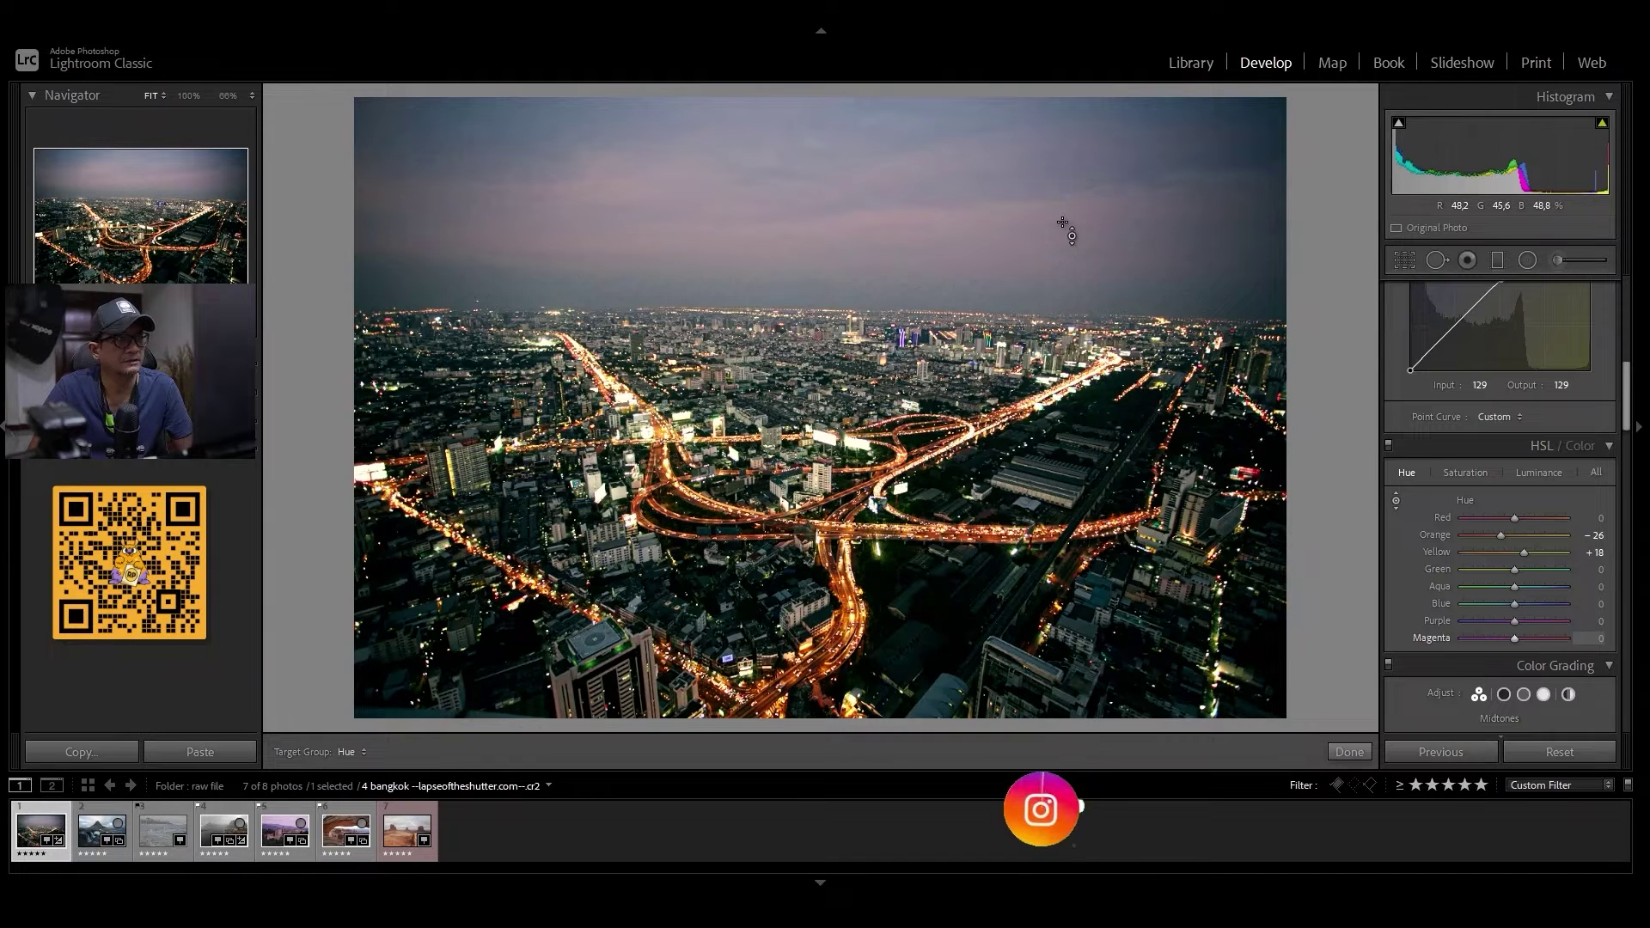
Shift the sky's magenta hue to +100, check the Before view, and scroll to Color Grading
left_click_drag(1043, 228, 1042, 288)
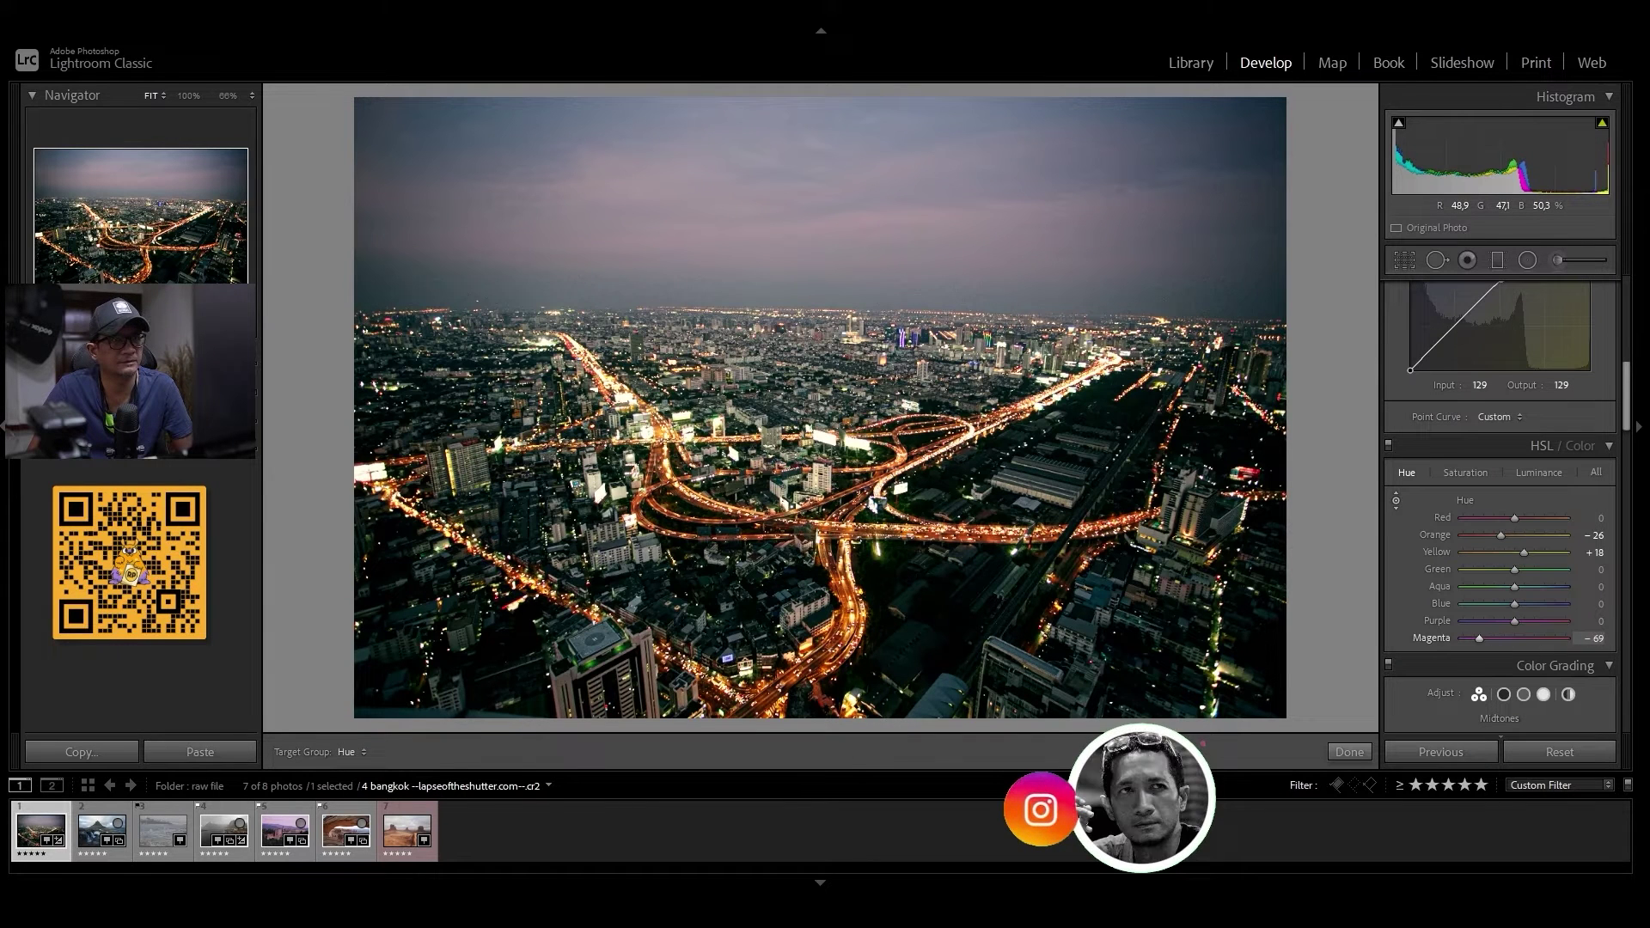
left_click_drag(1043, 315, 1042, 255)
mouse_move(1043, 197)
left_mouse_down()
mouse_move(1042, 338)
mouse_move(1042, 282)
left_mouse_up()
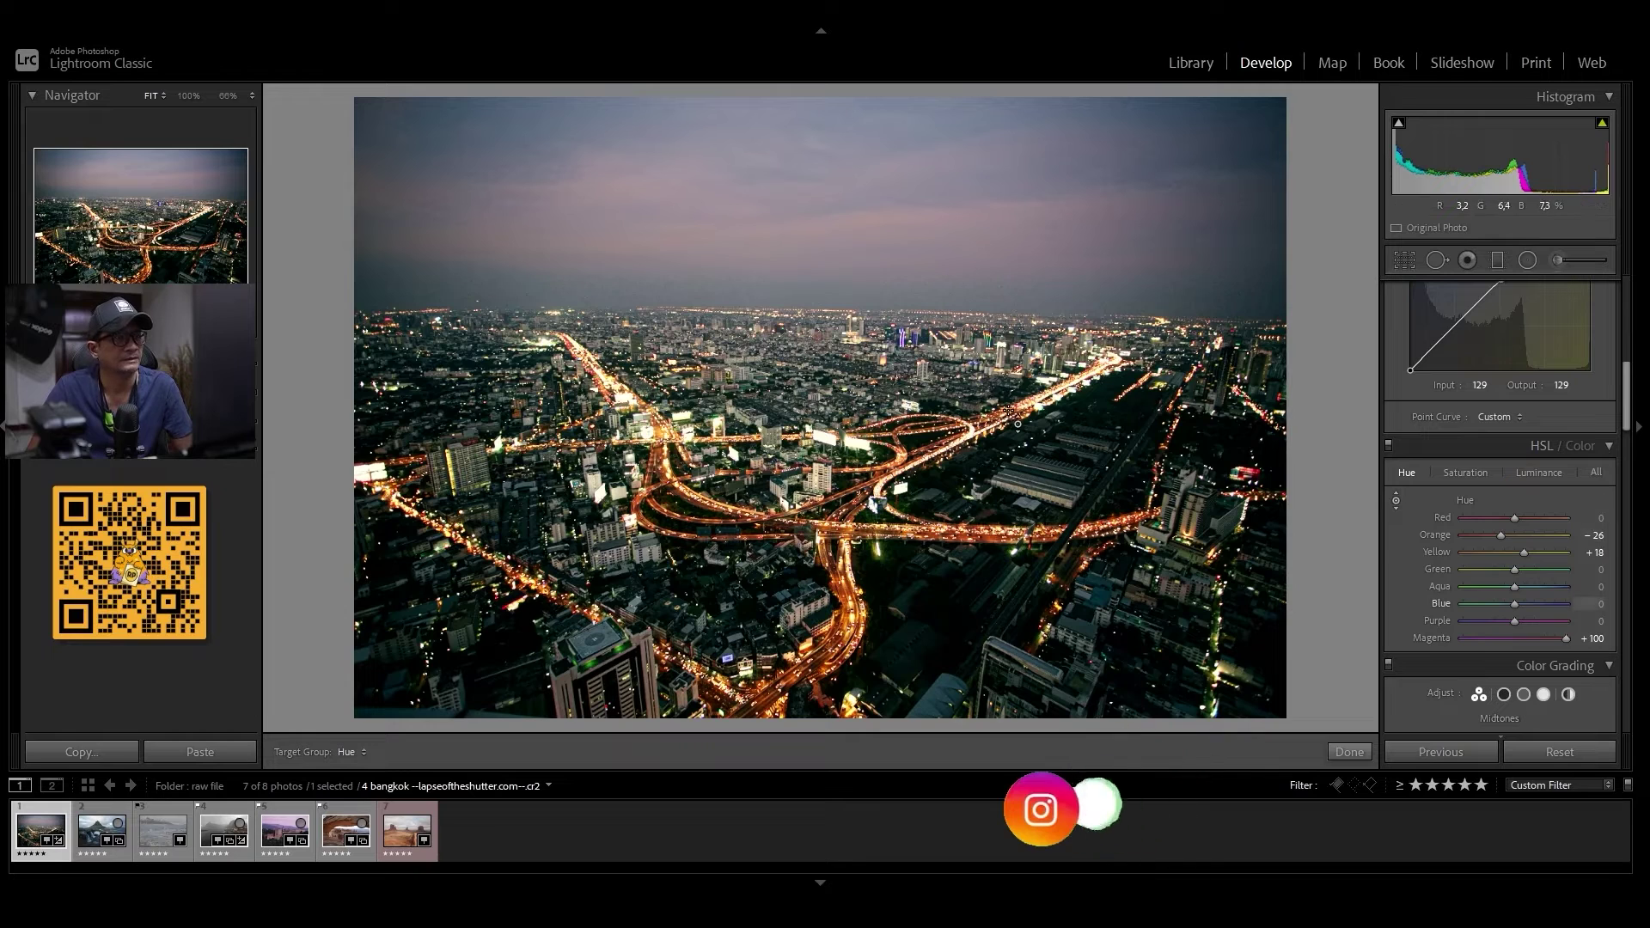
key("backslash")
key("backslash")
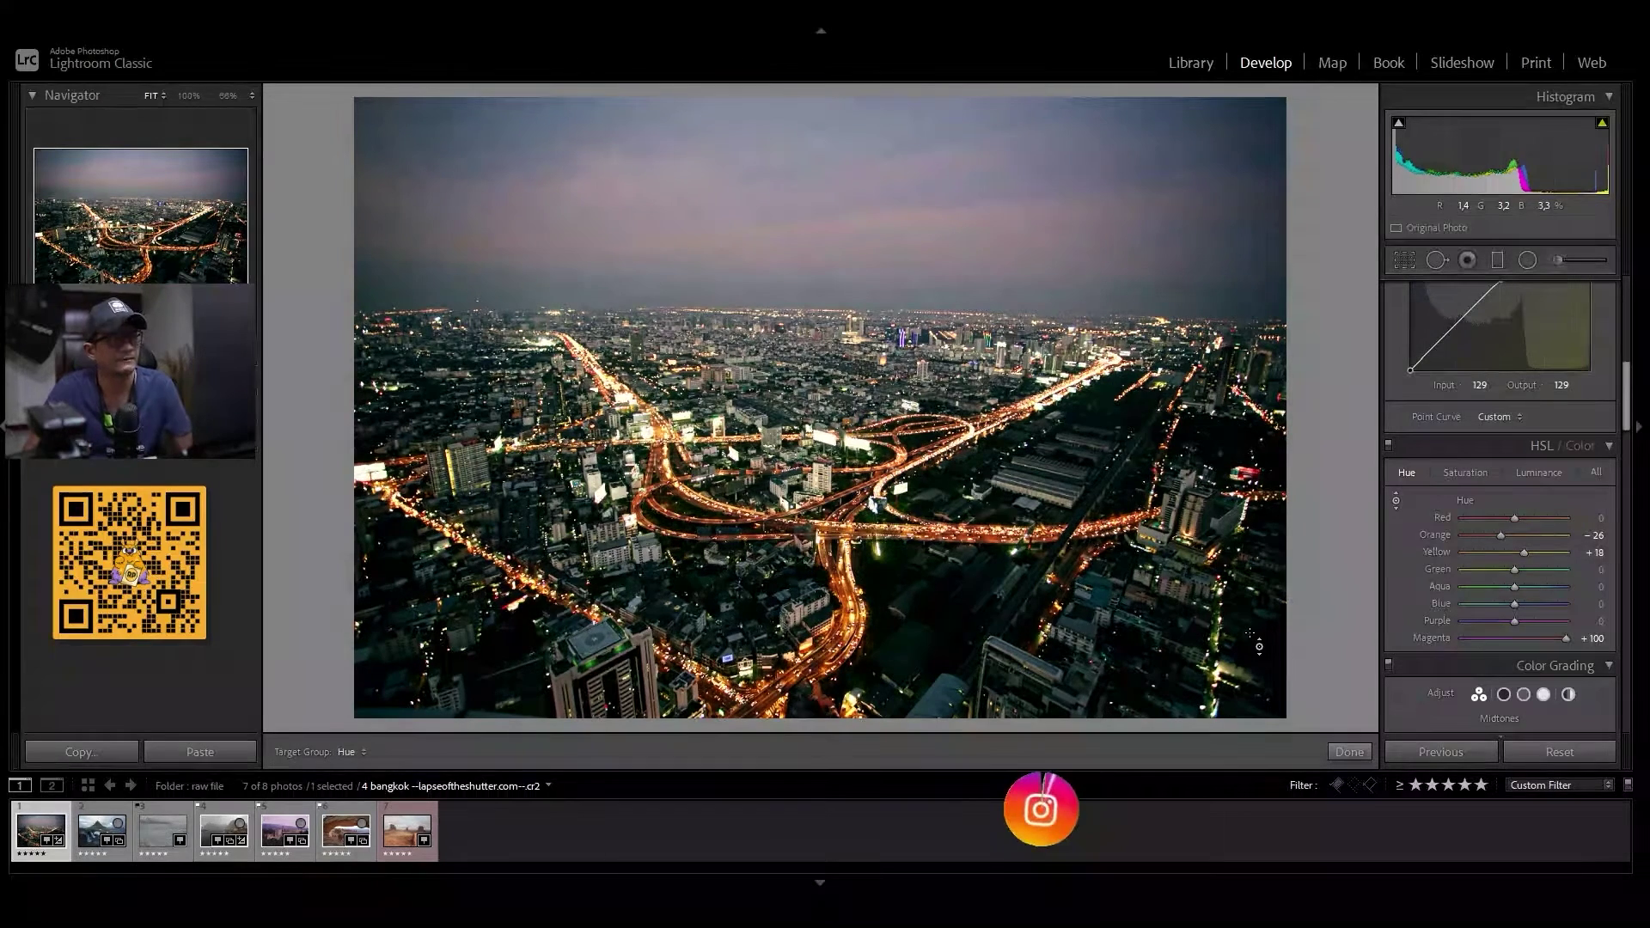
left_click_drag(1626, 397, 1627, 432)
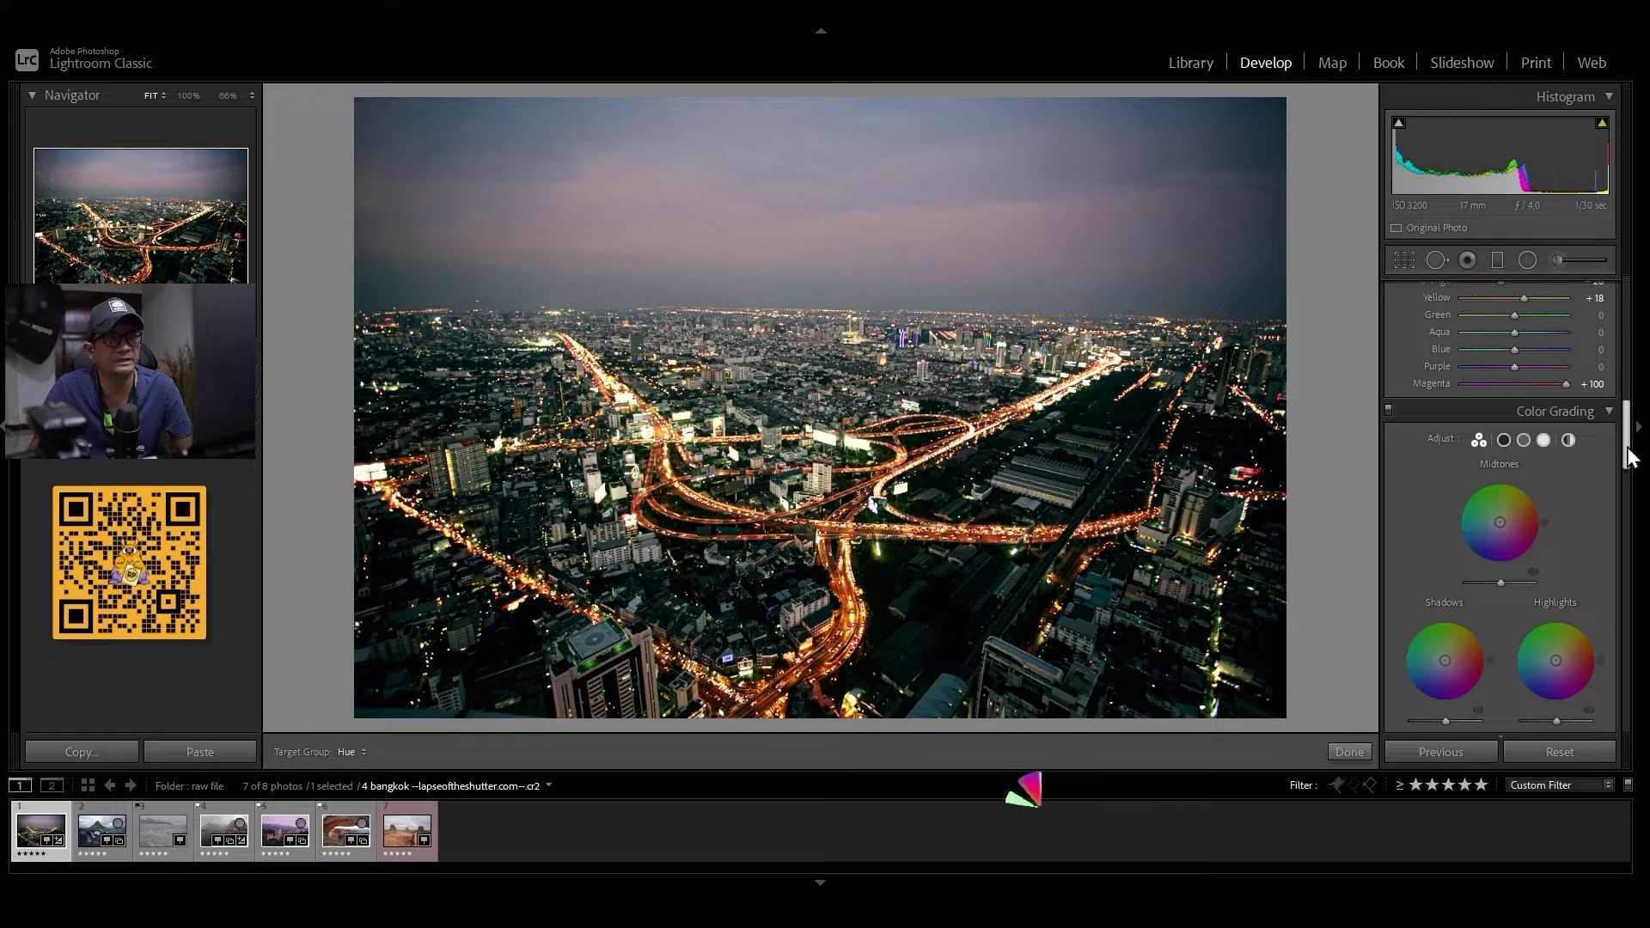
Tint midtones purple and shadows blue-teal at L +26, and make highlights a softer, brighter warm tint
left_click_drag(1627, 455, 1627, 474)
scroll(1627, 475, "up", 1)
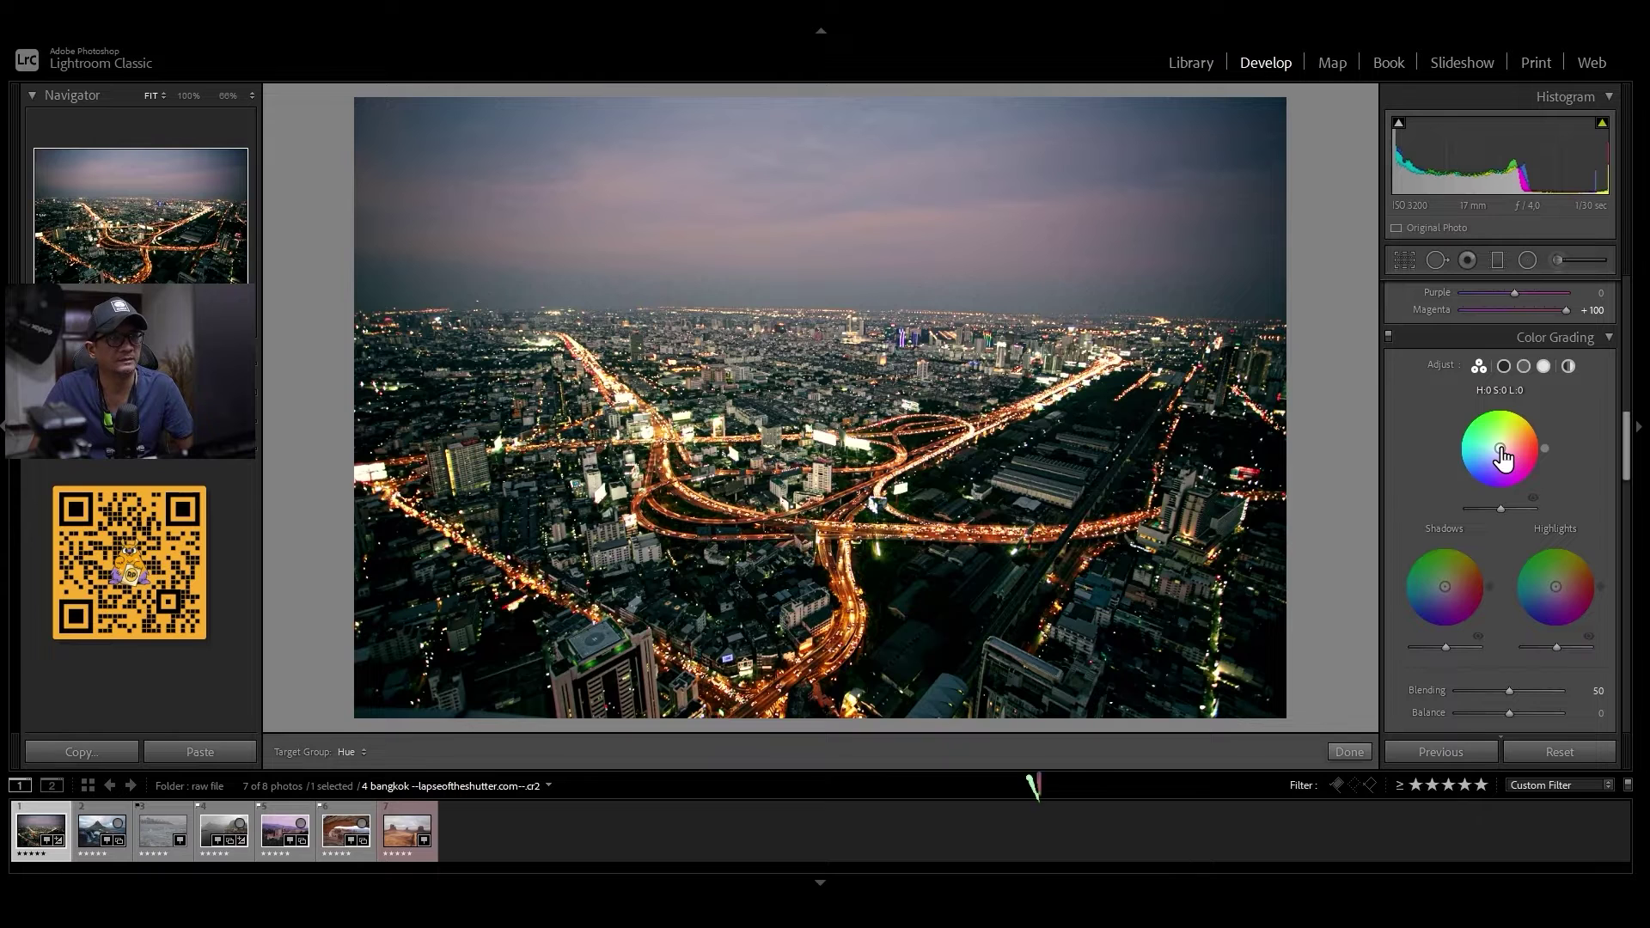
mouse_move(1501, 449)
left_mouse_down()
mouse_move(1550, 504)
mouse_move(1497, 507)
left_mouse_up()
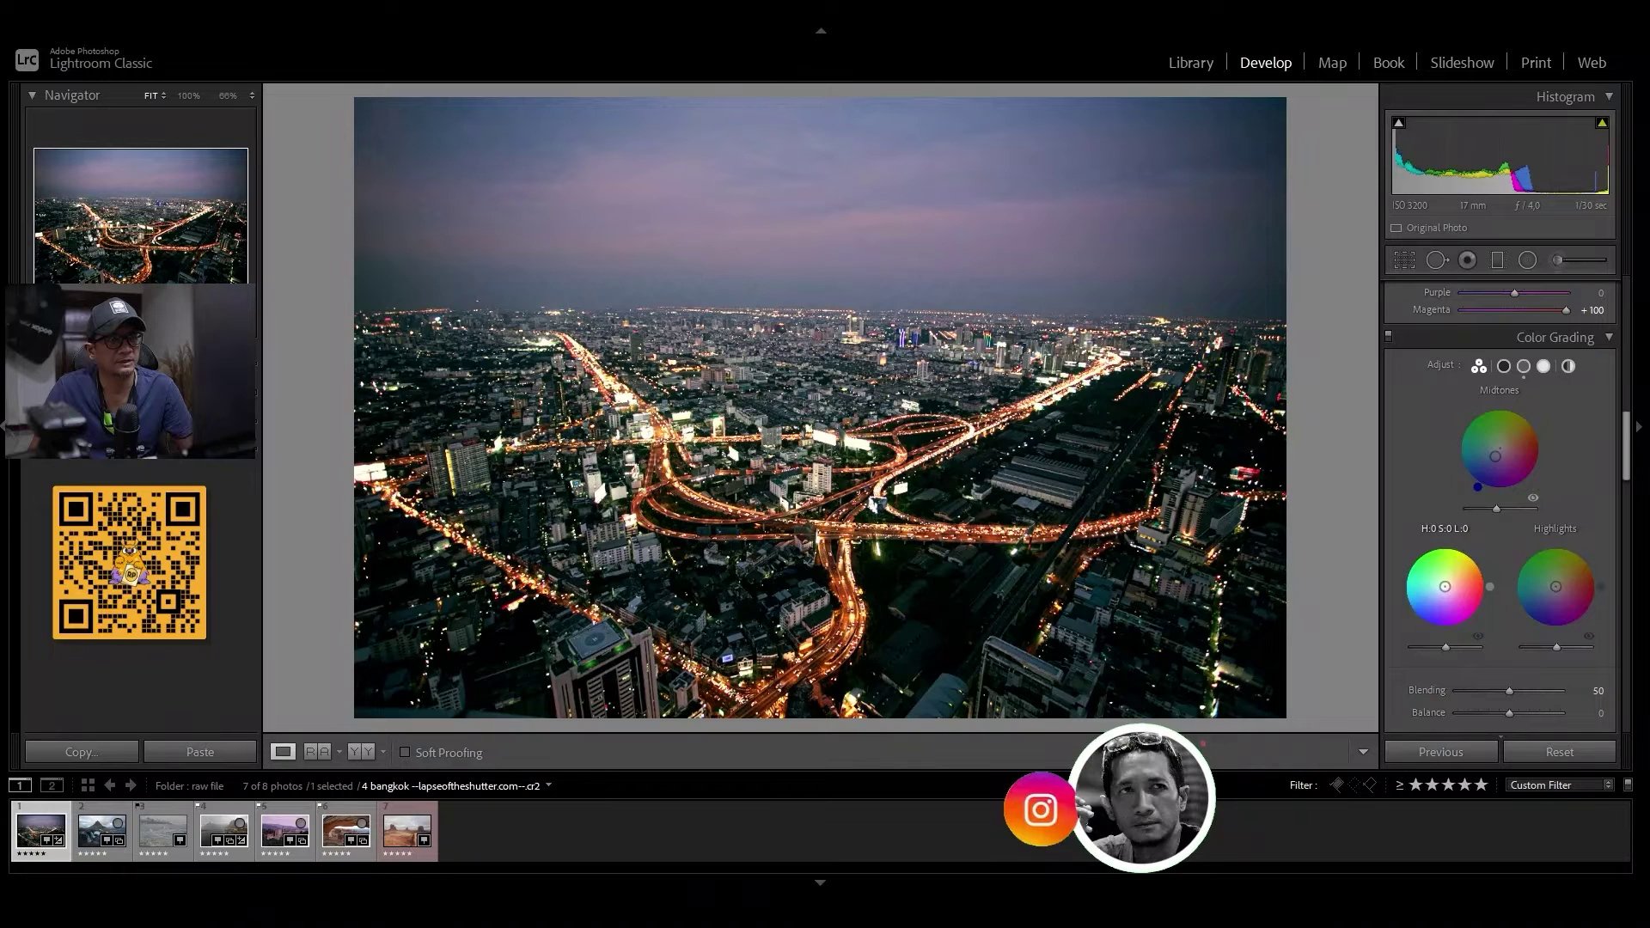
mouse_move(1410, 615)
left_mouse_down()
mouse_move(1407, 563)
mouse_move(1405, 606)
left_mouse_up()
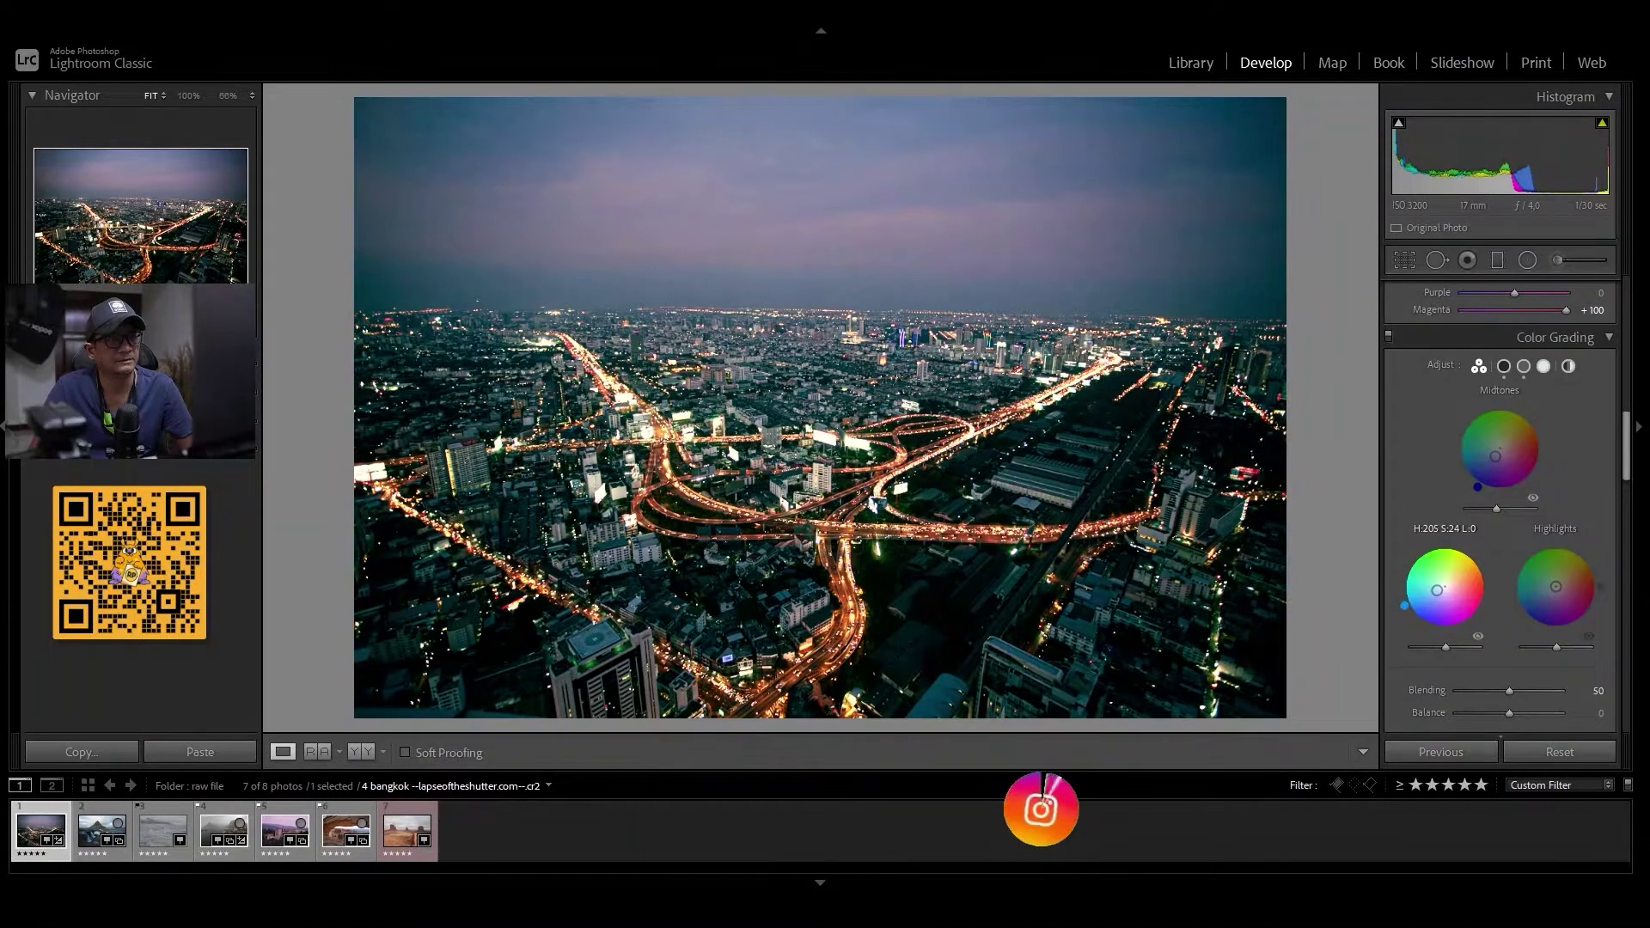
mouse_move(1447, 646)
left_mouse_down()
mouse_move(1462, 646)
mouse_move(1425, 648)
mouse_move(1442, 647)
left_mouse_up()
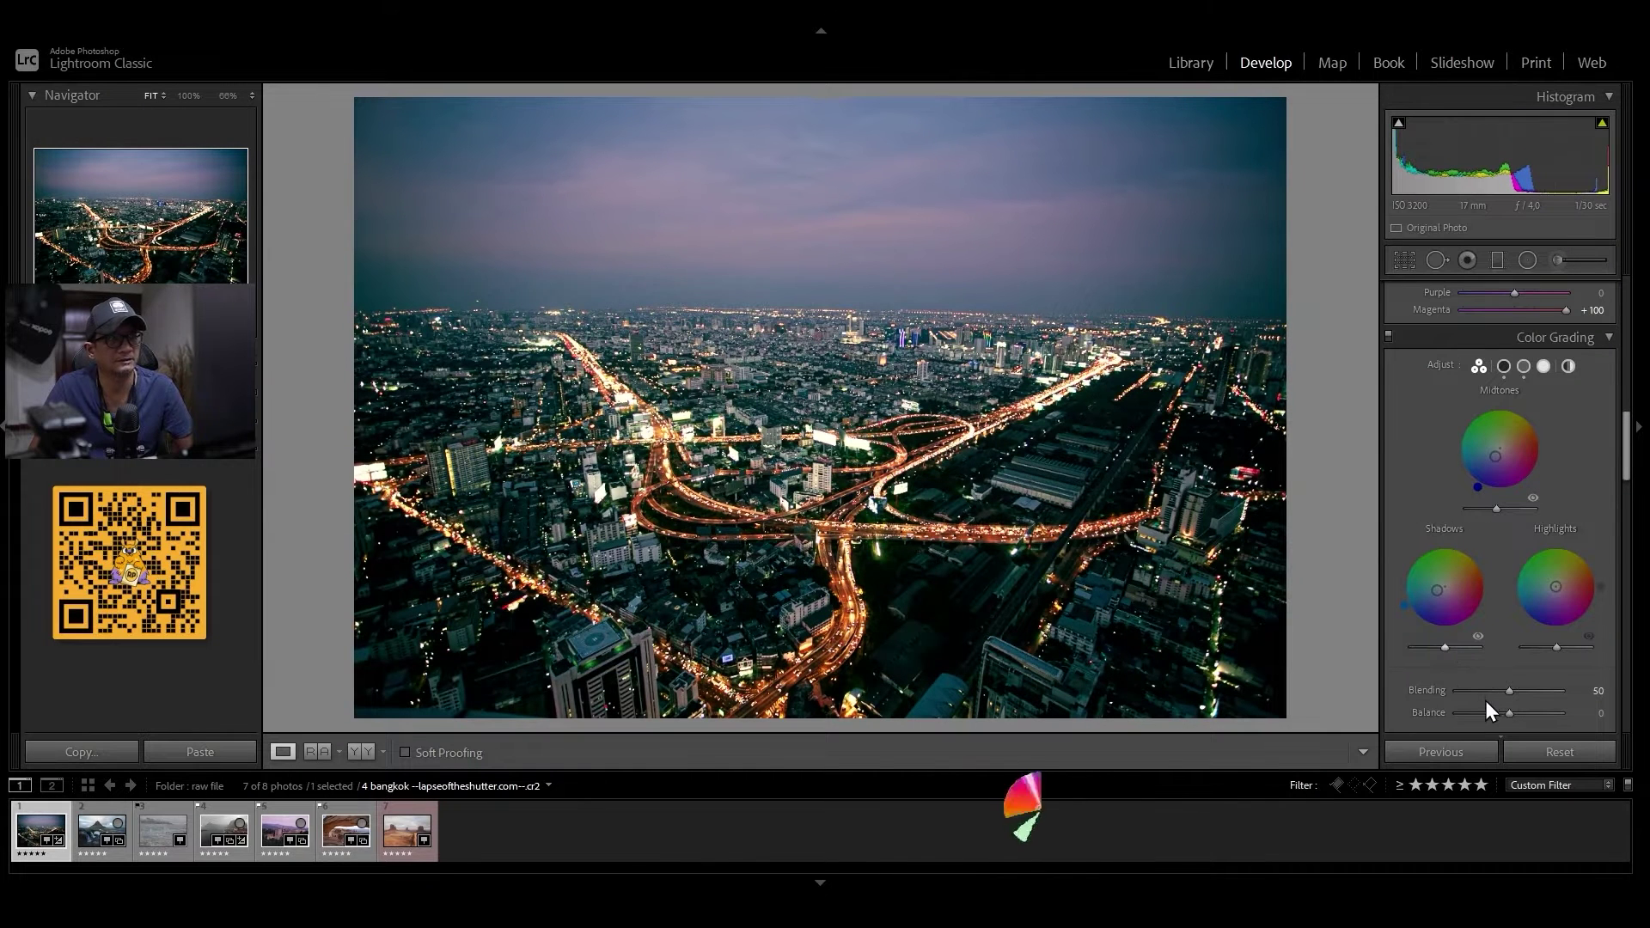
left_click_drag(1565, 574, 1562, 583)
left_click_drag(1553, 646, 1569, 643)
scroll(1478, 636, "down", 3)
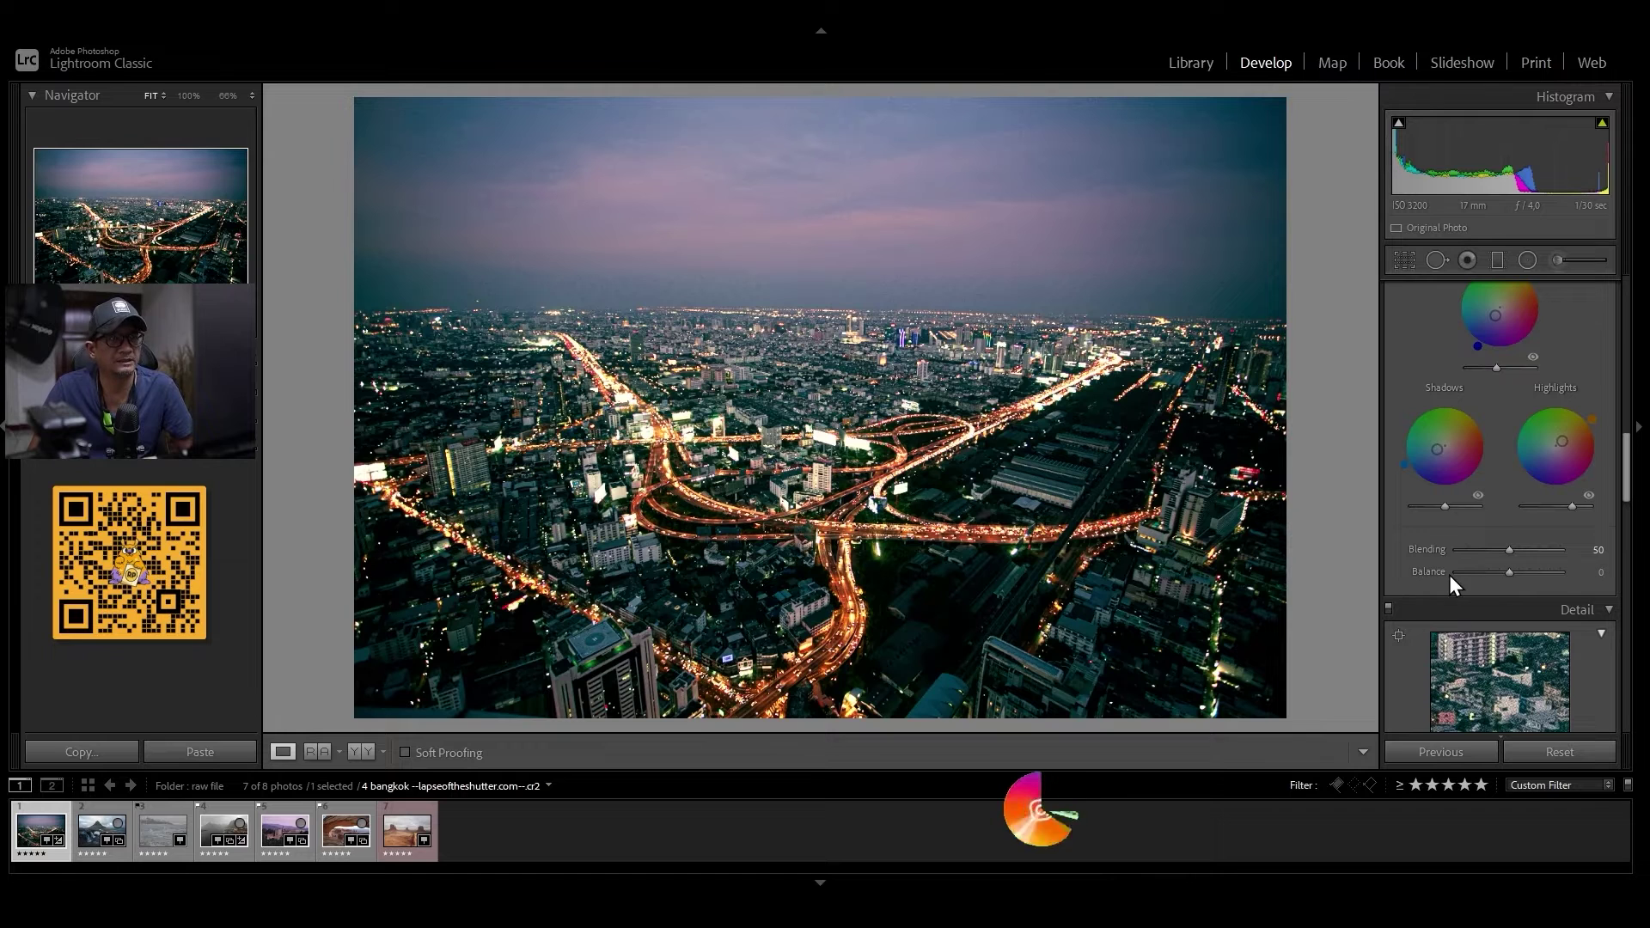
Try several Color Grading blending values and settle on 58
left_click_drag(1513, 550, 1571, 547)
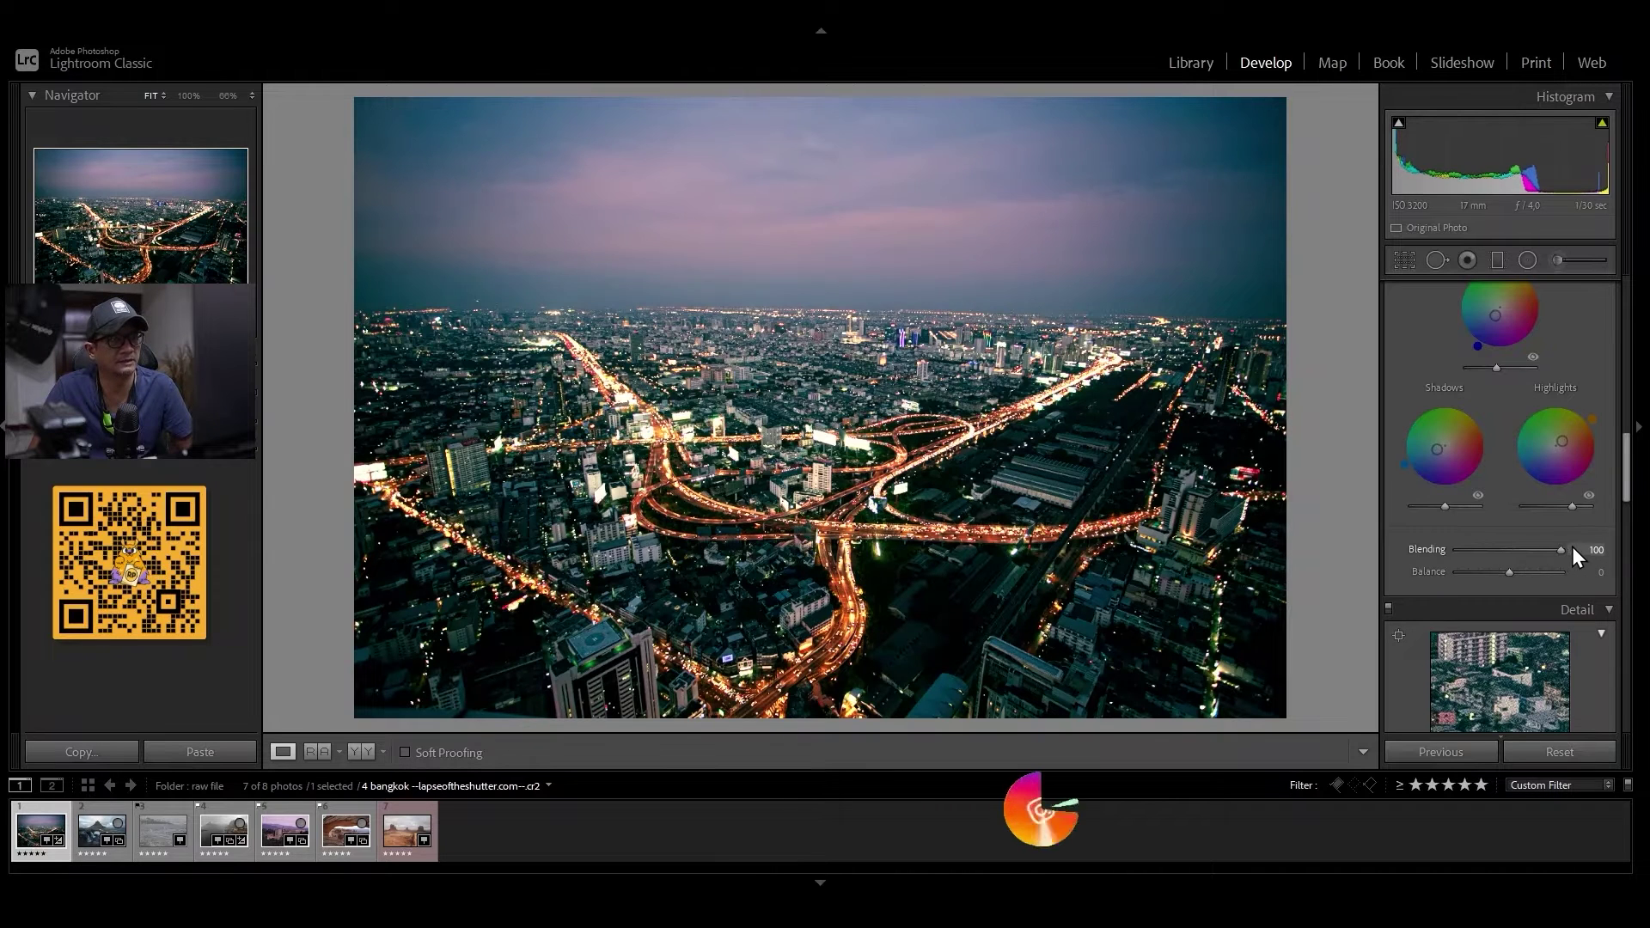
mouse_move(1509, 547)
left_mouse_down()
mouse_move(1474, 546)
mouse_move(1592, 545)
mouse_move(1455, 549)
left_mouse_up()
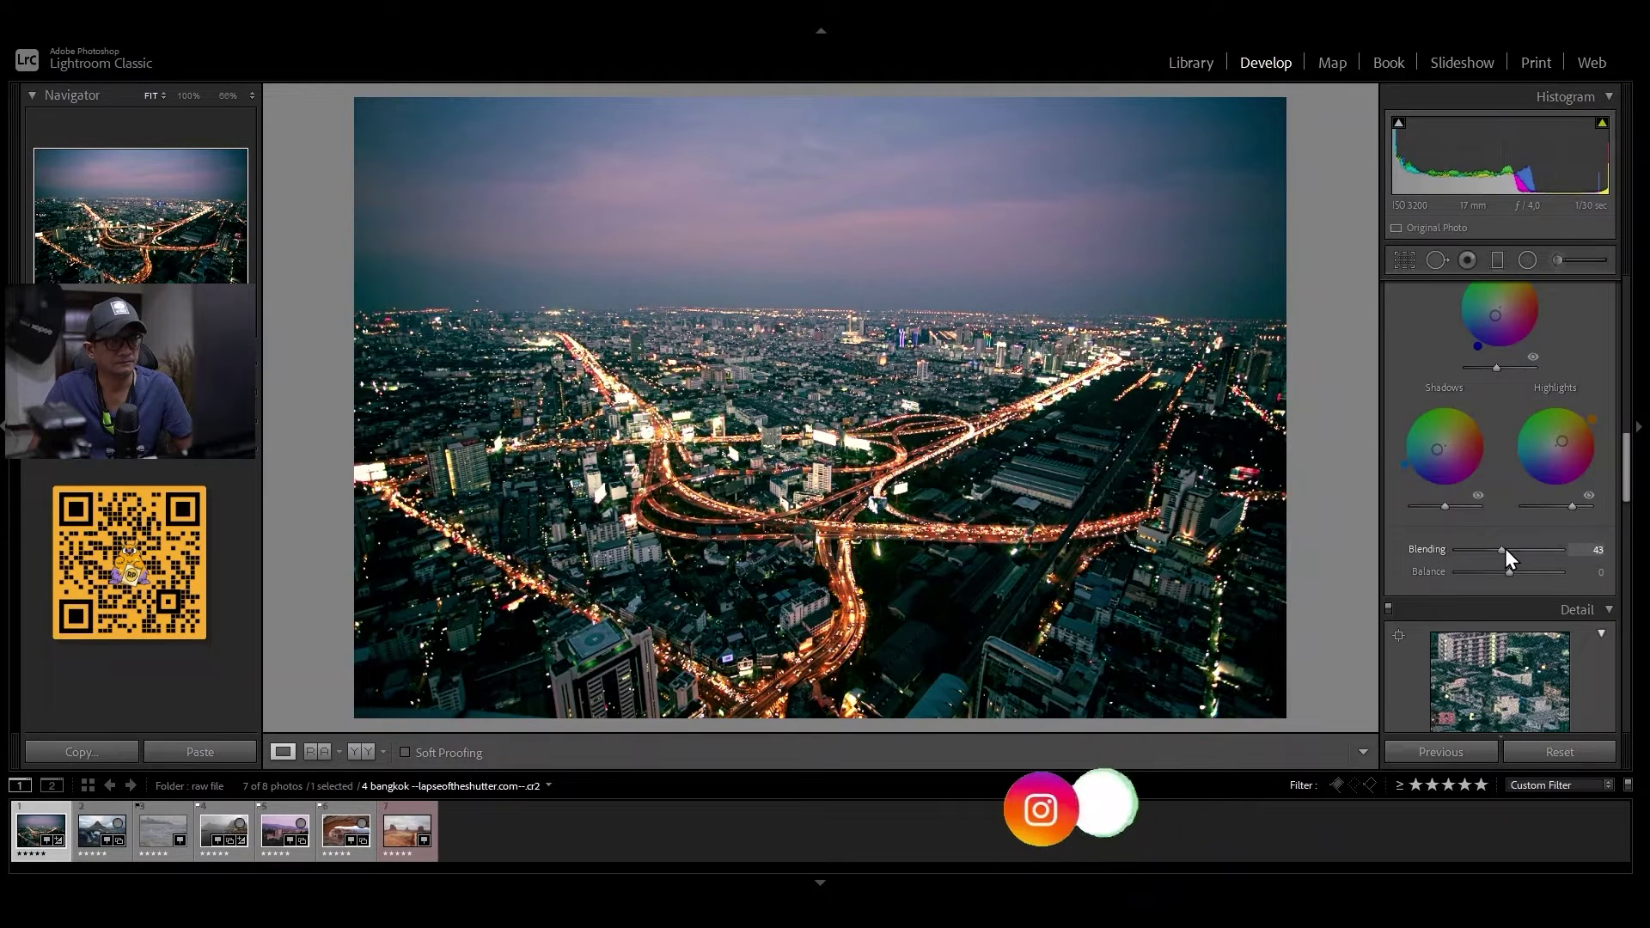
mouse_move(1520, 549)
left_mouse_down()
mouse_move(1579, 549)
mouse_move(1508, 548)
mouse_move(1530, 547)
left_mouse_up()
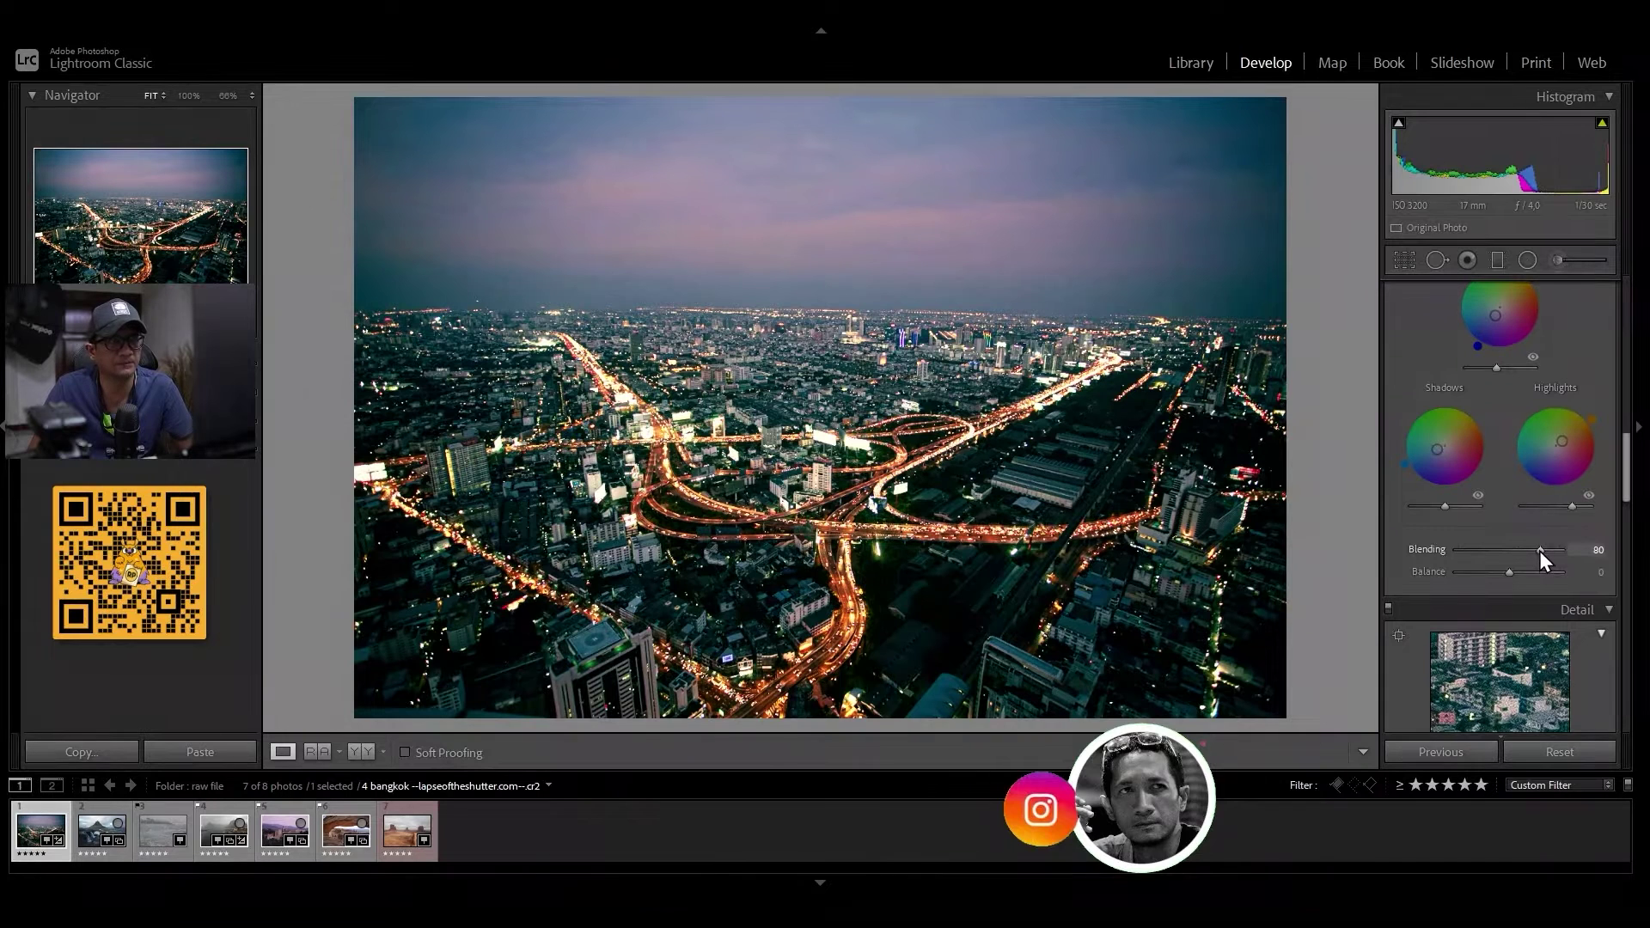
mouse_move(1516, 550)
left_mouse_down()
mouse_move(1565, 550)
mouse_move(1528, 550)
left_mouse_up()
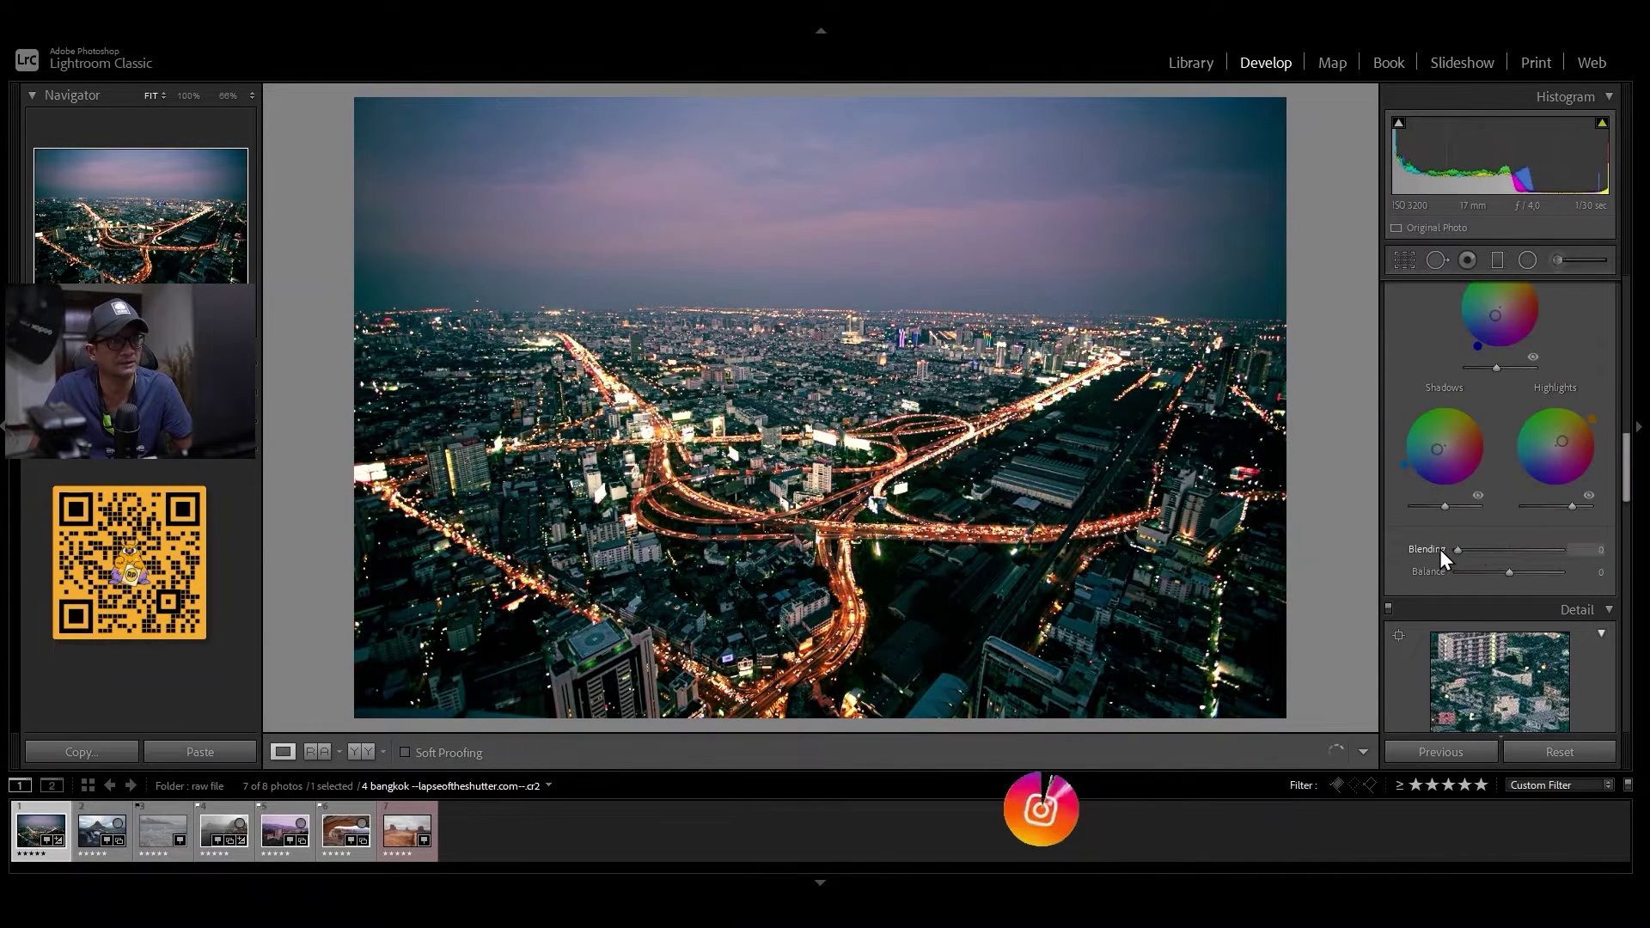
double_click(1493, 547)
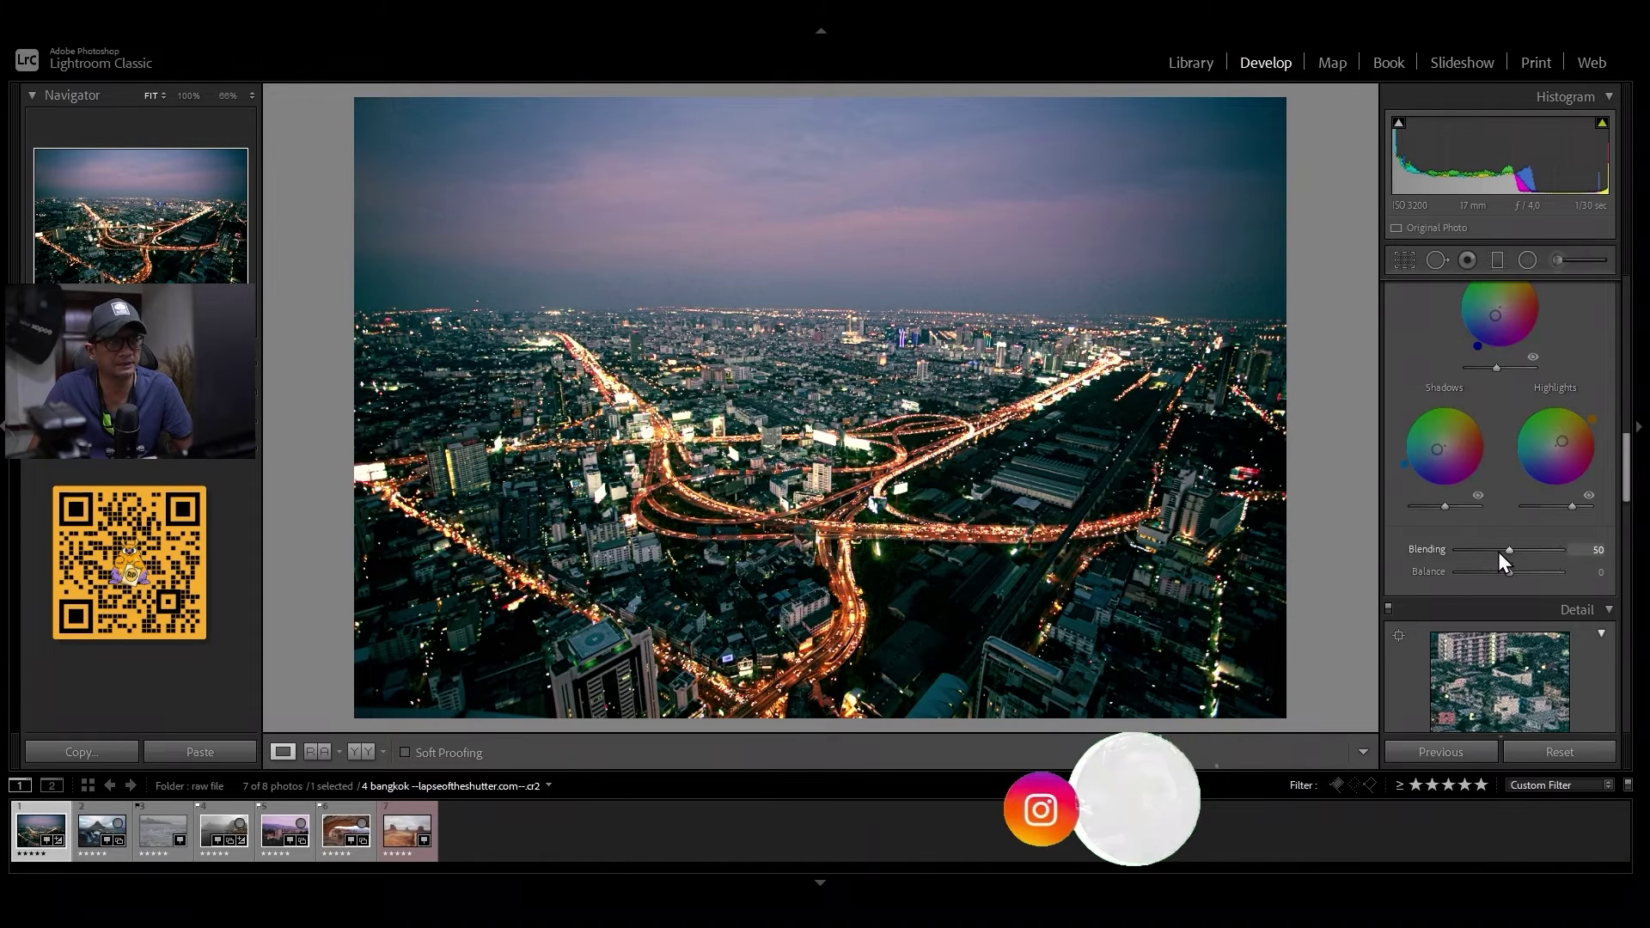
left_click_drag(1538, 550, 1533, 545)
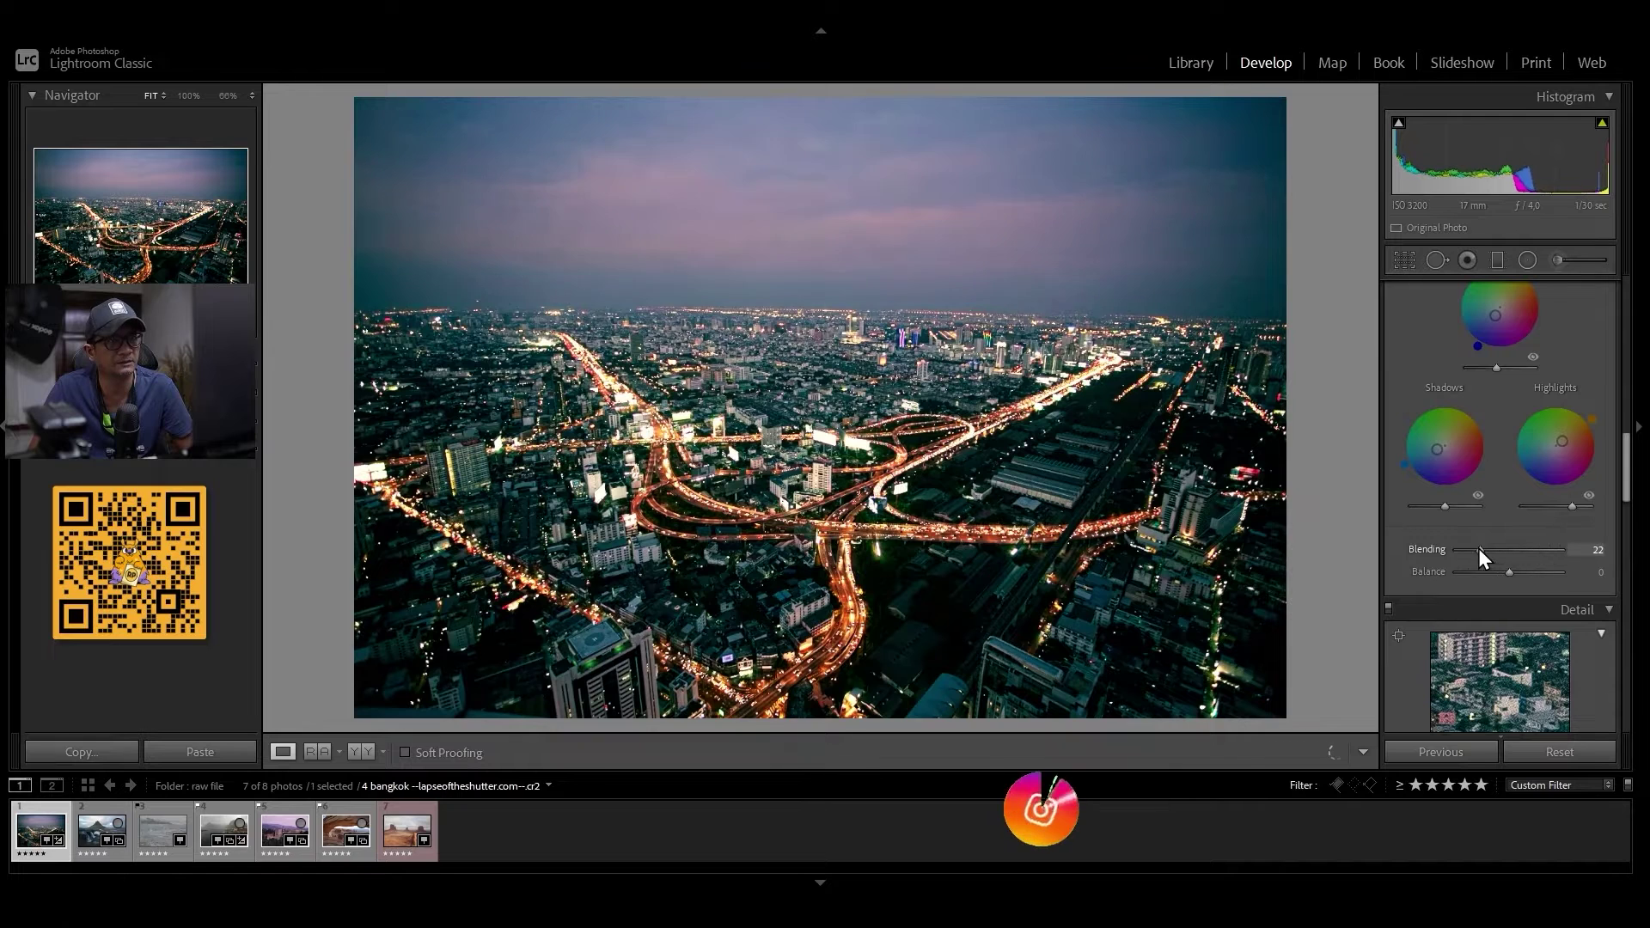
left_click_drag(1421, 550, 1514, 552)
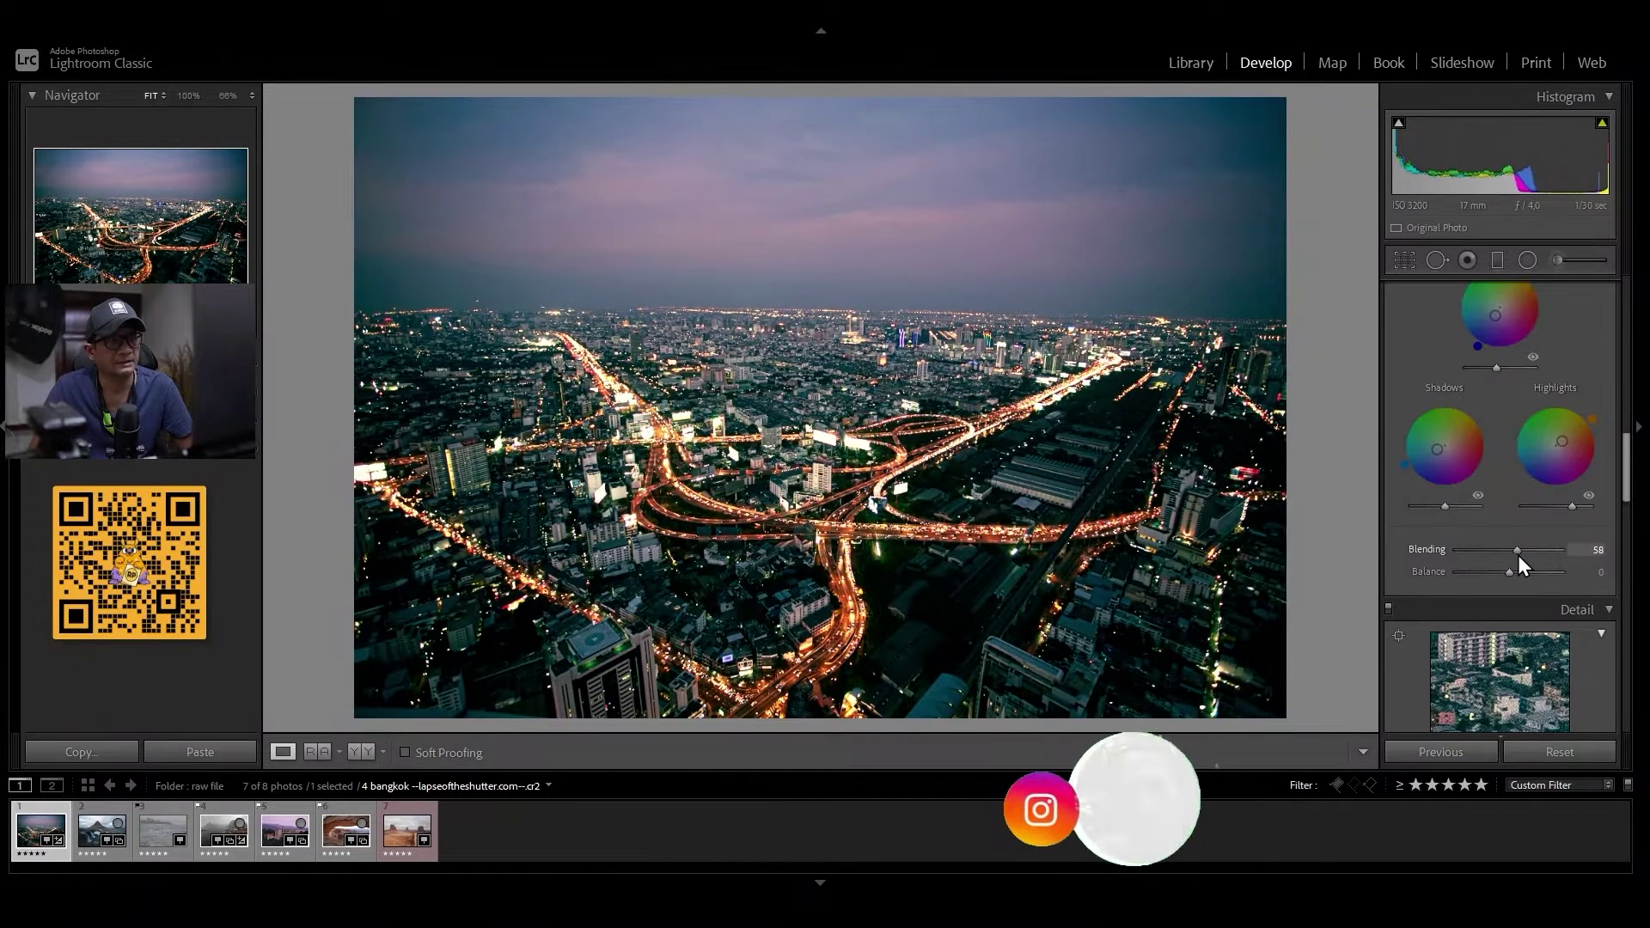
Set Color Grading balance to +38 and compare against the Before view
mouse_move(1508, 571)
left_mouse_down()
mouse_move(1557, 572)
mouse_move(1462, 574)
mouse_move(1528, 579)
left_mouse_up()
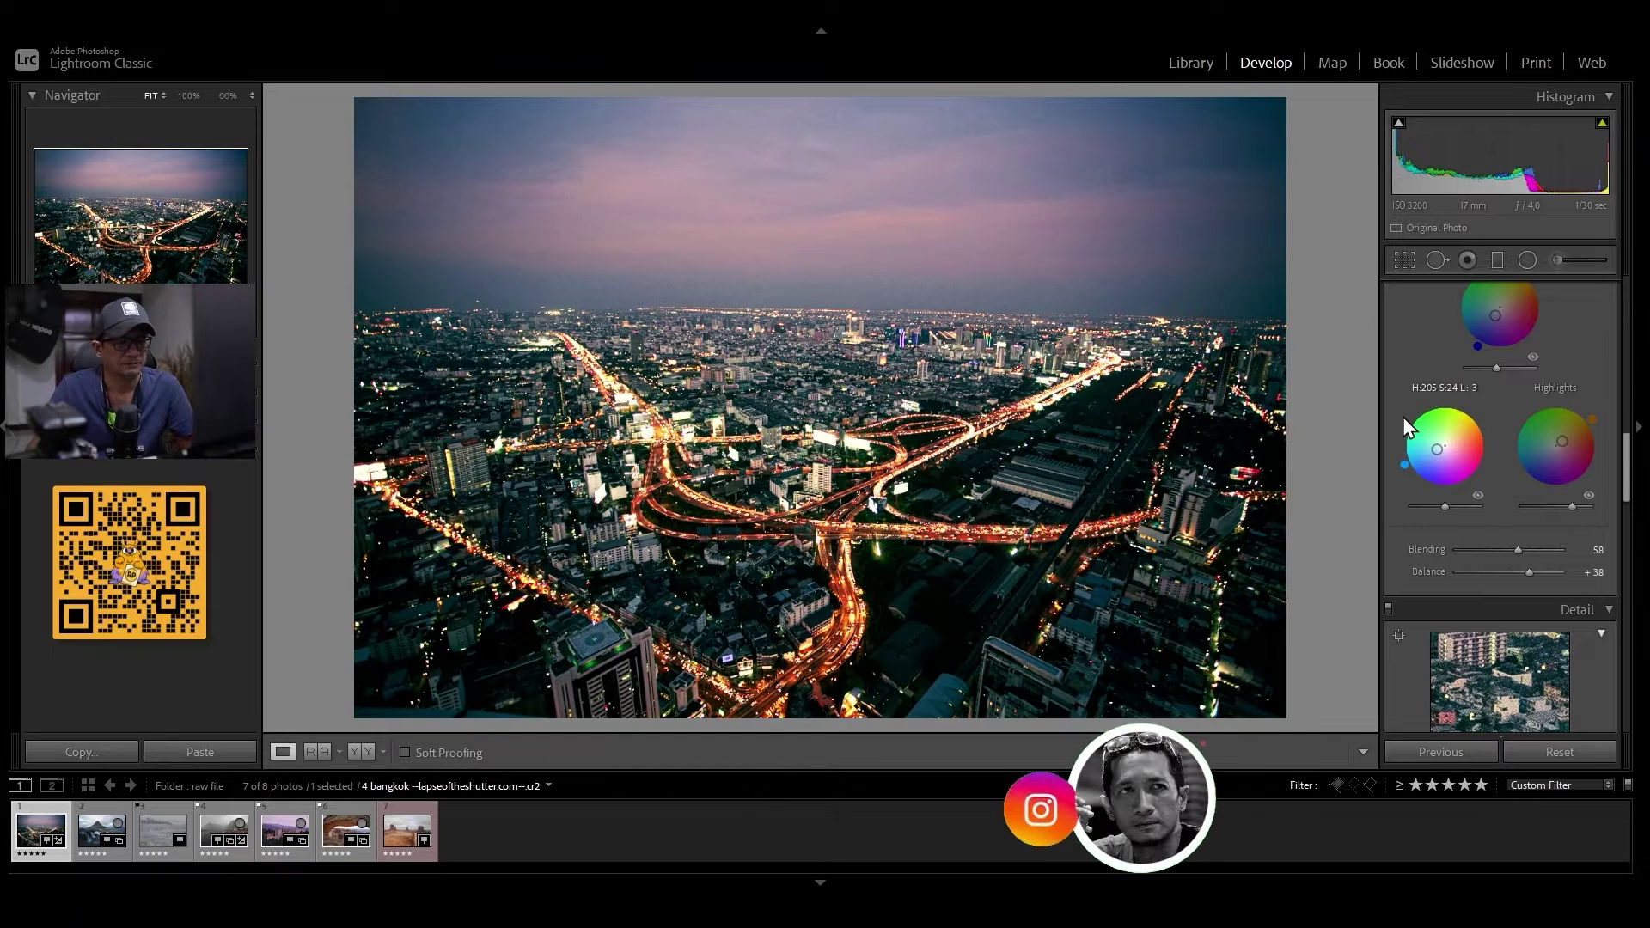
key("backslash")
key("backslash")
key("backslash")
key("backslash")
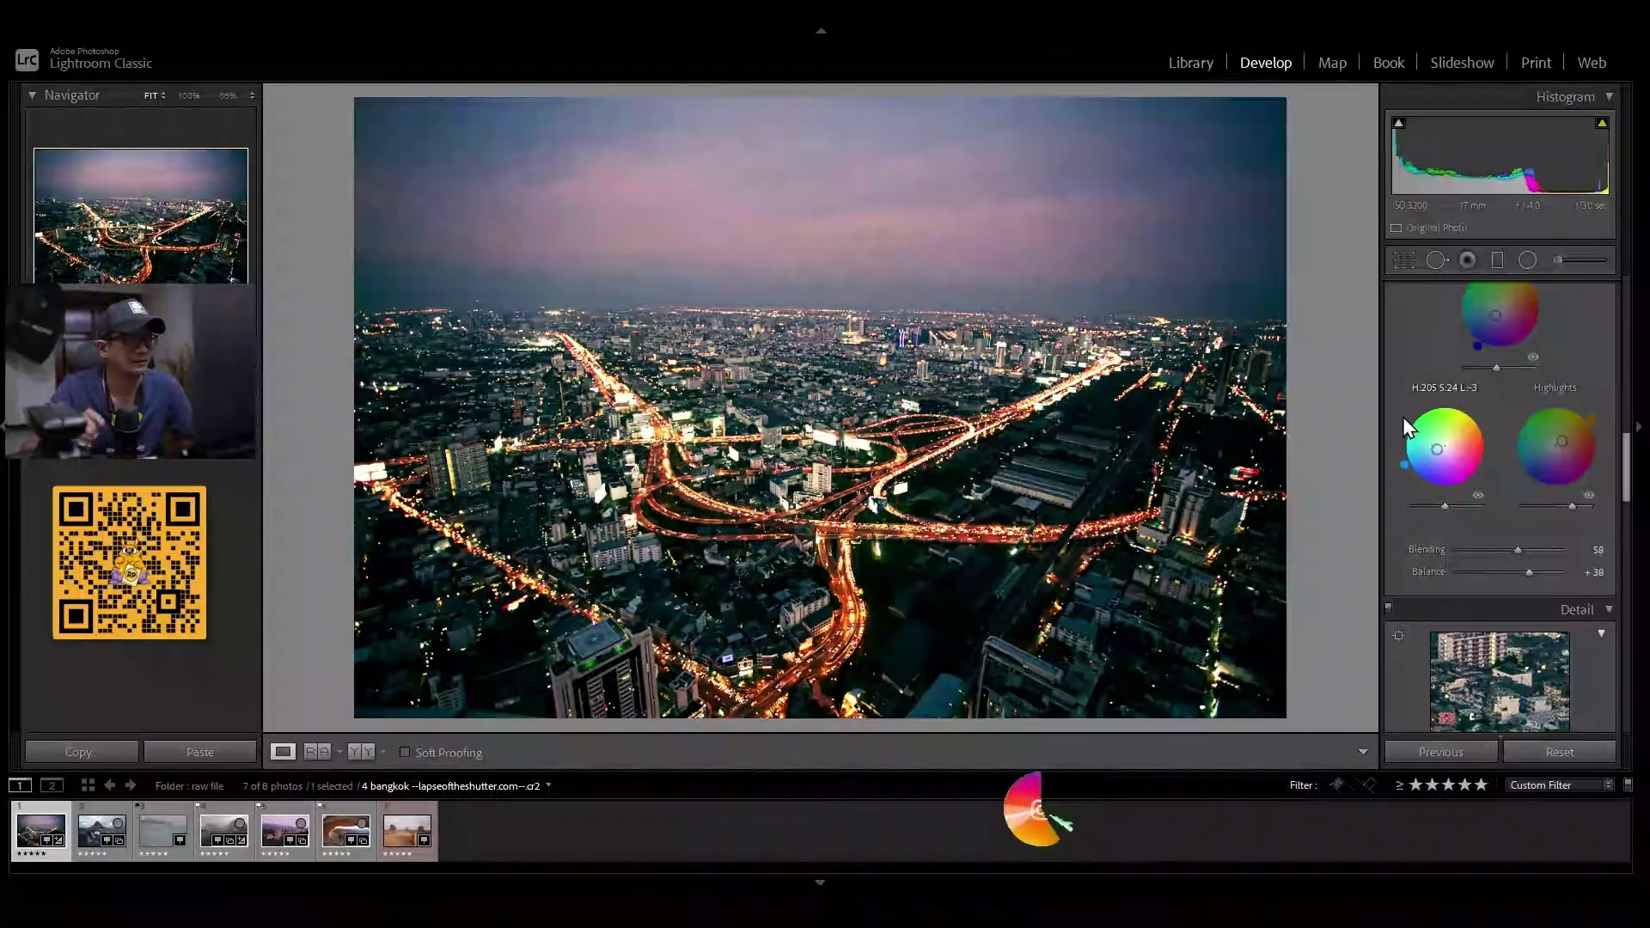
left_click_drag(1623, 456, 1622, 485)
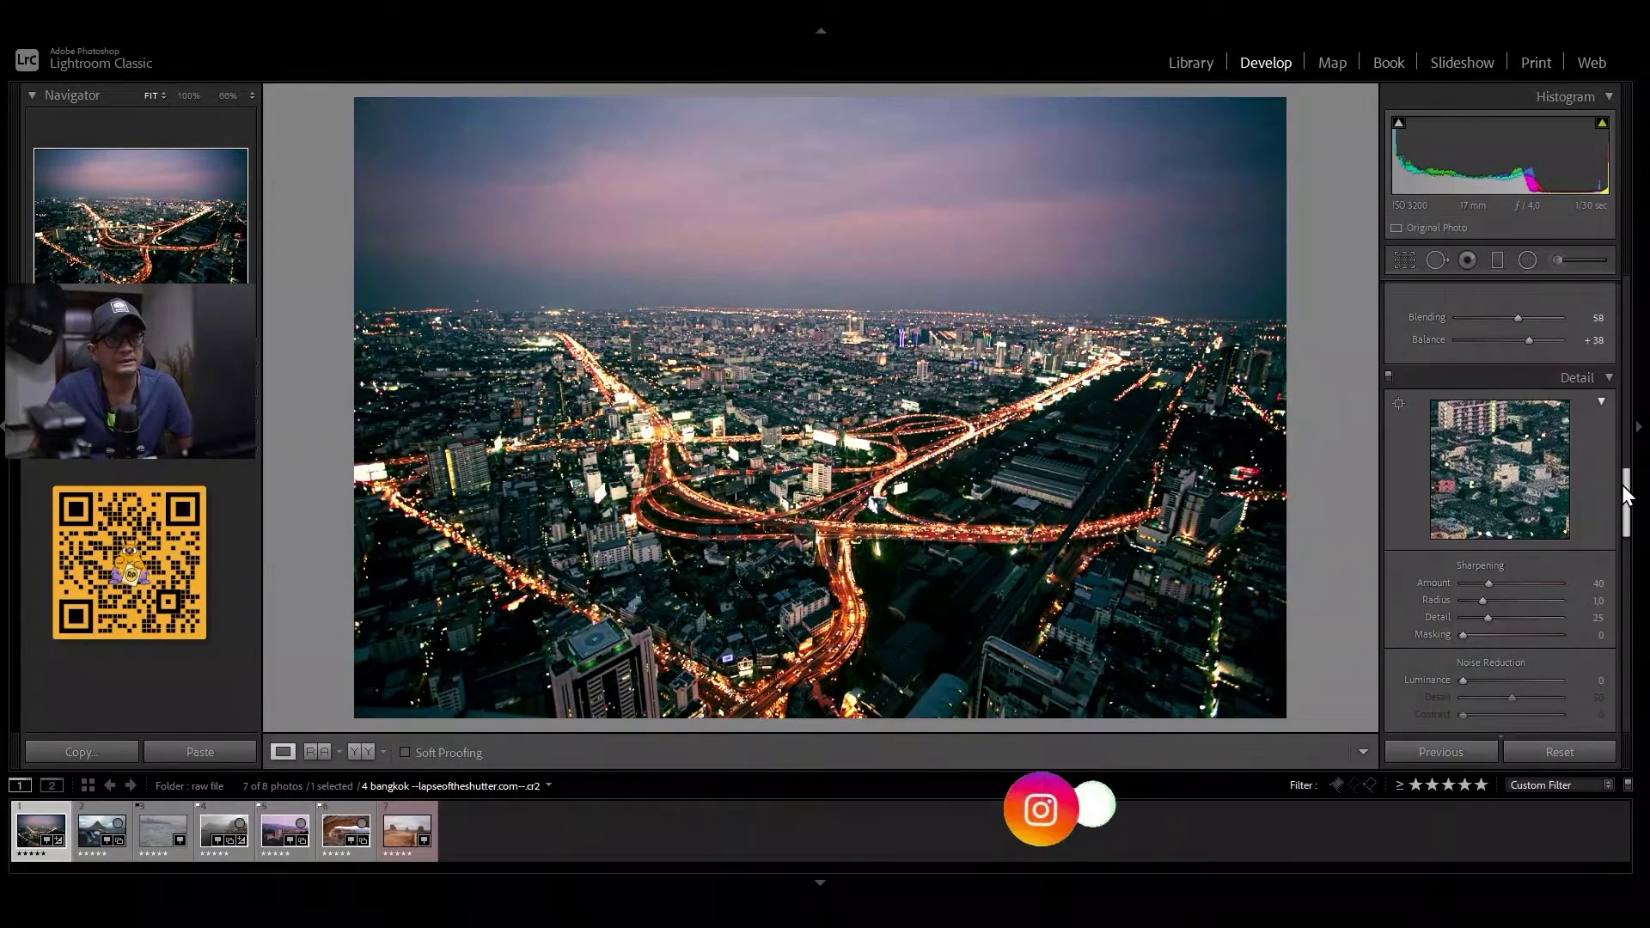
Zoom in to 200% and set sharpening Amount 79, Radius 0.8, Detail 12 and Masking 74
left_click_drag(1622, 484, 1621, 495)
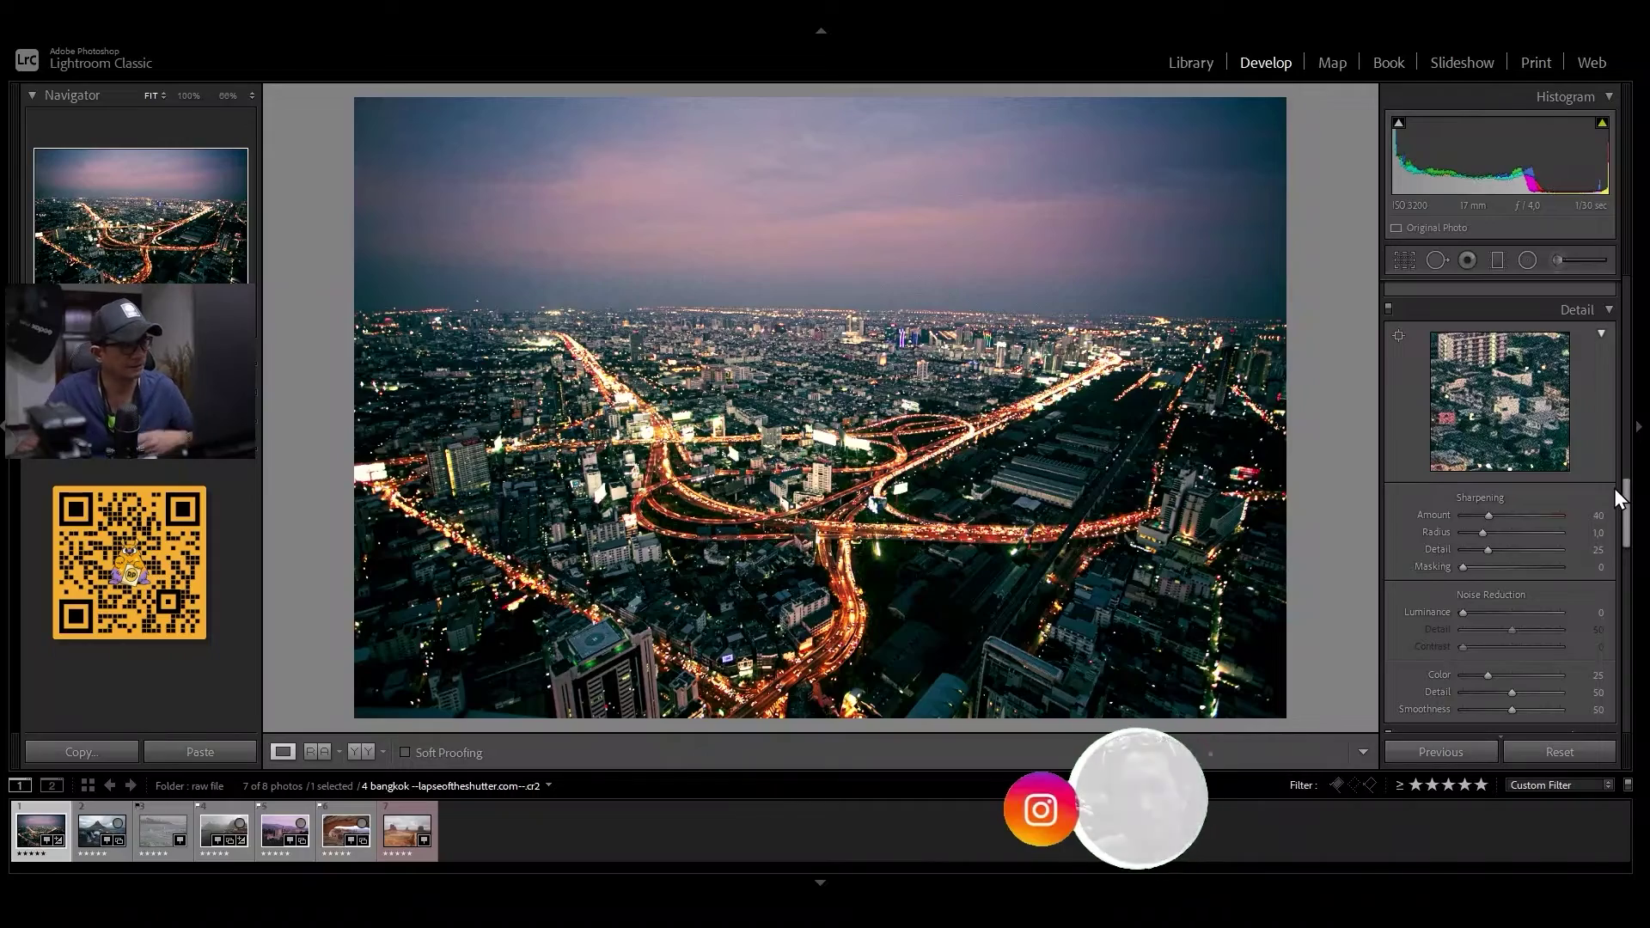
key("ctrl+equal")
key("ctrl+equal")
key("ctrl+equal")
key("ctrl+equal")
key("ctrl+equal")
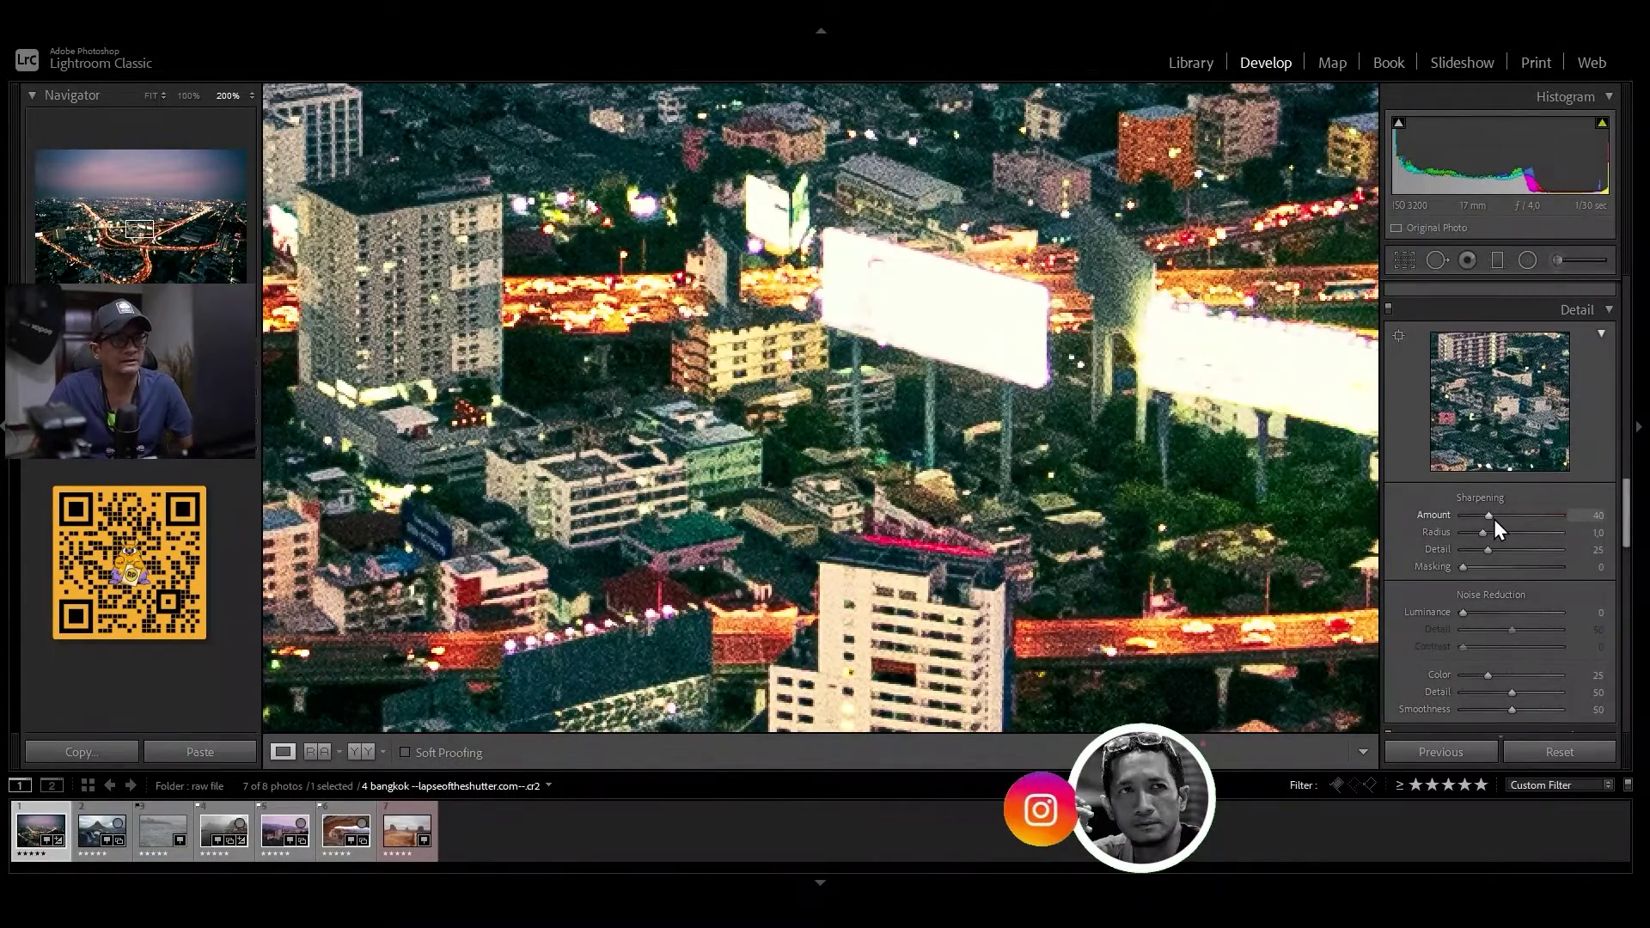
left_click_drag(1488, 515, 1513, 515)
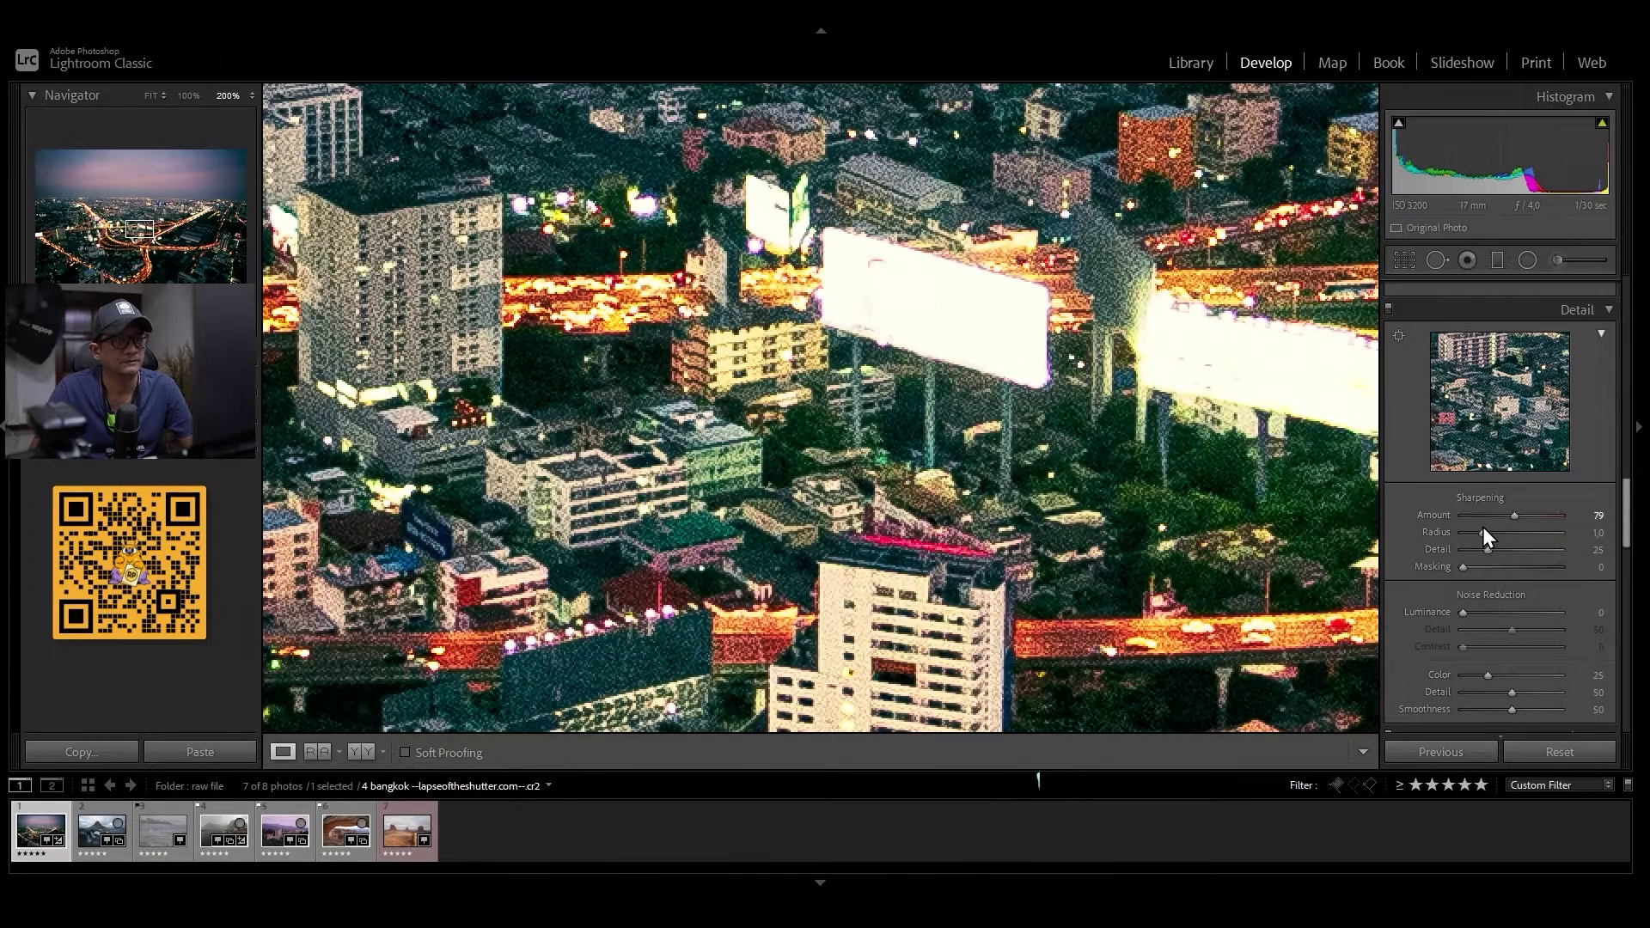
left_click_drag(1482, 532, 1473, 532)
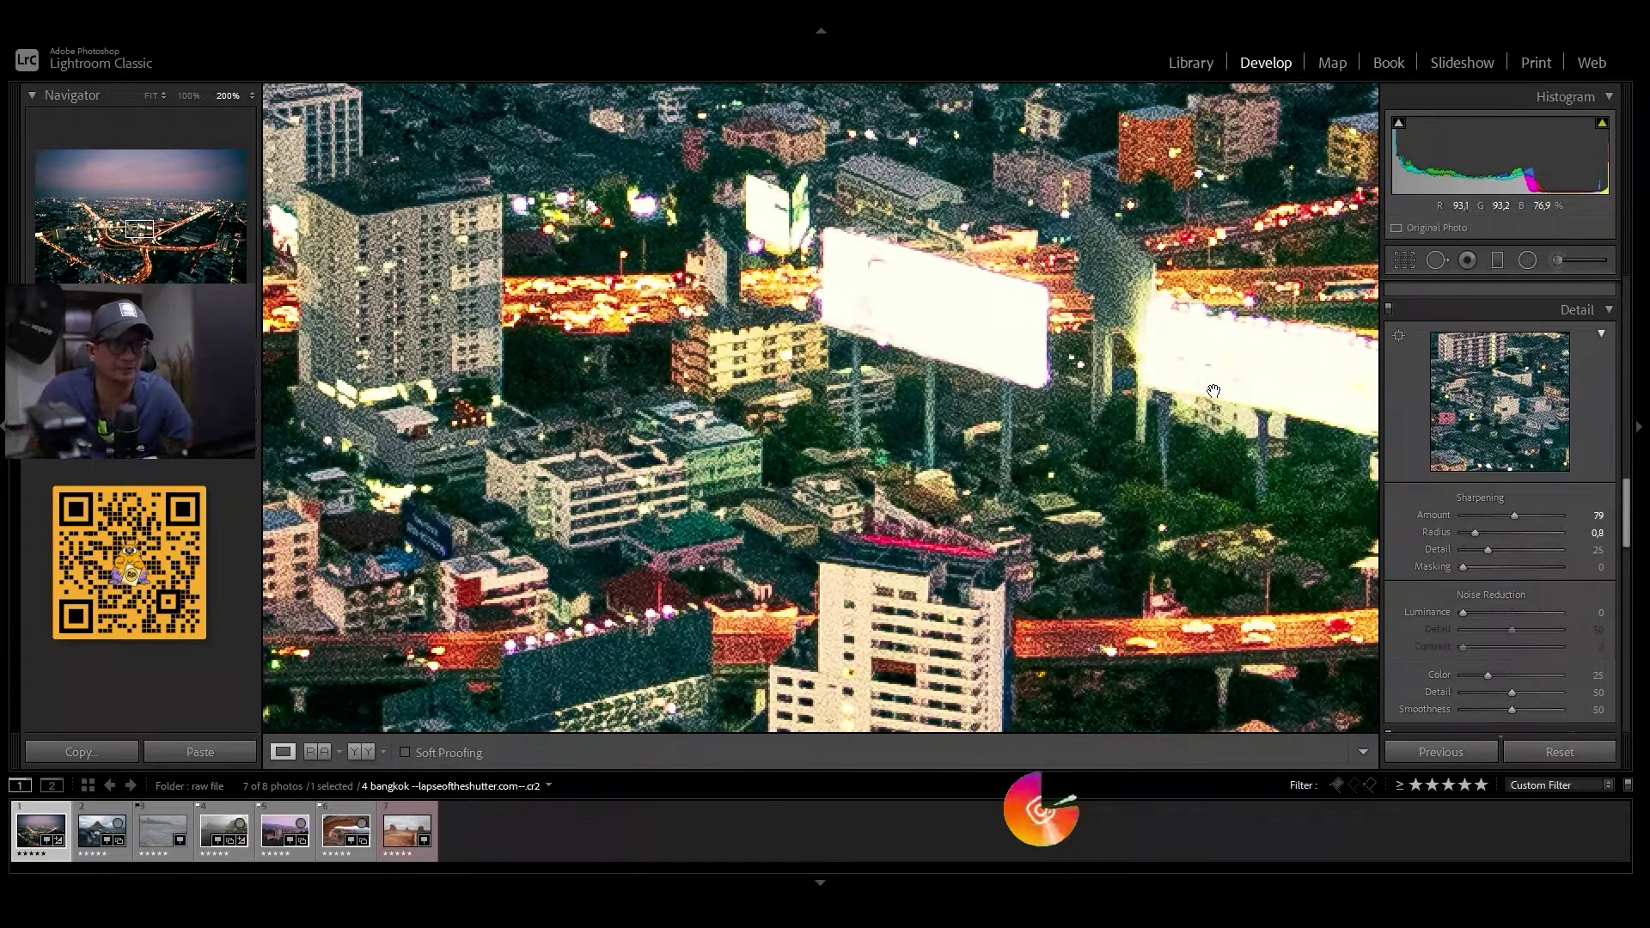
mouse_move(1488, 550)
left_mouse_down()
mouse_move(1539, 549)
mouse_move(1472, 549)
mouse_move(1545, 574)
mouse_move(1525, 574)
left_mouse_up()
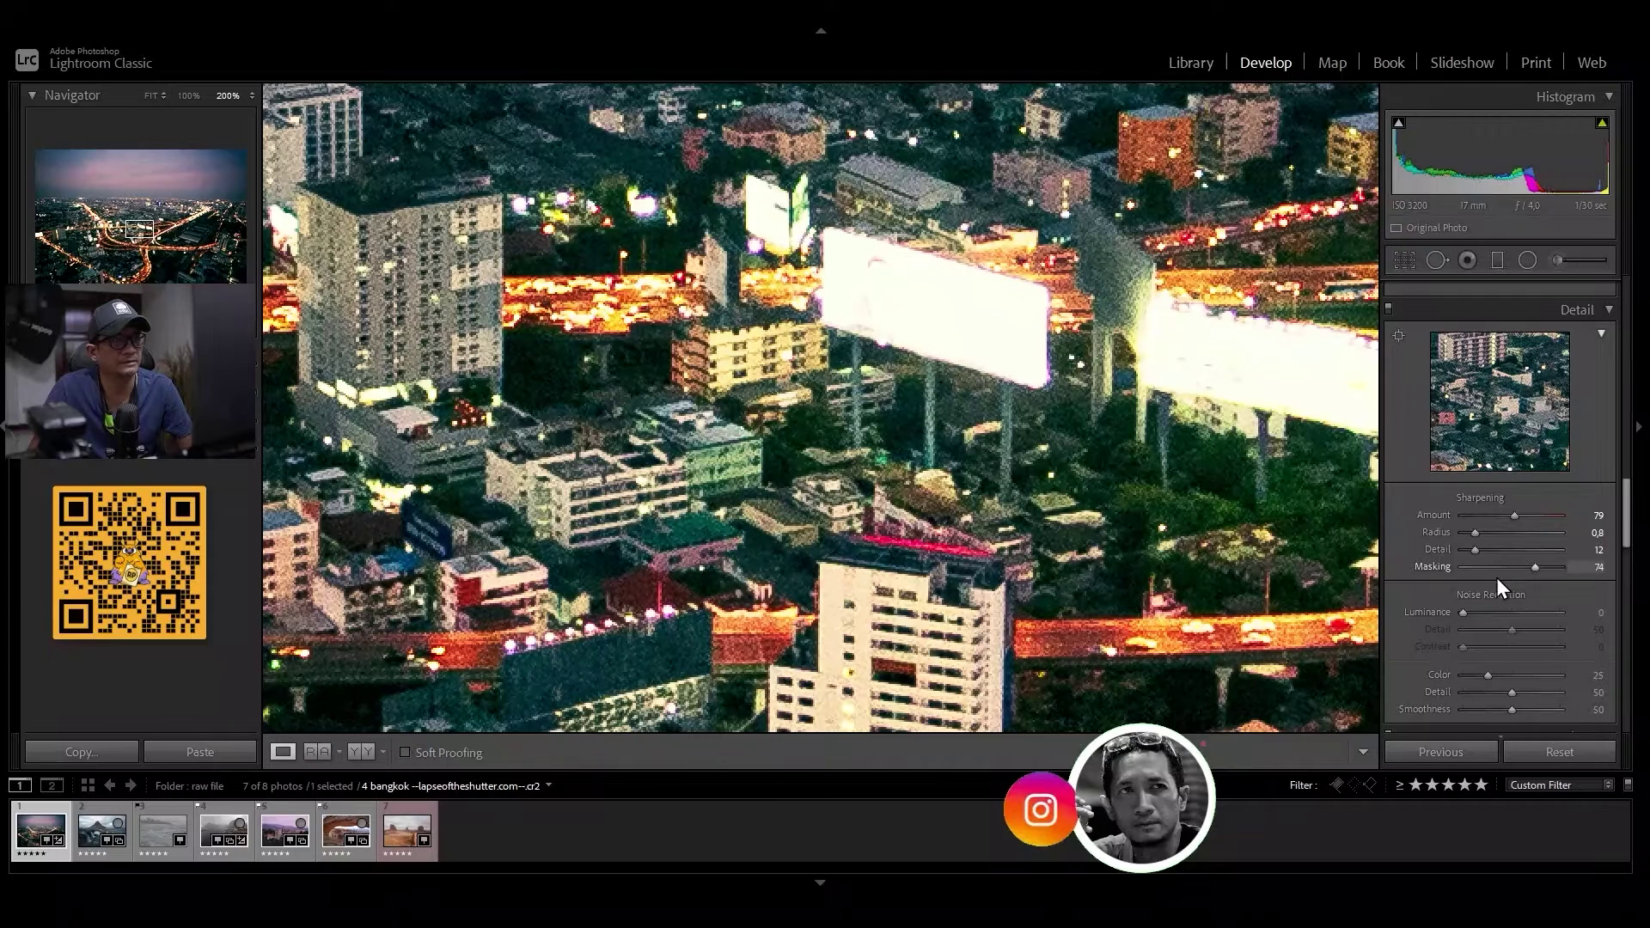
Set noise reduction Luminance 28, Detail 84, Contrast 59, then pan around the city to inspect
scroll(1495, 486, "down", 2)
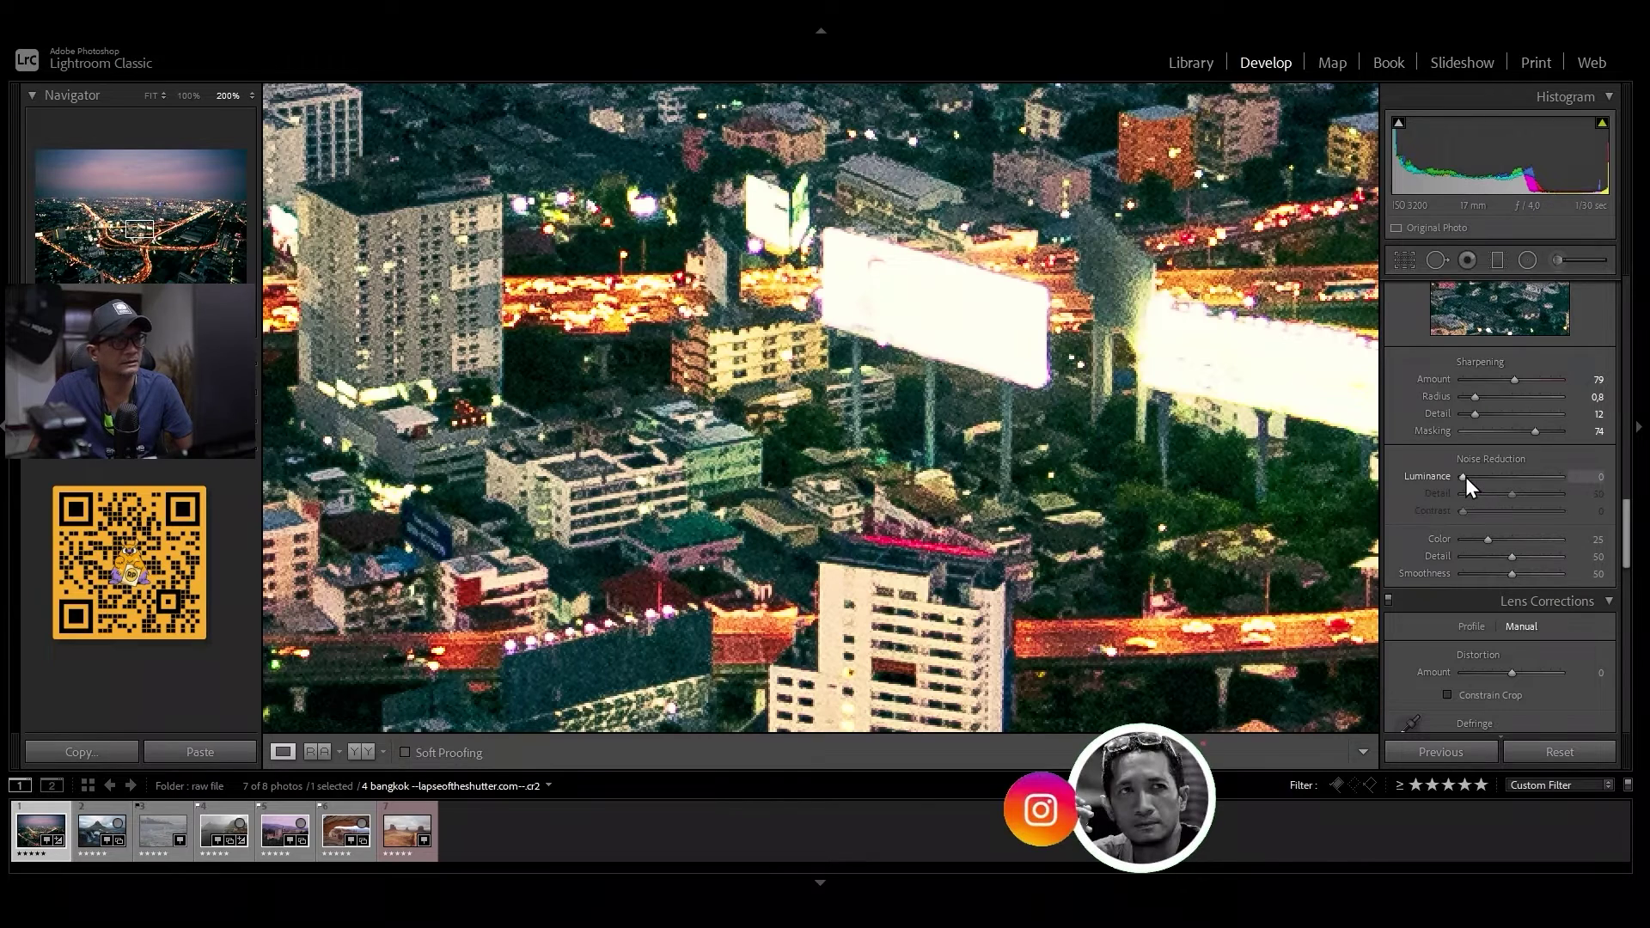
mouse_move(1466, 477)
left_mouse_down()
mouse_move(1498, 476)
mouse_move(1481, 476)
left_mouse_up()
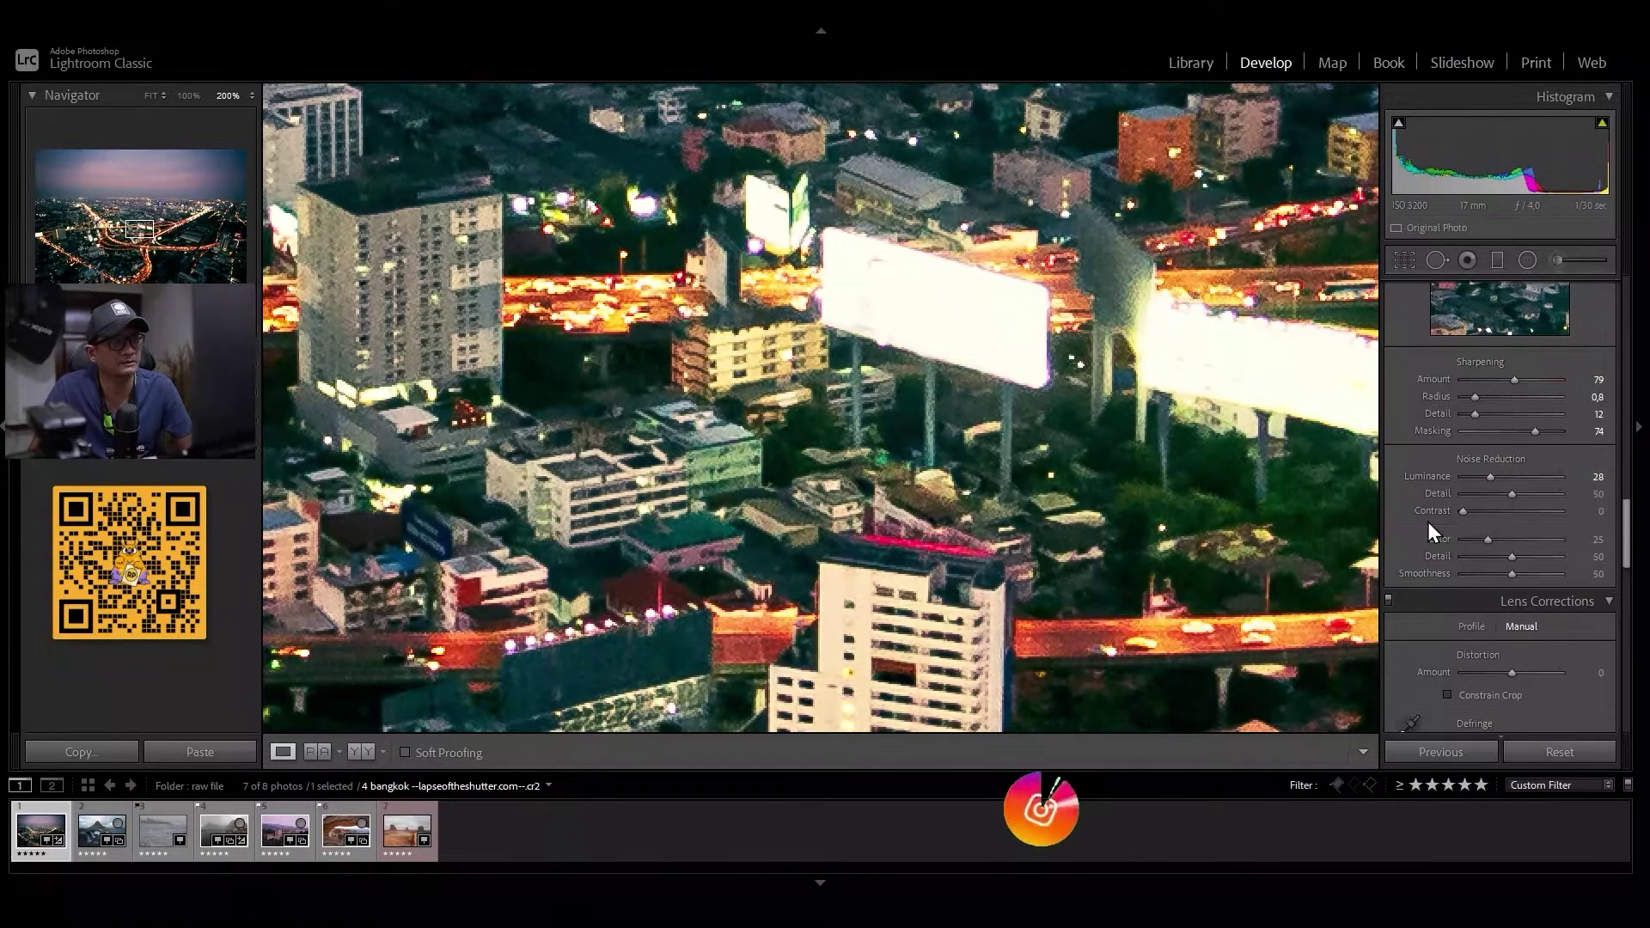
mouse_move(1513, 494)
left_mouse_down()
mouse_move(1489, 494)
mouse_move(1535, 505)
left_mouse_up()
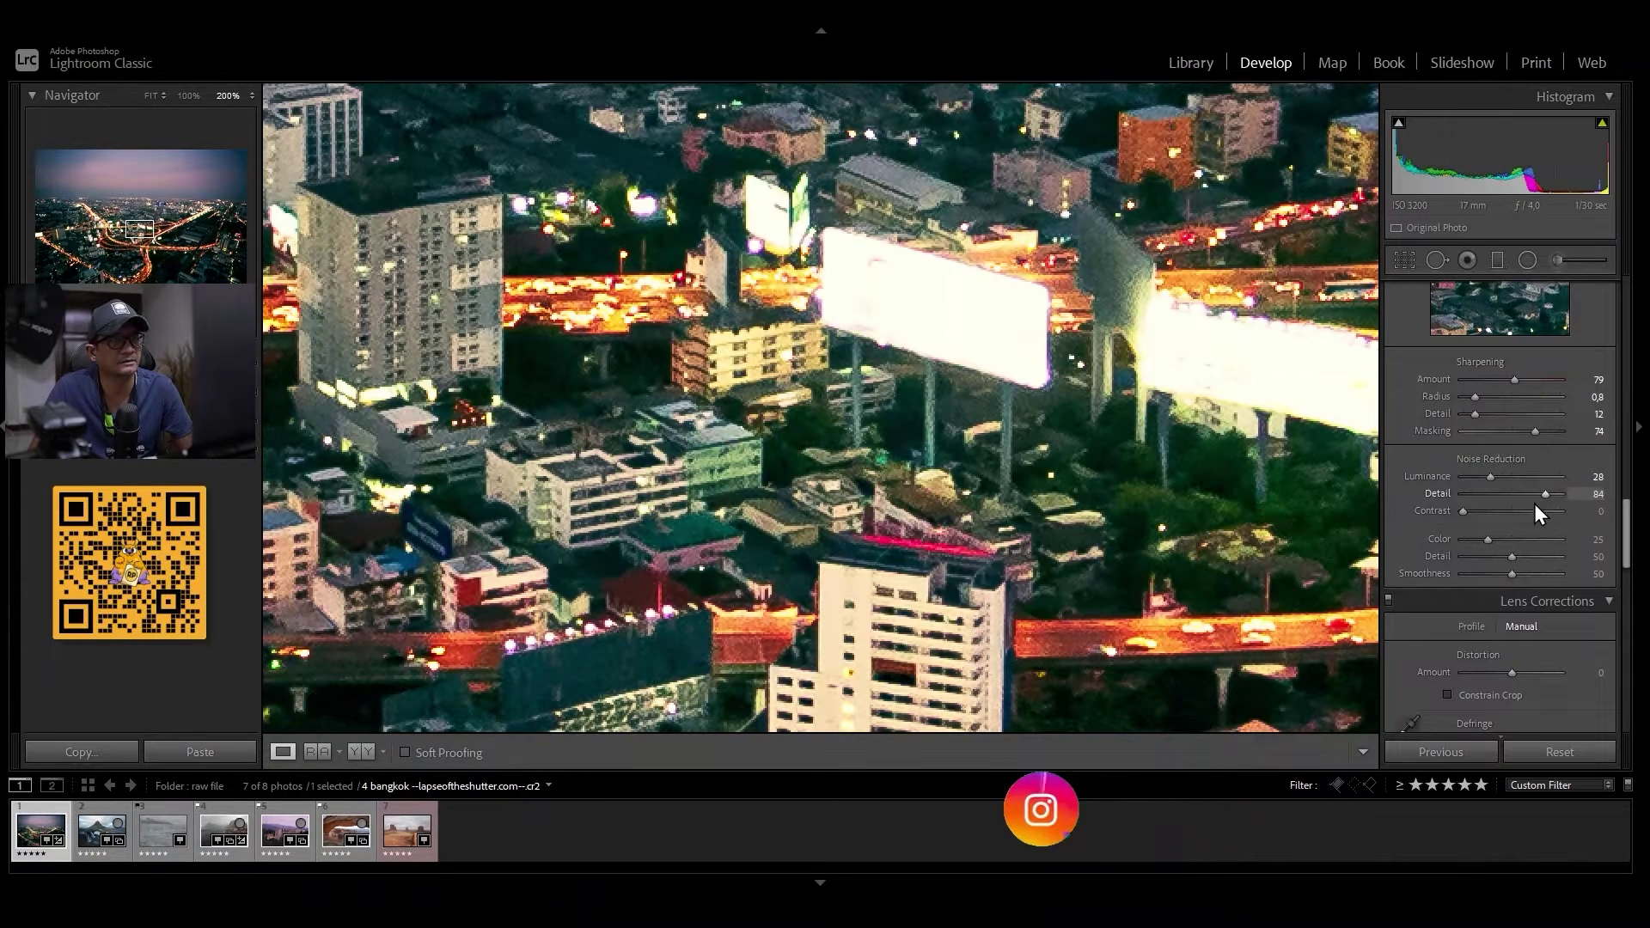
left_click_drag(1464, 510, 1497, 511)
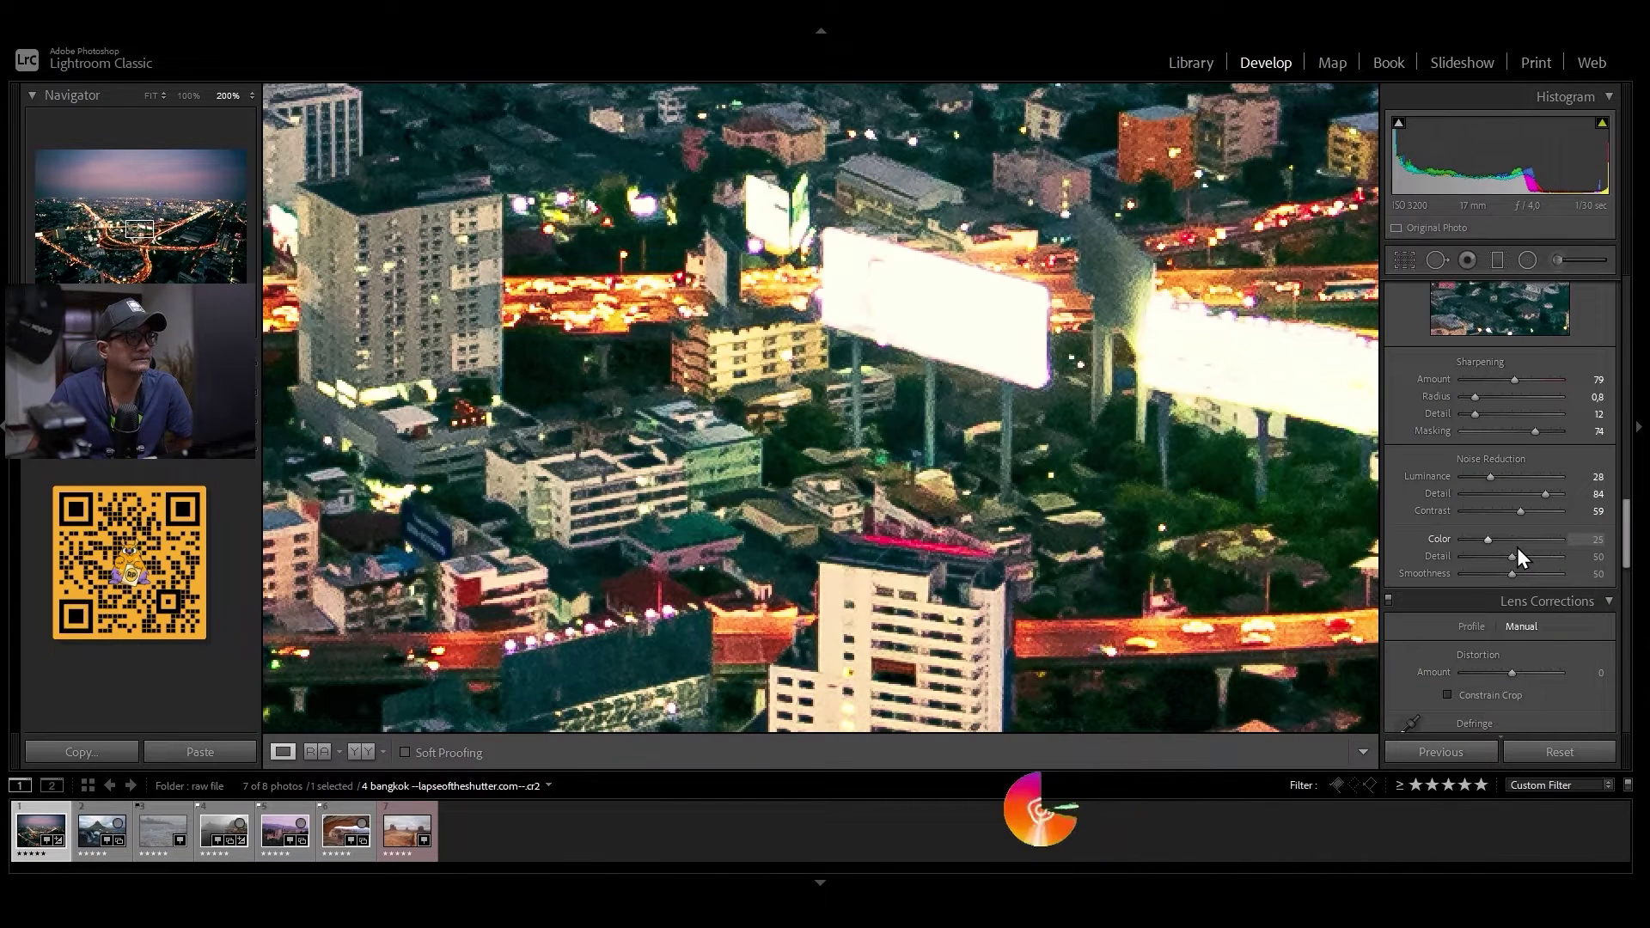
left_click_drag(1159, 339, 853, 400)
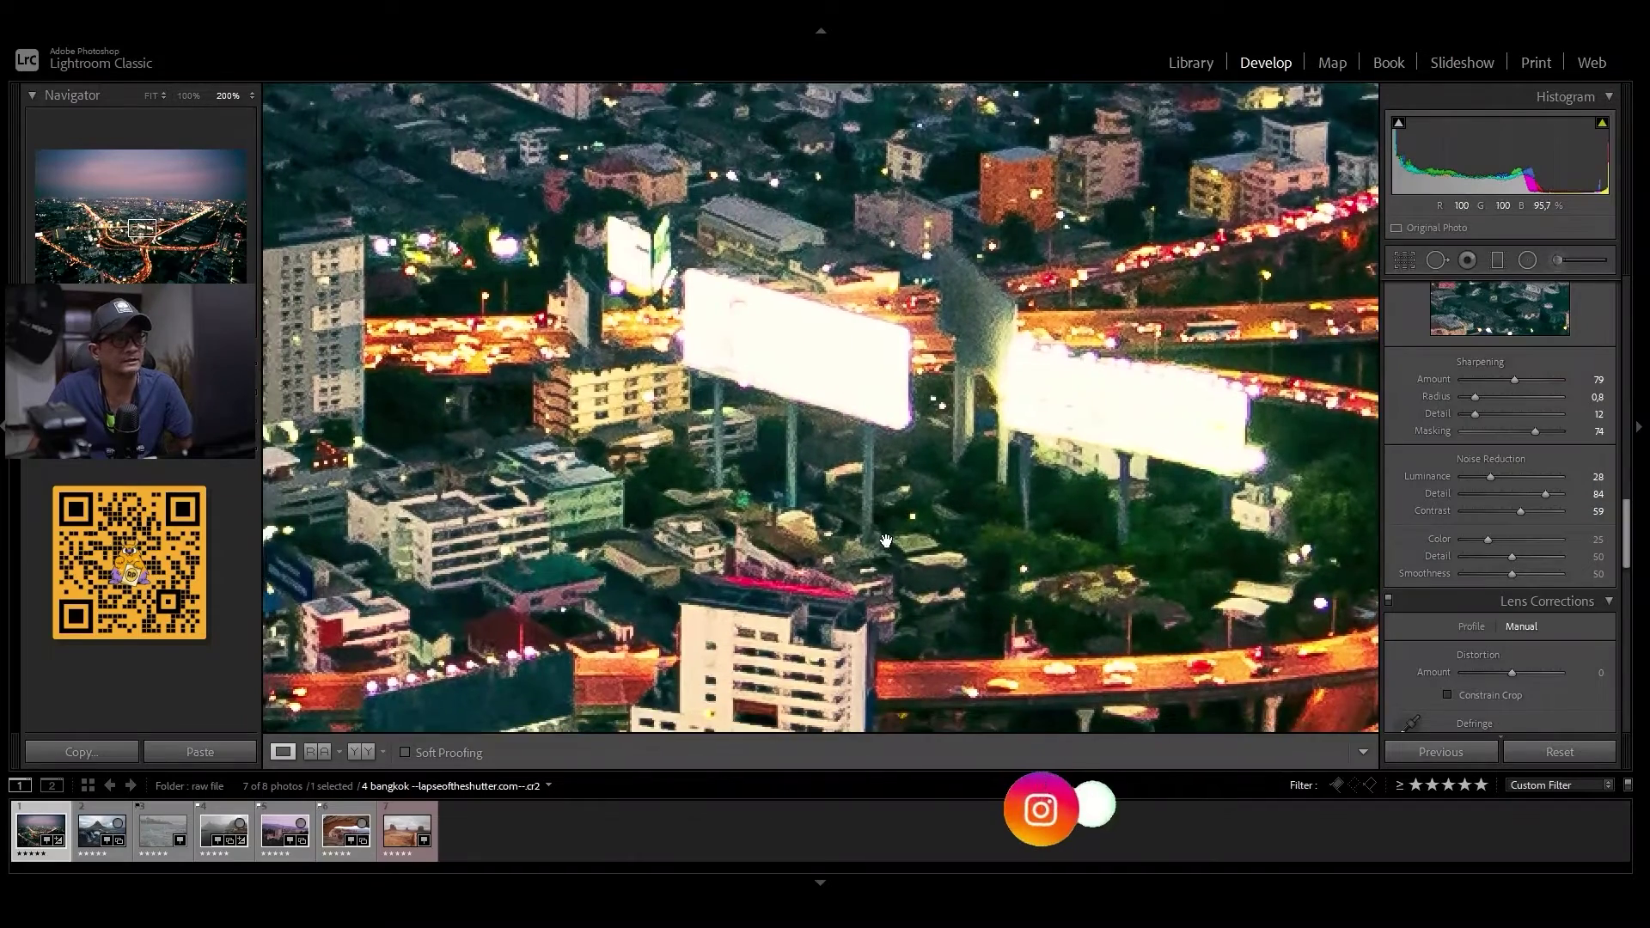
left_click_drag(853, 400, 872, 277)
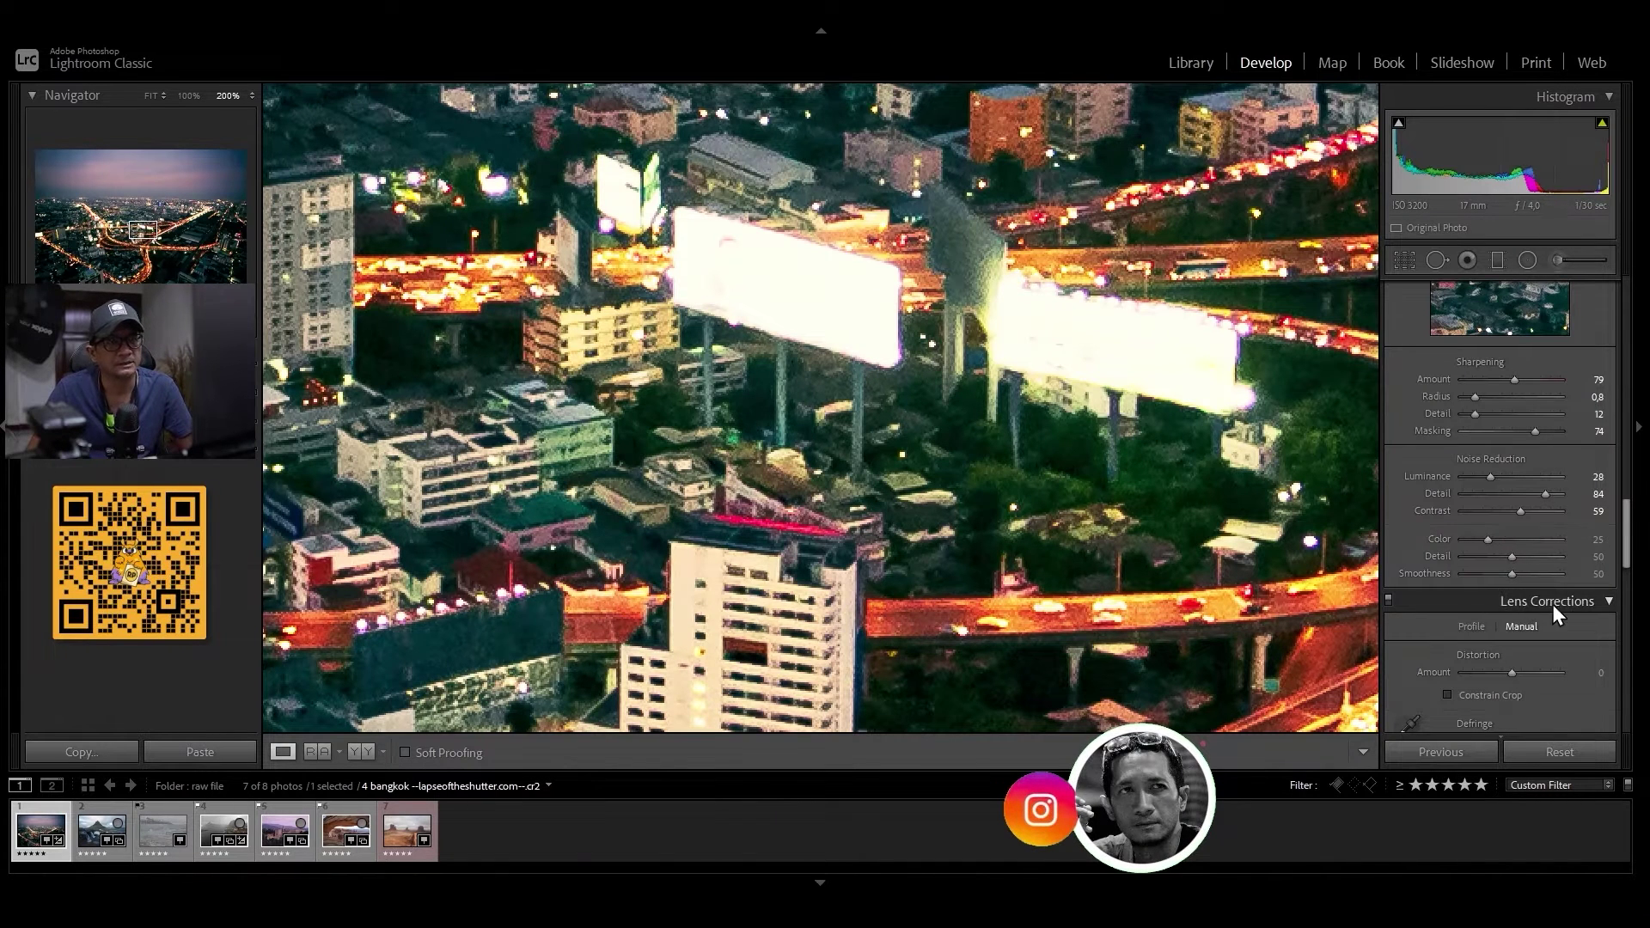
Fit the photo back in view and enable Remove Chromatic Aberration in the Profile lens corrections
scroll(1633, 550, "down", 3)
key("z")
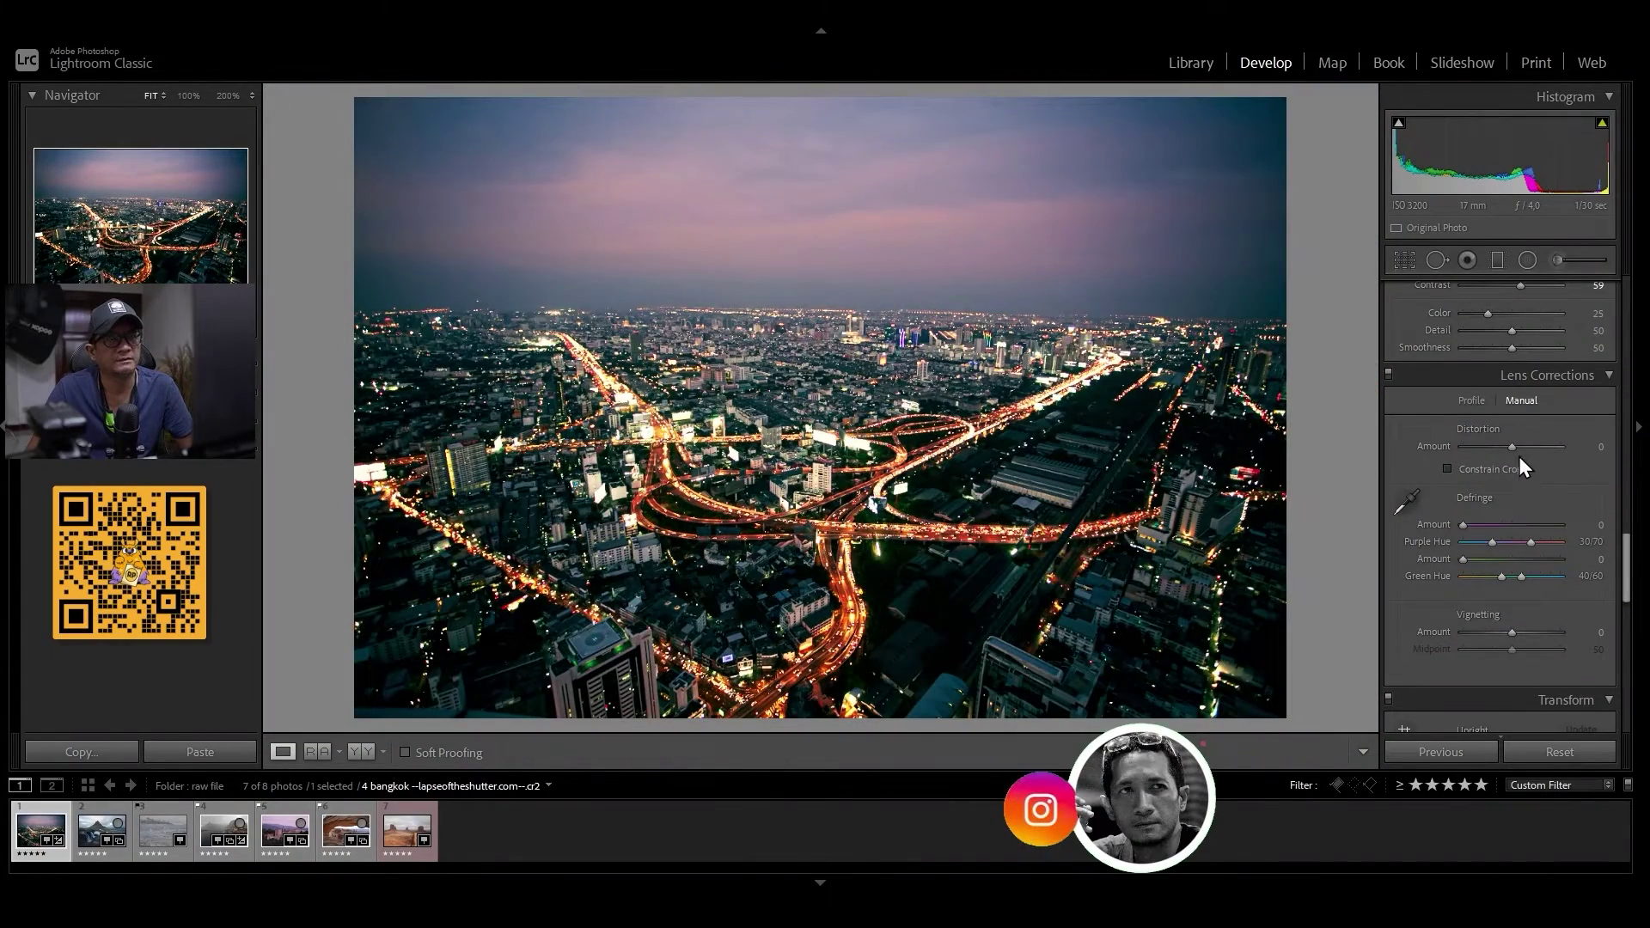
left_click(1471, 400)
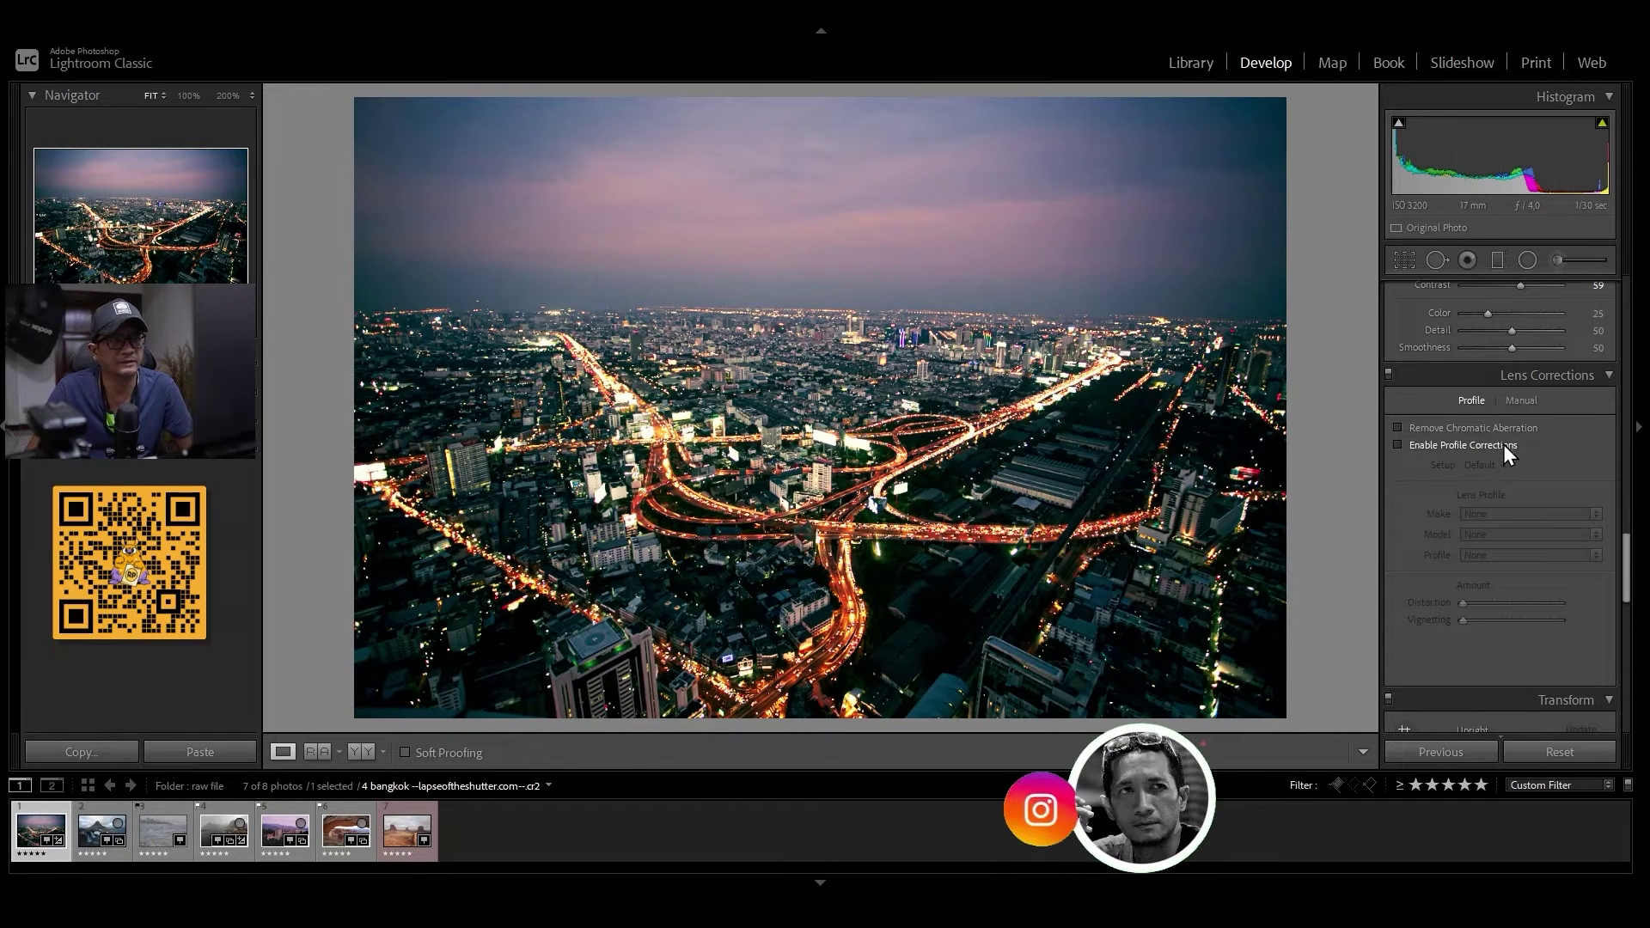
left_click(1399, 426)
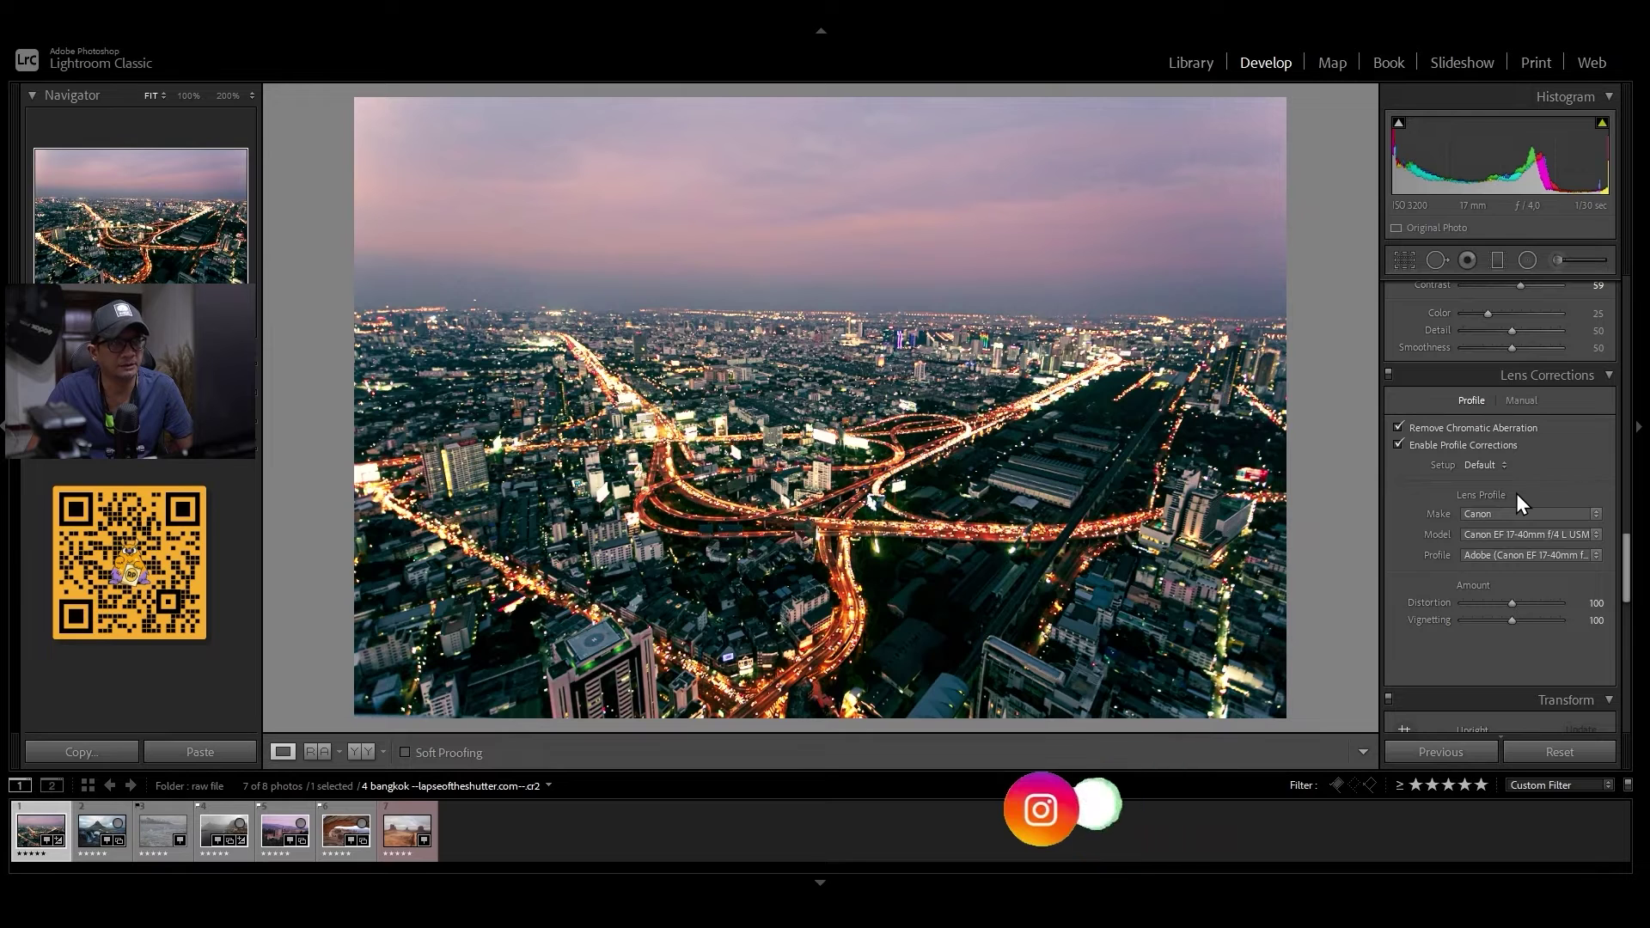
Toggle the Canon 17–40mm profile corrections on and off to compare, leaving them enabled
left_click(1401, 446)
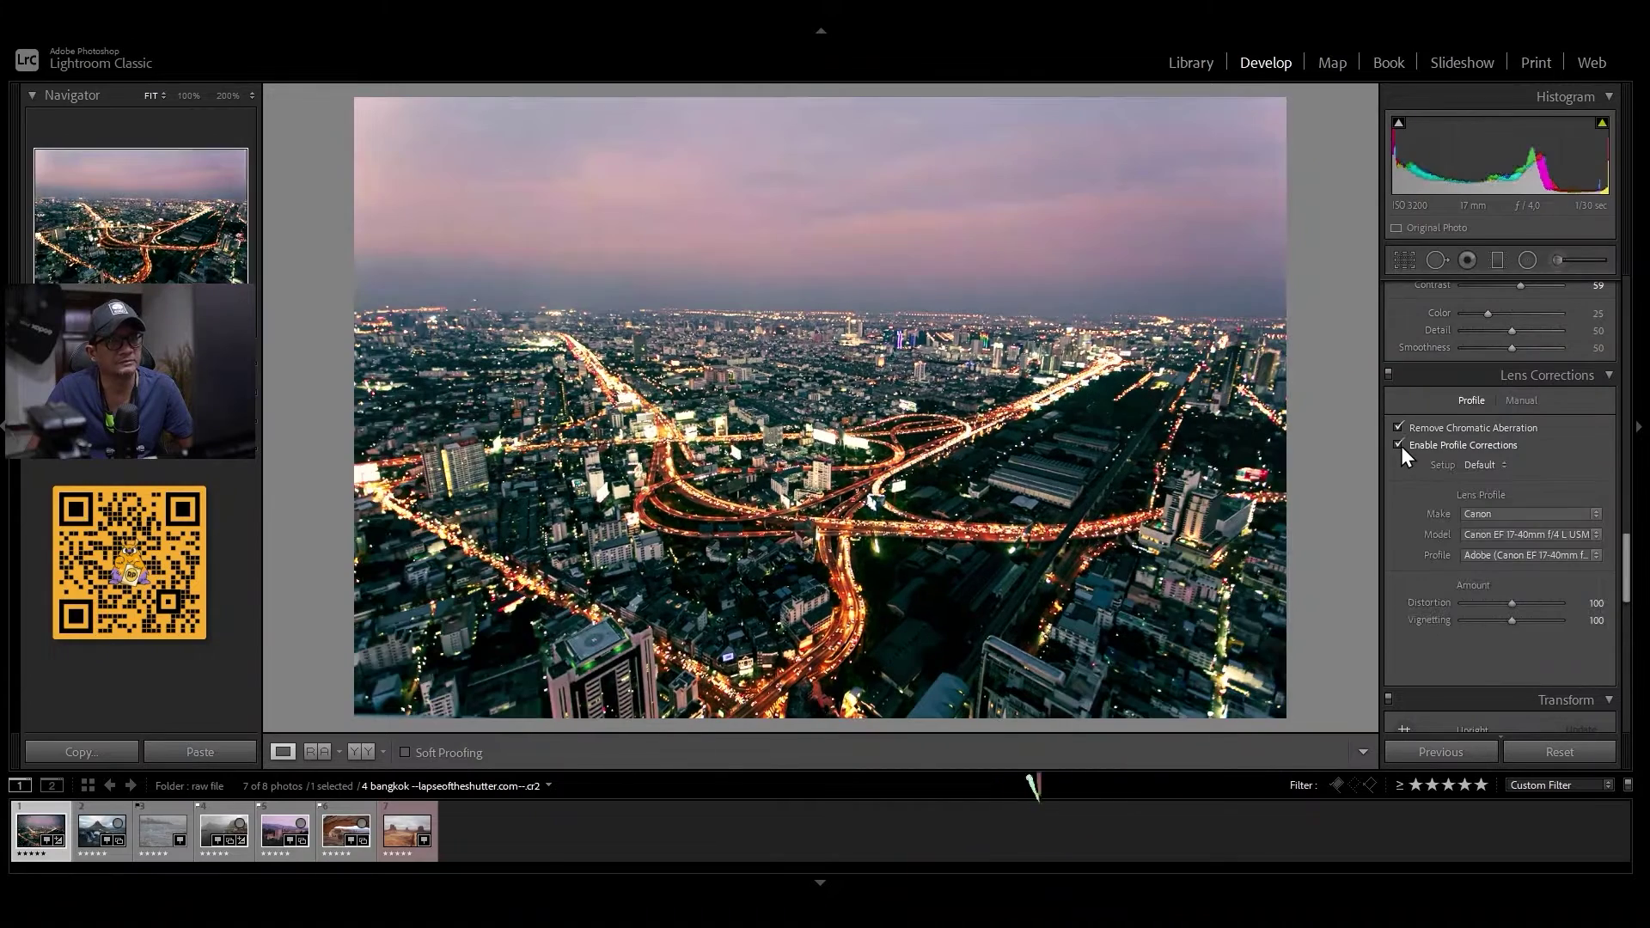
left_click(1401, 445)
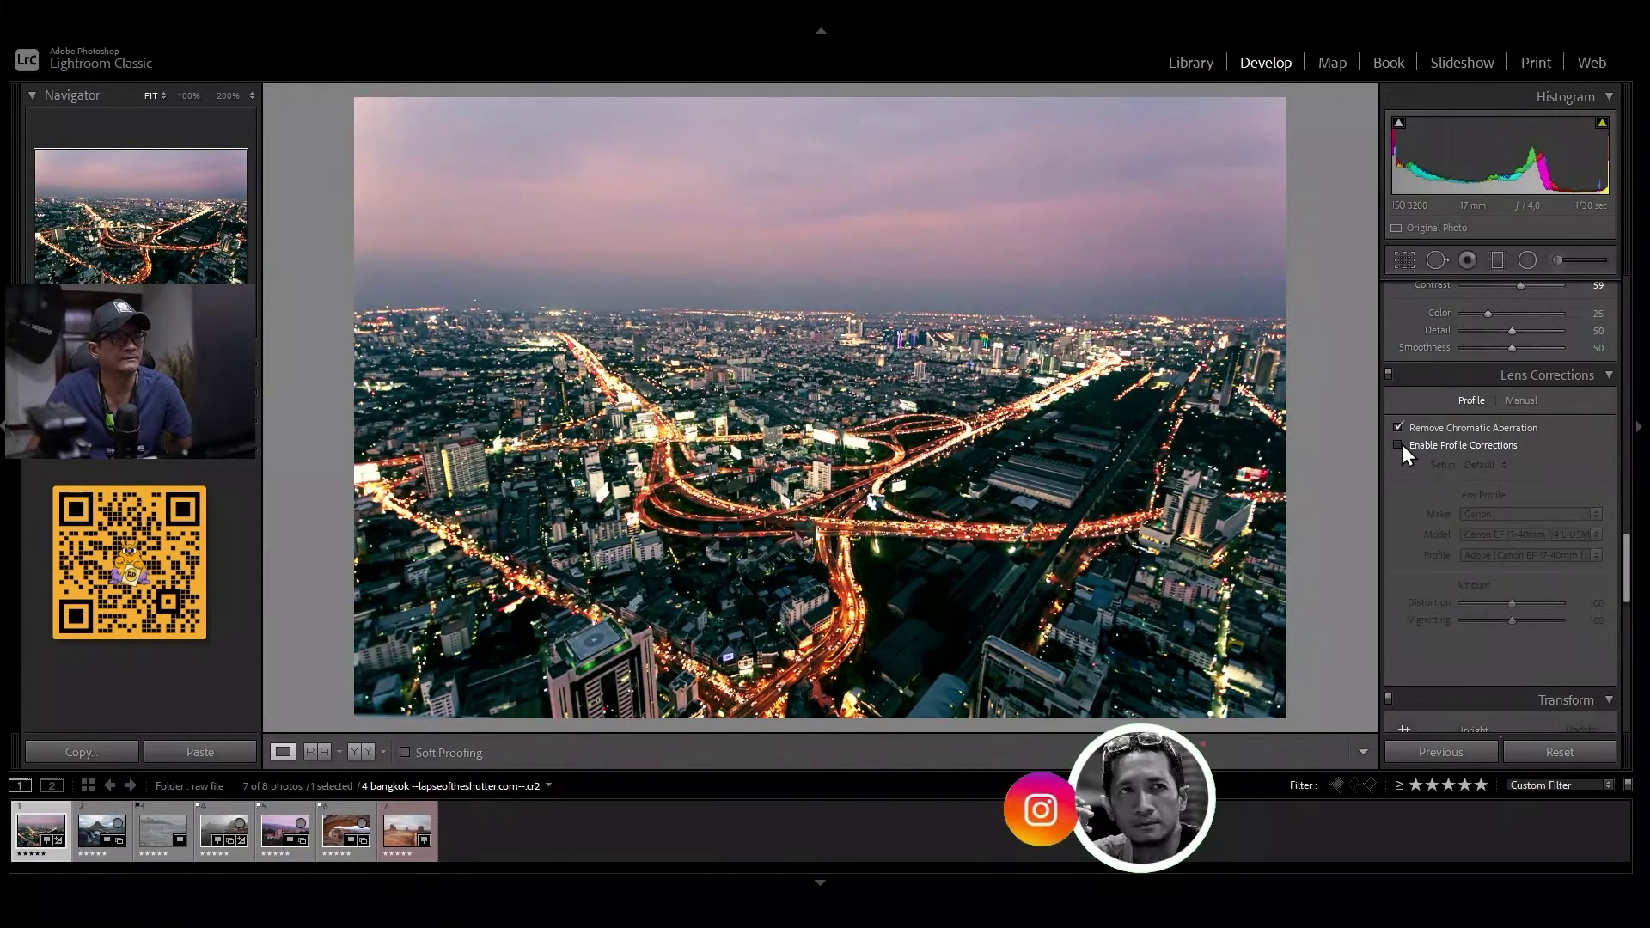
left_click(1401, 445)
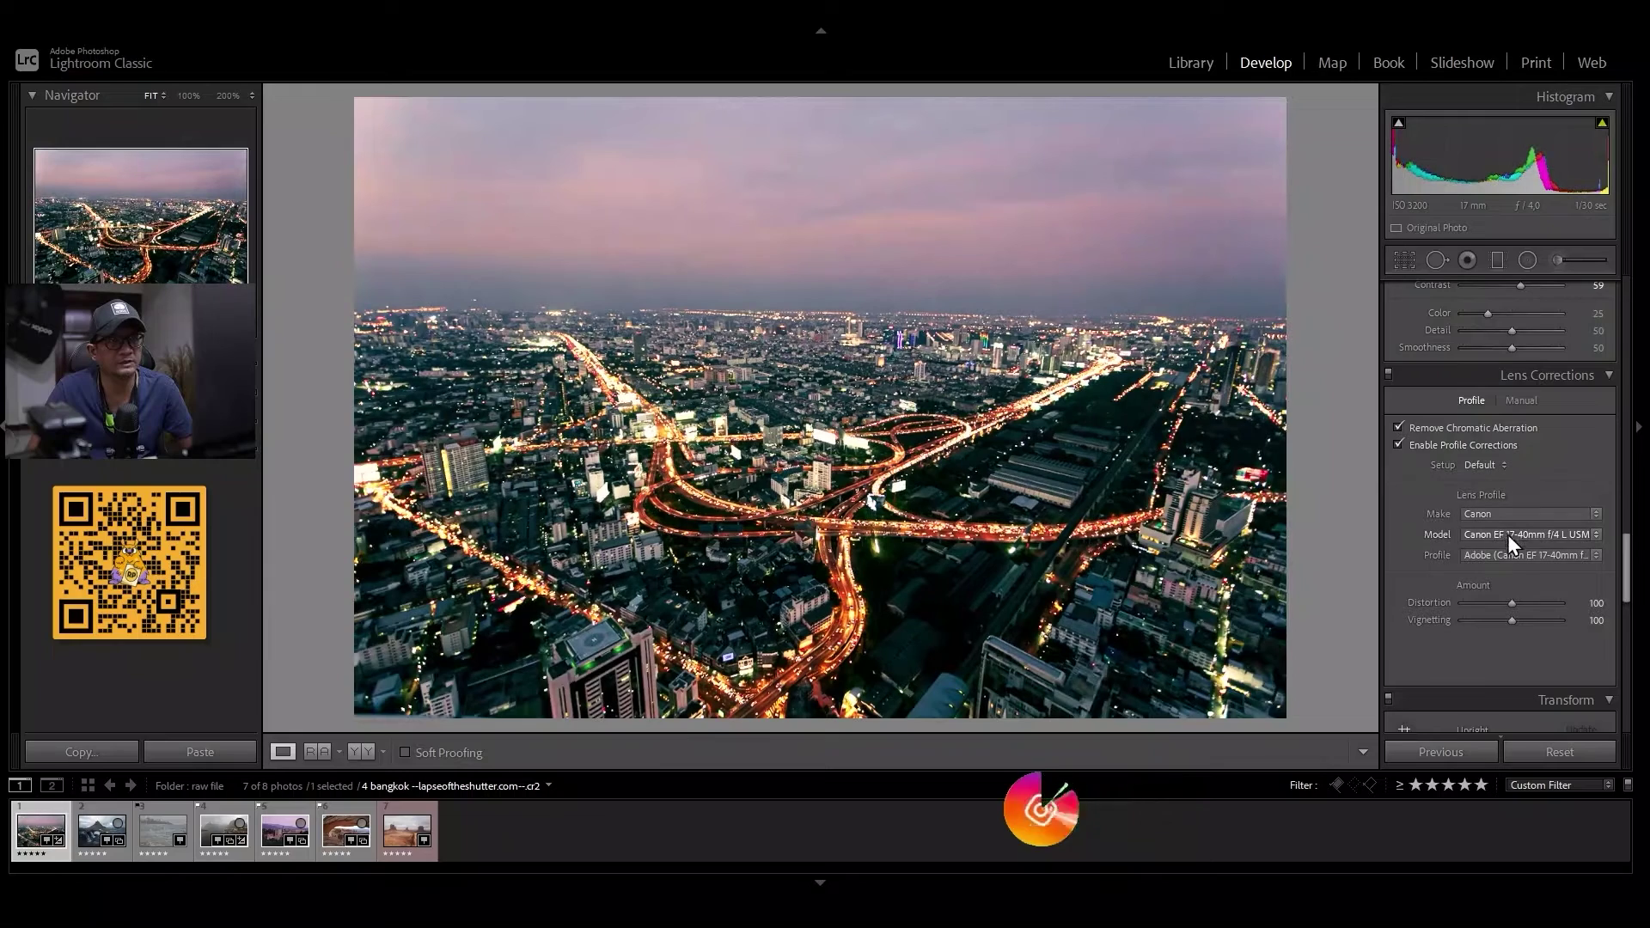
left_click(1400, 444)
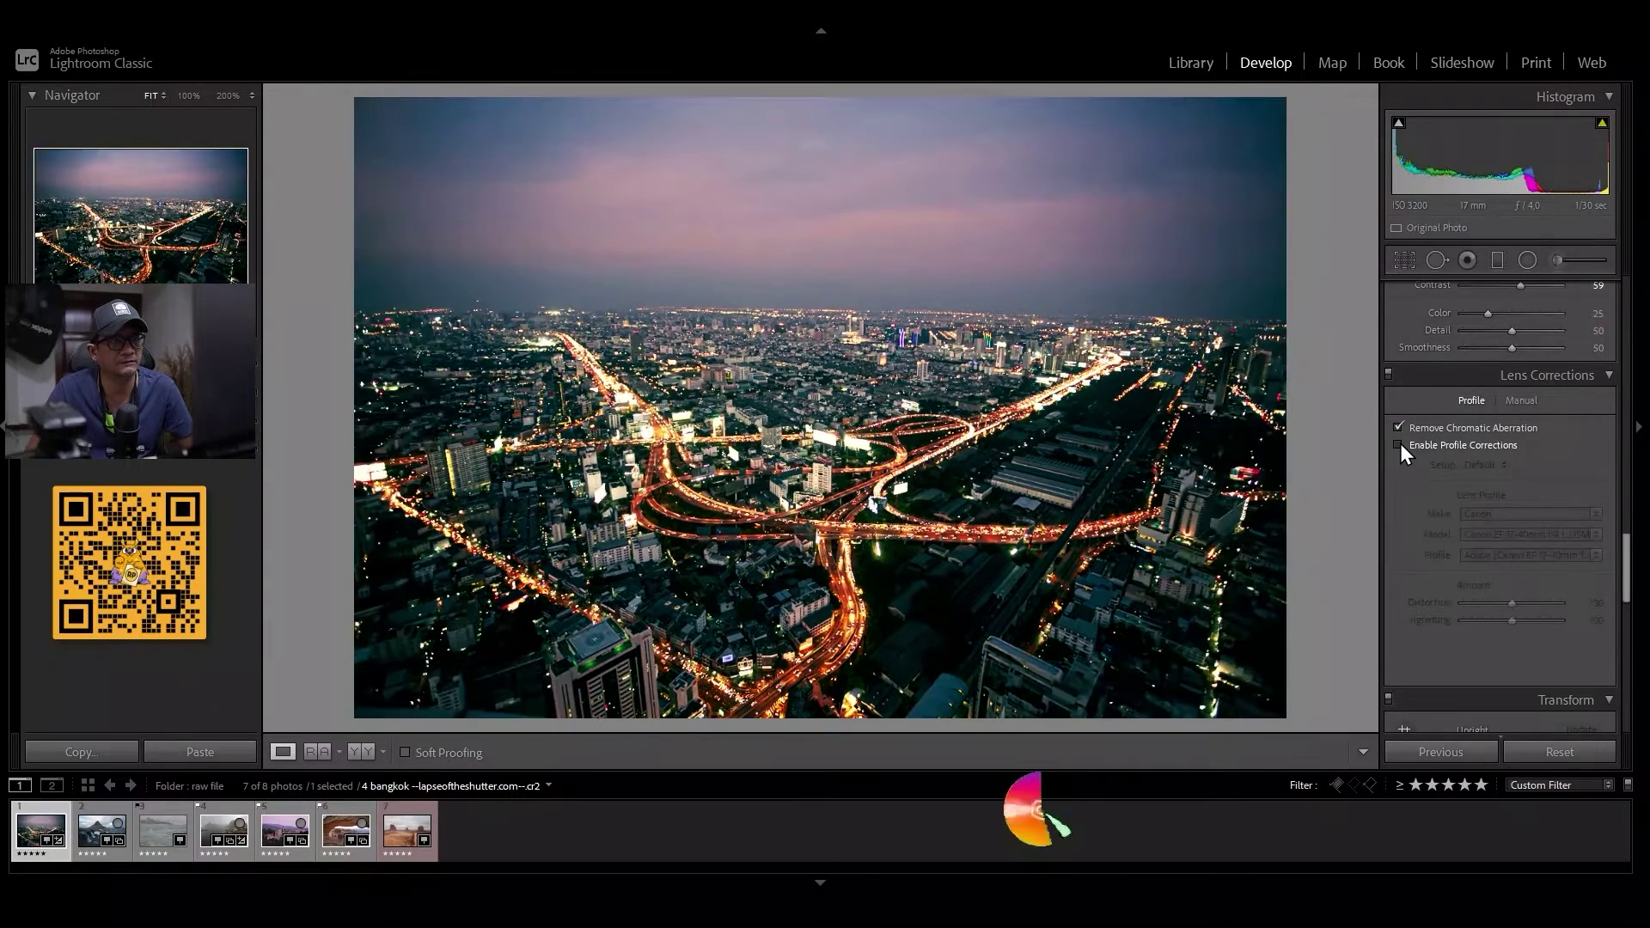
left_click(1400, 444)
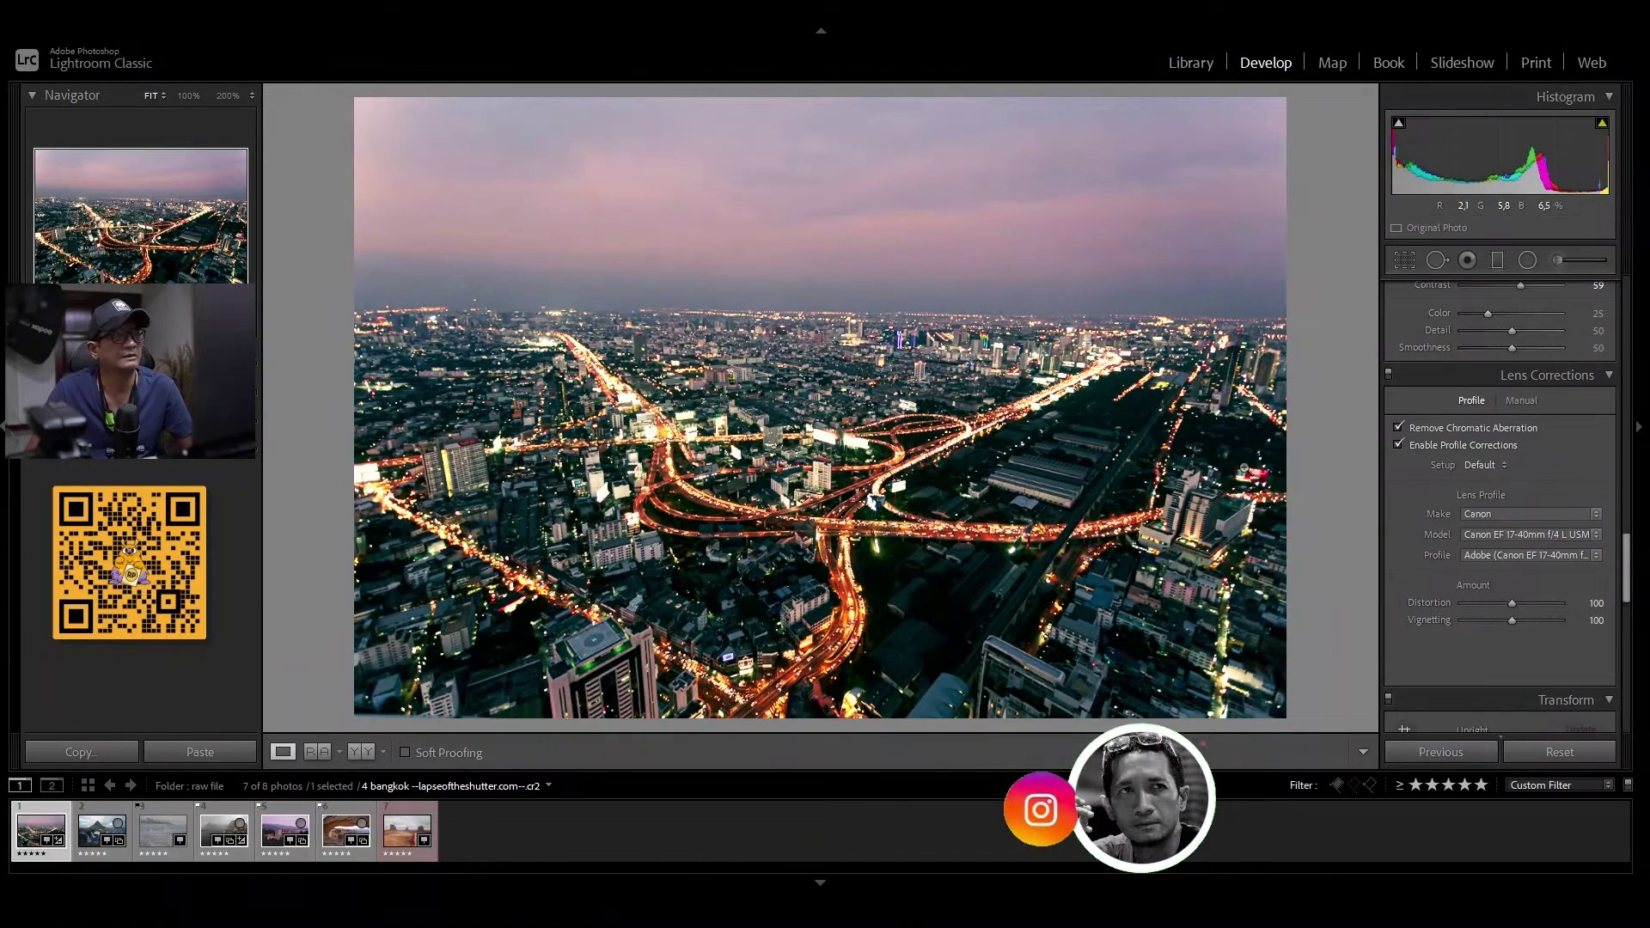
left_click(1394, 443)
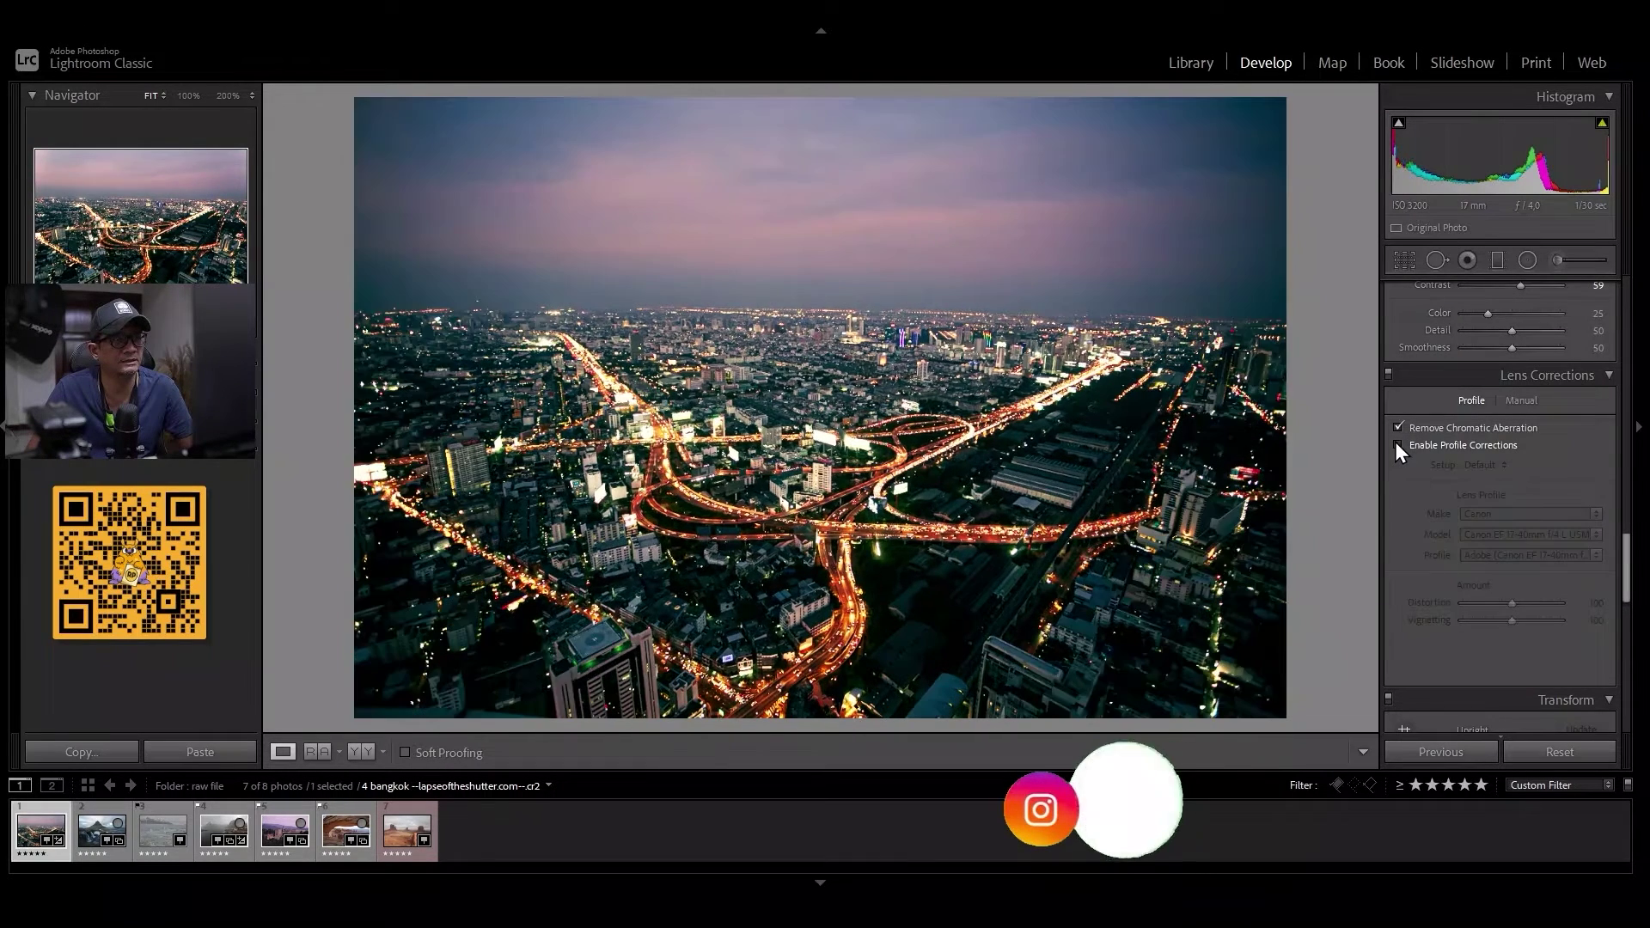
left_click(1396, 443)
left_click(1397, 443)
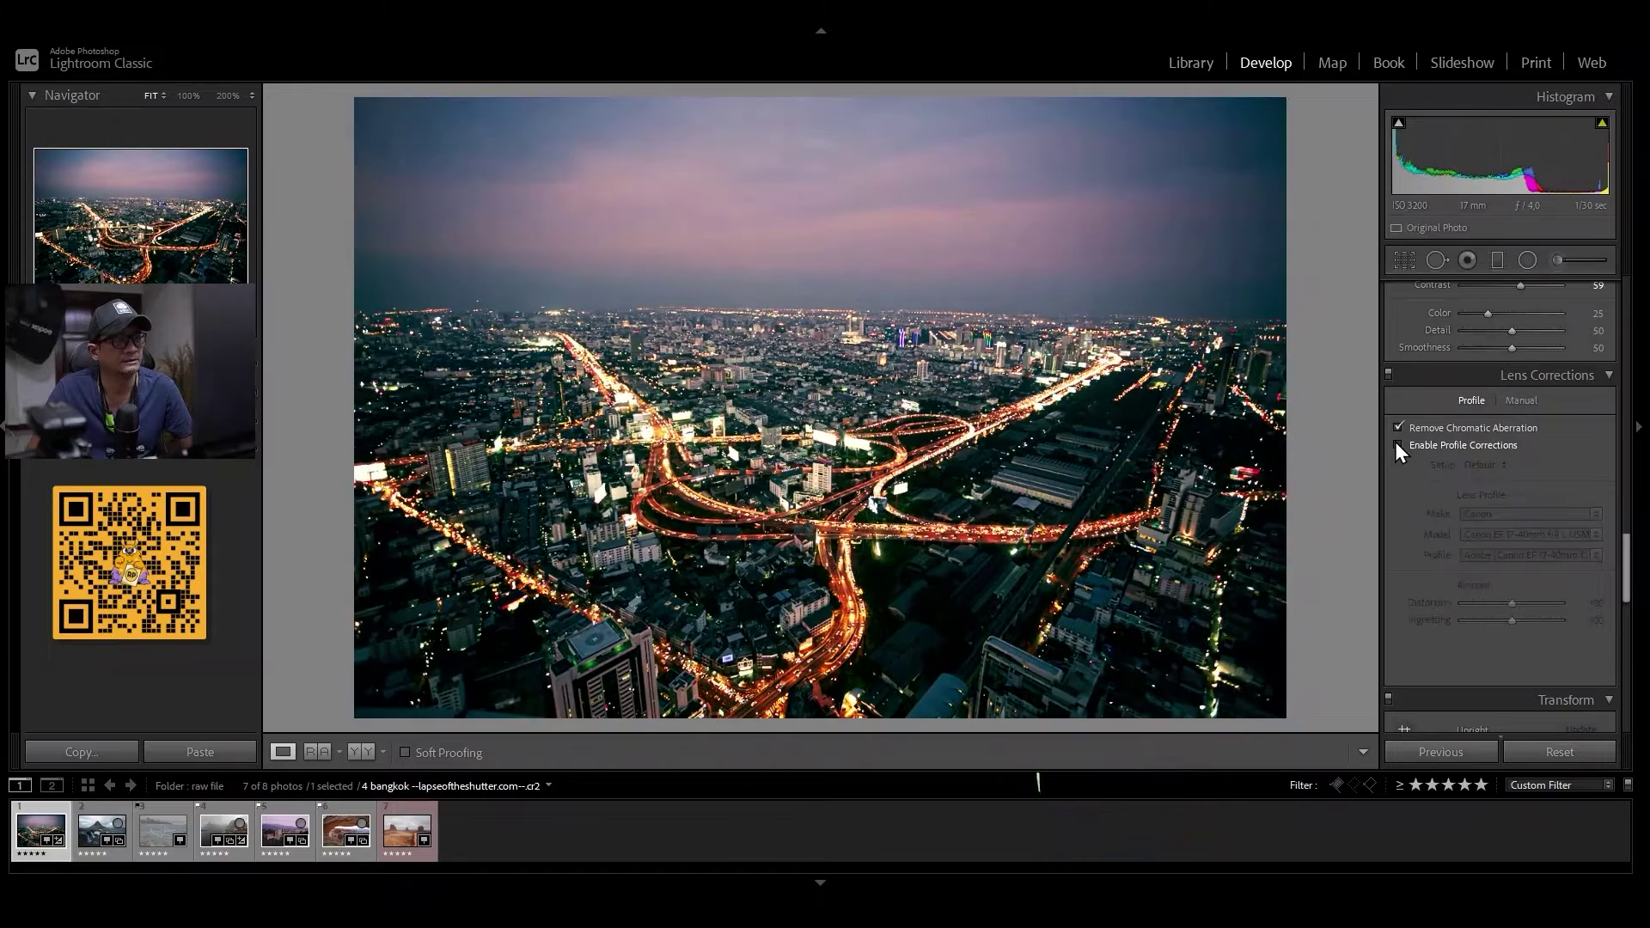
left_click(1395, 444)
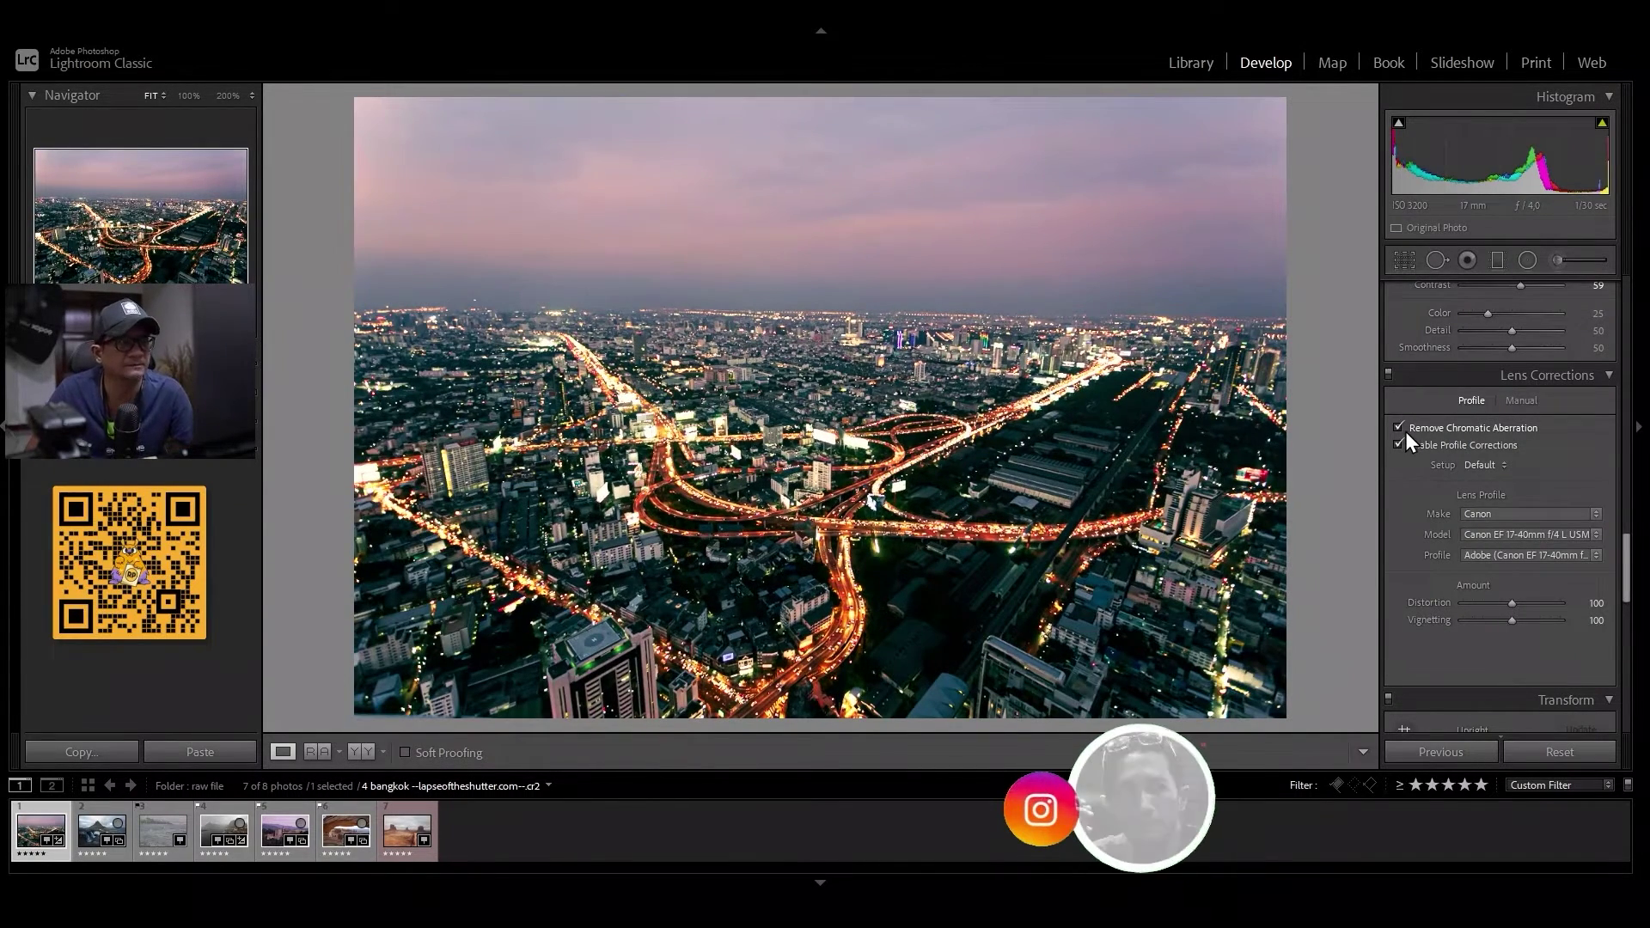
left_click(1398, 445)
left_click(1398, 445)
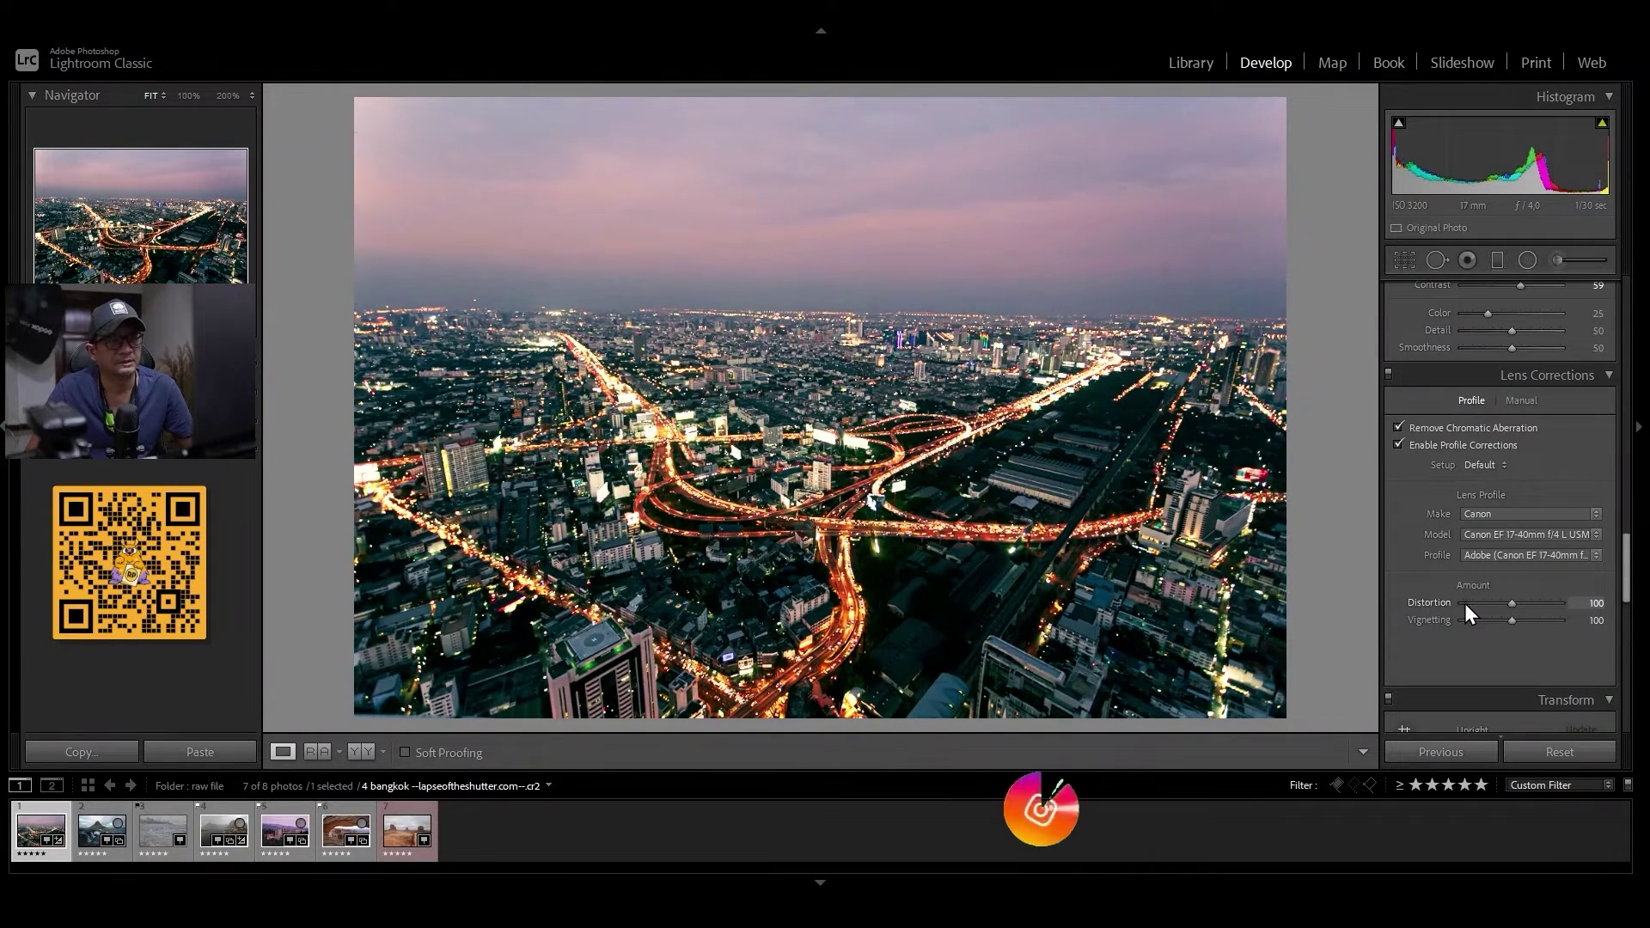
Test the profile Distortion strength, then reset it to the default 100
mouse_move(1510, 603)
left_mouse_down()
mouse_move(1552, 602)
mouse_move(1473, 602)
left_mouse_up()
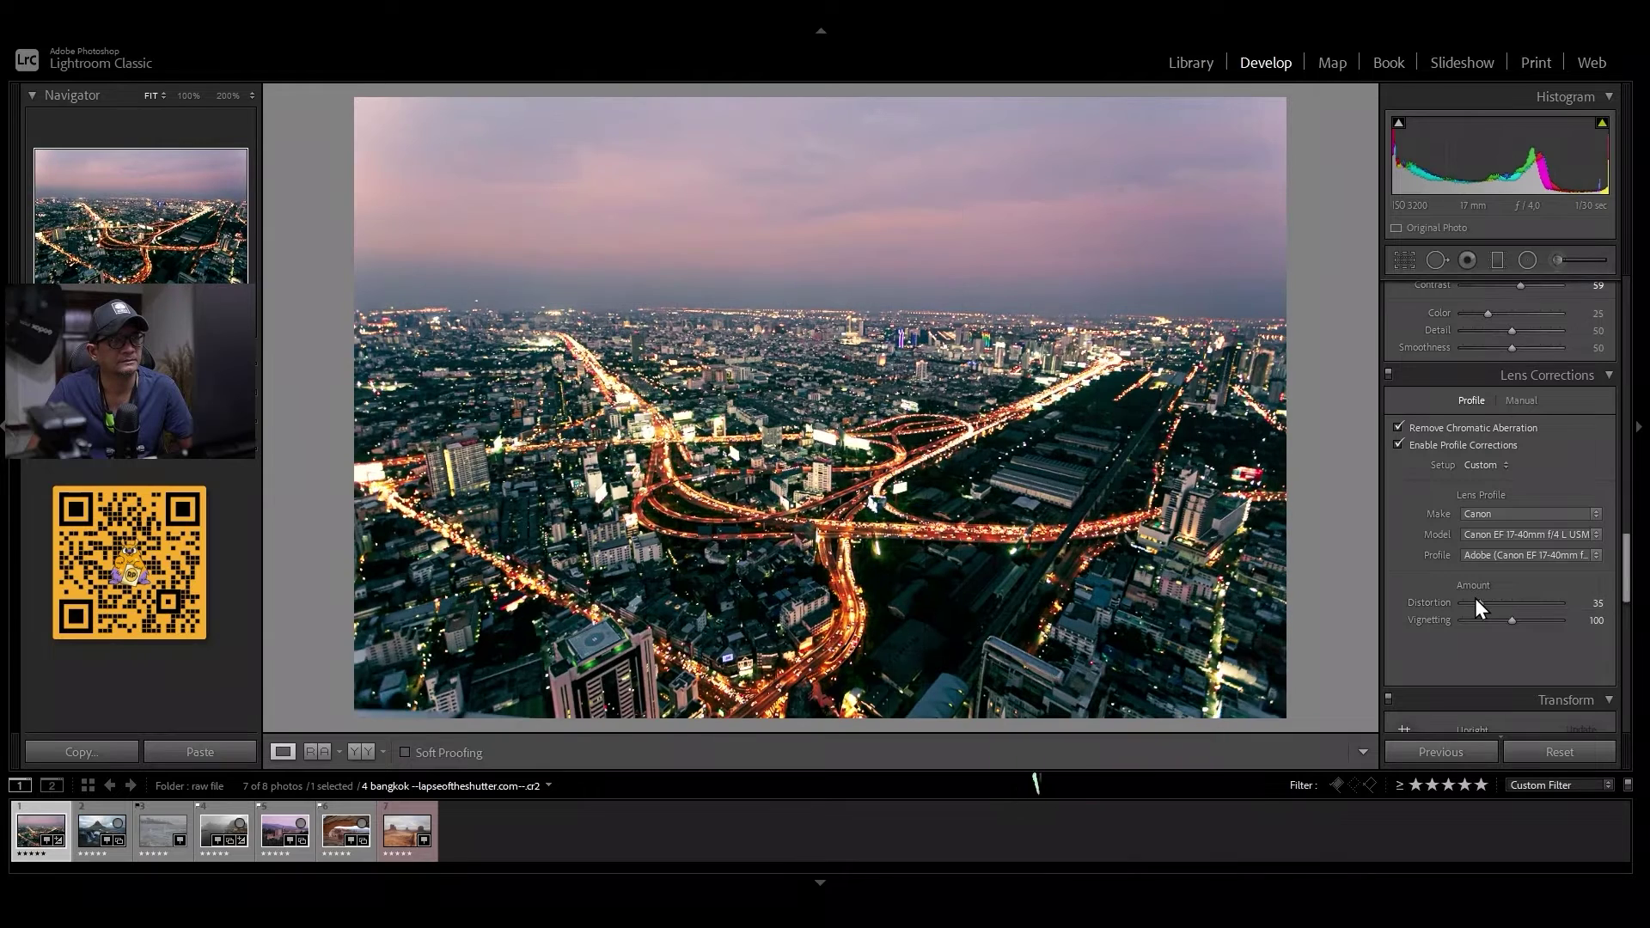
left_click_drag(1480, 602, 1456, 600)
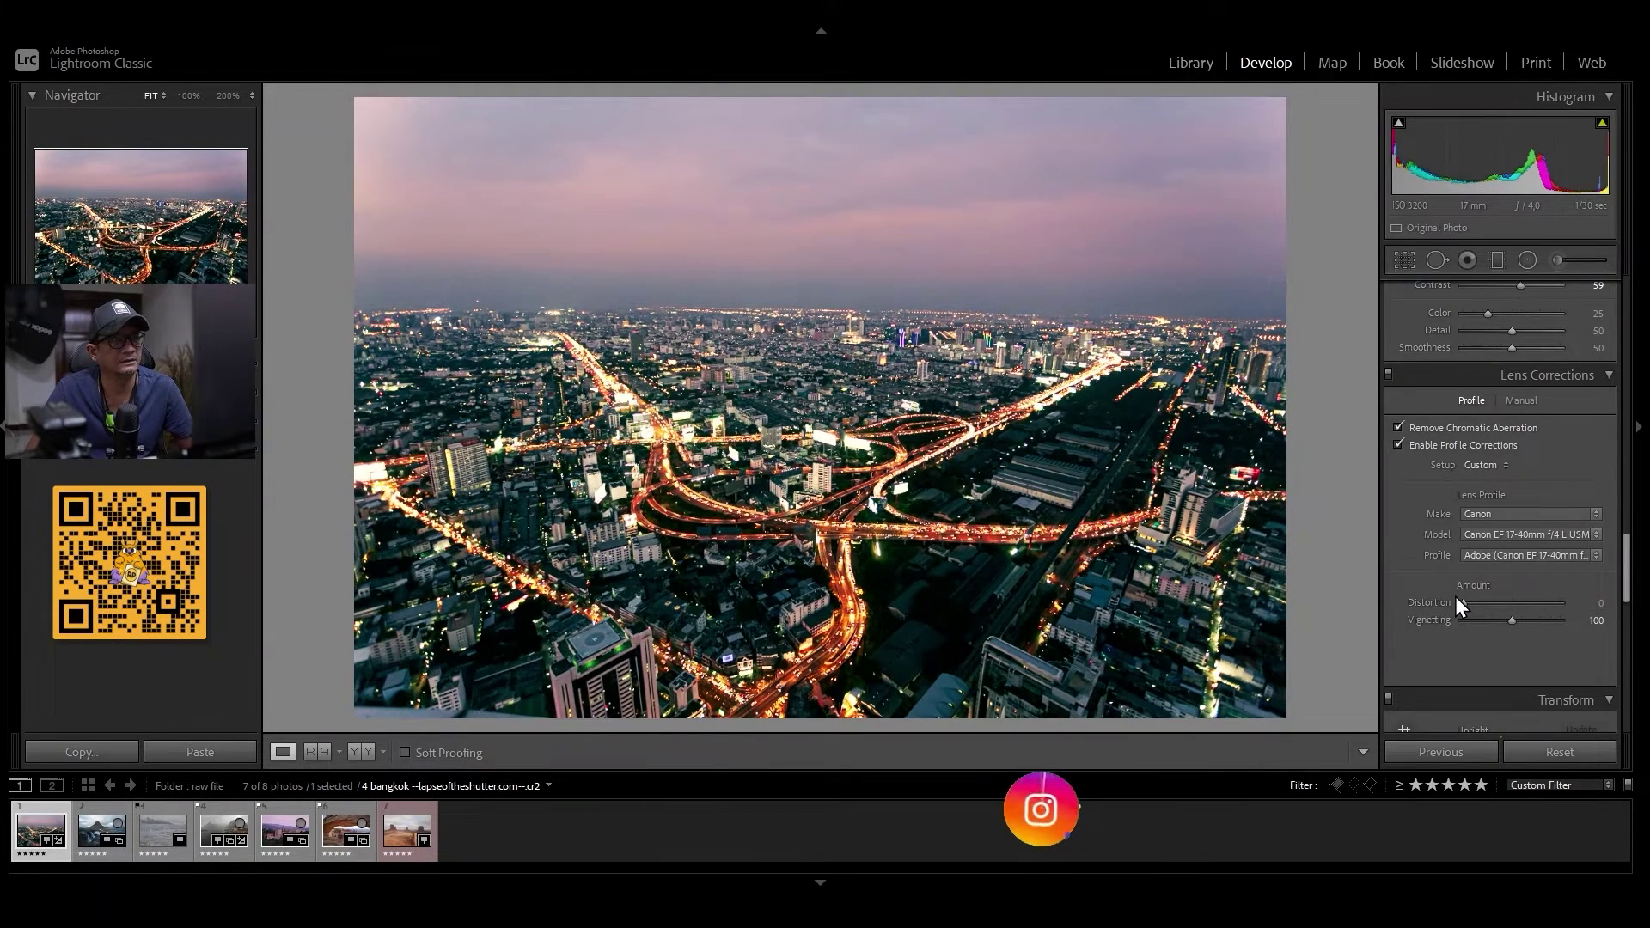
double_click(1464, 605)
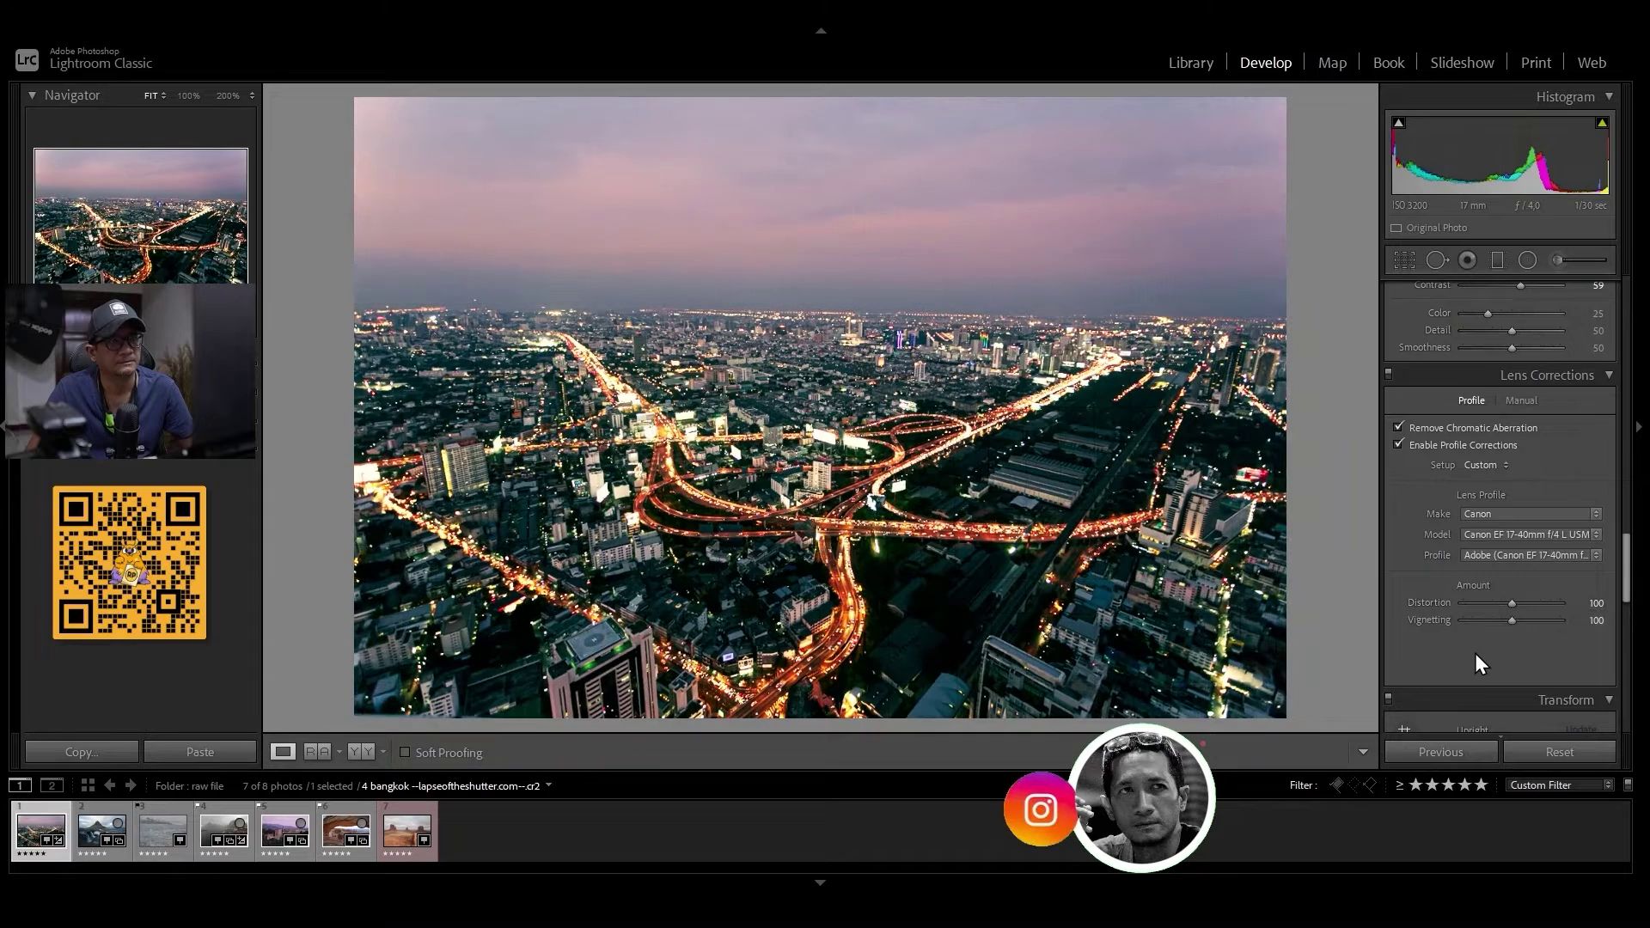
left_click(1520, 402)
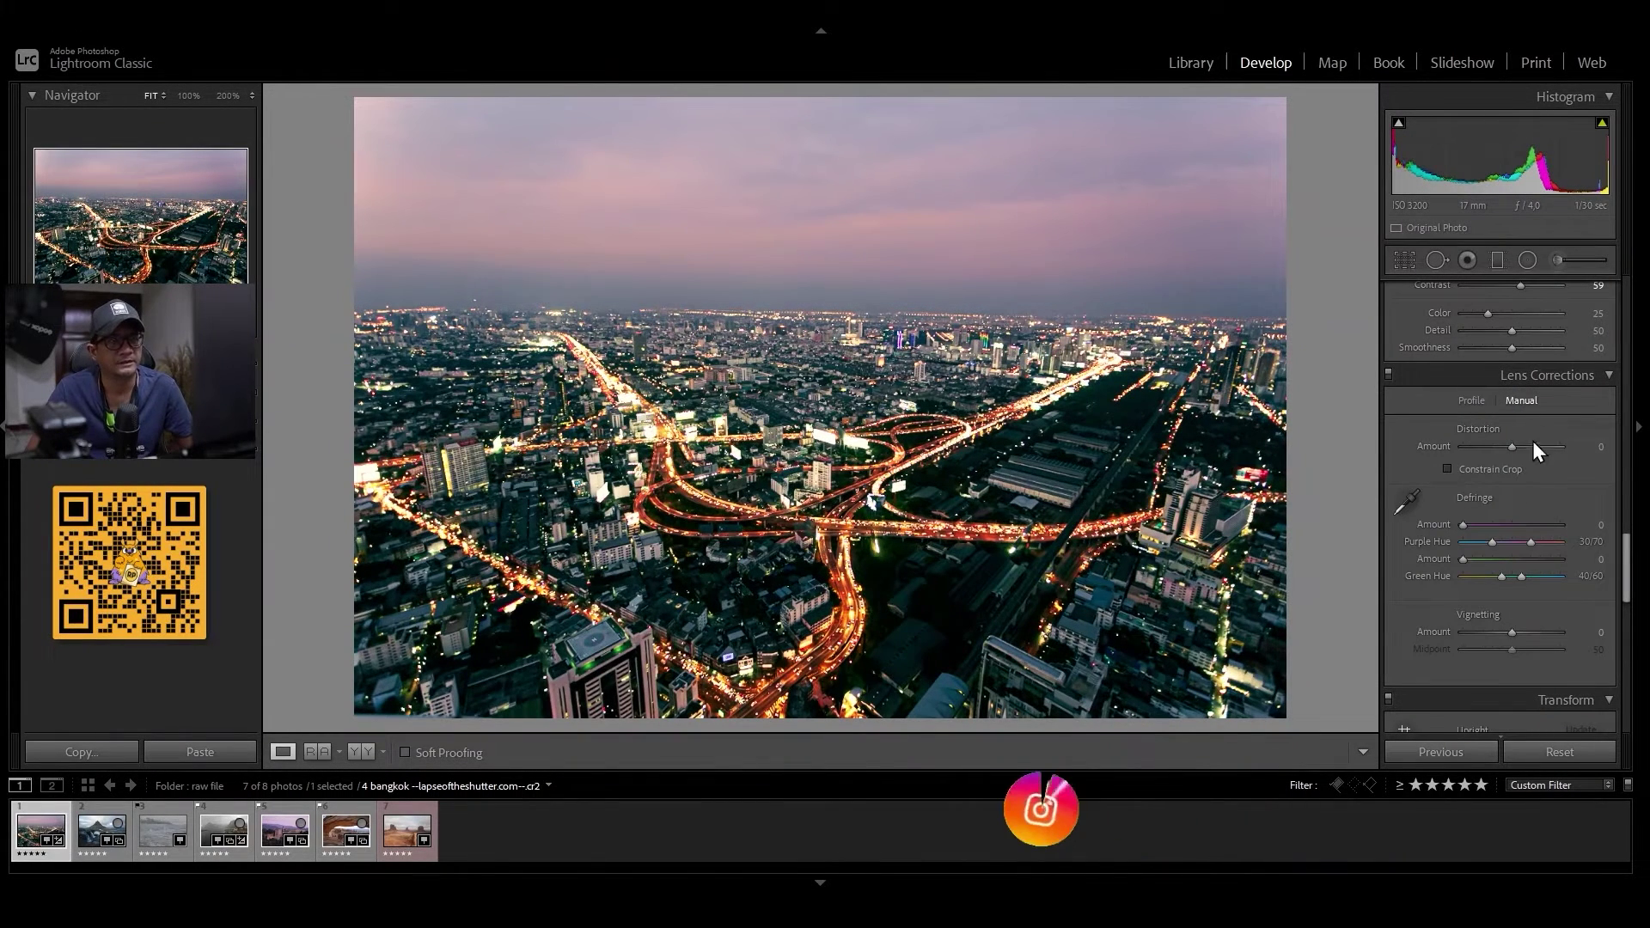
Set the manual Distortion amount to −5 and scroll down to the Transform section
left_click(1511, 449)
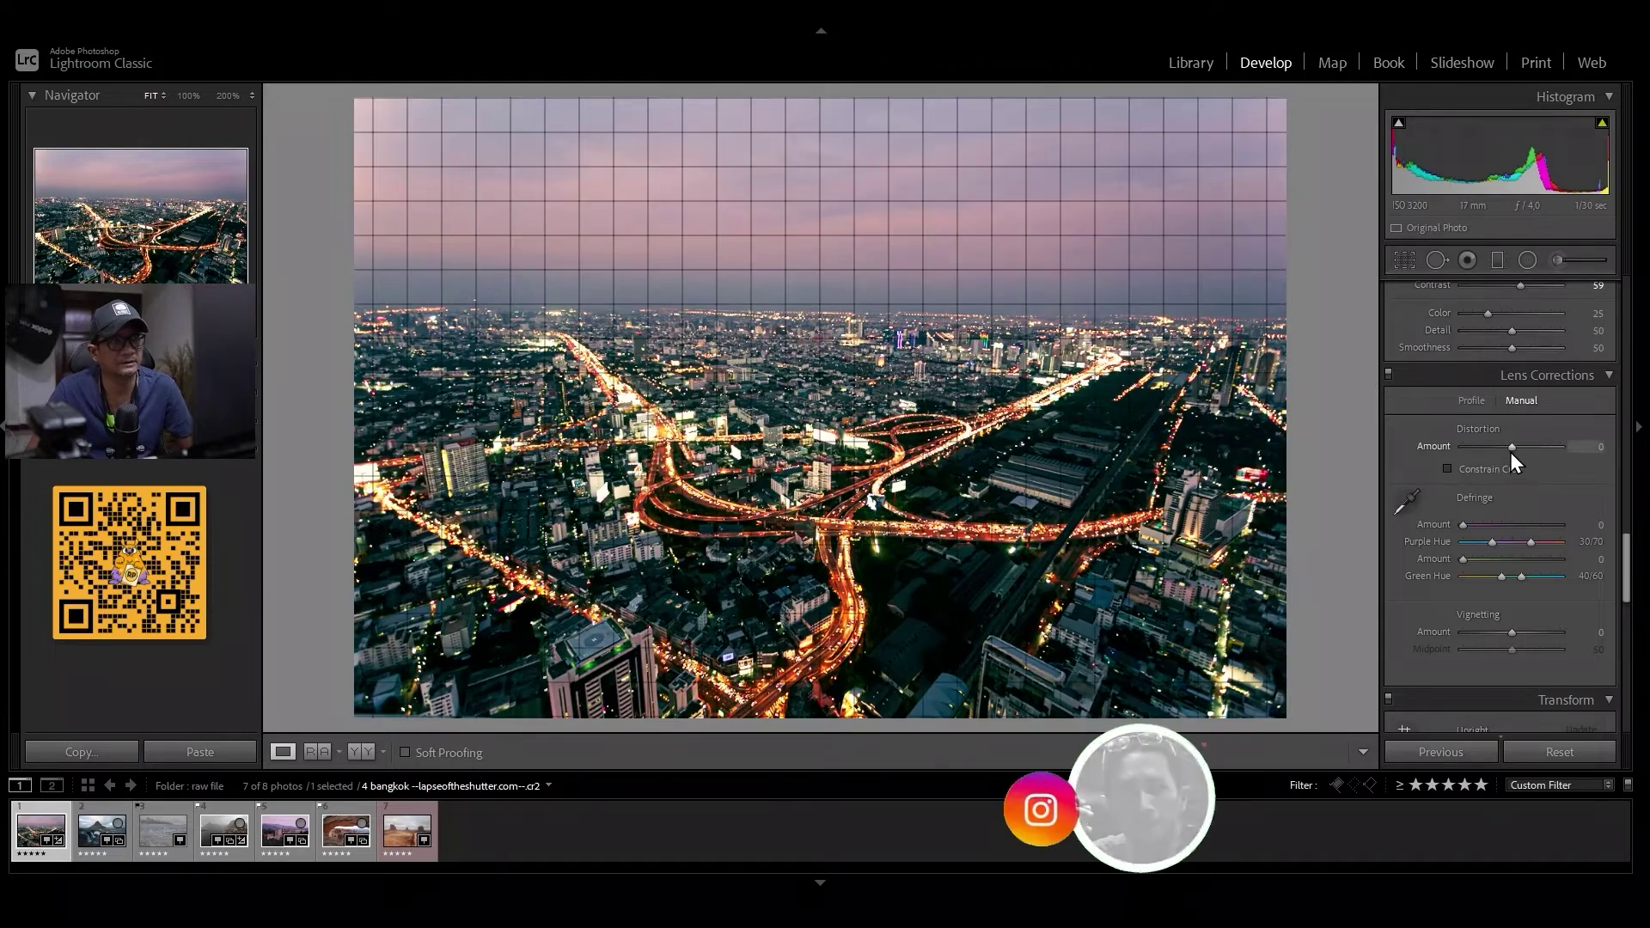
left_click_drag(1510, 448, 1500, 445)
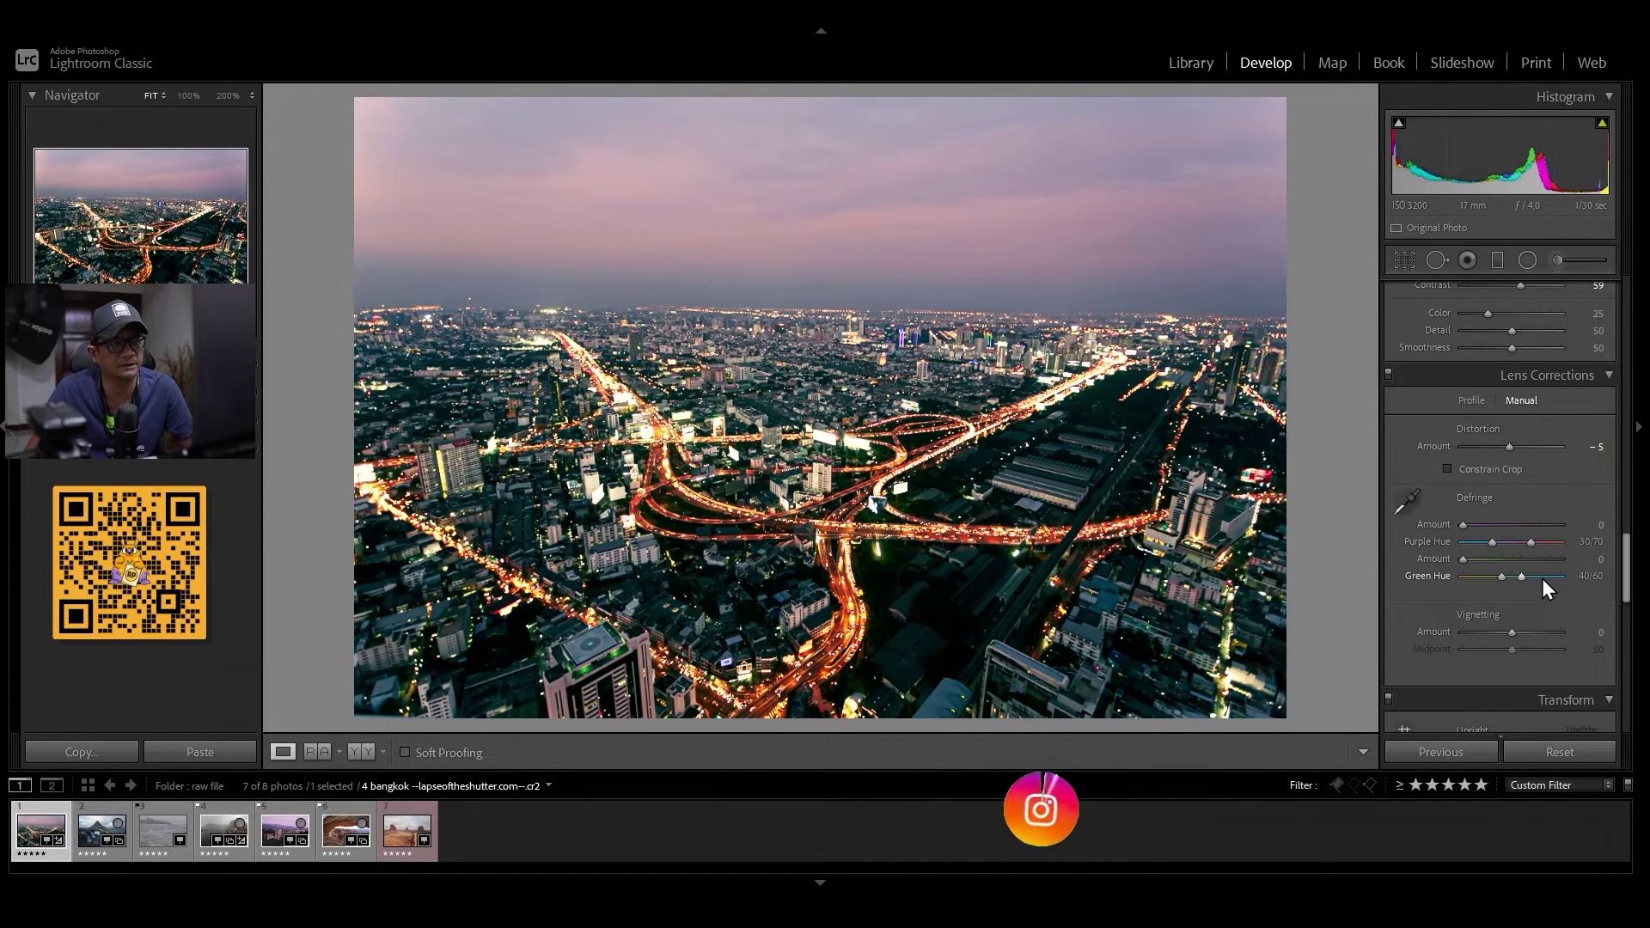
left_click_drag(1626, 569, 1627, 606)
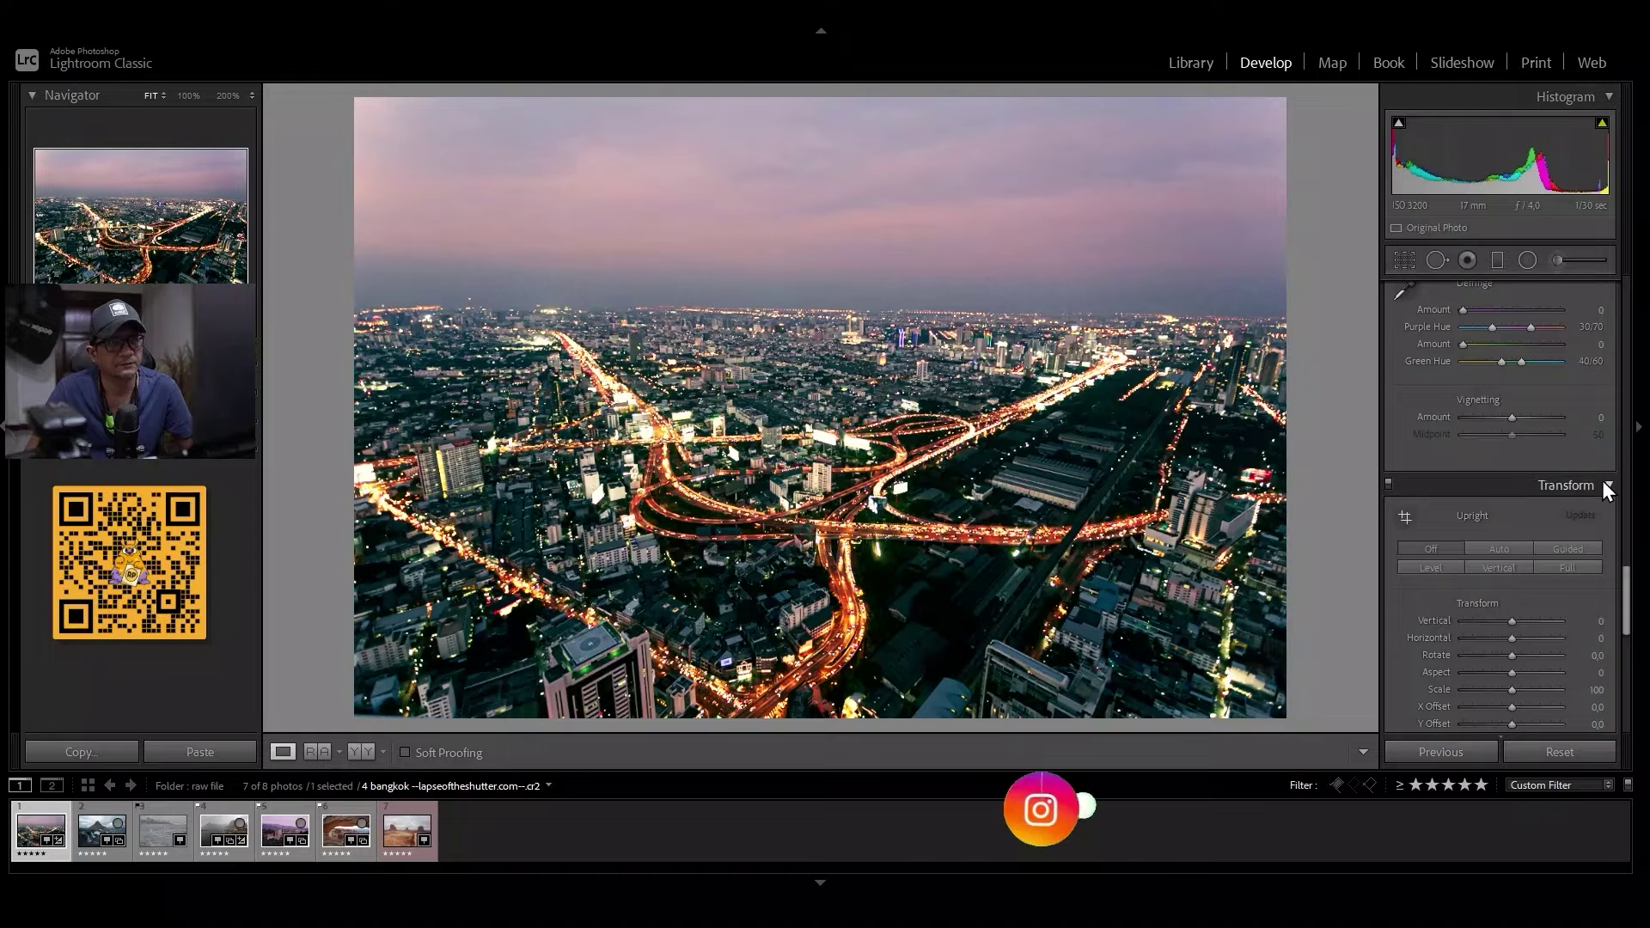
scroll(1572, 516, "down", 2)
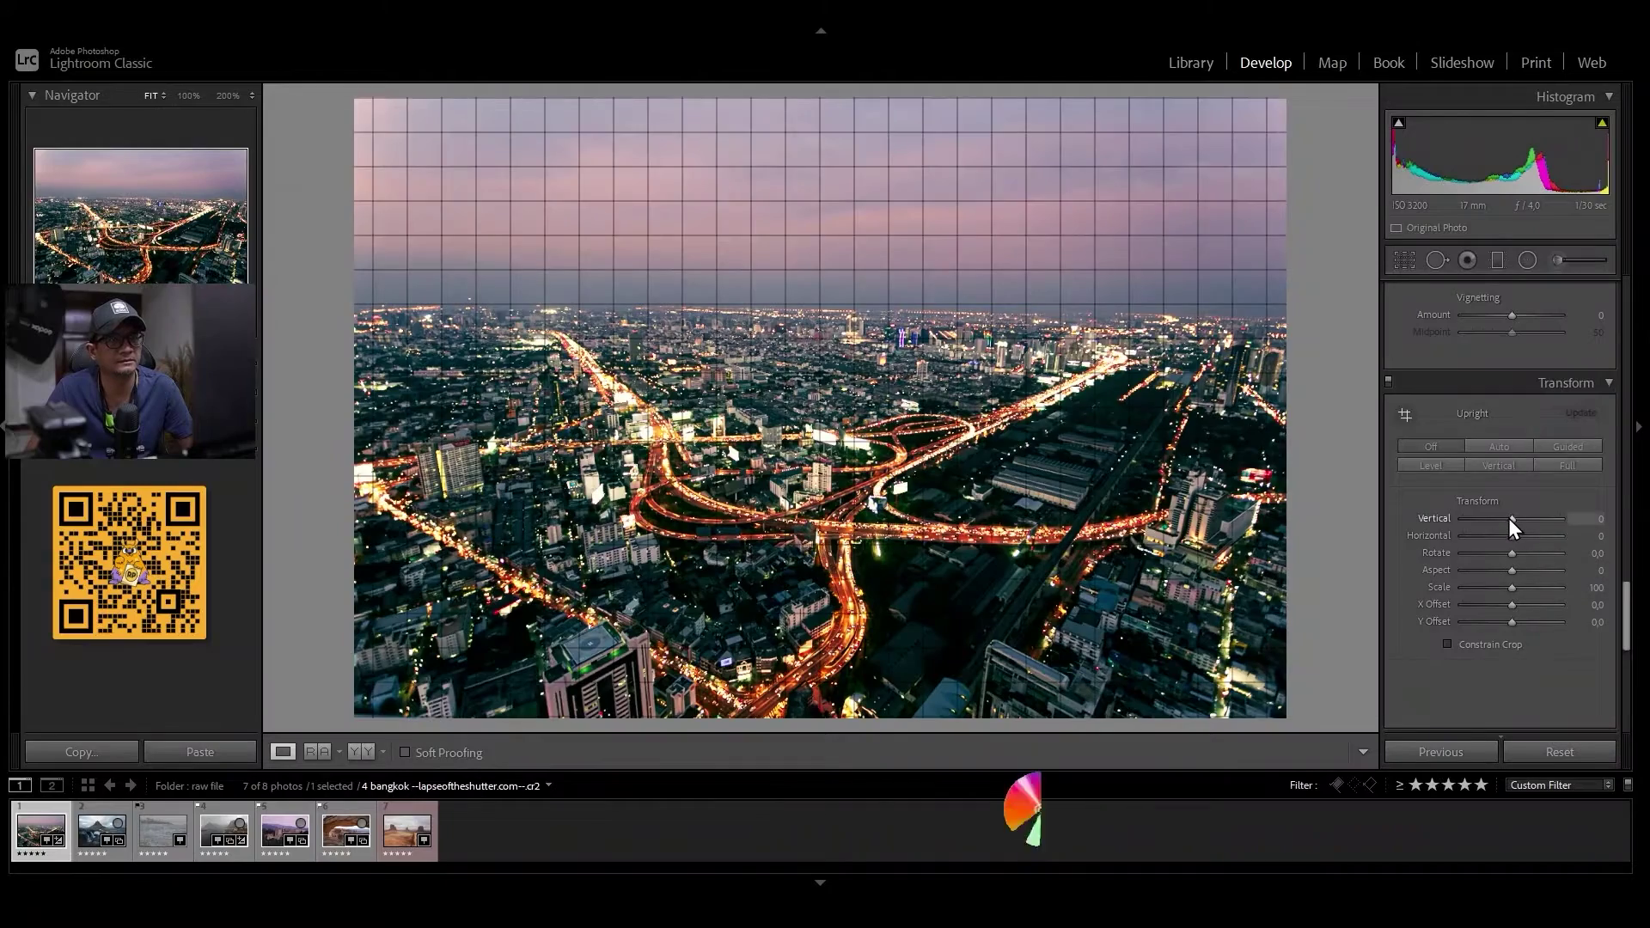
left_click_drag(1509, 519, 1484, 515)
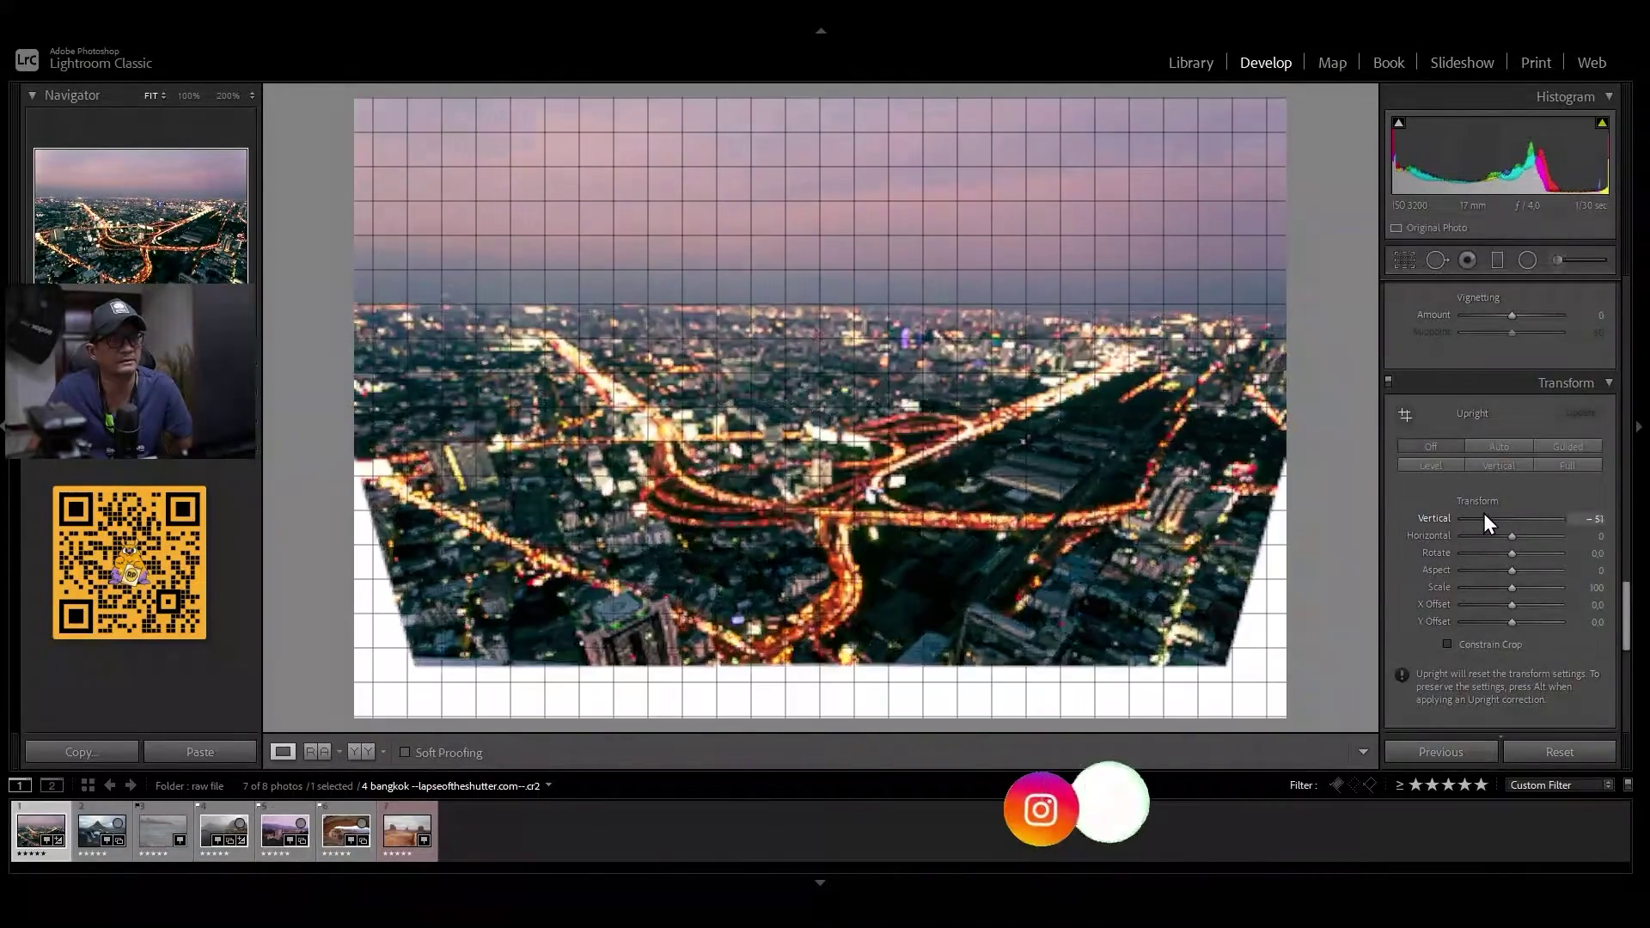
double_click(1486, 519)
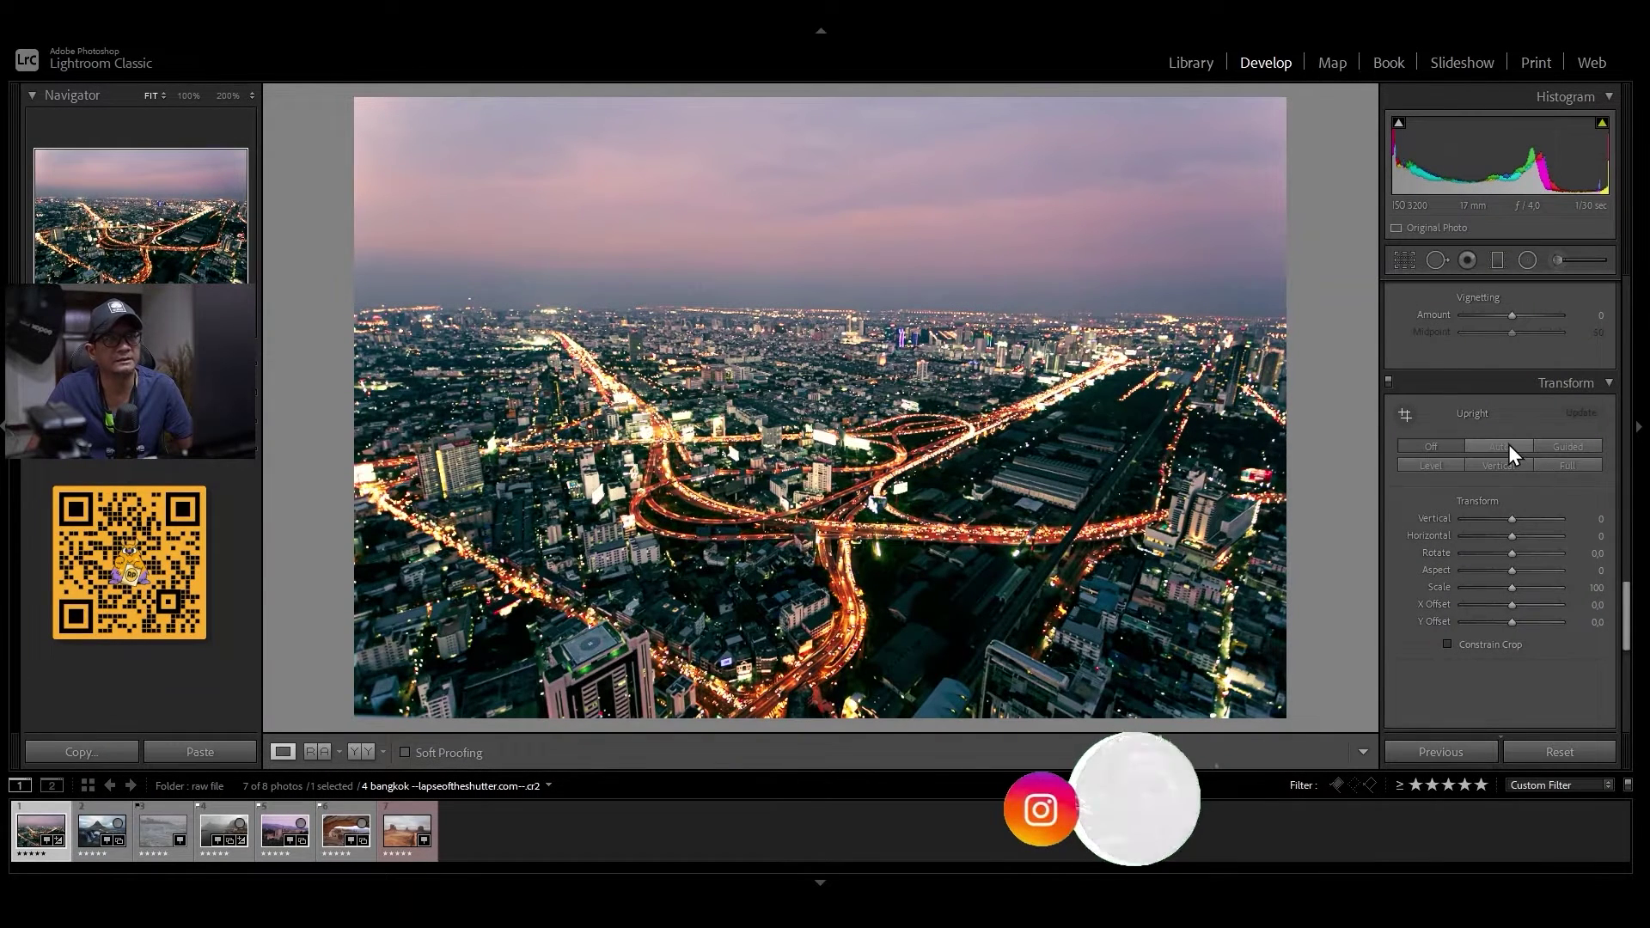
scroll(1607, 627, "down", 5)
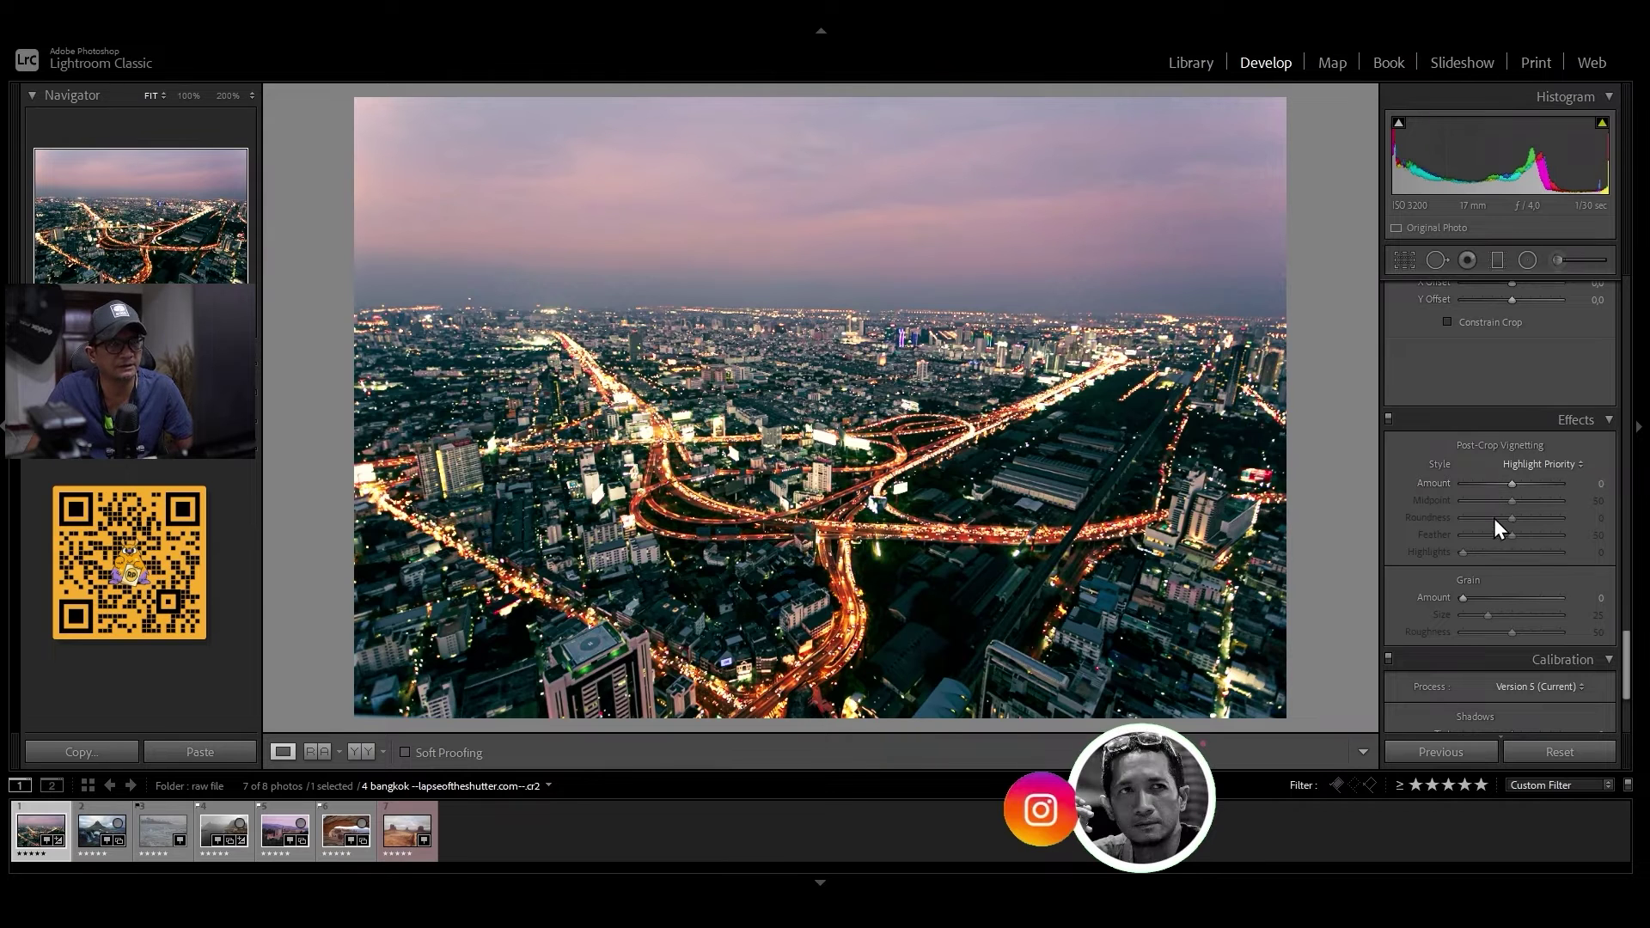
Add a light −18 post-crop vignette and try the Color Priority, Highlight Priority and Paint Overlay styles
left_click_drag(1512, 486, 1505, 489)
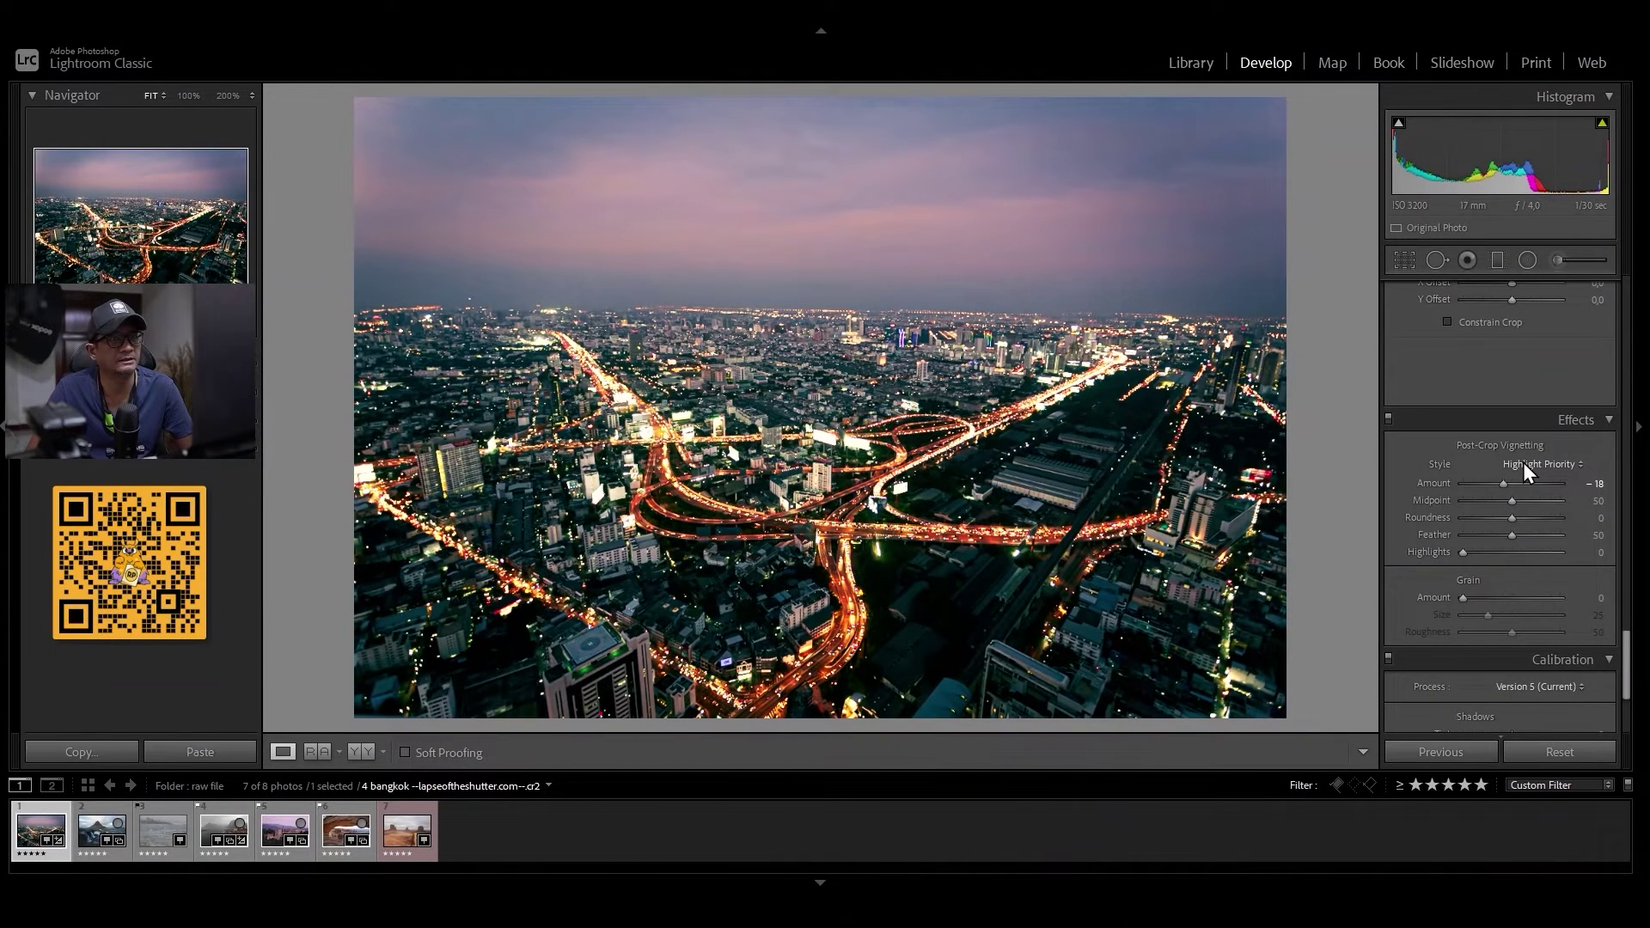
left_click(1508, 498)
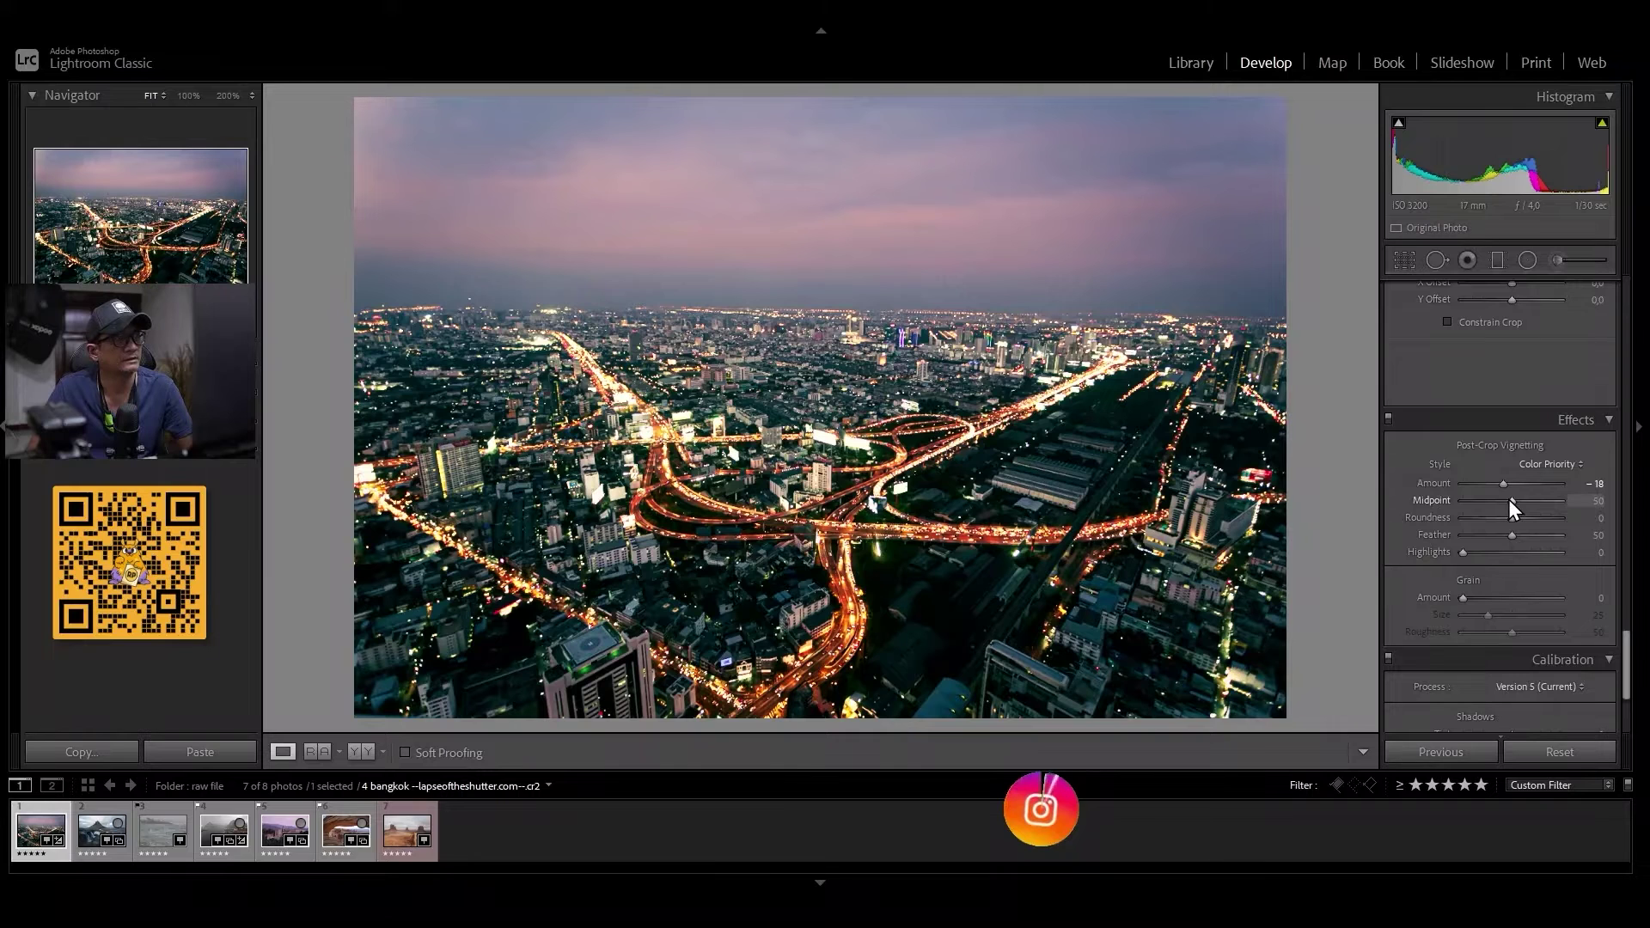
left_click(1527, 465)
left_click(1509, 519)
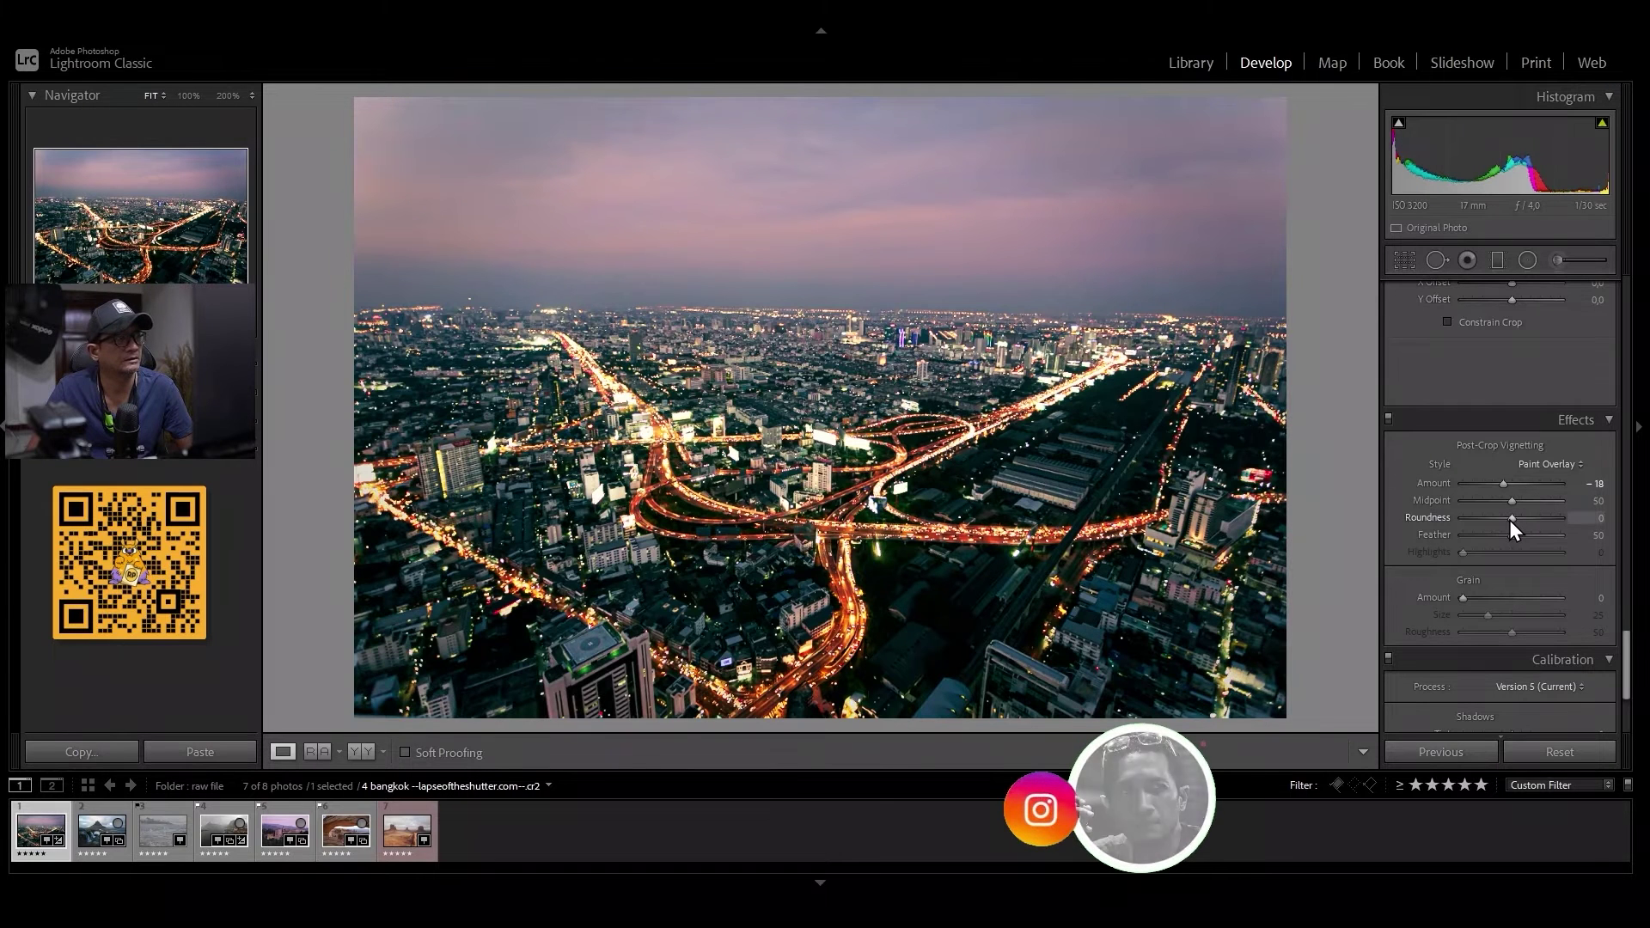
left_click(1519, 468)
left_click(1526, 456)
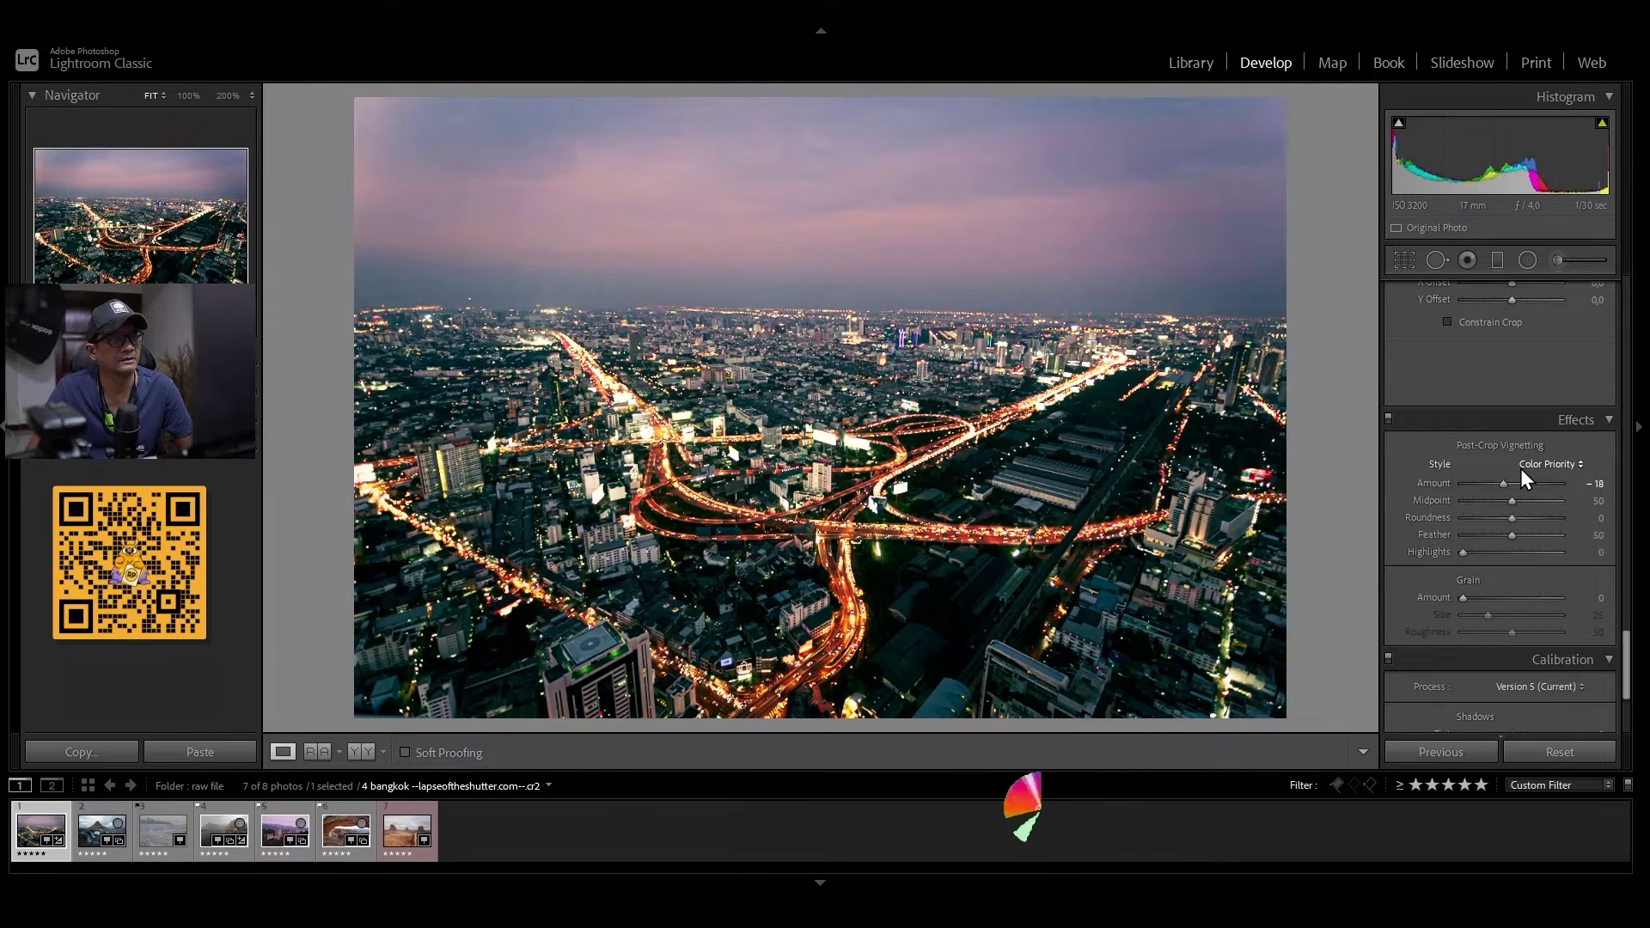
left_click(1526, 471)
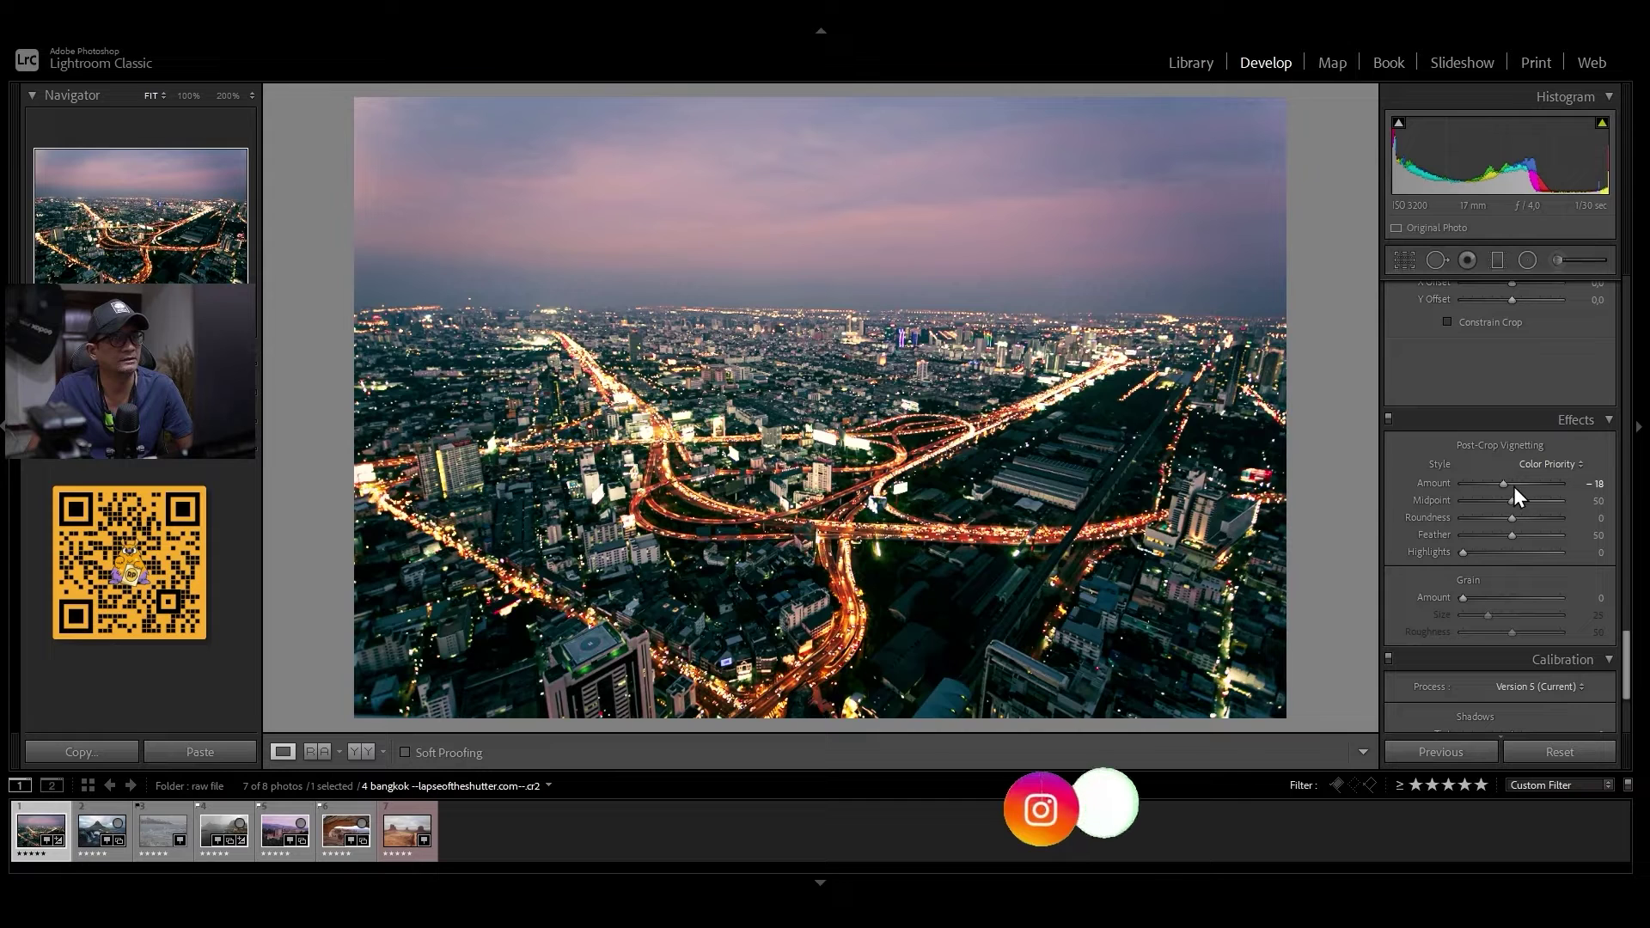
left_click(1513, 486)
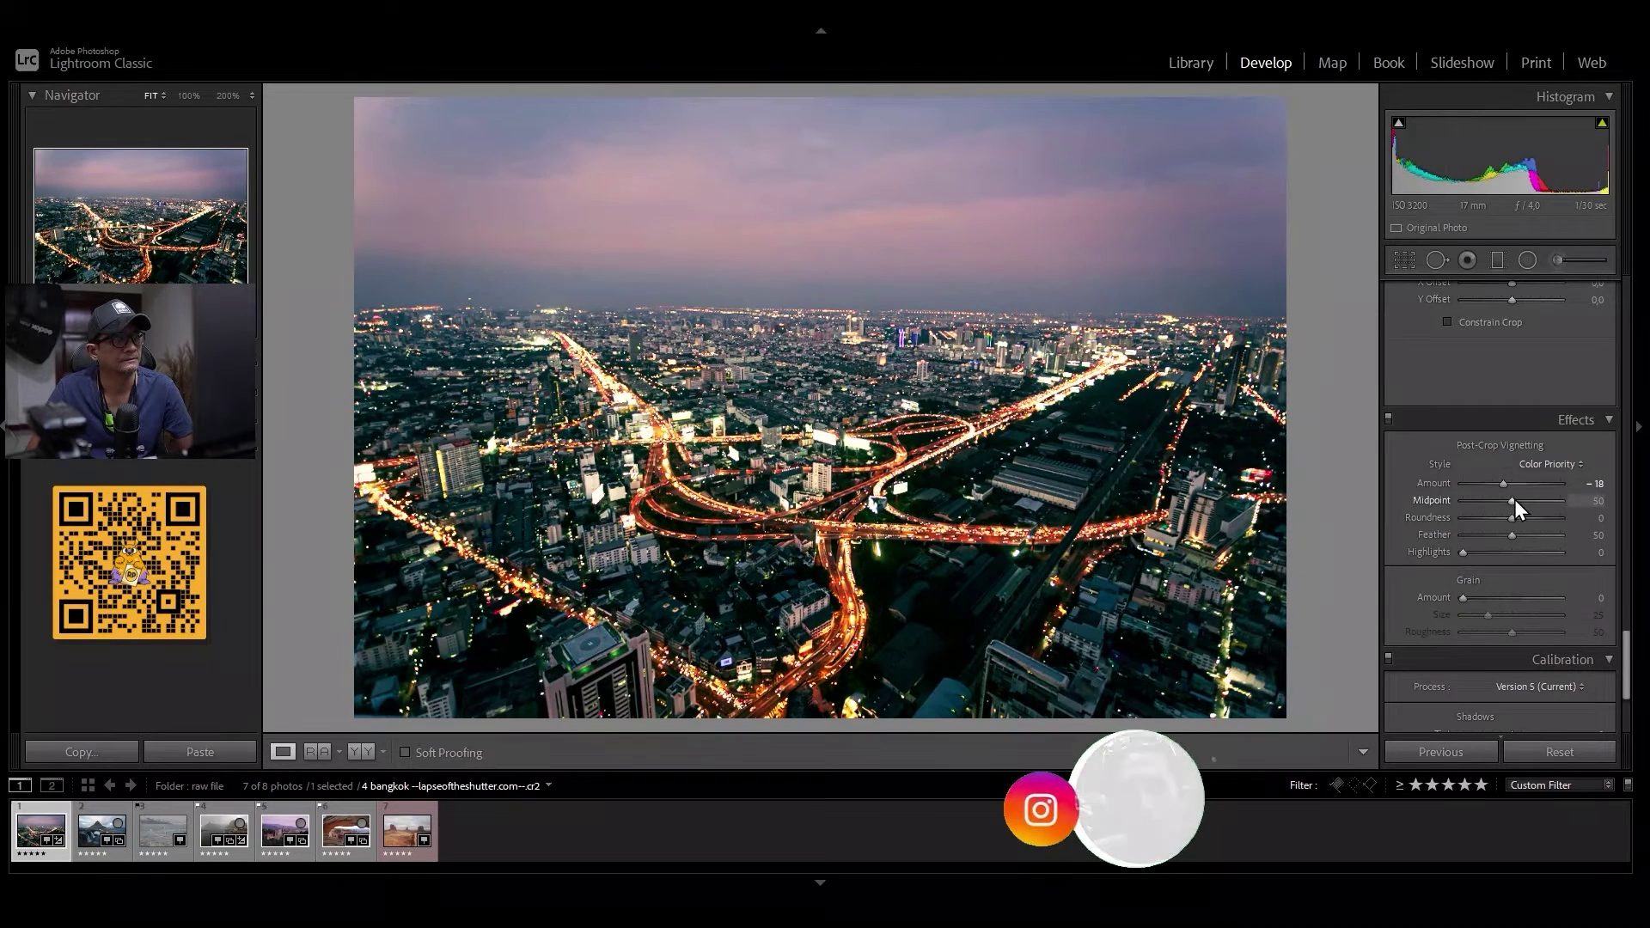
left_click(1524, 467)
left_click(1516, 519)
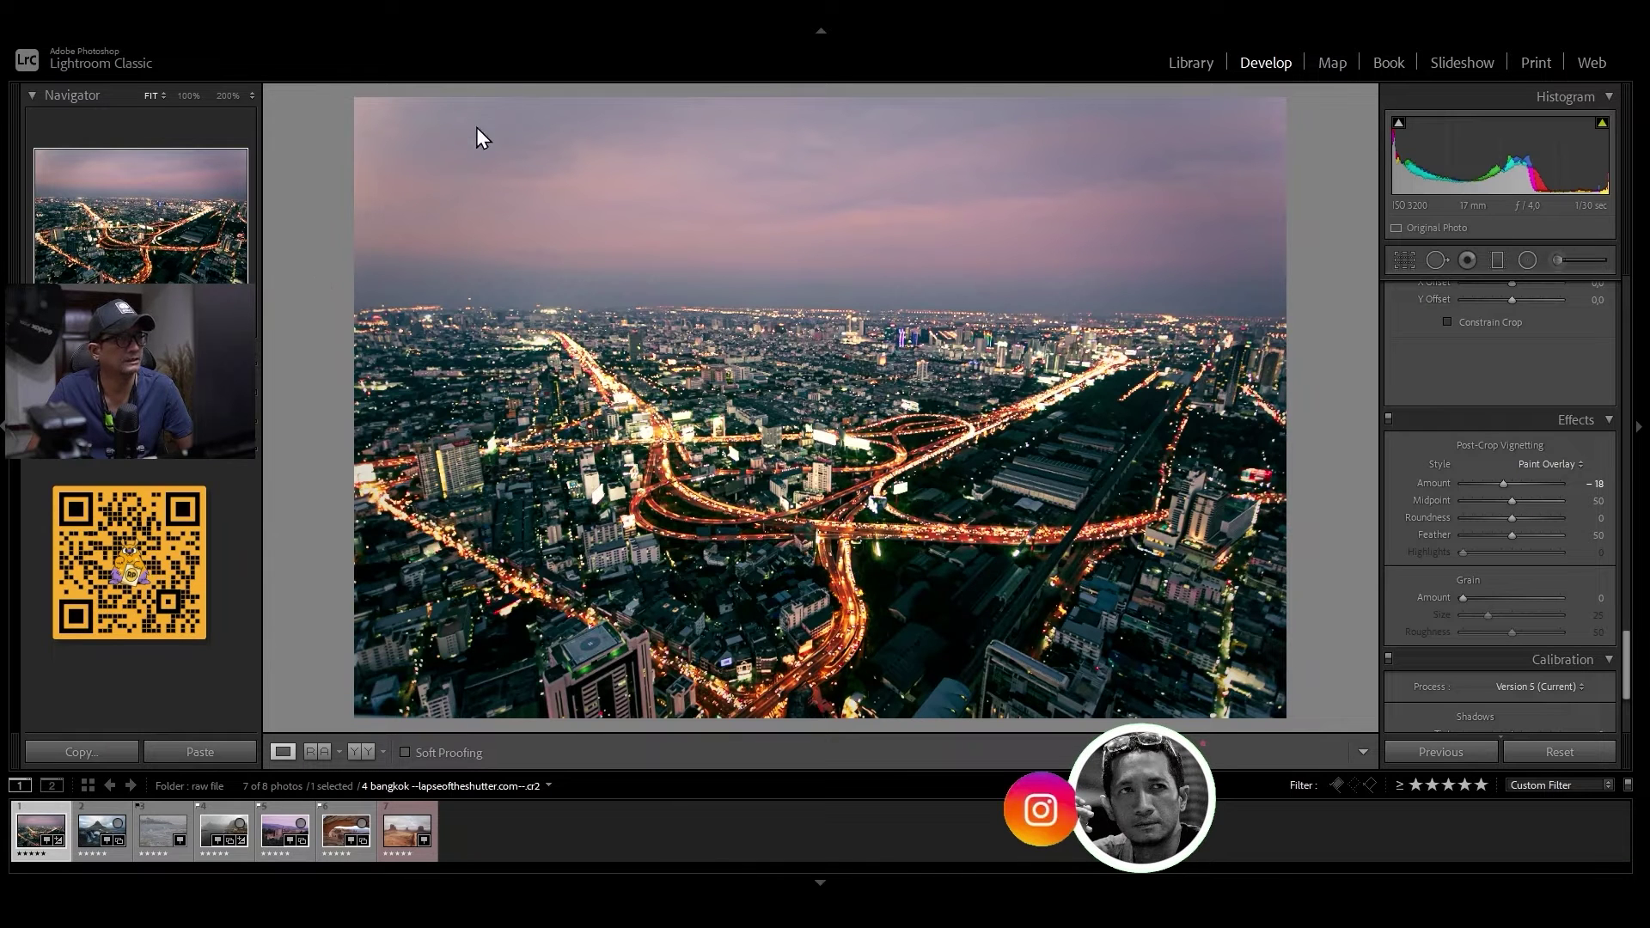
left_click(1547, 464)
left_click(1530, 482)
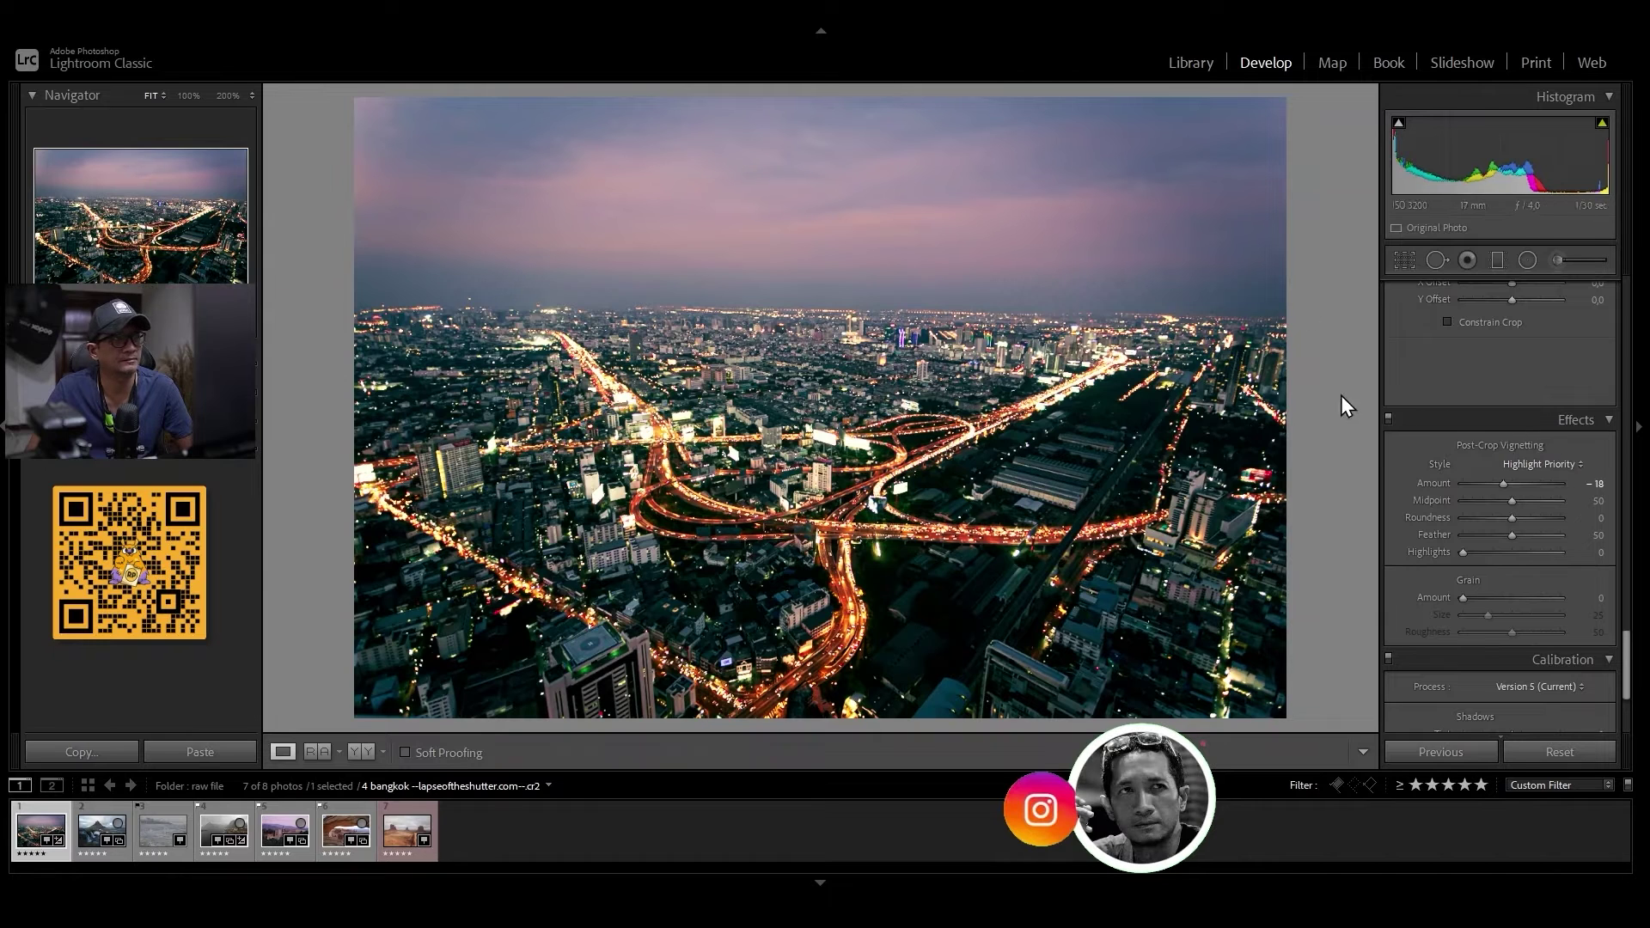
Settle the vignette on Paint Overlay style with feather 90, then scroll toward Calibration
left_click(1542, 464)
left_click(1514, 500)
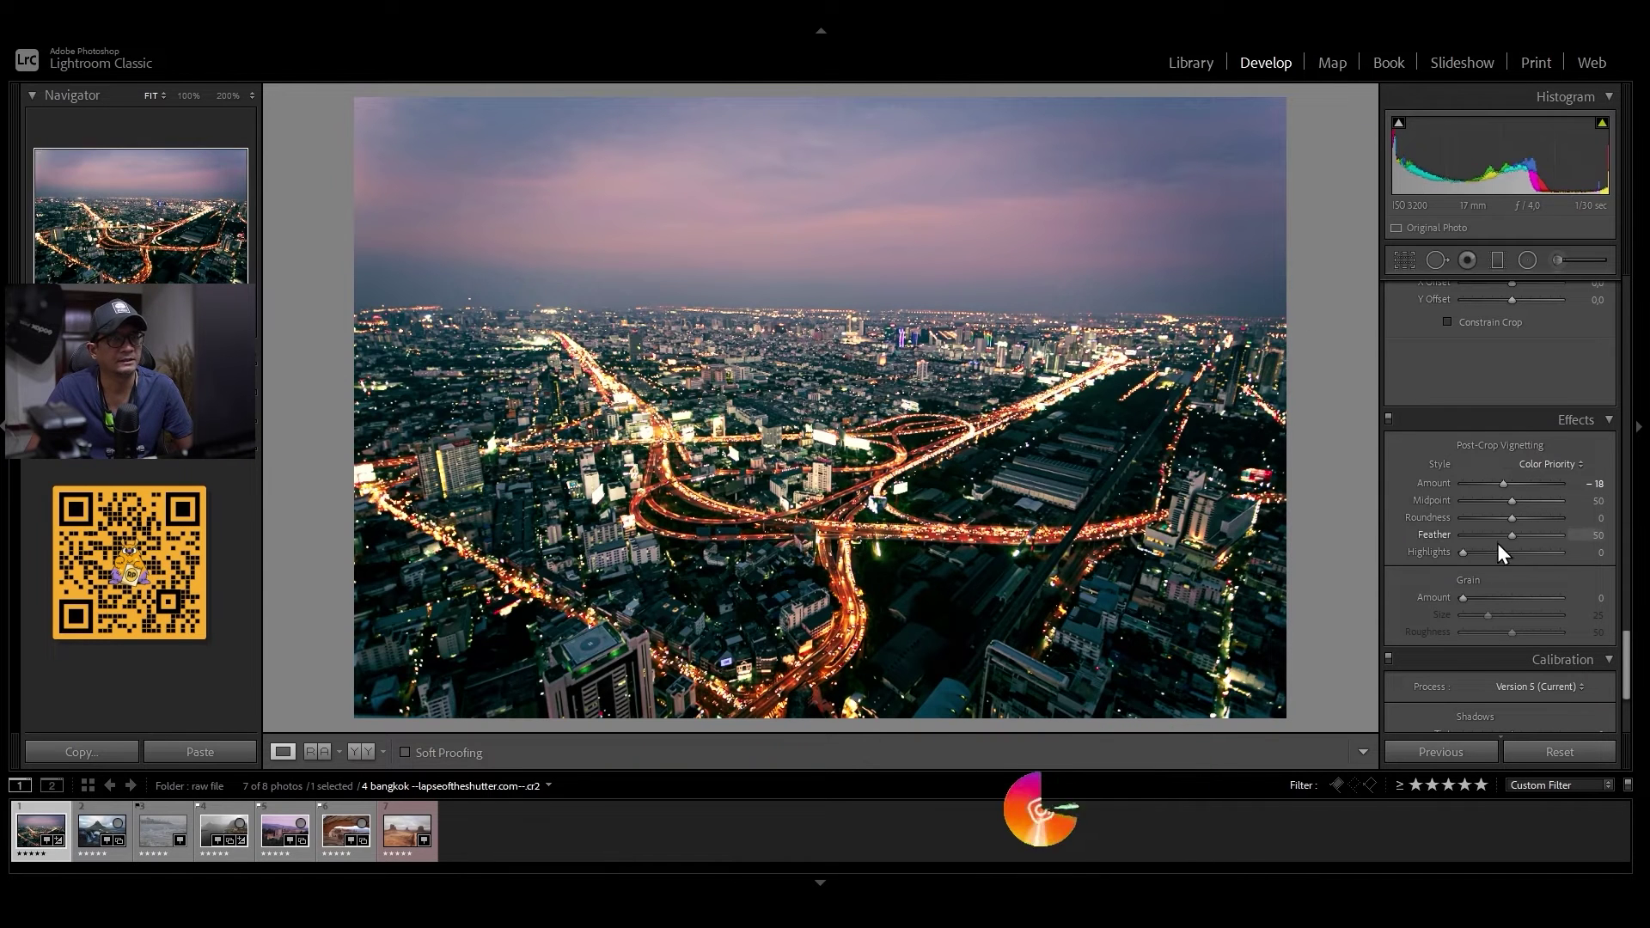
left_click(1547, 464)
left_click(1506, 519)
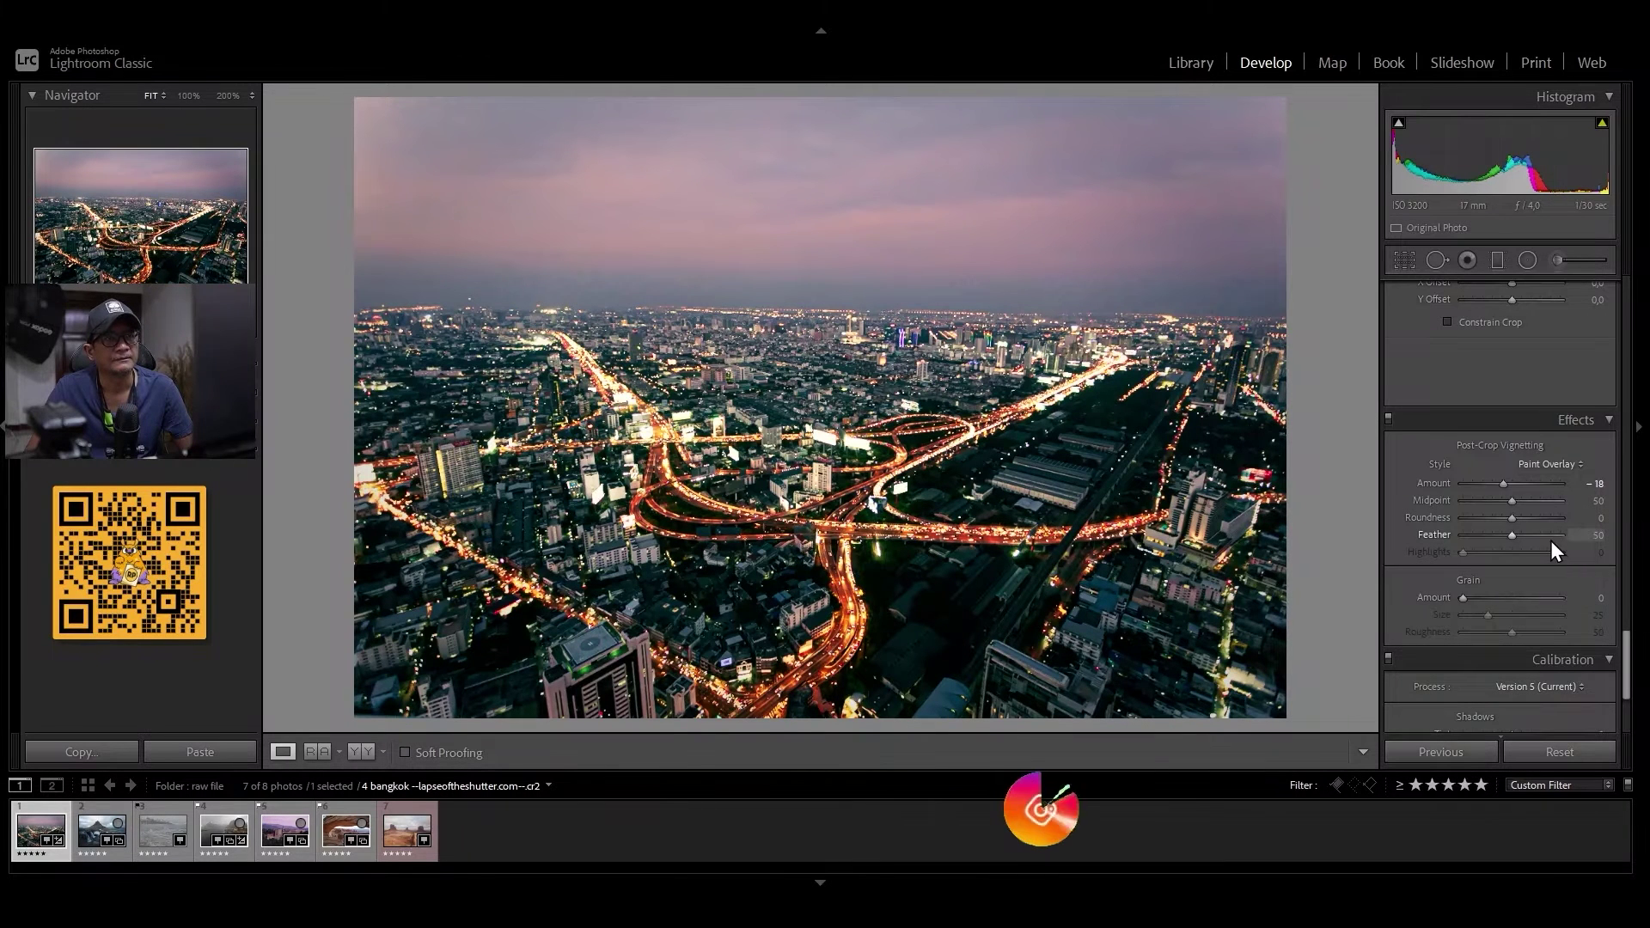
mouse_move(1605, 531)
left_mouse_down()
mouse_move(1409, 534)
mouse_move(1520, 540)
left_mouse_up()
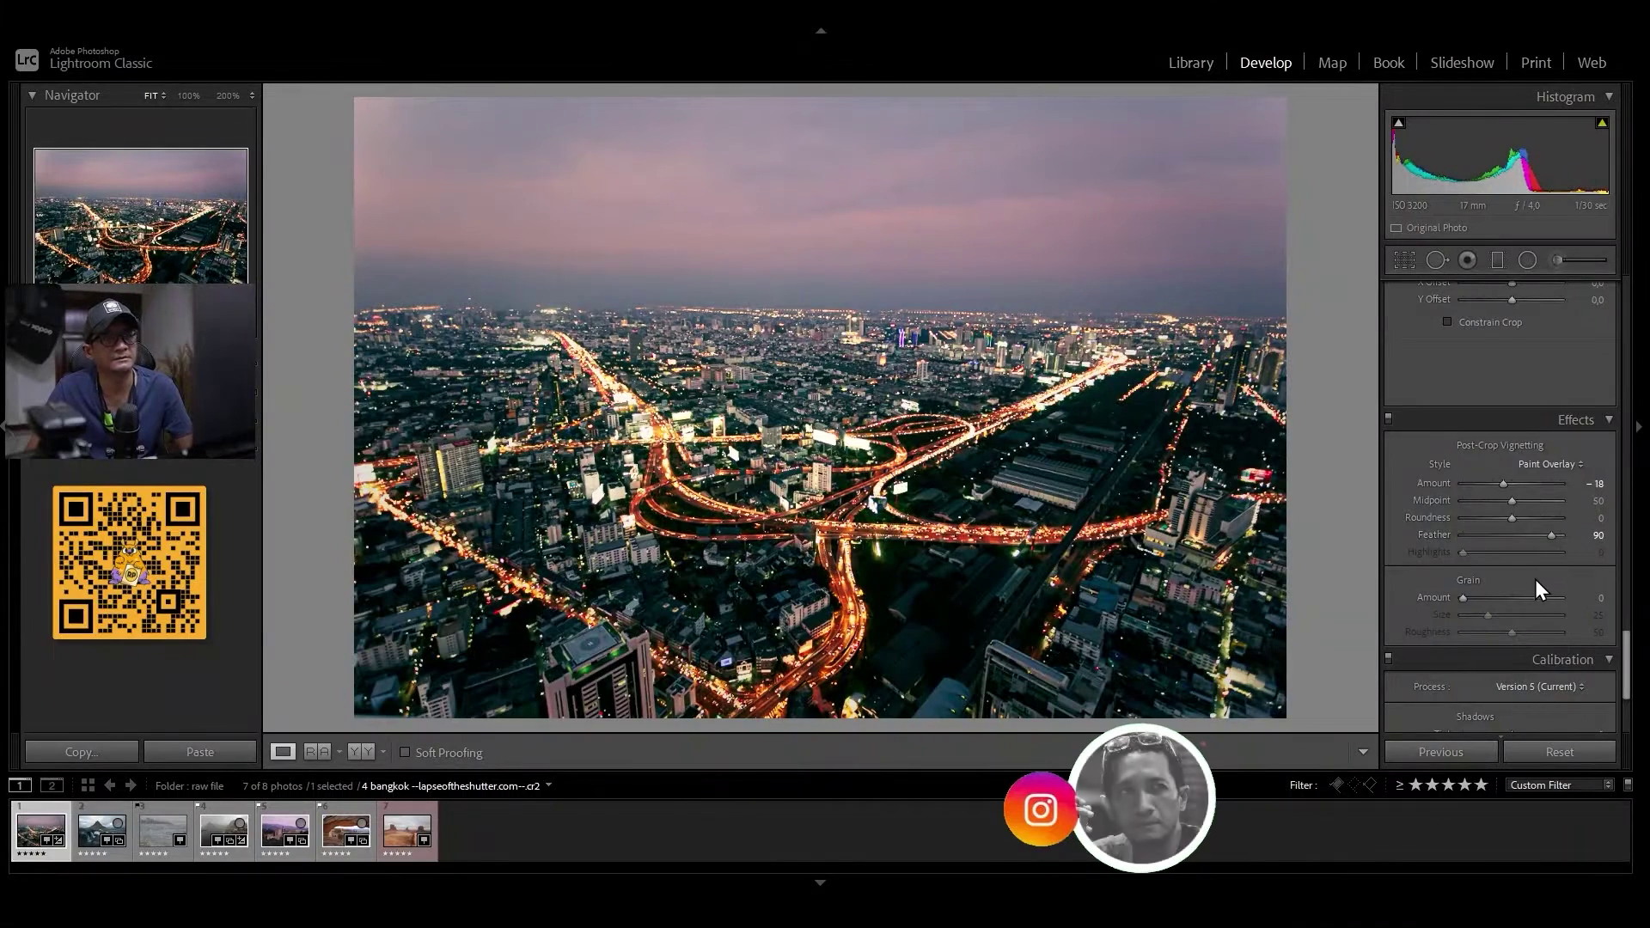
left_click_drag(1622, 649, 1623, 679)
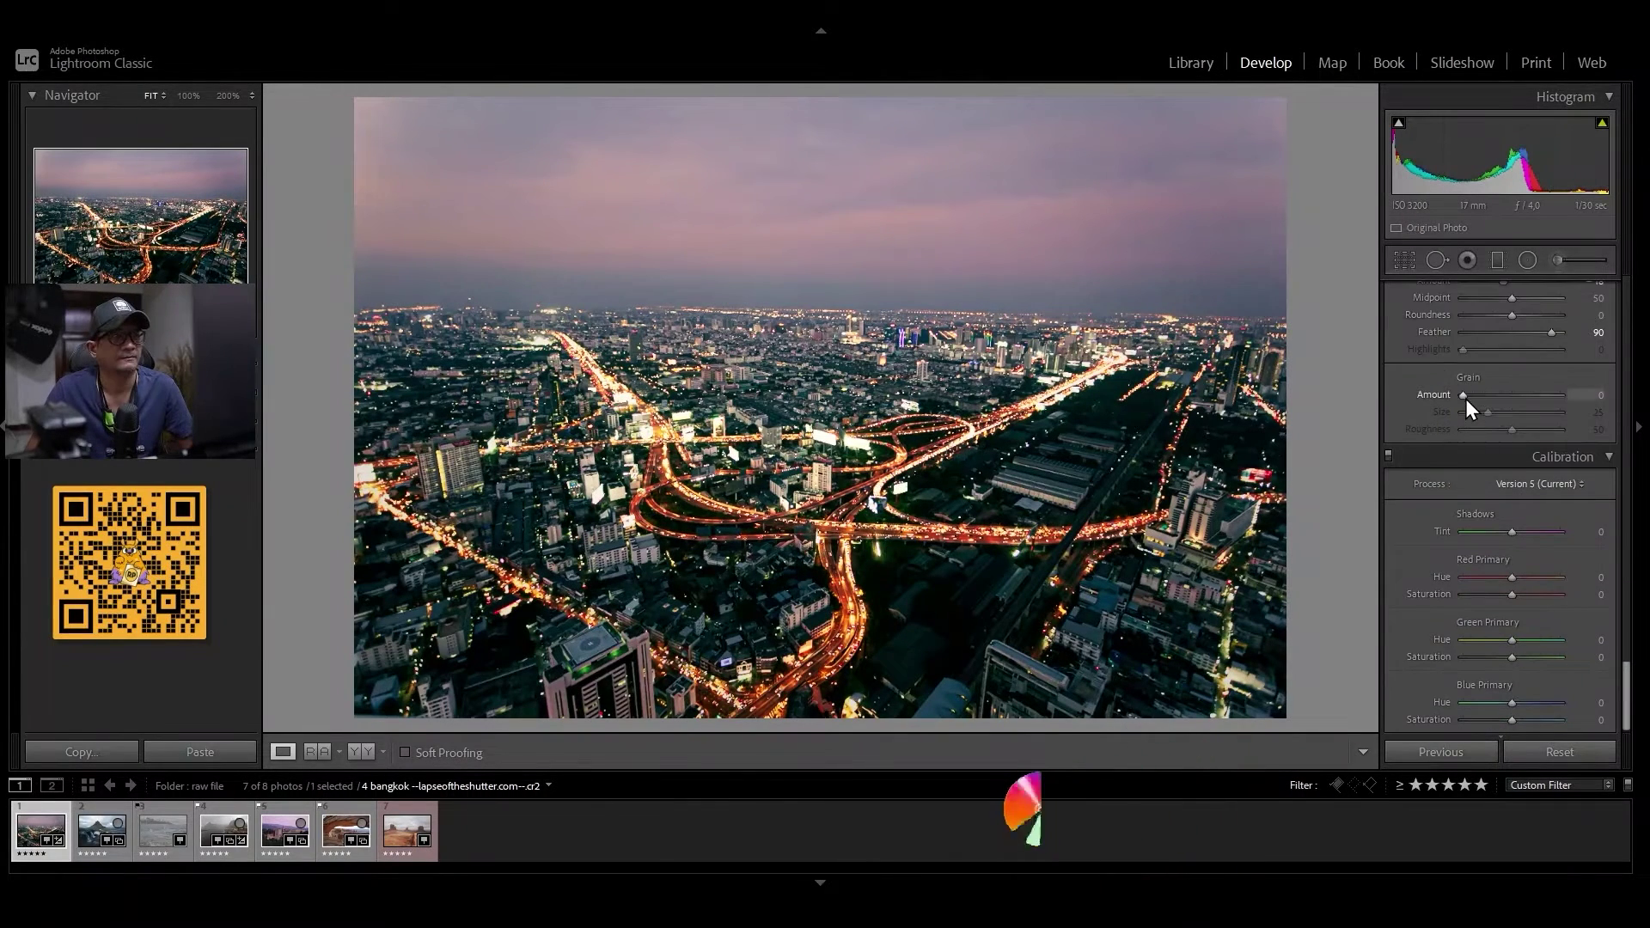
left_click(1184, 433)
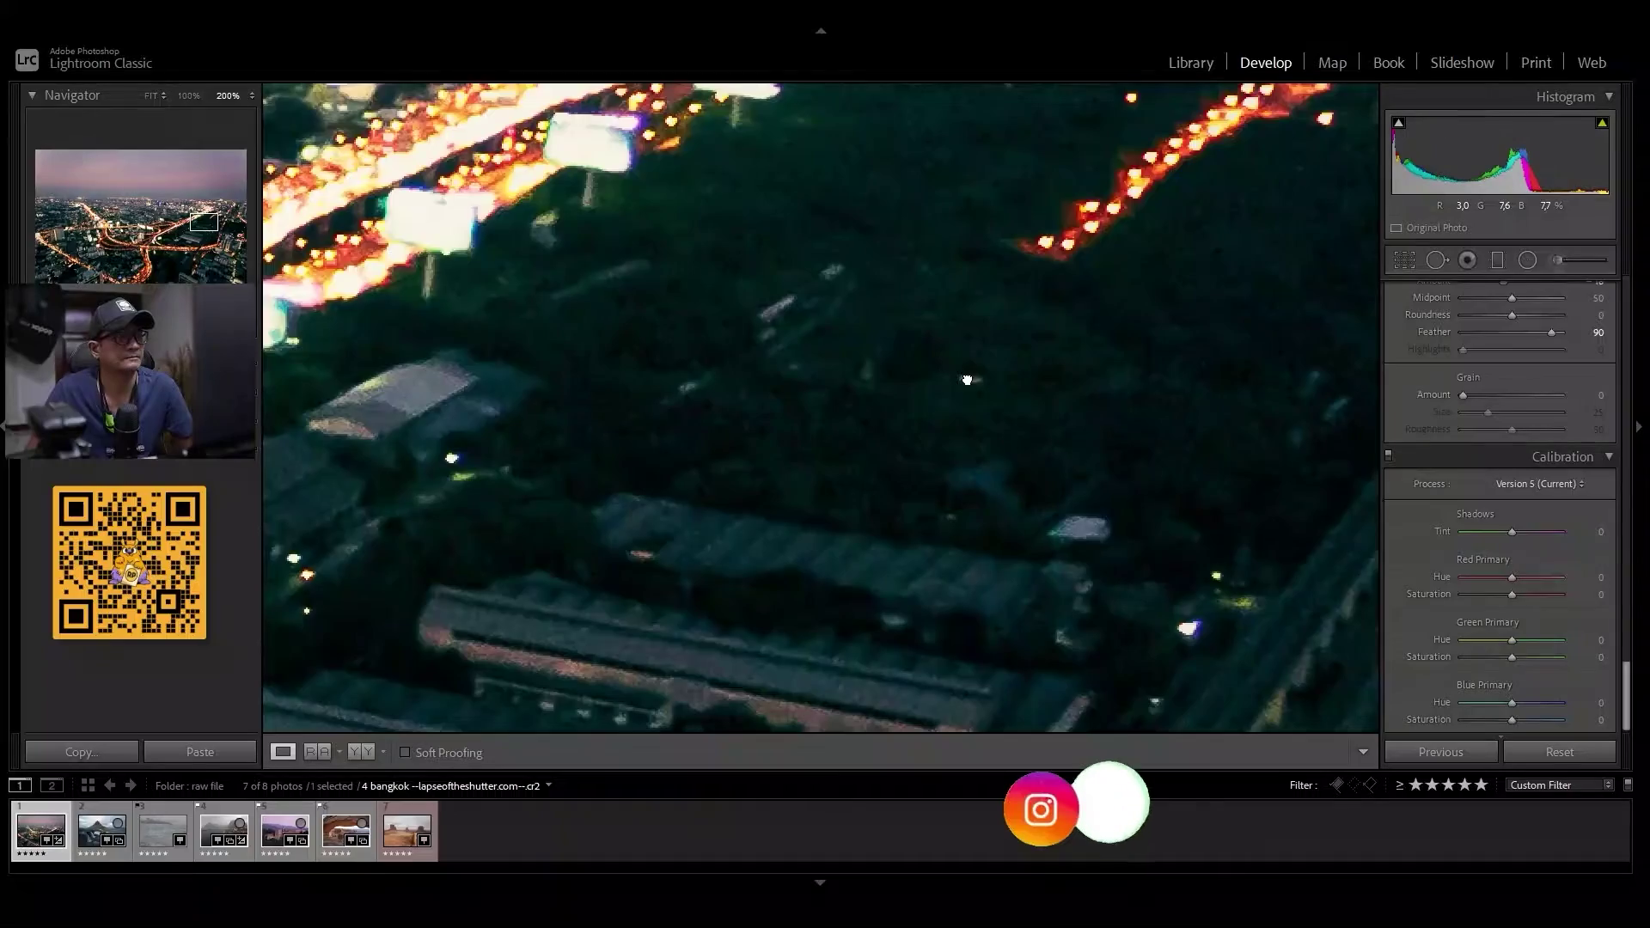
left_click(1184, 432)
left_click(1184, 432)
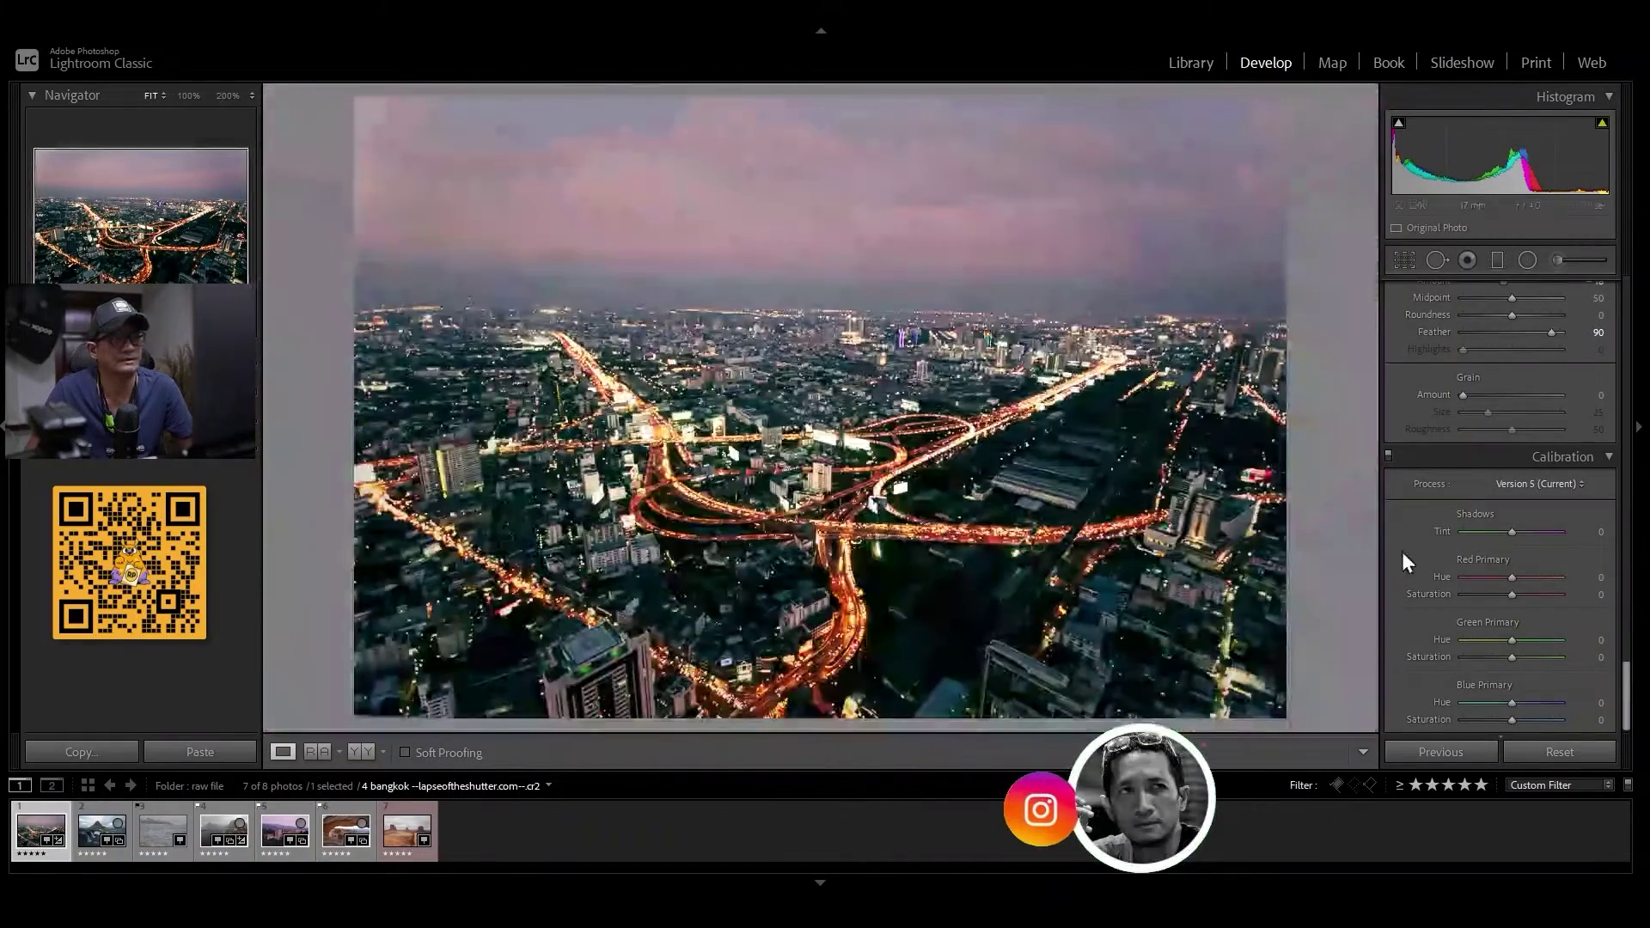
scroll(1575, 623, "down", 1)
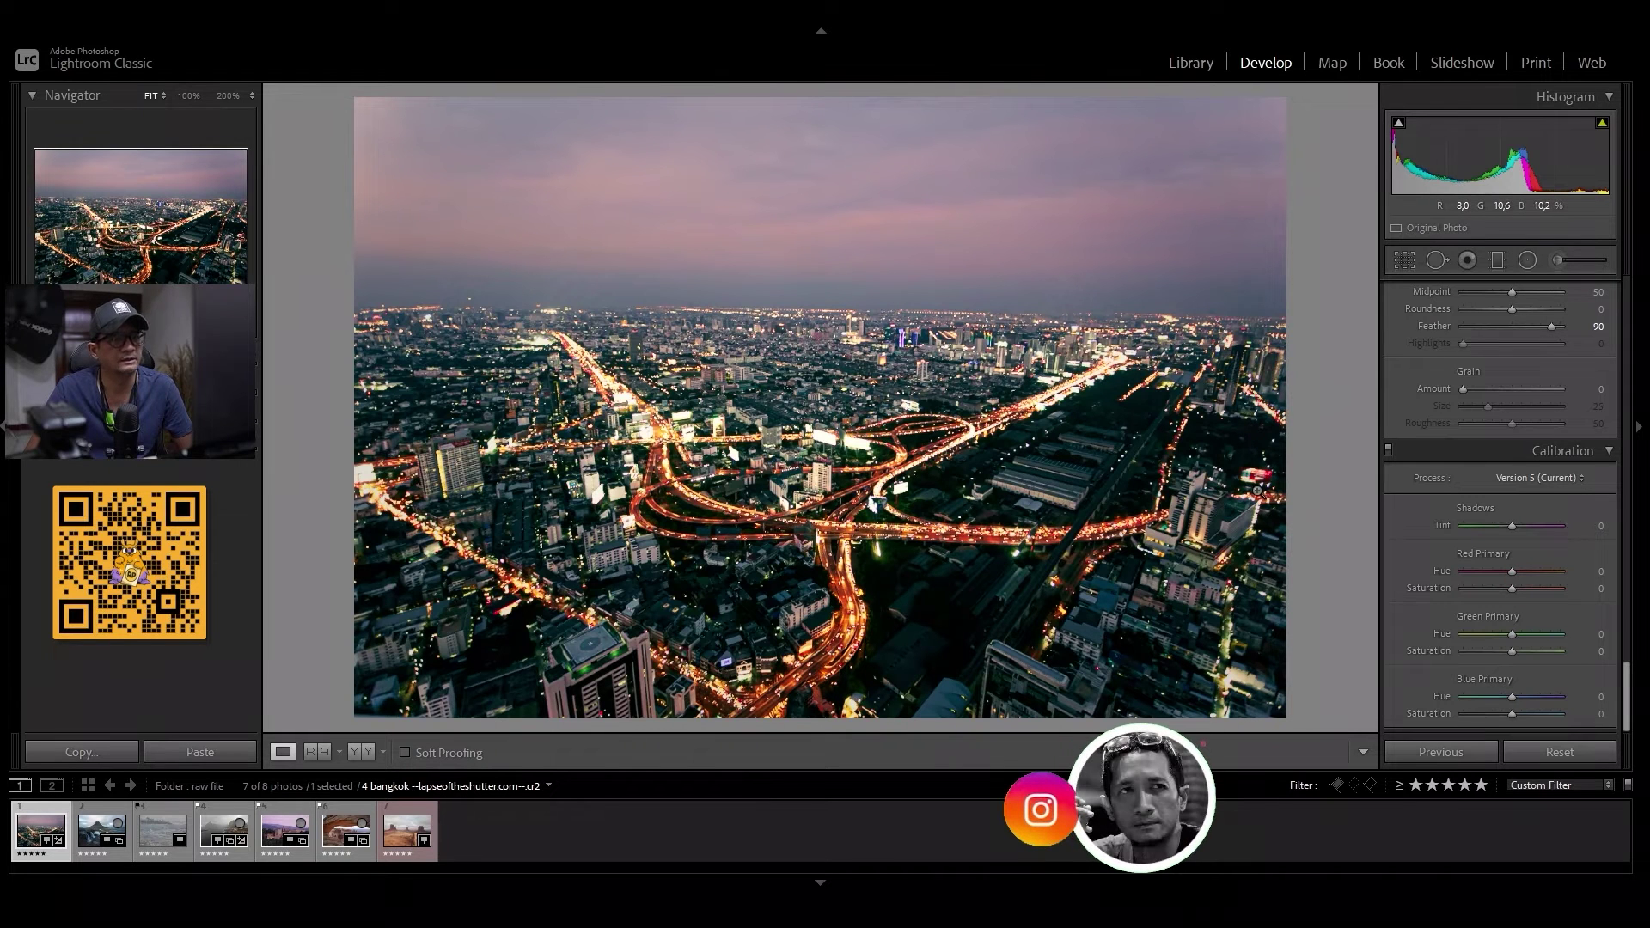
key("backslash")
key("backslash")
key("backslash")
key("backslash")
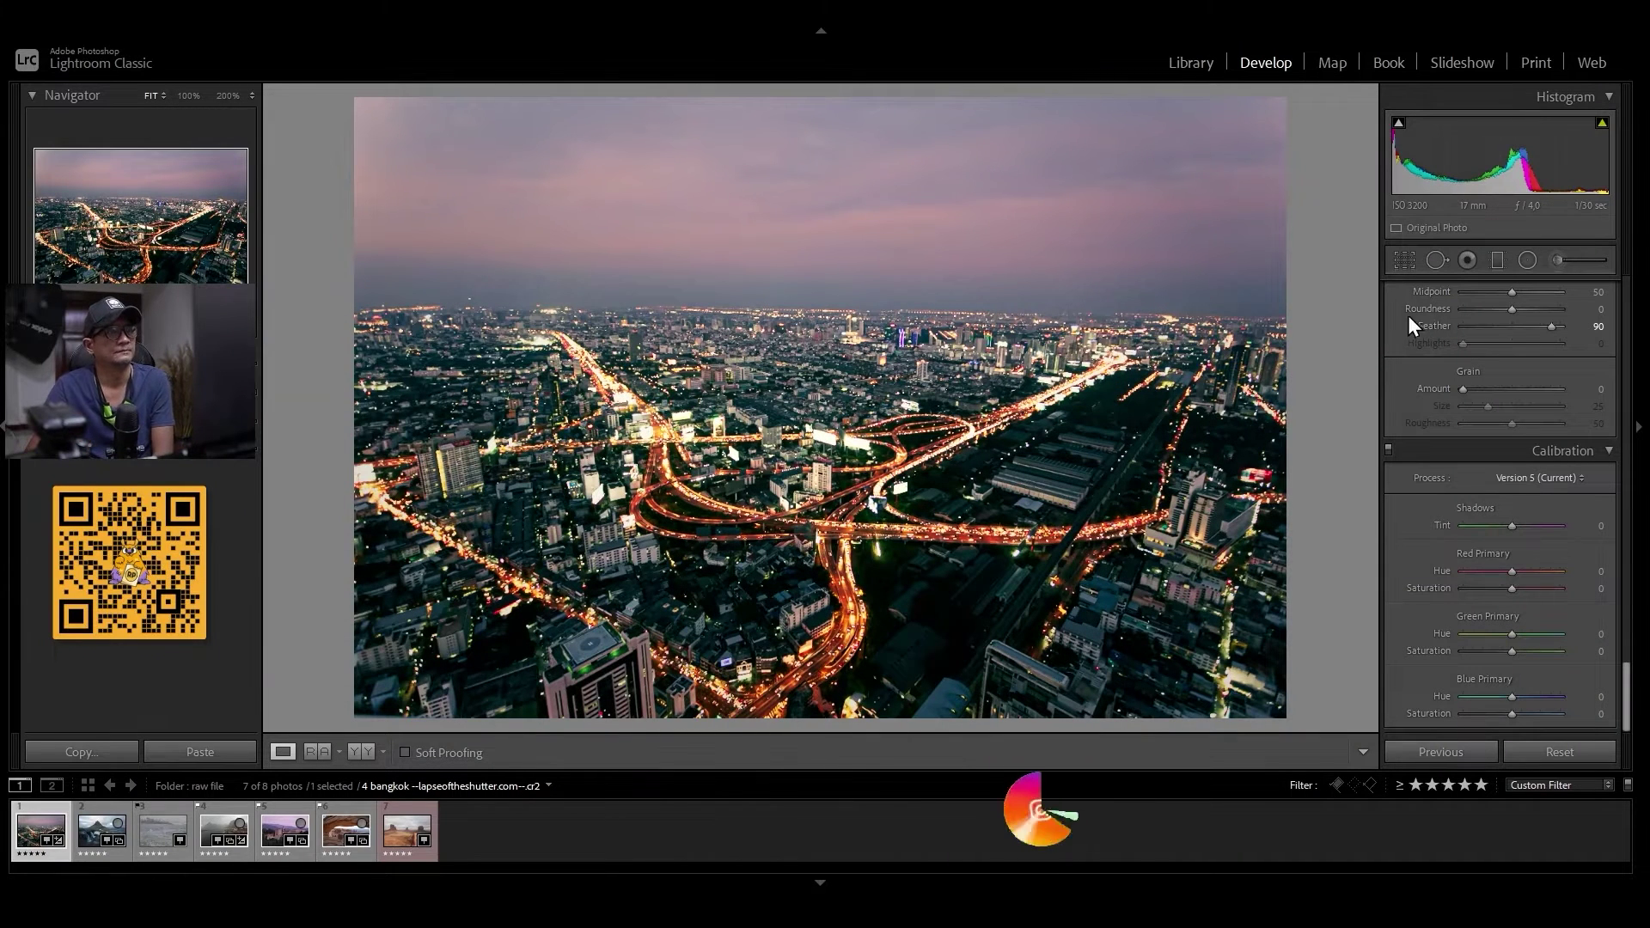
scroll(1415, 303, "up", 3)
left_click(1526, 261)
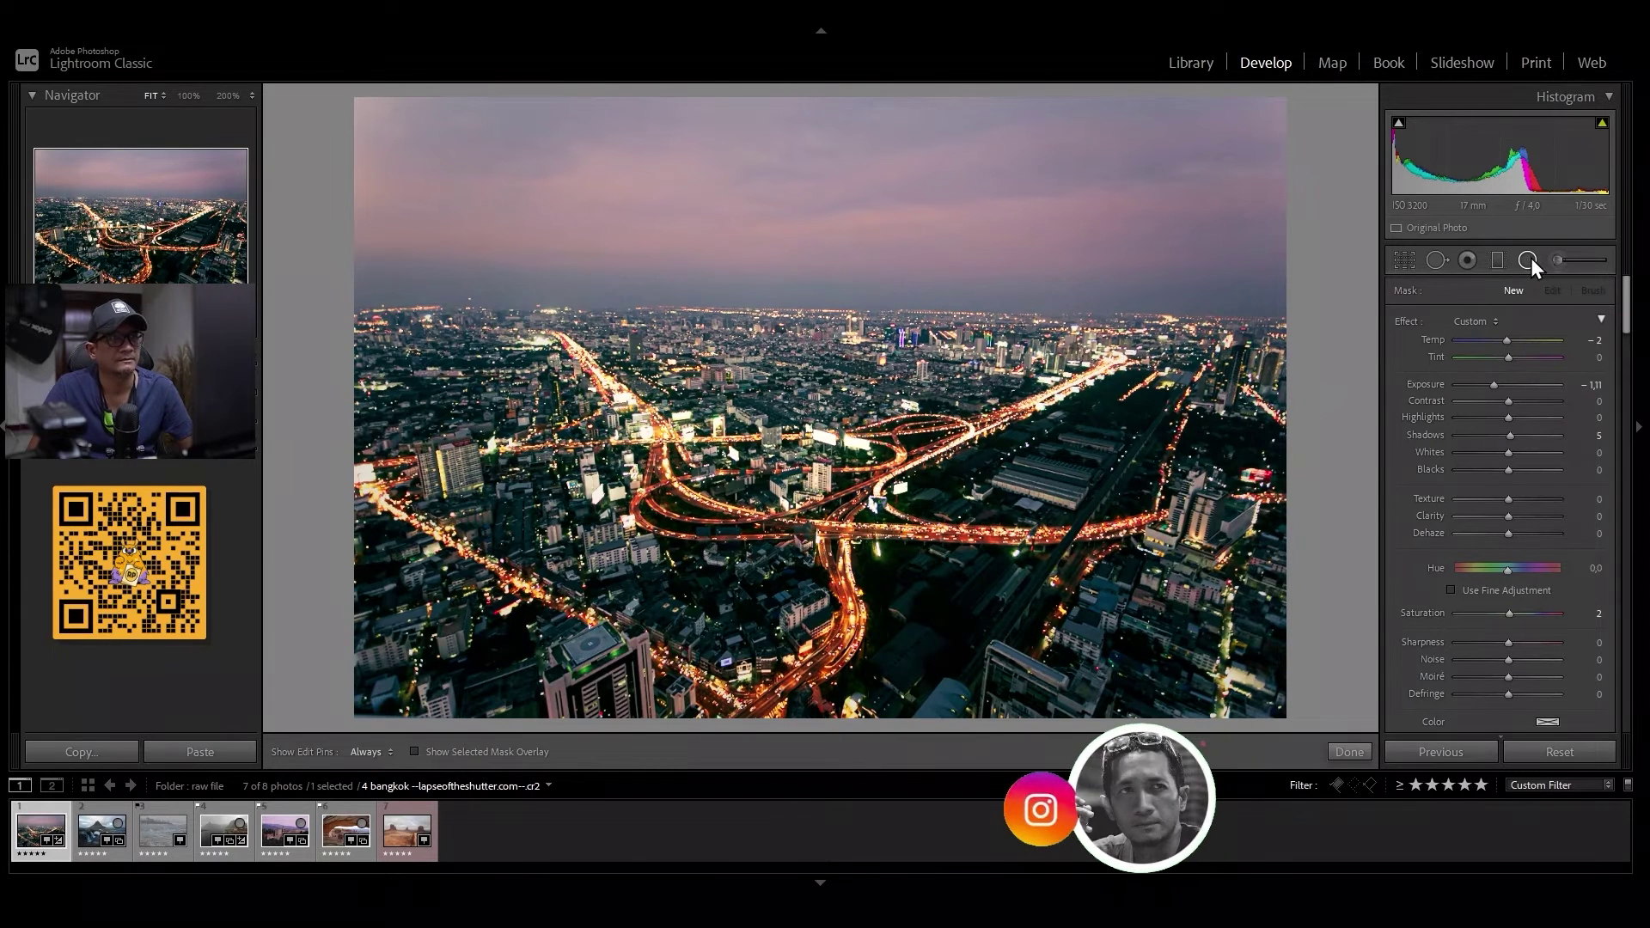
Draw a wide oval radial filter over the city at exposure −1.11 and compare it with the original
mouse_move(817, 406)
left_mouse_down()
mouse_move(1183, 646)
mouse_move(1320, 714)
mouse_move(1319, 693)
left_mouse_up()
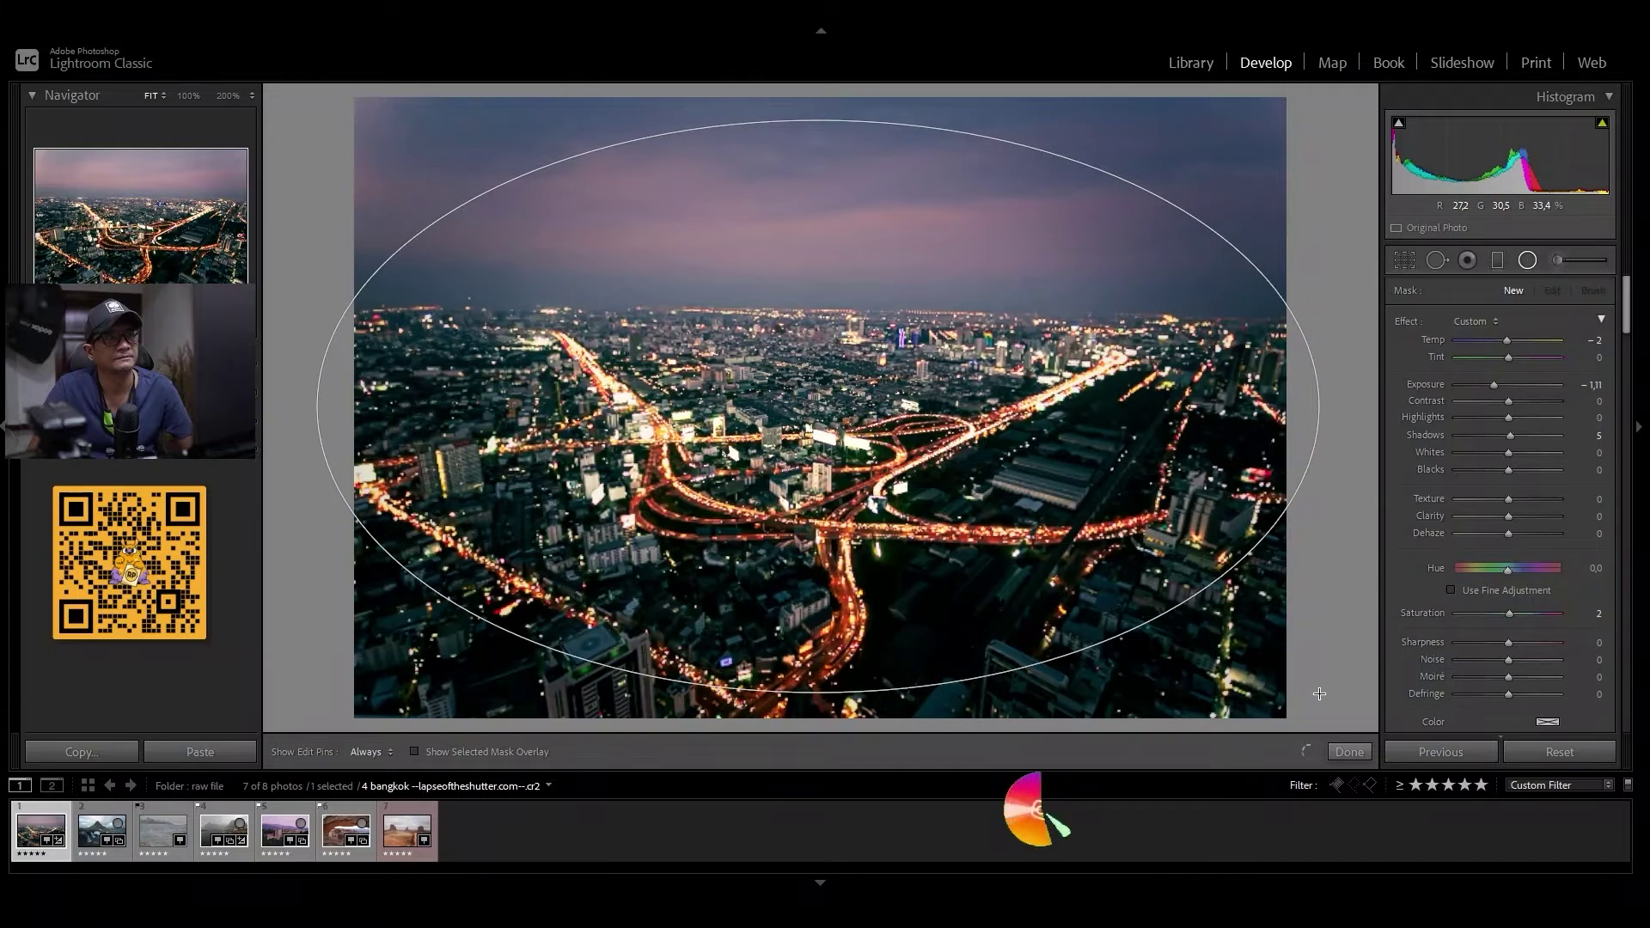
left_click_drag(1319, 693, 1319, 693)
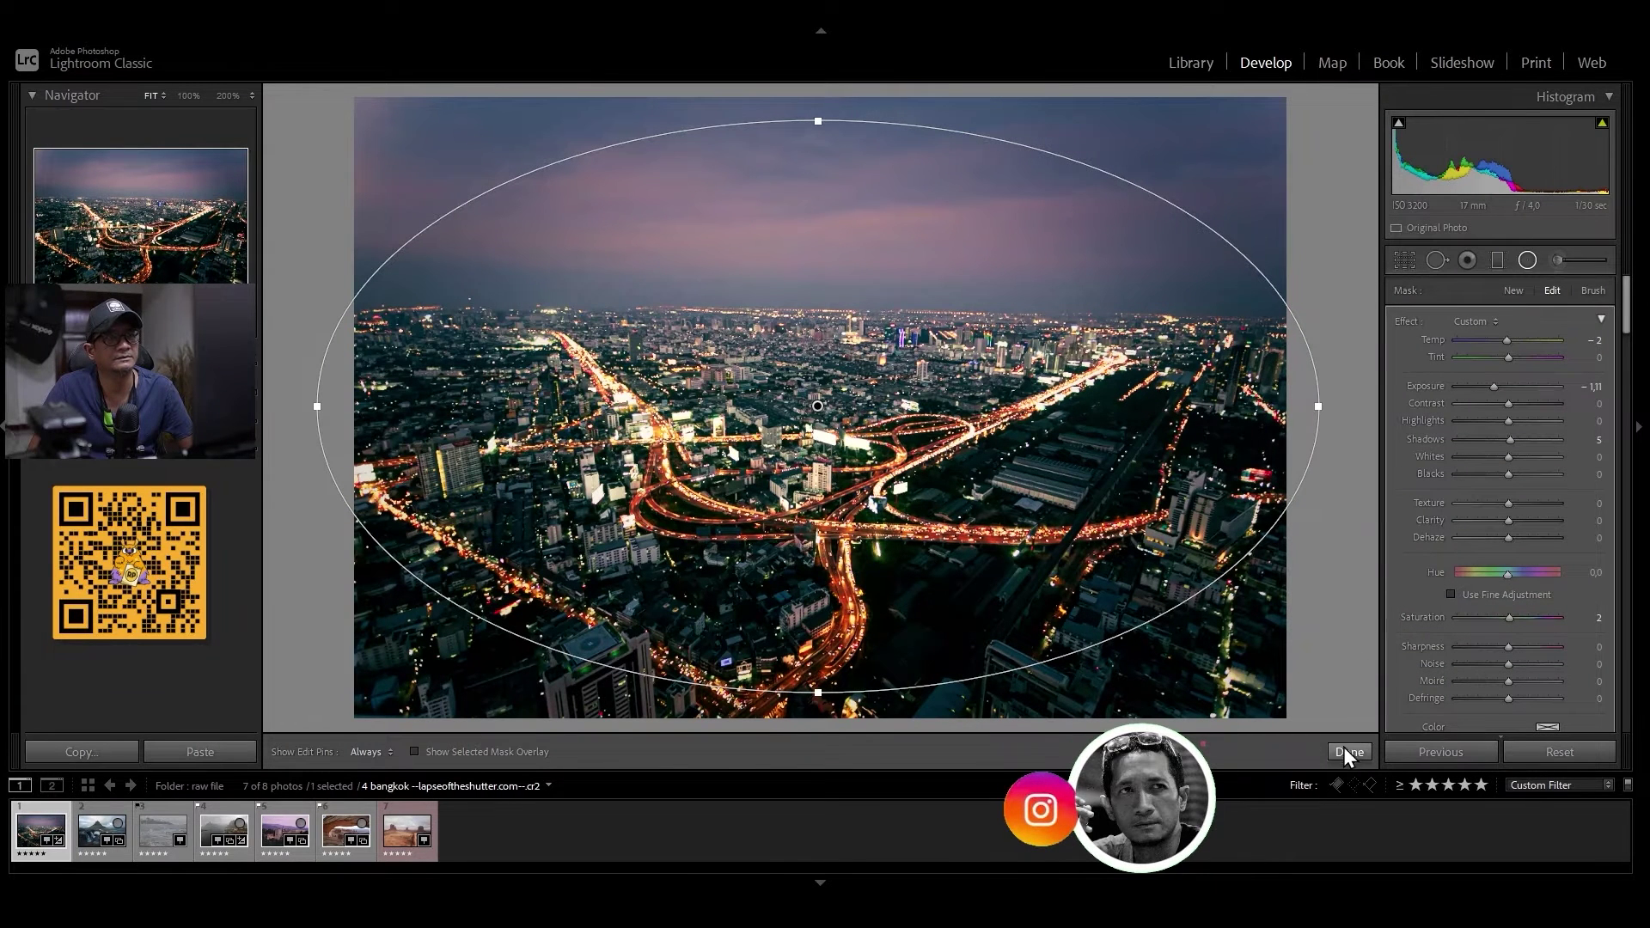
left_click(1345, 749)
key("backslash")
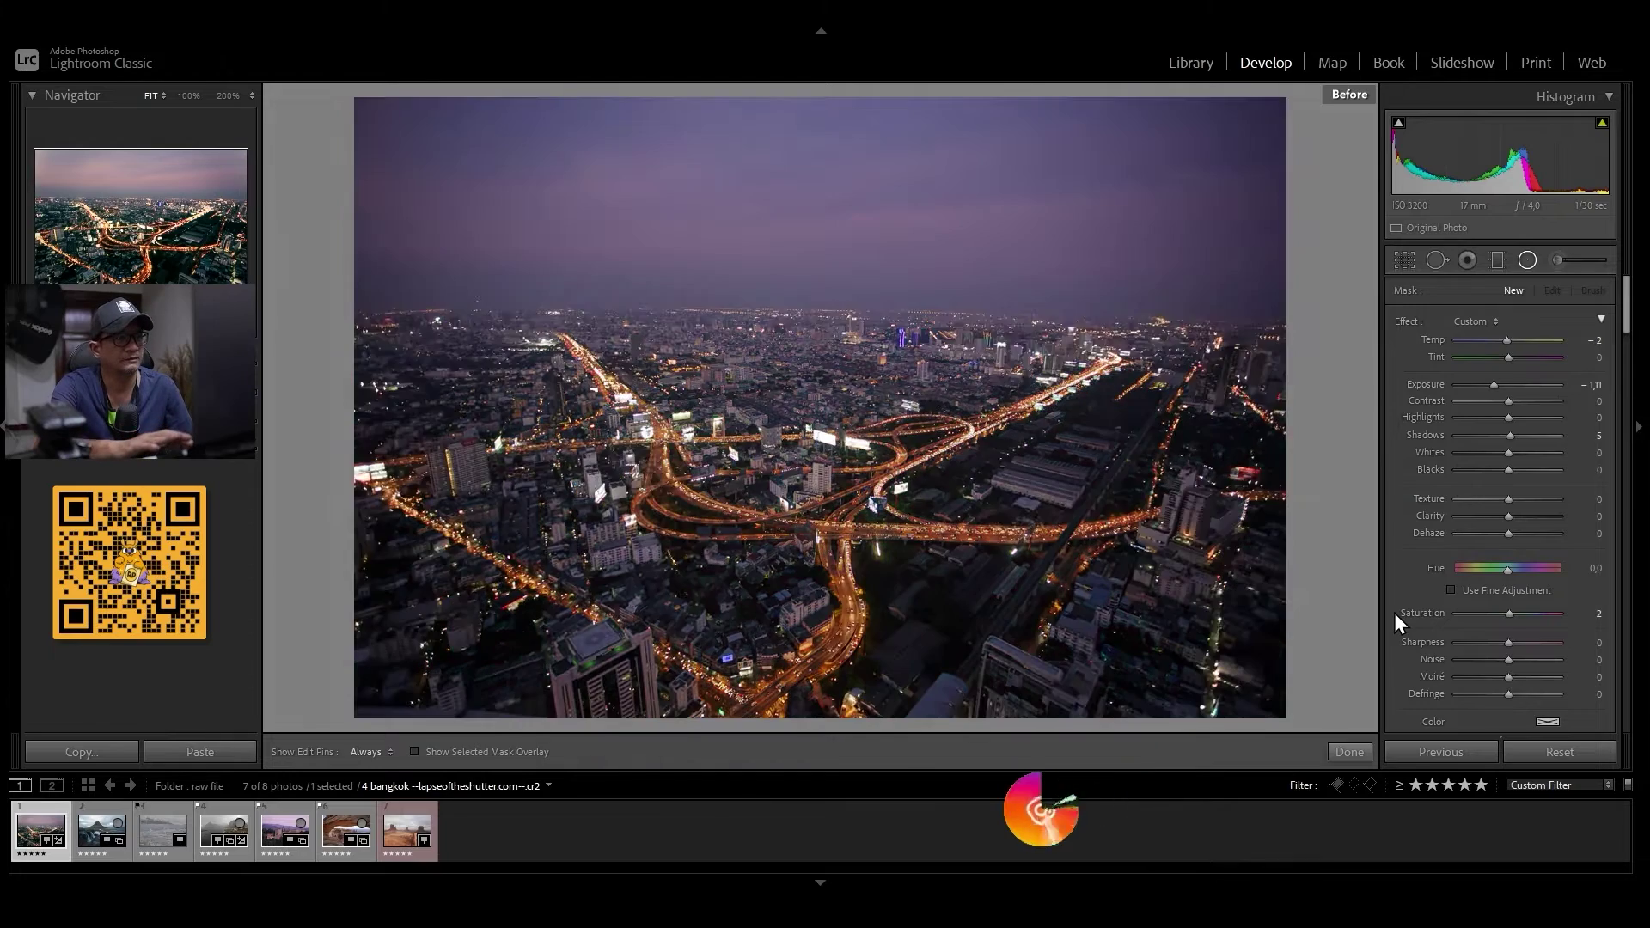
key("backslash")
key("backslash")
key("backslash")
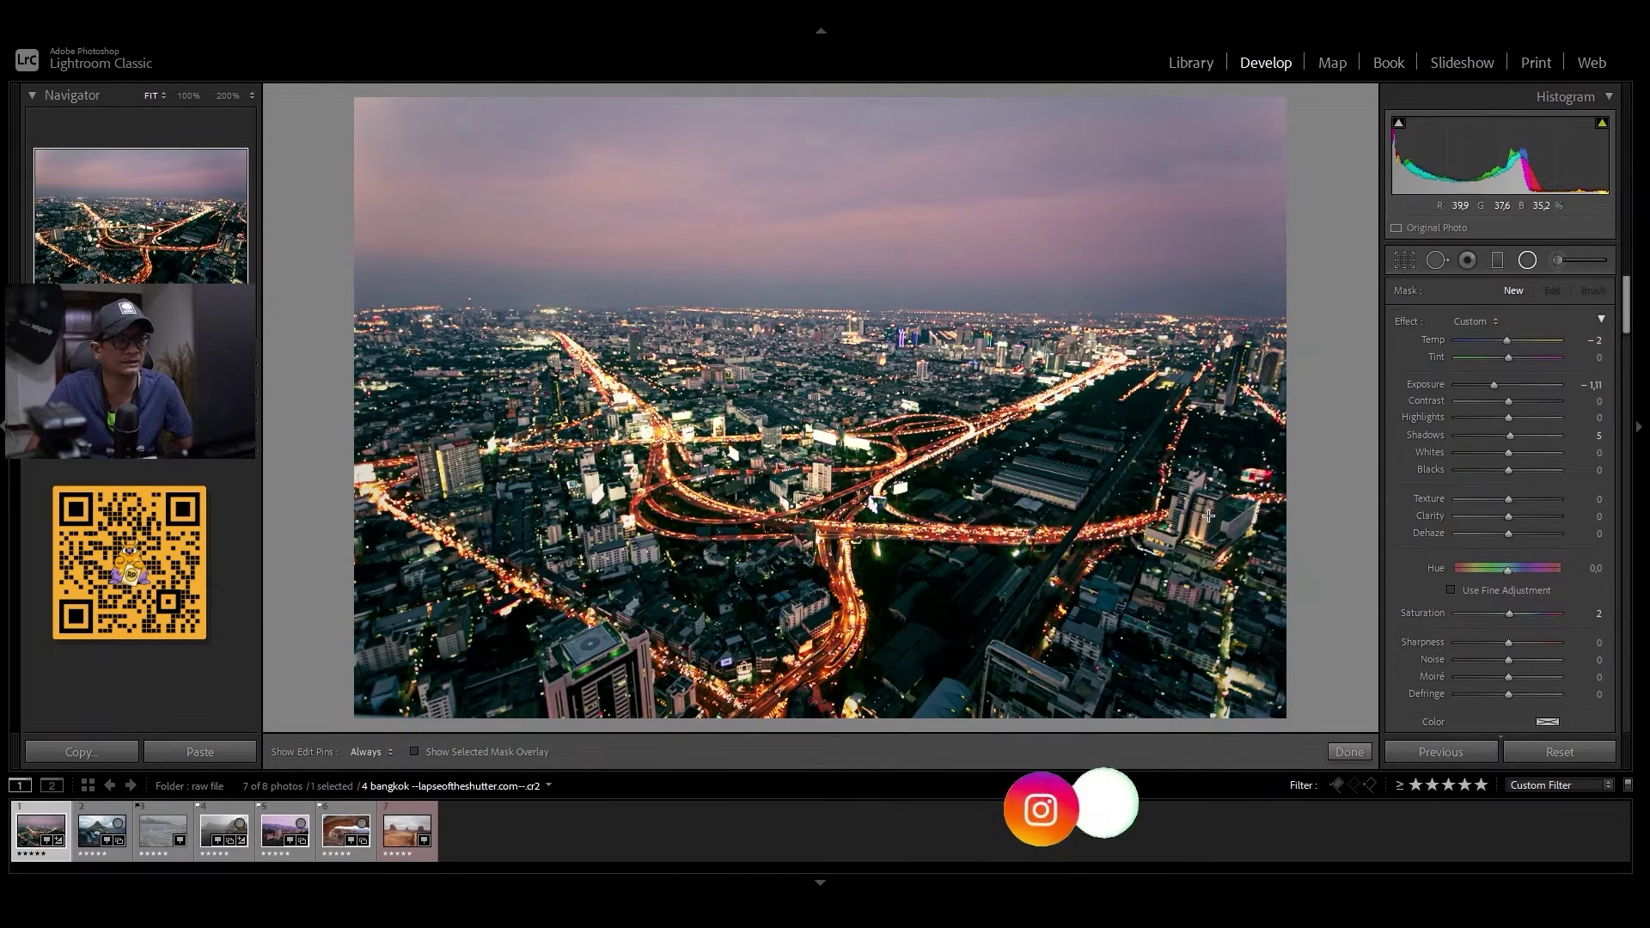
left_click(102, 829)
Browse the filmstrip to the Canyonlands arch photo and activate Spot Removal at size 11
left_click(153, 828)
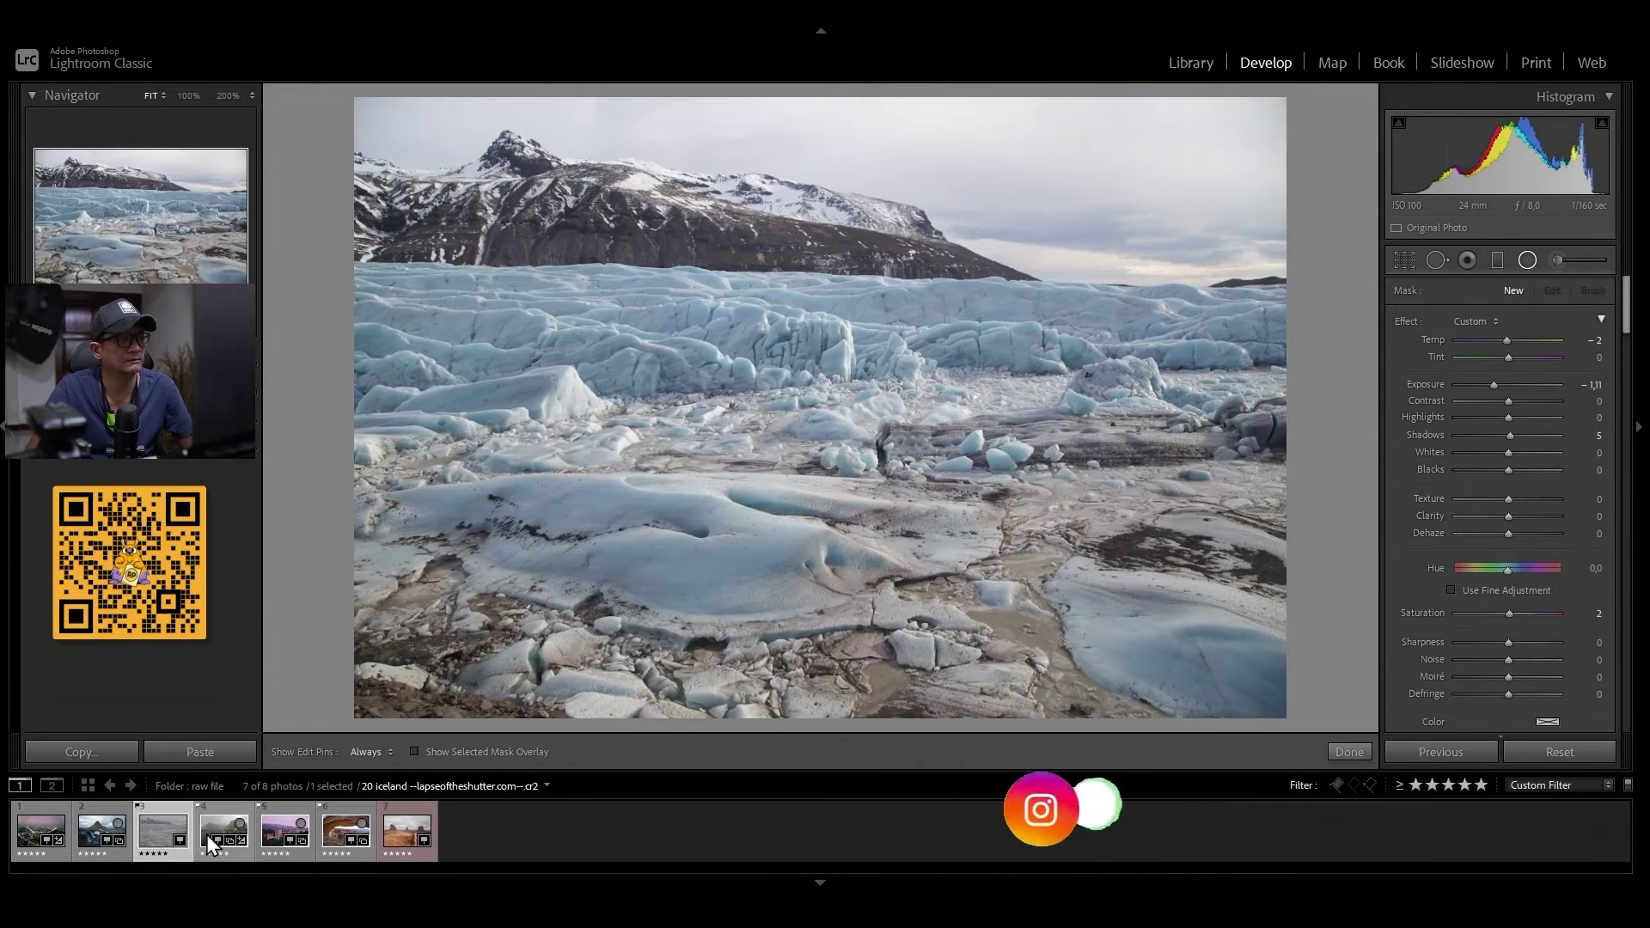
left_click(218, 820)
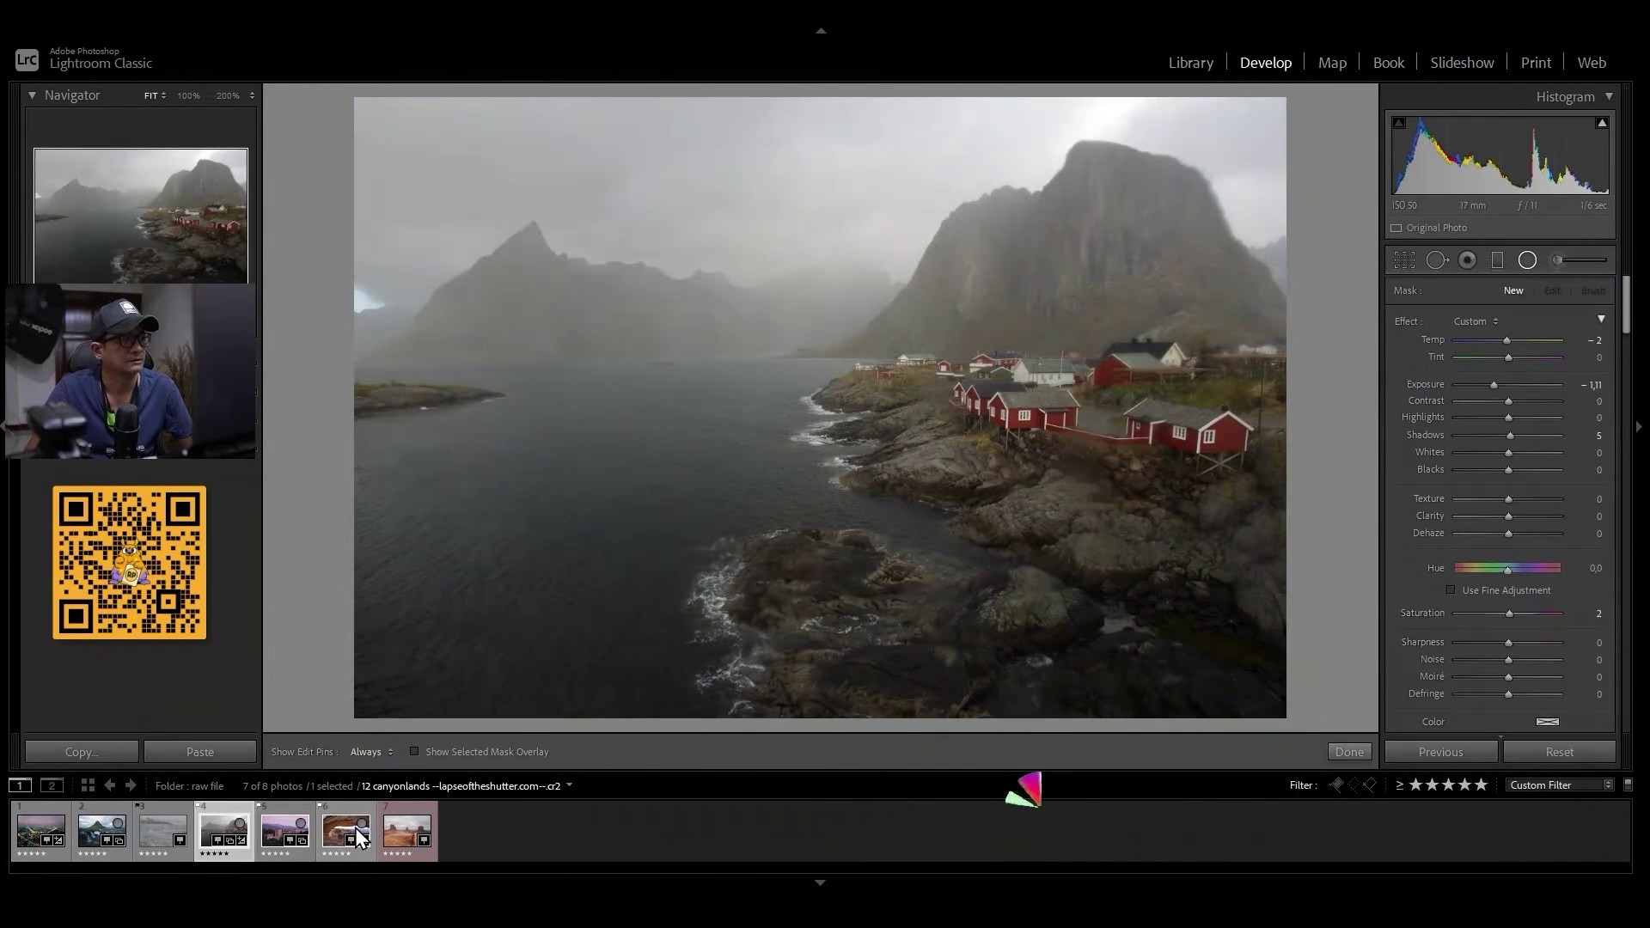
left_click(339, 822)
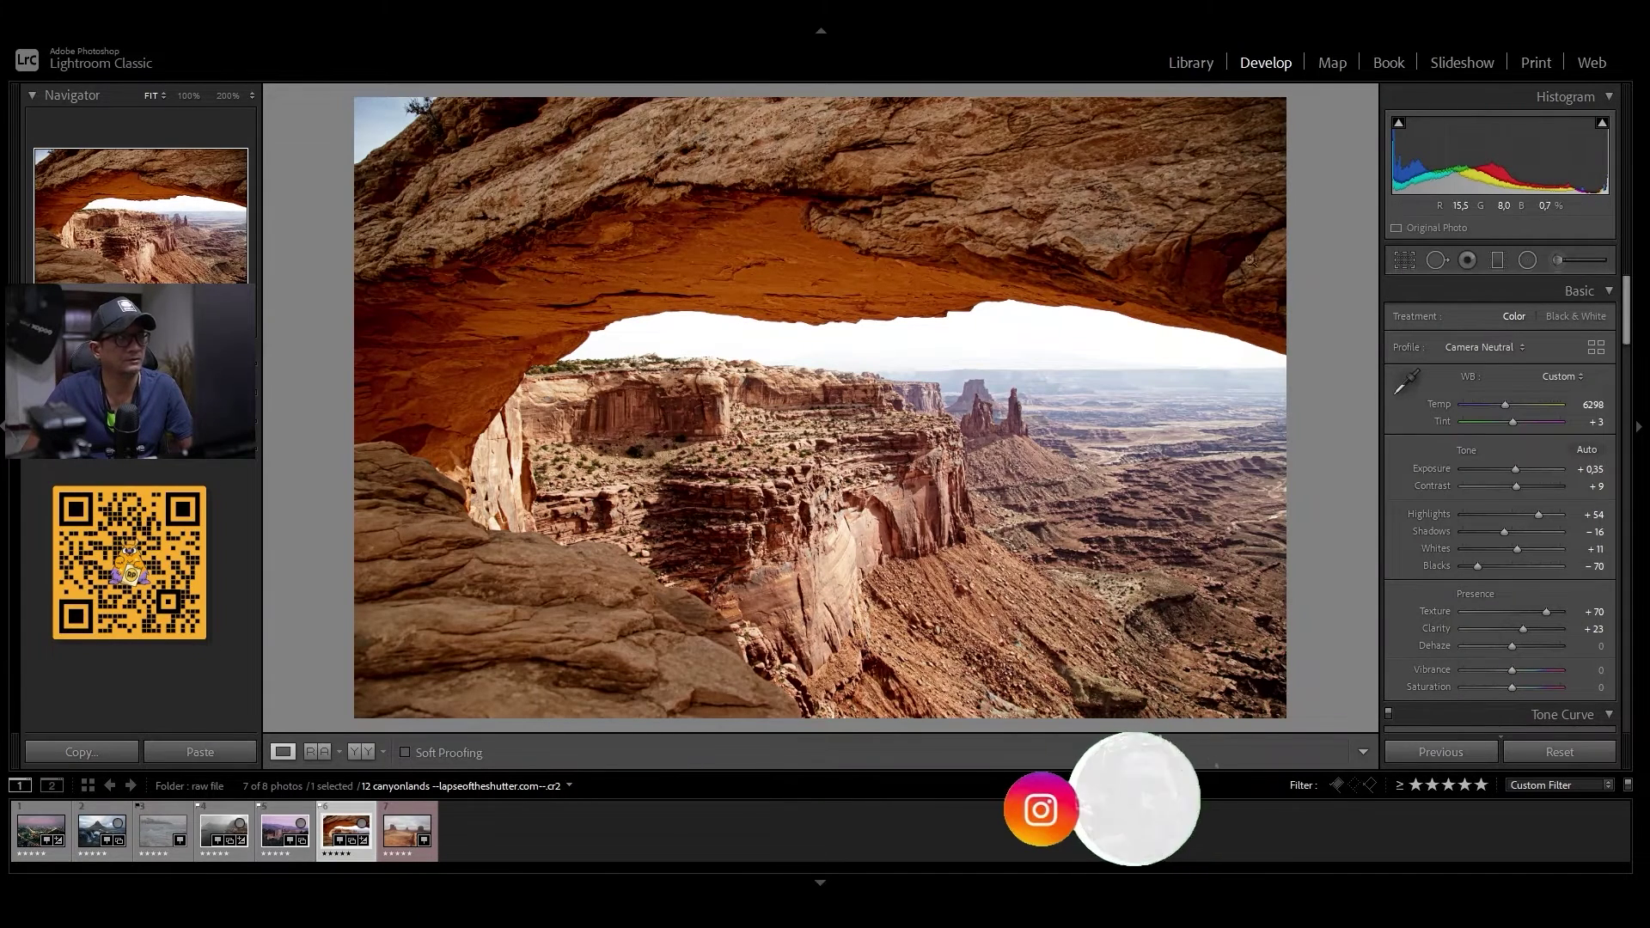
left_click(1394, 262)
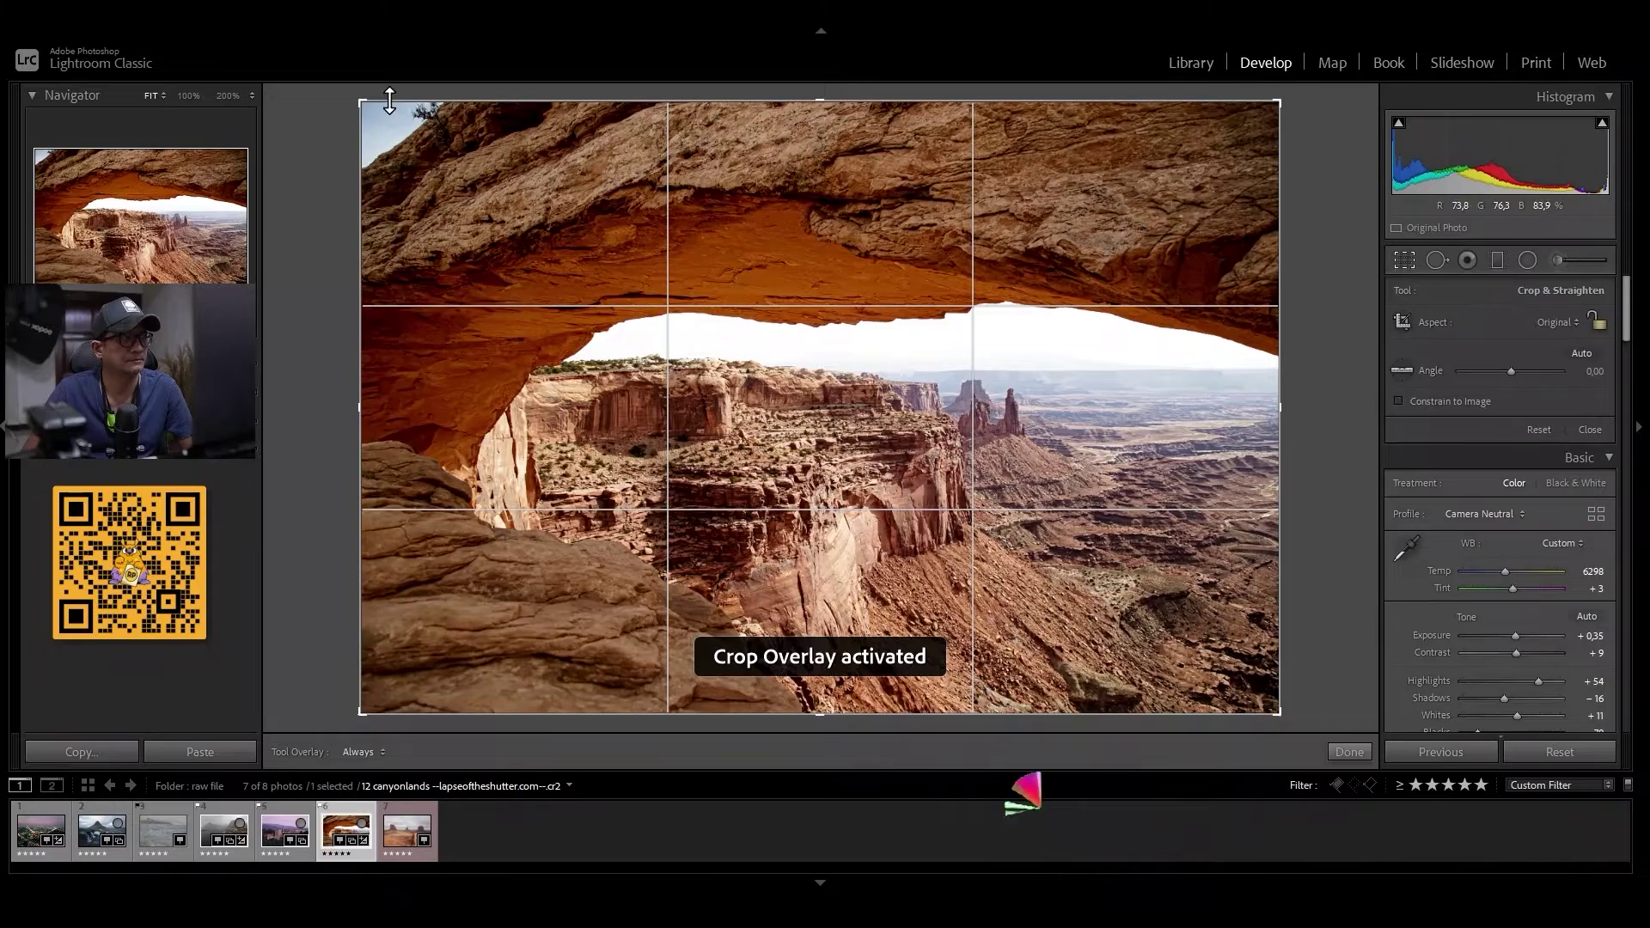
key("r")
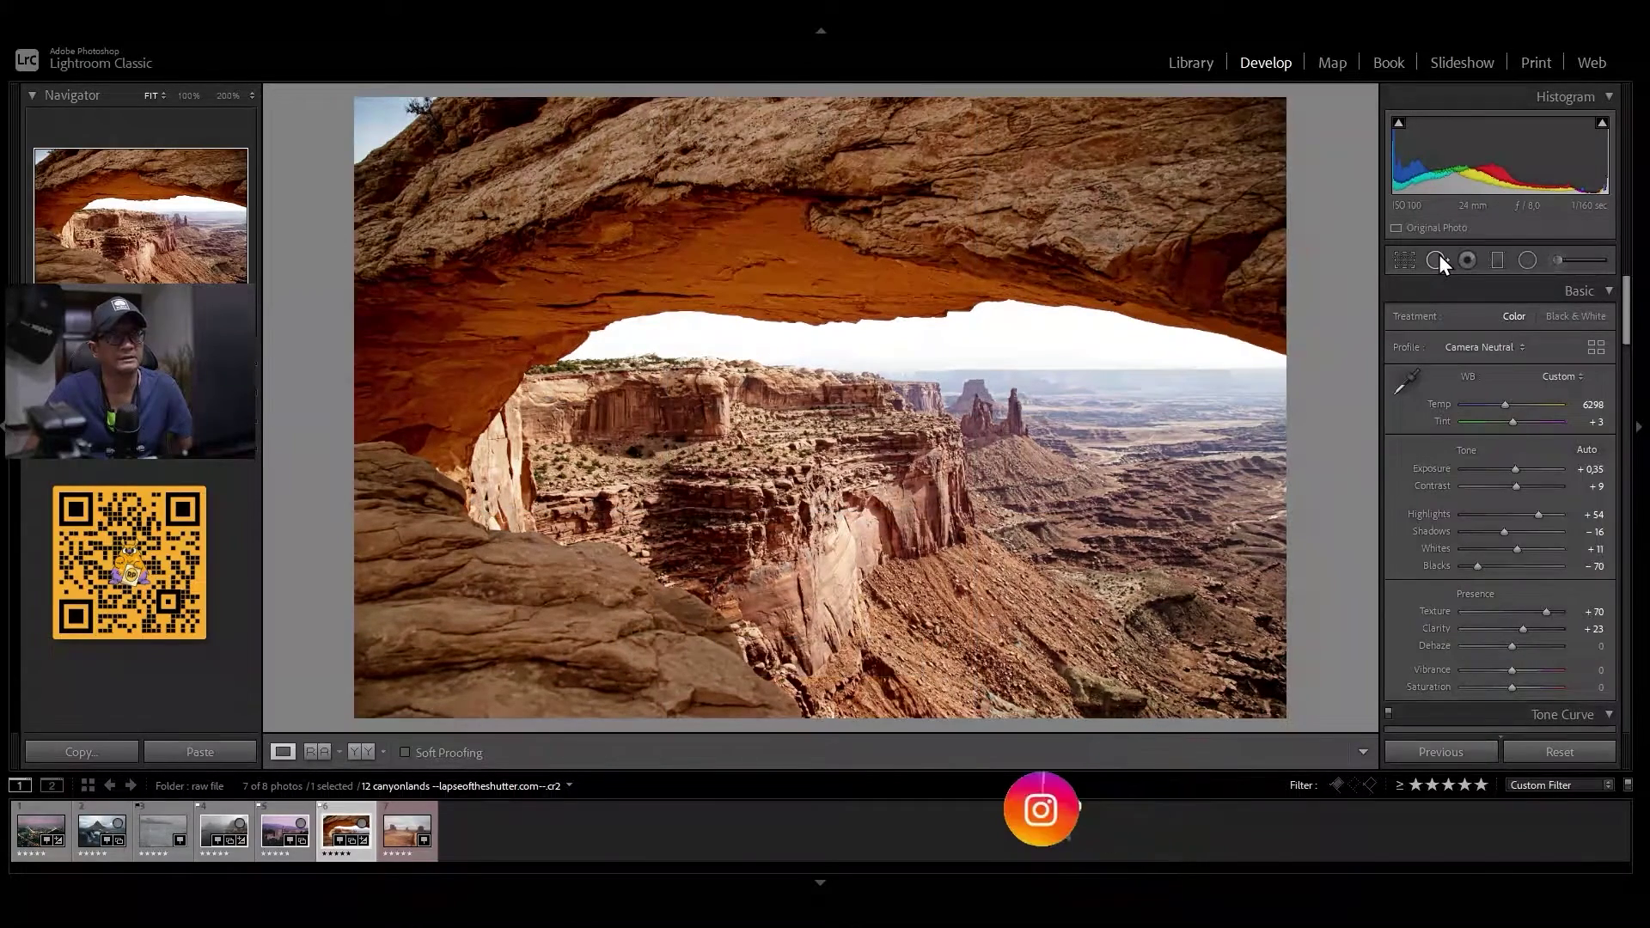
left_click(1436, 260)
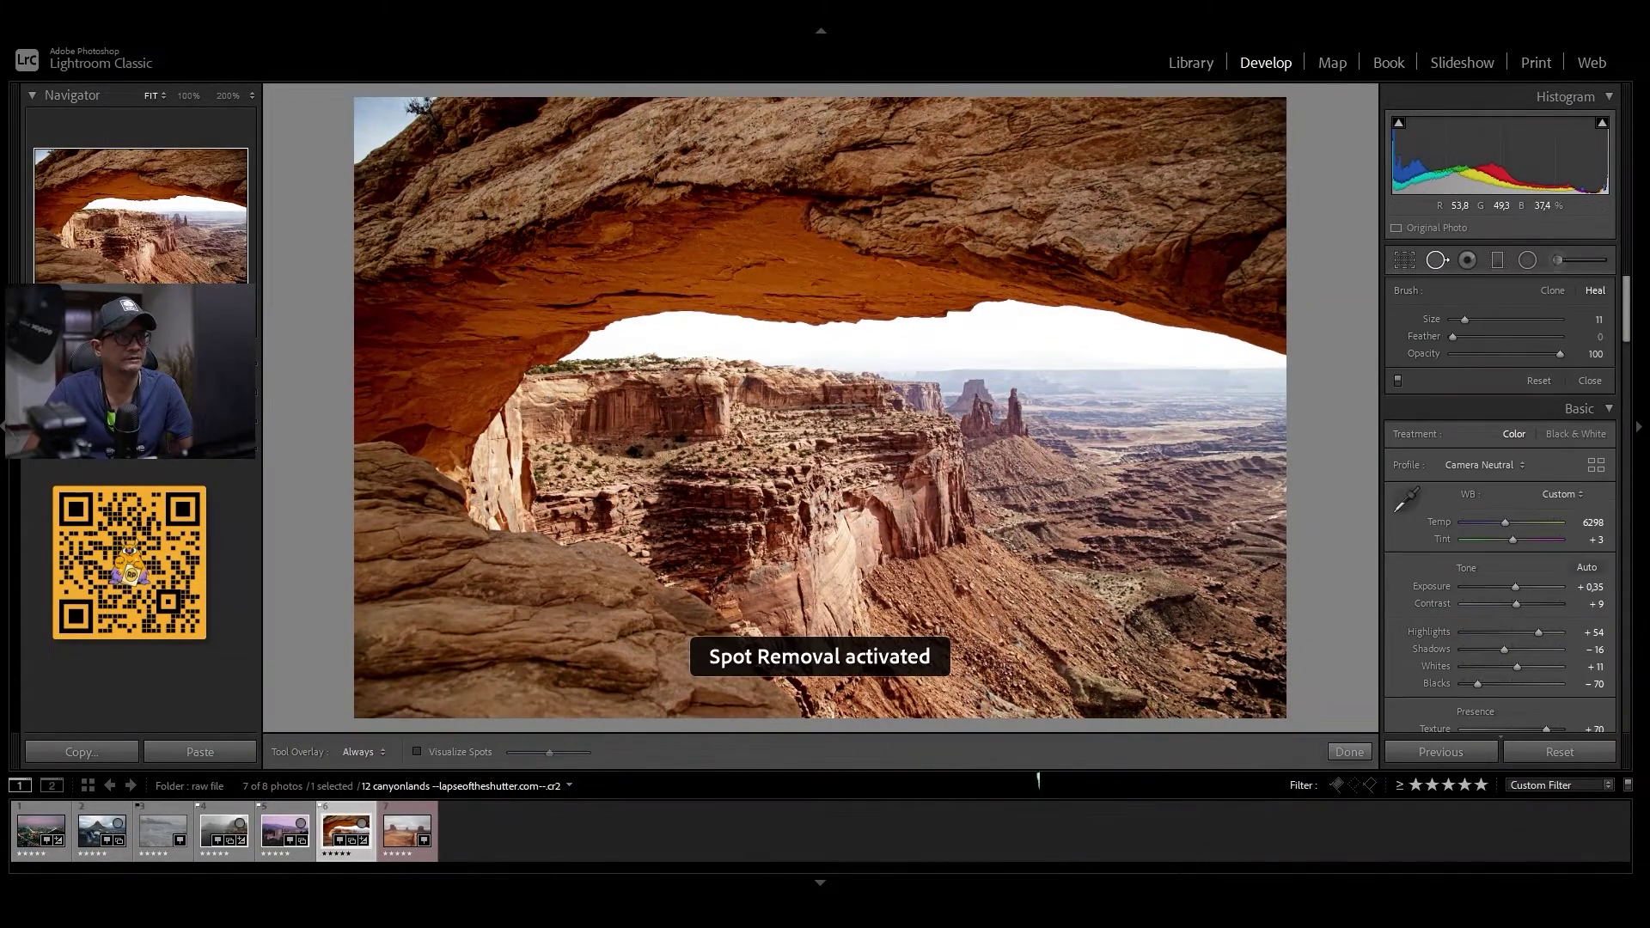
Zoom to 200% on the arch photo's rocky slope, trying and undoing one heal spot
key("ctrl+equal")
key("ctrl+equal")
key("ctrl+equal")
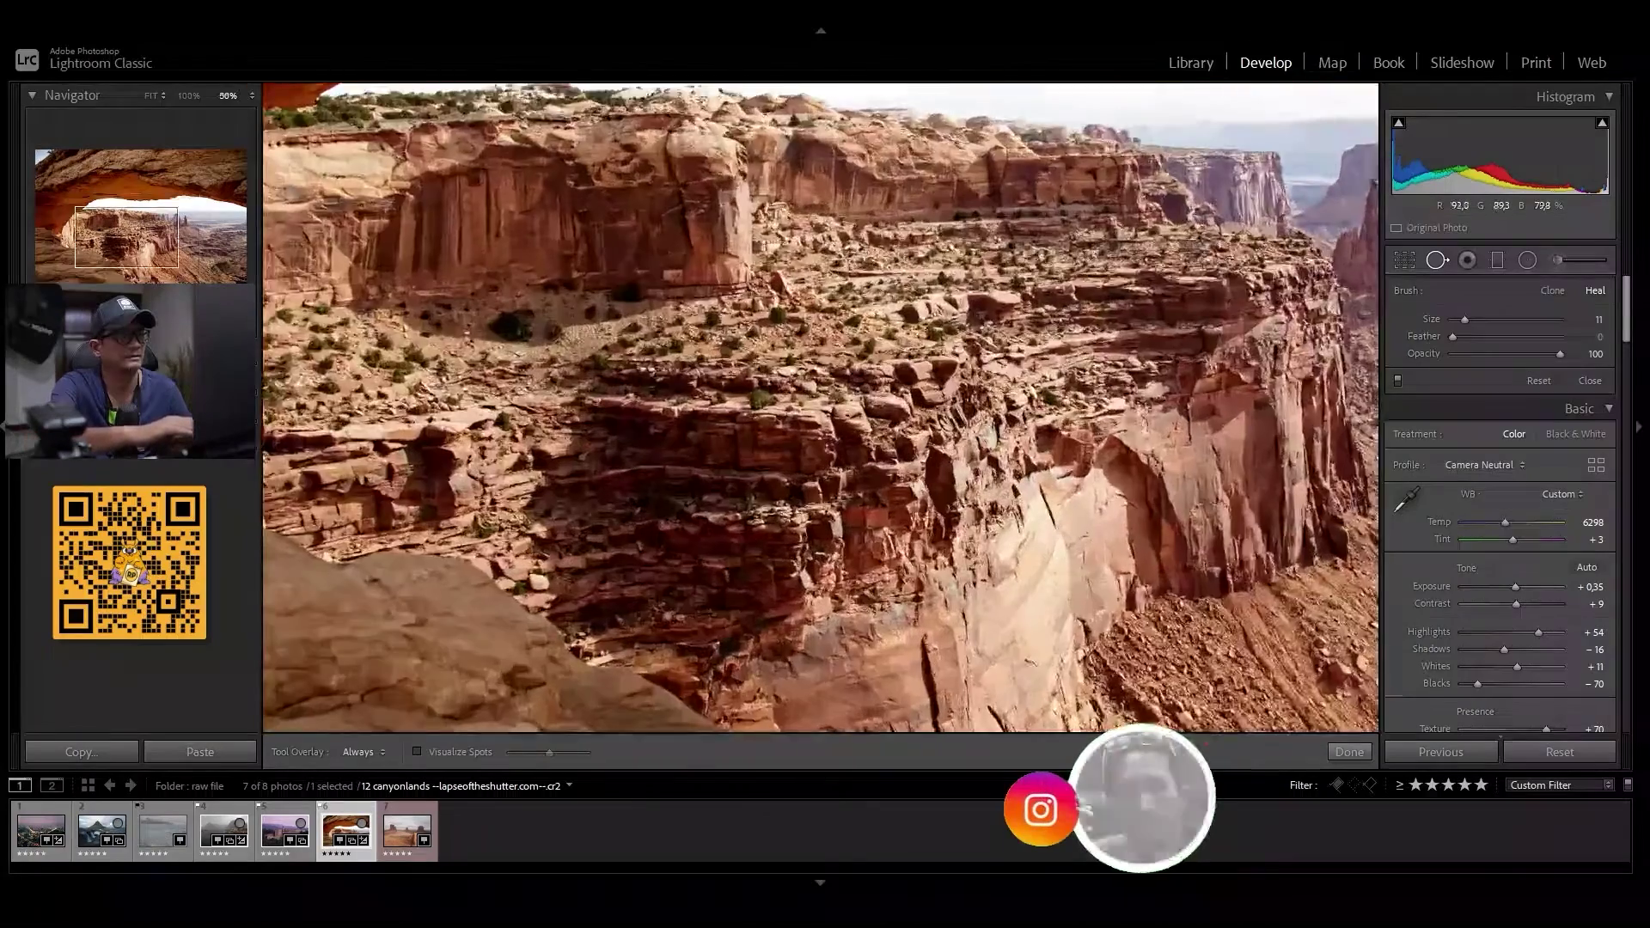
key("ctrl+equal")
left_click(181, 213)
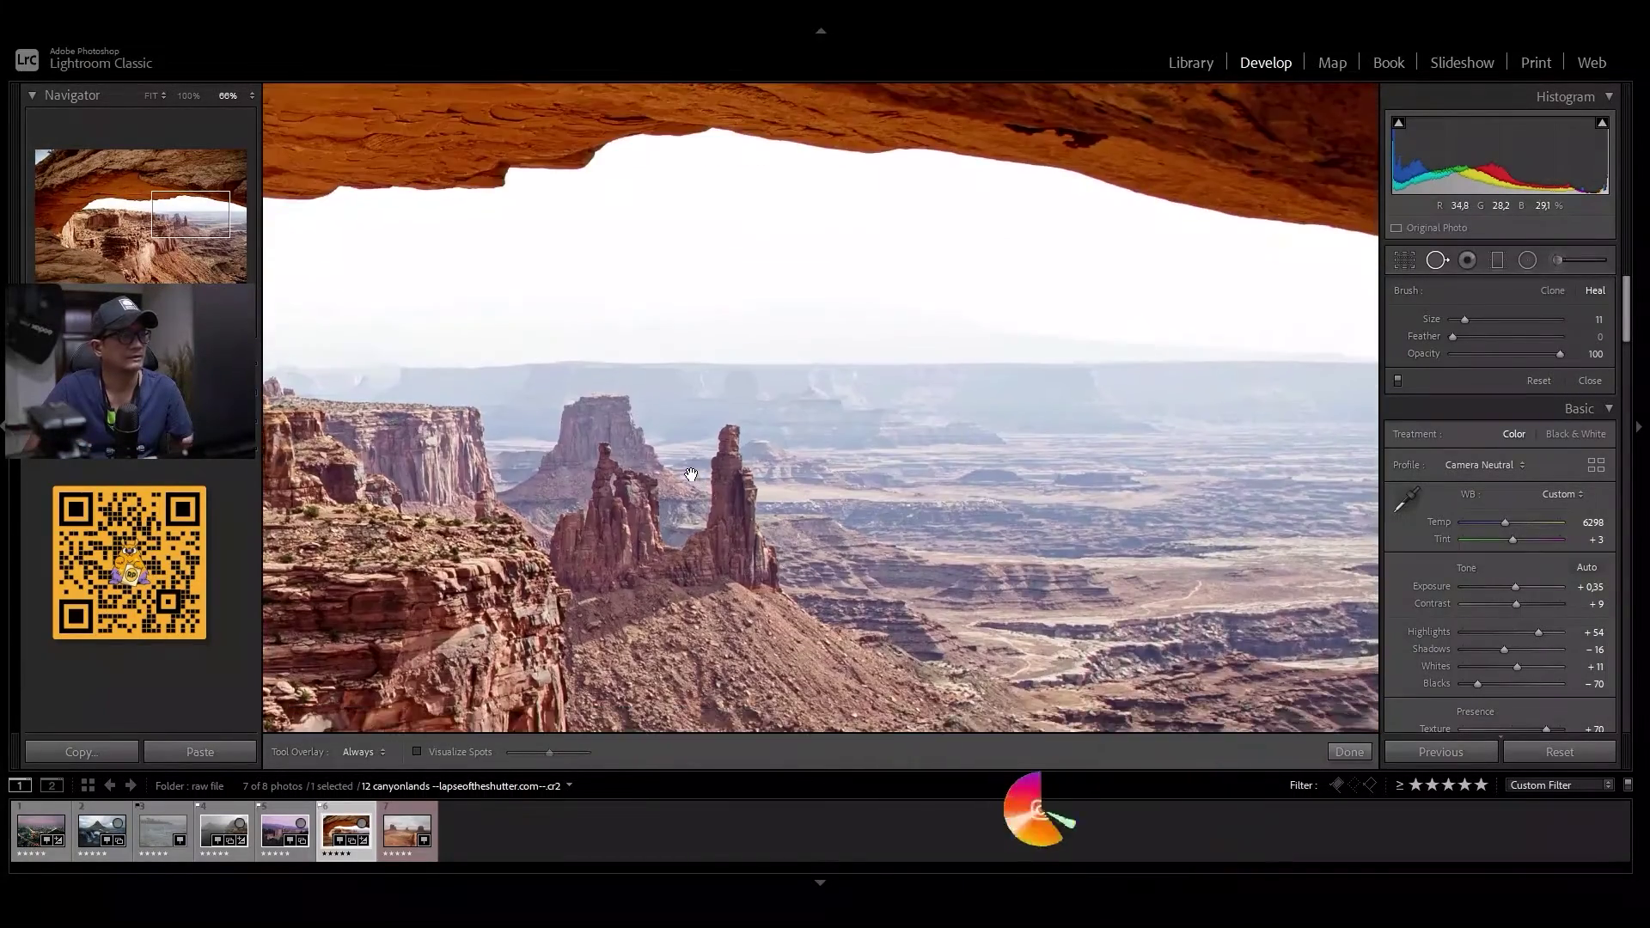
left_click_drag(853, 489, 1203, 506)
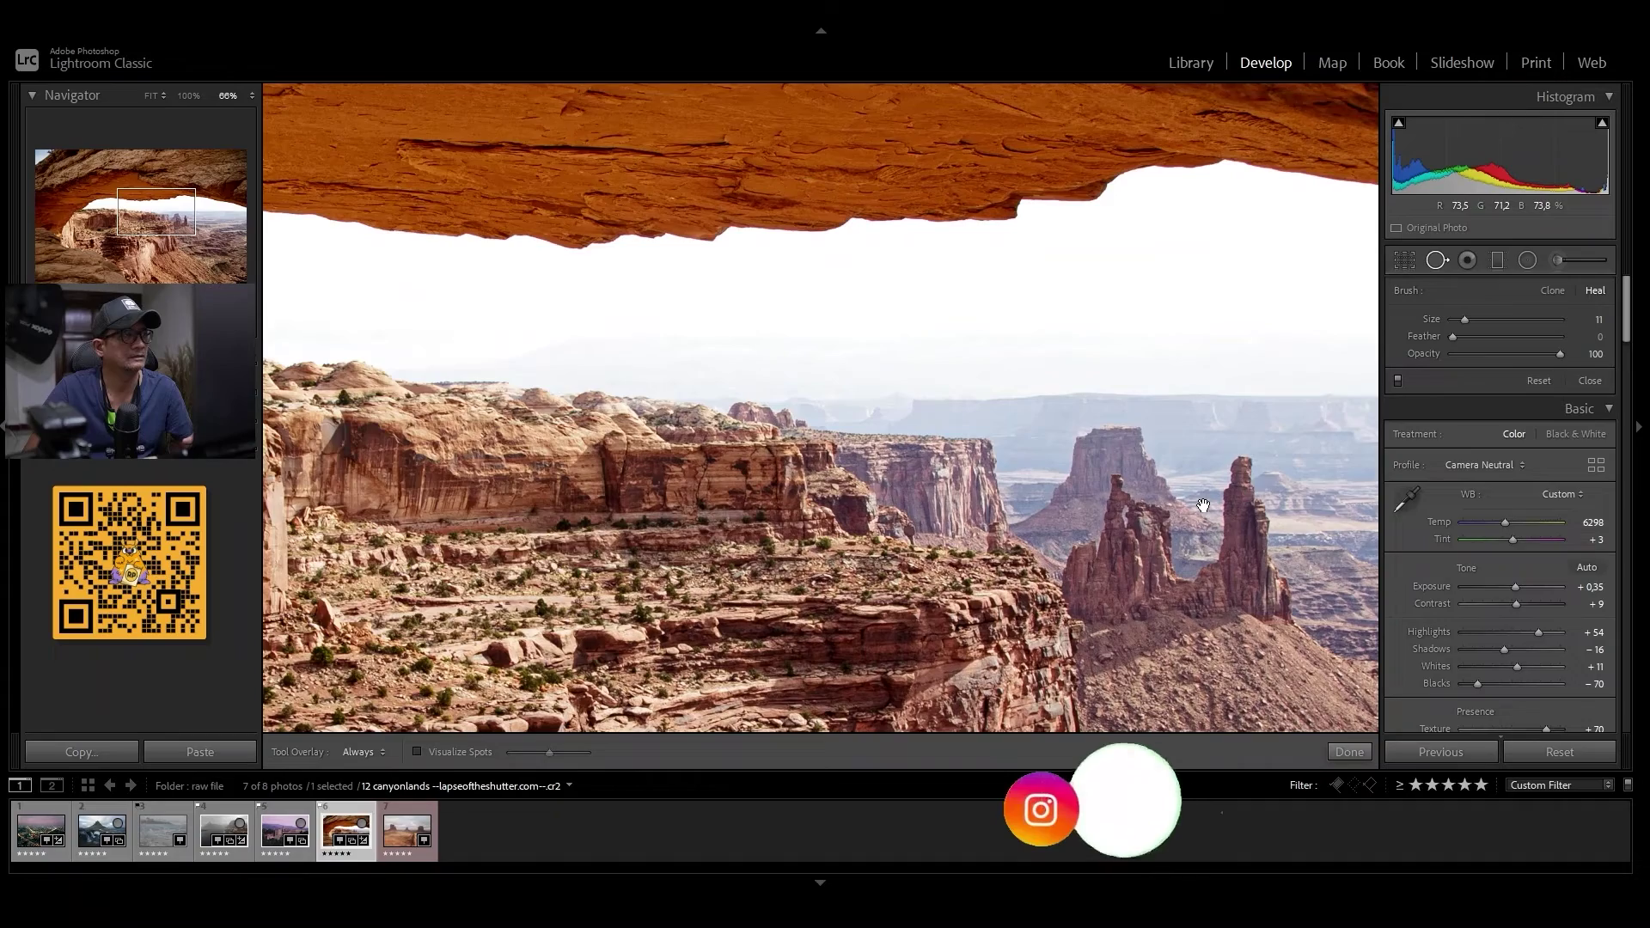
key("End")
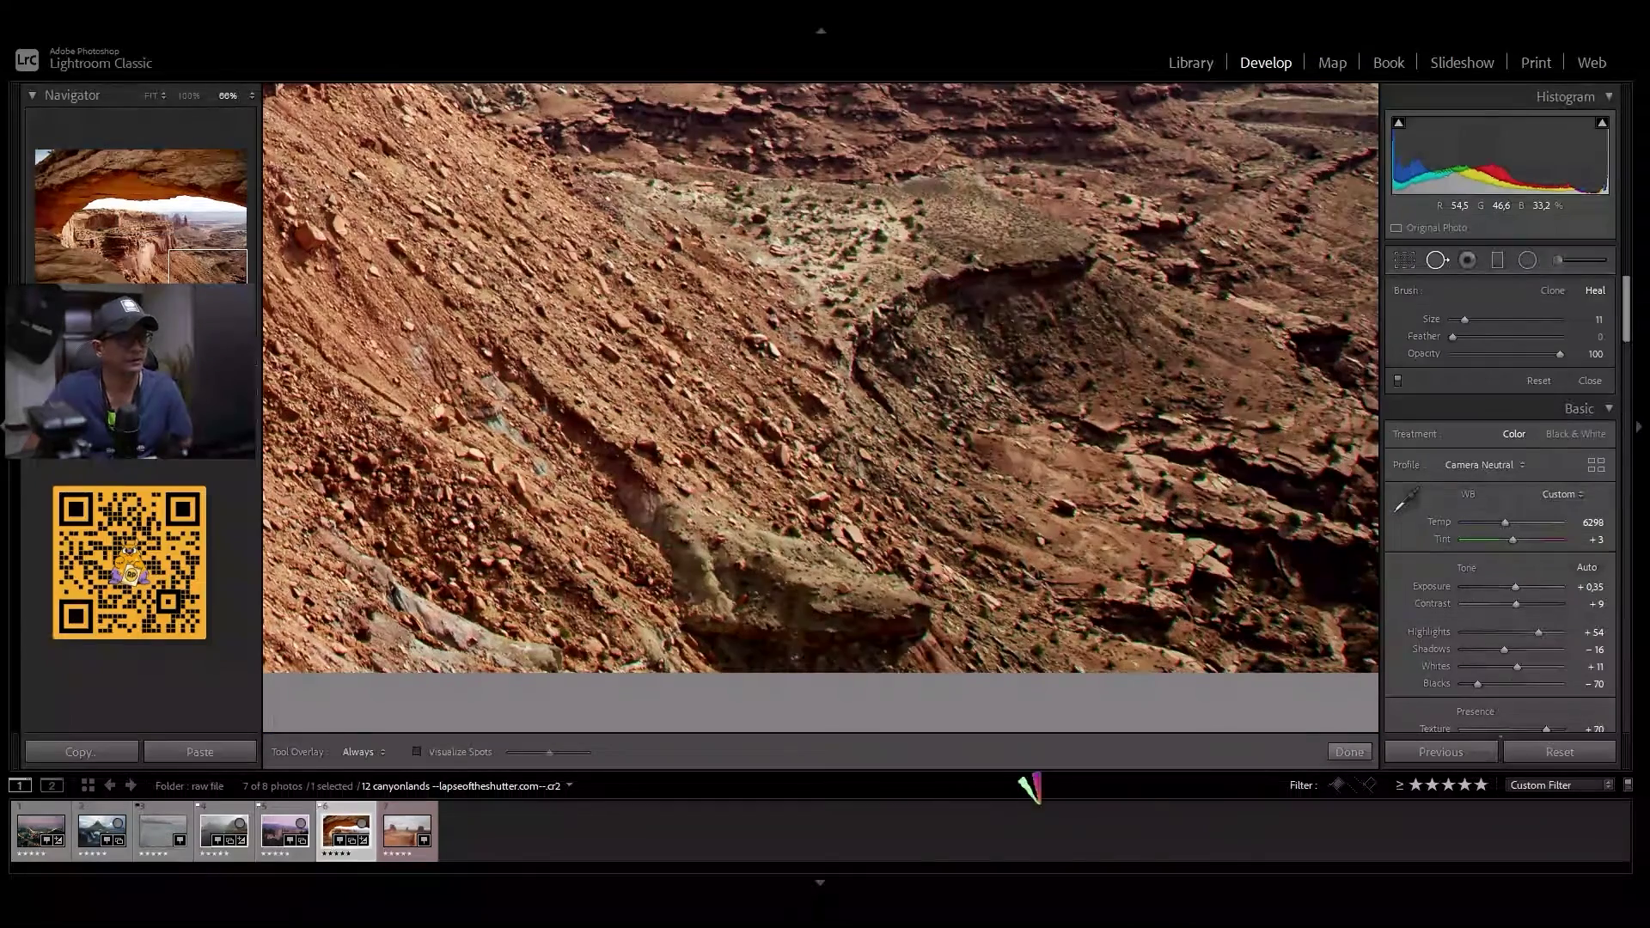
key("ctrl+equal")
key("ctrl+equal")
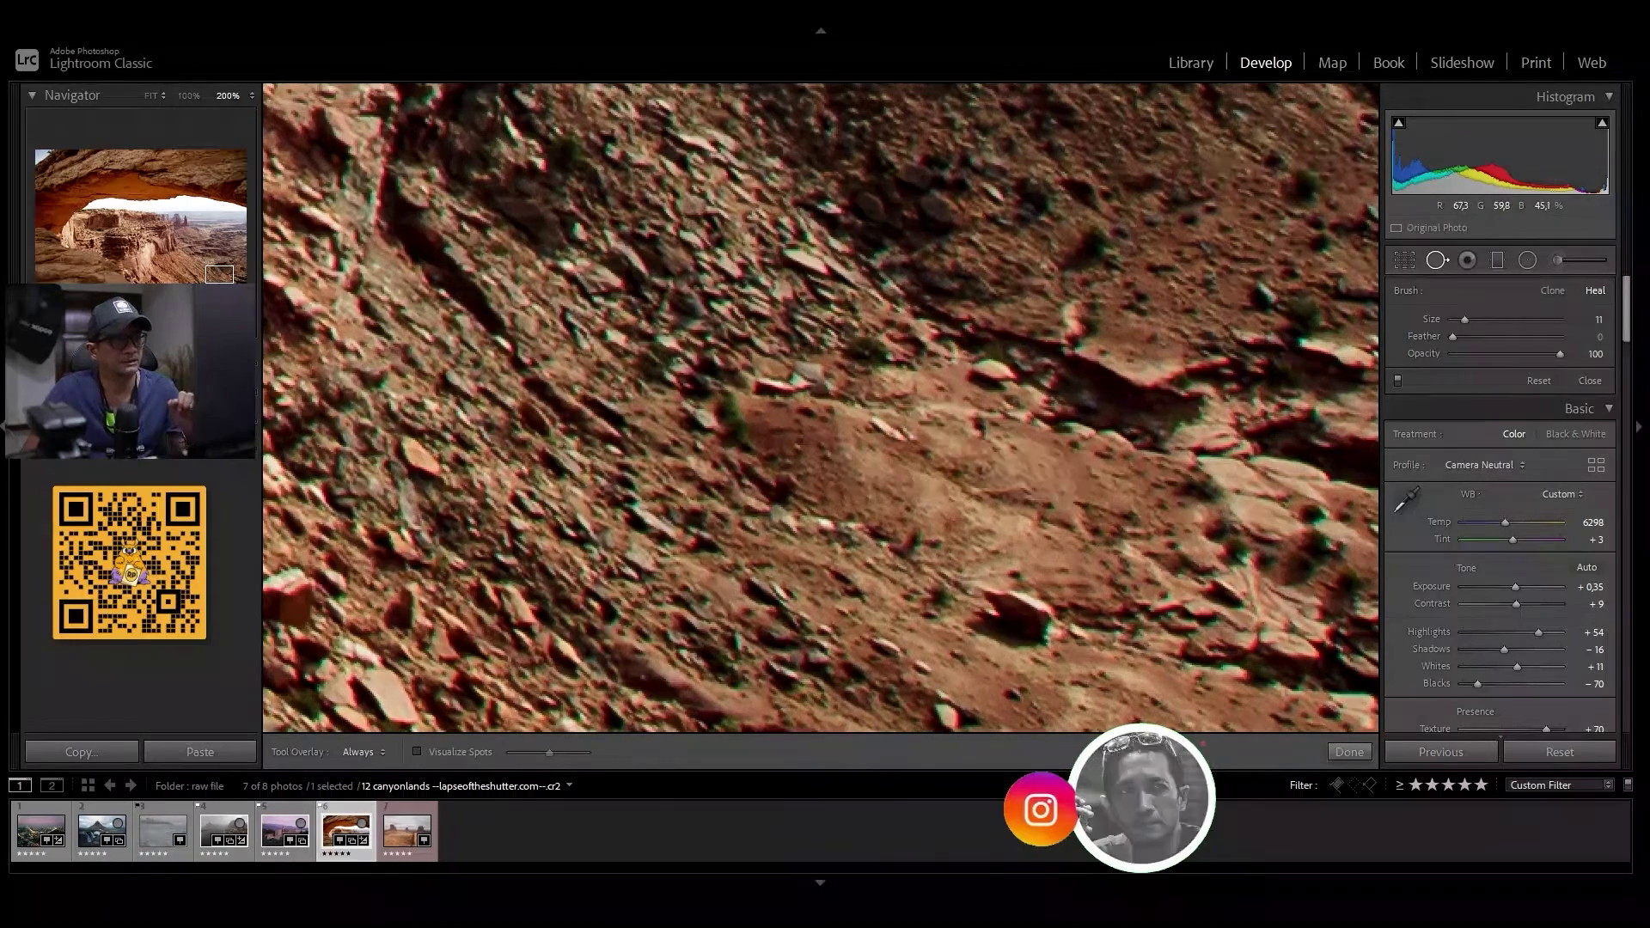
left_click_drag(1007, 554, 988, 577)
key("ctrl+z")
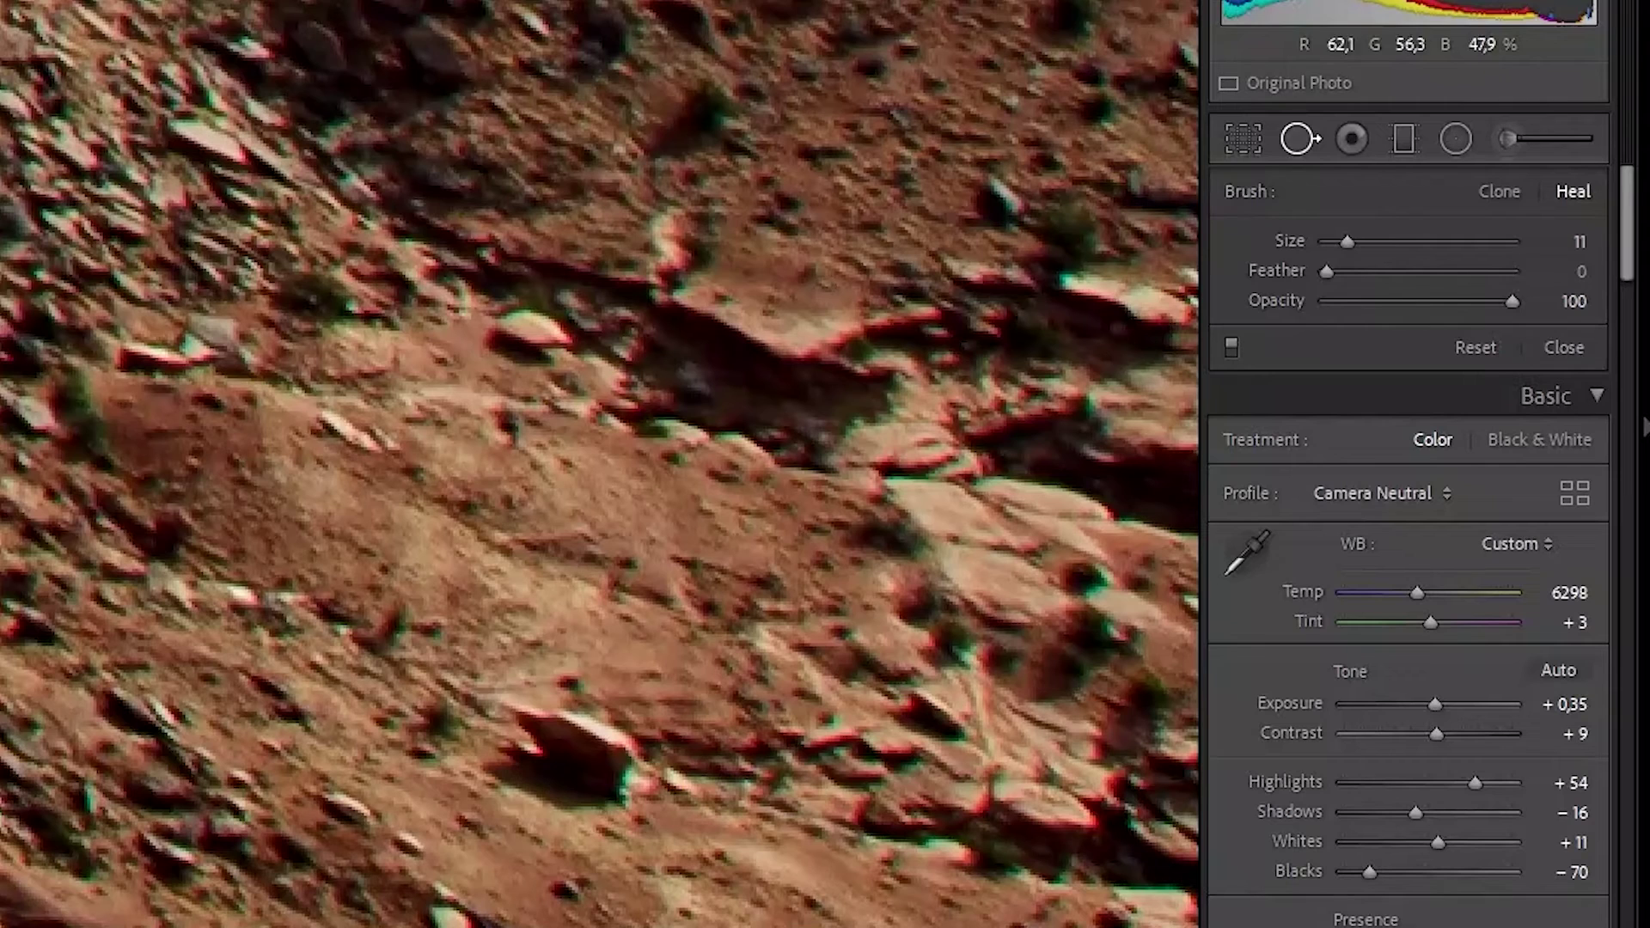
Enlarge the healing brush past size 23 with more feather and heal a rock spot
left_click_drag(1346, 241, 1369, 242)
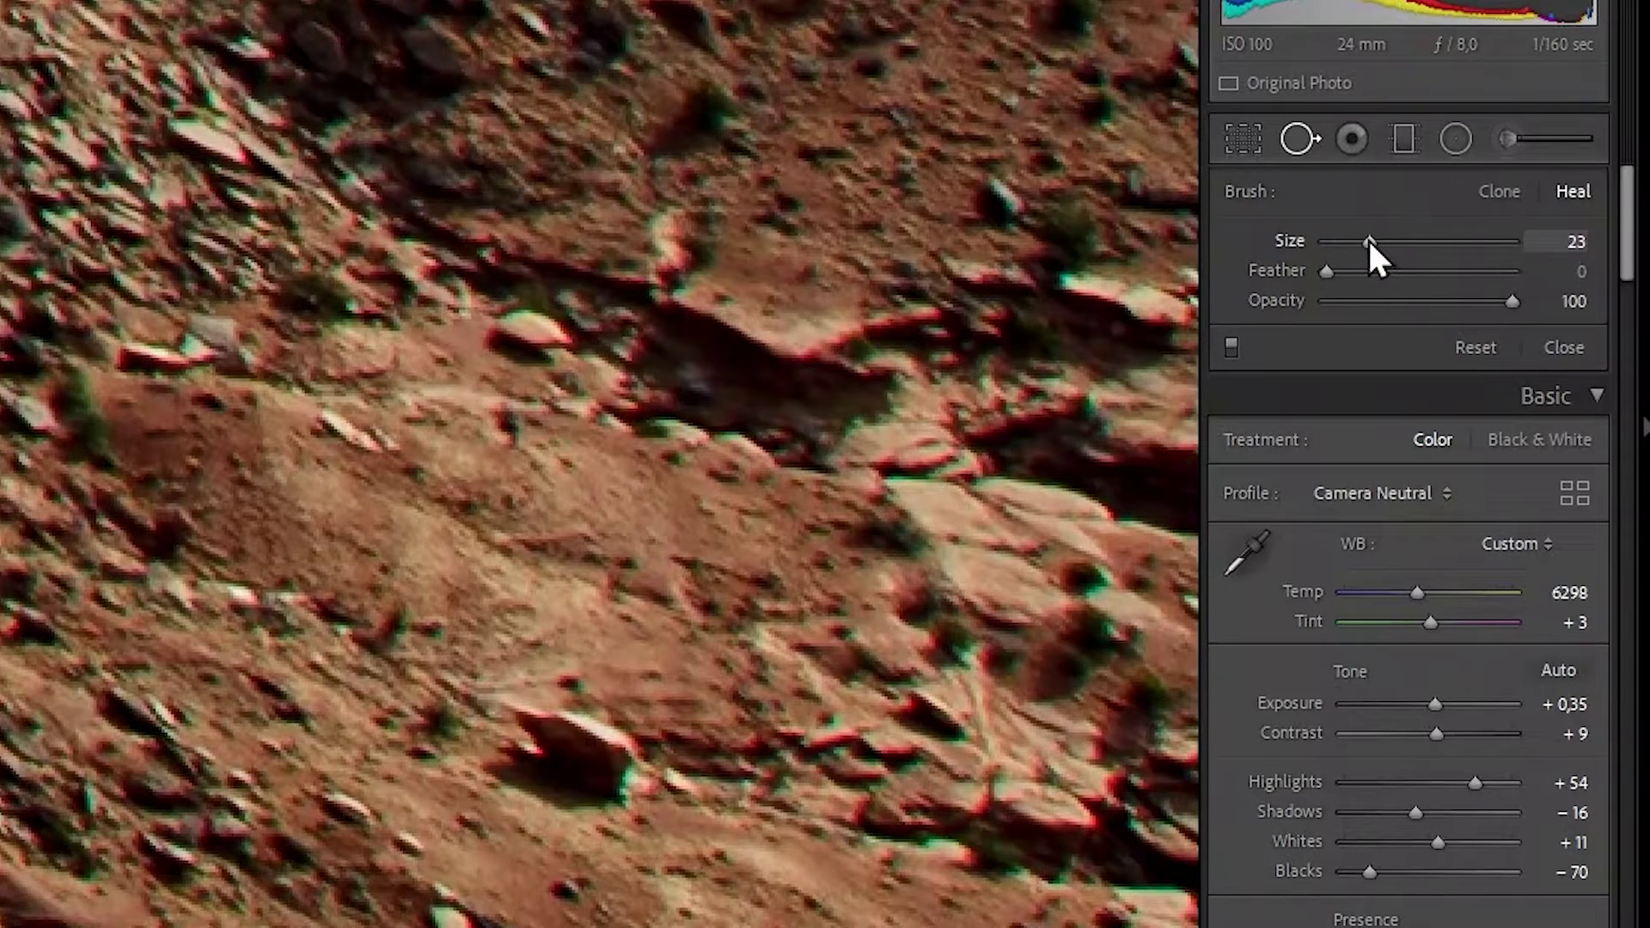
left_click_drag(1327, 272, 1499, 309)
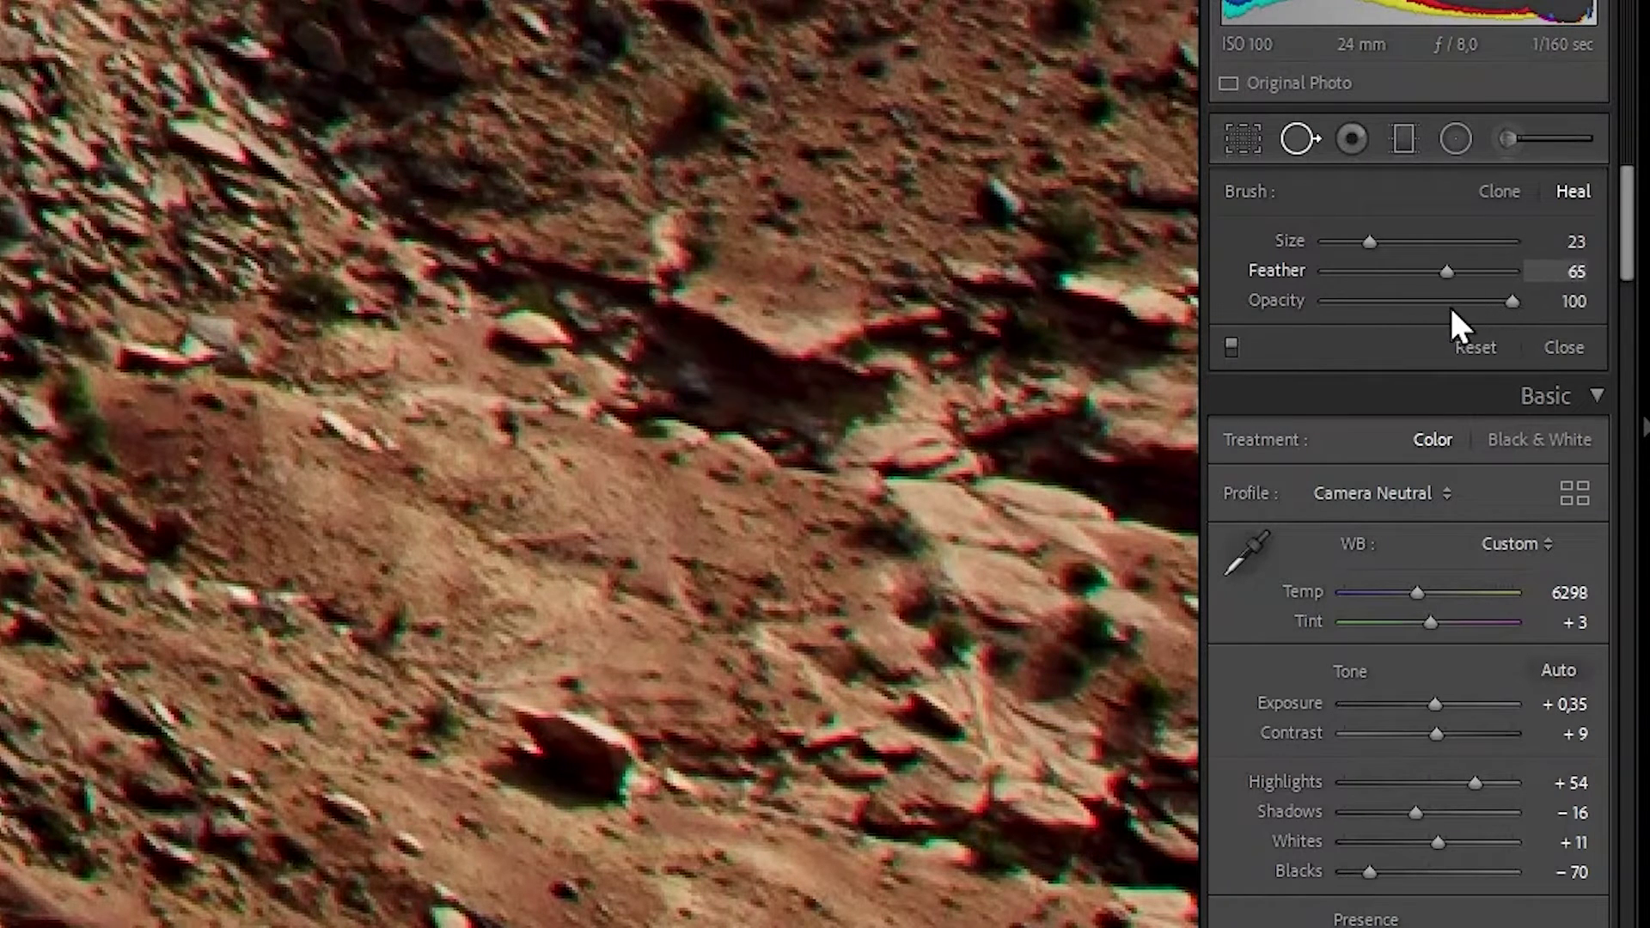
left_click_drag(1370, 243, 1389, 244)
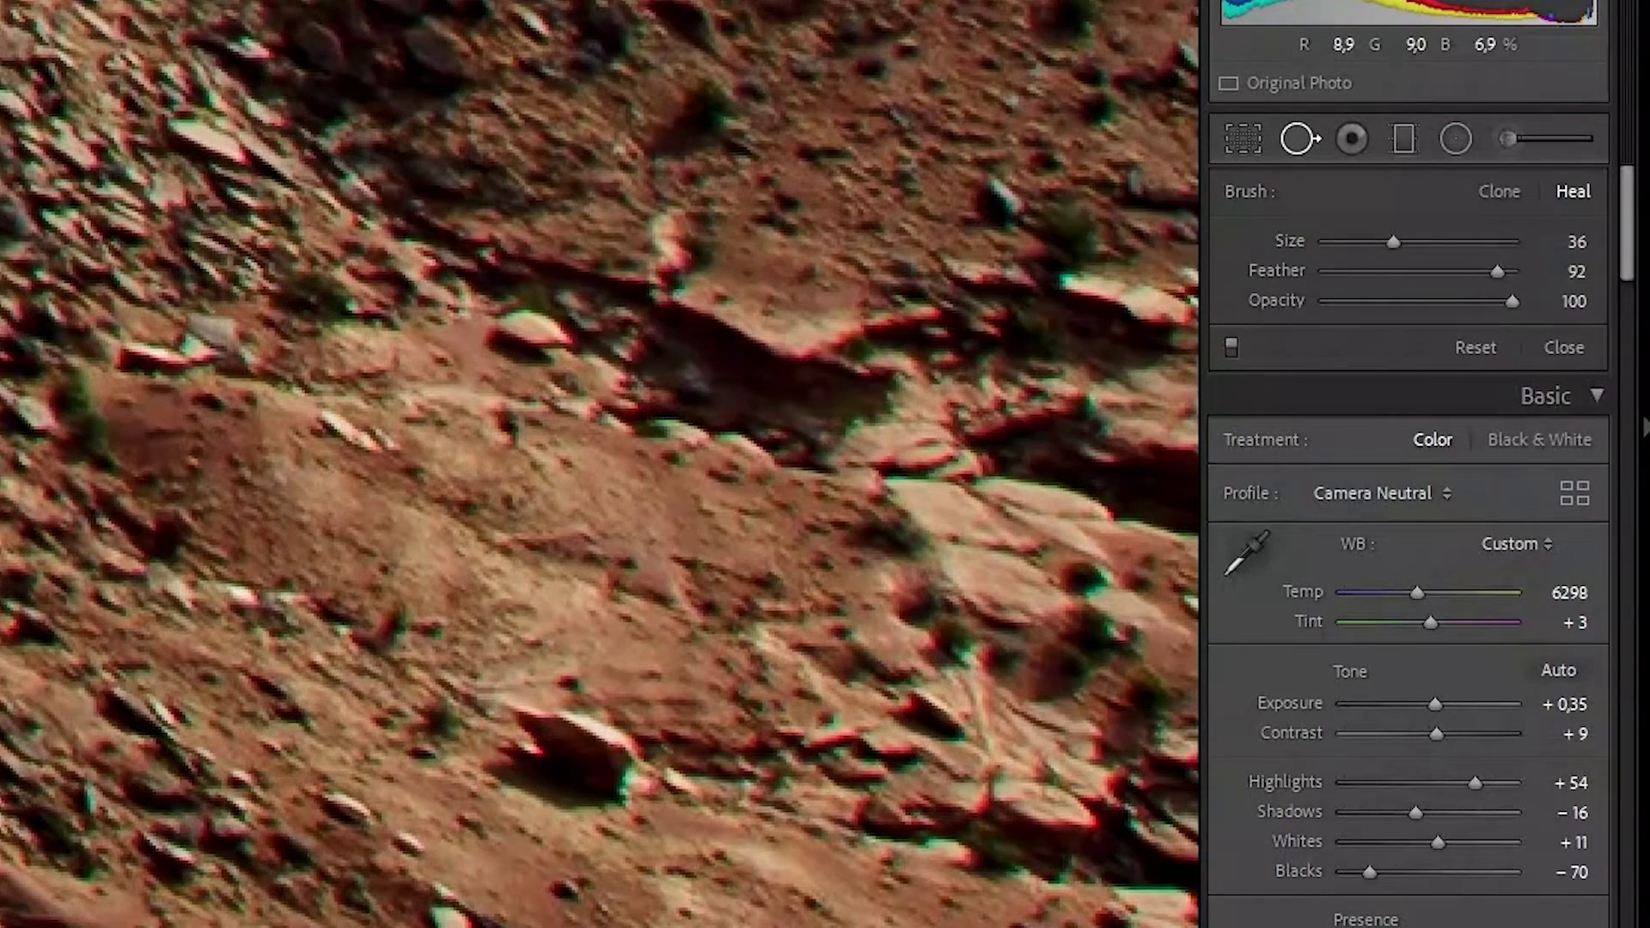
left_click(1172, 206)
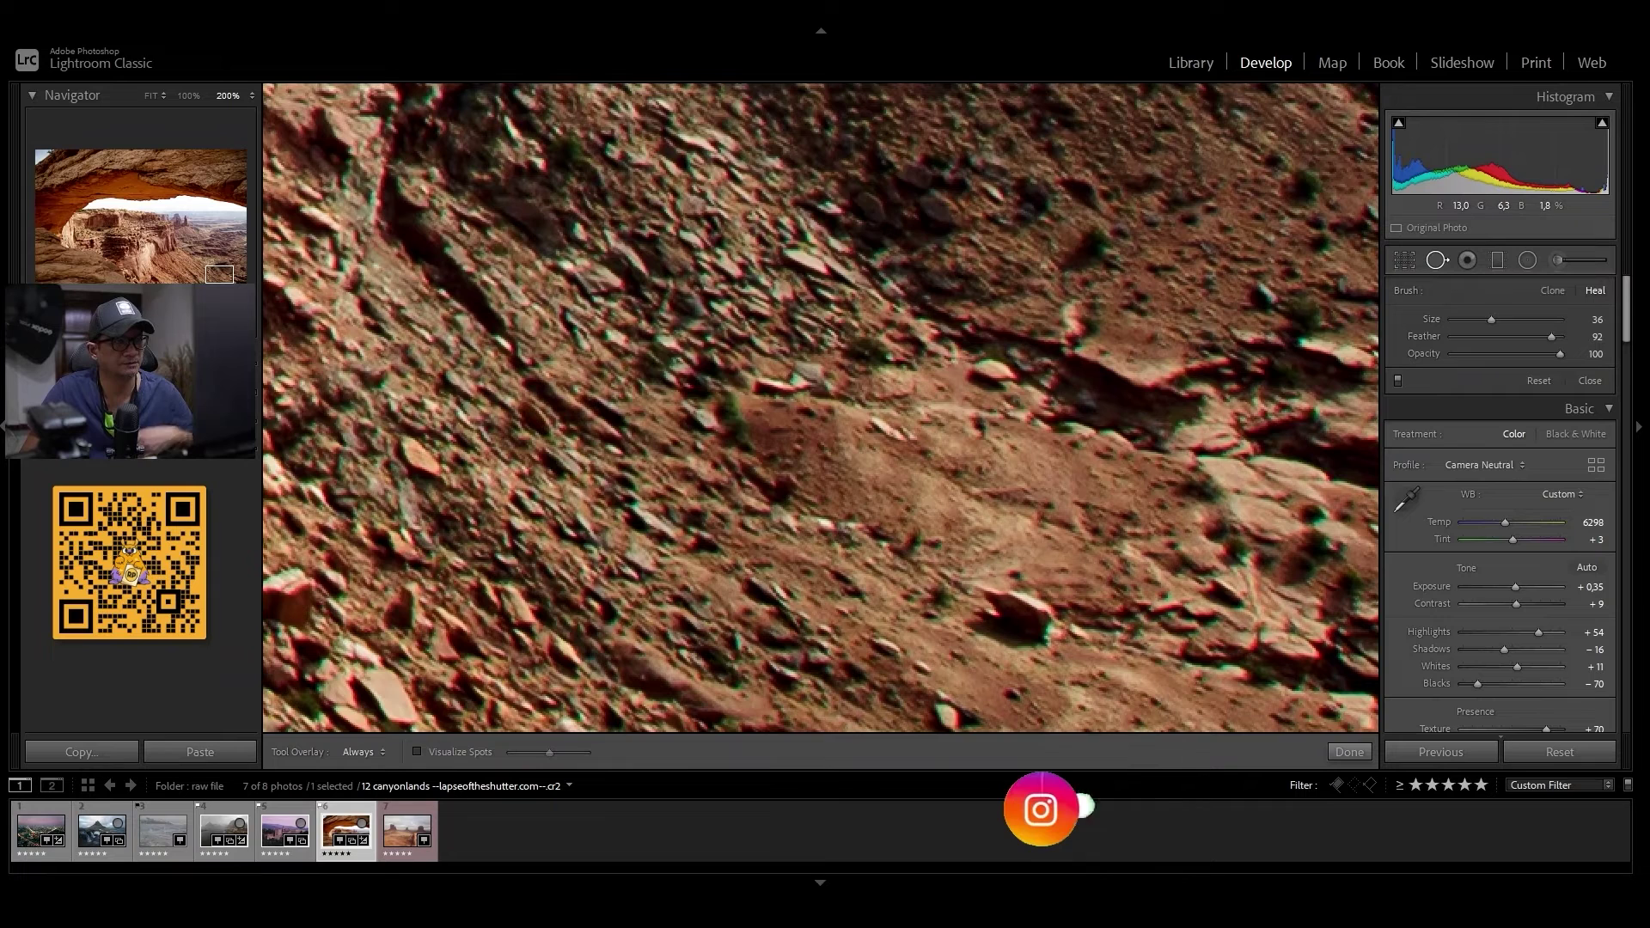
key("bracketright")
key("bracketright")
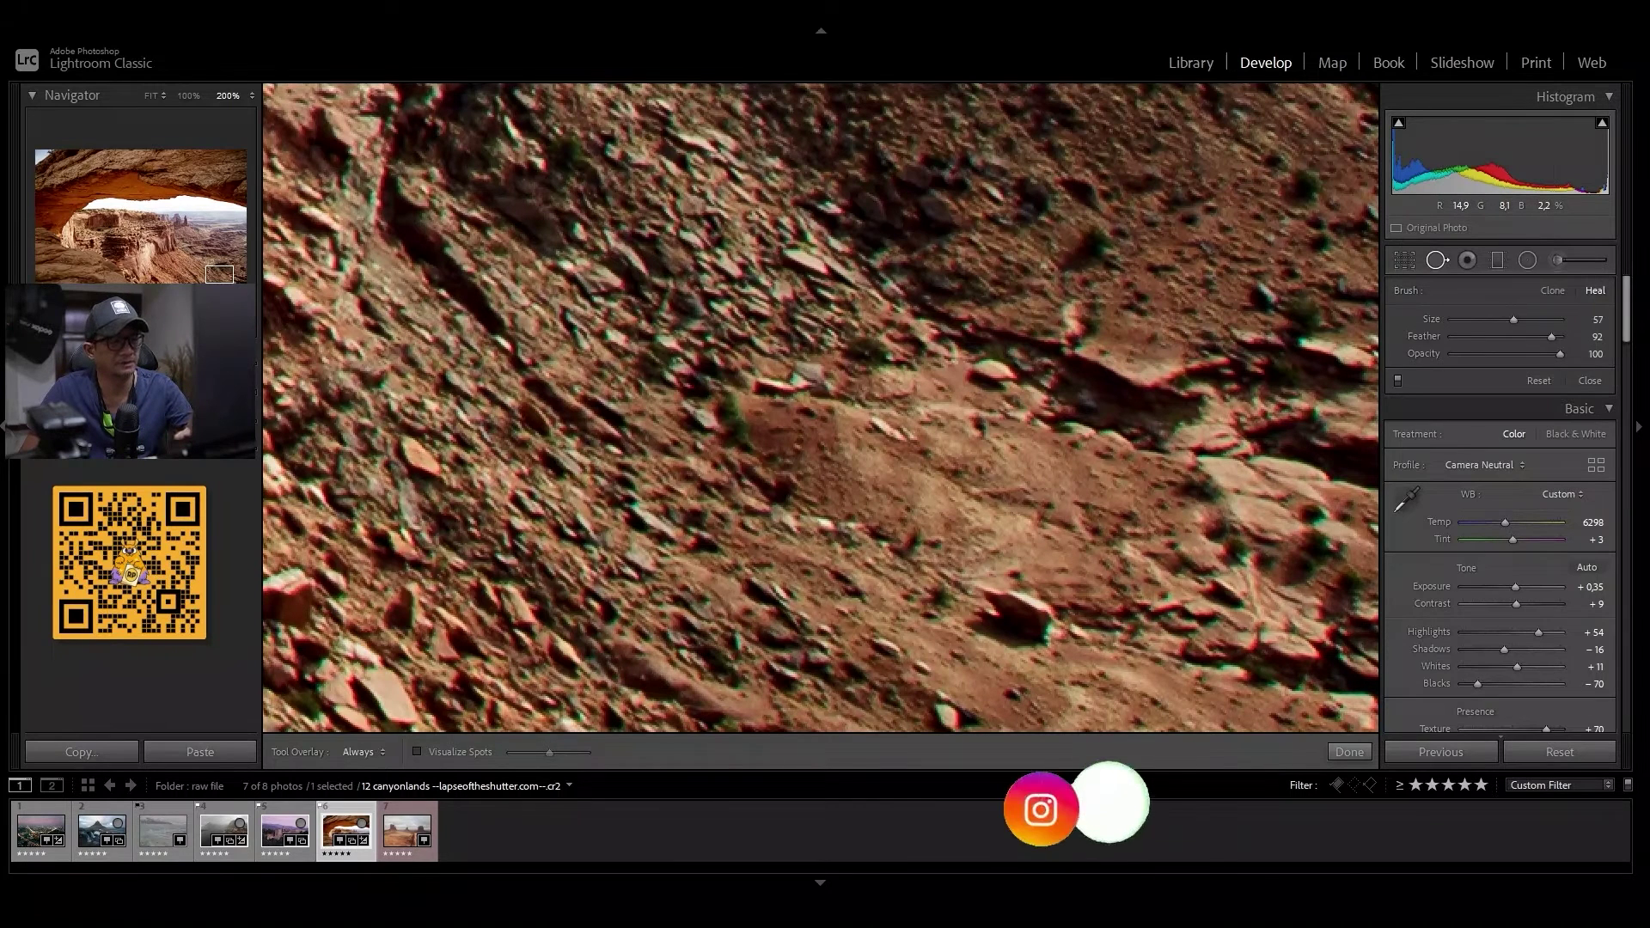
key("bracketright")
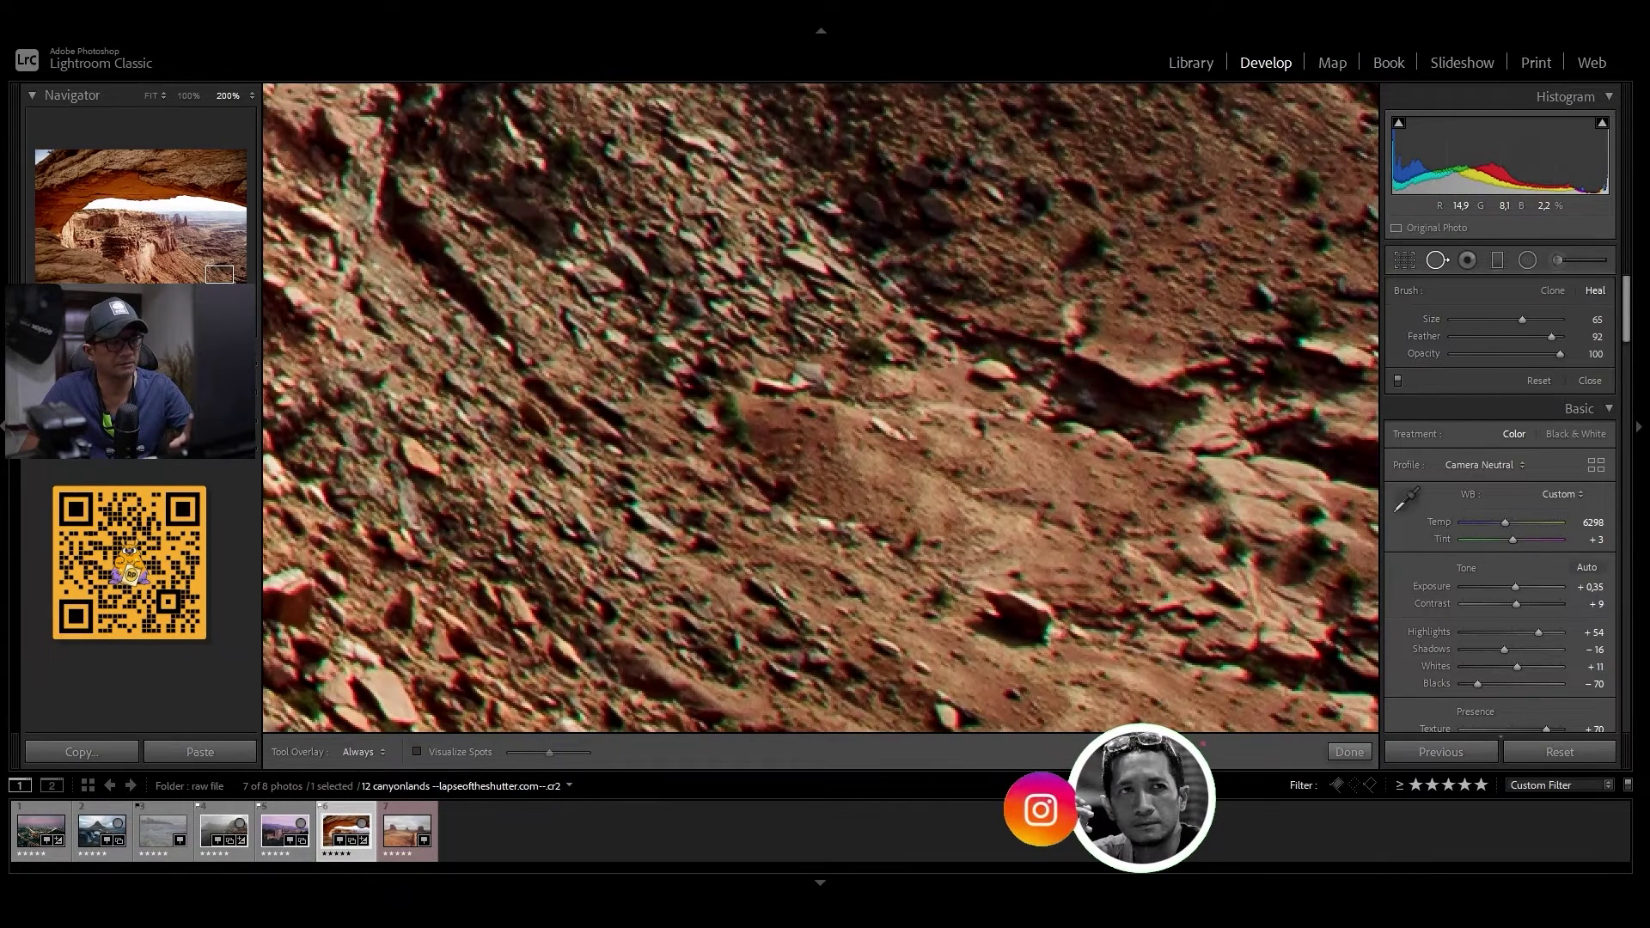
Heal the slope blemish using clean rock higher up as the source, then finish
left_click(1019, 612)
key("ctrl+minus")
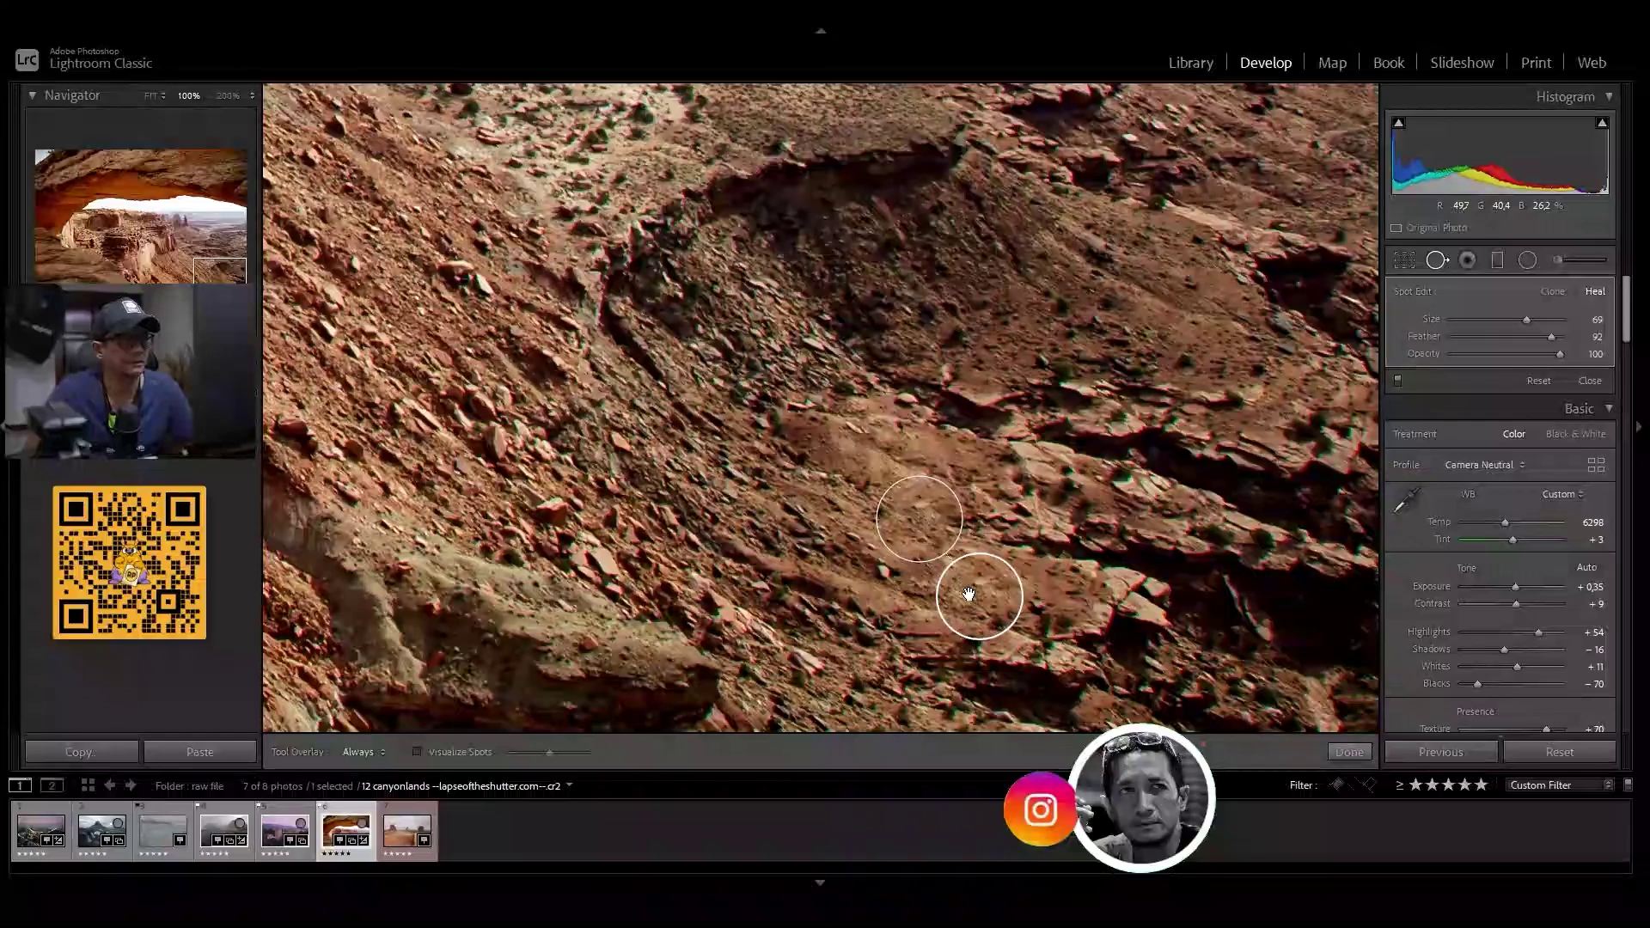
mouse_move(934, 517)
left_mouse_down()
mouse_move(996, 592)
mouse_move(979, 590)
mouse_move(1179, 297)
left_mouse_up()
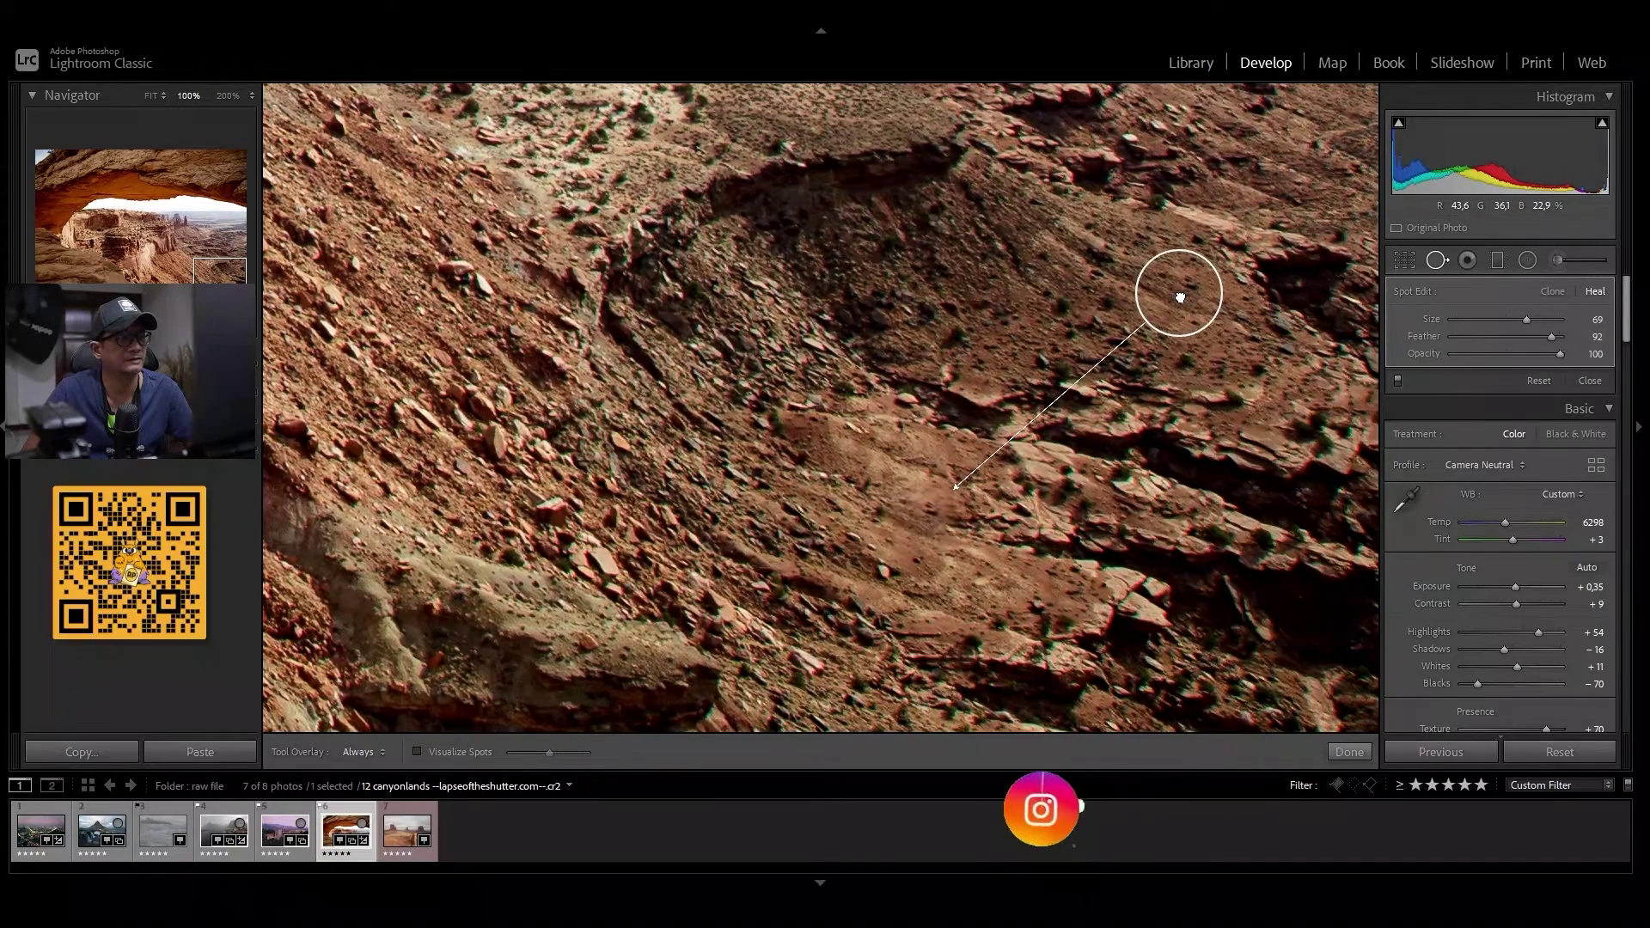
left_click_drag(1180, 296, 1180, 297)
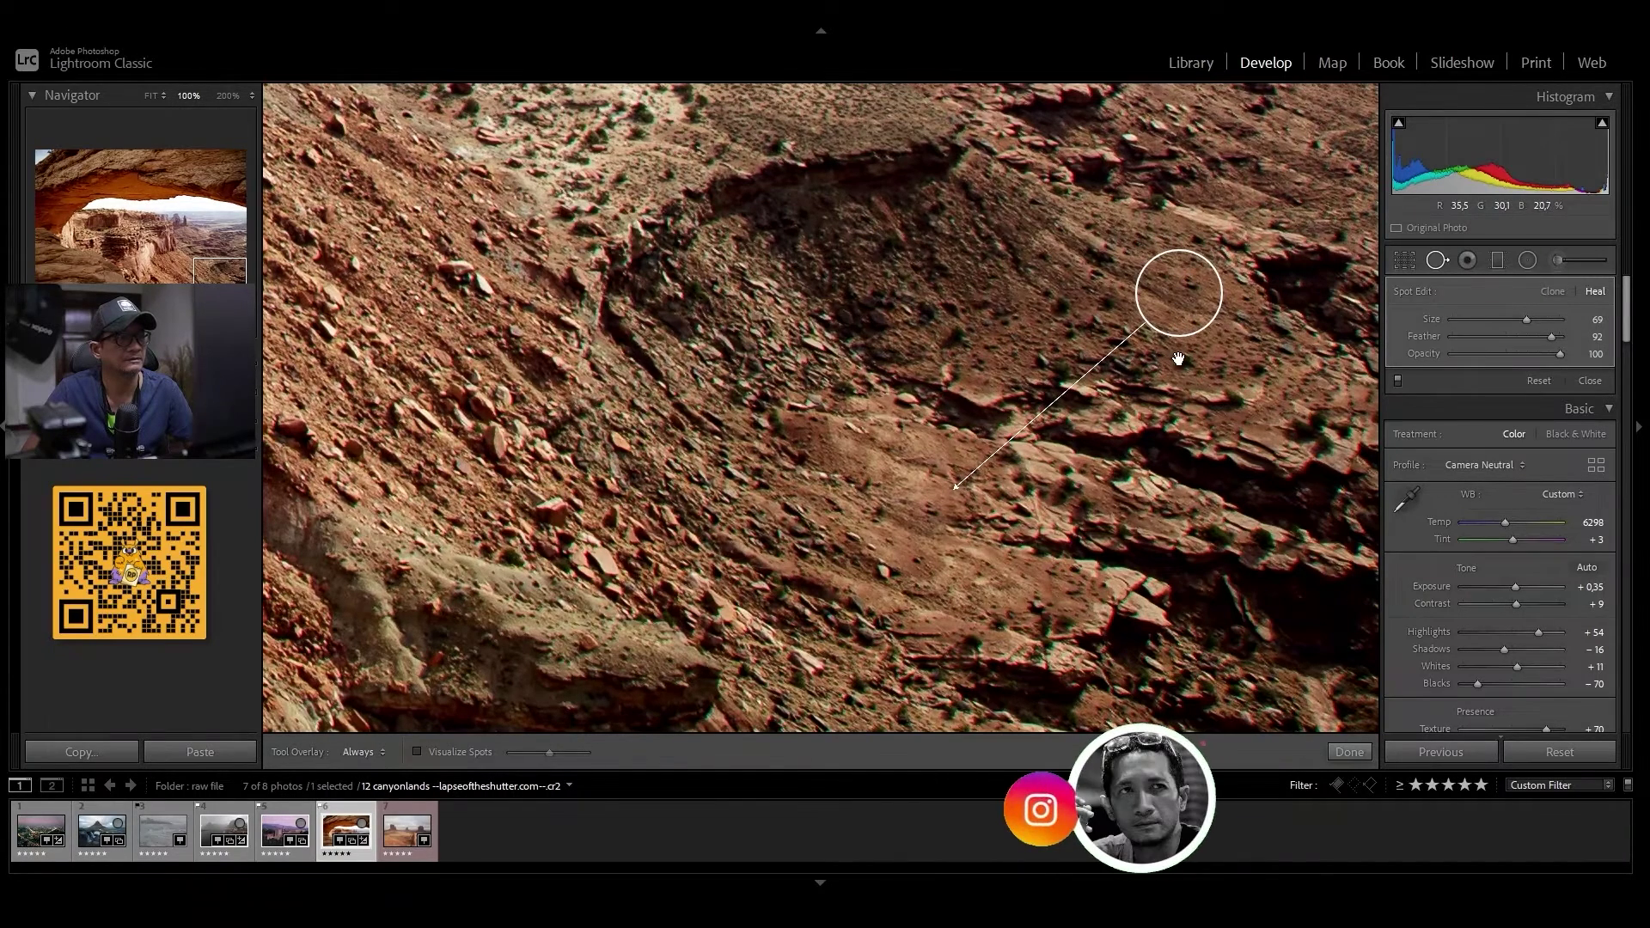
left_click(1348, 752)
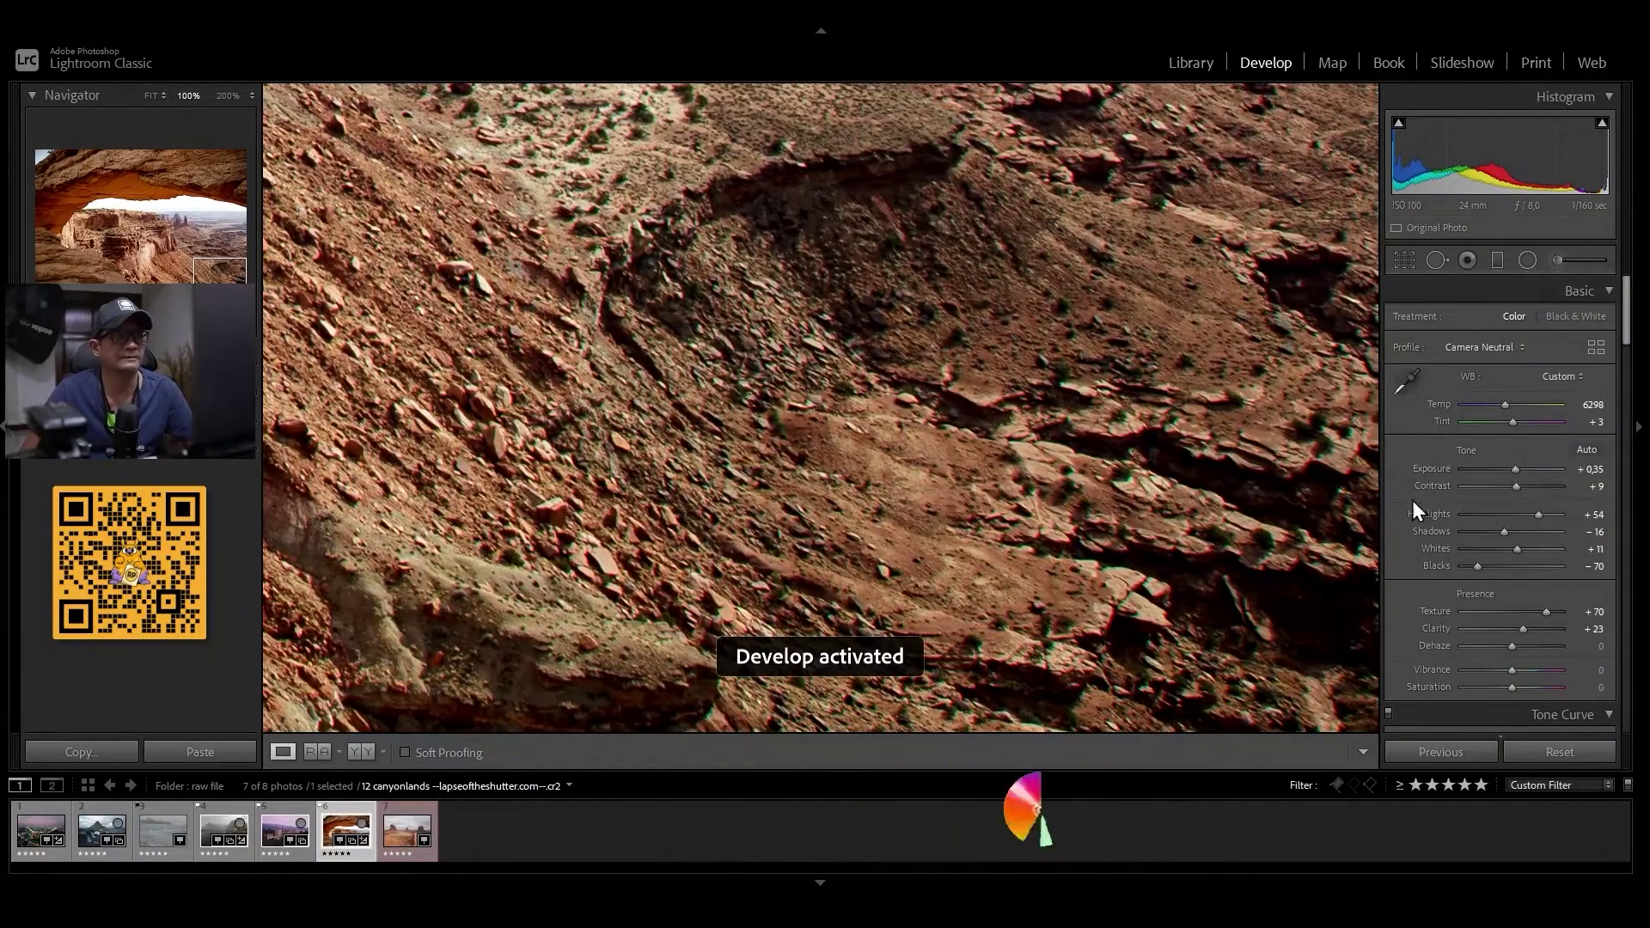
left_click(1177, 558)
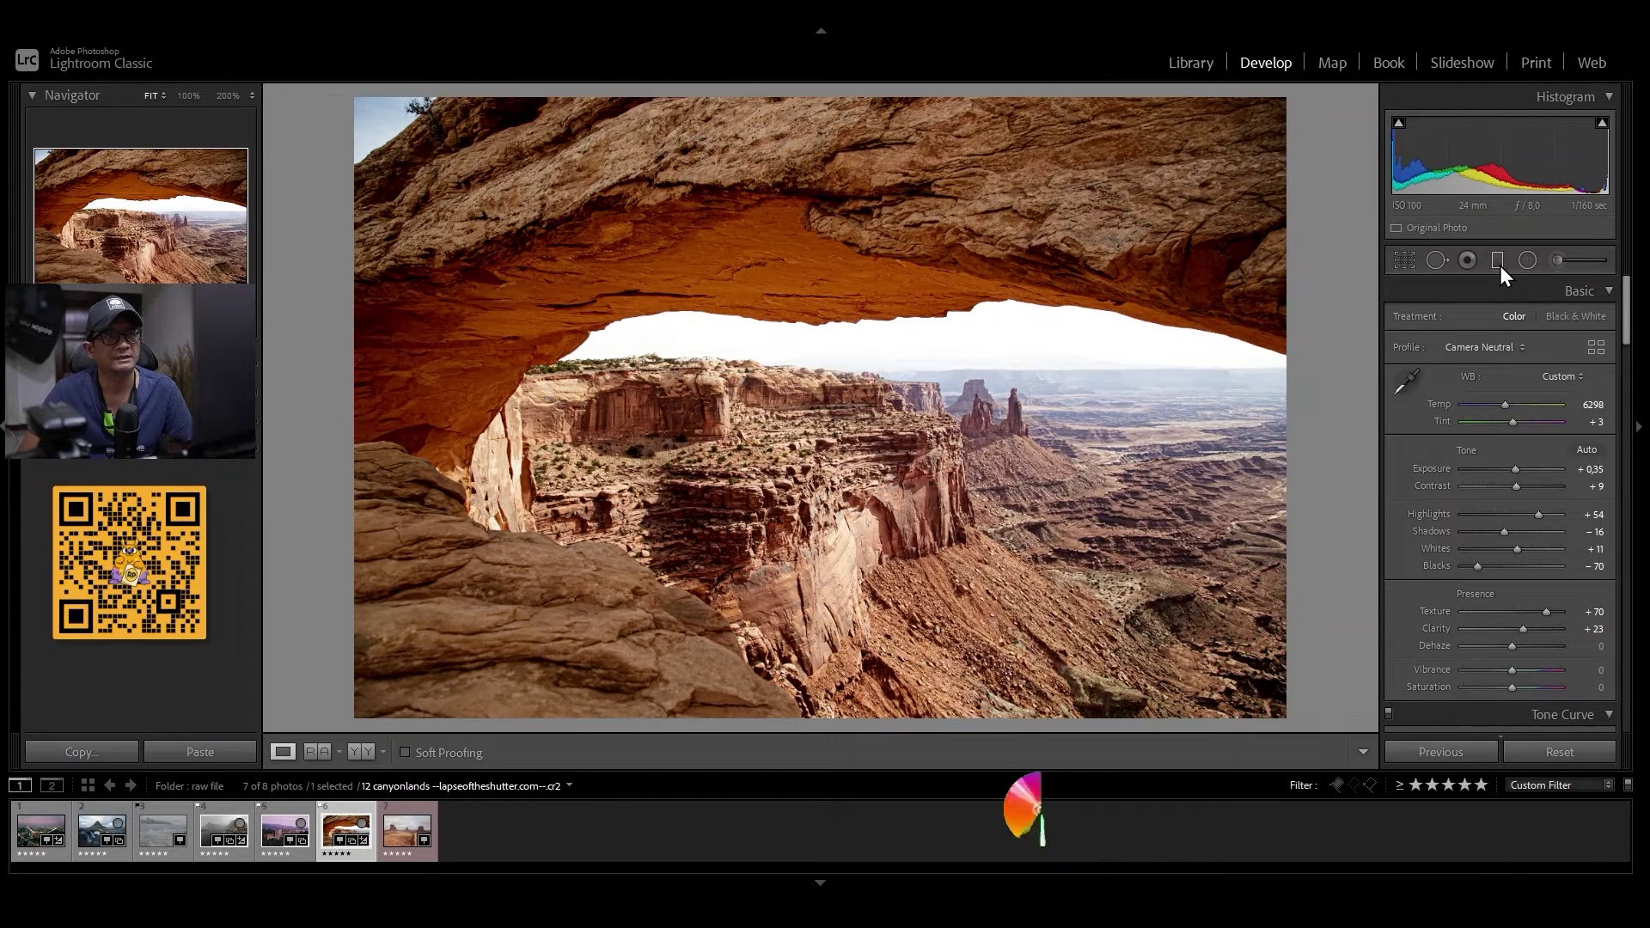
Select the Graduated Filter tool on the Canyonlands arch photo
left_click(1497, 261)
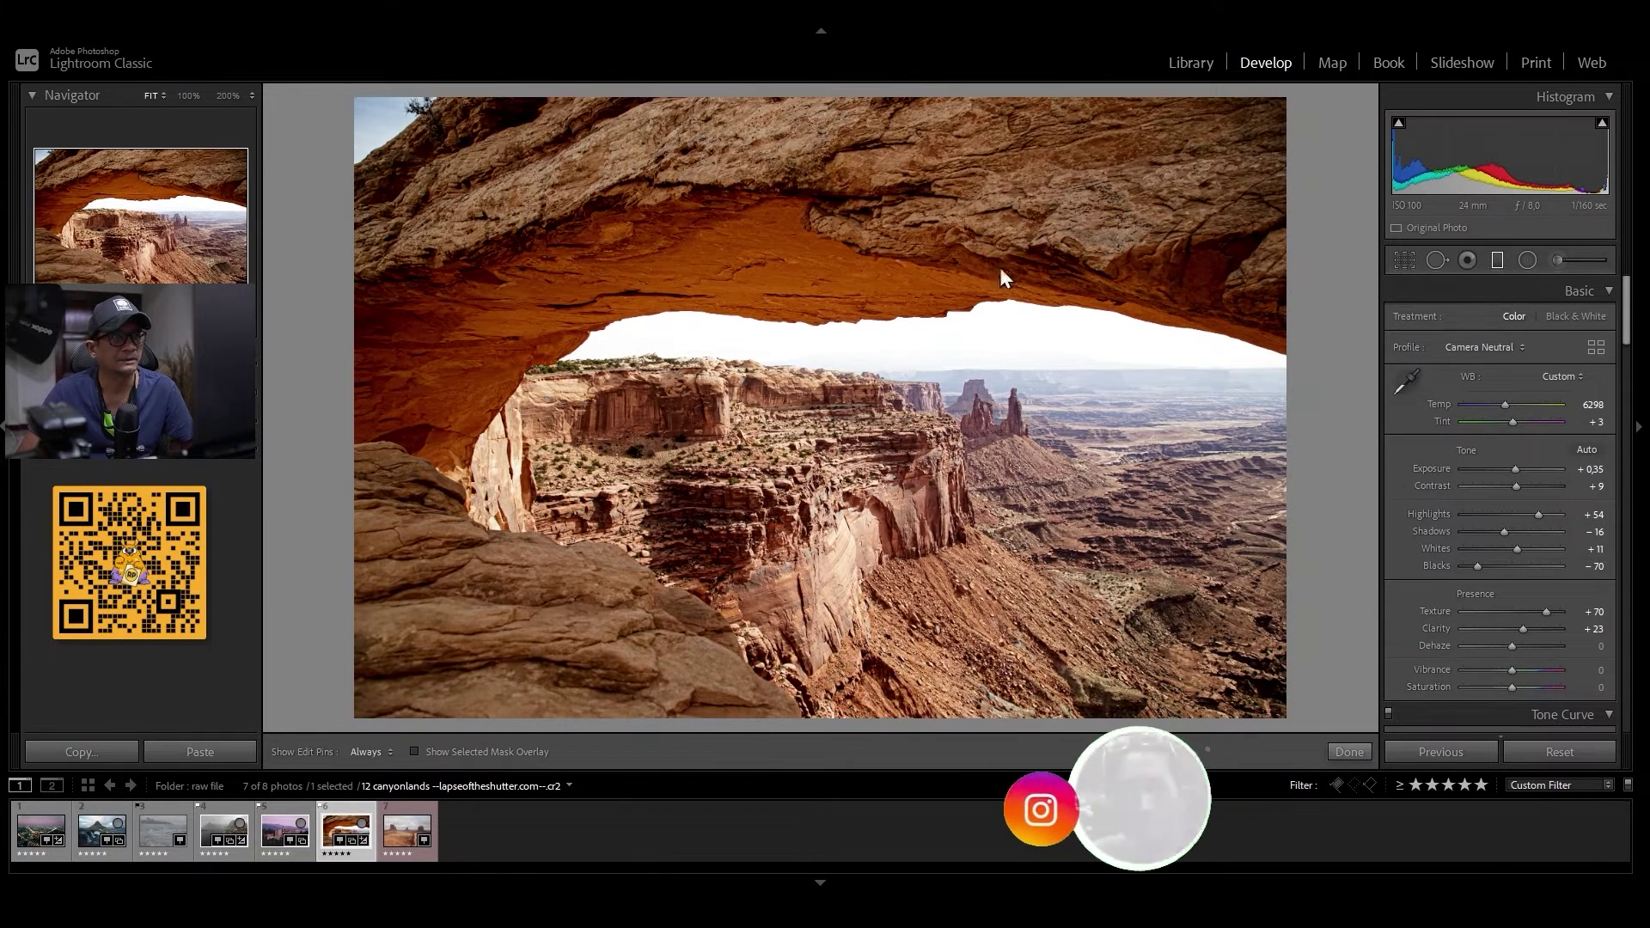
Undo a trial sky gradient and draw a wide radial oval around the arch opening
mouse_move(873, 93)
left_mouse_down()
mouse_move(855, 339)
mouse_move(865, 283)
mouse_move(870, 337)
left_mouse_up()
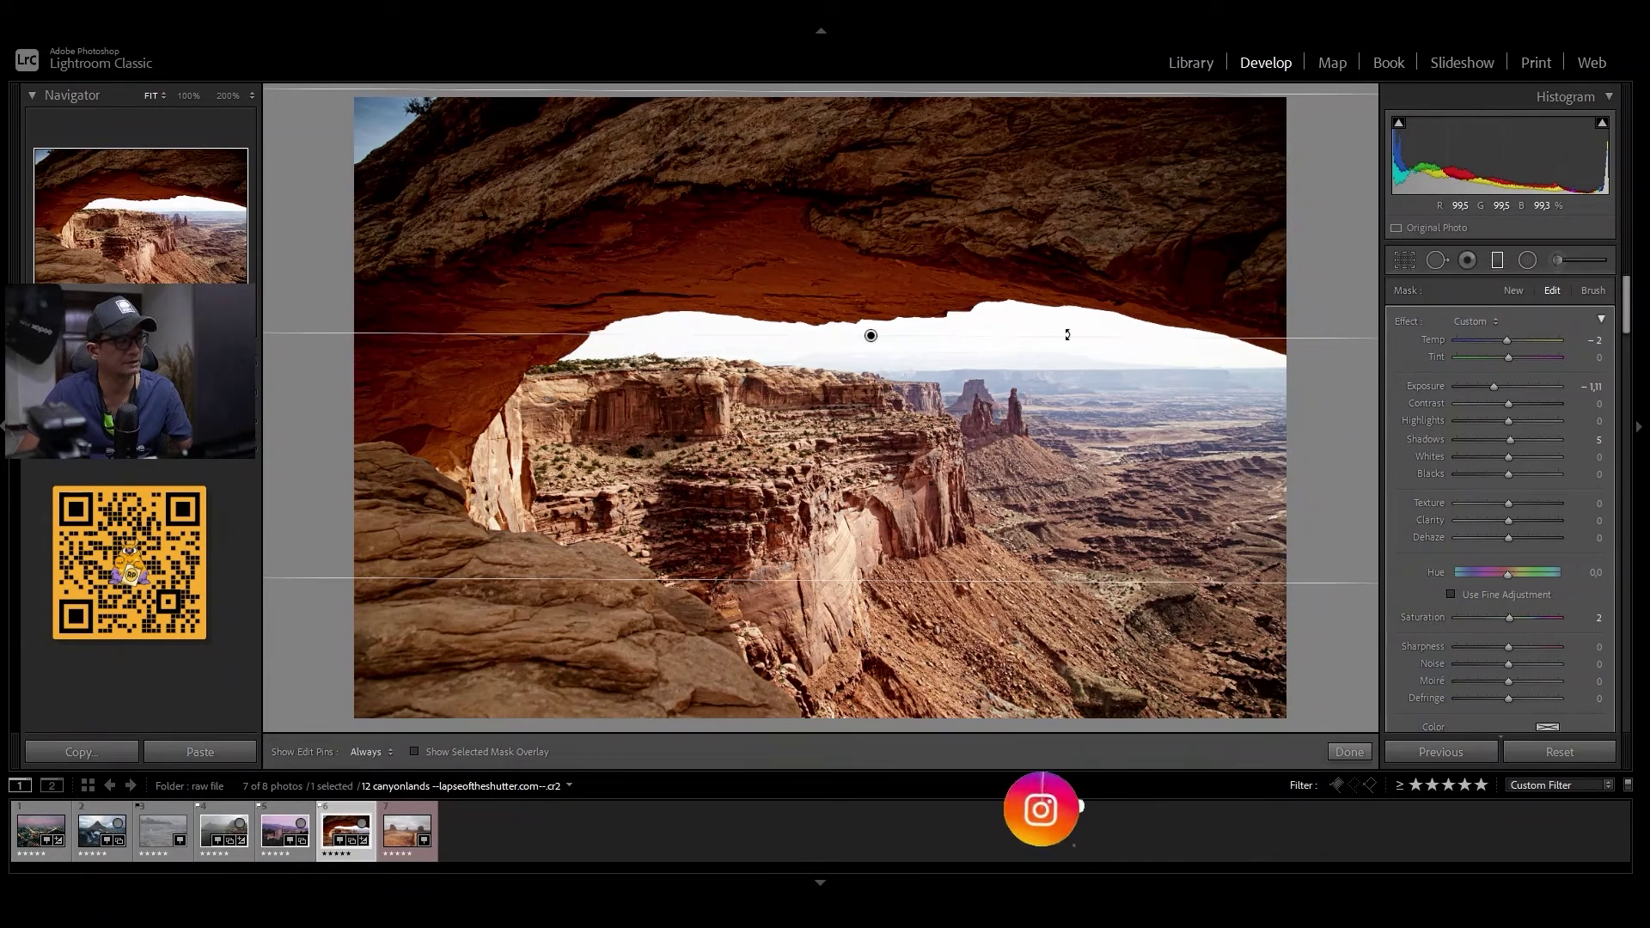
key("ctrl+z")
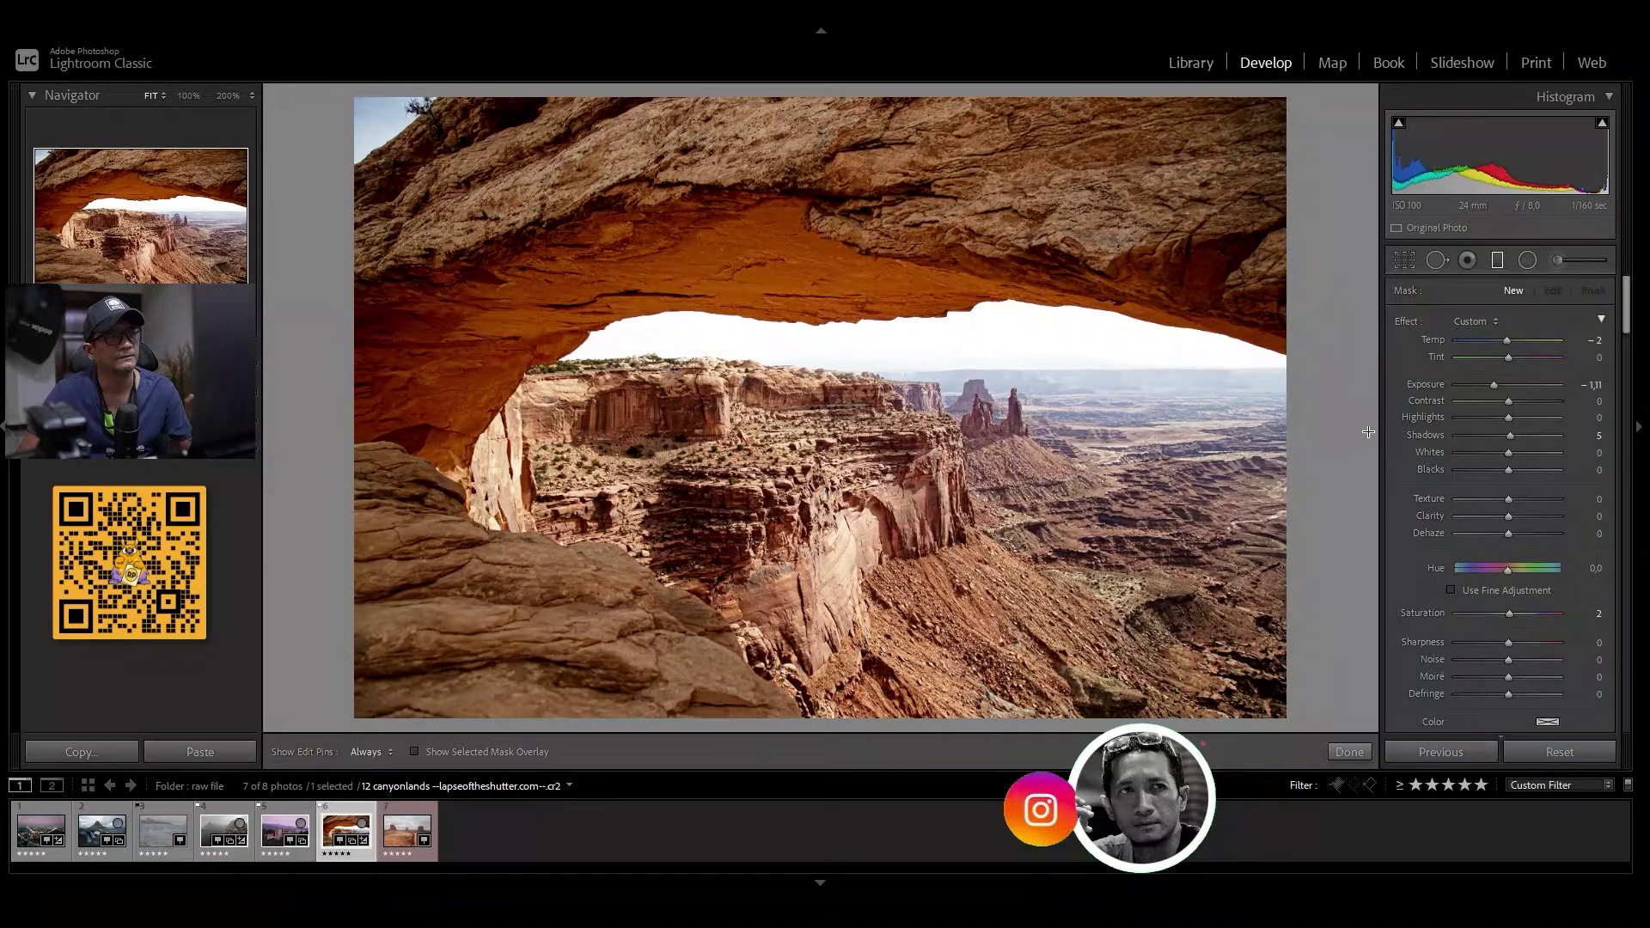
left_click(1525, 260)
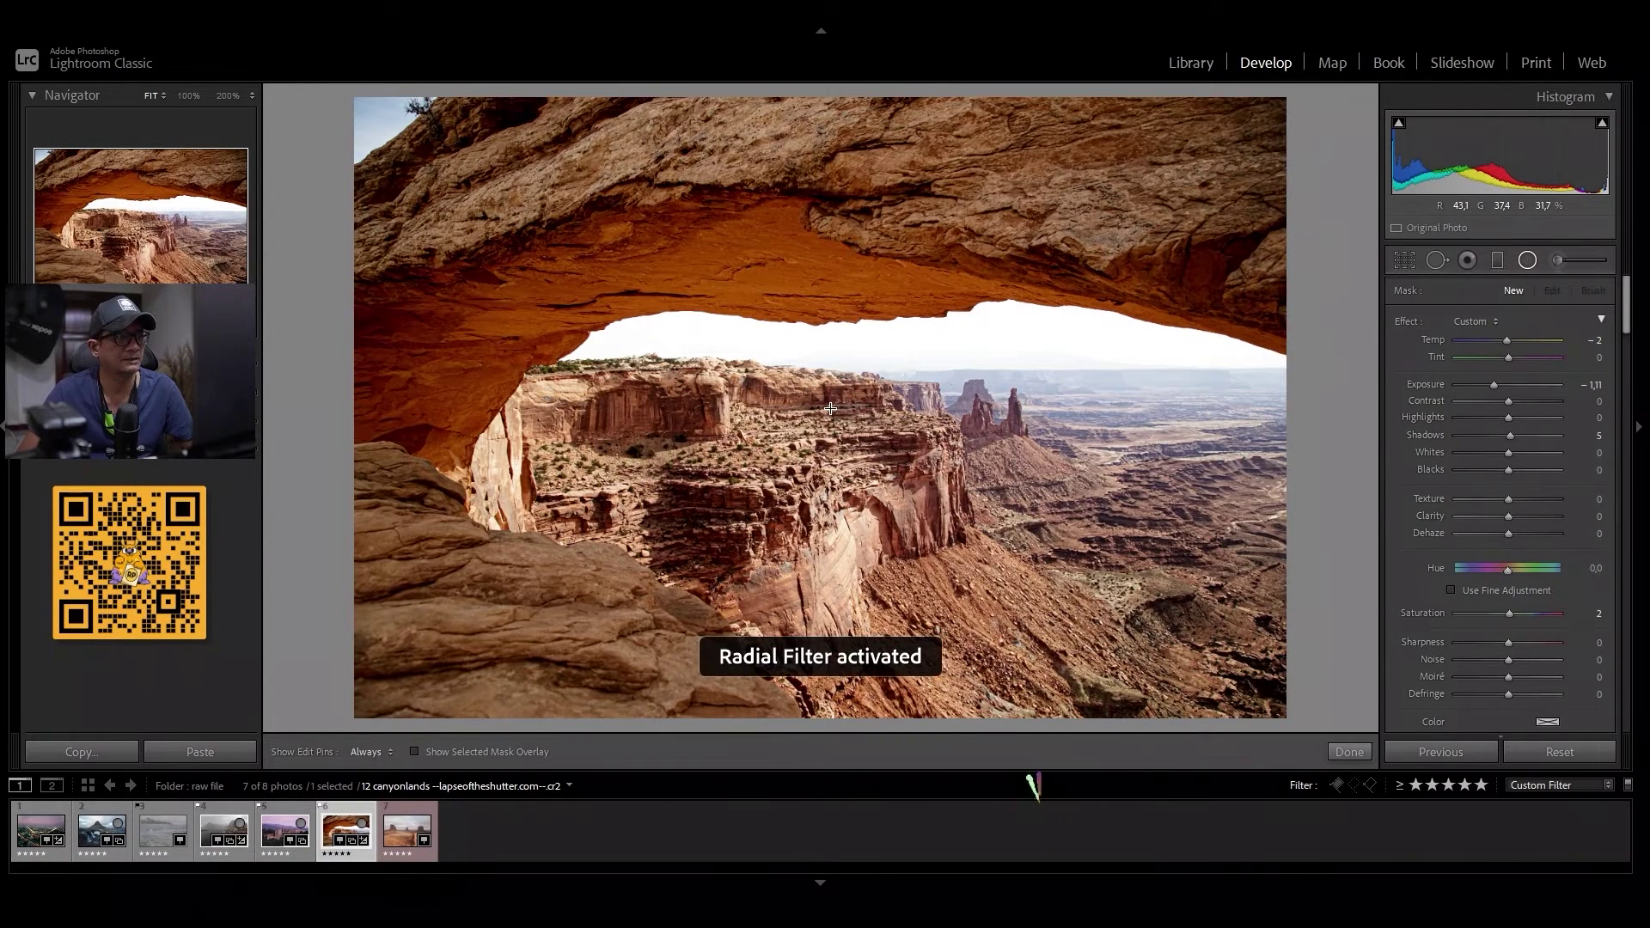
left_click_drag(830, 408, 1244, 671)
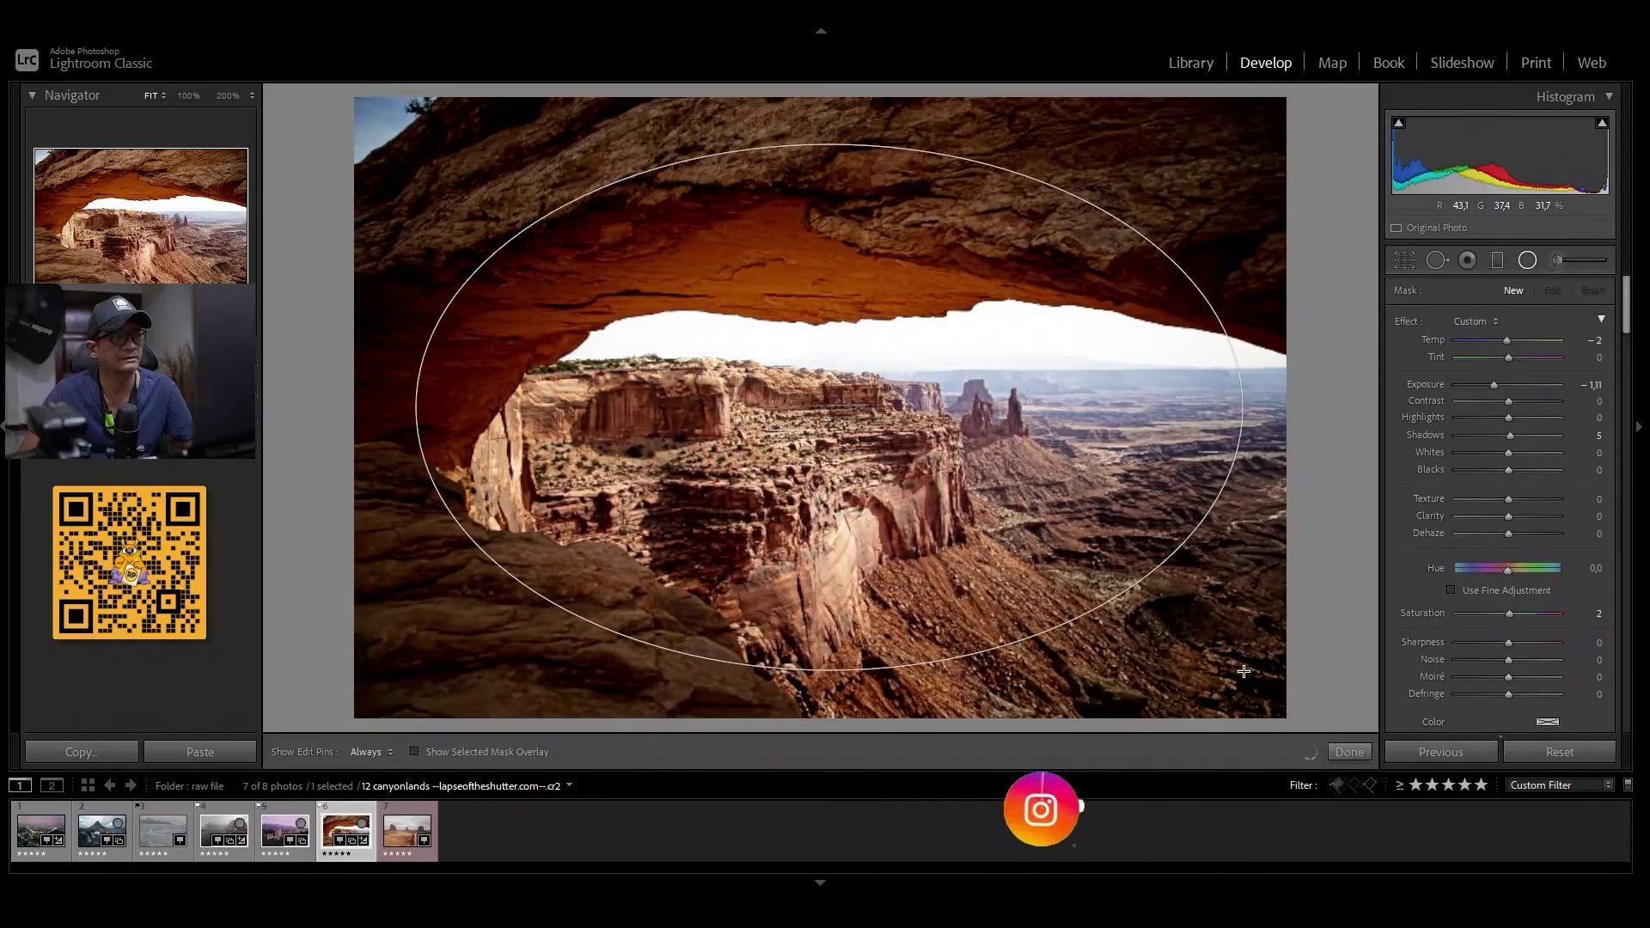
left_click_drag(1244, 671, 1253, 682)
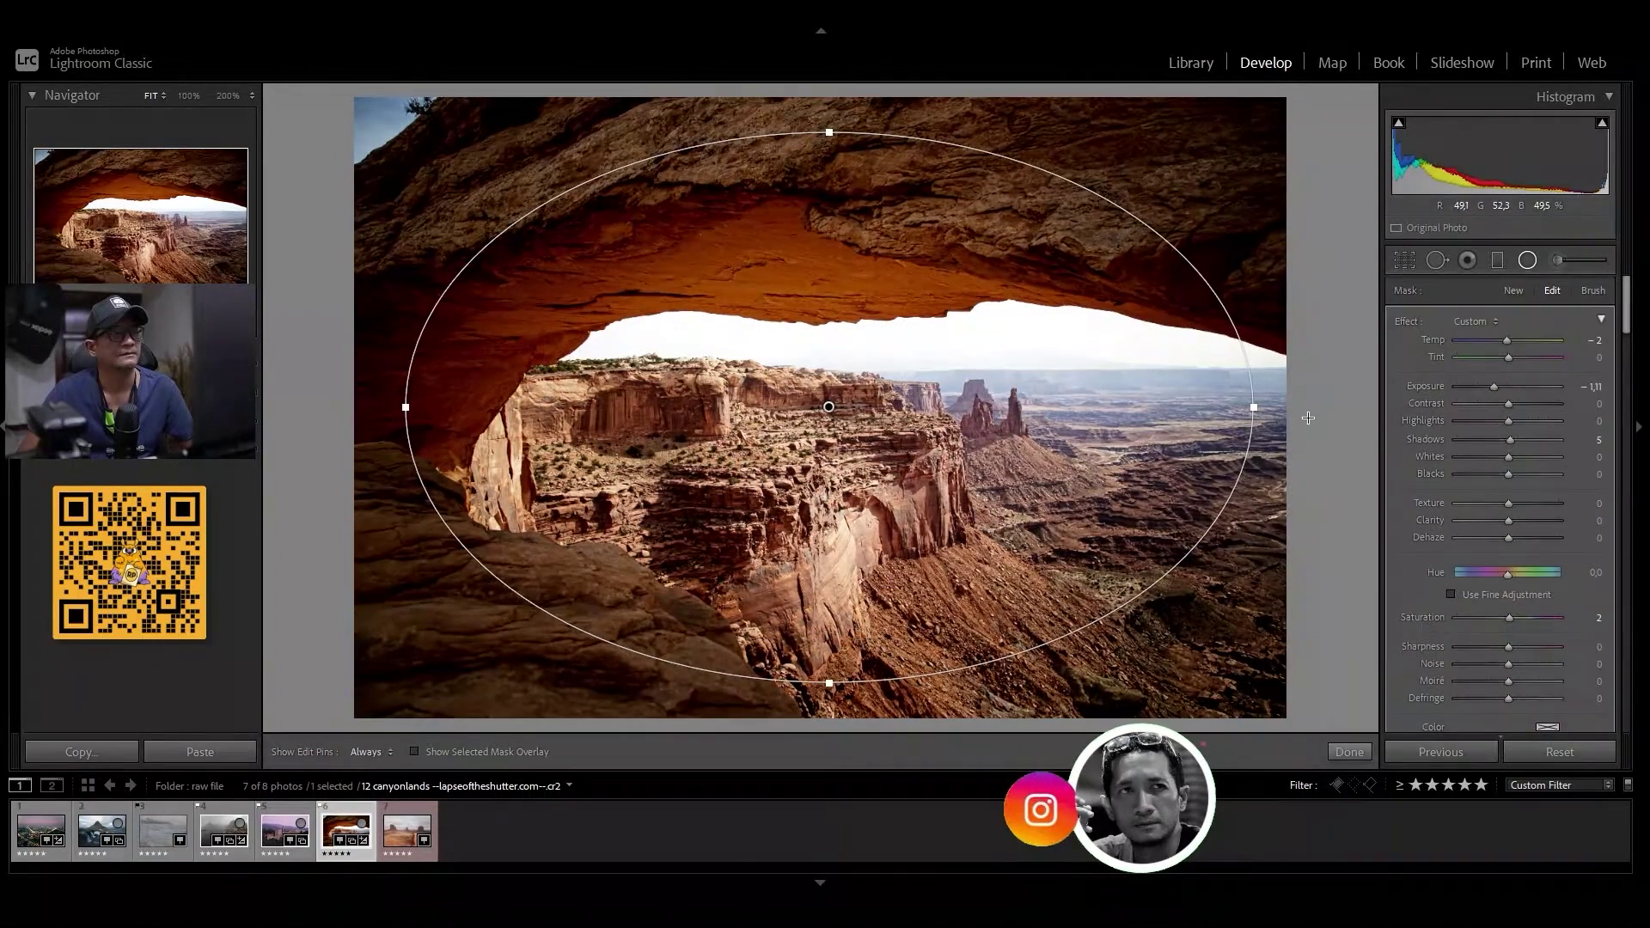
Set the radial filter's Shadows to 5 and Exposure to -0.30
left_click_drag(1493, 387, 1499, 387)
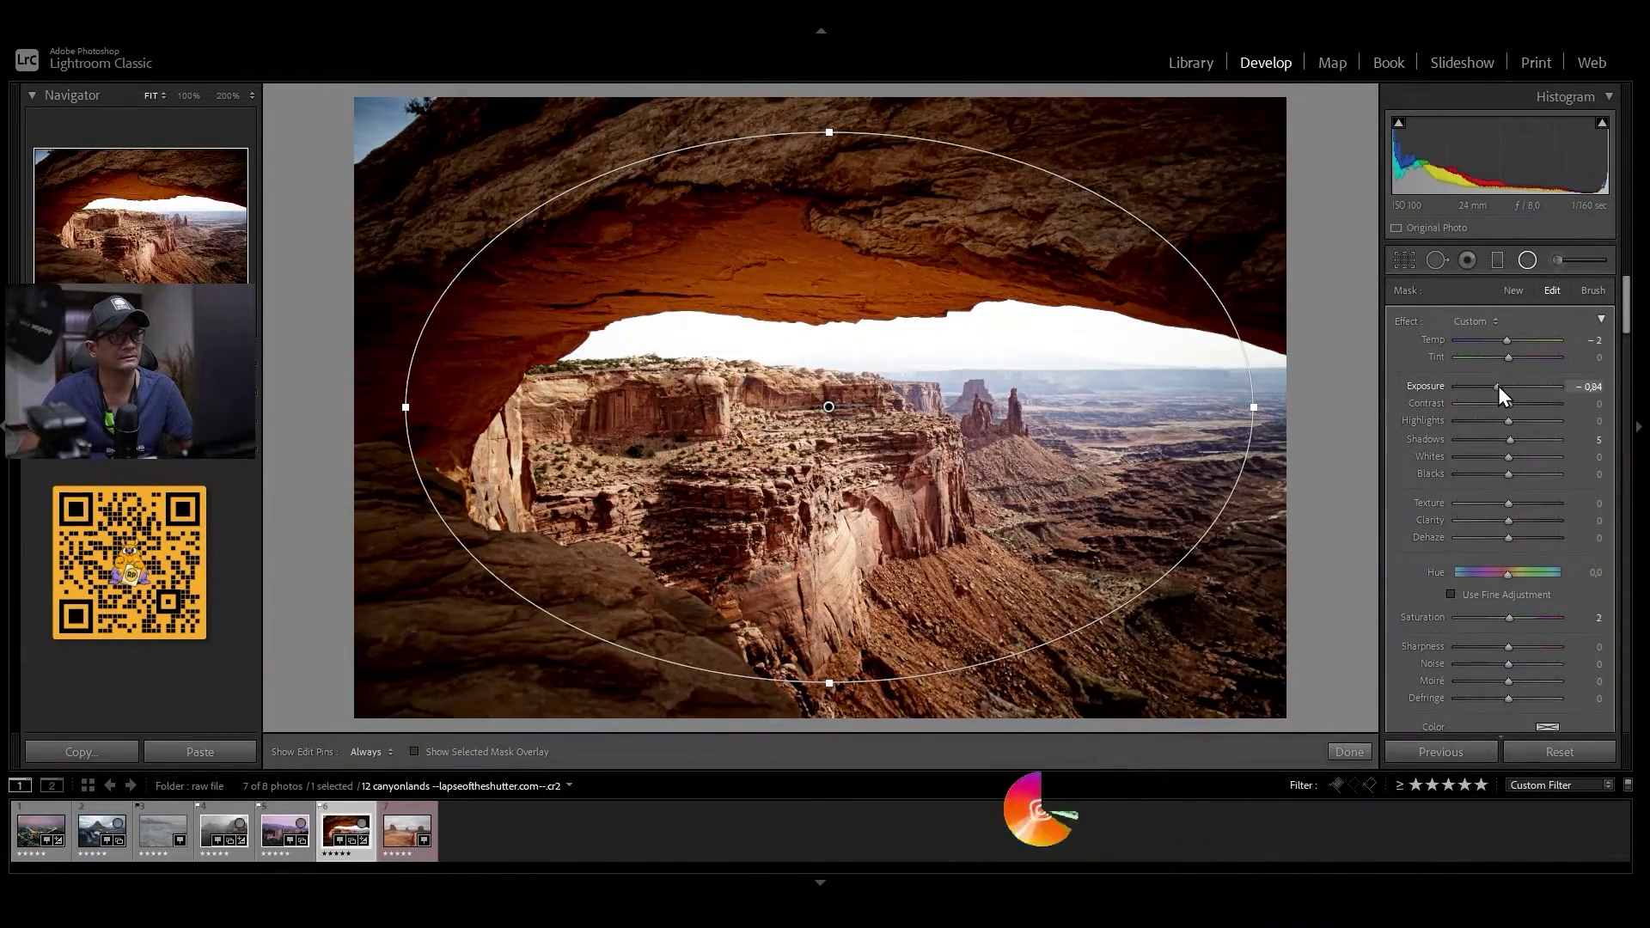
left_click_drag(1497, 385, 1500, 385)
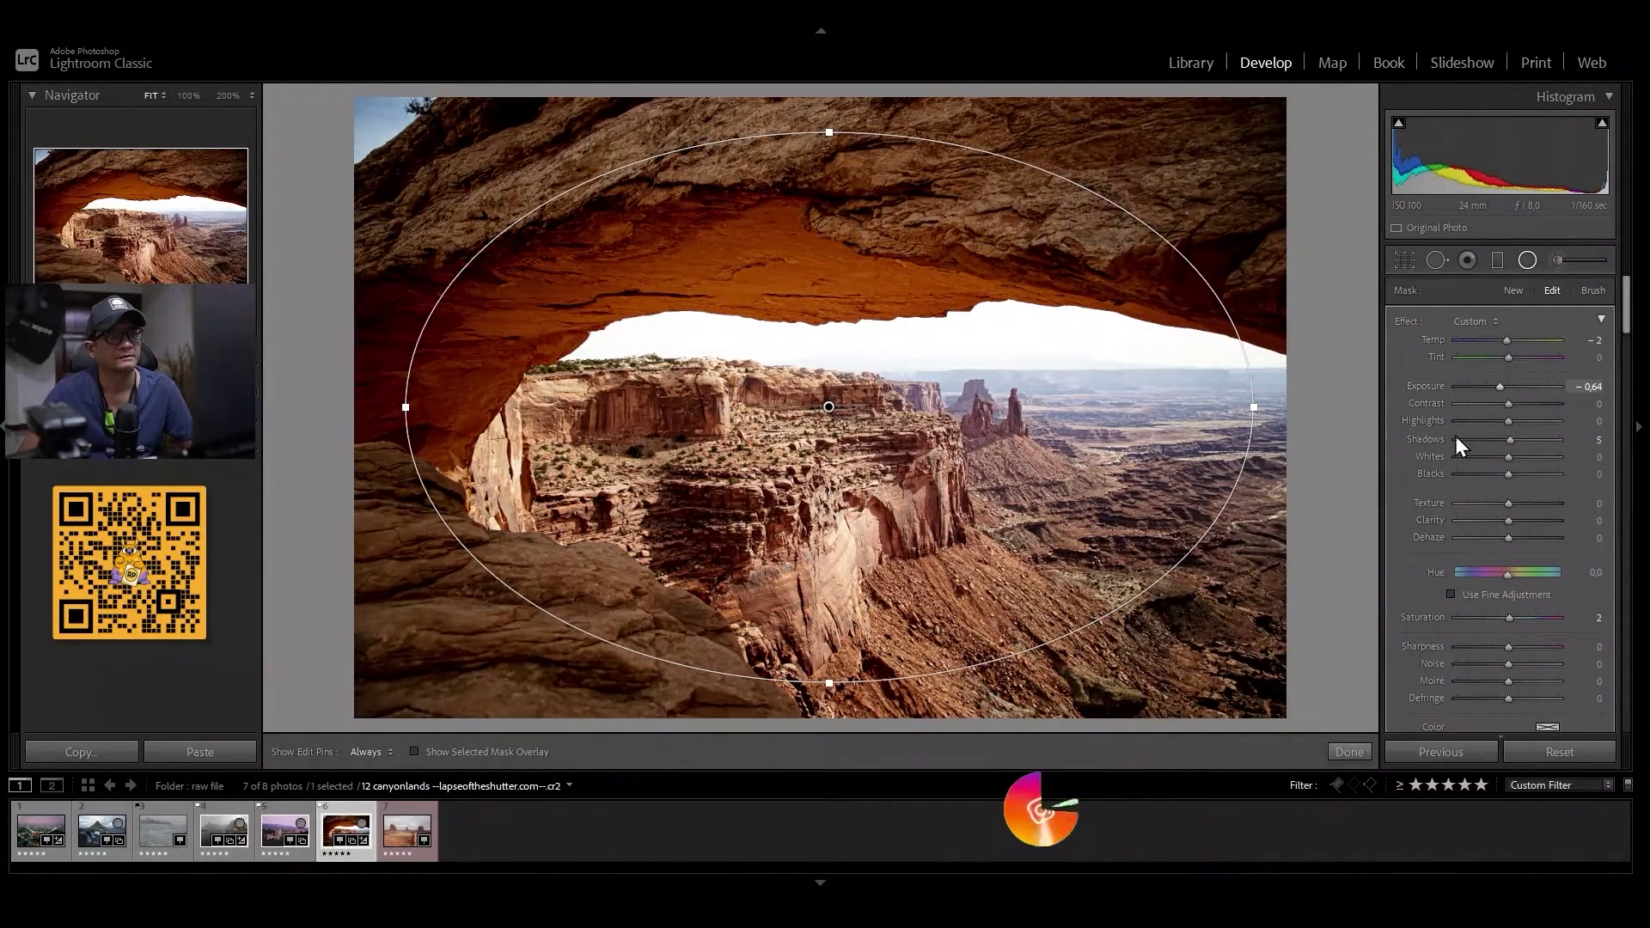
left_click(1594, 438)
type("5")
key("Return")
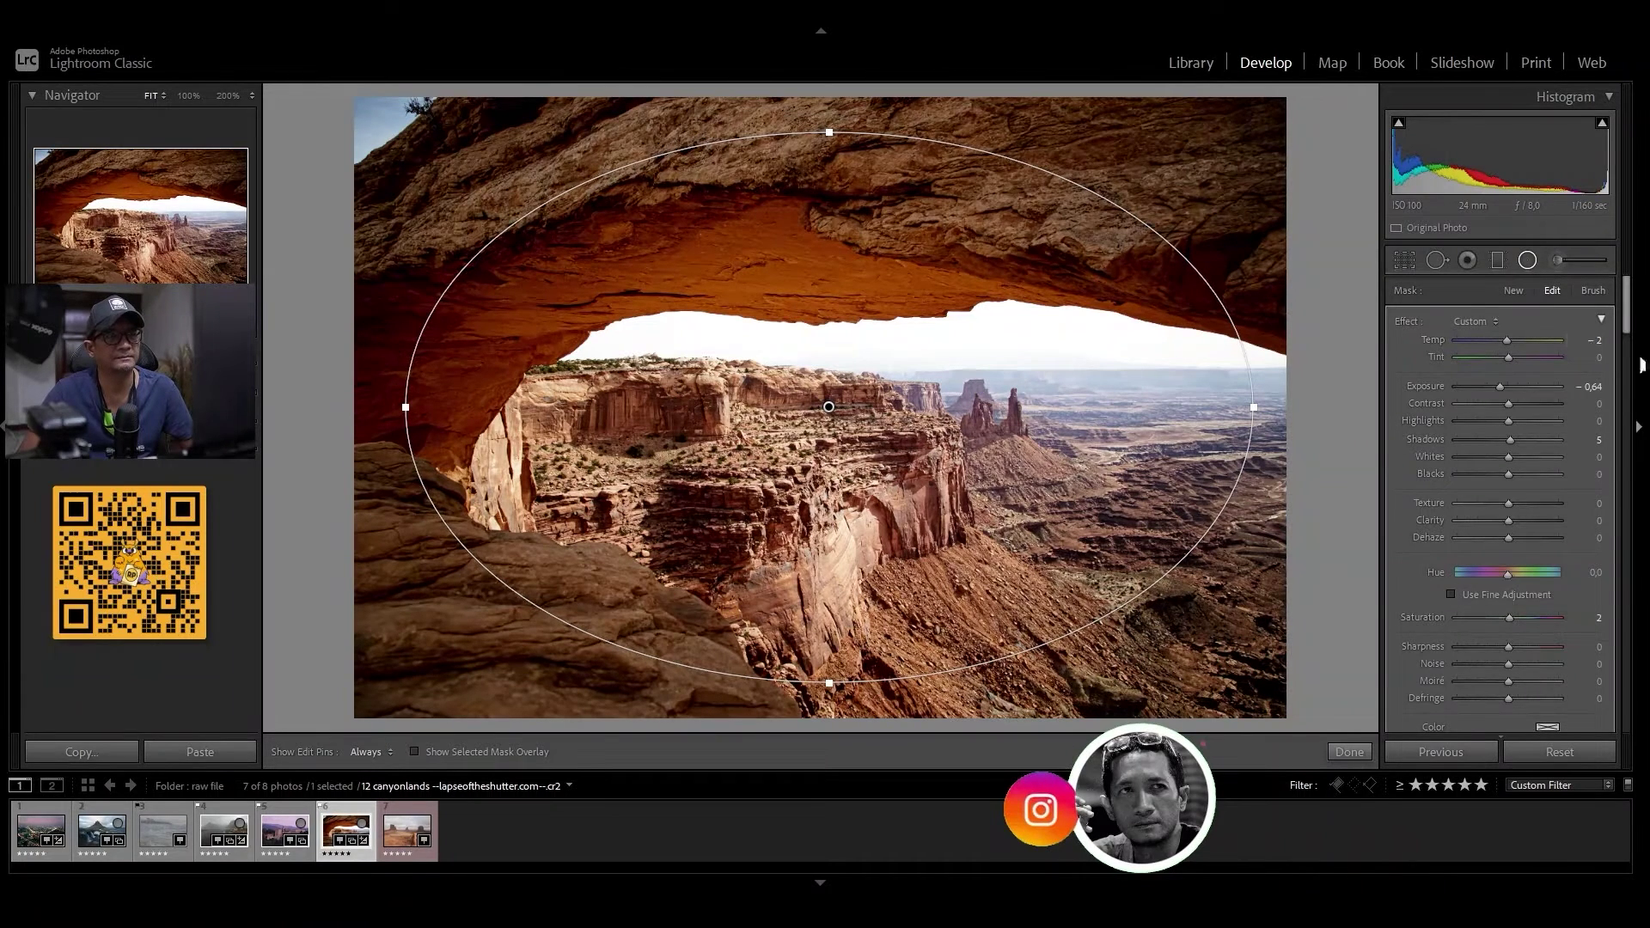
double_click(1501, 385)
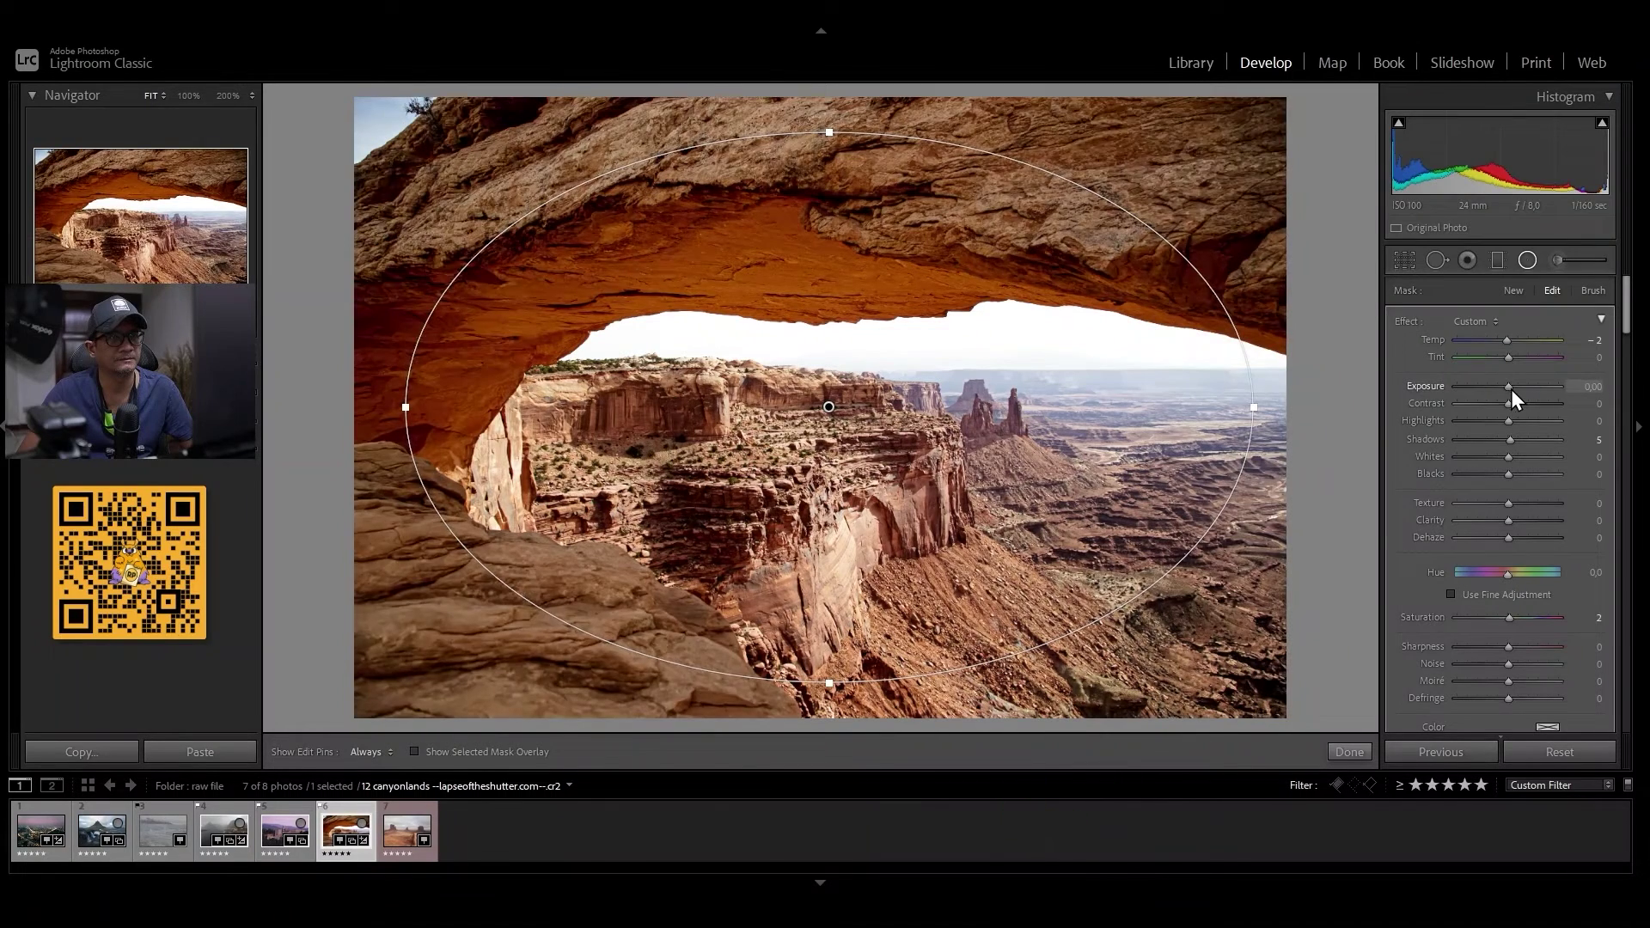
left_click_drag(1510, 389, 1507, 390)
left_click_drag(1626, 325, 1631, 345)
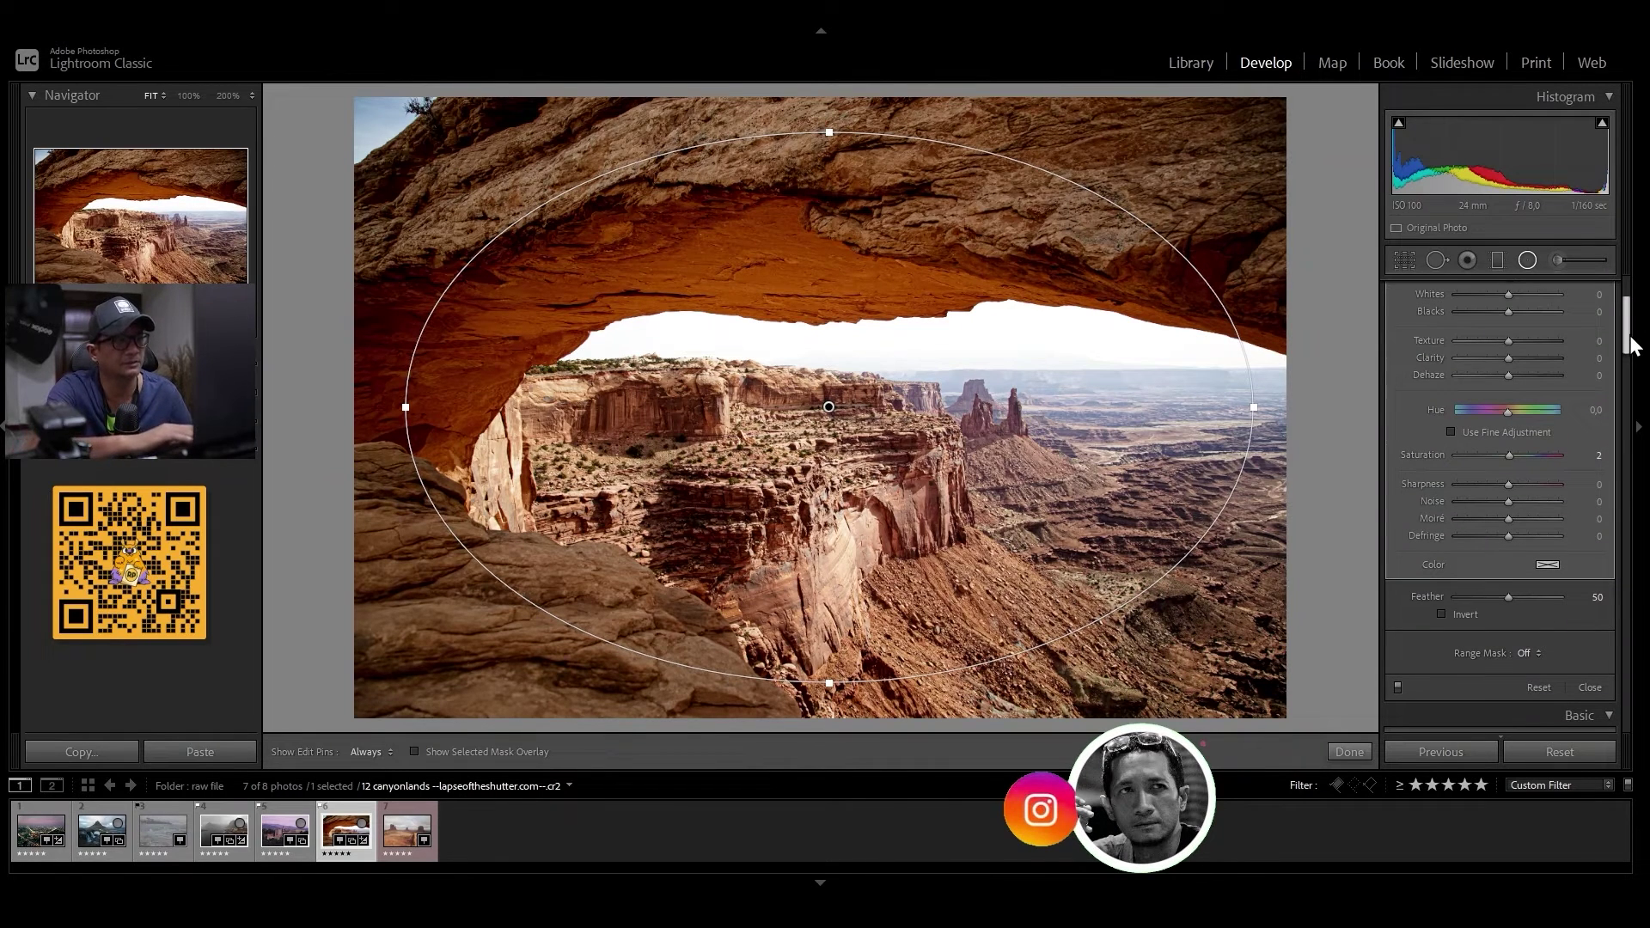
key("ctrl+minus")
key("ctrl+minus")
key("ctrl+minus")
key("ctrl+minus")
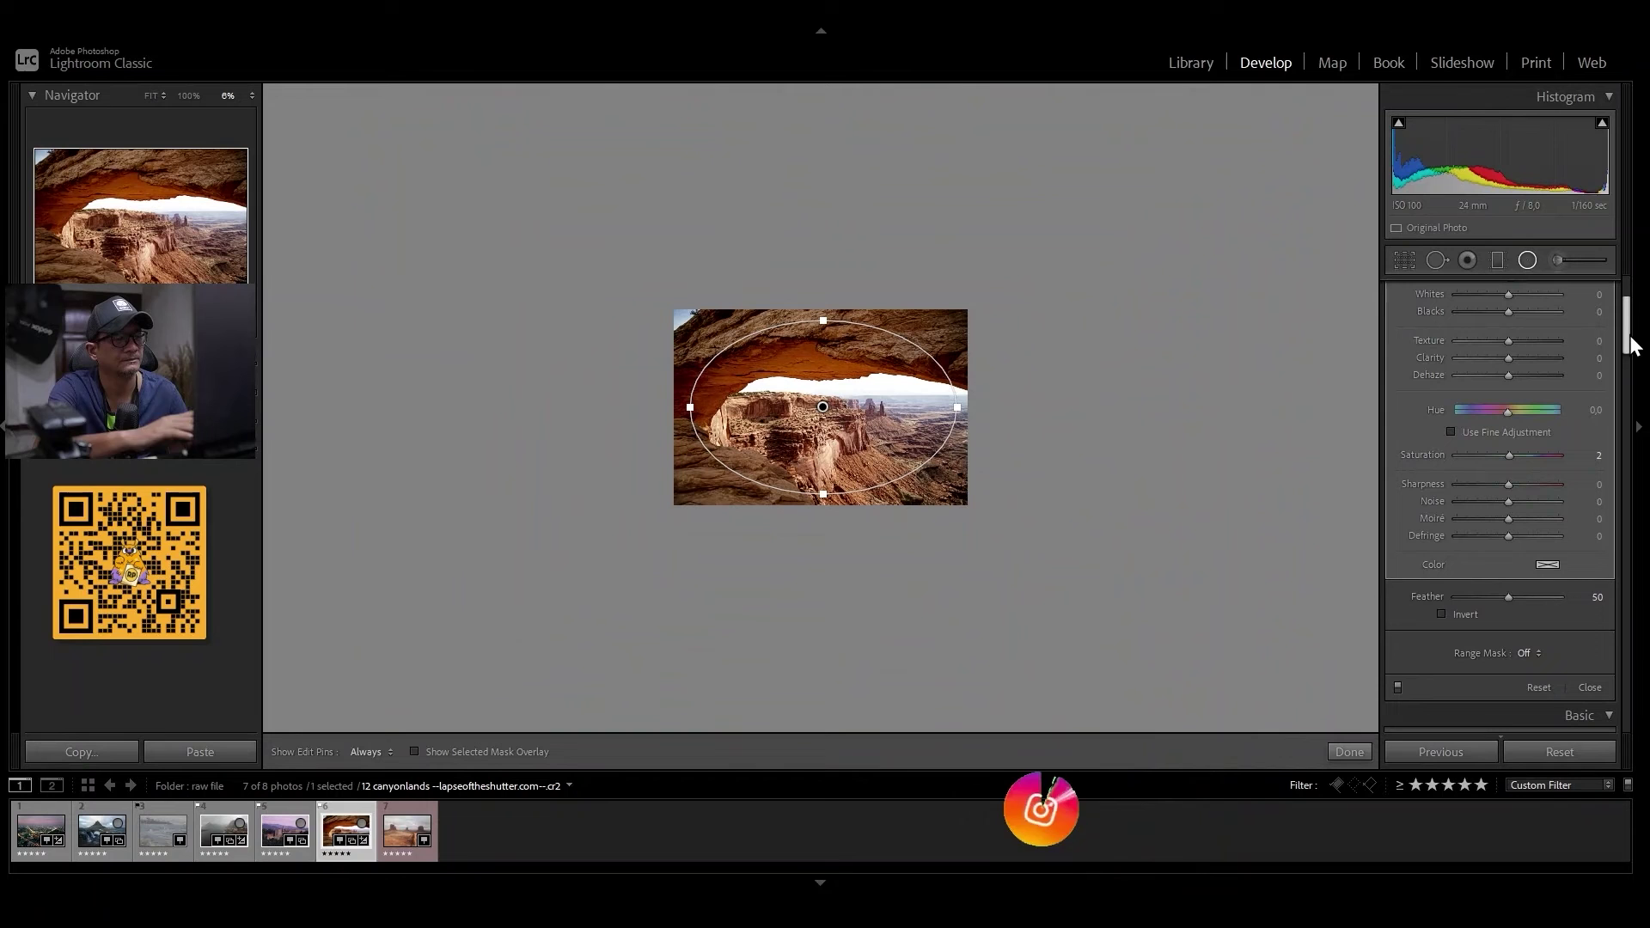
Soften the radial filter feather to 83, comparing with mask inversion before leaving it off
key("ctrl+equal")
left_click_drag(1508, 599, 1515, 598)
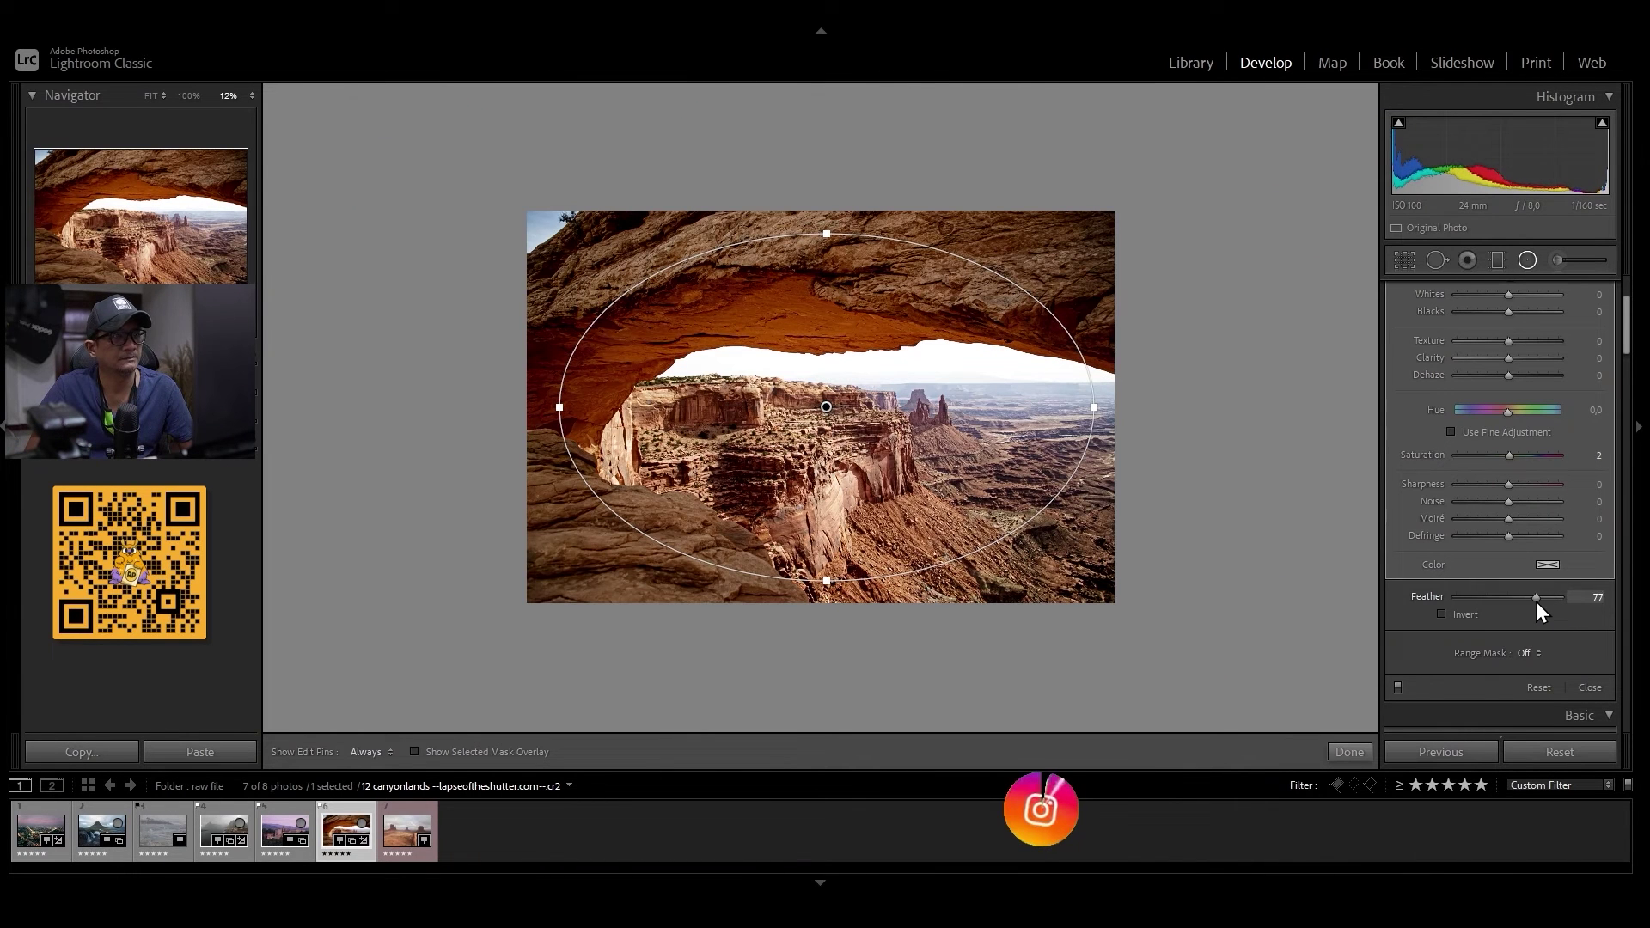
left_click(1441, 613)
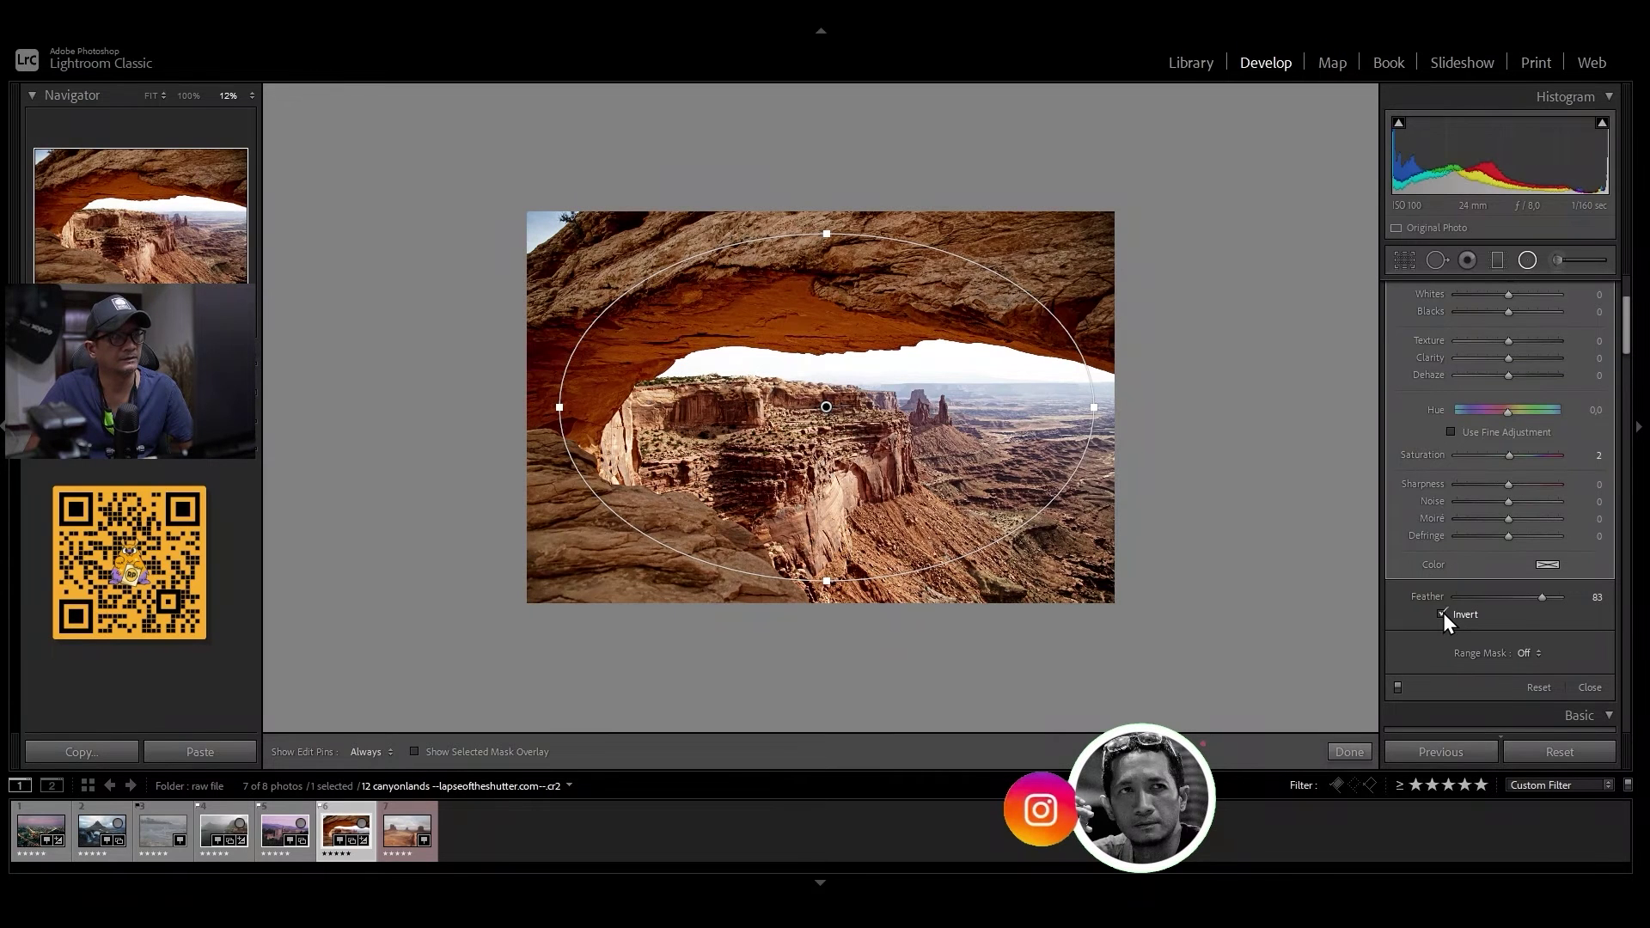
left_click(1442, 613)
left_click(1442, 614)
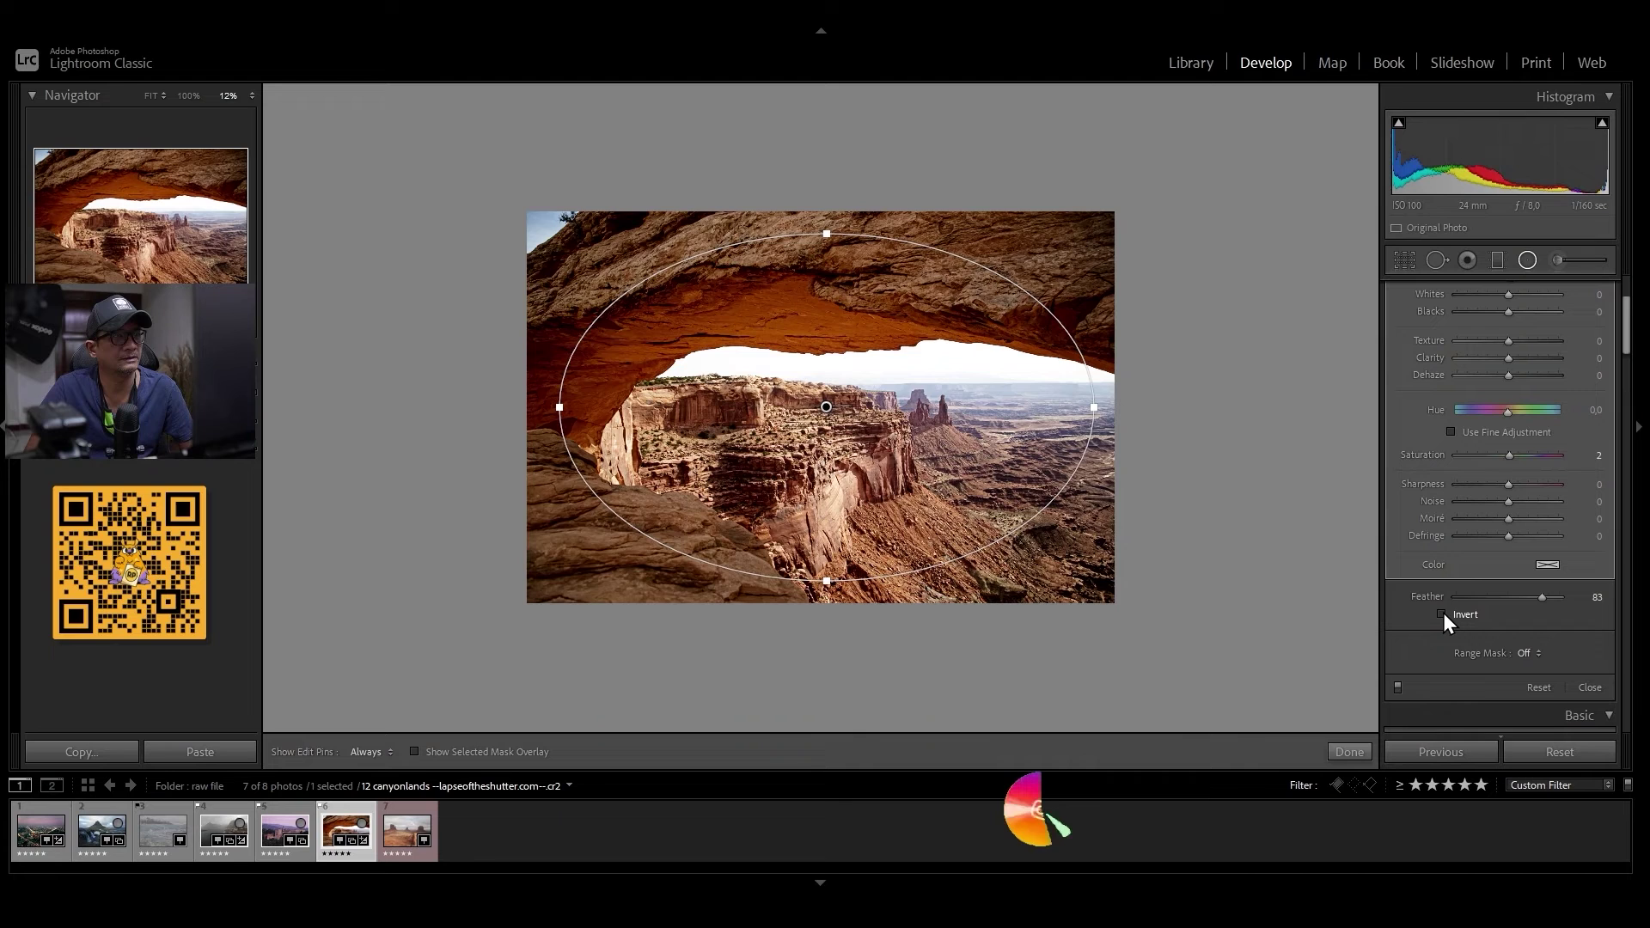
left_click(1441, 613)
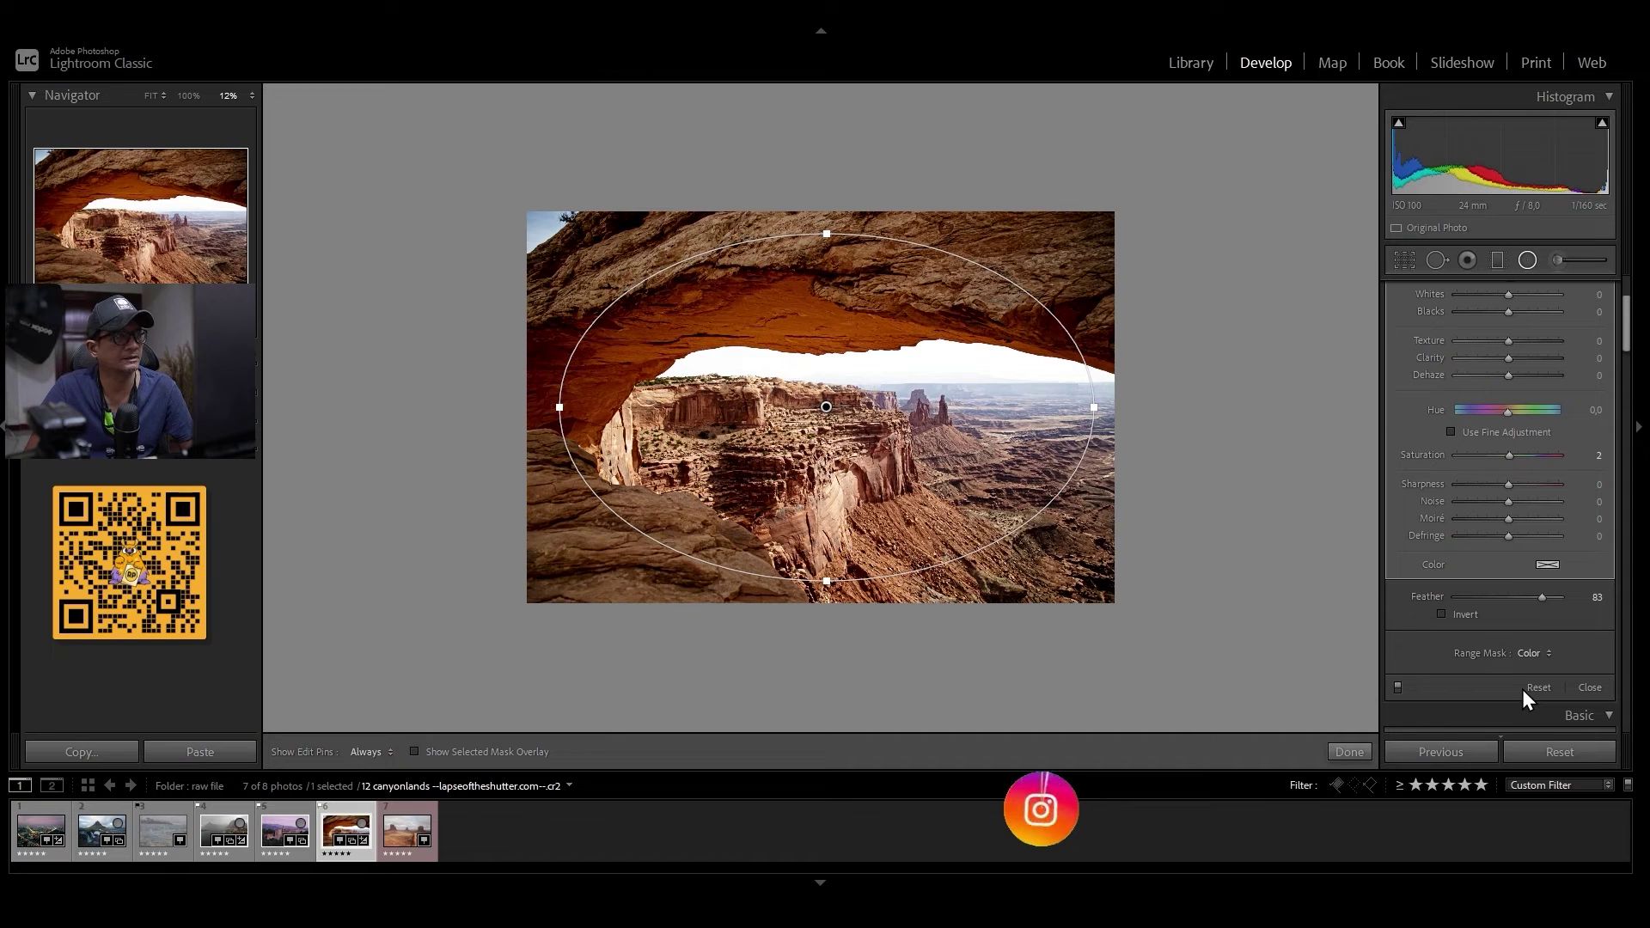
Limit the radial mask to a colour range sampled from the lower-left rock and finish
left_click(1527, 653)
left_click(1523, 687)
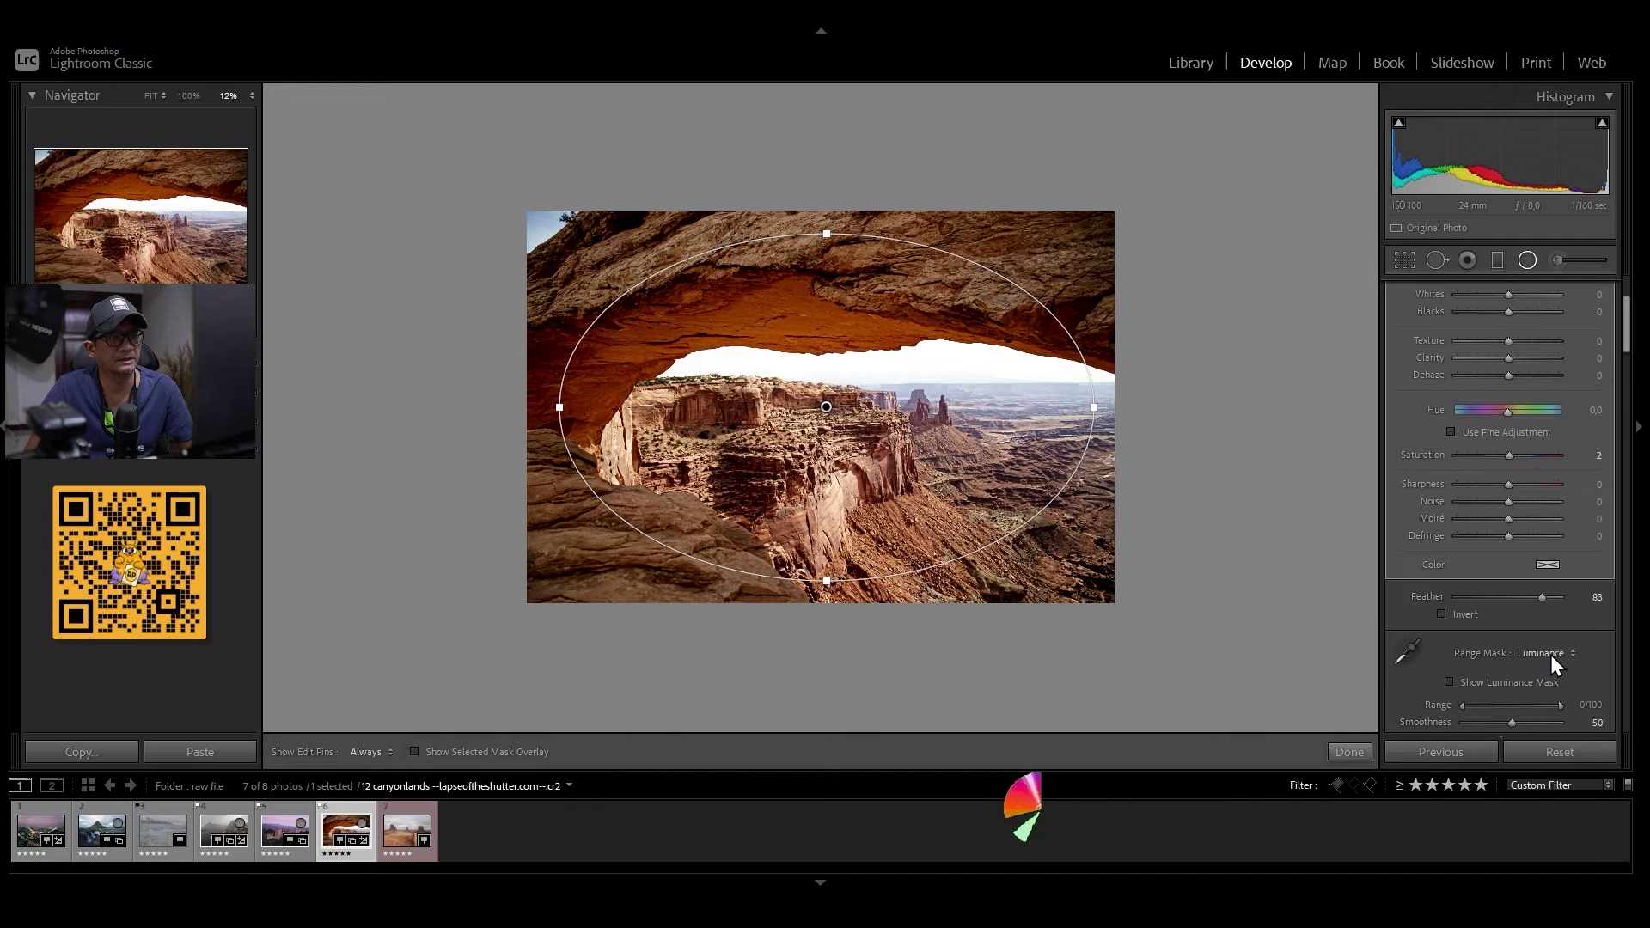
left_click(1534, 655)
left_click(1537, 662)
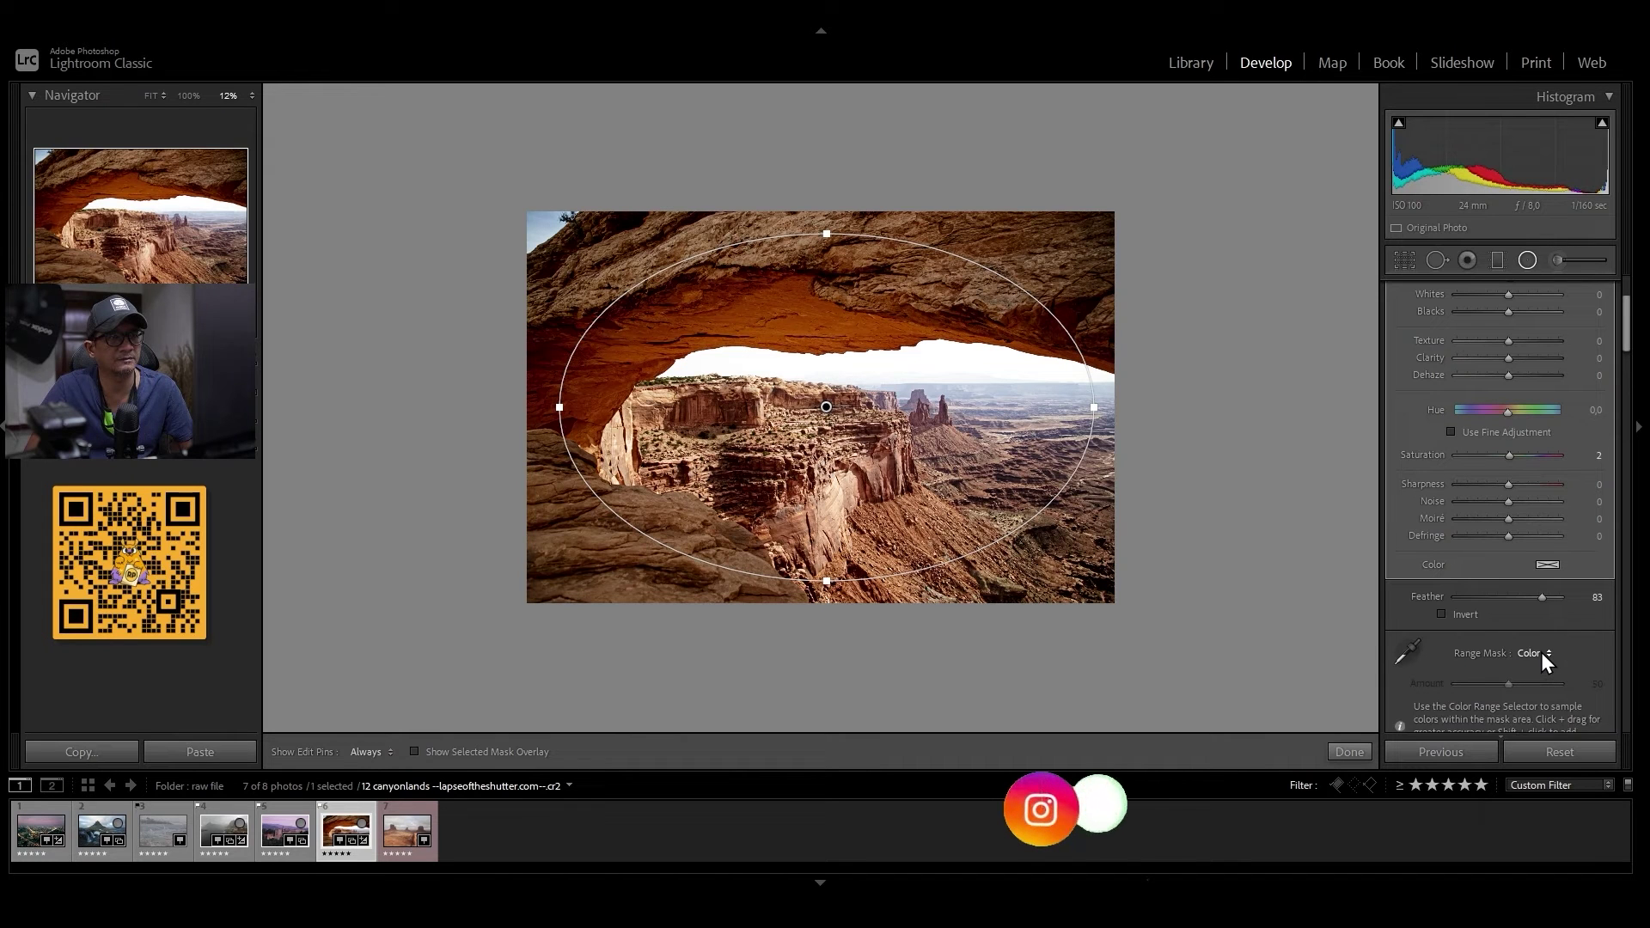
scroll(1470, 602, "down", 3)
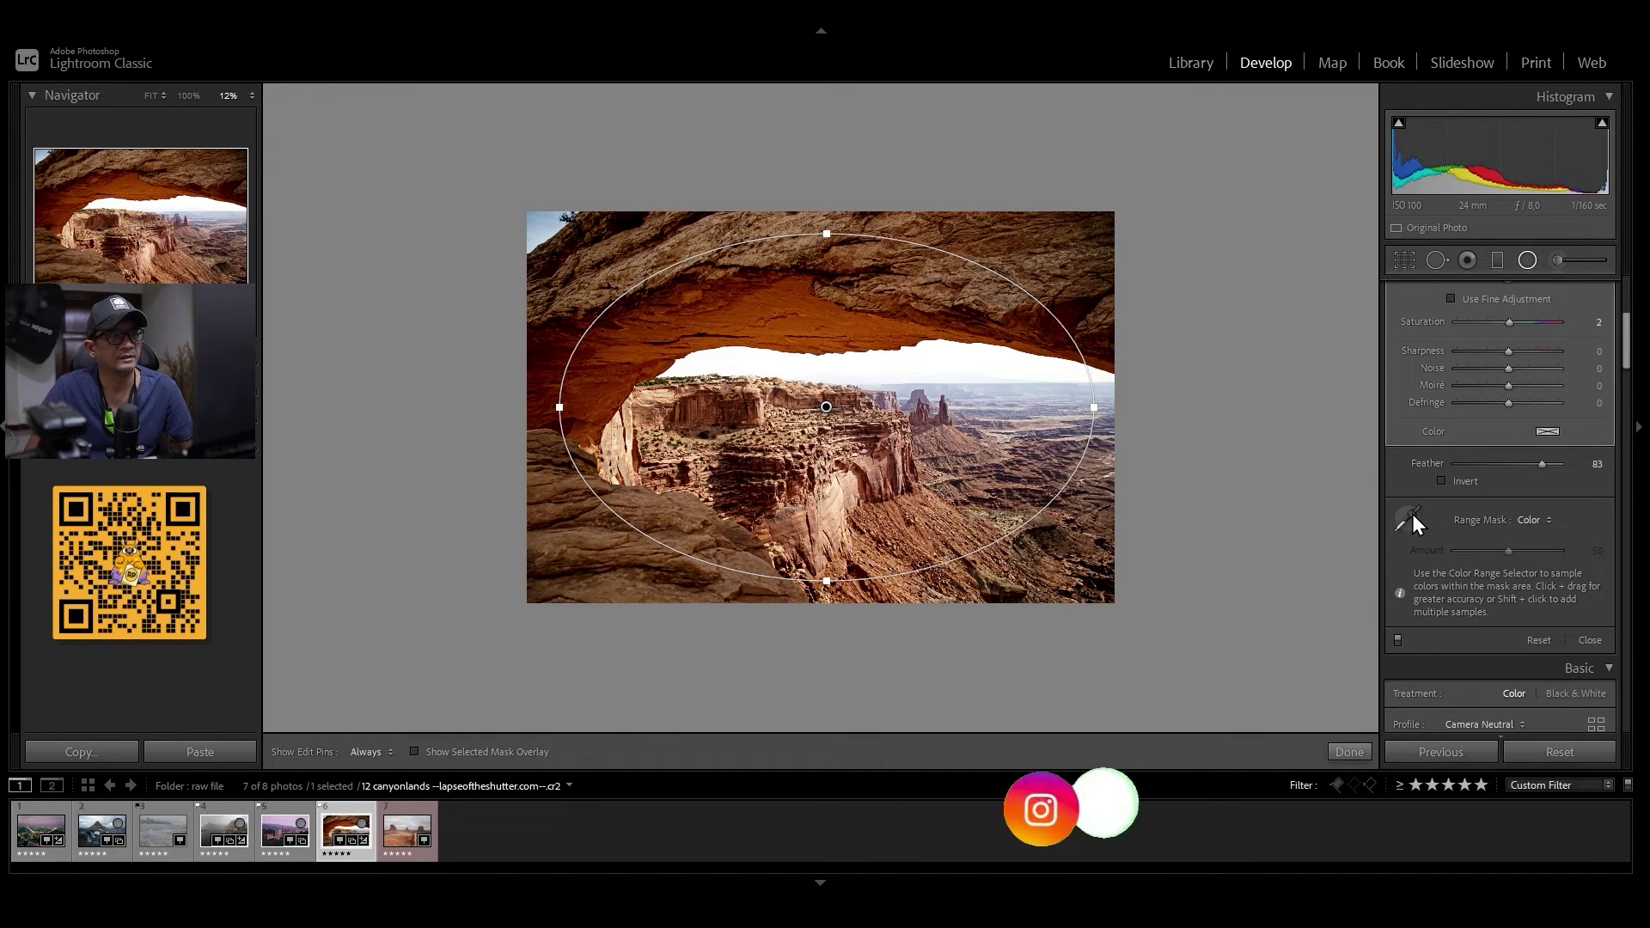
left_click(1411, 514)
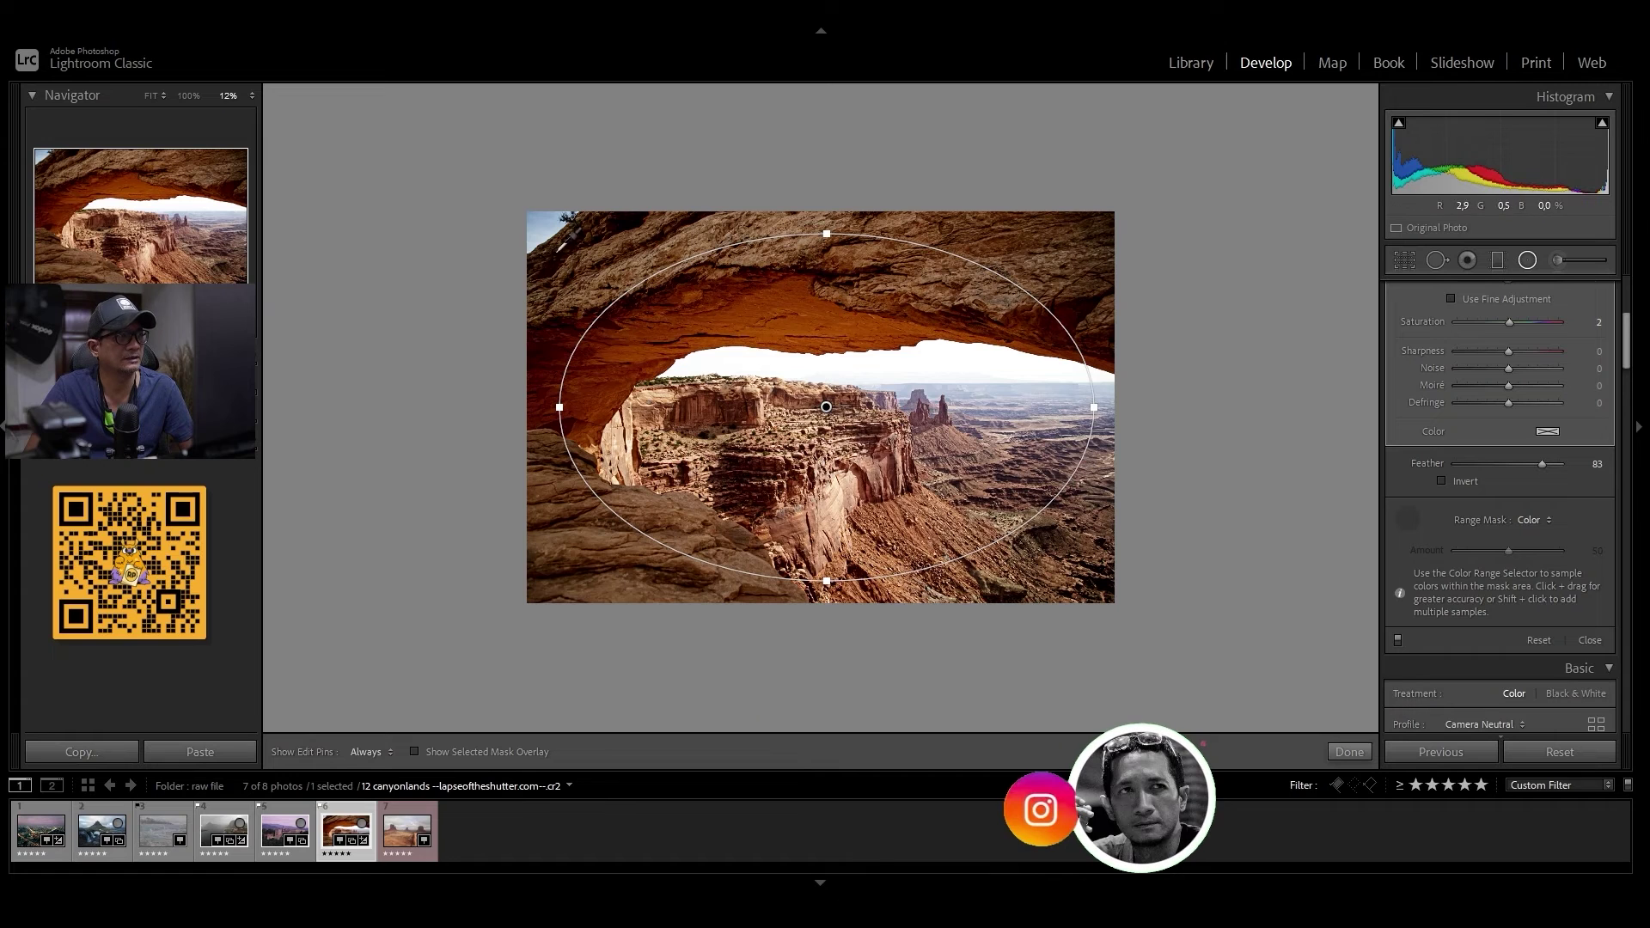
left_click(563, 245)
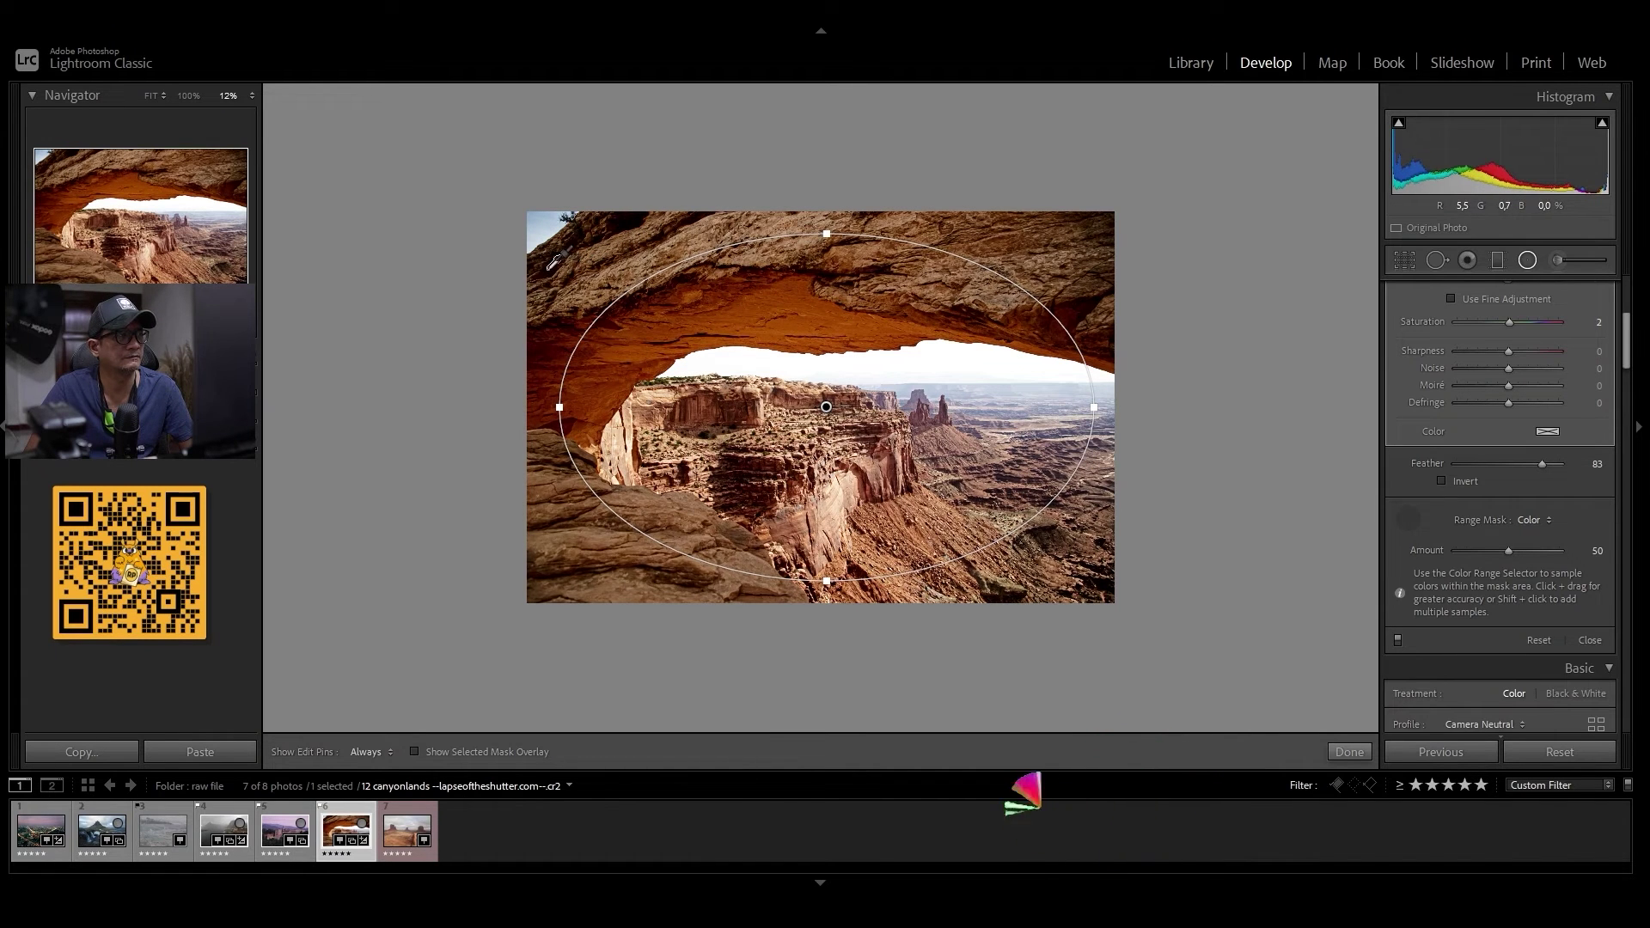
left_click(577, 525)
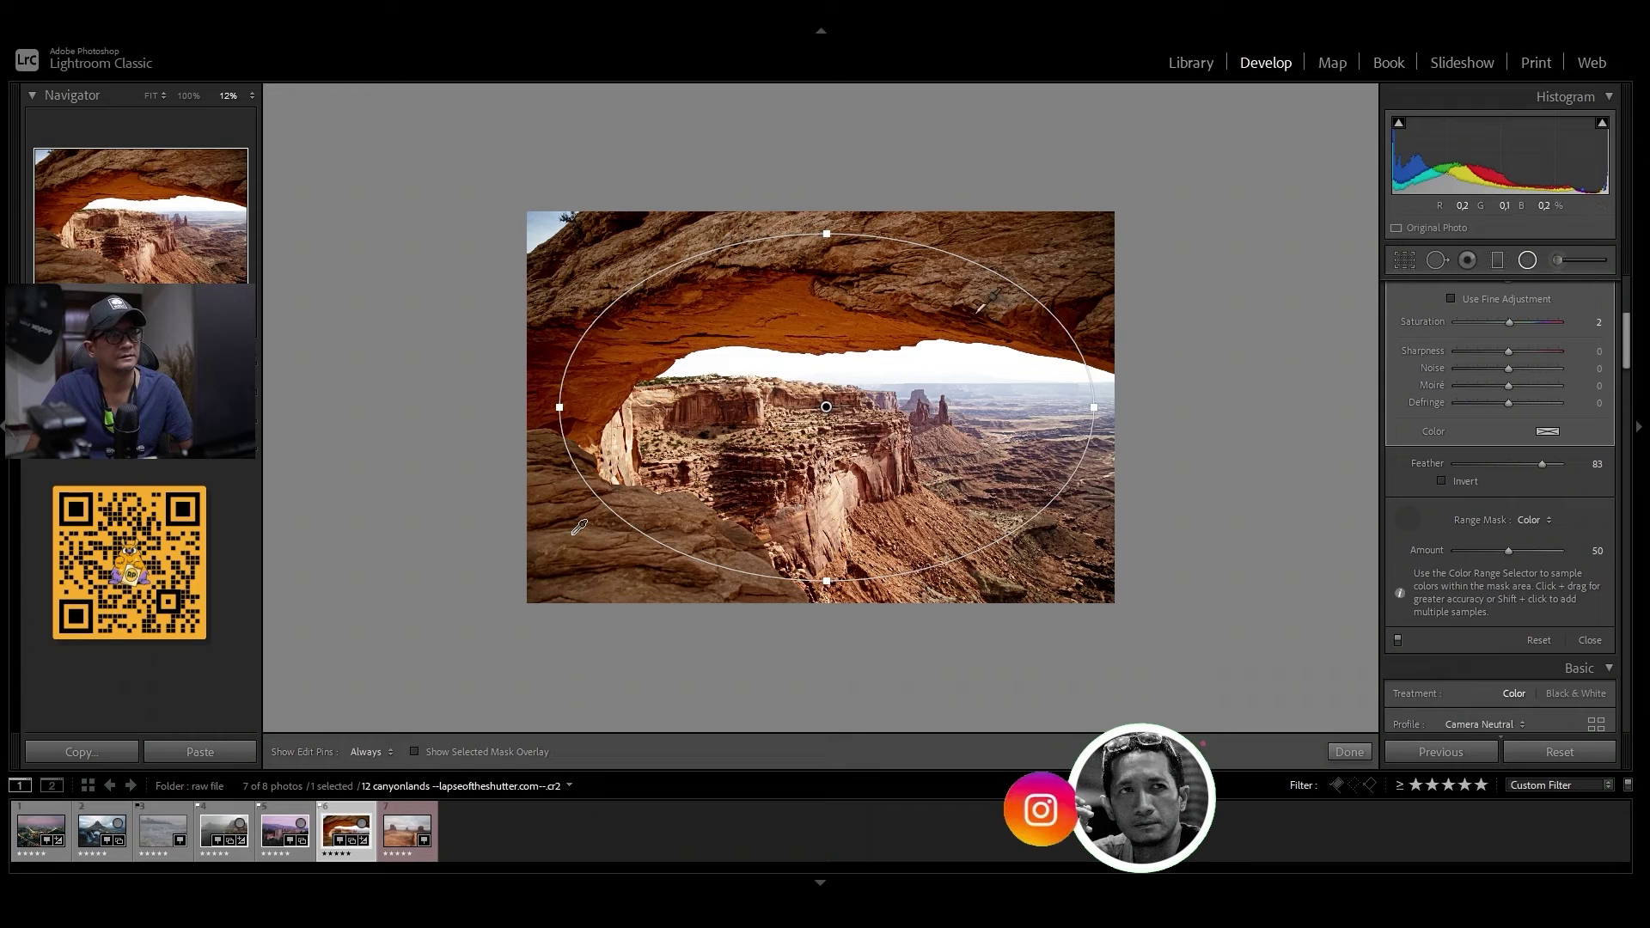
left_click(1348, 754)
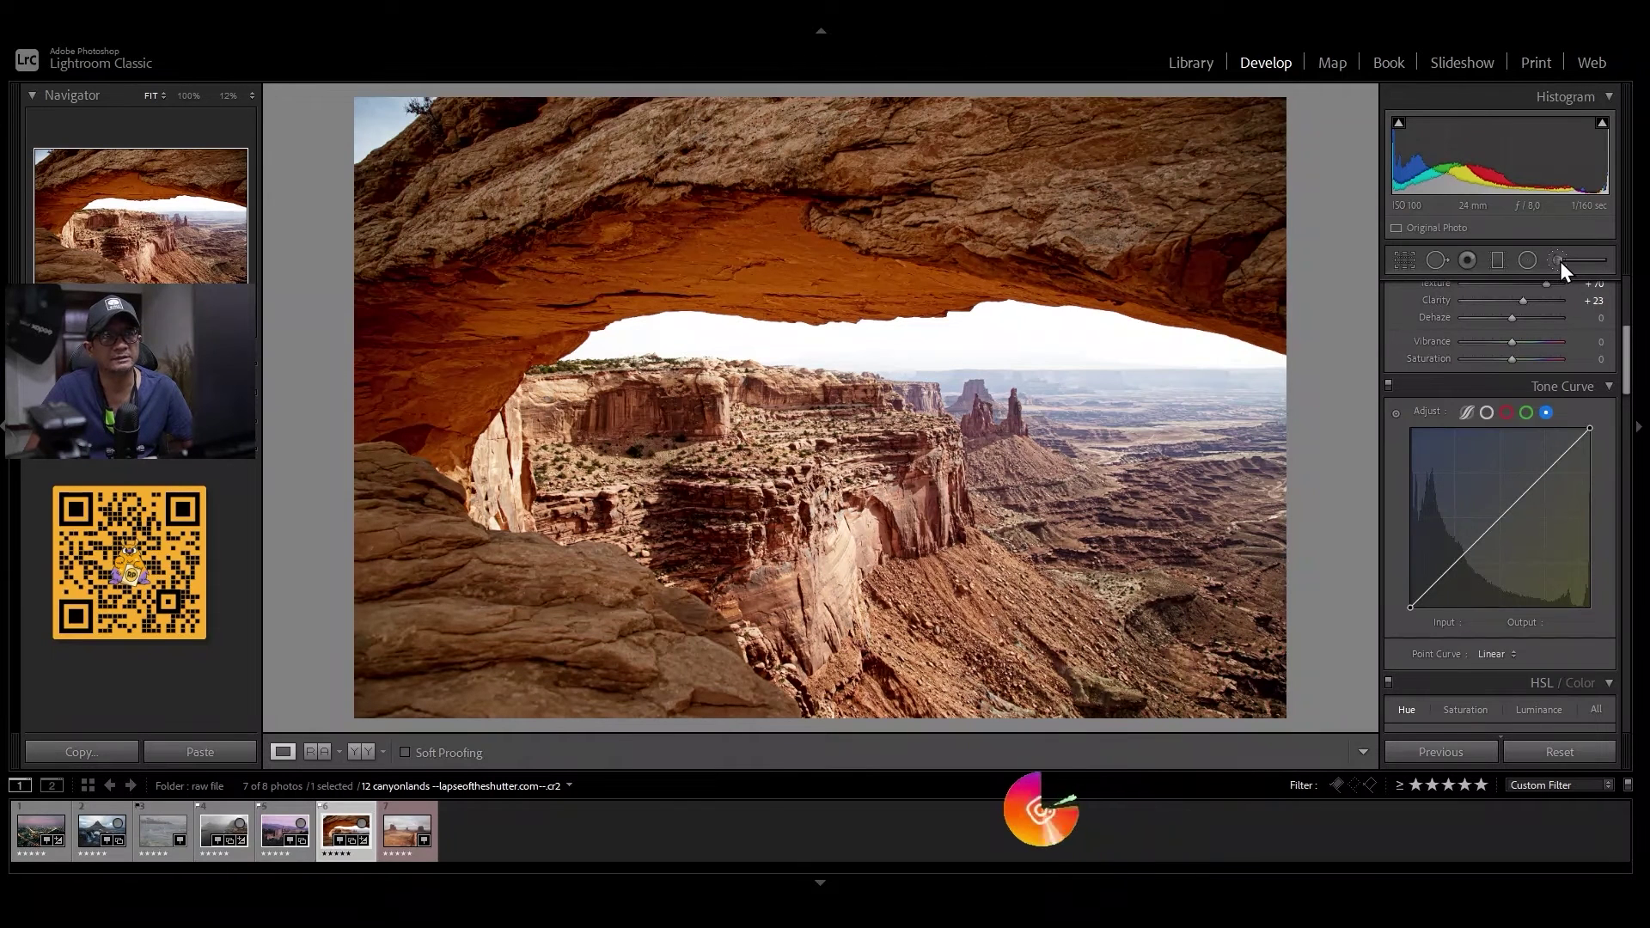
Start an adjustment brush mask with size 16, feather 100, flow 100 and auto mask
left_click(1558, 260)
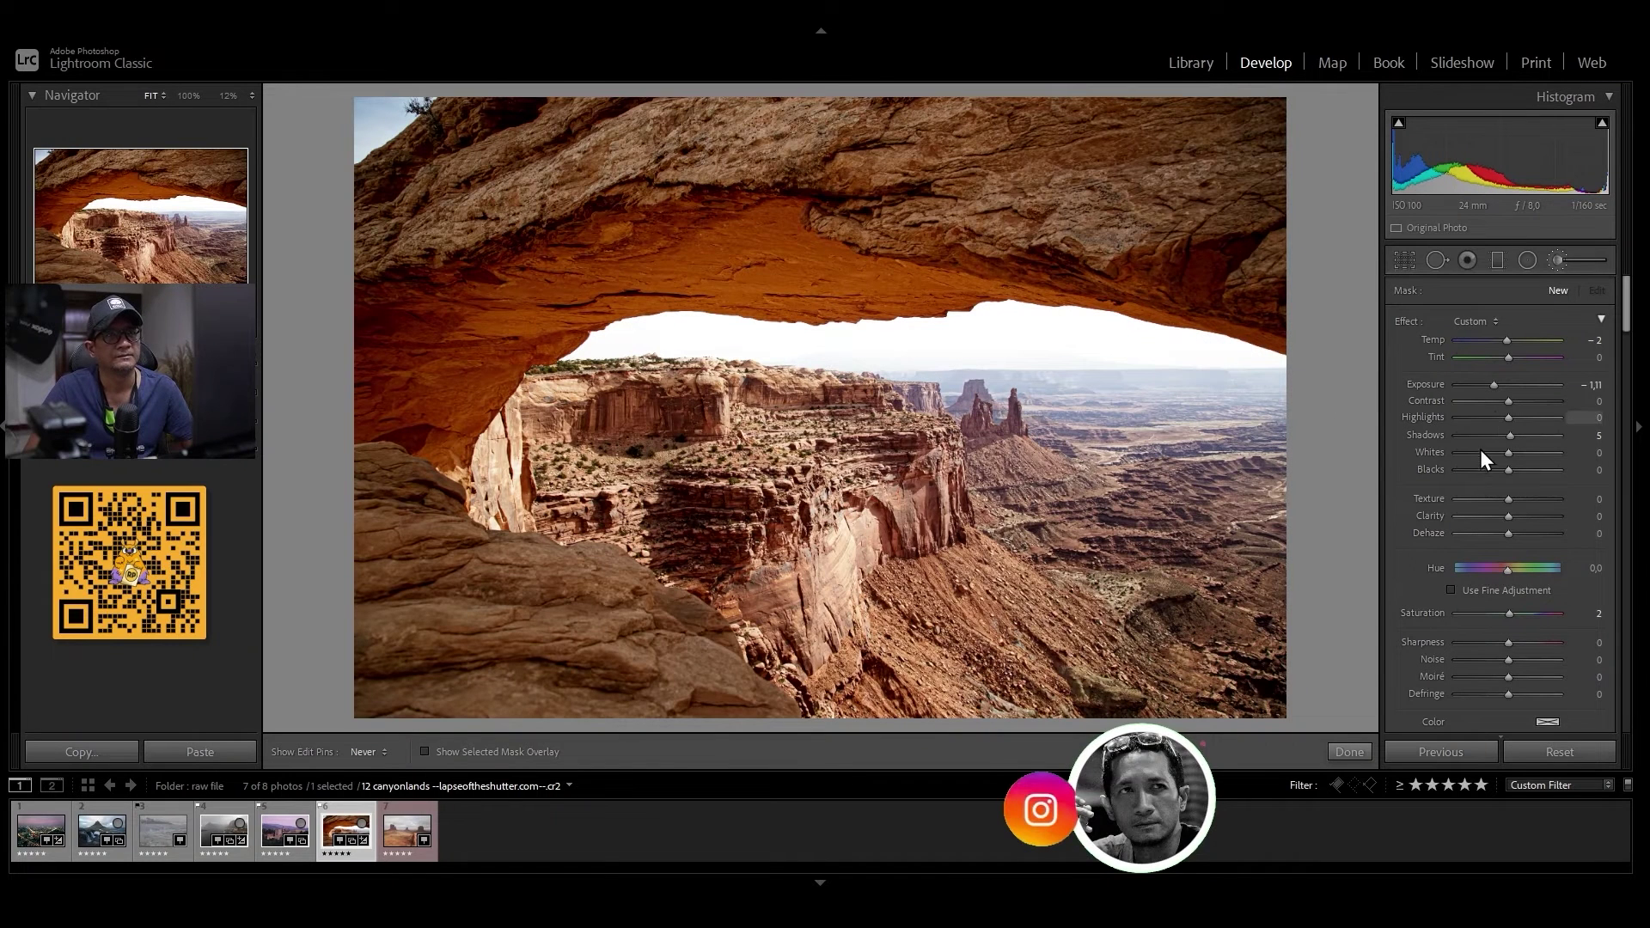
left_click_drag(1629, 309, 1619, 349)
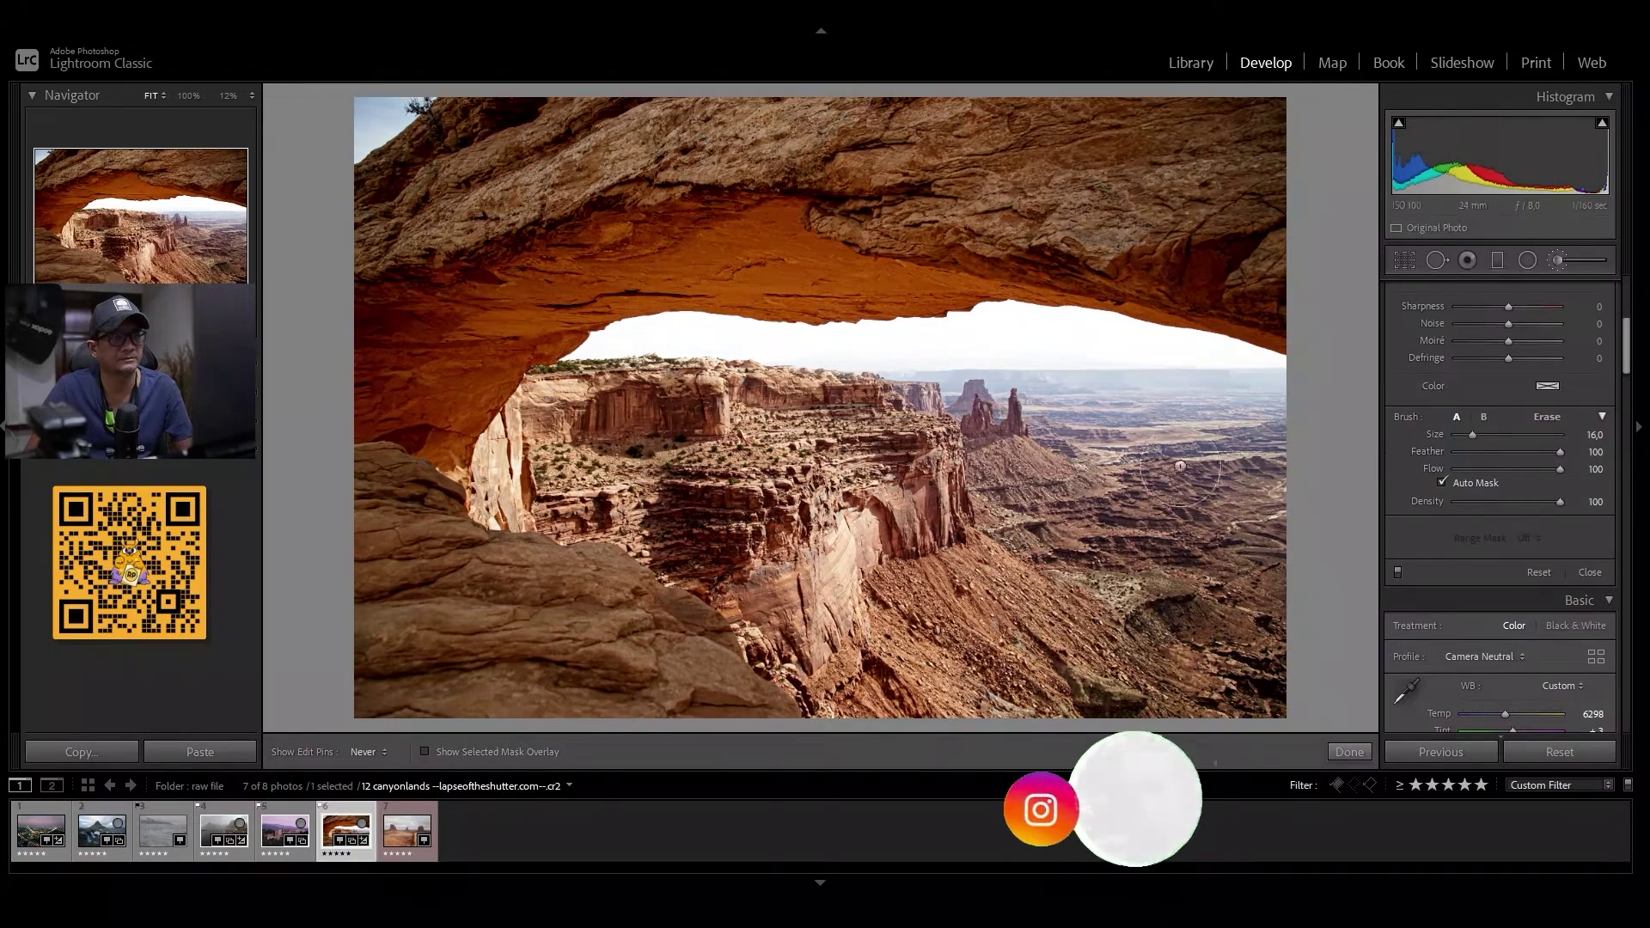
Adjust the adjustment brush's feather and density settings
left_click_drag(1549, 456, 1468, 450)
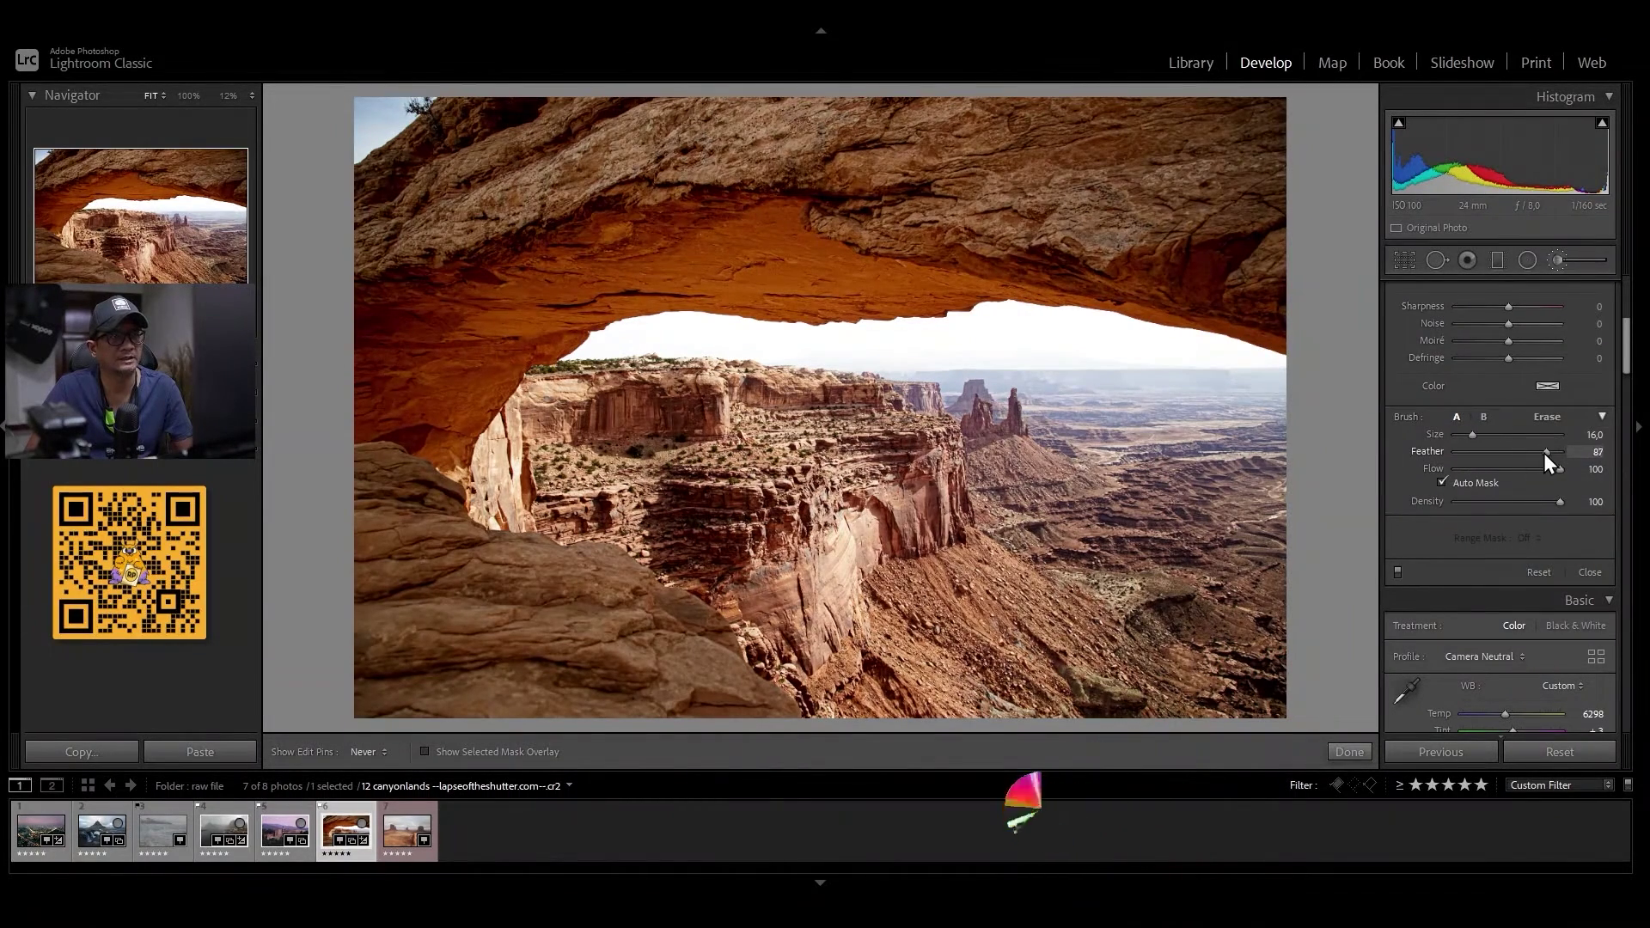
left_click_drag(1537, 459, 1533, 457)
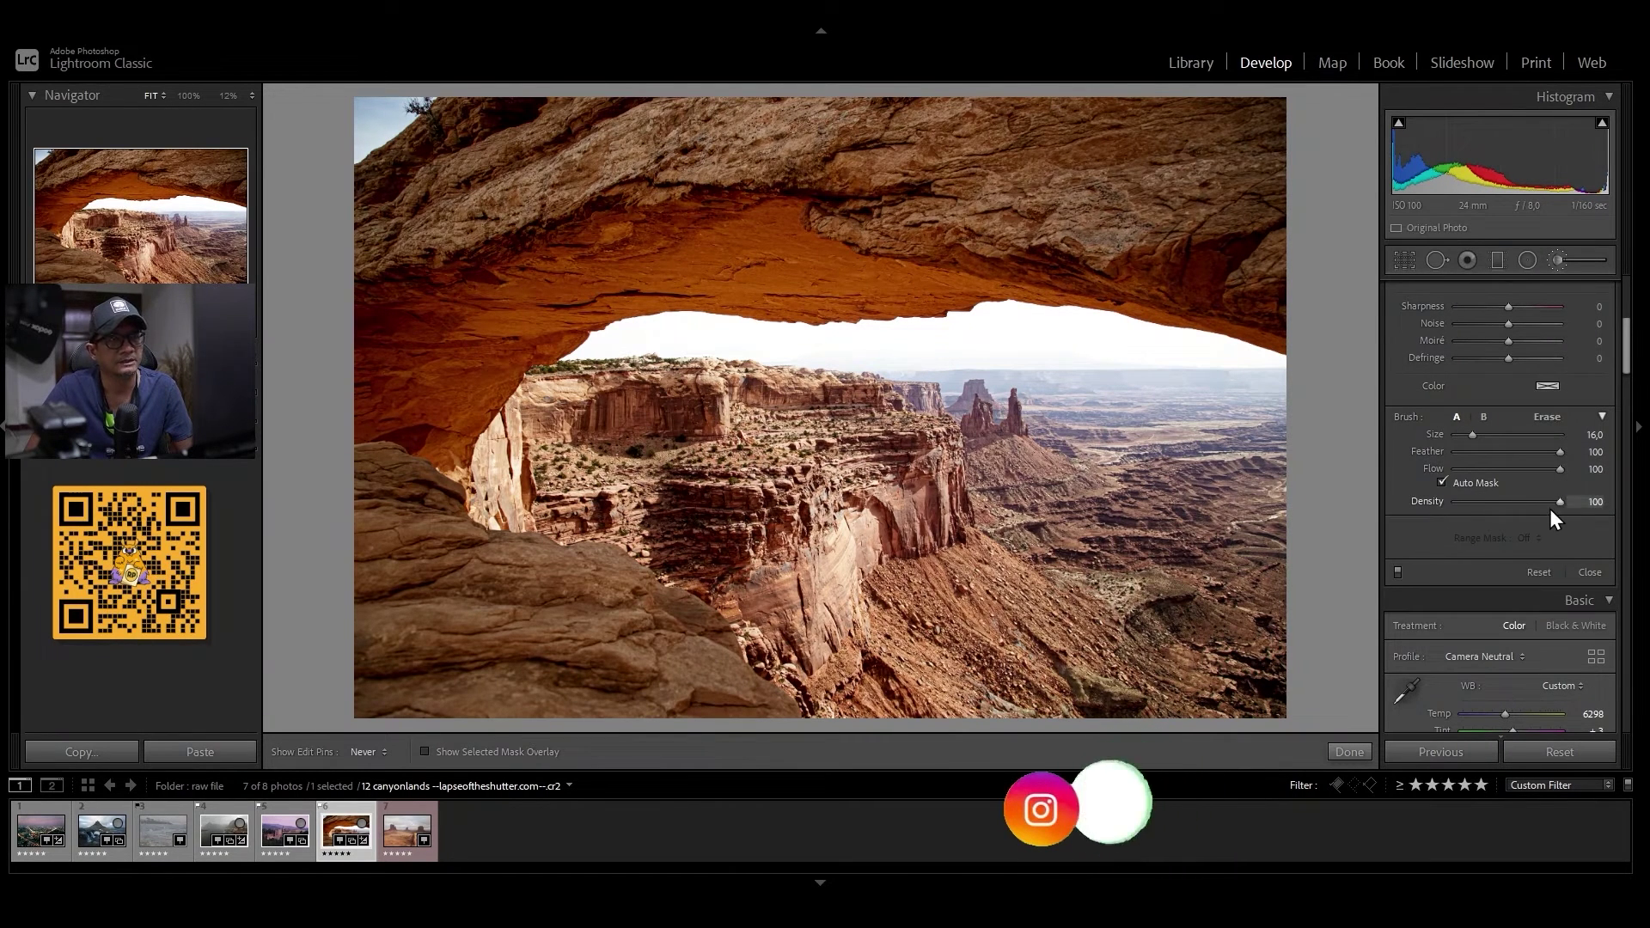
left_click_drag(1560, 503, 1480, 499)
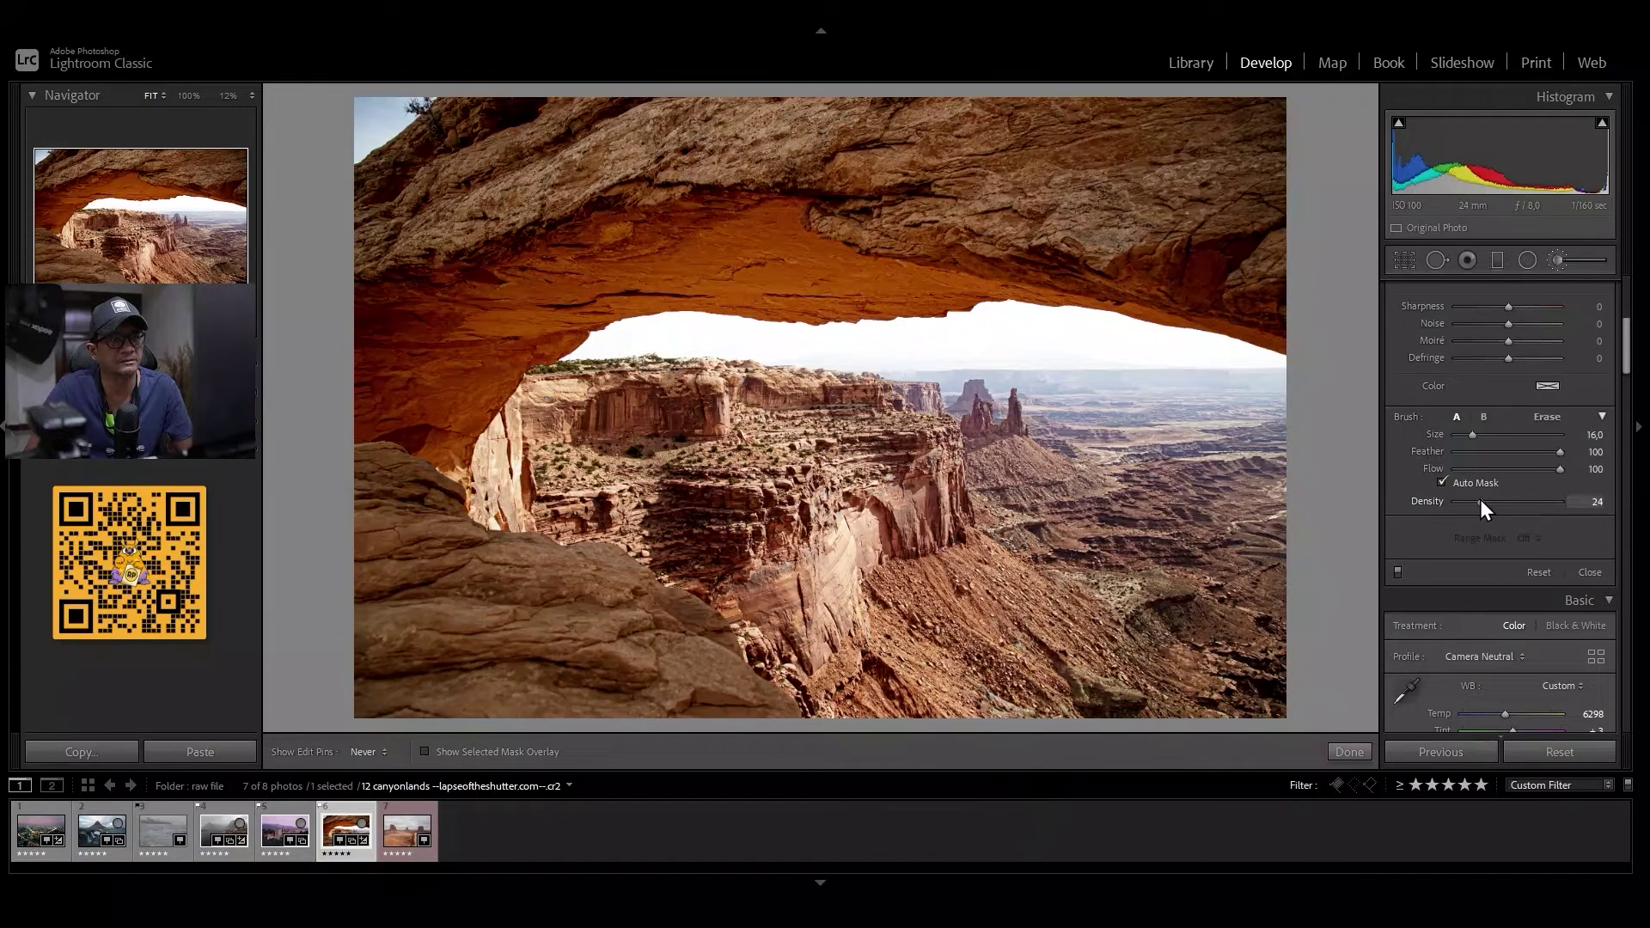
mouse_move(1525, 503)
left_mouse_down()
mouse_move(1504, 501)
mouse_move(1559, 513)
mouse_move(1478, 506)
mouse_move(1581, 523)
left_mouse_up()
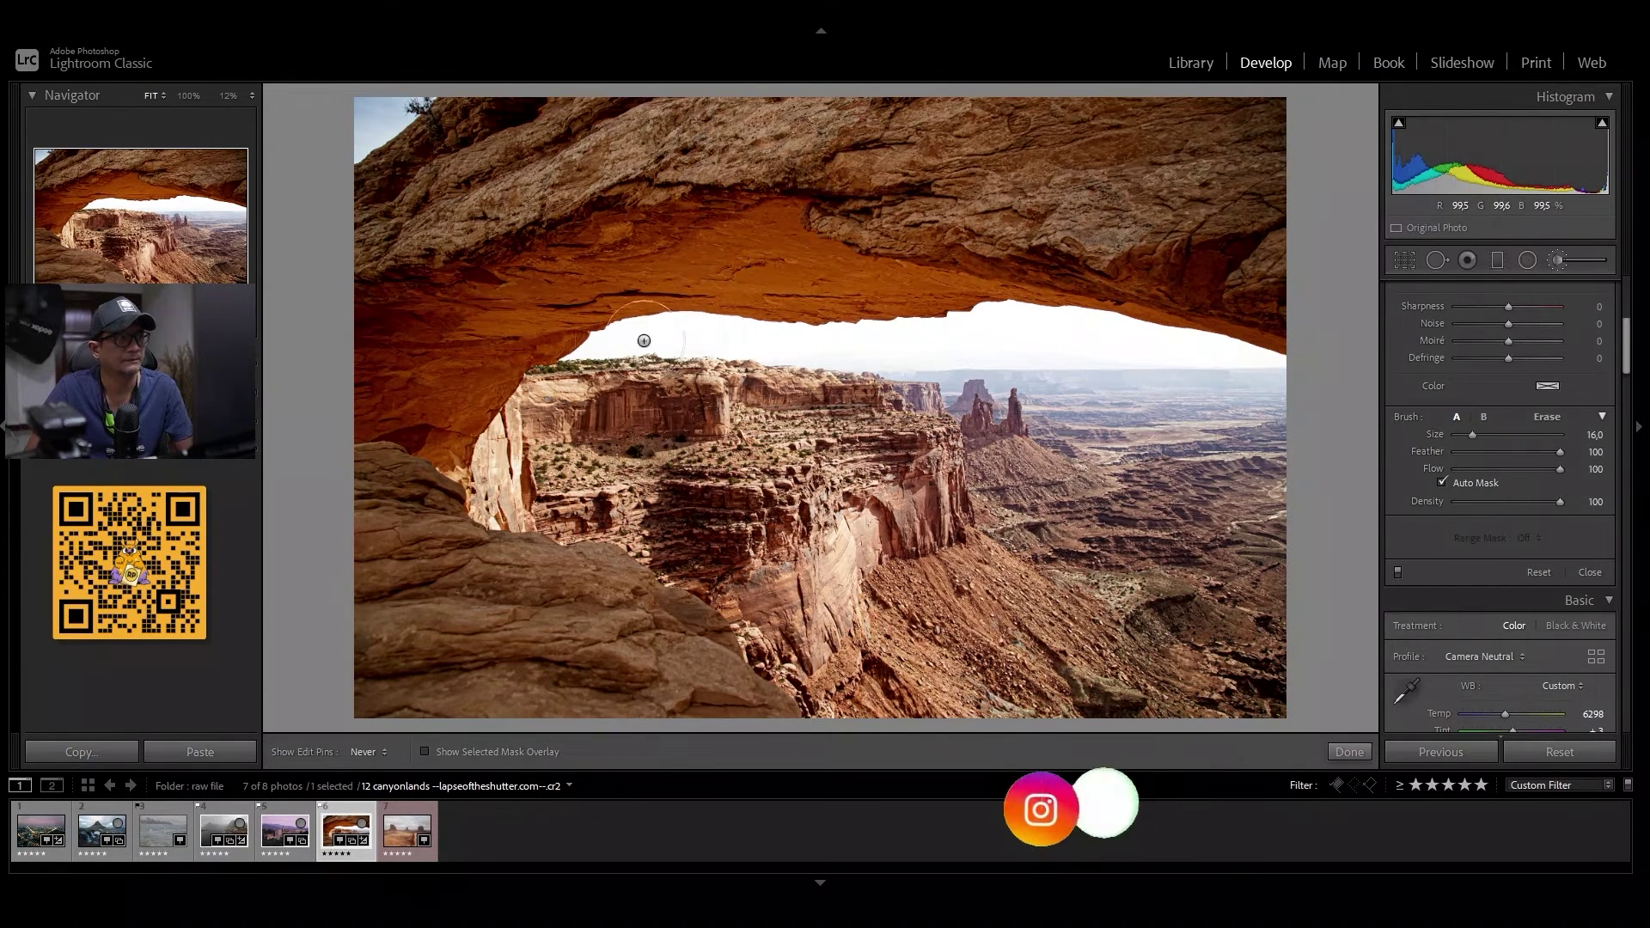
Paint the mask over the sky beneath the arch, erase spill on the arch, undo stray strokes
left_click_drag(763, 382, 609, 341)
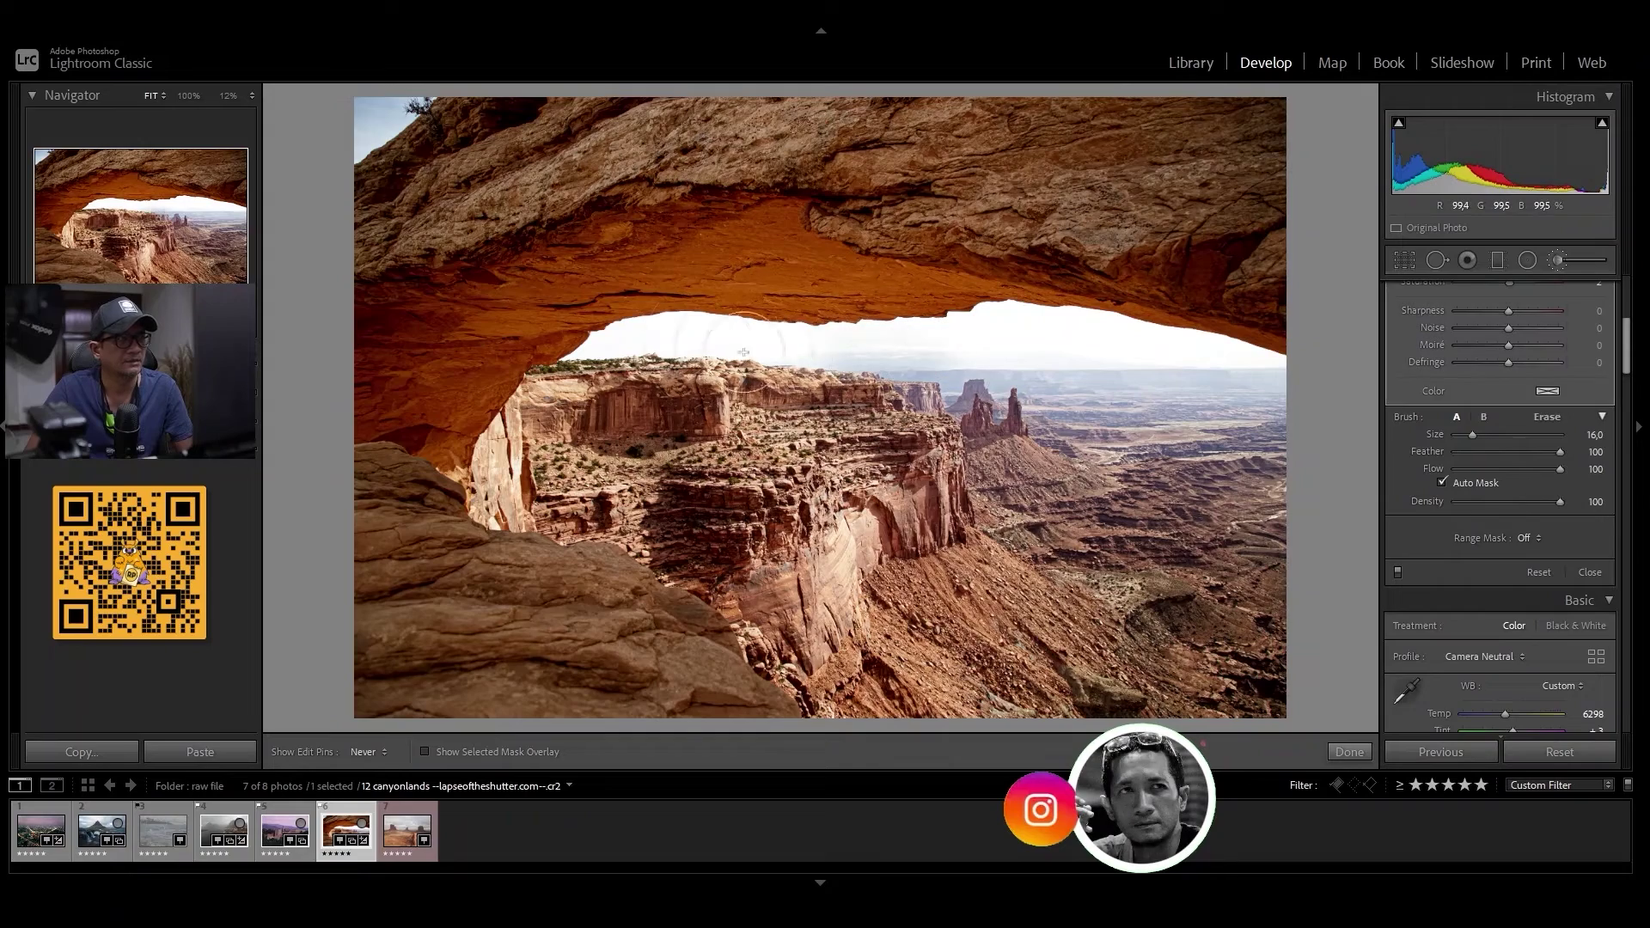
left_click_drag(1015, 331, 953, 337)
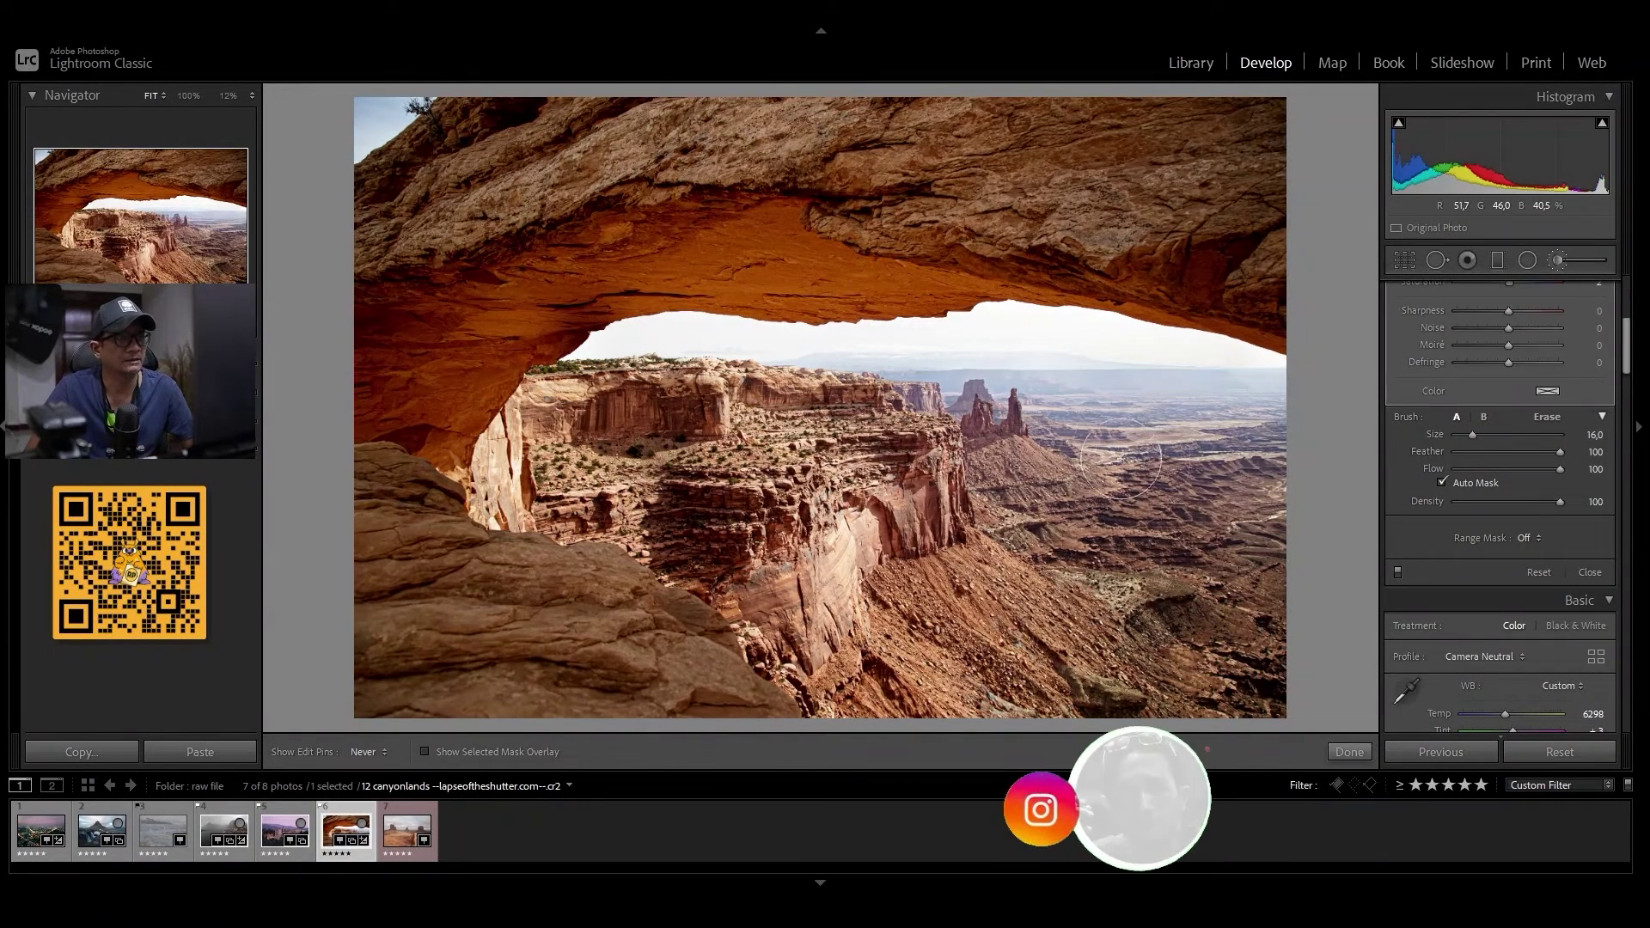
left_click(1549, 417)
left_click_drag(670, 283, 601, 266)
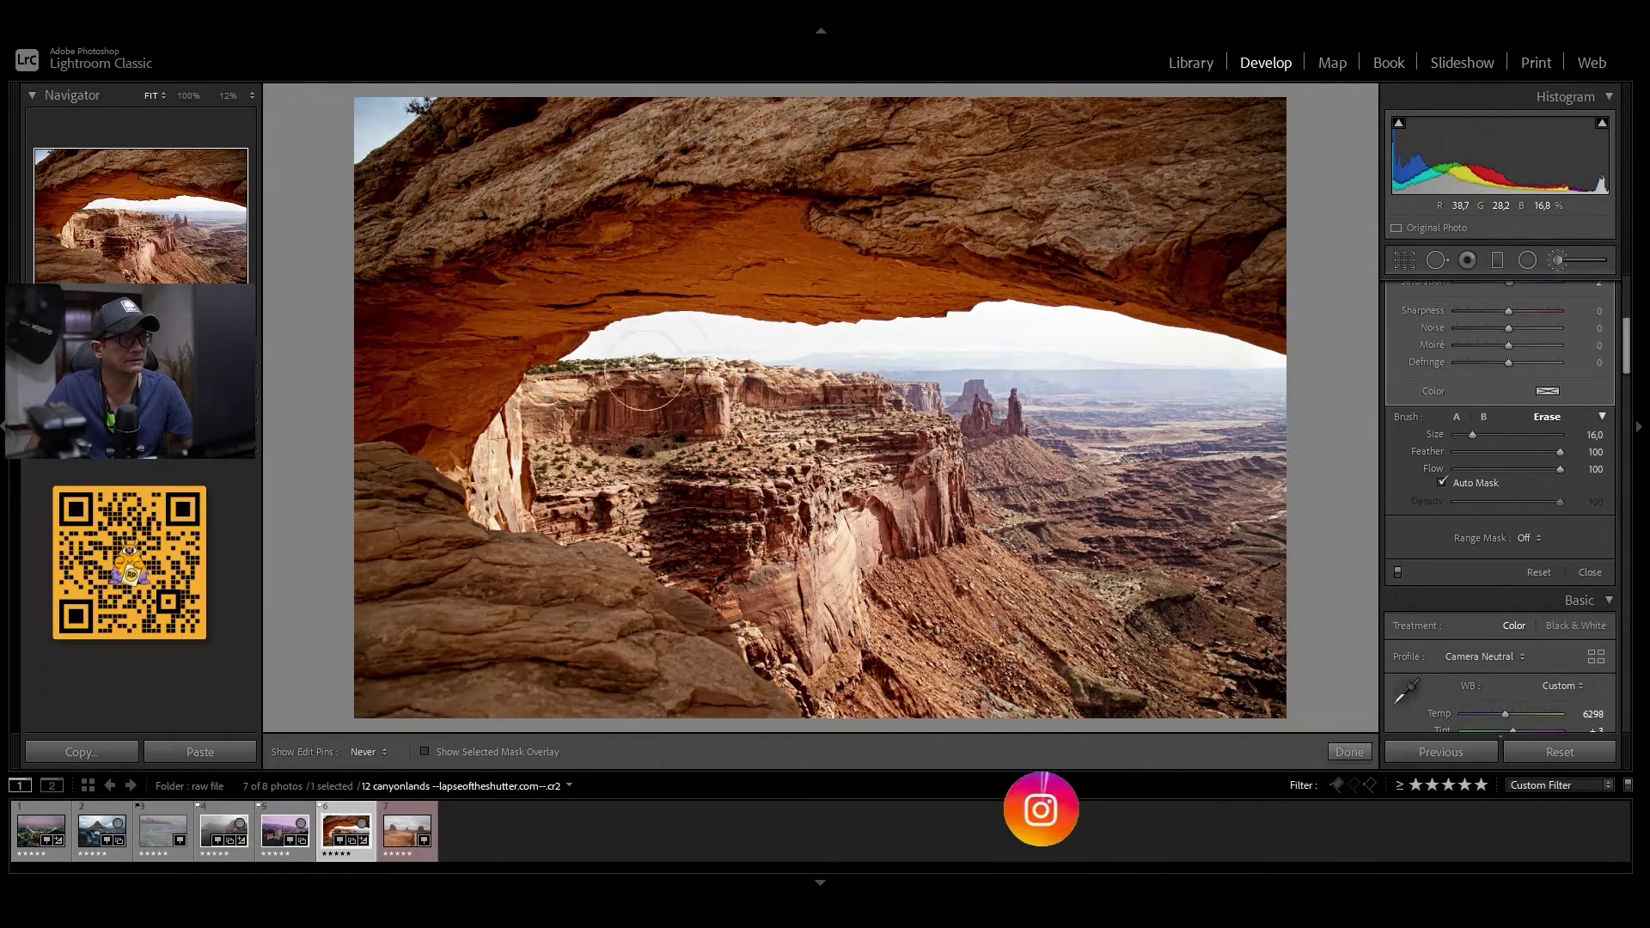
left_click(1458, 417)
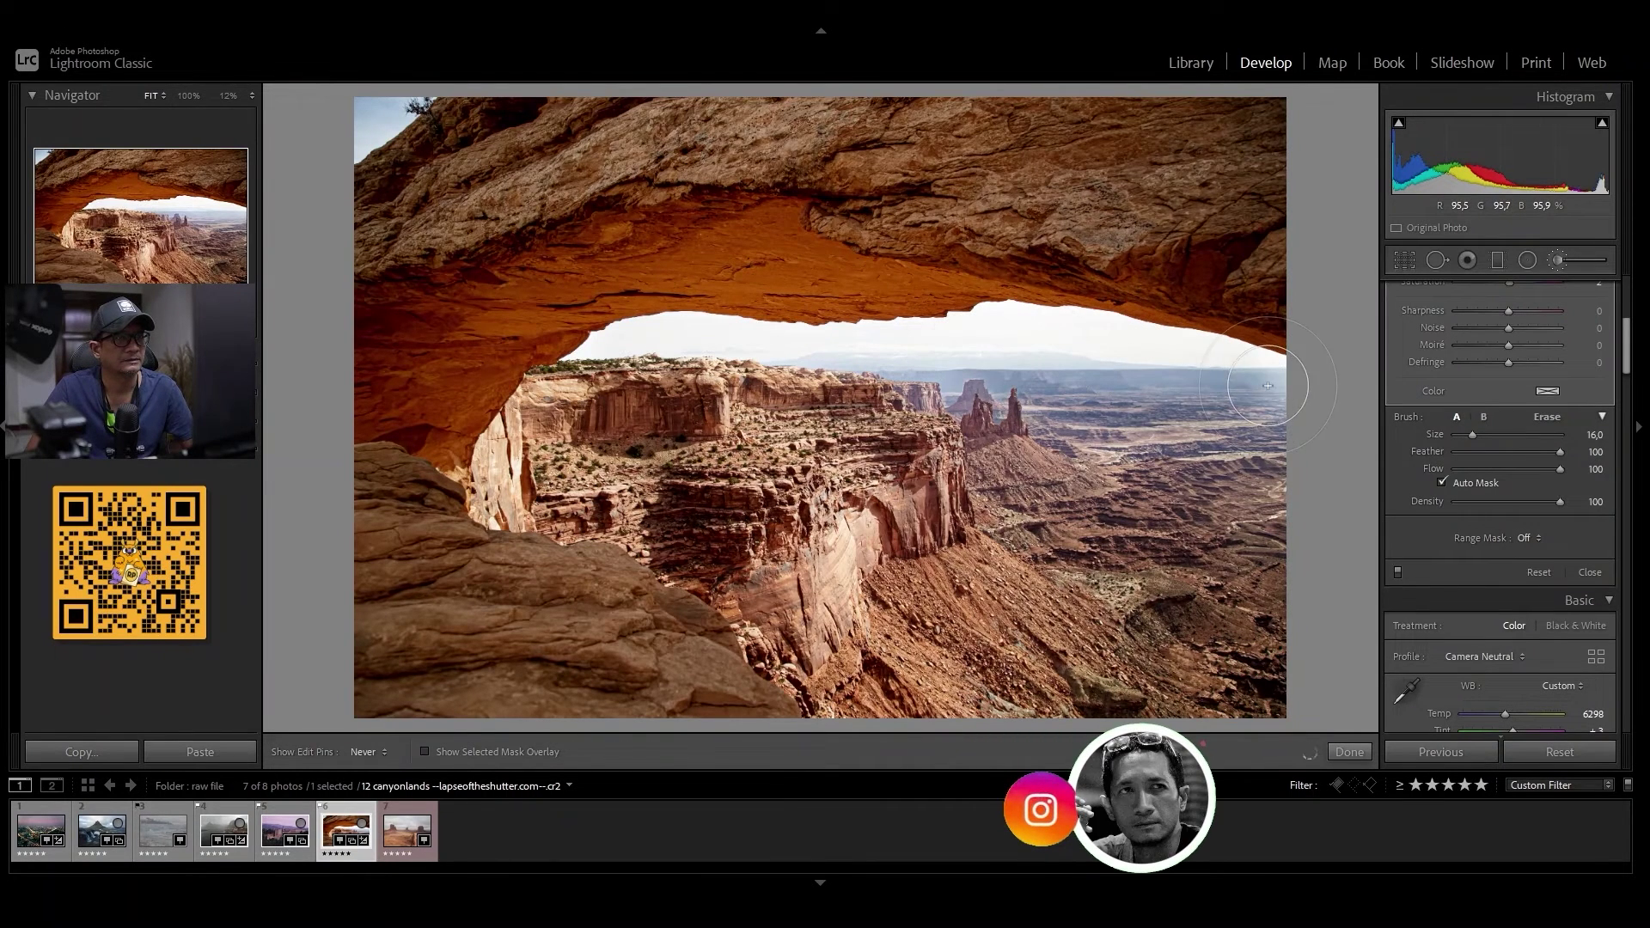
key("ctrl+z")
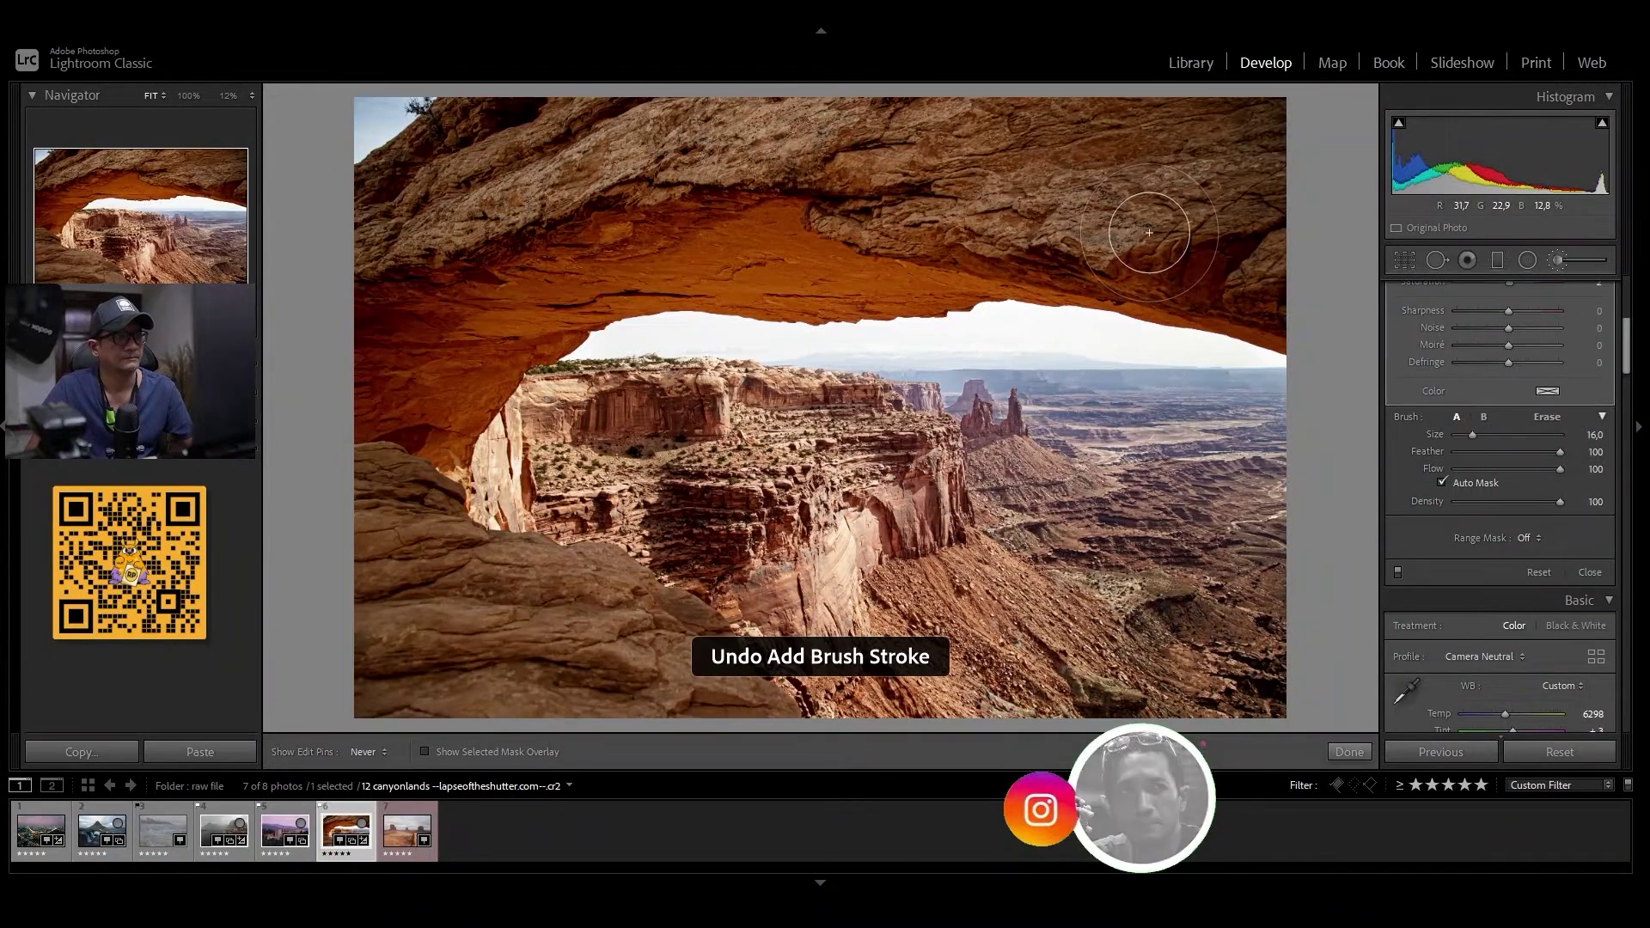
key("z")
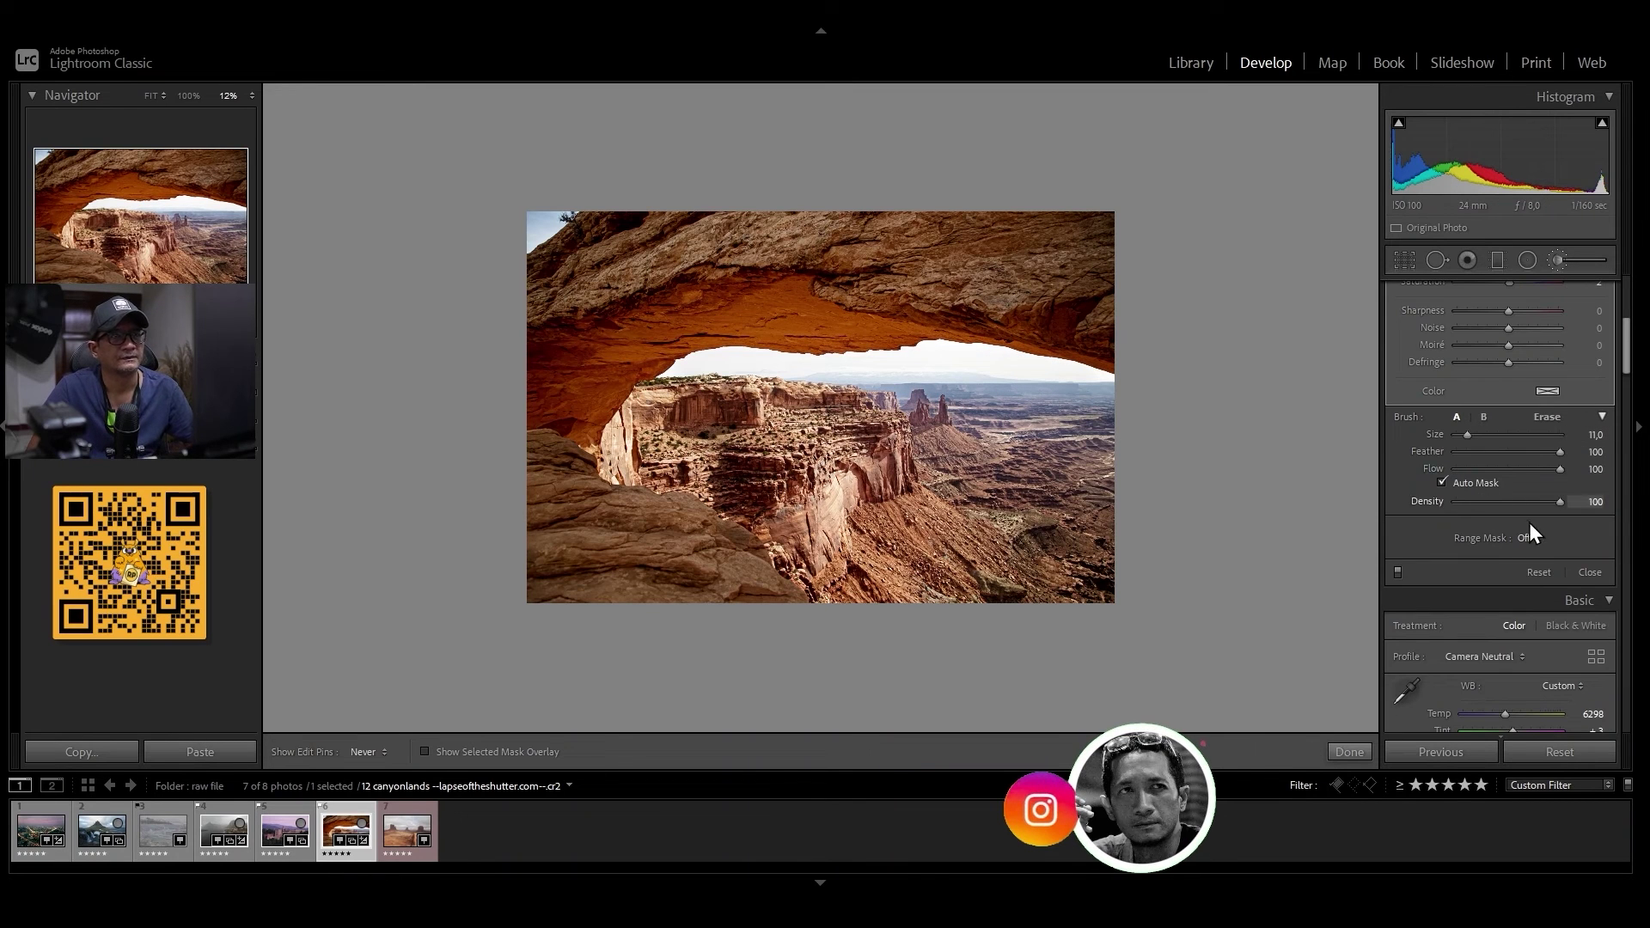
Set brush density 80 and limit the mask to luminance 0–83, smoothness 73
mouse_move(1552, 497)
left_mouse_down()
mouse_move(1499, 498)
mouse_move(1539, 502)
left_mouse_up()
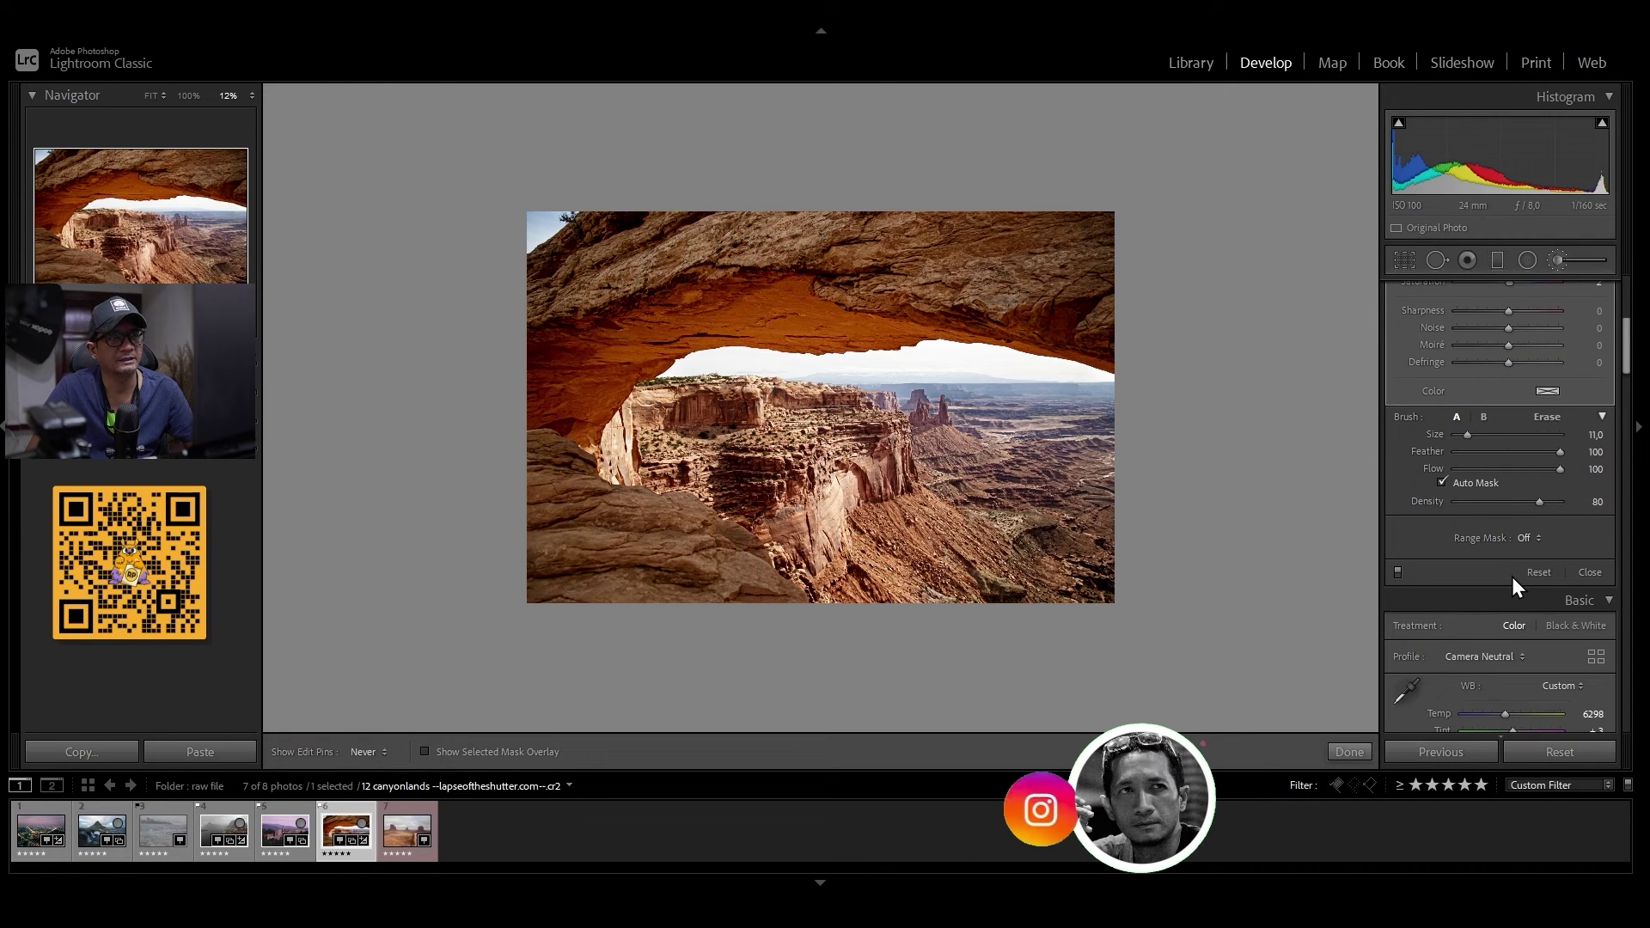
left_click(1534, 538)
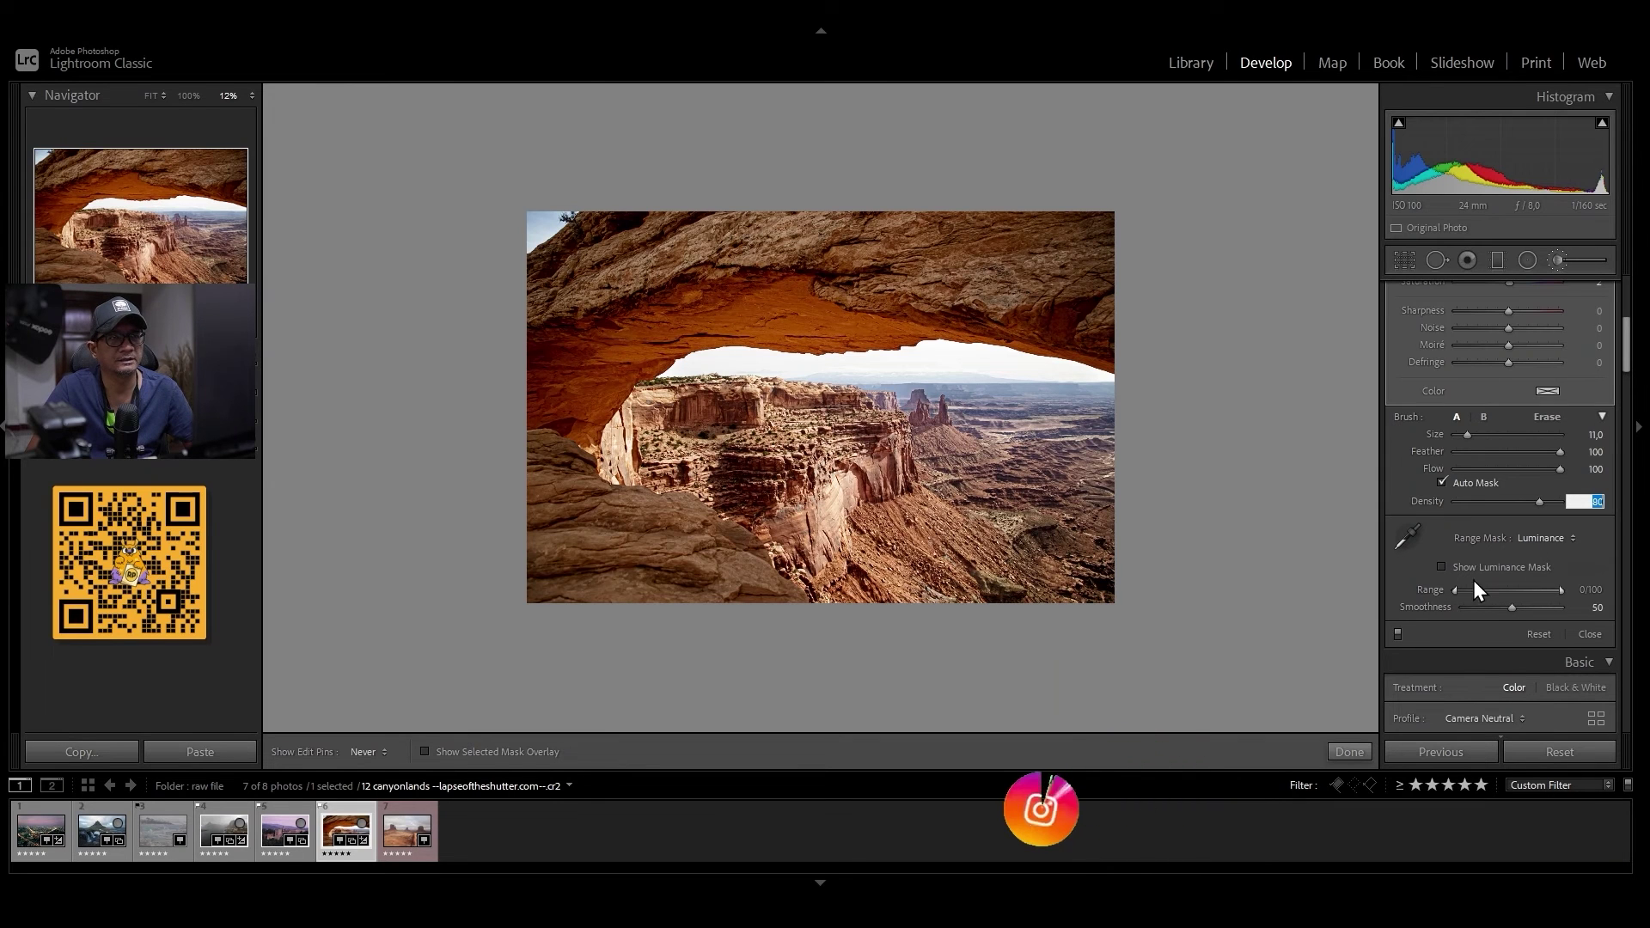
left_click_drag(1455, 591, 1452, 588)
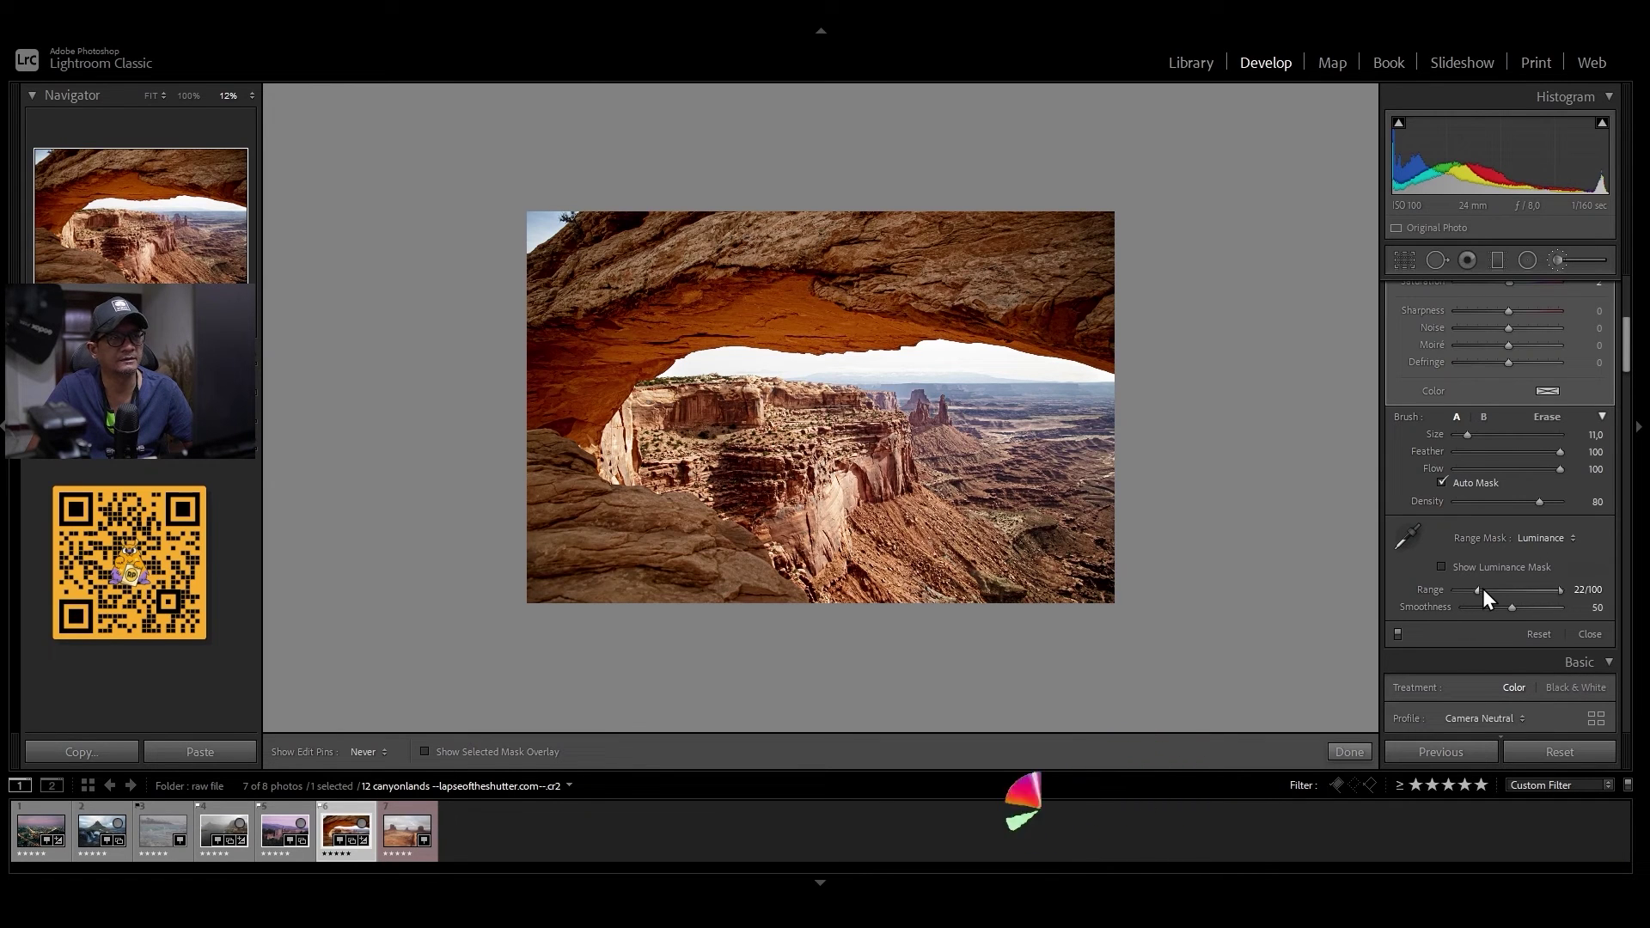
left_click_drag(1458, 589, 1424, 588)
left_click_drag(1560, 592, 1516, 613)
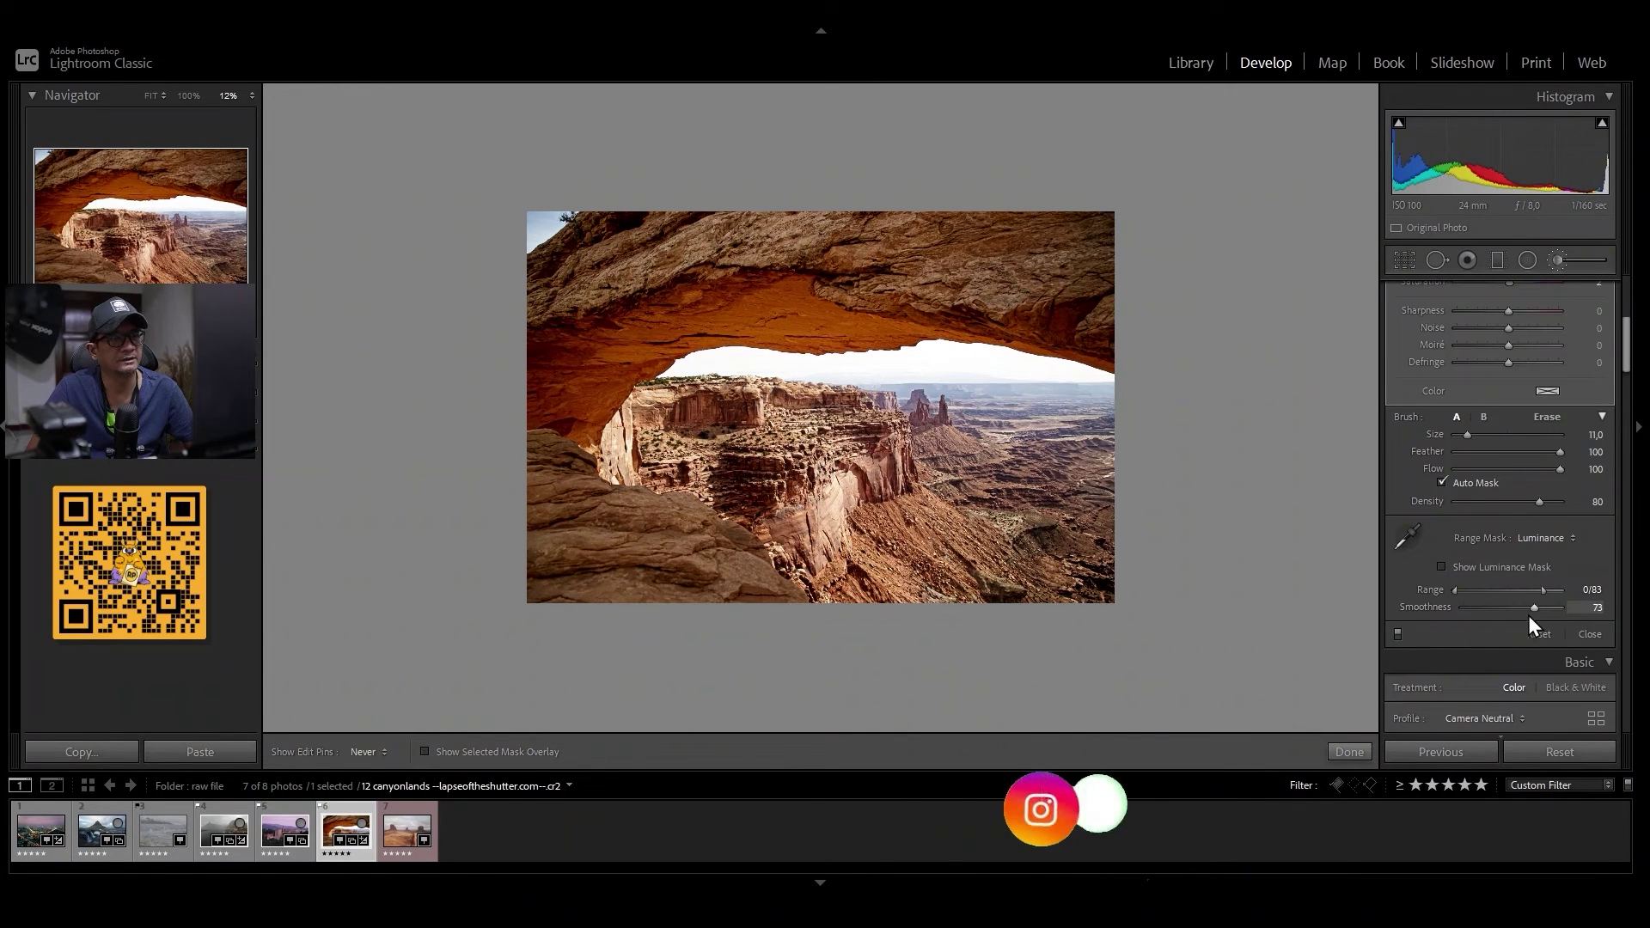
left_click(1349, 751)
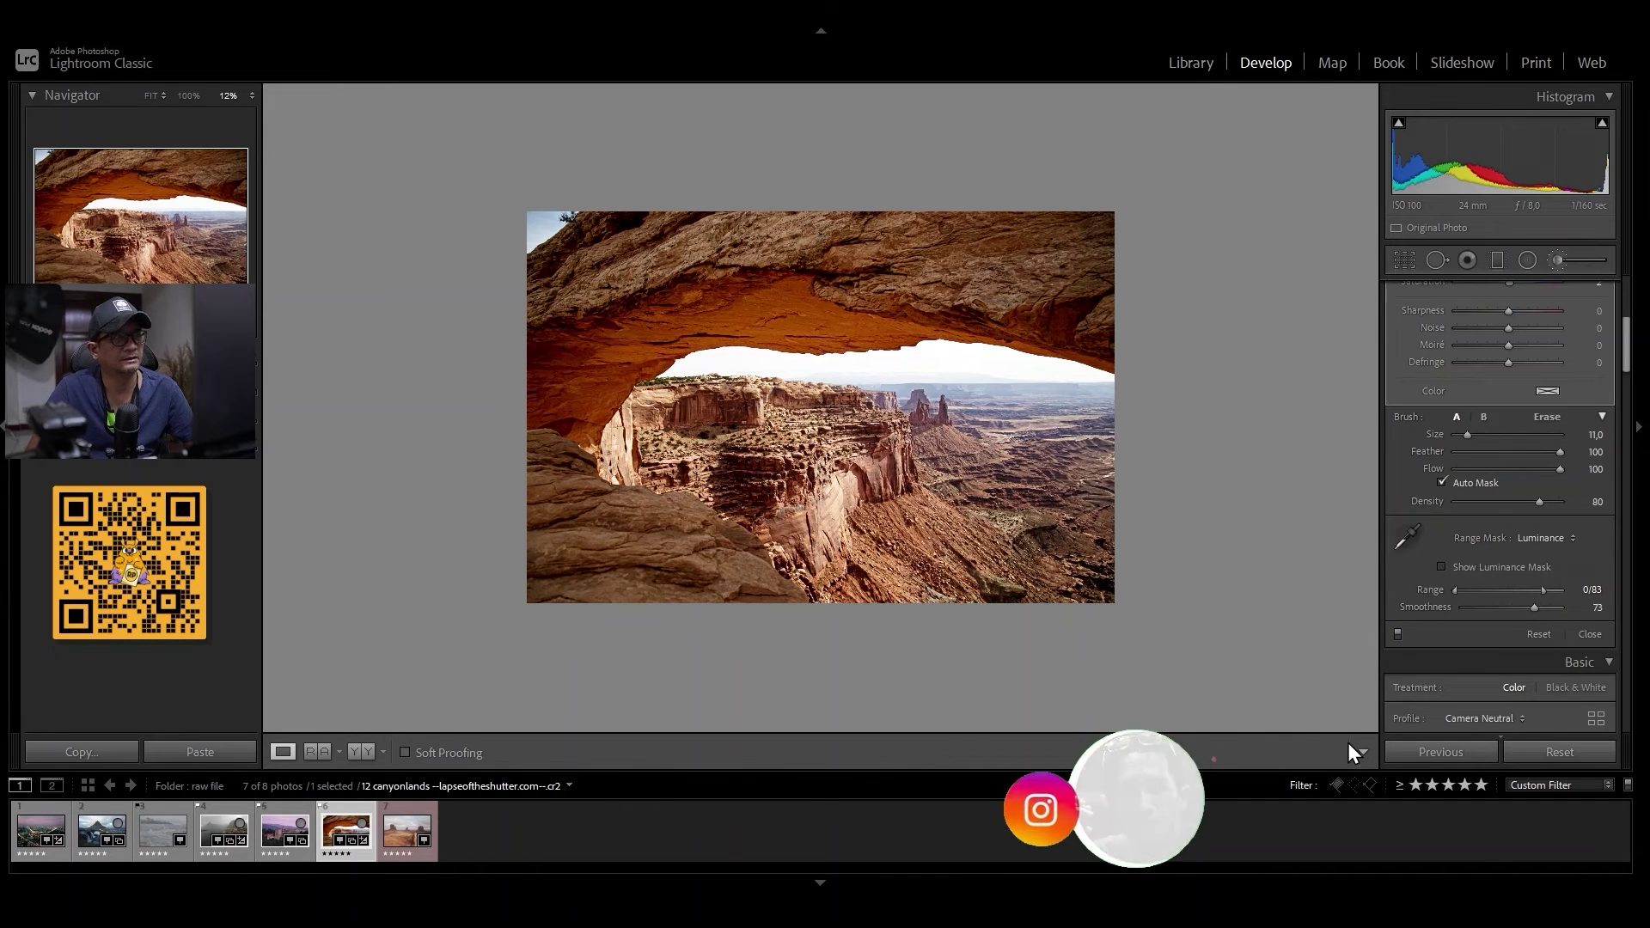
left_click(272, 827)
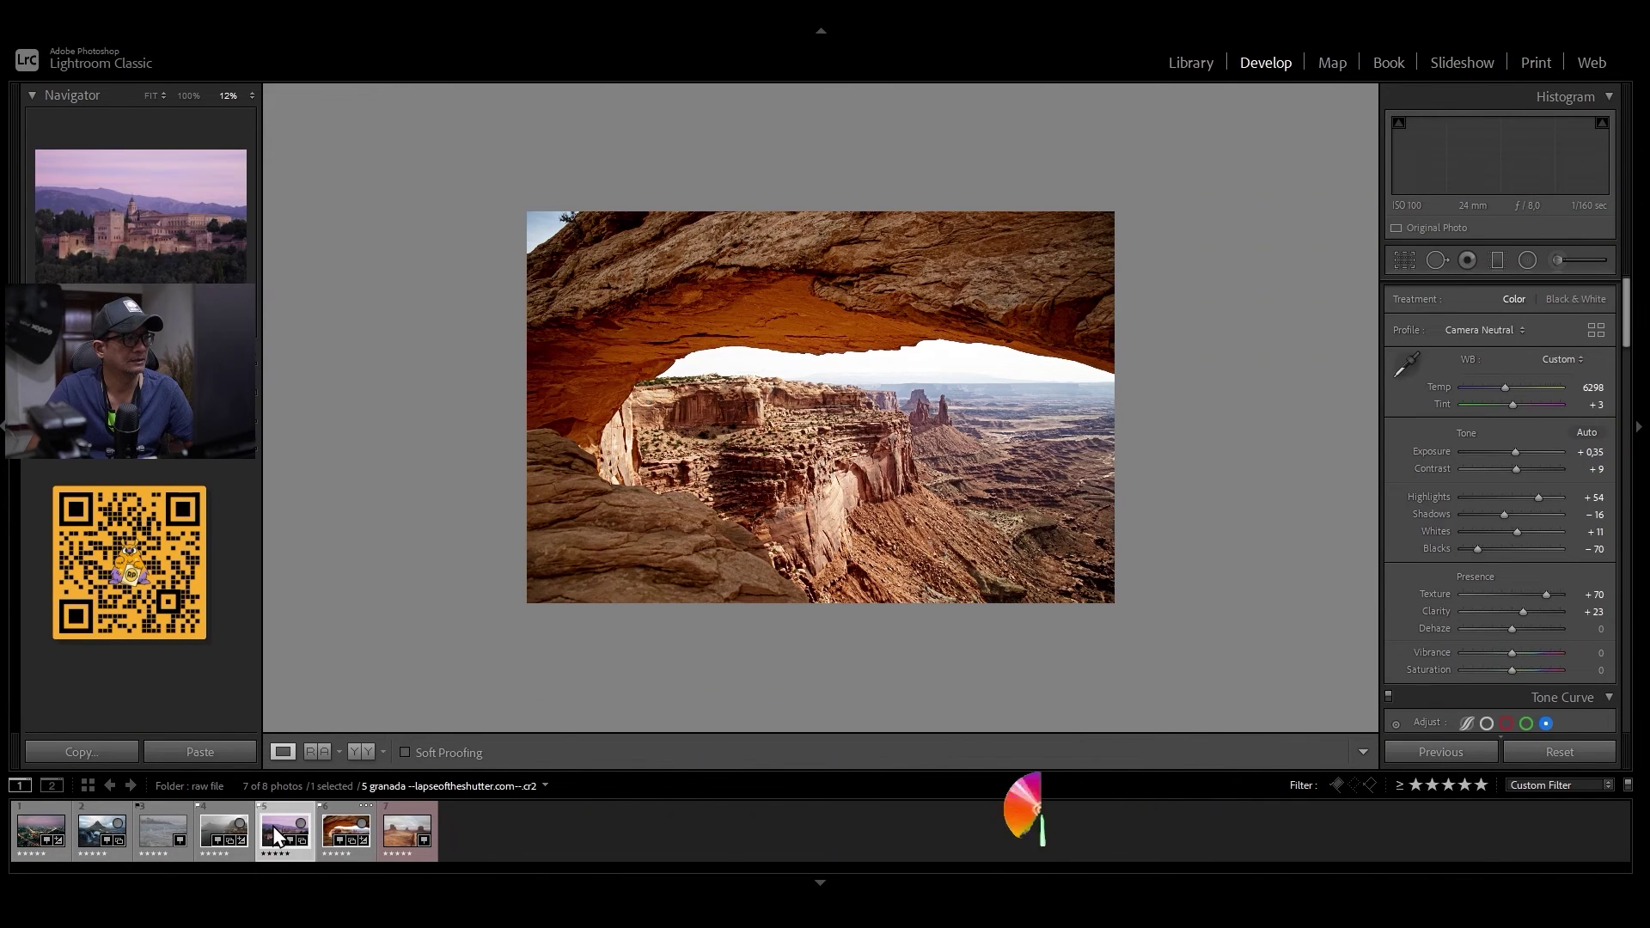
Open the Monument Valley photo and darken its sky with a graduated filter at exposure −0.84
left_click(391, 832)
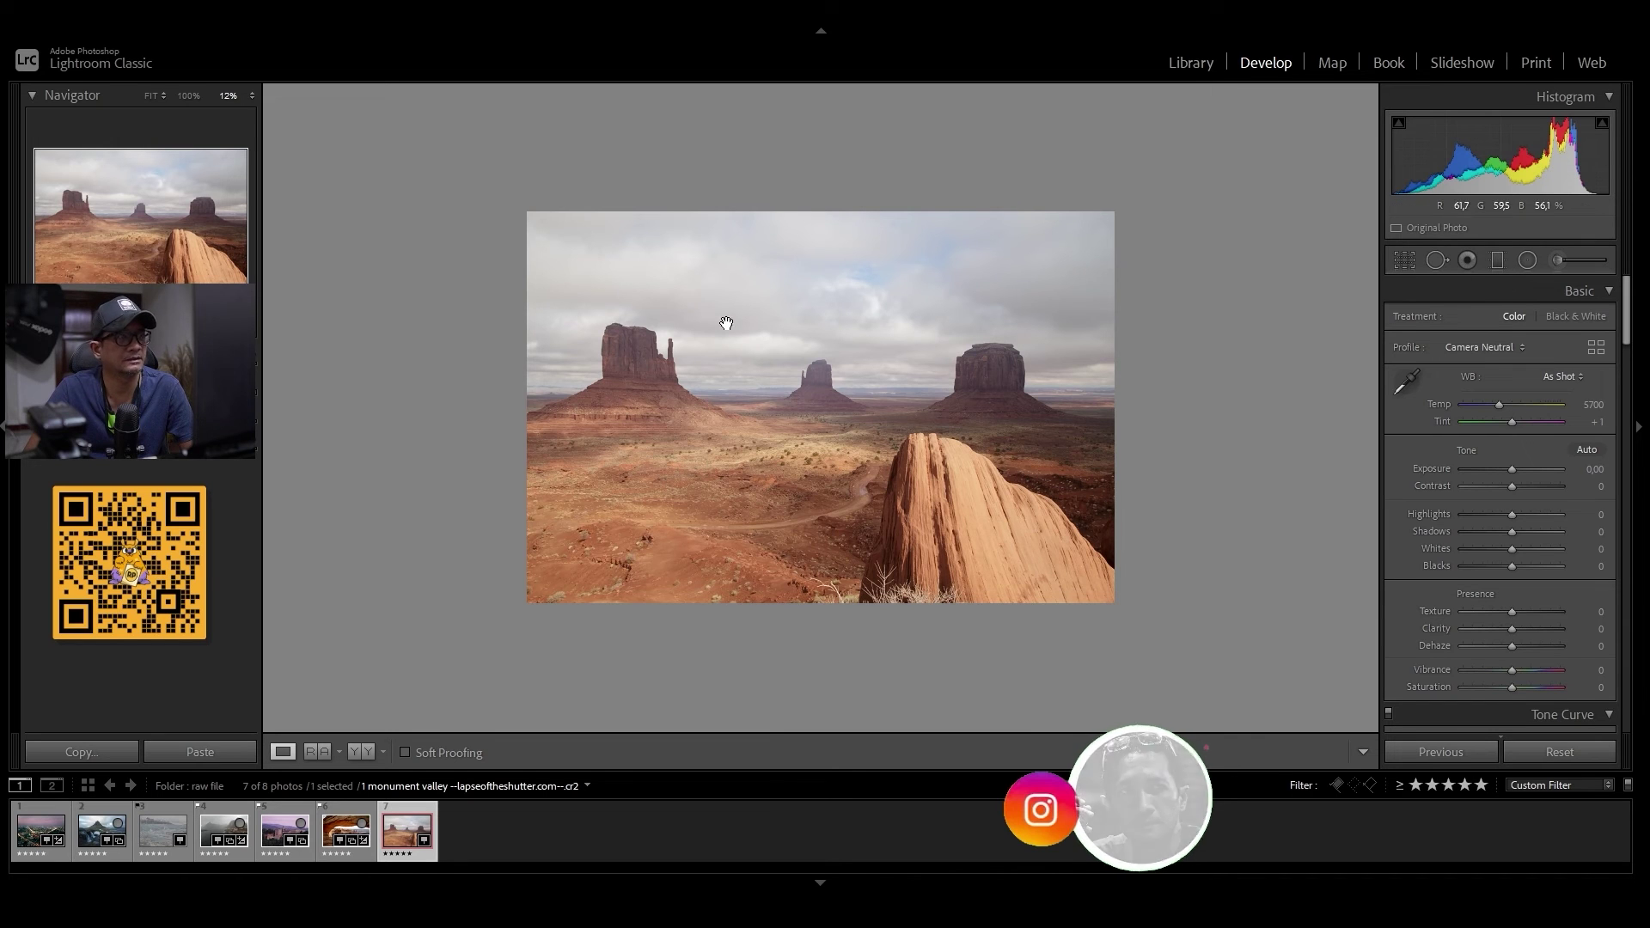
left_click(1497, 260)
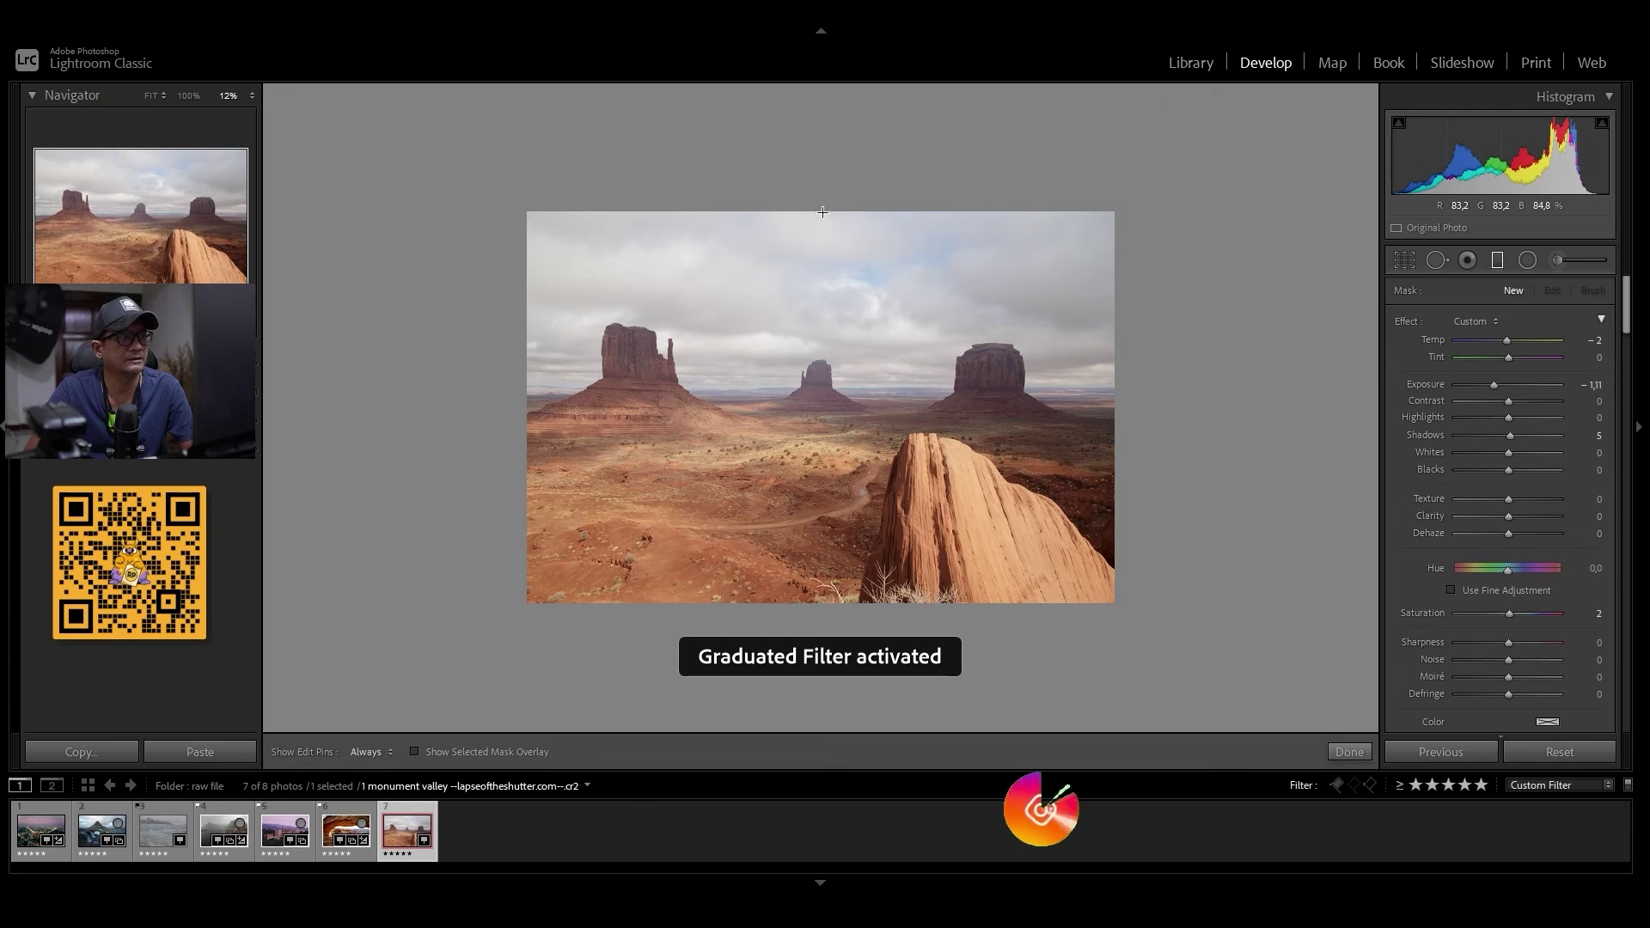
left_click_drag(802, 205, 803, 389)
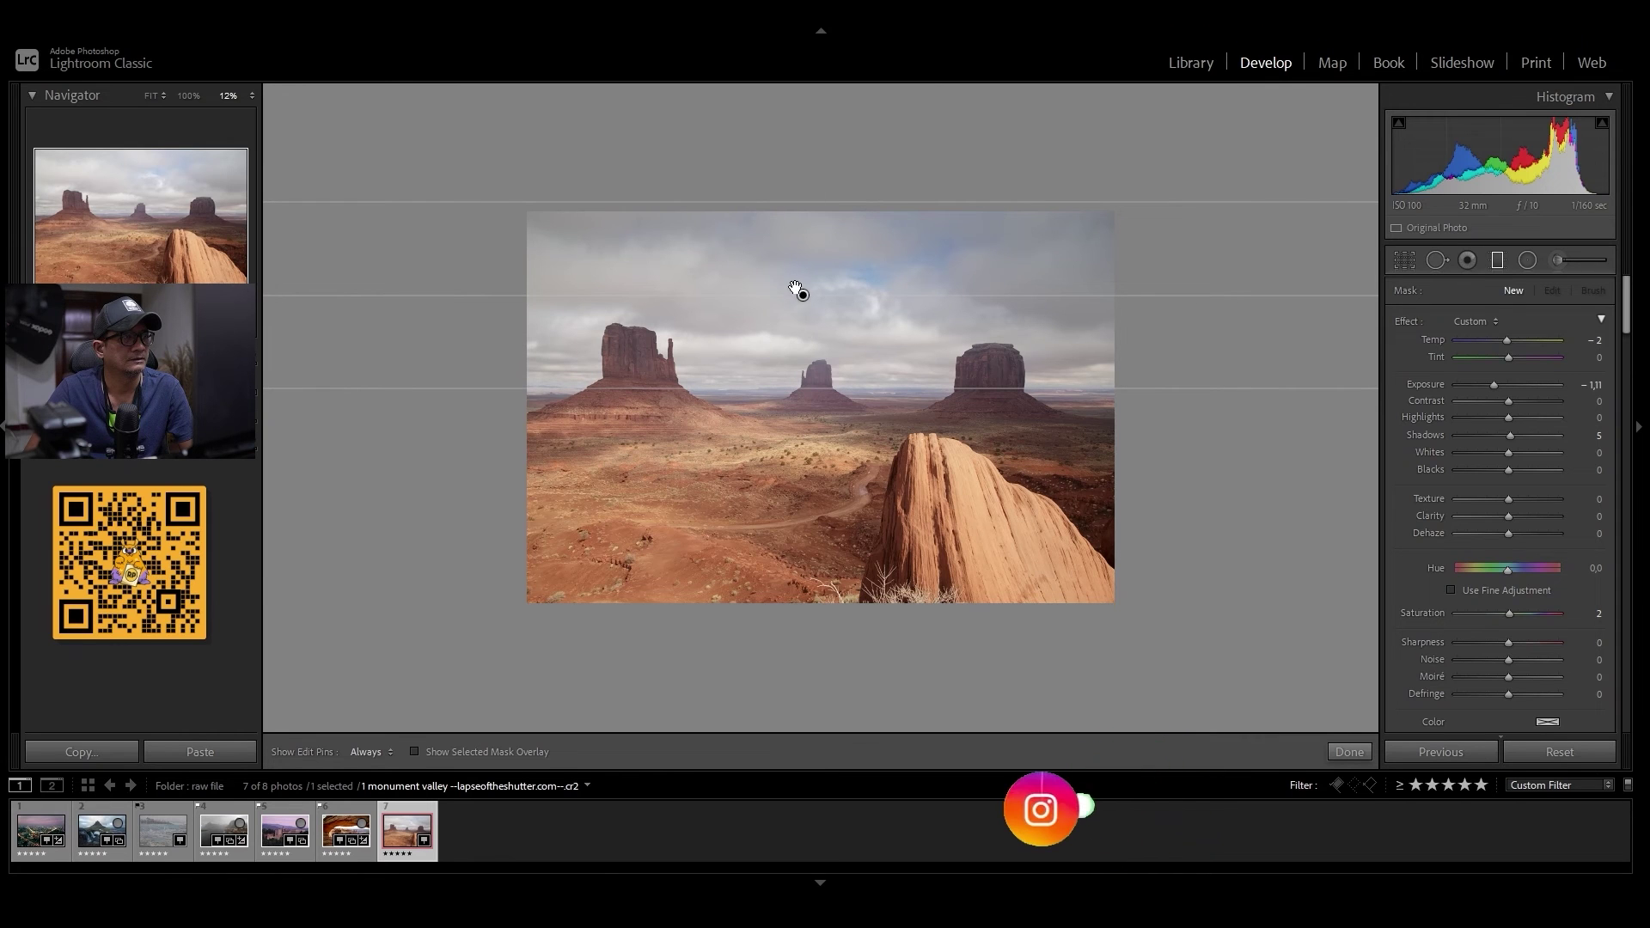
left_click_drag(803, 295, 805, 304)
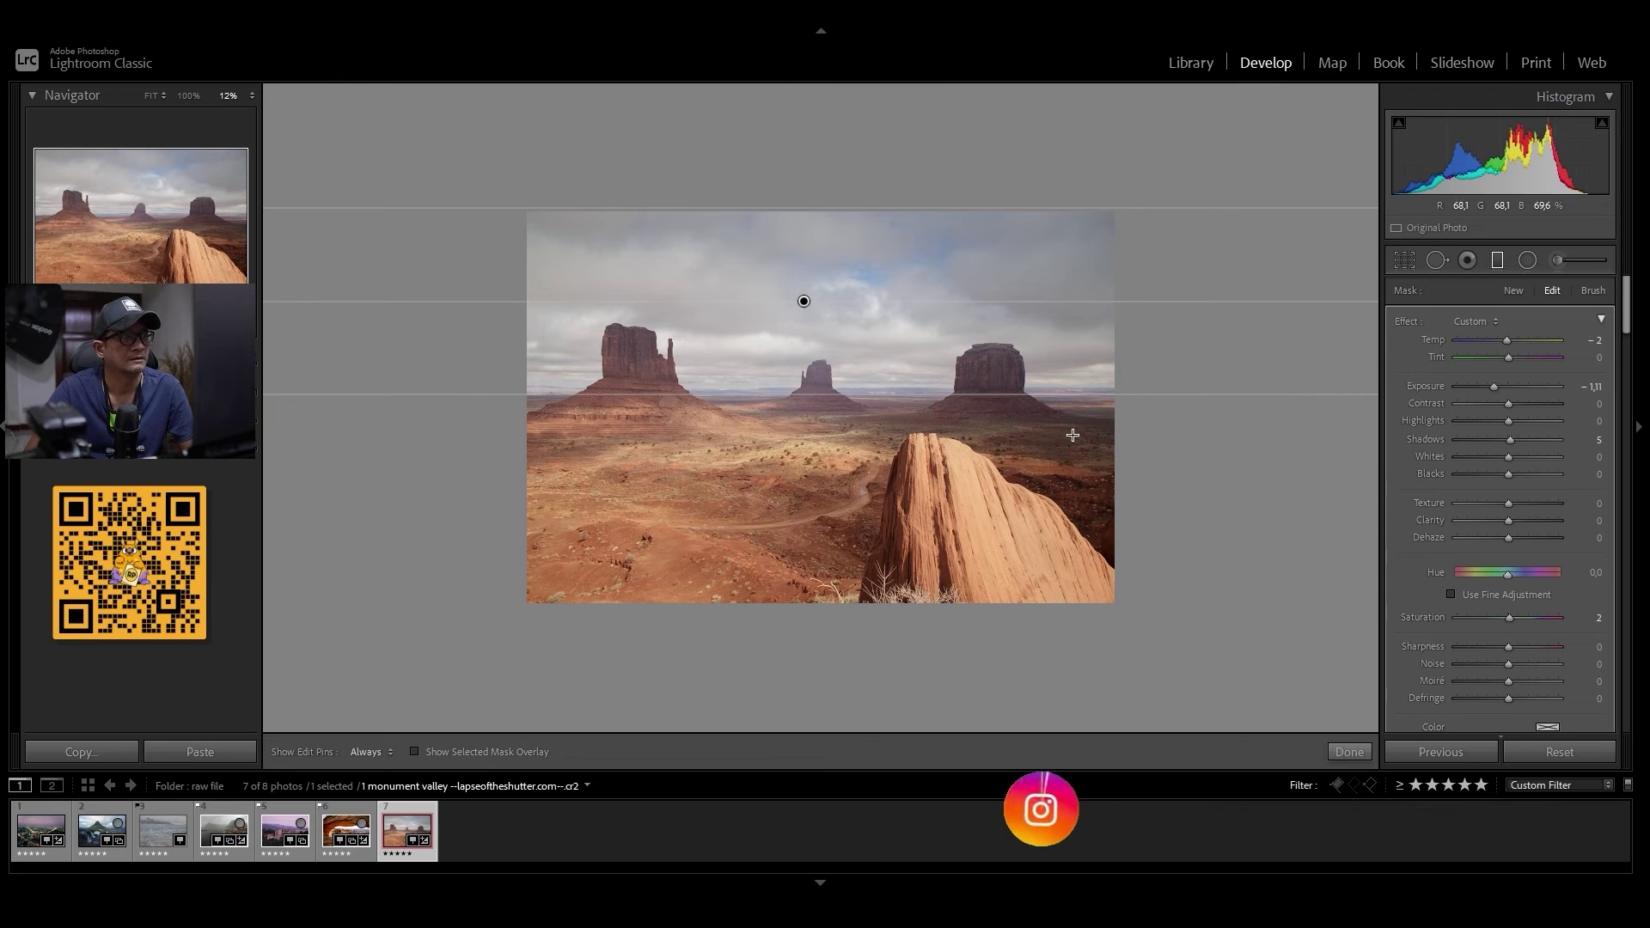
mouse_move(1492, 386)
left_mouse_down()
mouse_move(1477, 385)
mouse_move(1493, 385)
left_mouse_up()
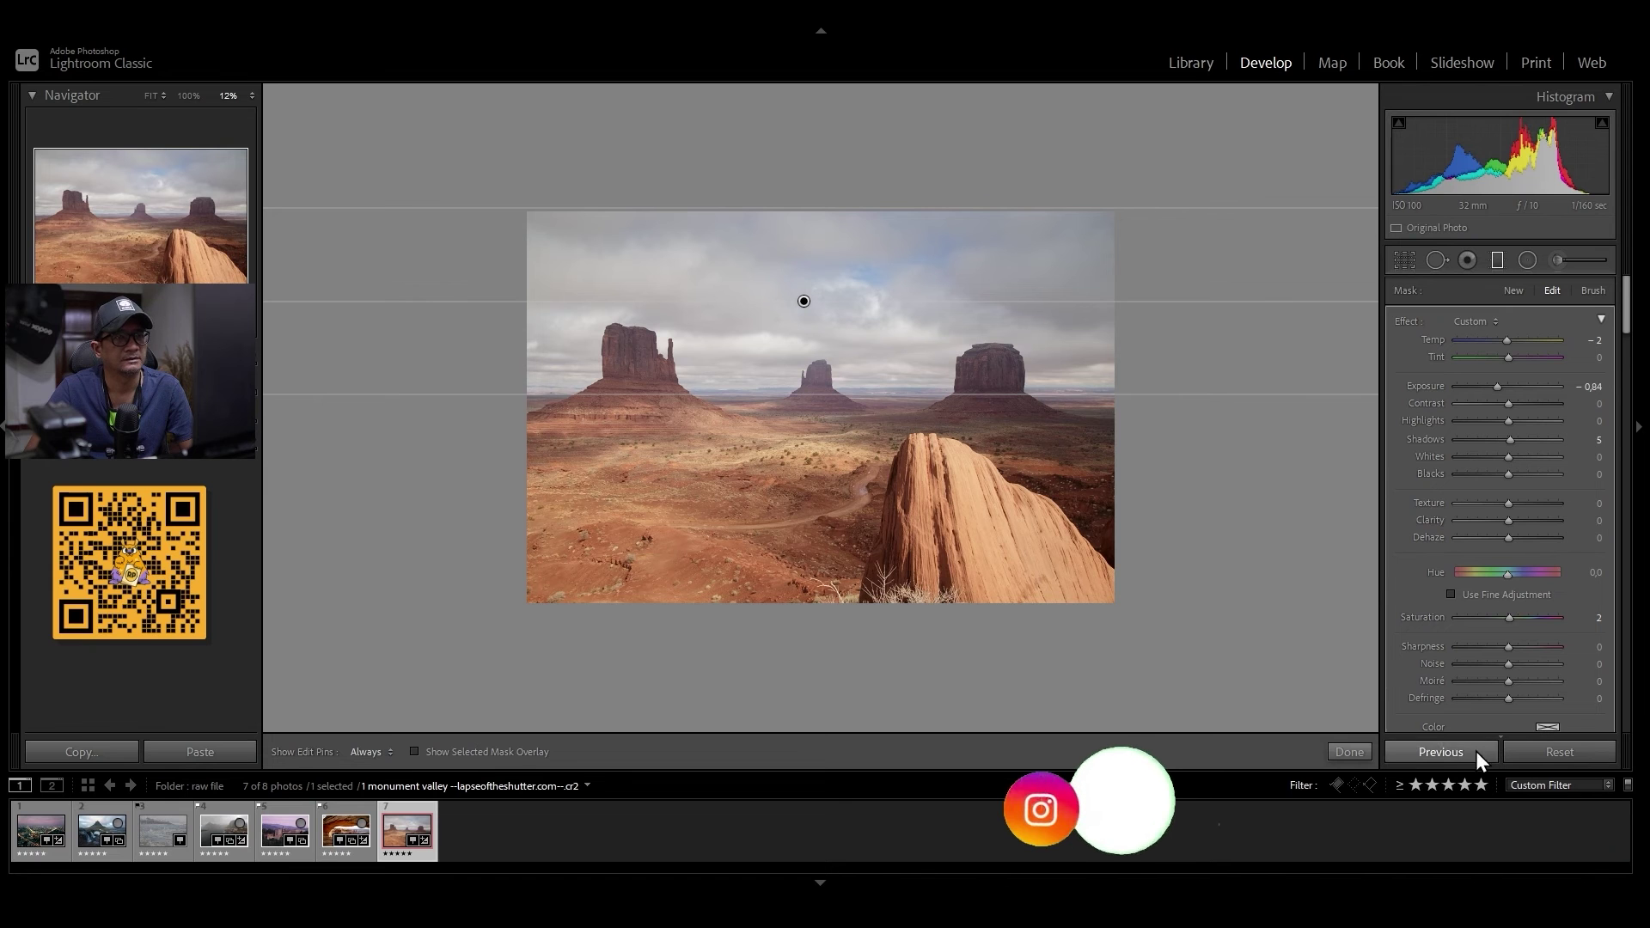
left_click(1363, 754)
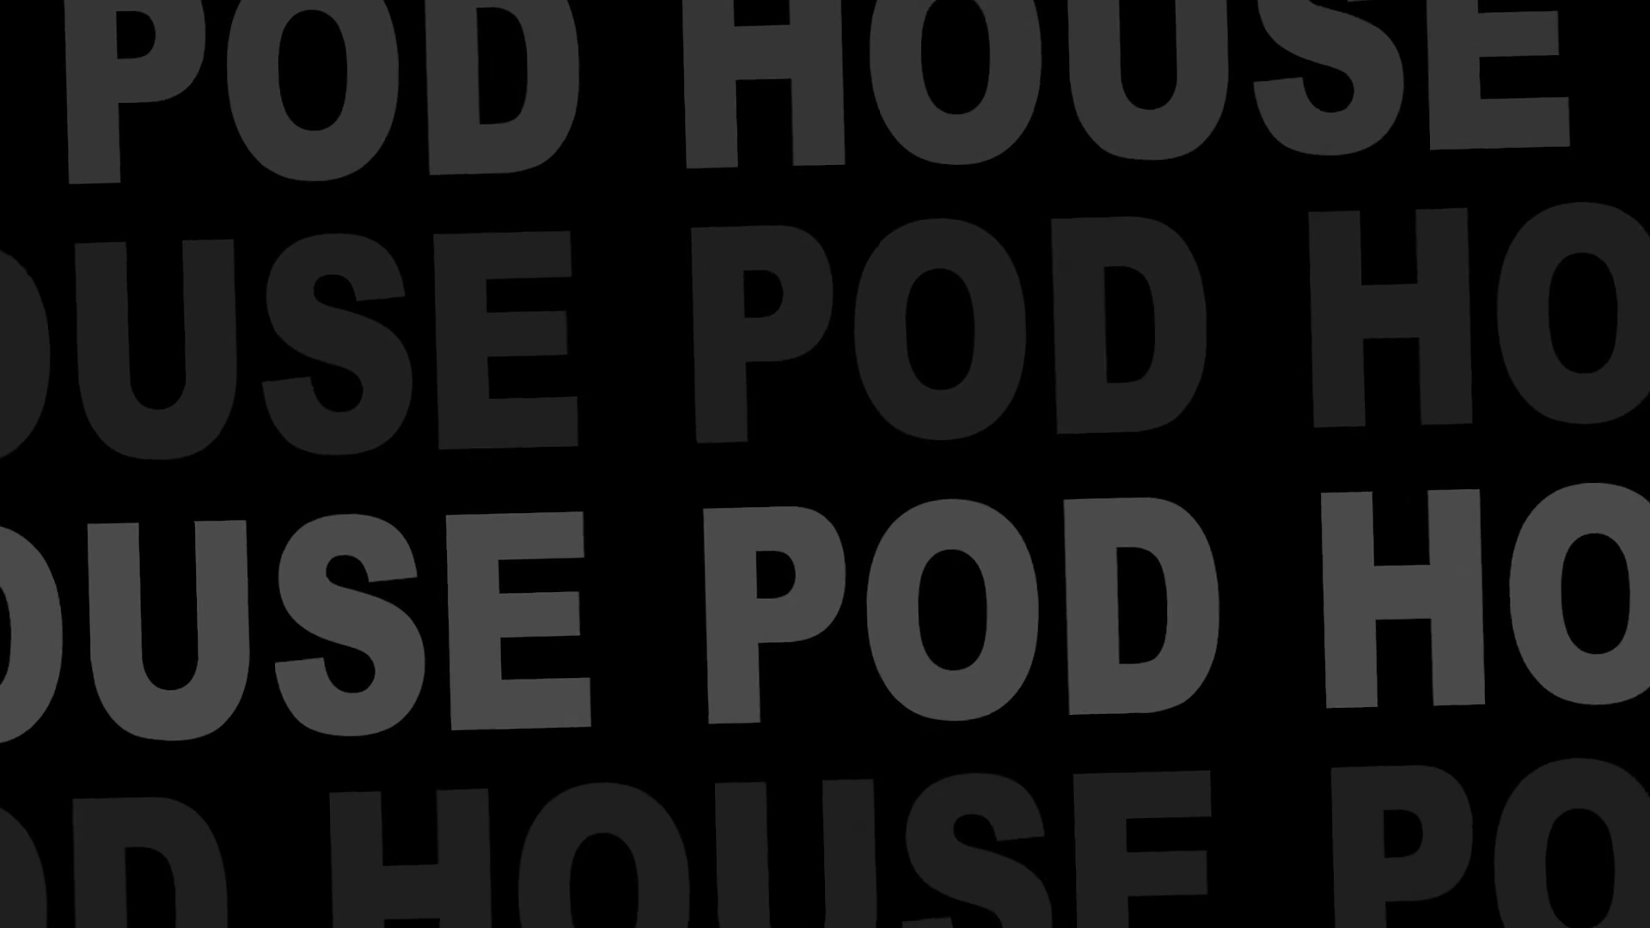